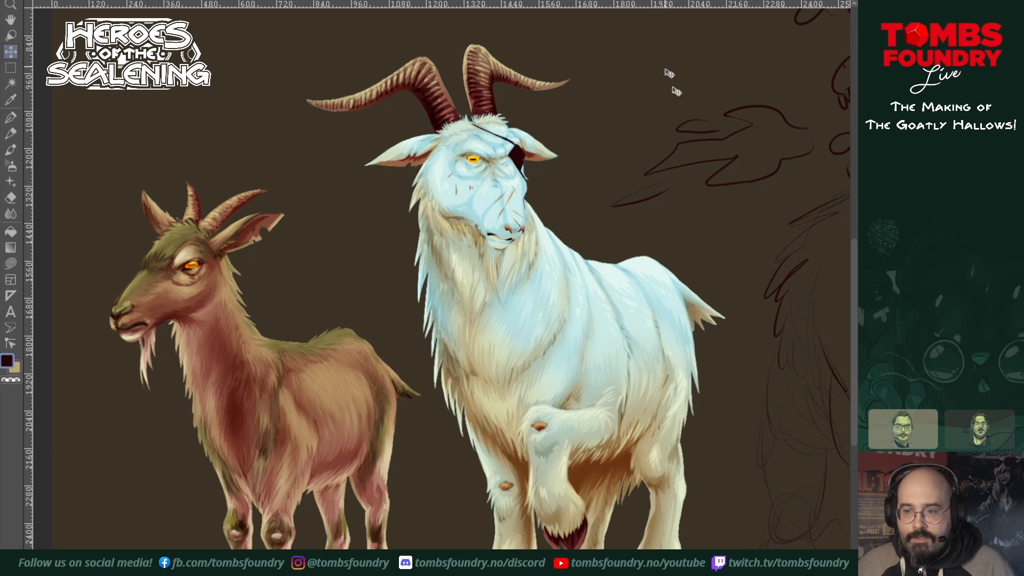
Step: Fade the rough fire-breathing goat sketch beside the white goat and clear it from the canvas to make room for a new pose
mouse_move(726, 280)
left_mouse_down()
mouse_move(413, 269)
mouse_move(251, 318)
mouse_move(242, 338)
left_mouse_up()
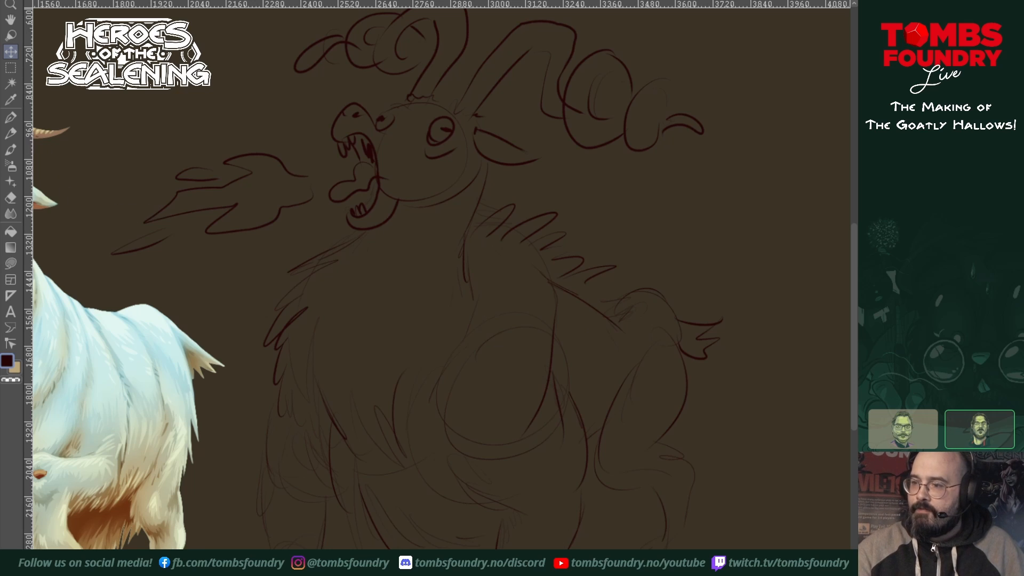
key("Delete")
key("ctrl+z")
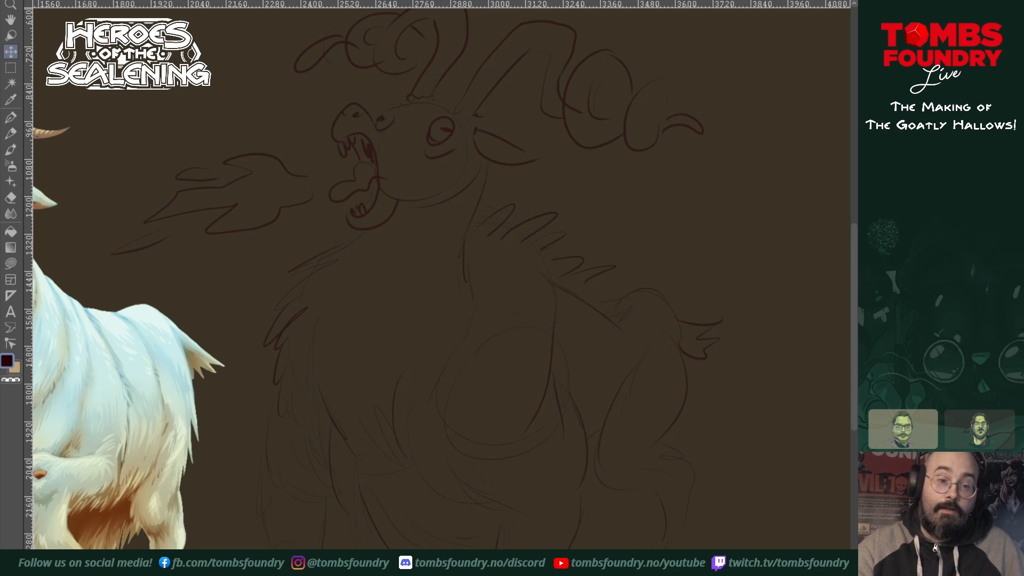
left_click(12, 117)
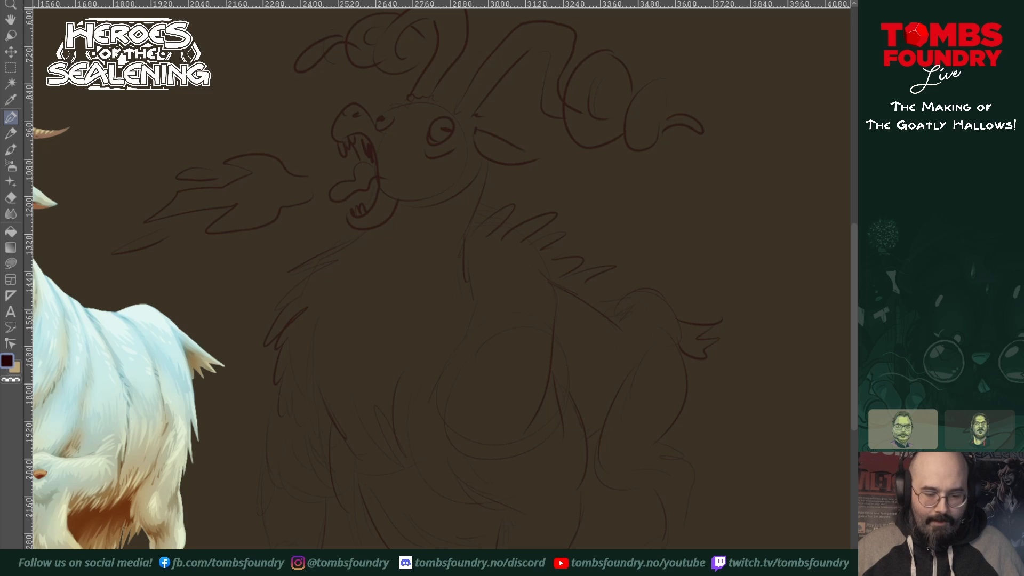
key("z")
left_click(480, 336, "ctrl")
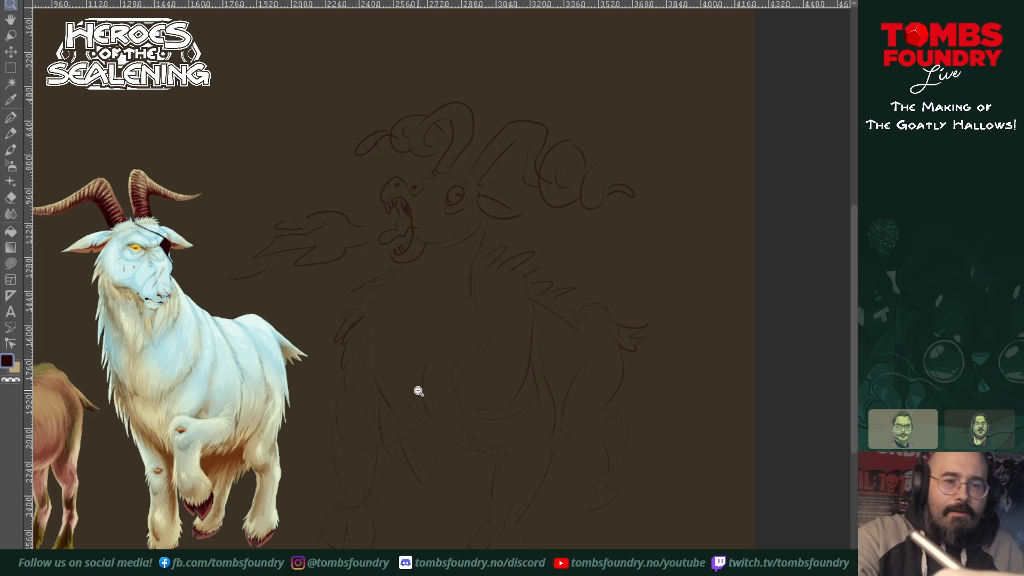
left_click(11, 118)
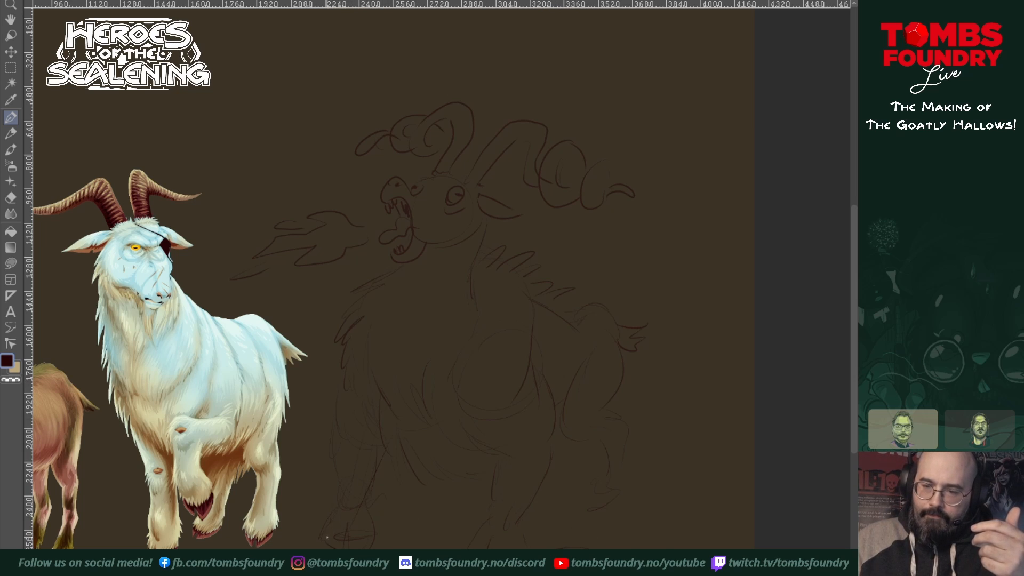
key("Delete")
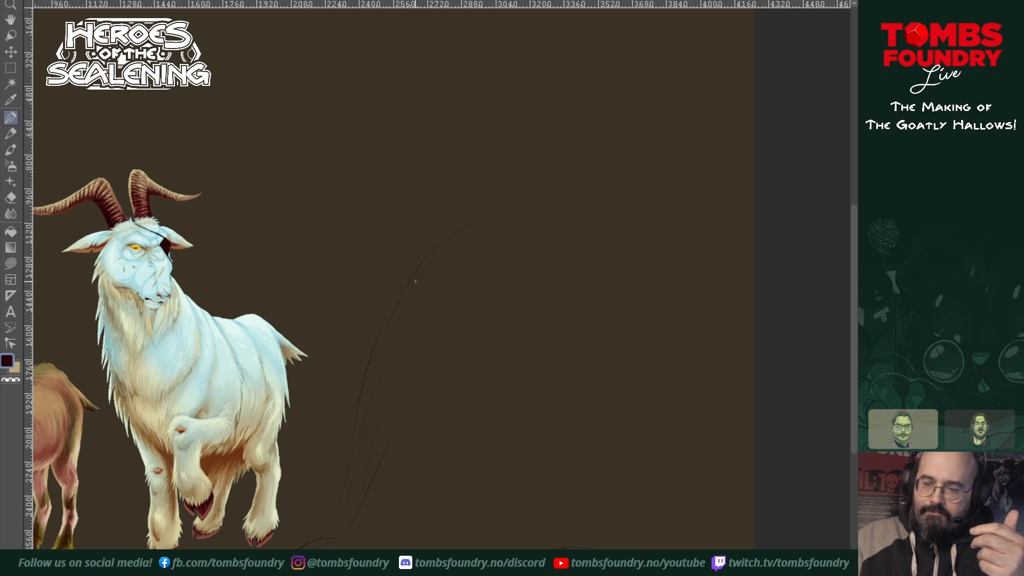
Step: Sketch the new goat's high arched back and a large circular torso guide with light strokes beside the white goat
left_click_drag(415, 263, 495, 207)
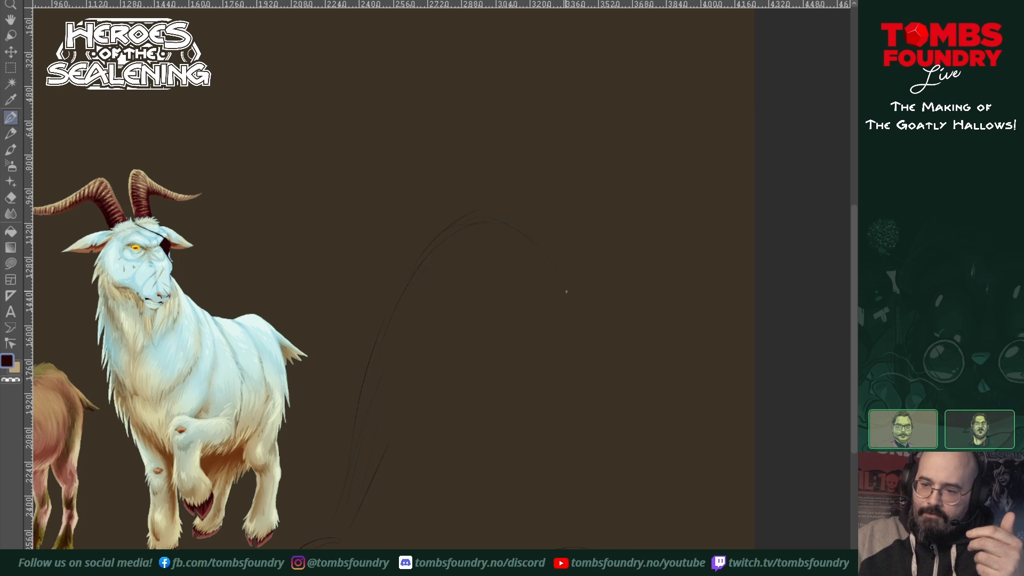
left_click_drag(574, 341, 548, 255)
left_click_drag(591, 384, 622, 475)
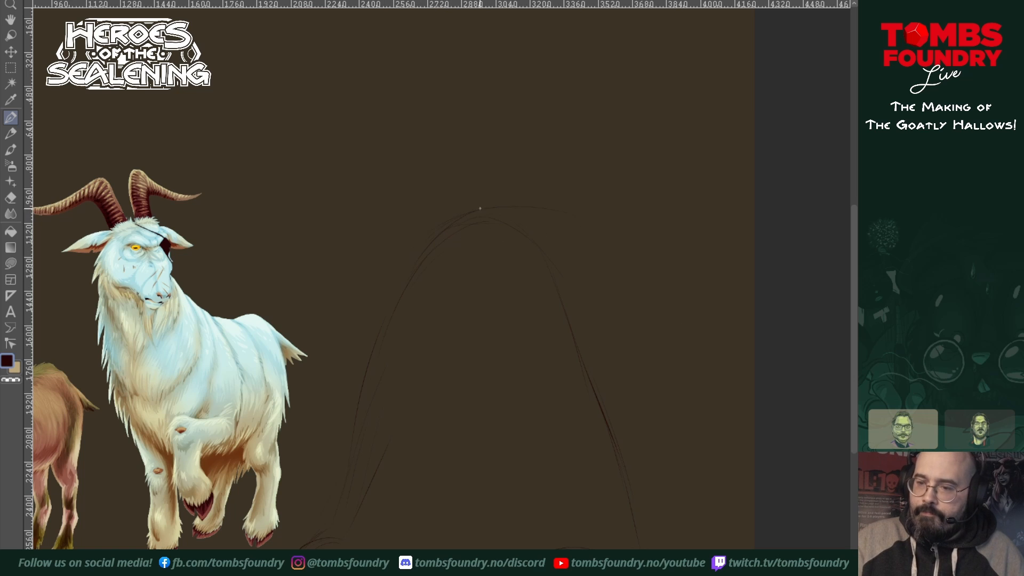
left_click_drag(611, 255, 637, 328)
mouse_move(488, 209)
left_mouse_down()
mouse_move(414, 366)
mouse_move(477, 412)
left_mouse_up()
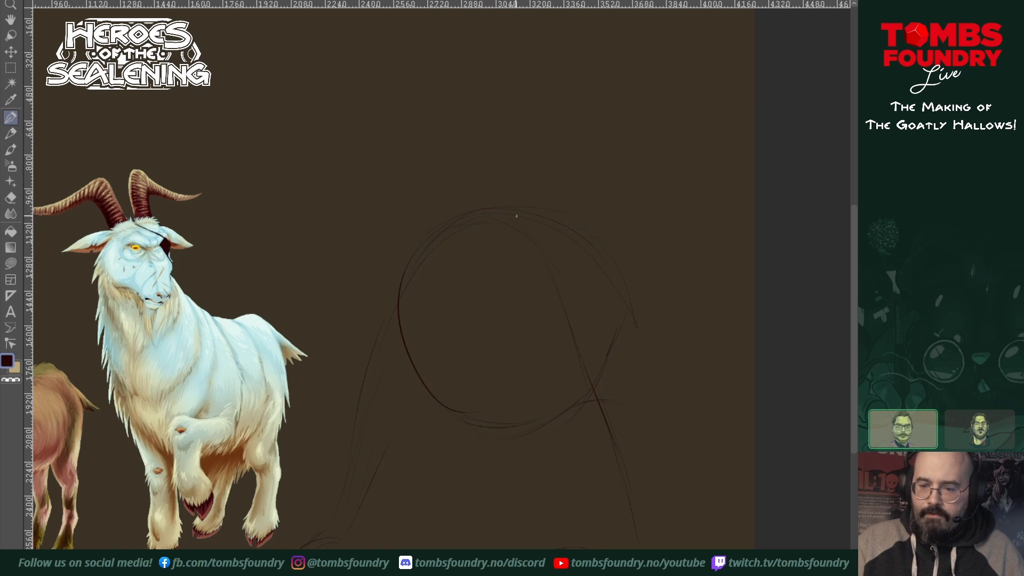
left_click_drag(401, 368, 420, 406)
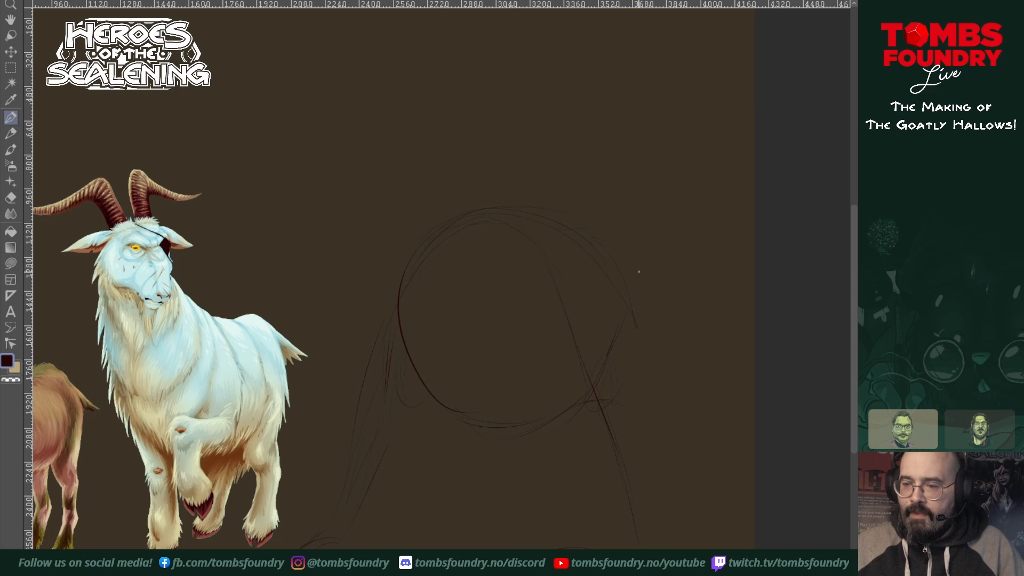
Step: Sketch the rump and the hind leg's thigh behind the torso circle, tapering down to the hock
left_click_drag(605, 256, 648, 257)
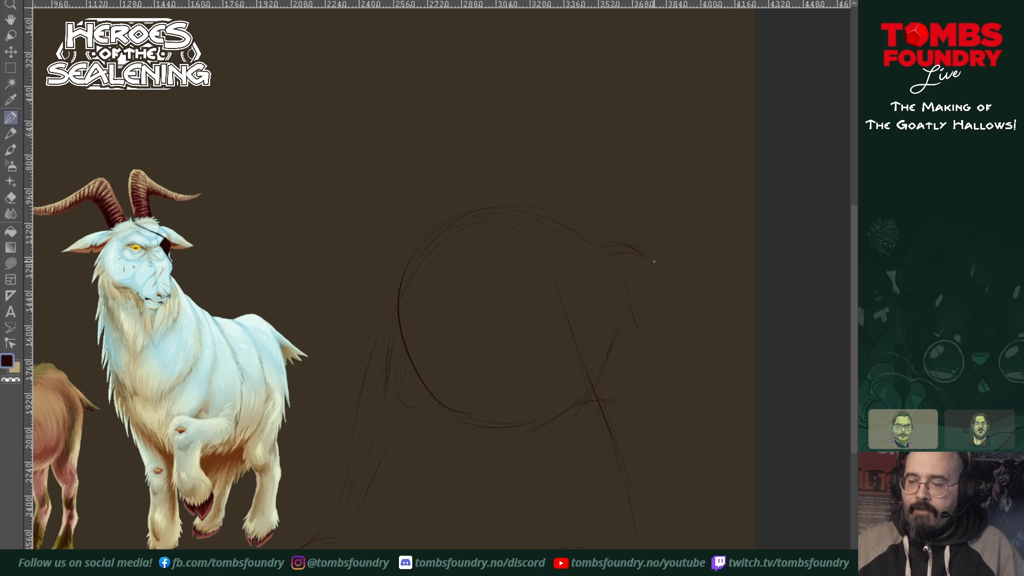
left_click_drag(665, 292, 669, 384)
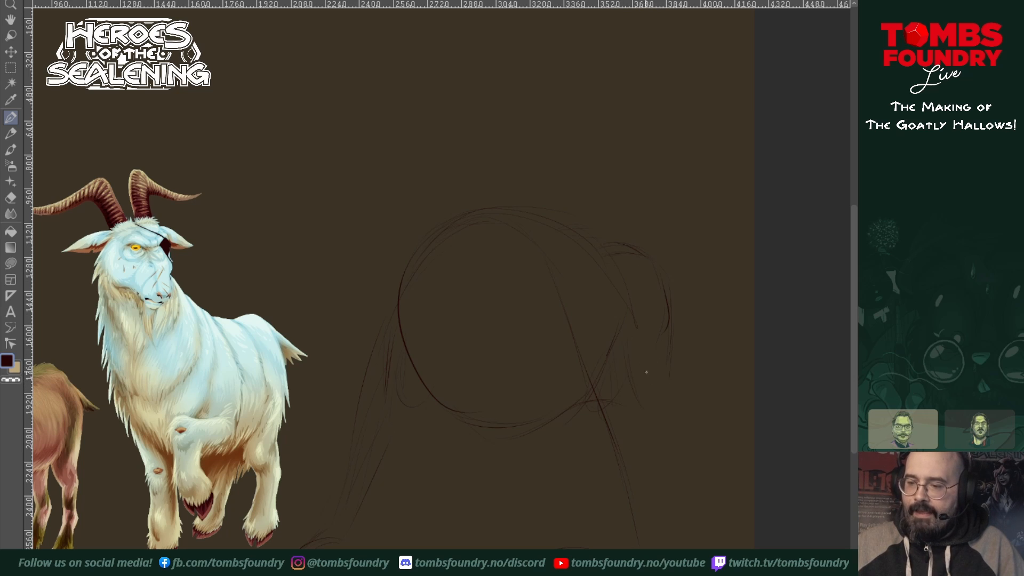
left_click_drag(646, 403, 673, 425)
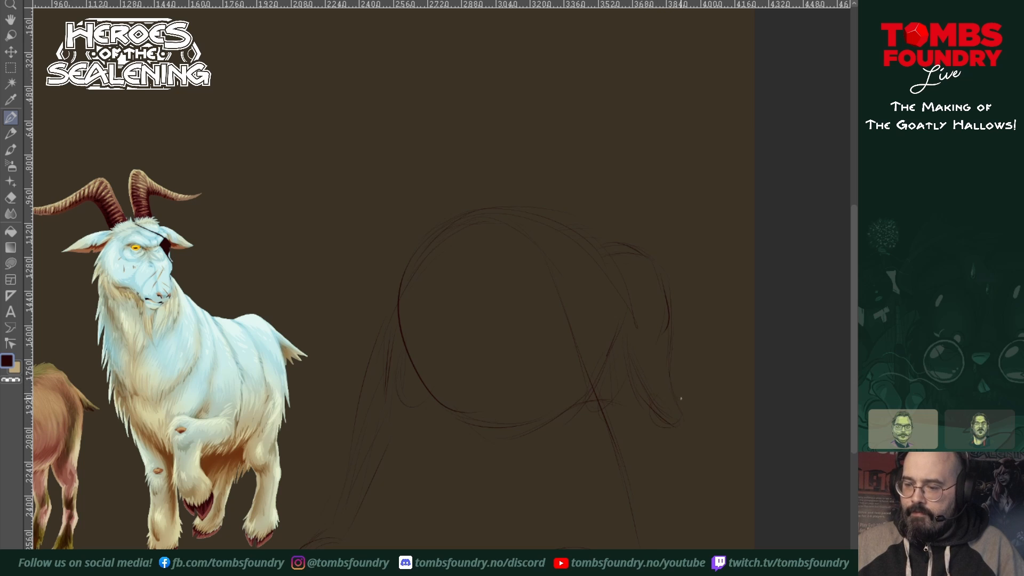
left_click_drag(672, 418, 685, 431)
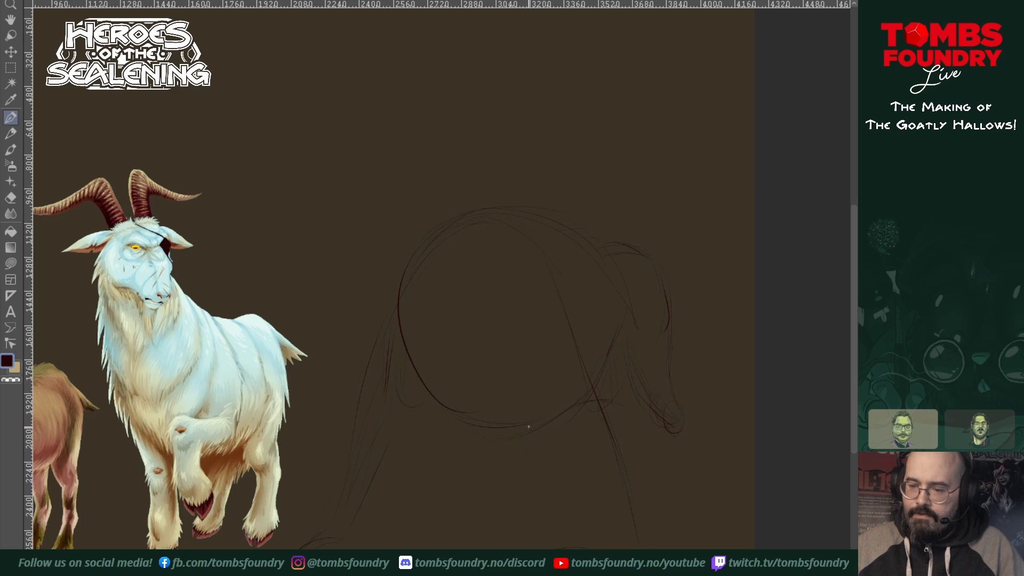
Step: Rough in the lower hind leg, the short bent leg beneath the belly and the long near leg below the flank
left_click_drag(529, 452, 536, 474)
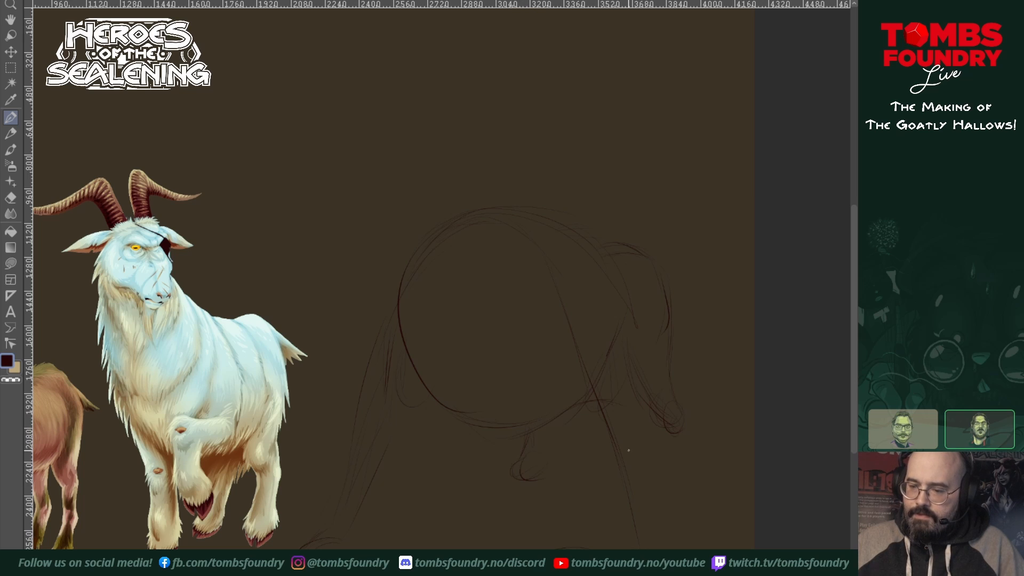
left_click_drag(673, 457, 679, 496)
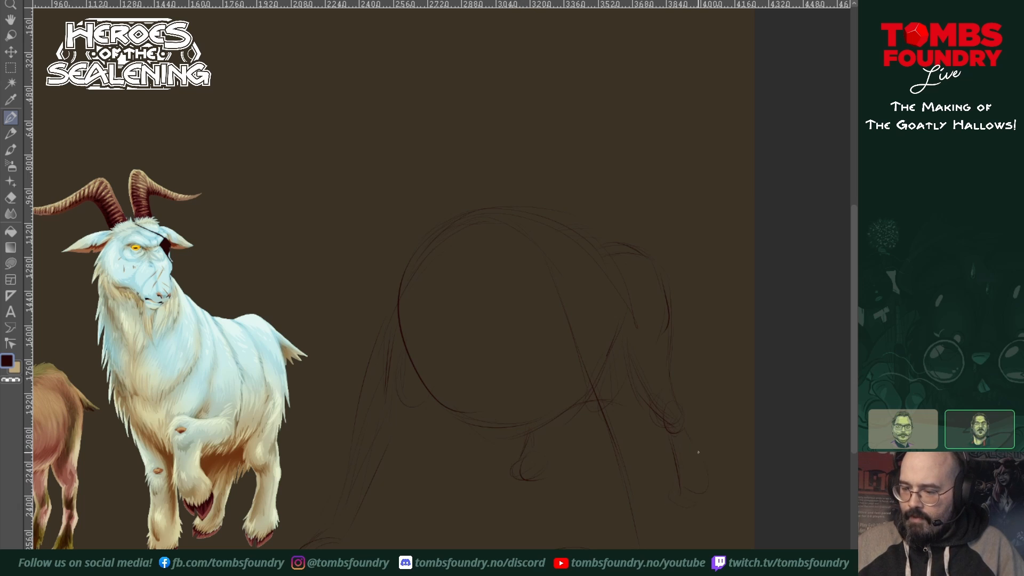
left_click_drag(692, 416, 711, 490)
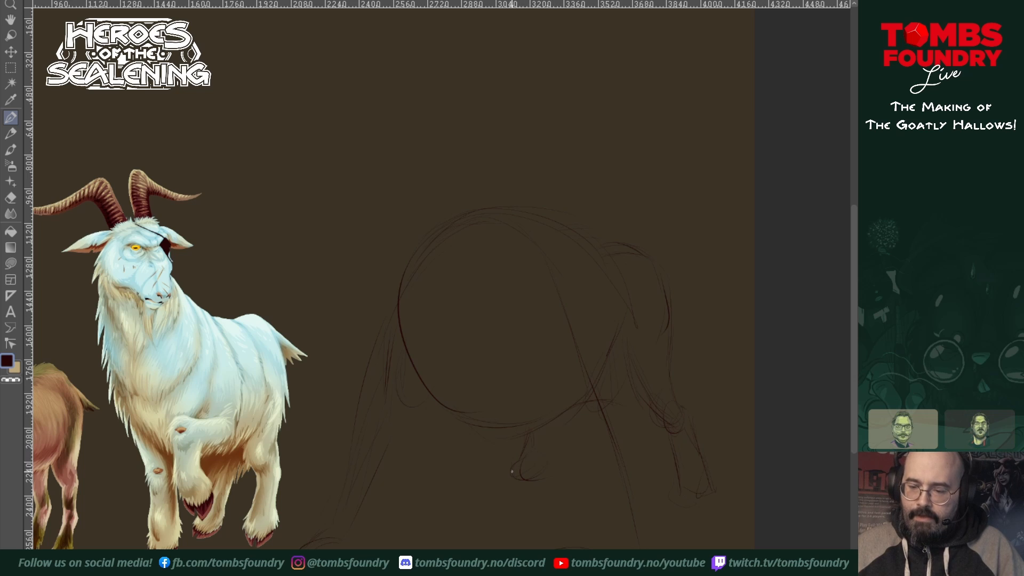
left_click_drag(521, 457, 533, 426)
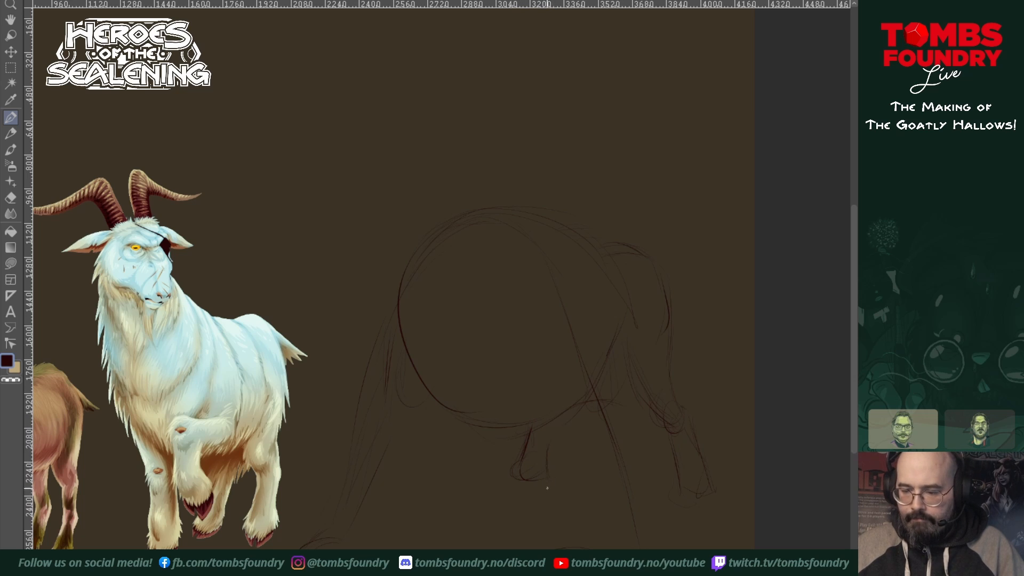
left_click_drag(566, 414, 549, 457)
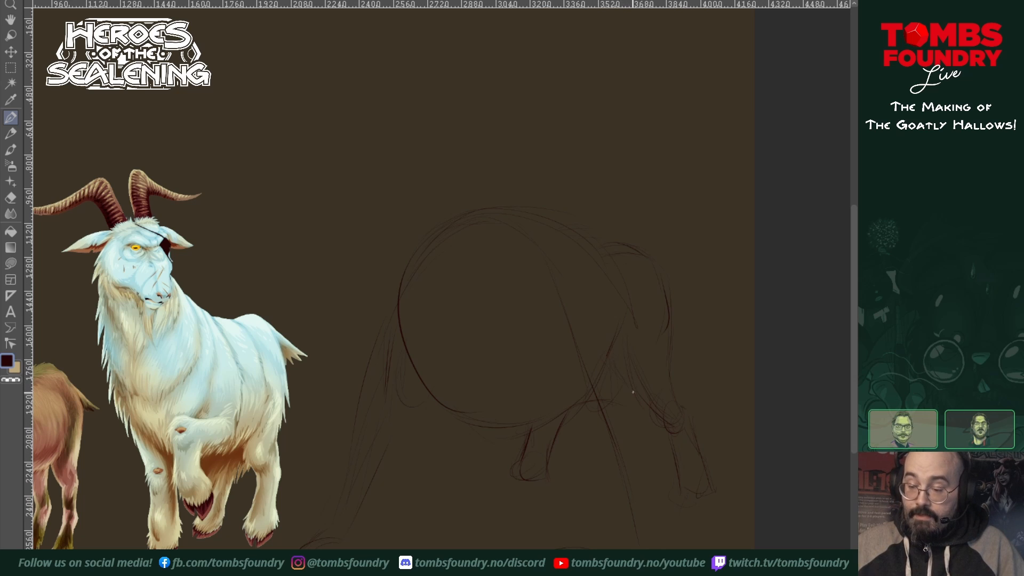
left_click_drag(610, 357, 630, 393)
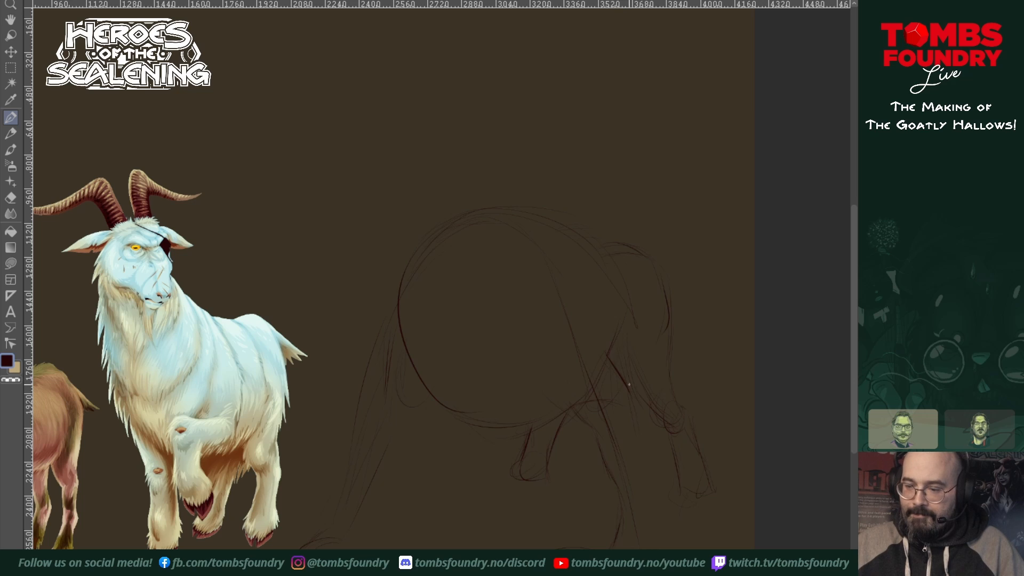
left_click_drag(618, 349, 662, 541)
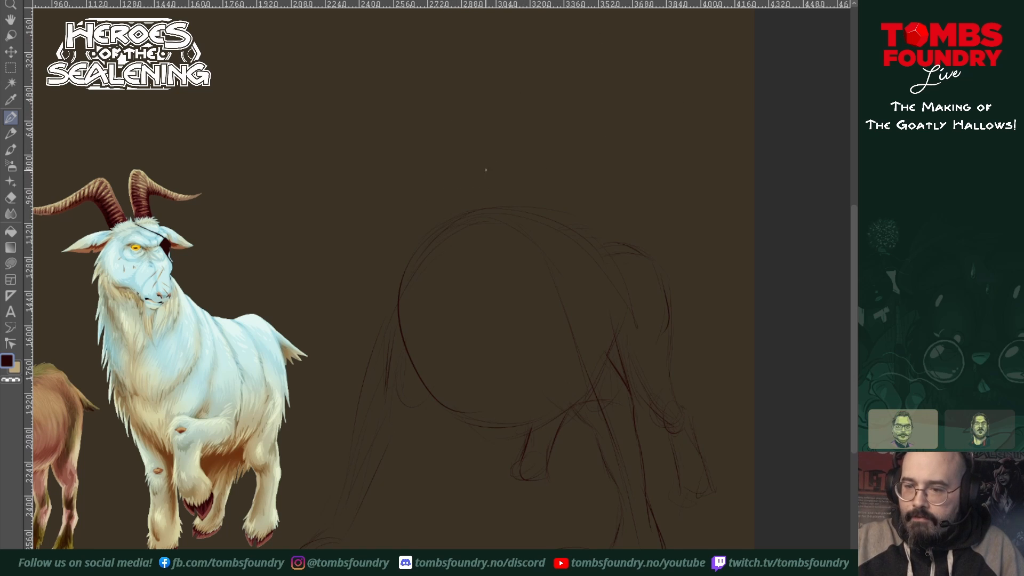
Step: Add loose strokes above the back, strengthen the leg contours with knee fur, and outline the back from shoulder to rump
left_click_drag(472, 163, 503, 181)
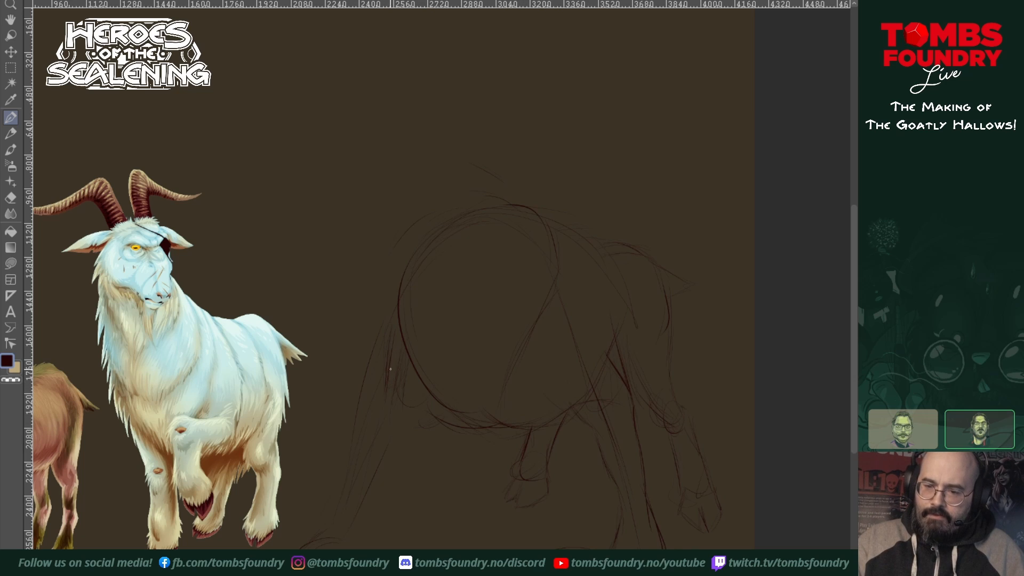
left_click_drag(390, 369, 392, 306)
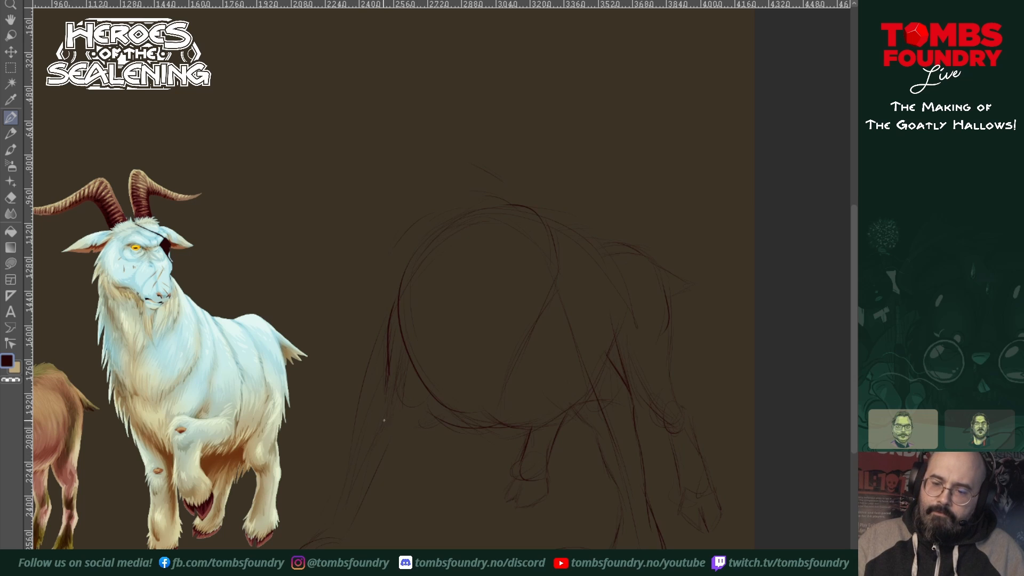
mouse_move(379, 412)
left_mouse_down()
mouse_move(350, 523)
mouse_move(375, 514)
mouse_move(414, 460)
mouse_move(380, 512)
mouse_move(432, 424)
left_mouse_up()
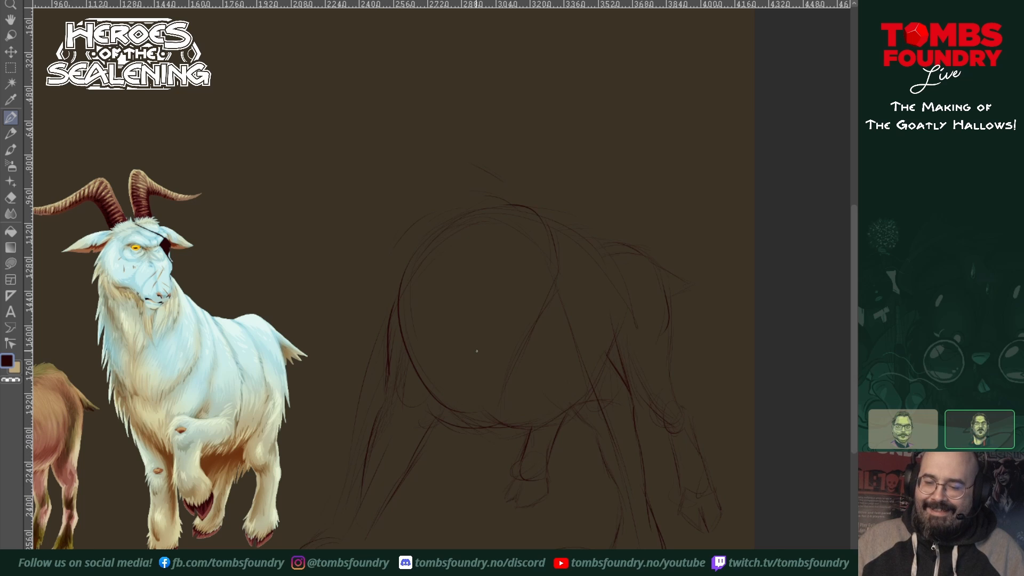
left_click_drag(419, 401, 439, 417)
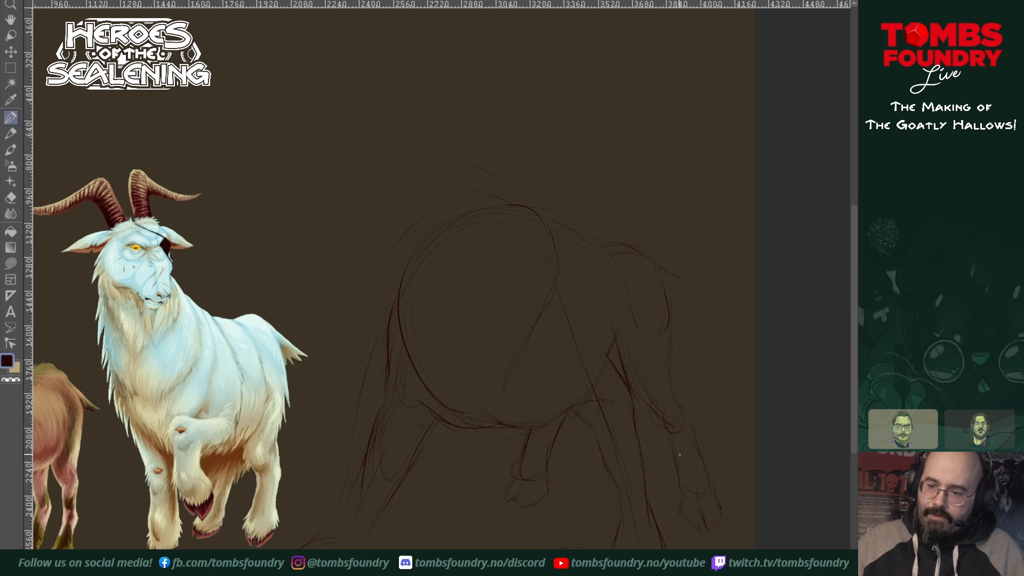
left_click_drag(603, 458, 644, 487)
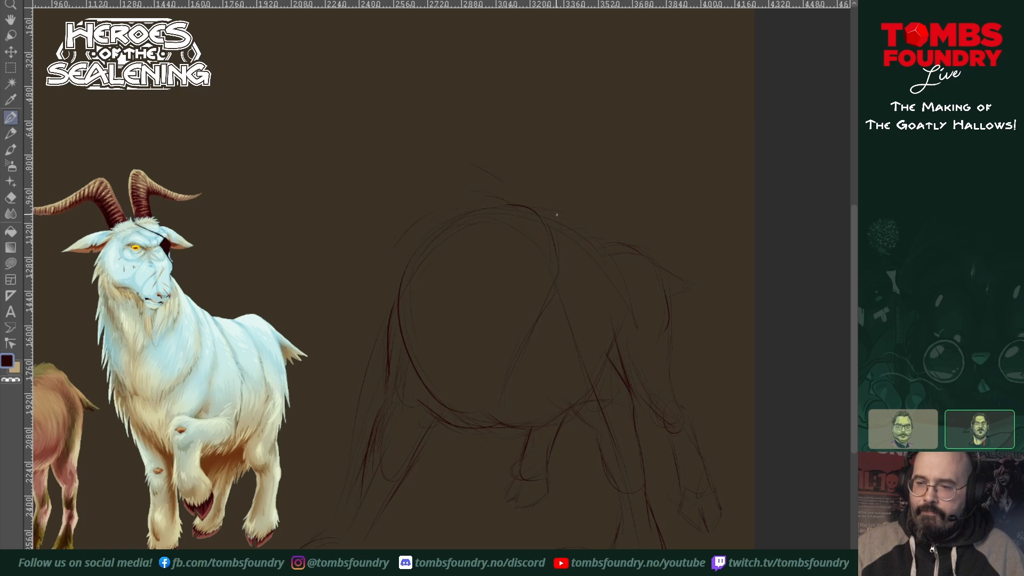
mouse_move(533, 208)
left_mouse_down()
mouse_move(586, 213)
mouse_move(604, 261)
left_mouse_up()
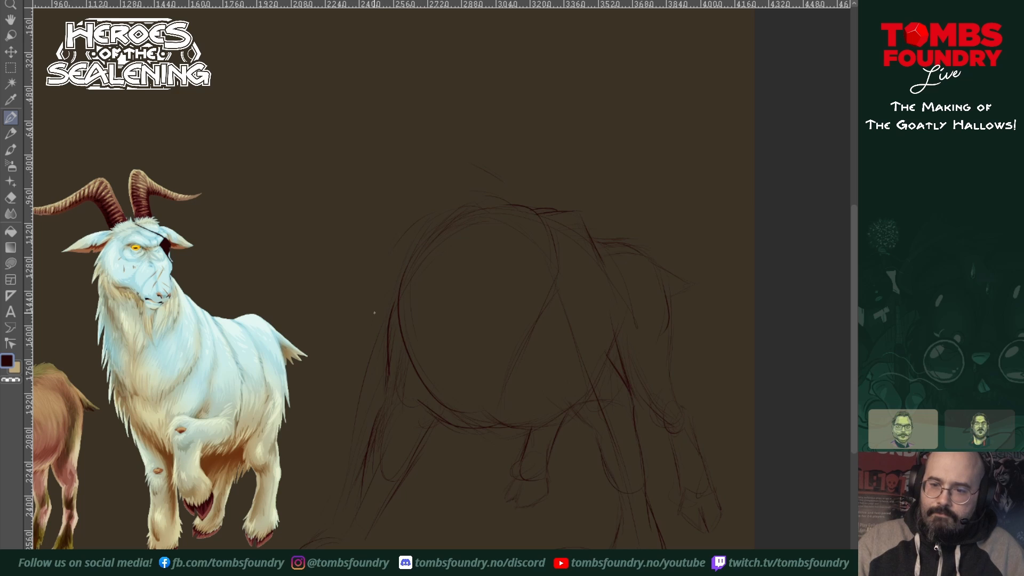
Step: Sketch a lowered round head shape in front of the chest and strengthen the curve running from the neck over the hump
left_click_drag(374, 313, 406, 385)
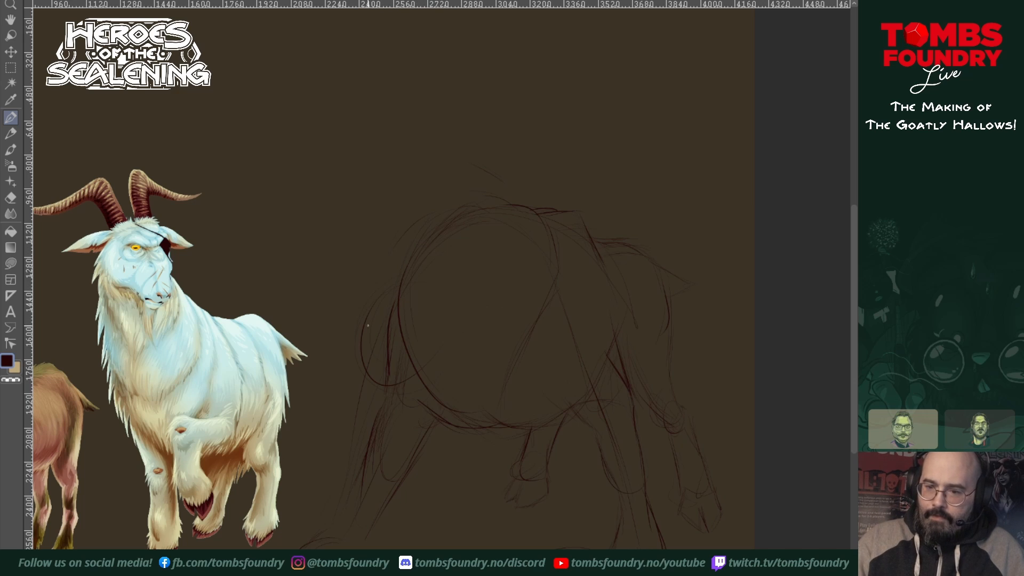
mouse_move(367, 326)
left_mouse_down()
mouse_move(451, 302)
mouse_move(398, 408)
left_mouse_up()
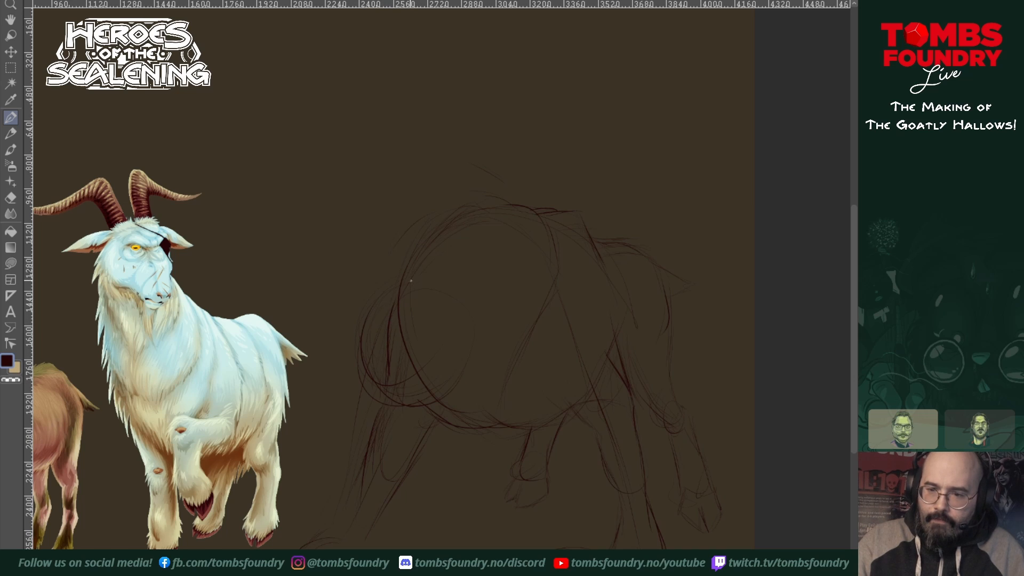
mouse_move(417, 273)
left_mouse_down()
mouse_move(490, 210)
mouse_move(527, 212)
left_mouse_up()
left_click_drag(436, 247, 490, 218)
mouse_move(387, 282)
left_mouse_down()
mouse_move(416, 250)
mouse_move(508, 207)
left_mouse_up()
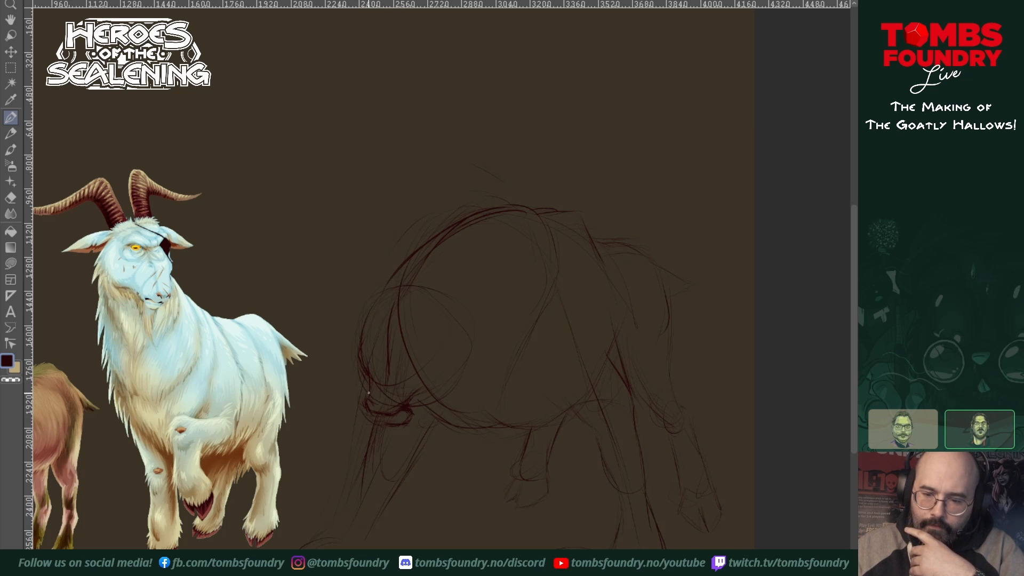
Step: Define the muzzle and mouth with darker strokes and draw an ear on each side of the head
left_click_drag(369, 395, 394, 401)
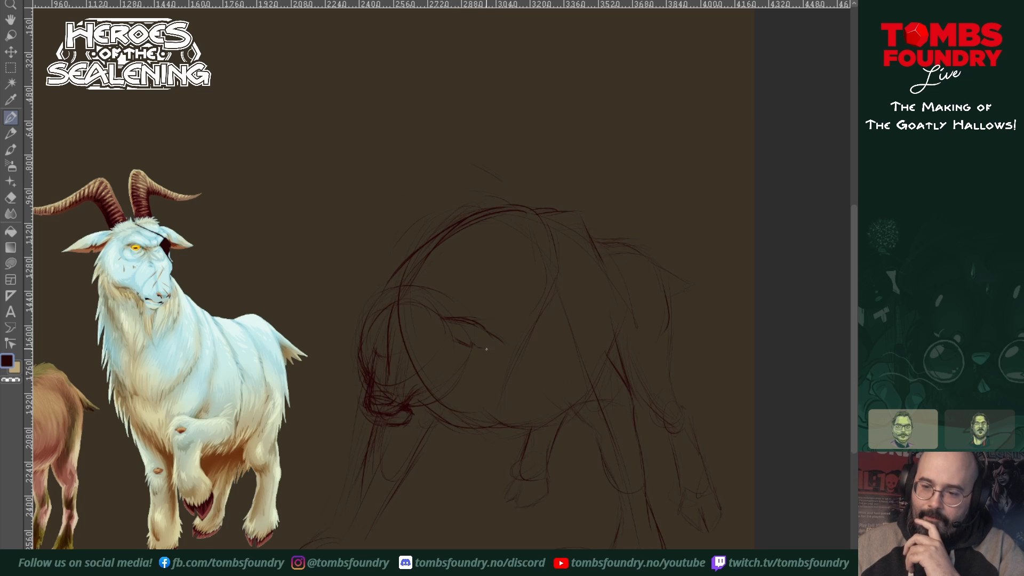
left_click_drag(486, 349, 510, 348)
left_click_drag(369, 318, 331, 340)
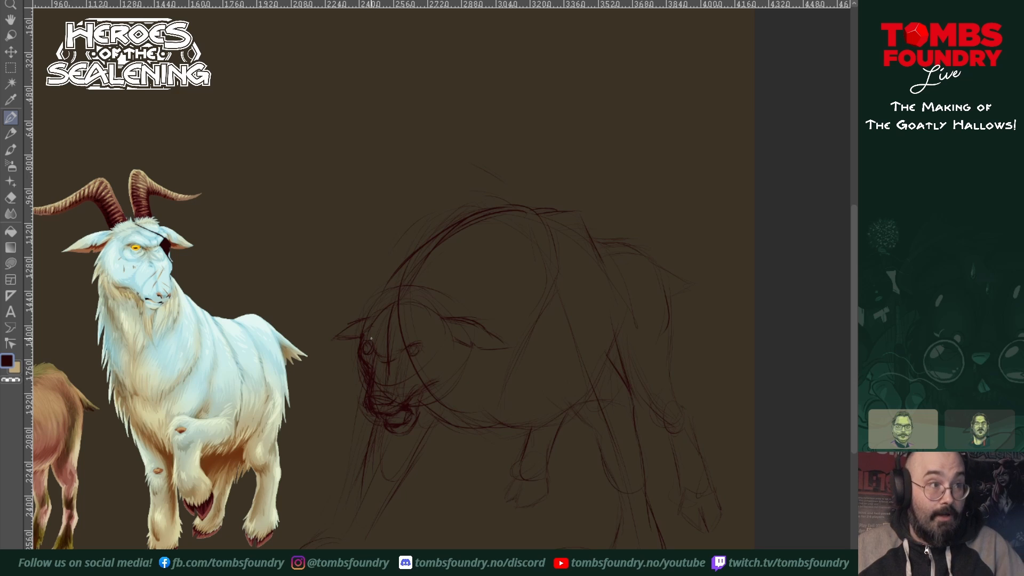
Step: Erase the stray lines around the hunched goat's muzzle and eye, and sketch a jagged fur tuft along the crown of its head
key("shift+e")
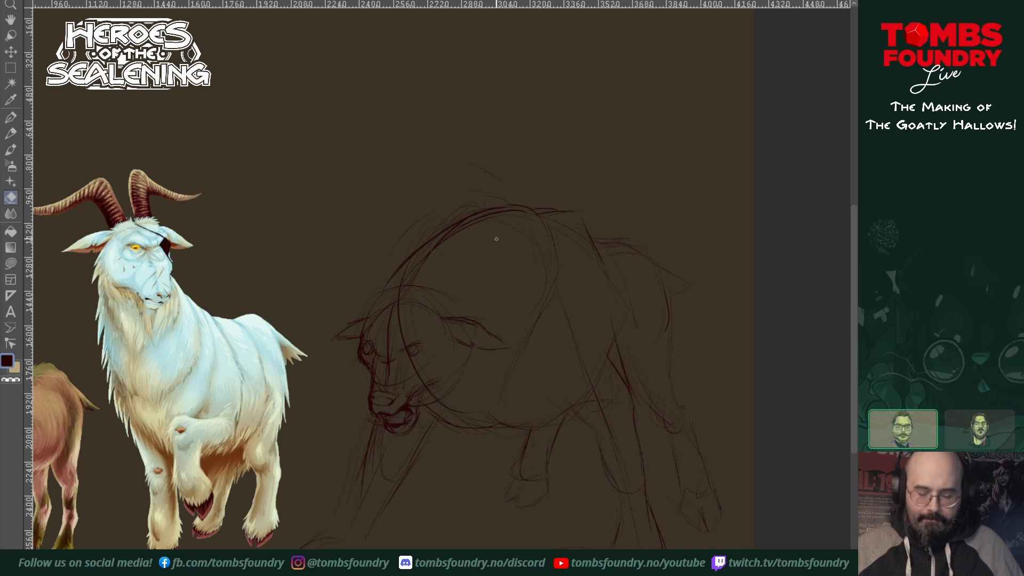
key("p")
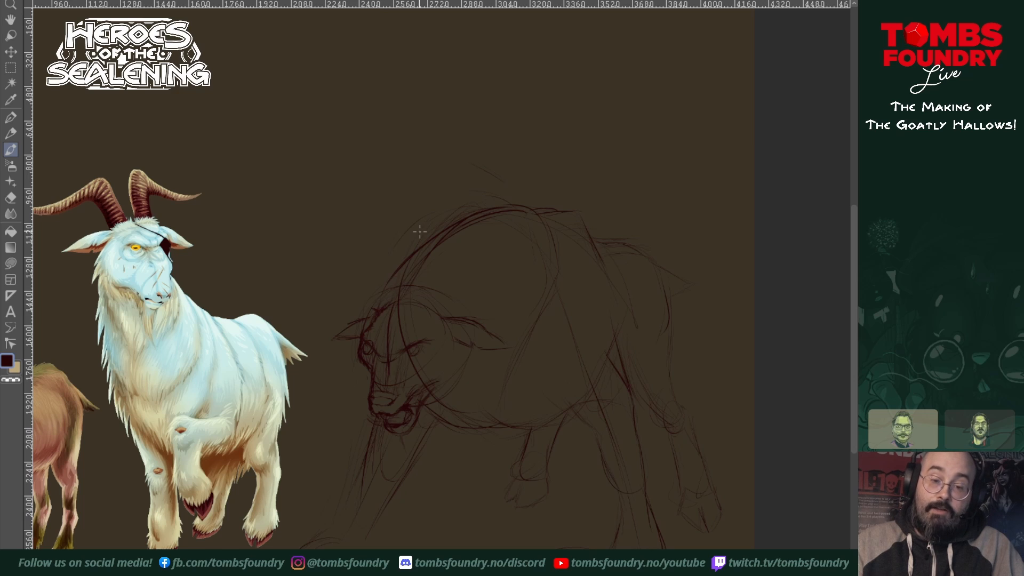
left_click_drag(380, 310, 396, 297)
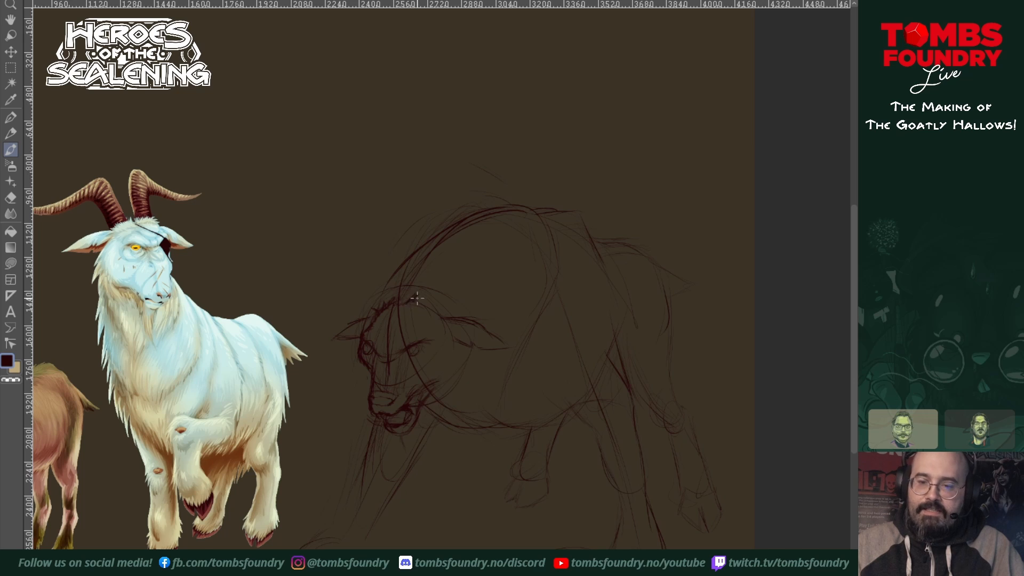
mouse_move(420, 305)
left_mouse_down()
mouse_move(428, 298)
mouse_move(425, 311)
mouse_move(446, 320)
left_mouse_up()
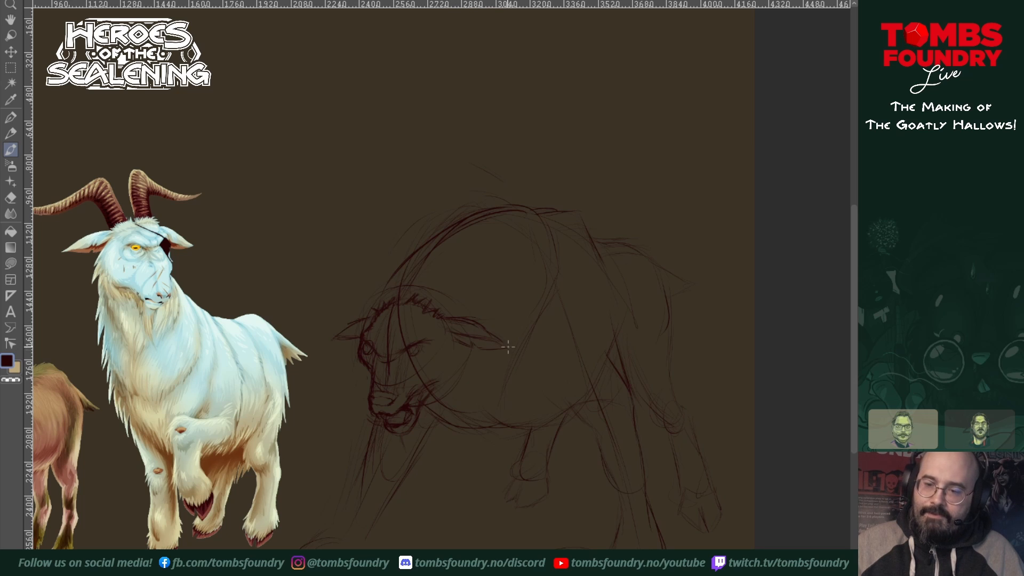
Step: Darken the ear contours and the scowling eyes, and erase the construction line running down the forehead and snout
left_click_drag(339, 335, 360, 323)
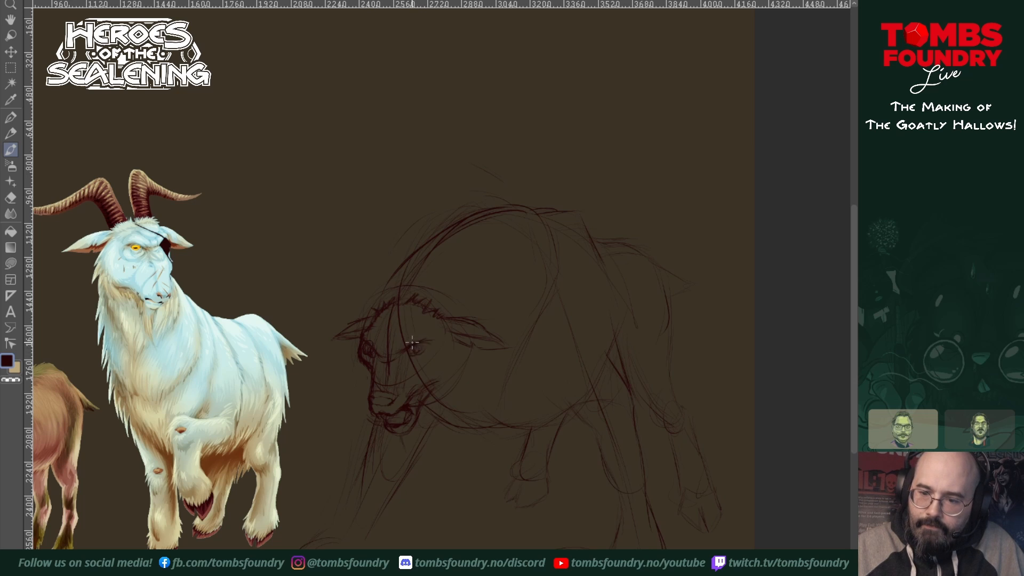
left_click_drag(416, 350, 425, 342)
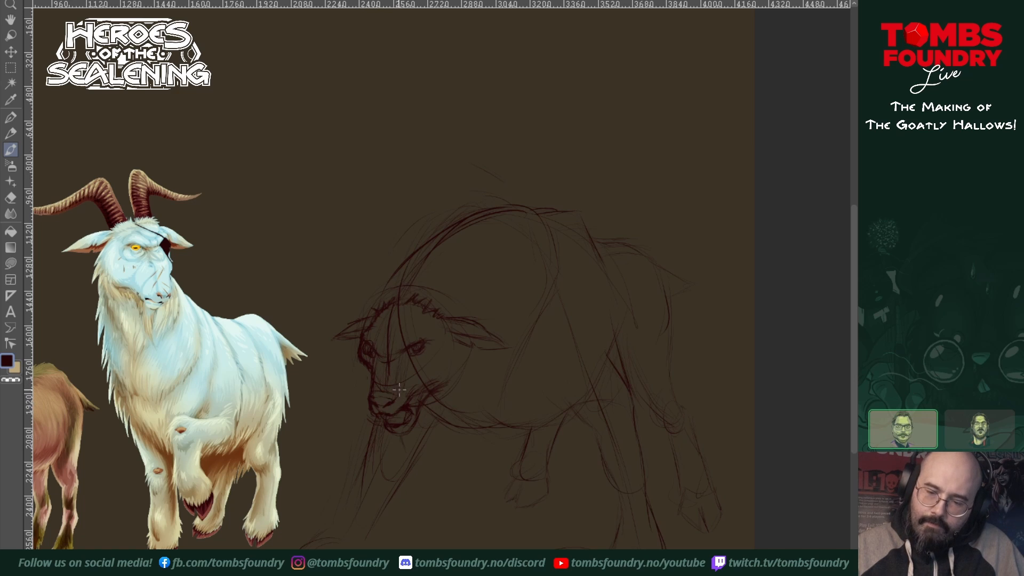
key("shift+e")
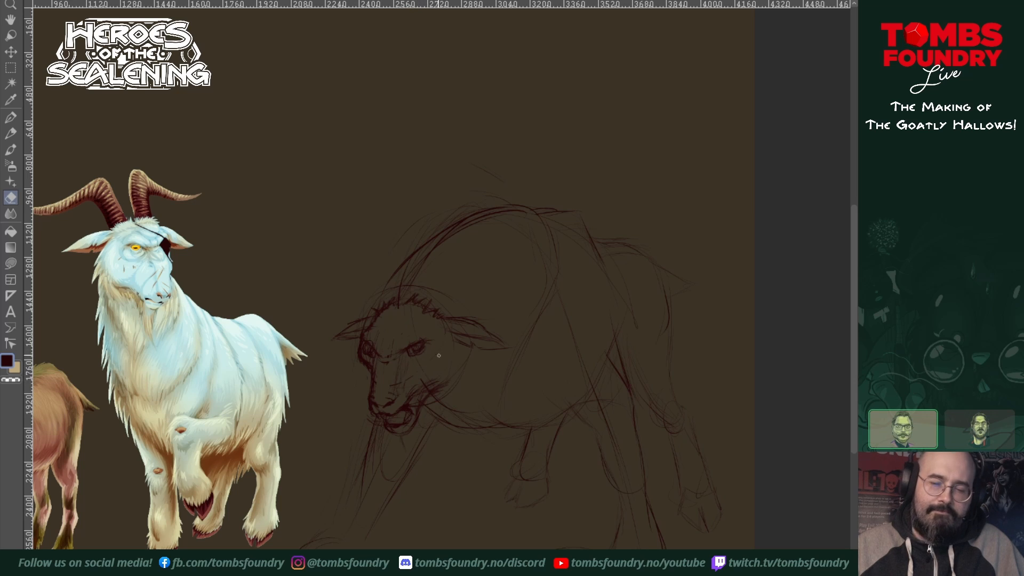
key("p")
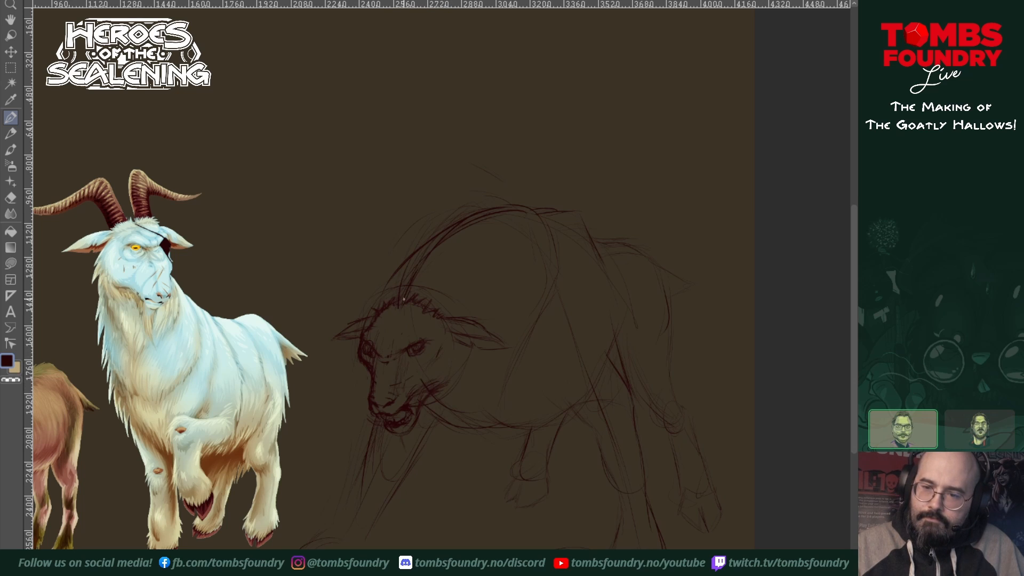
Step: Strengthen the curve from the head up to the hump, add snout creases, and draw the neck contour behind the head
mouse_move(384, 302)
left_mouse_down()
mouse_move(409, 268)
mouse_move(384, 312)
mouse_move(418, 245)
mouse_move(390, 296)
mouse_move(429, 244)
mouse_move(461, 216)
mouse_move(423, 251)
mouse_move(488, 205)
mouse_move(455, 220)
mouse_move(507, 209)
left_mouse_up()
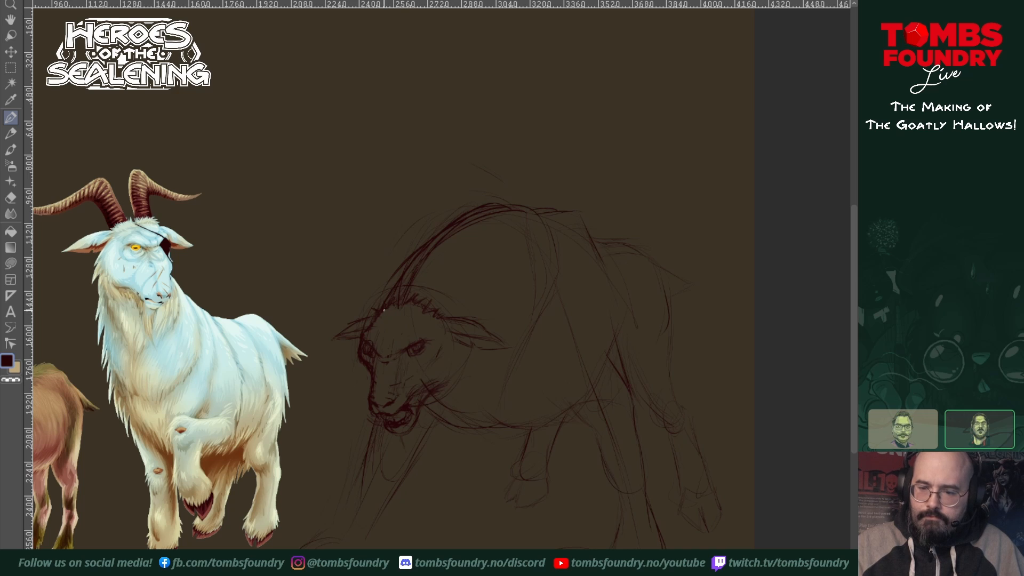
left_click_drag(384, 364, 408, 398)
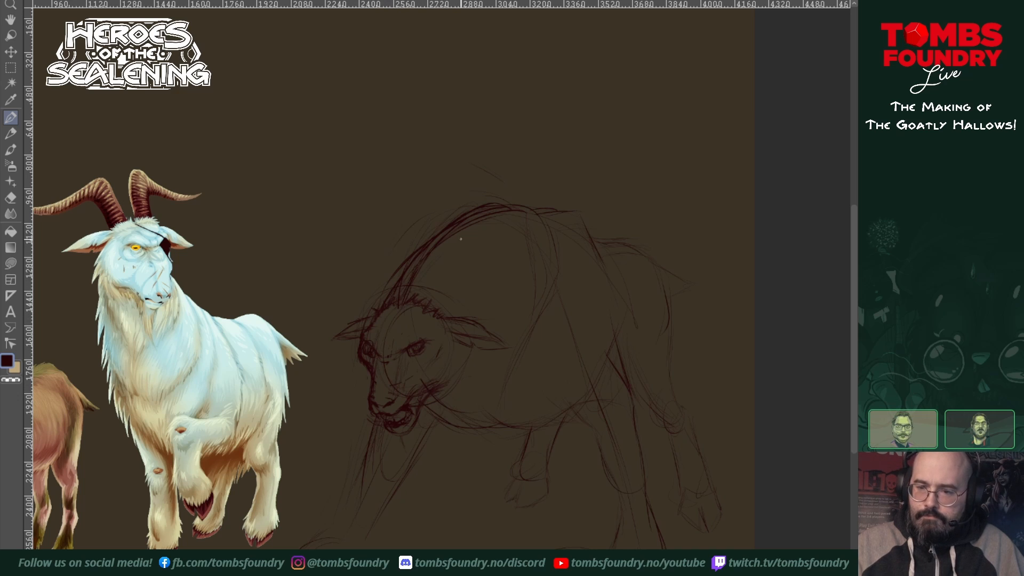
left_click_drag(533, 267, 506, 344)
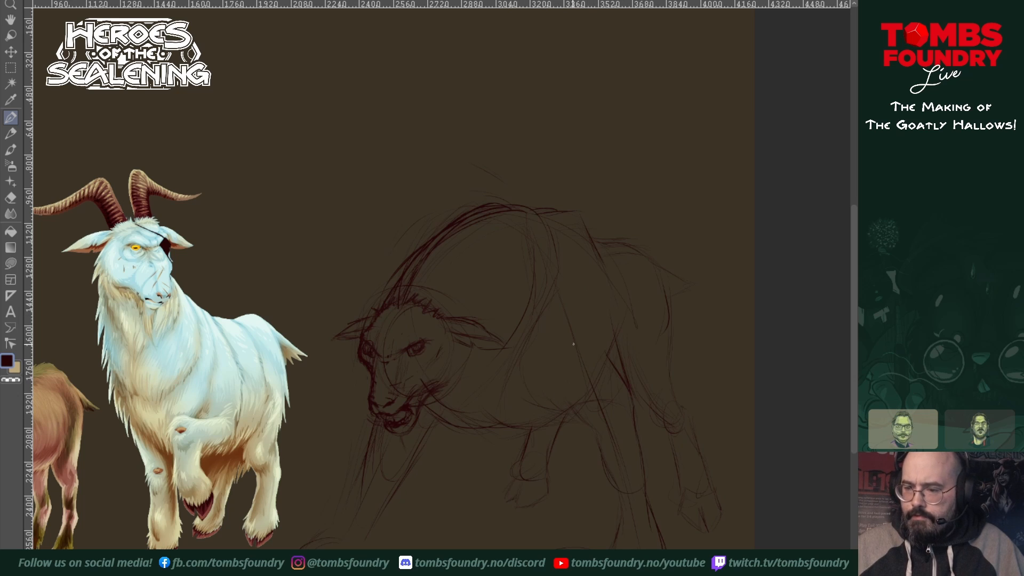
Step: Define both front legs with darker contours, marking the knee on each and reinforcing the upper edge of the near leg
left_click_drag(611, 331, 606, 375)
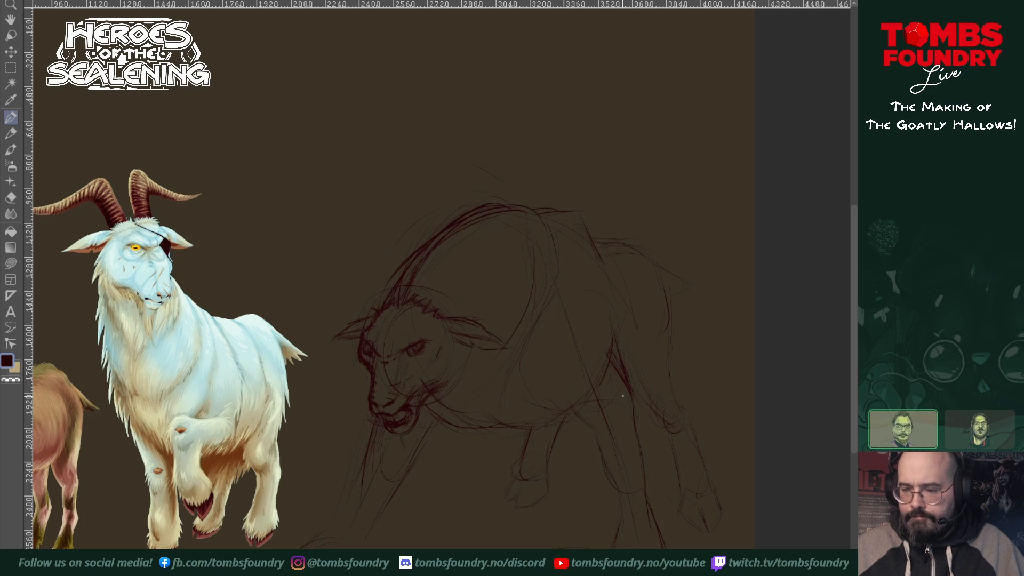
left_click_drag(602, 440, 608, 467)
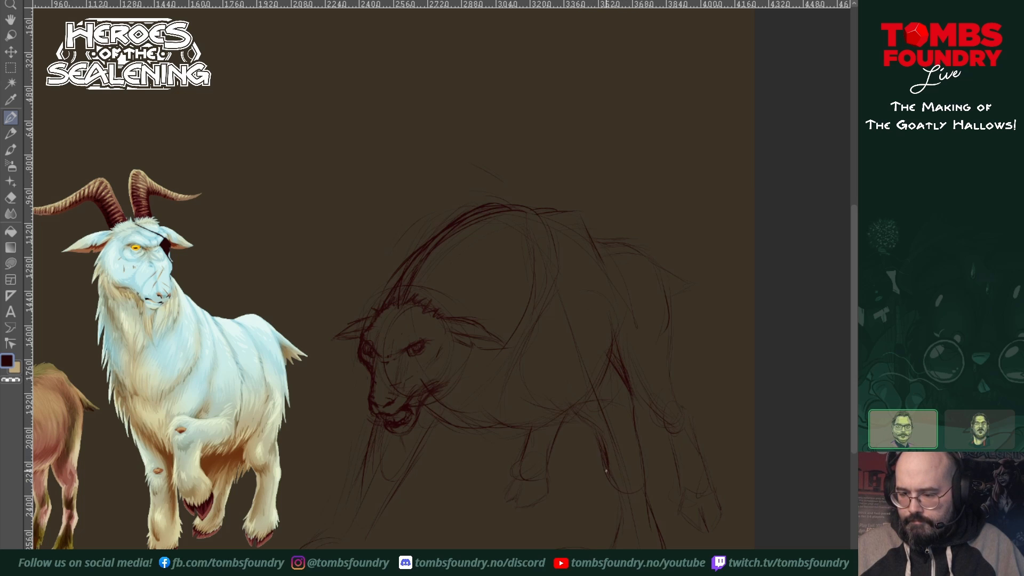
mouse_move(606, 470)
left_mouse_down()
mouse_move(614, 492)
mouse_move(640, 461)
mouse_move(632, 417)
mouse_move(653, 481)
mouse_move(647, 470)
mouse_move(617, 519)
left_mouse_up()
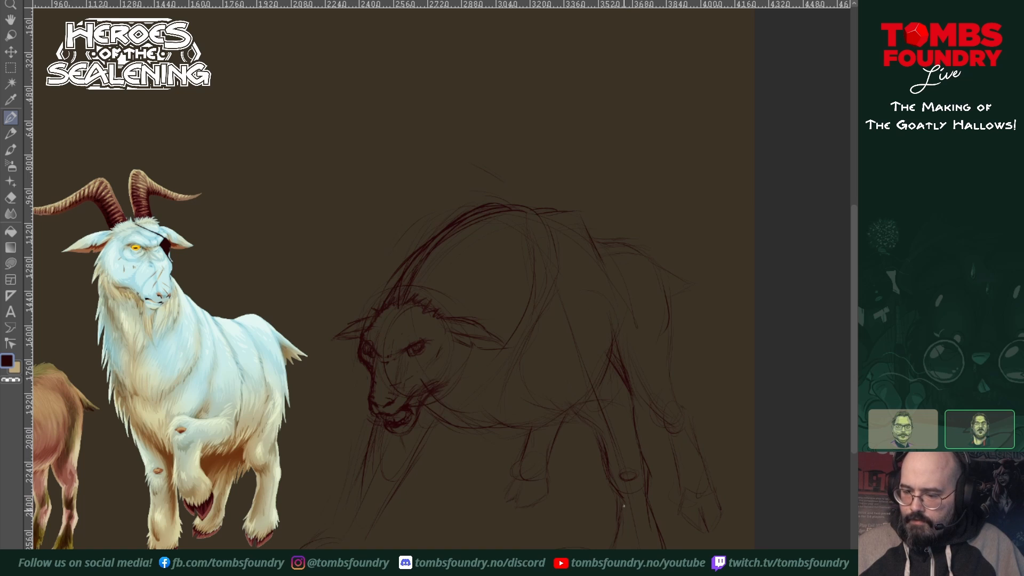
left_click_drag(623, 508, 617, 541)
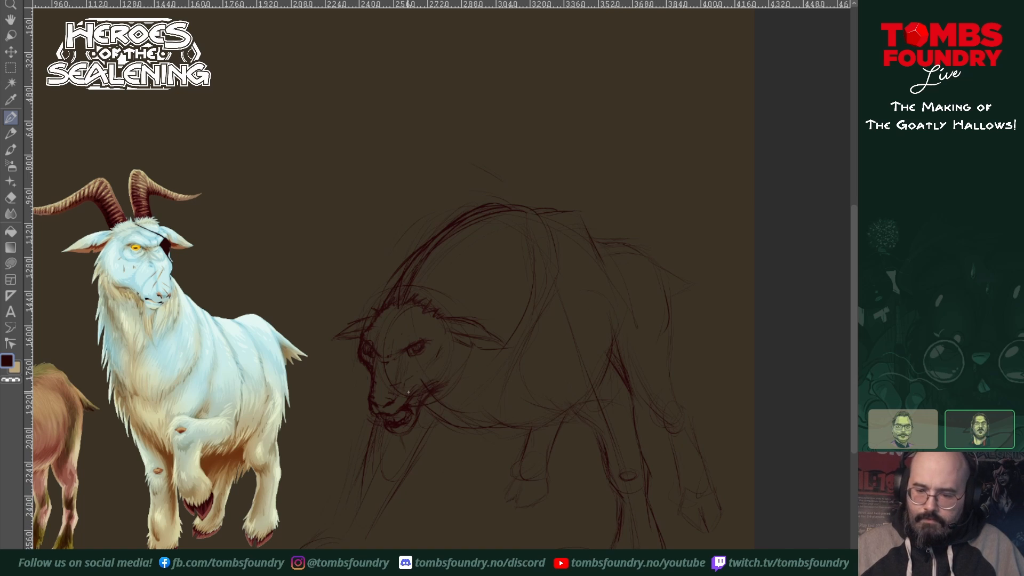
left_click_drag(373, 483, 370, 455)
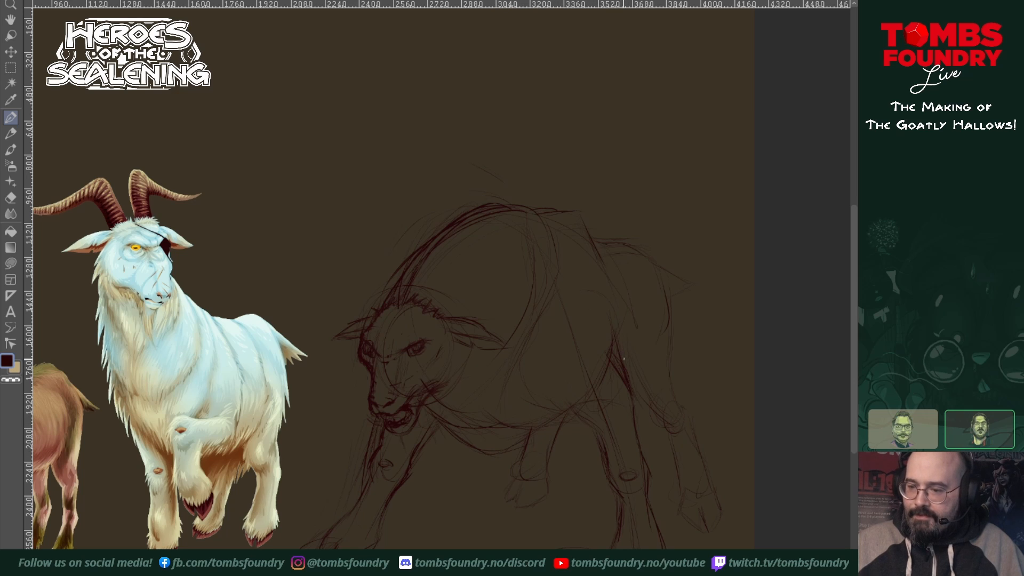
left_click_drag(624, 359, 633, 387)
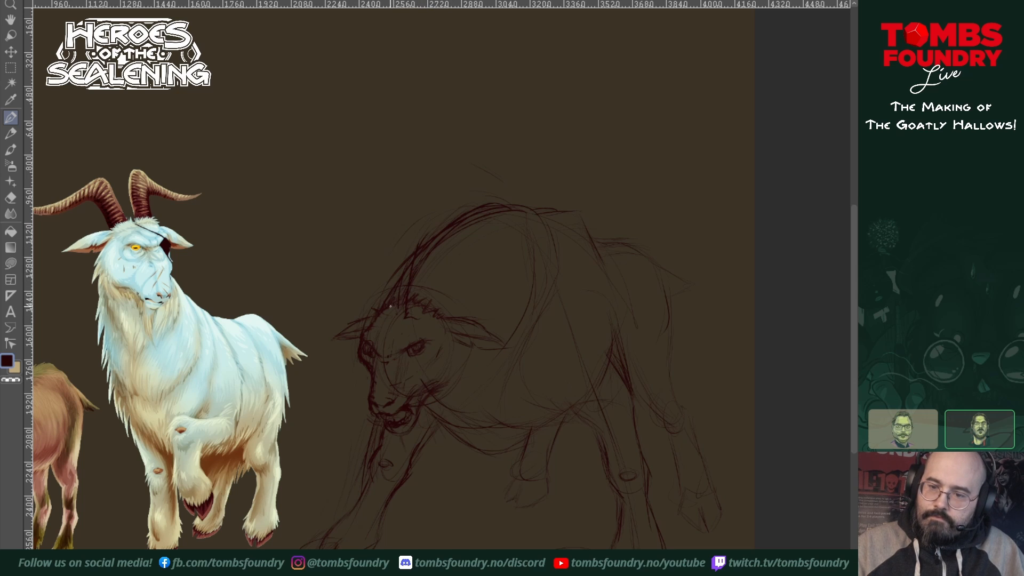
Step: Sketch the bases of two horns rising from the crown on either side of the fur tuft
mouse_move(391, 291)
left_mouse_down()
mouse_move(397, 246)
mouse_move(390, 296)
mouse_move(395, 239)
left_mouse_up()
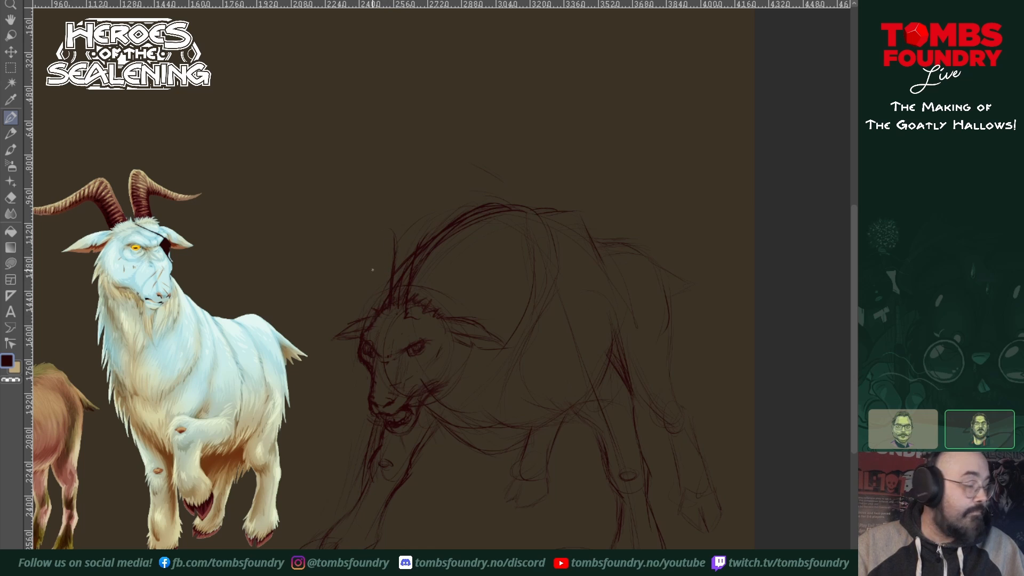
mouse_move(373, 306)
left_mouse_down()
mouse_move(362, 265)
mouse_move(370, 319)
mouse_move(369, 258)
left_mouse_up()
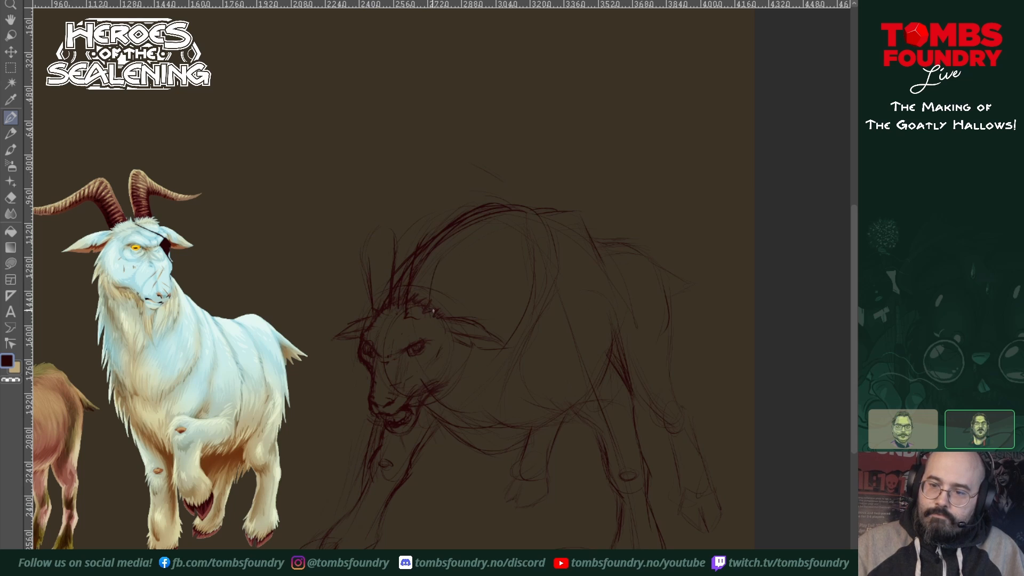
left_click_drag(433, 309, 453, 254)
left_click_drag(434, 303, 457, 242)
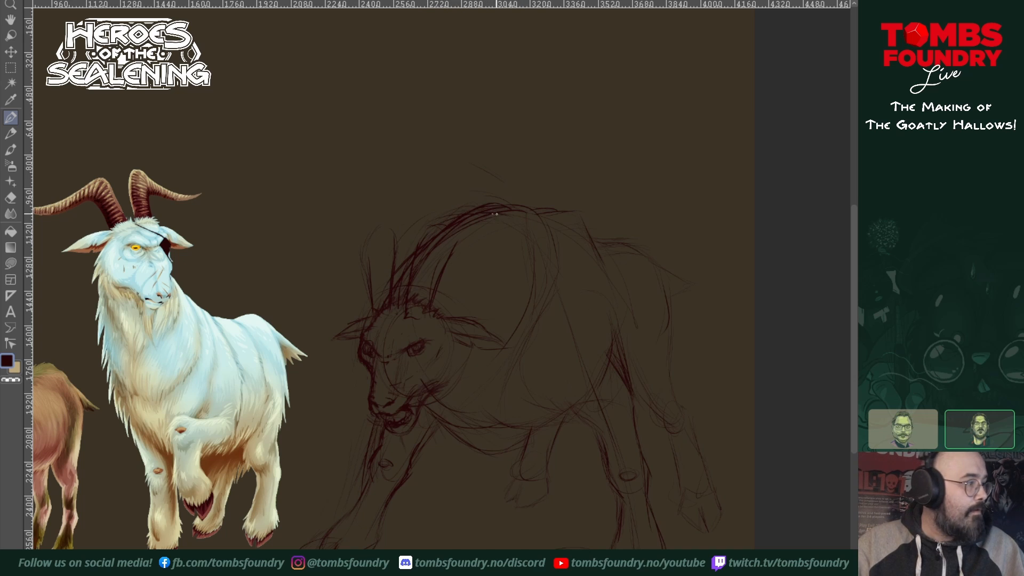
Step: Draw the near horn arching over the hump and sweeping past the rump to an upturned pointed tip
left_click_drag(497, 214, 568, 227)
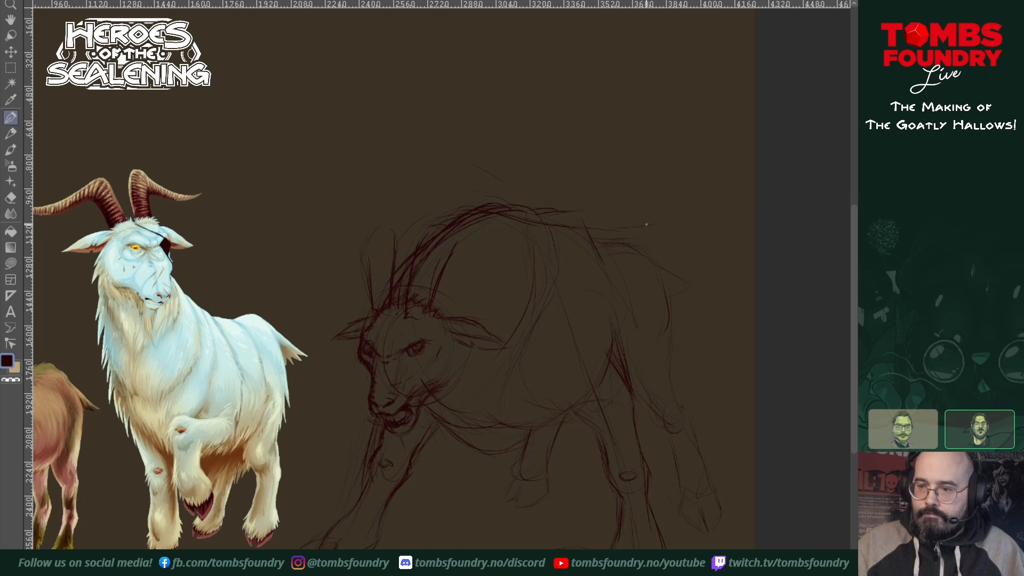
mouse_move(645, 224)
left_mouse_down()
mouse_move(723, 194)
mouse_move(696, 228)
left_mouse_up()
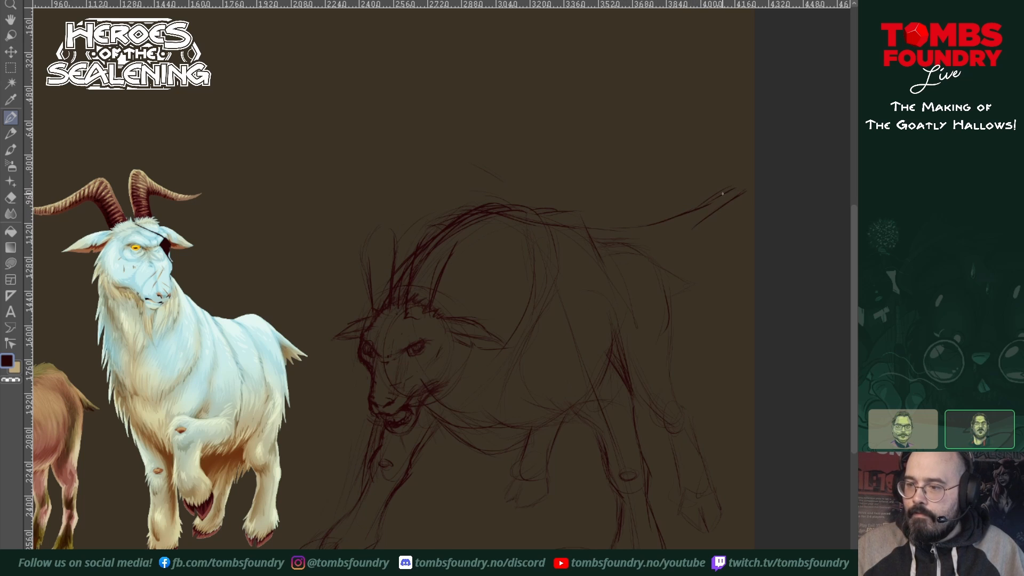
mouse_move(724, 194)
left_mouse_down()
mouse_move(745, 191)
mouse_move(679, 240)
left_mouse_up()
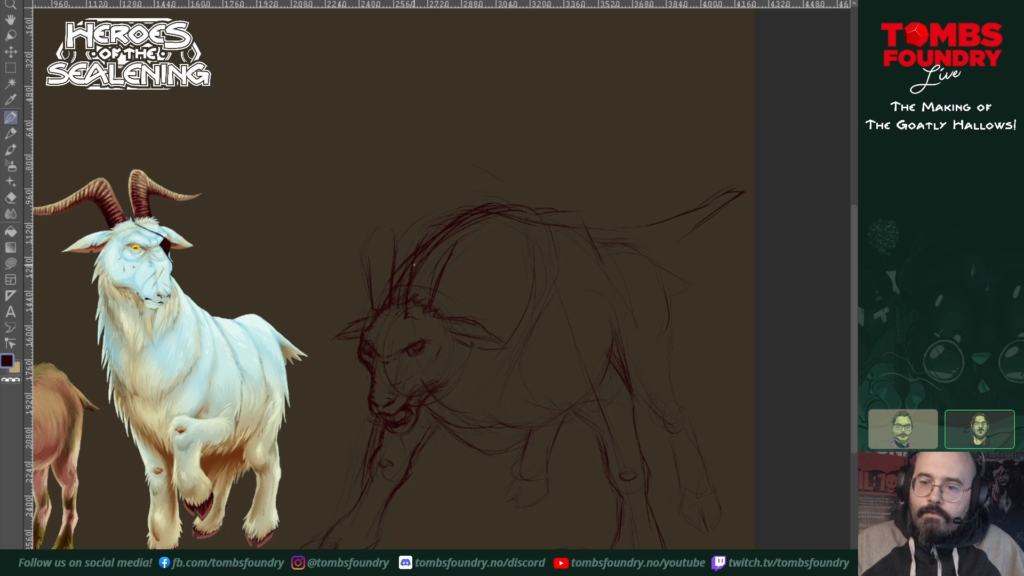
mouse_move(422, 245)
left_mouse_down()
mouse_move(447, 207)
mouse_move(462, 211)
left_mouse_up()
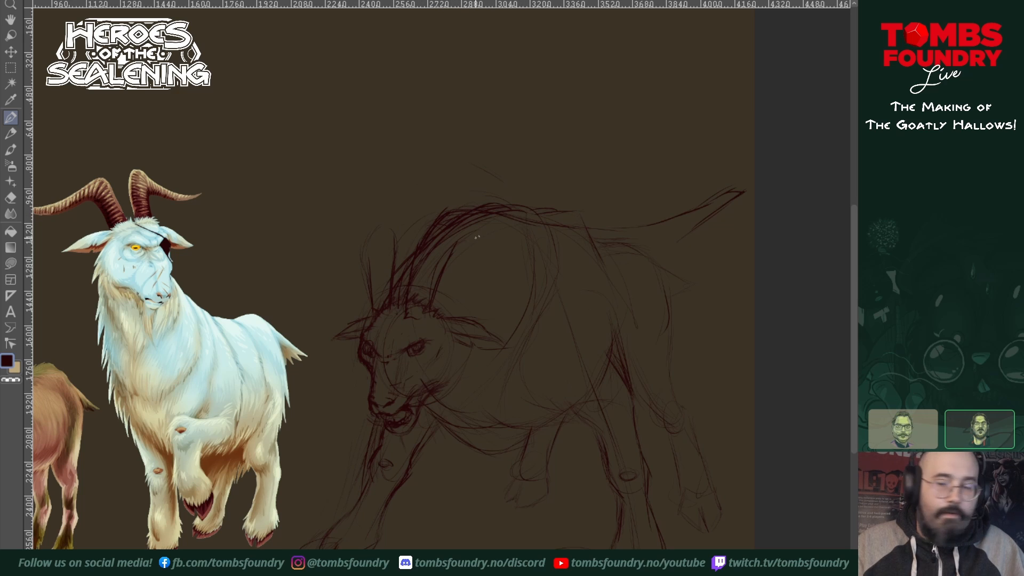
left_click_drag(452, 250, 476, 237)
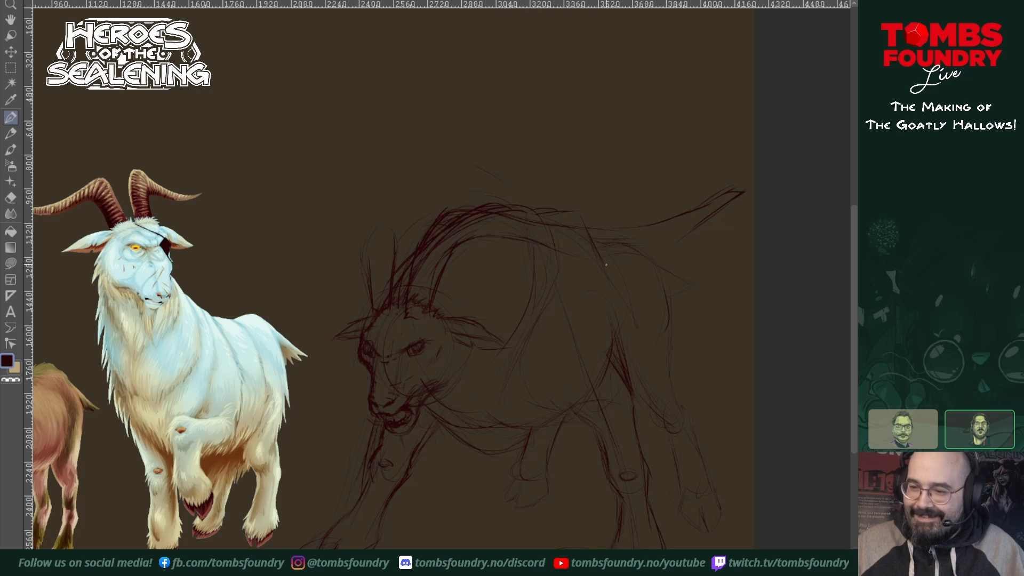
mouse_move(616, 264)
left_mouse_down()
mouse_move(666, 249)
mouse_move(756, 175)
left_mouse_up()
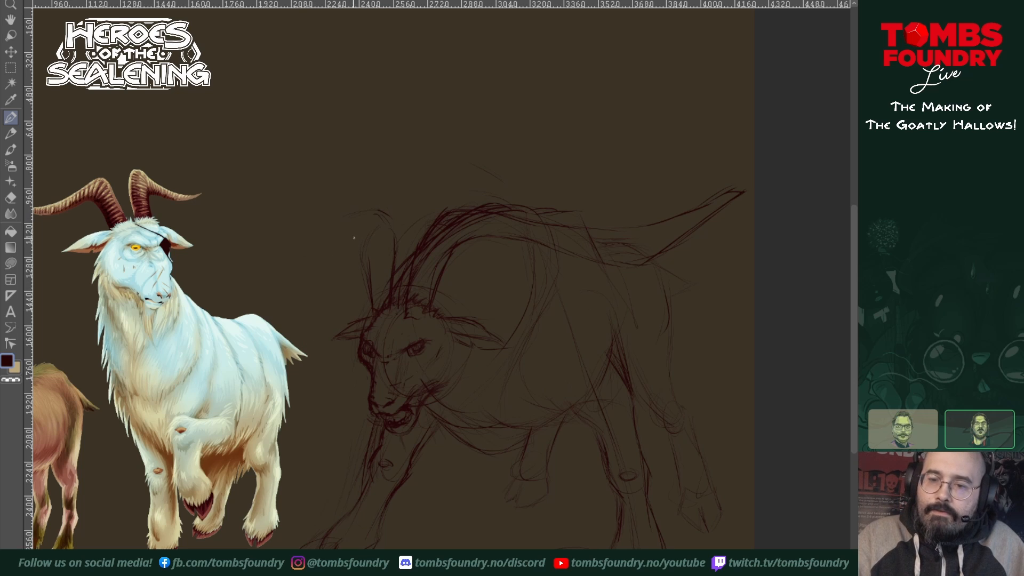
Step: Draw the far horn bending outward from its base and tapering to a point near the white goat's head
mouse_move(363, 244)
left_mouse_down()
mouse_move(372, 284)
mouse_move(389, 266)
mouse_move(379, 271)
mouse_move(356, 242)
left_mouse_up()
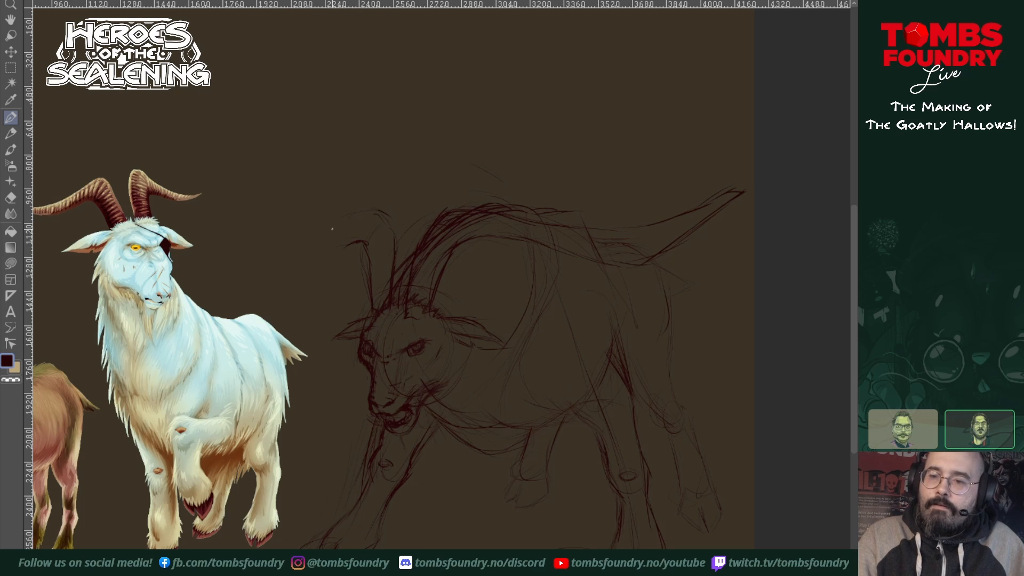
mouse_move(364, 210)
left_mouse_down()
mouse_move(331, 231)
mouse_move(344, 222)
mouse_move(250, 240)
left_mouse_up()
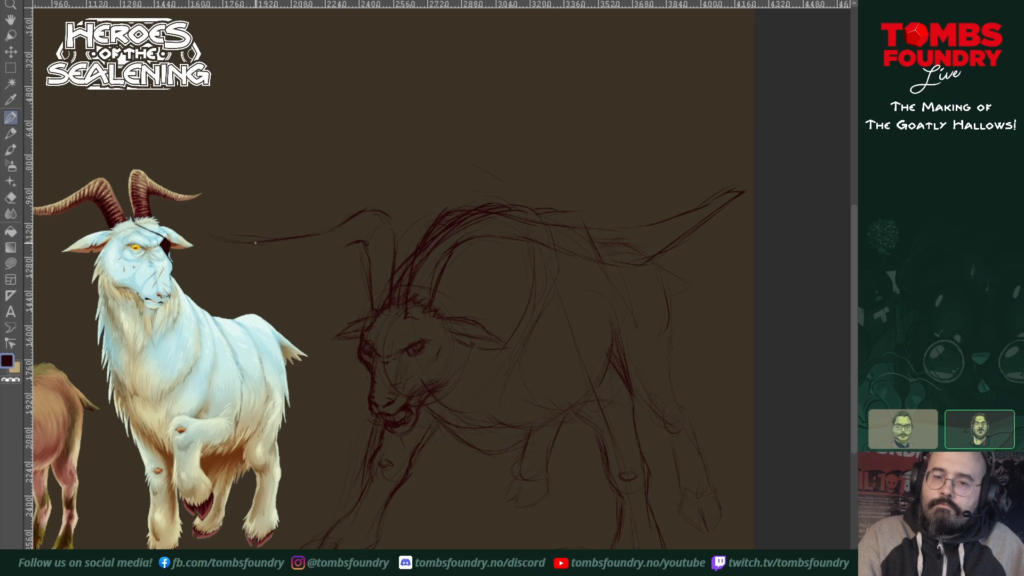
left_click_drag(219, 237, 195, 228)
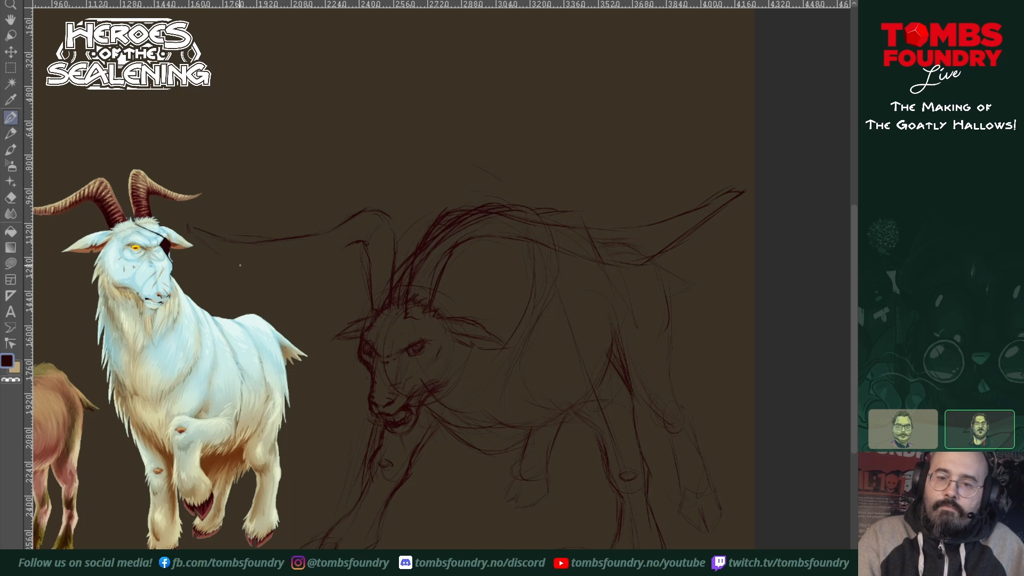
left_click_drag(241, 267, 213, 248)
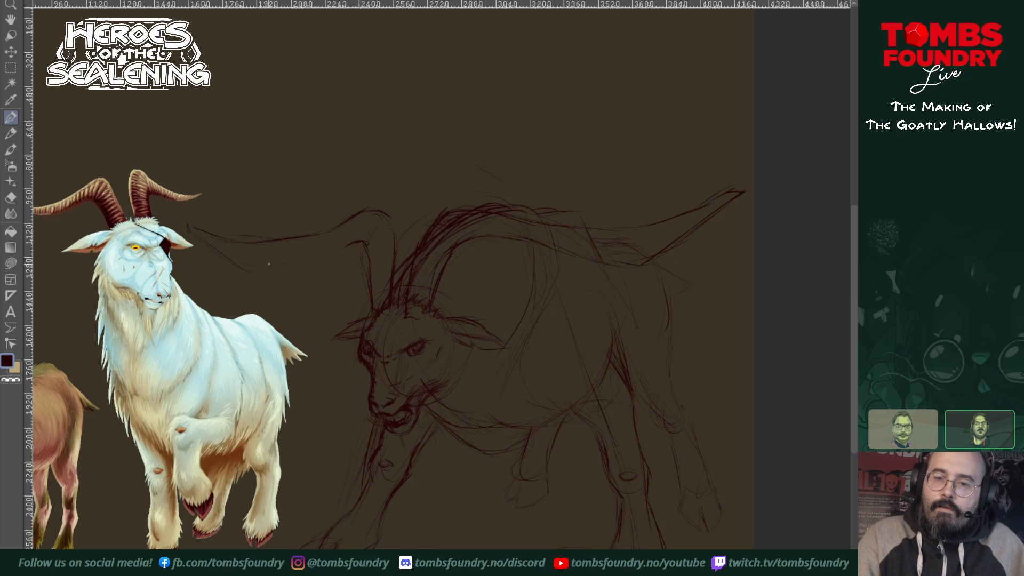
left_click_drag(271, 266, 332, 243)
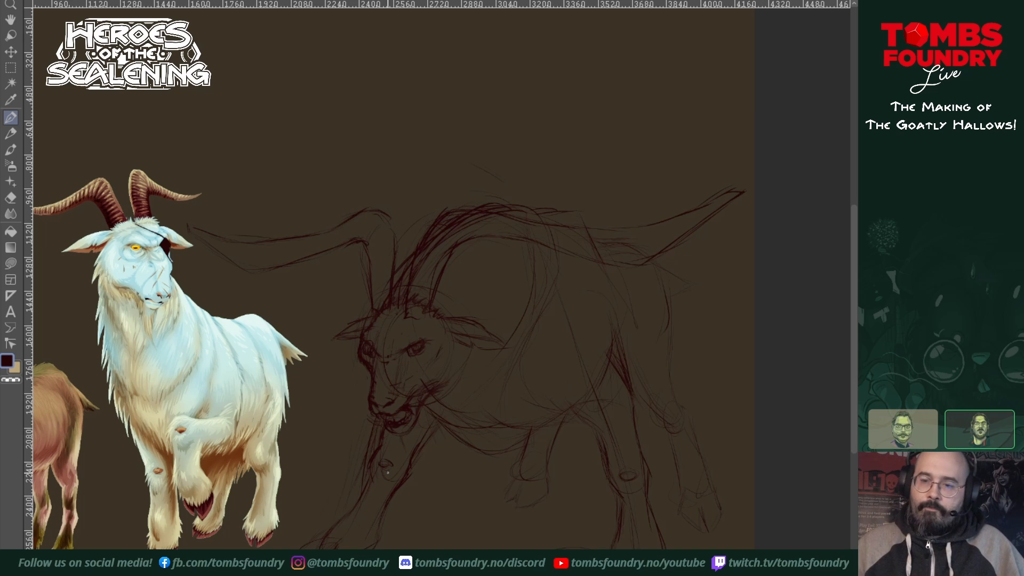
Step: Erase the overlapping hump and neck lines inside the near horn's lower curve, and return to the sketching pencil
key("shift+e")
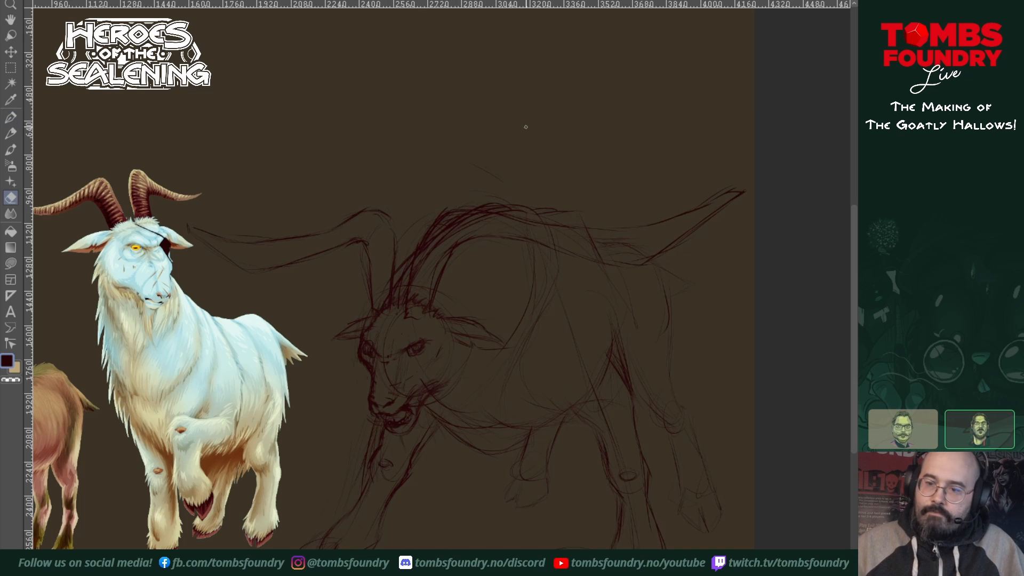
mouse_move(439, 234)
left_mouse_down()
mouse_move(416, 287)
mouse_move(423, 248)
mouse_move(415, 287)
mouse_move(429, 245)
mouse_move(418, 260)
mouse_move(446, 222)
mouse_move(444, 245)
mouse_move(488, 205)
mouse_move(478, 222)
mouse_move(451, 221)
mouse_move(506, 223)
mouse_move(477, 223)
left_mouse_up()
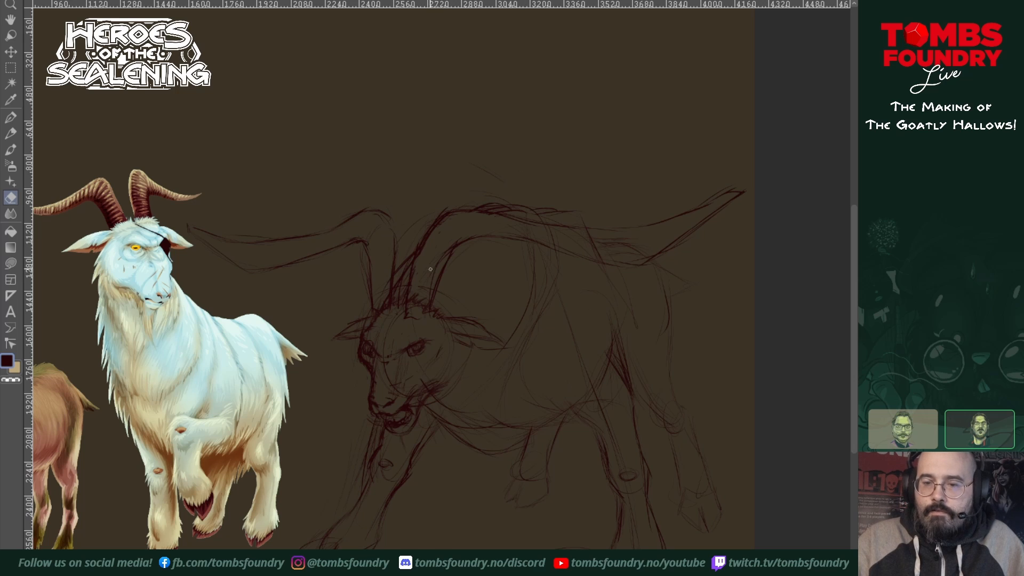
left_click_drag(433, 278, 457, 236)
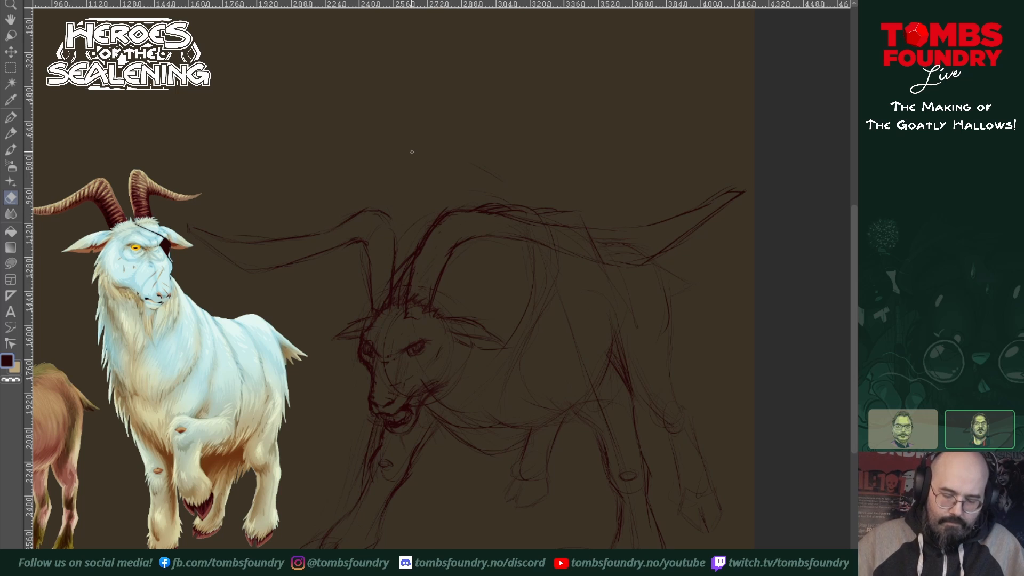
key("b")
key("n")
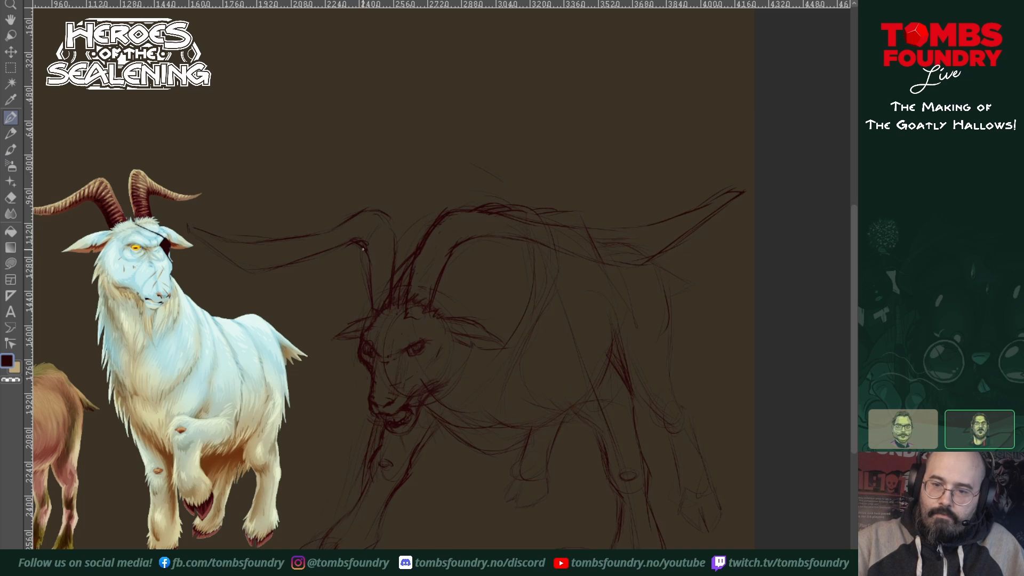
Step: Darken the contours of both horns near their bases and erase the body lines crossing the near horn
left_click_drag(364, 250, 374, 308)
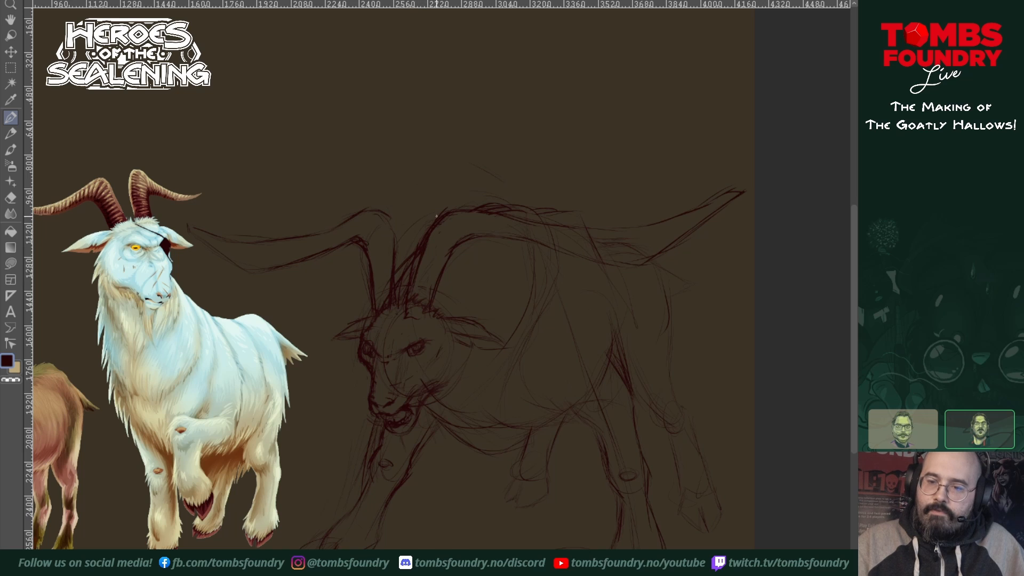
left_click_drag(417, 267, 414, 293)
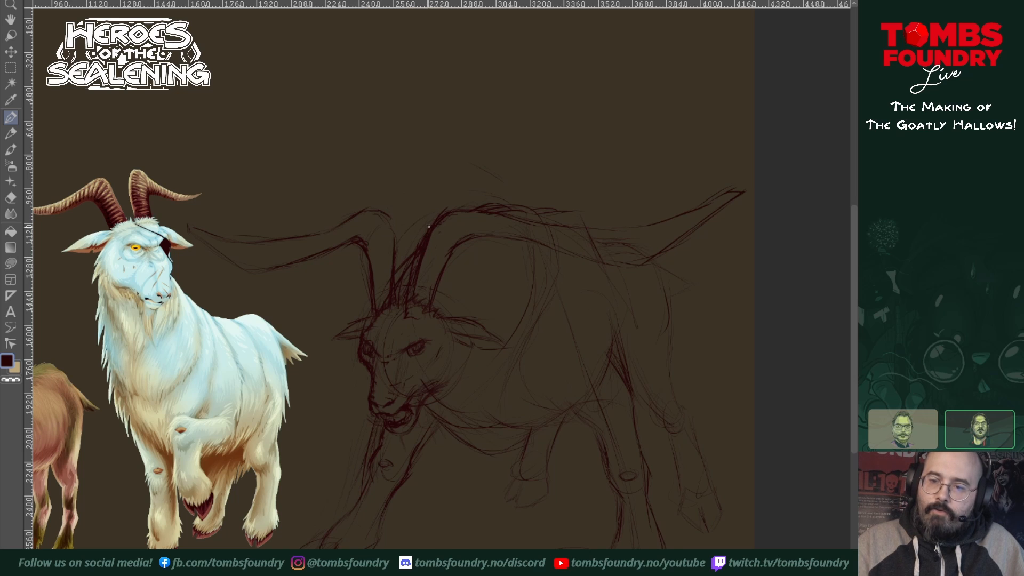
mouse_move(427, 238)
left_mouse_down()
mouse_move(450, 220)
mouse_move(451, 209)
mouse_move(438, 213)
mouse_move(500, 215)
left_mouse_up()
key("shift+e")
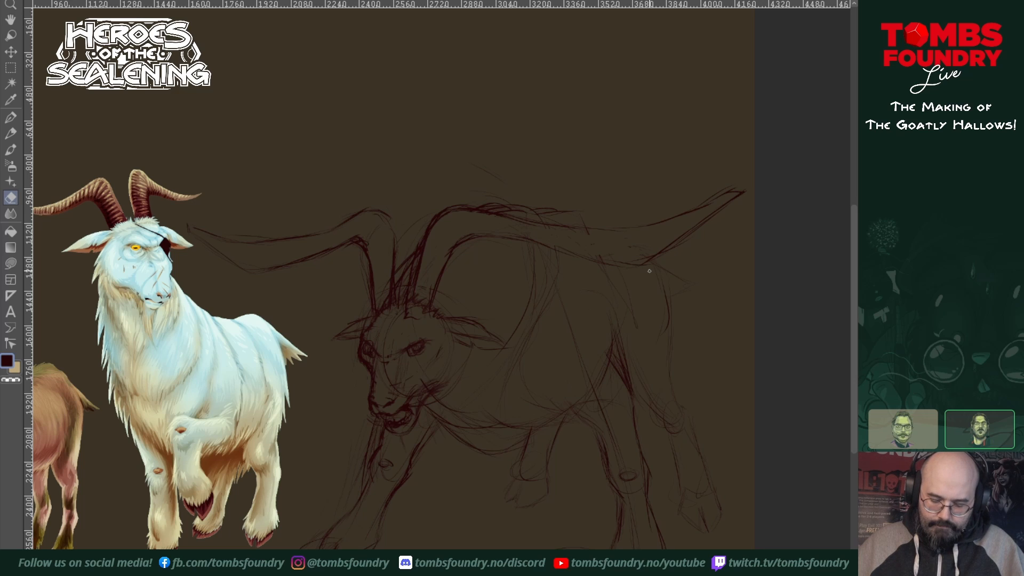
key("p")
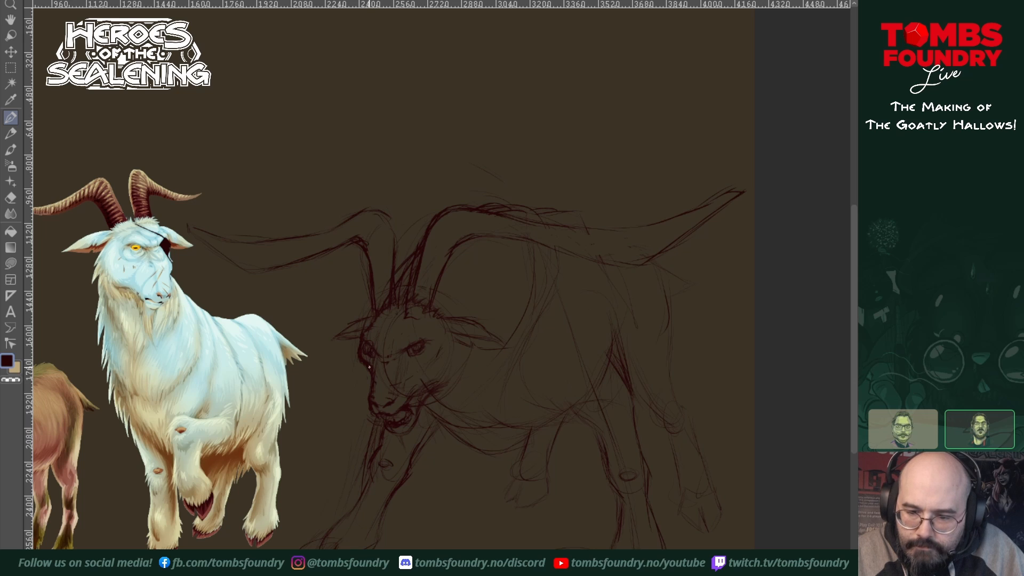
Step: Sketch shaggy fur around the goat's muzzle, chin and cheeks to form a beard and cheek ruff
left_click_drag(366, 370, 368, 405)
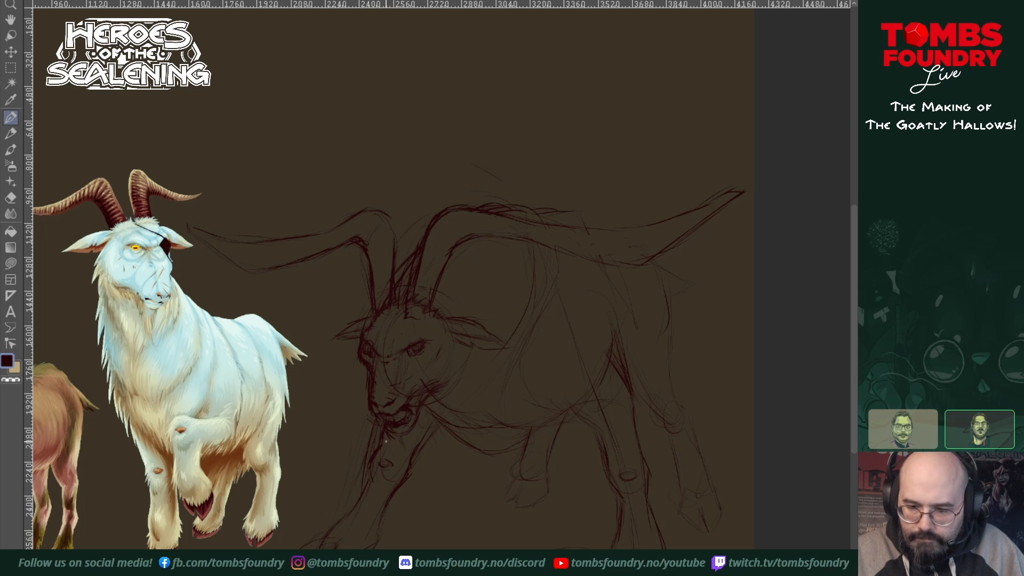
mouse_move(384, 436)
left_mouse_down()
mouse_move(404, 462)
mouse_move(399, 439)
mouse_move(410, 474)
mouse_move(412, 445)
mouse_move(426, 431)
mouse_move(426, 452)
left_mouse_up()
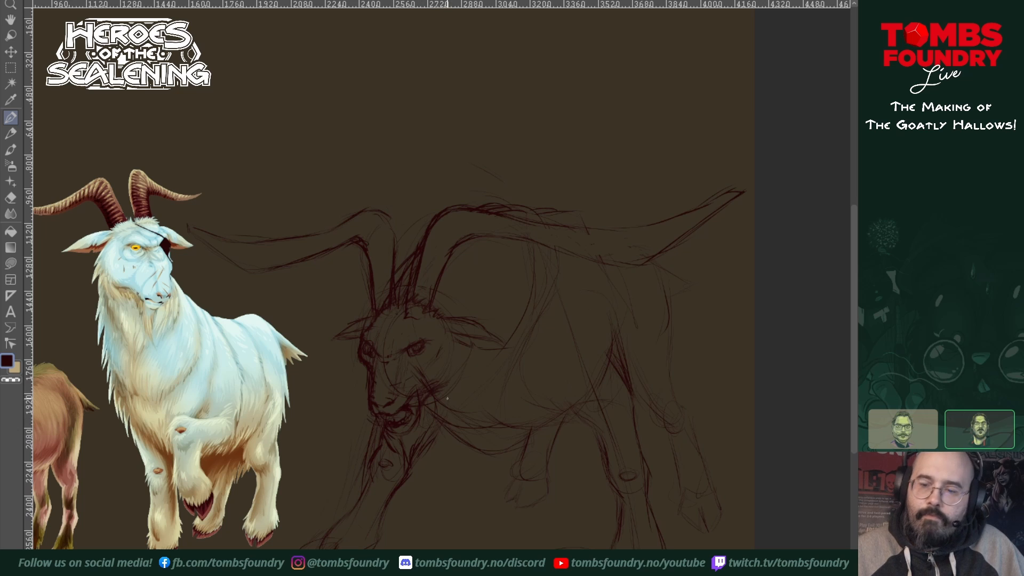
left_click_drag(457, 404, 447, 429)
mouse_move(457, 380)
left_mouse_down()
mouse_move(452, 419)
mouse_move(460, 363)
left_mouse_up()
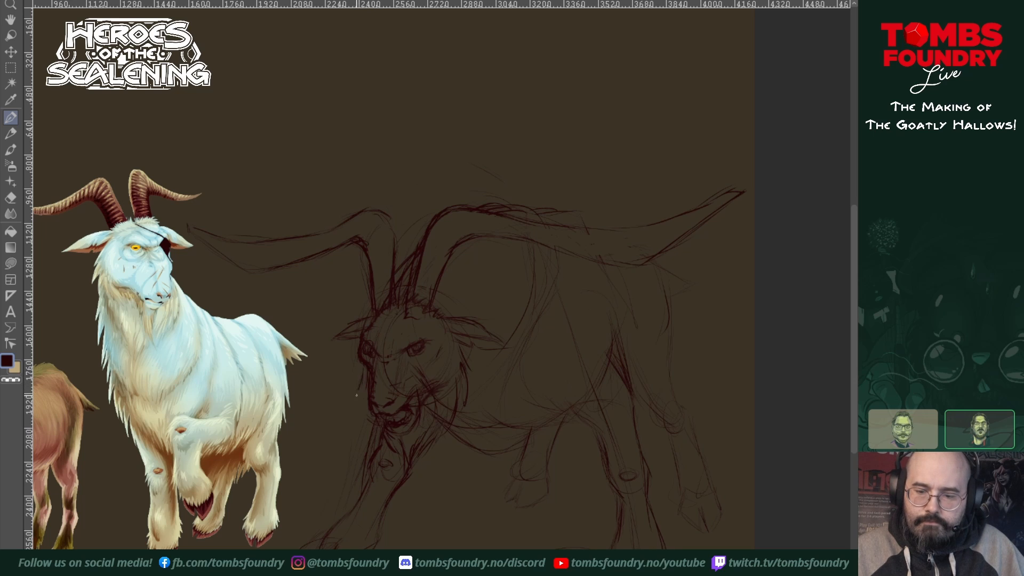
left_click_drag(360, 388, 380, 442)
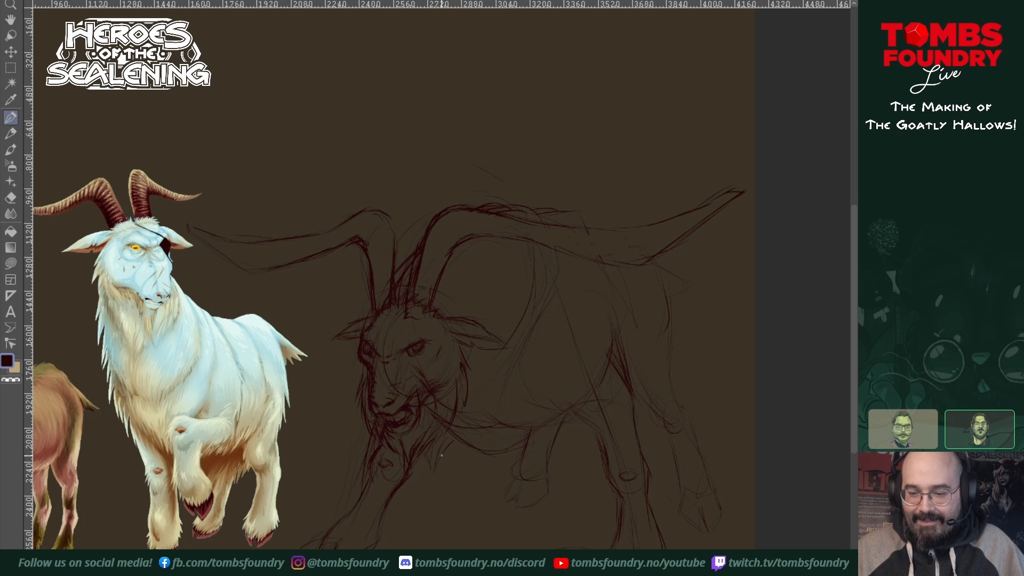
Step: Draw long, pointed fur locks down the neck and hanging from the chest between the front legs
mouse_move(445, 463)
left_mouse_down()
mouse_move(480, 404)
mouse_move(455, 450)
mouse_move(471, 394)
mouse_move(473, 431)
mouse_move(485, 386)
mouse_move(470, 431)
mouse_move(486, 409)
mouse_move(490, 381)
left_mouse_up()
left_click_drag(487, 421, 502, 362)
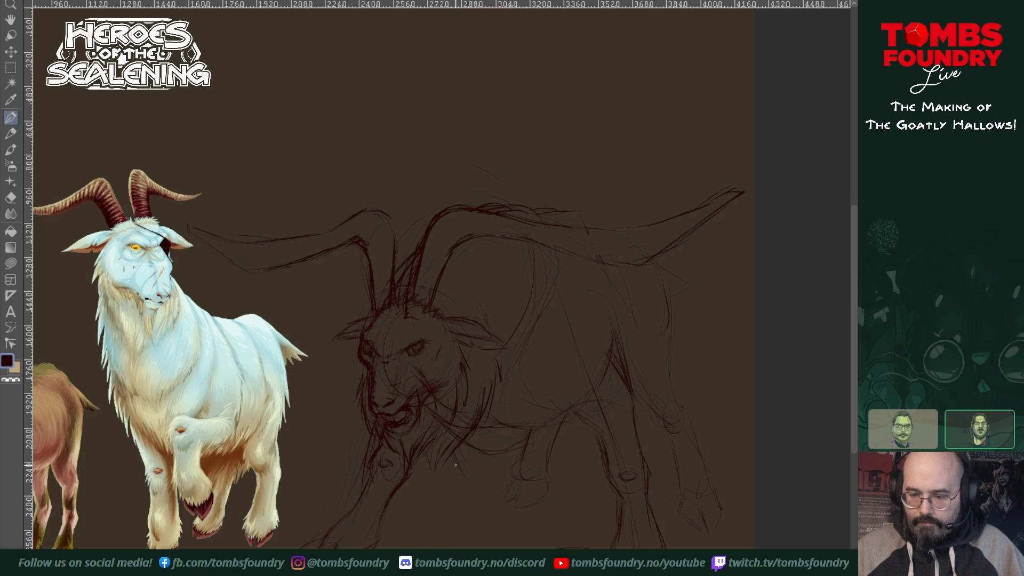
left_click_drag(468, 454, 486, 484)
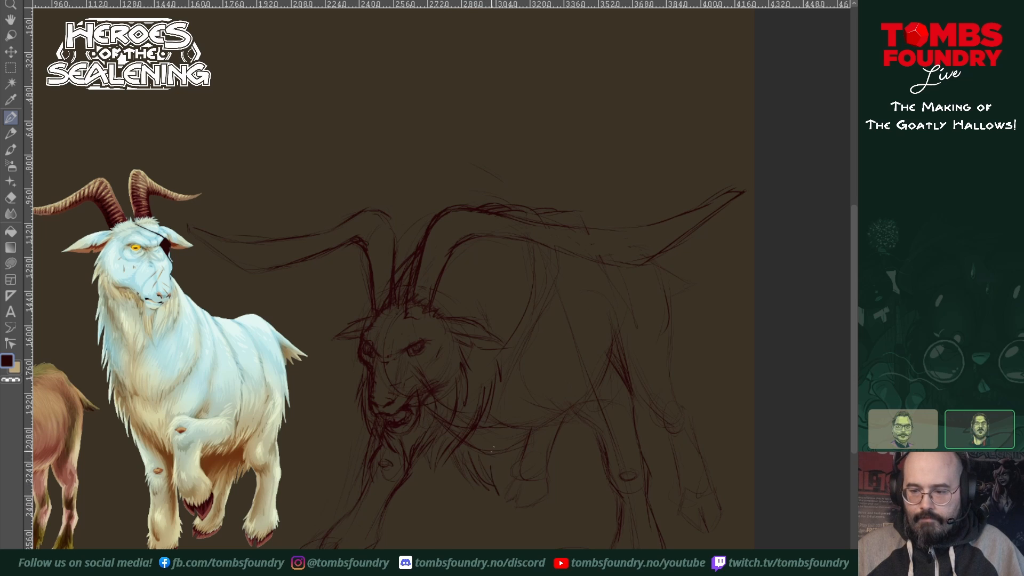
left_click_drag(505, 437, 497, 477)
left_click_drag(509, 432, 506, 447)
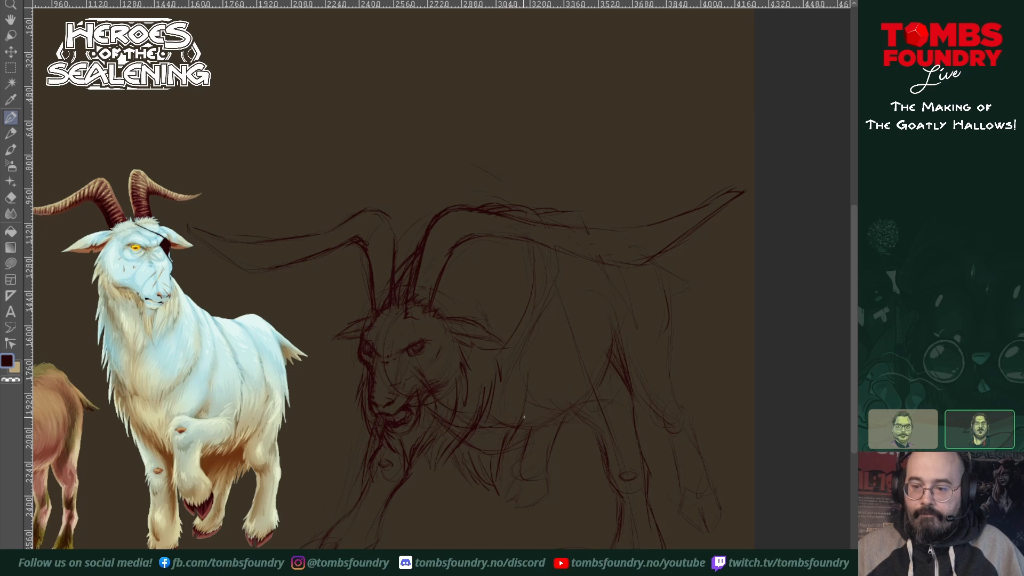
Step: Add fur strokes down the shoulder line and ragged tufts on top of the hump above the near horn
left_click_drag(525, 364, 529, 393)
left_click_drag(527, 336, 532, 378)
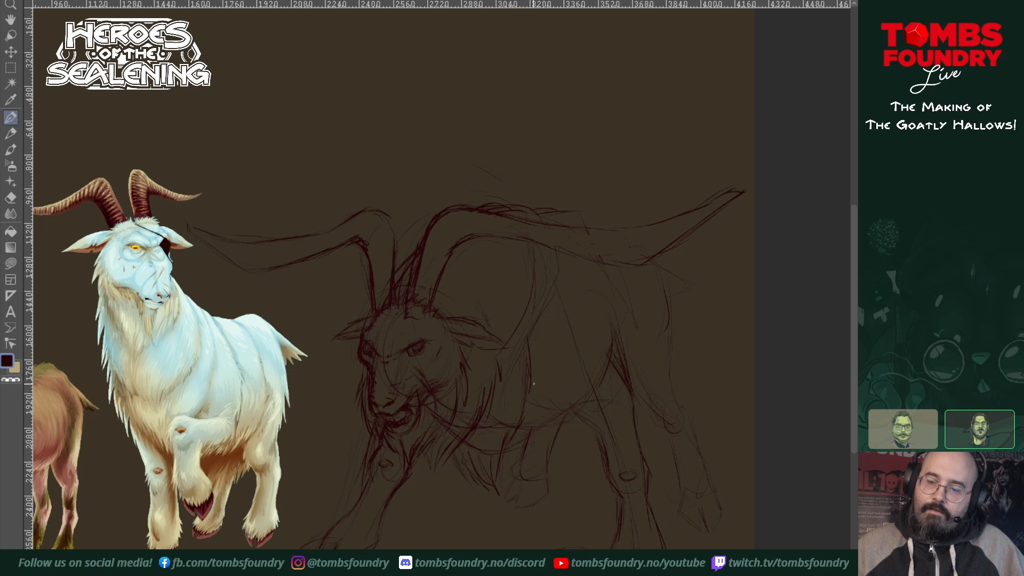
left_click_drag(523, 303, 532, 326)
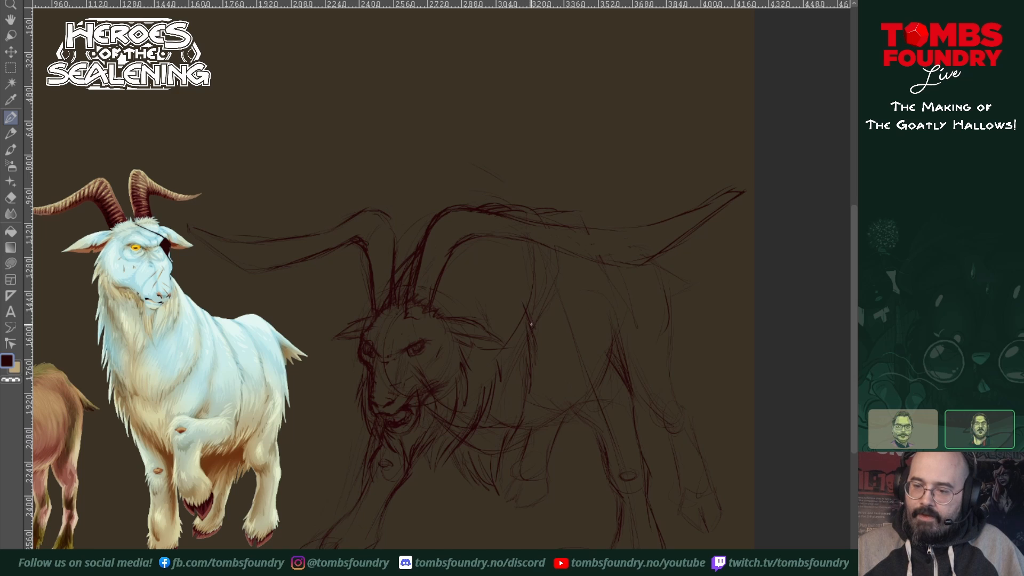
mouse_move(528, 289)
left_mouse_down()
mouse_move(534, 328)
mouse_move(528, 306)
left_mouse_up()
left_click_drag(531, 266, 533, 289)
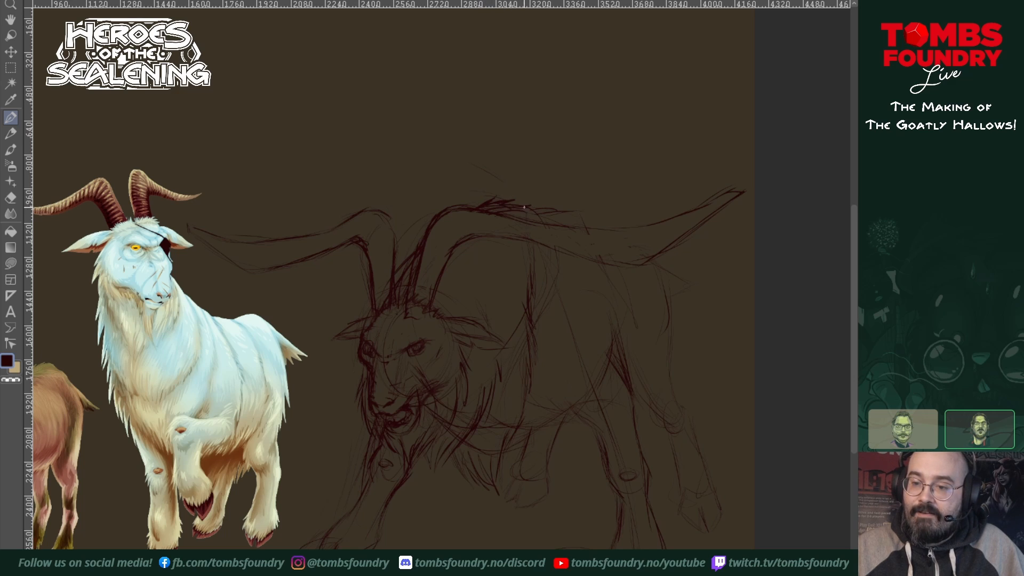
left_click_drag(512, 210, 535, 221)
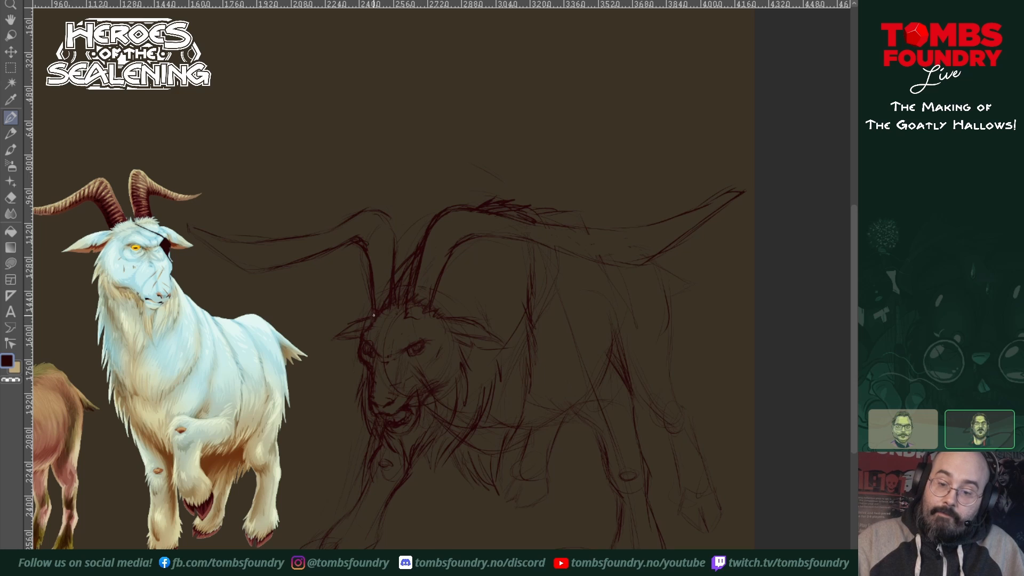
Step: Refine both ears with darker, pointed outlines and add short fur strokes across the forehead
left_click_drag(331, 340, 355, 342)
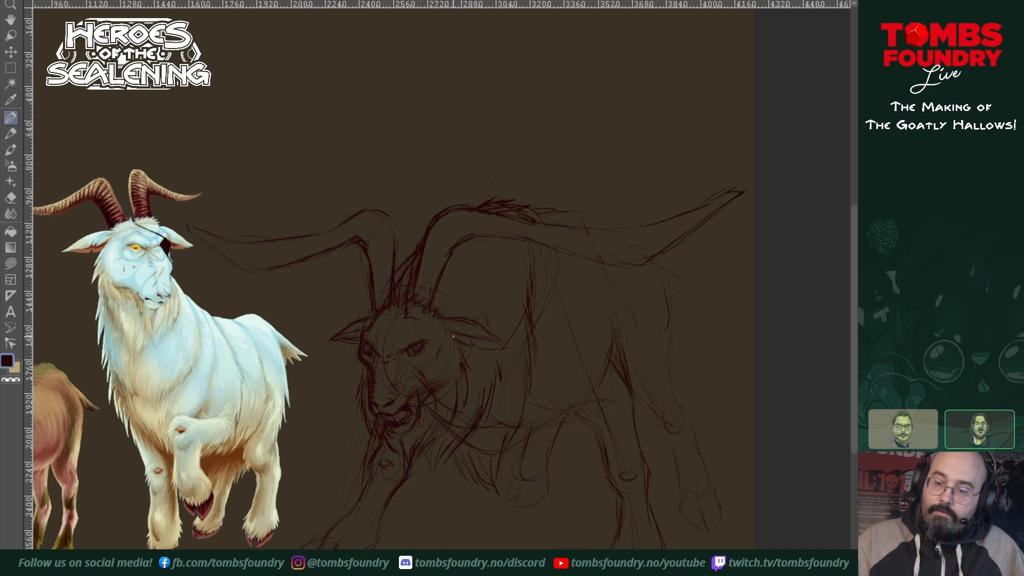
left_click_drag(478, 349, 505, 348)
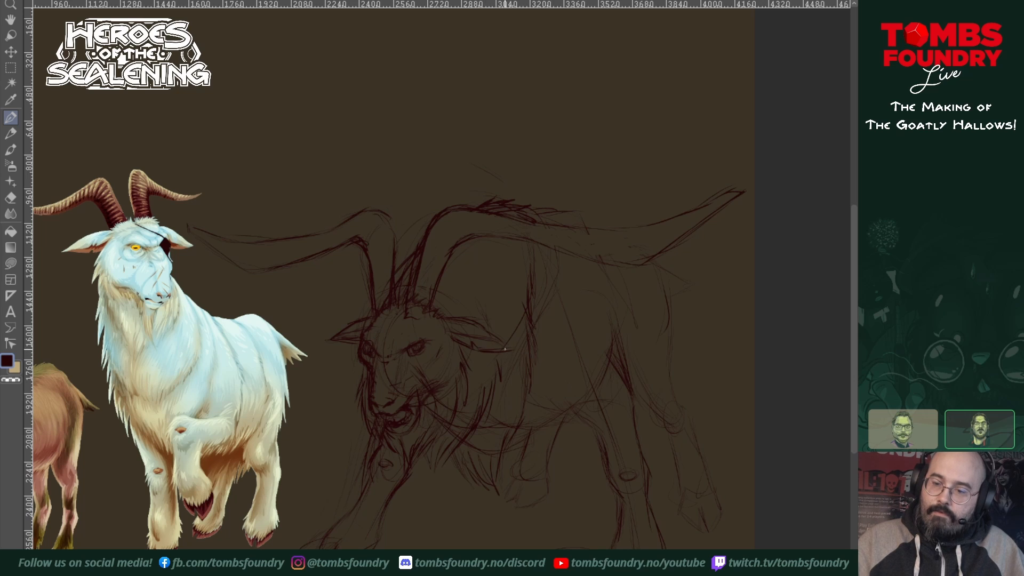
left_click_drag(443, 317, 470, 323)
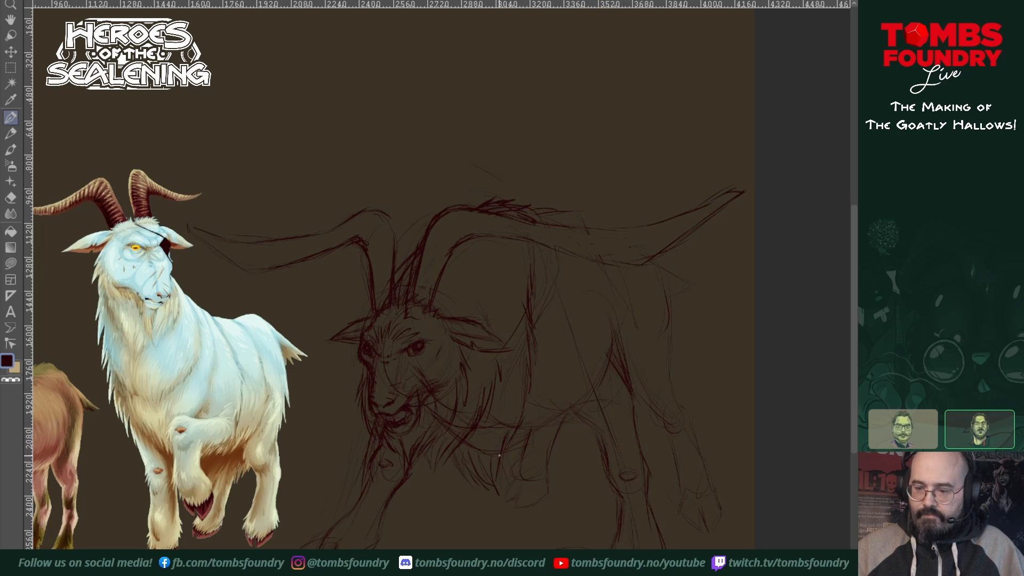
Step: Sketch hanging fur along the belly, flank and thigh, and strengthen the near horn's lower contour
left_click_drag(507, 446, 531, 487)
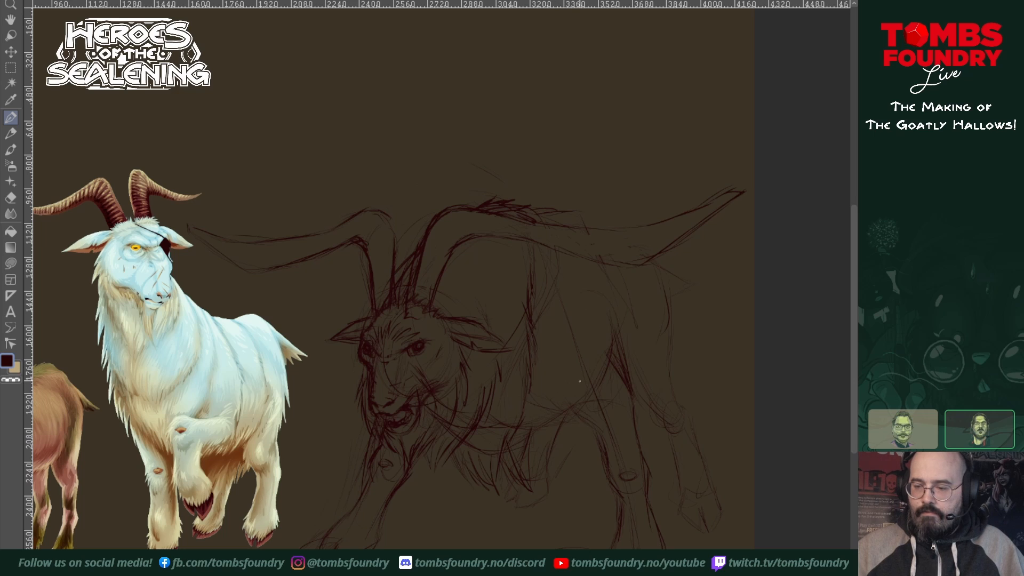
left_click_drag(556, 431, 576, 364)
mouse_move(576, 400)
left_mouse_down()
mouse_move(584, 352)
mouse_move(589, 365)
mouse_move(585, 314)
left_mouse_up()
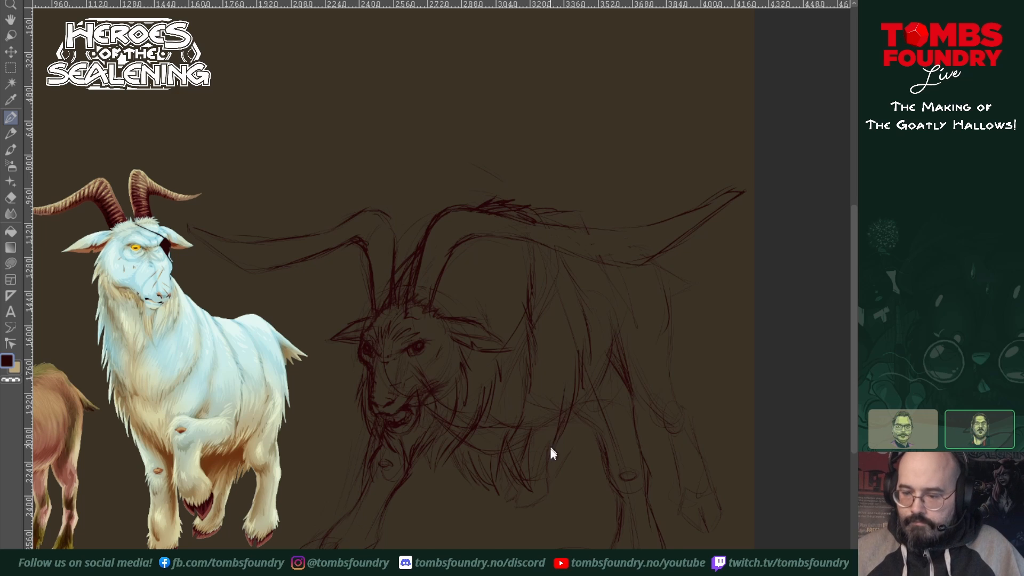
left_click_drag(557, 468, 571, 492)
left_click_drag(569, 493, 583, 445)
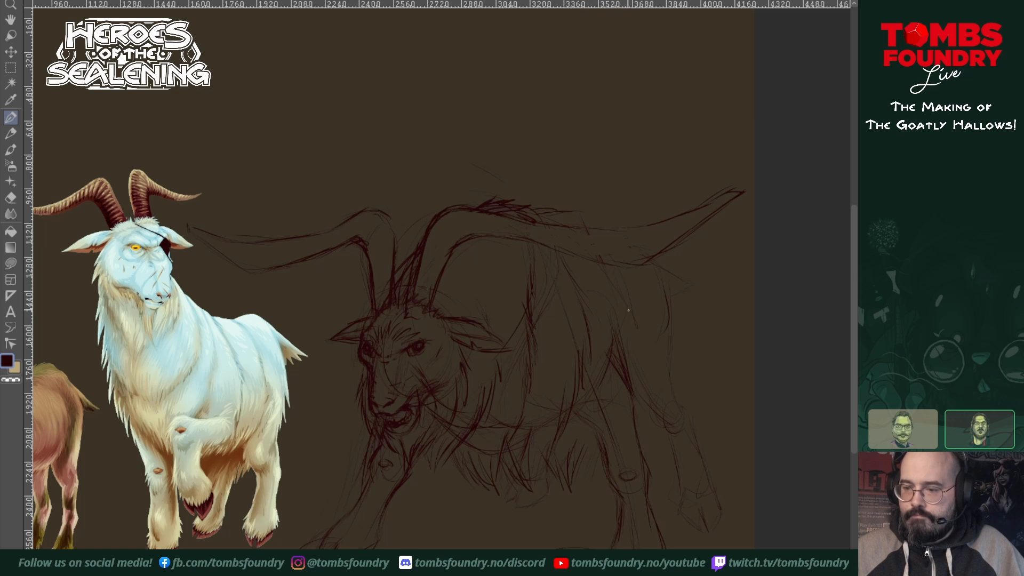
left_click_drag(634, 326, 633, 410)
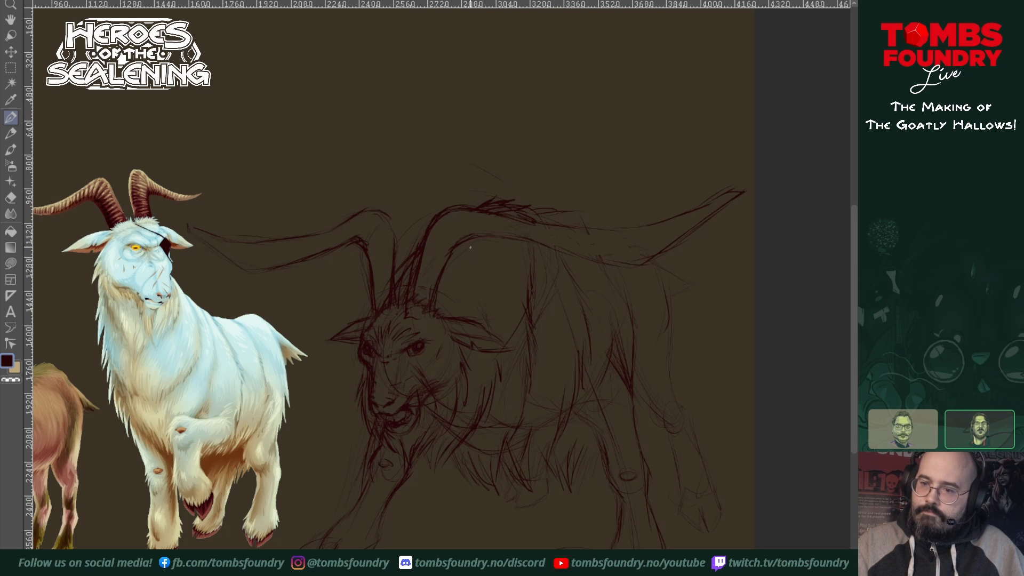
left_click_drag(476, 235, 619, 264)
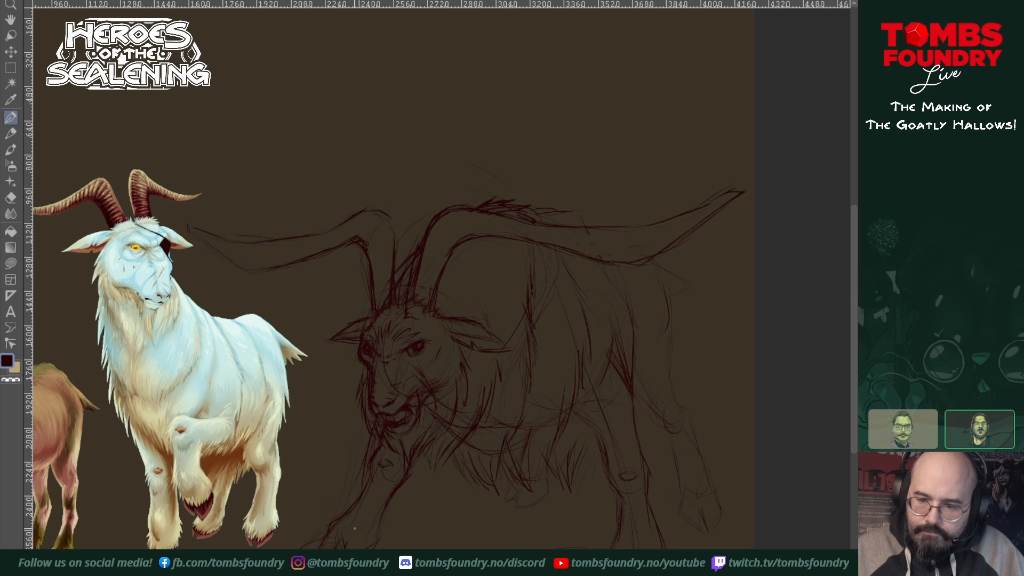
Step: Draw fur tufts around the lower legs above the hooves and define the rear hoof
mouse_move(370, 534)
left_mouse_down()
mouse_move(360, 547)
mouse_move(367, 541)
left_mouse_up()
left_click_drag(375, 536, 365, 547)
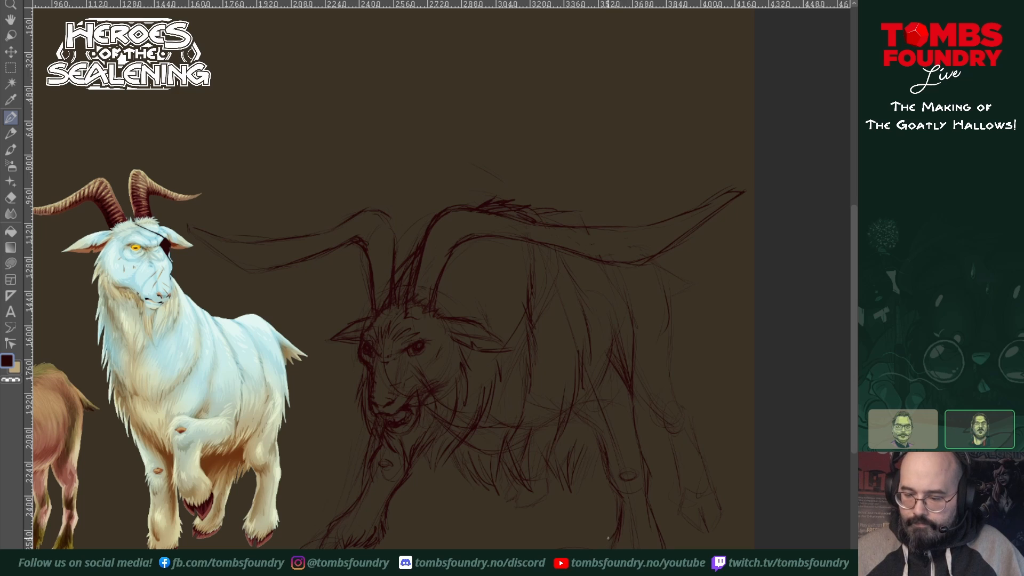
mouse_move(619, 530)
left_mouse_down()
mouse_move(608, 549)
mouse_move(617, 549)
left_mouse_up()
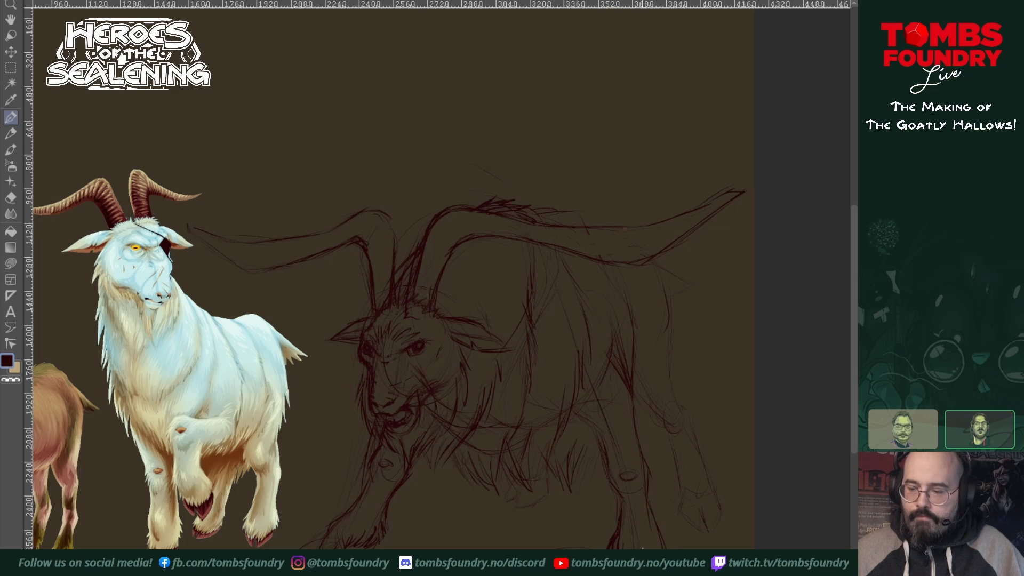
left_click_drag(666, 528, 660, 548)
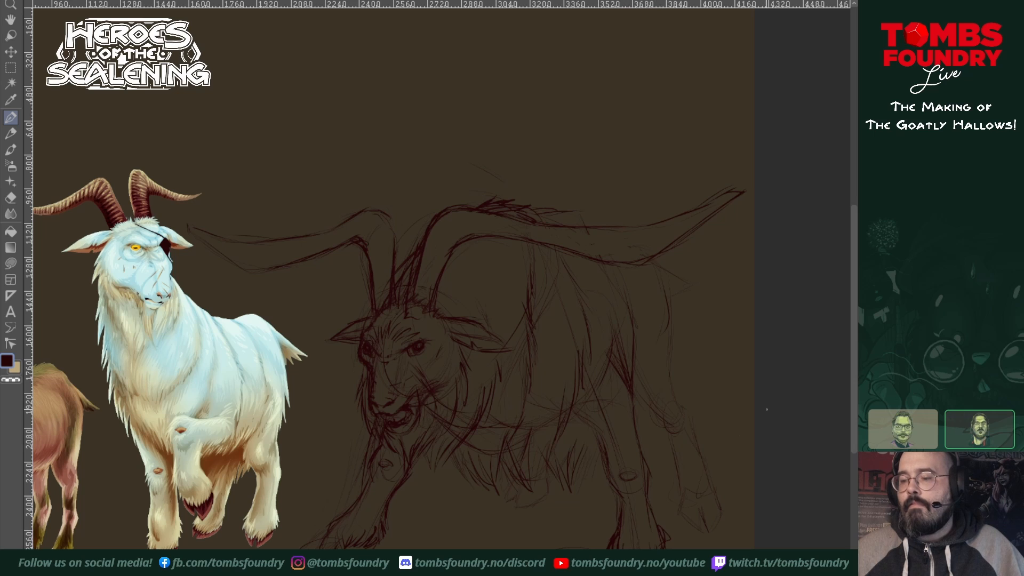
left_click_drag(678, 483, 675, 510)
mouse_move(686, 485)
left_mouse_down()
mouse_move(698, 510)
mouse_move(699, 499)
mouse_move(699, 516)
mouse_move(708, 486)
left_mouse_up()
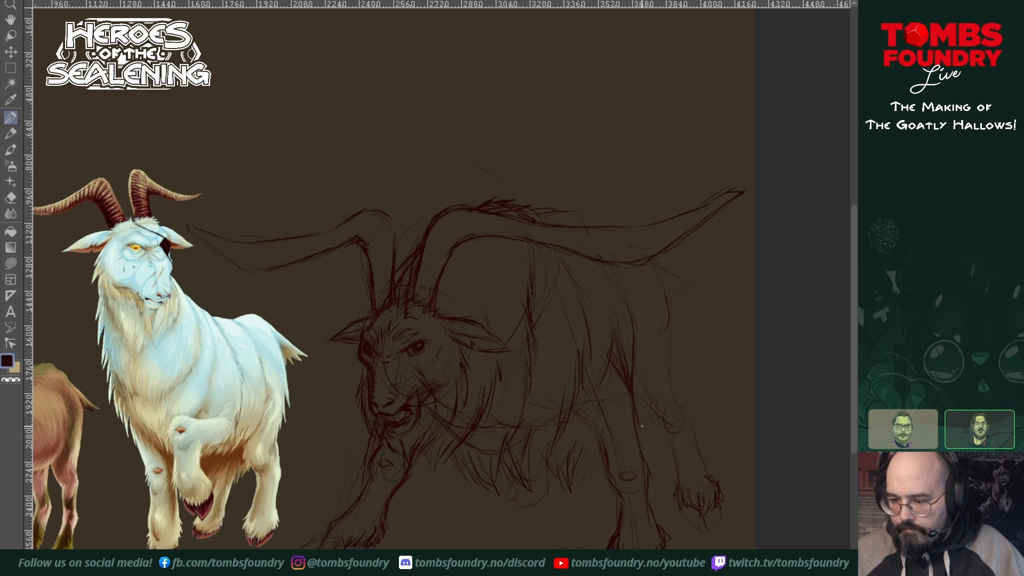
Step: Outline the rump and hind leg with long shaggy fur and draw a short, tufted tail
mouse_move(643, 409)
left_mouse_down()
mouse_move(659, 470)
mouse_move(677, 409)
left_mouse_up()
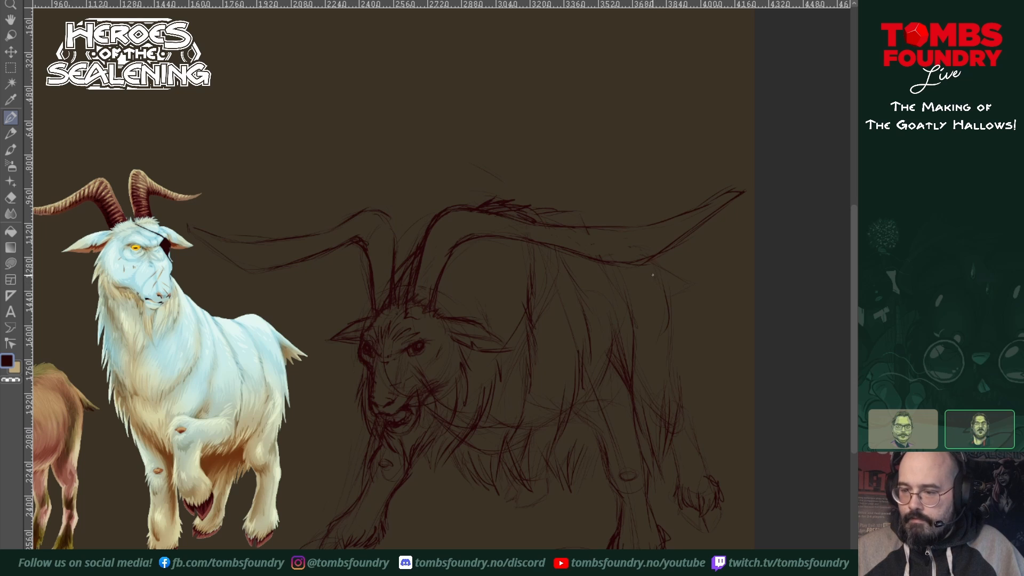
mouse_move(652, 267)
left_mouse_down()
mouse_move(676, 309)
mouse_move(682, 356)
mouse_move(674, 345)
mouse_move(693, 394)
mouse_move(676, 435)
left_mouse_up()
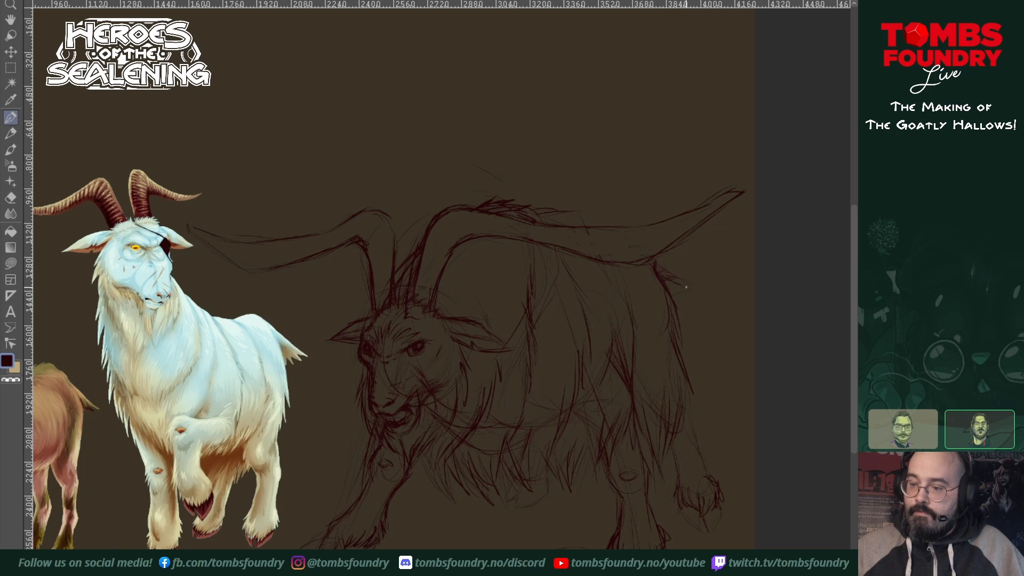
mouse_move(707, 292)
left_mouse_down()
mouse_move(675, 314)
mouse_move(690, 367)
mouse_move(677, 348)
mouse_move(692, 415)
left_mouse_up()
left_click_drag(686, 397, 683, 415)
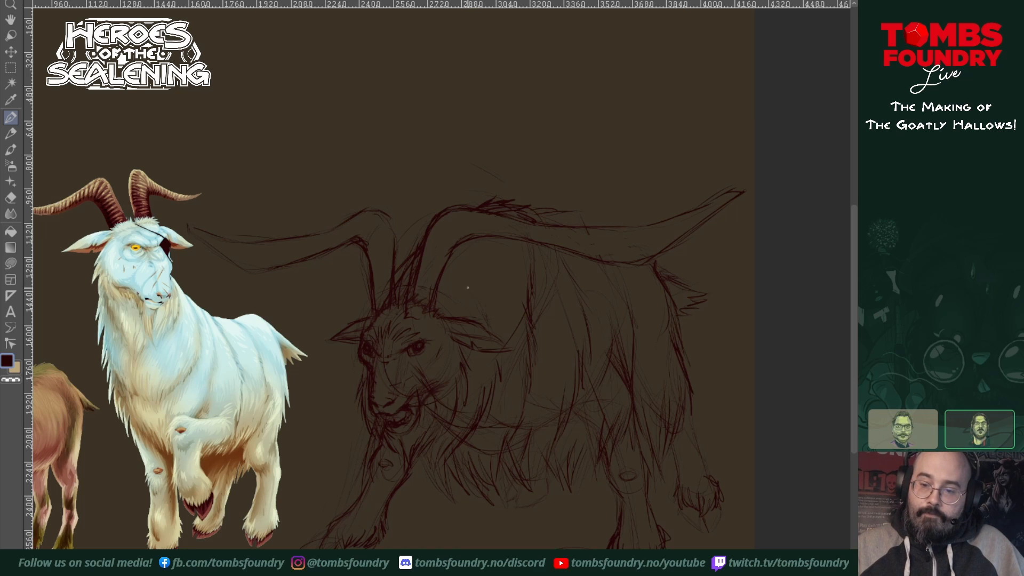
Step: Add fur strokes on the neck behind the near ear and erase the construction curves across the chest and belly
left_click_drag(474, 298, 496, 329)
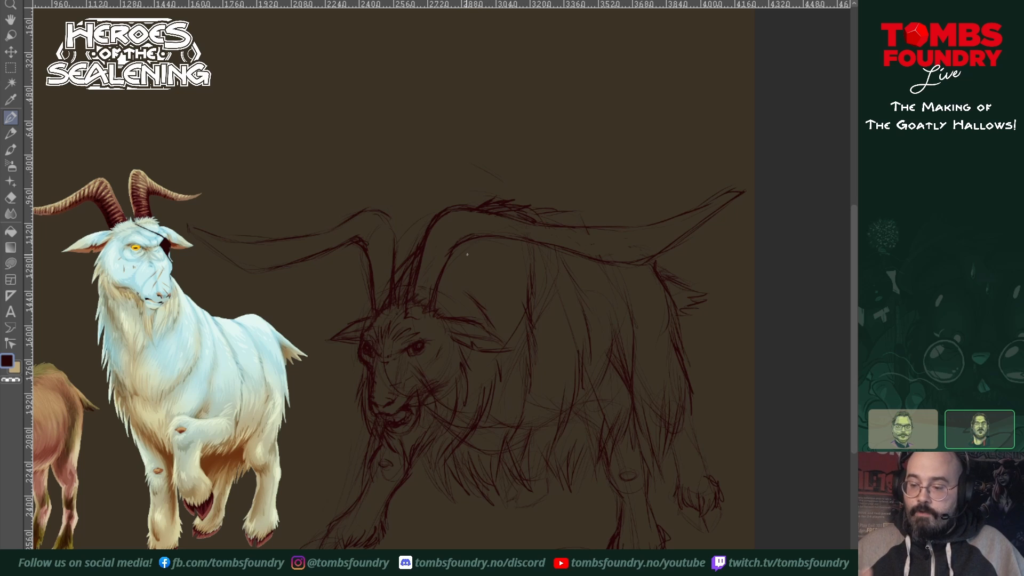
key("shift+e")
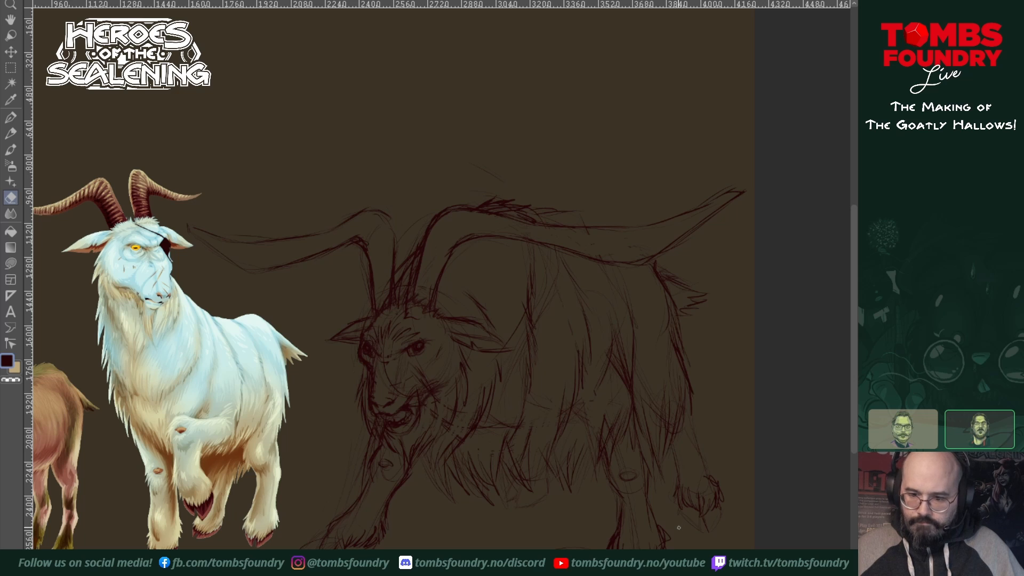
key("n")
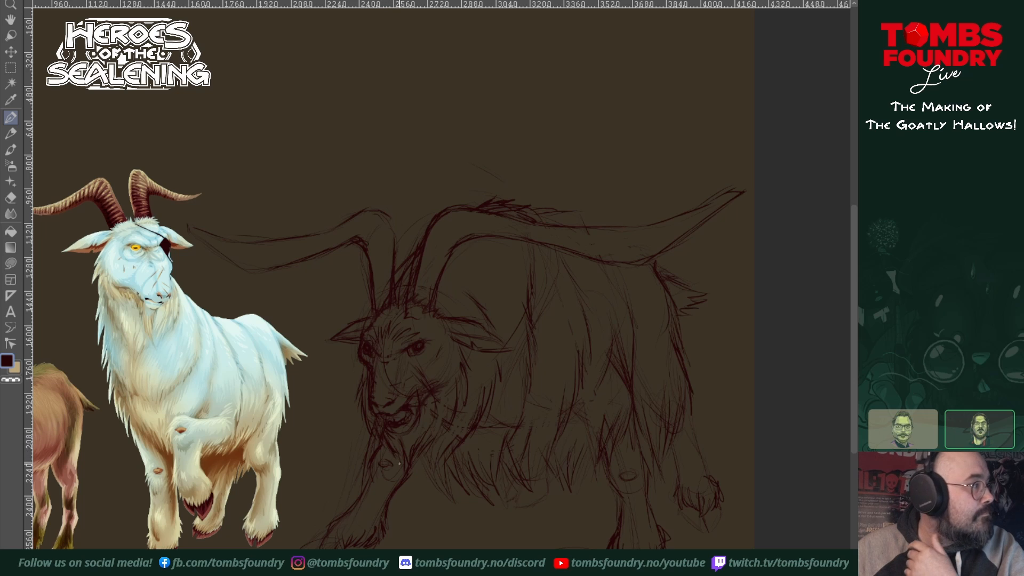
Step: Lengthen the beard with fur locks falling over the front leg's knee and add a fur stroke at the belly
mouse_move(382, 440)
left_mouse_down()
mouse_move(385, 463)
mouse_move(400, 473)
mouse_move(390, 450)
mouse_move(418, 488)
left_mouse_up()
left_click_drag(421, 453, 429, 481)
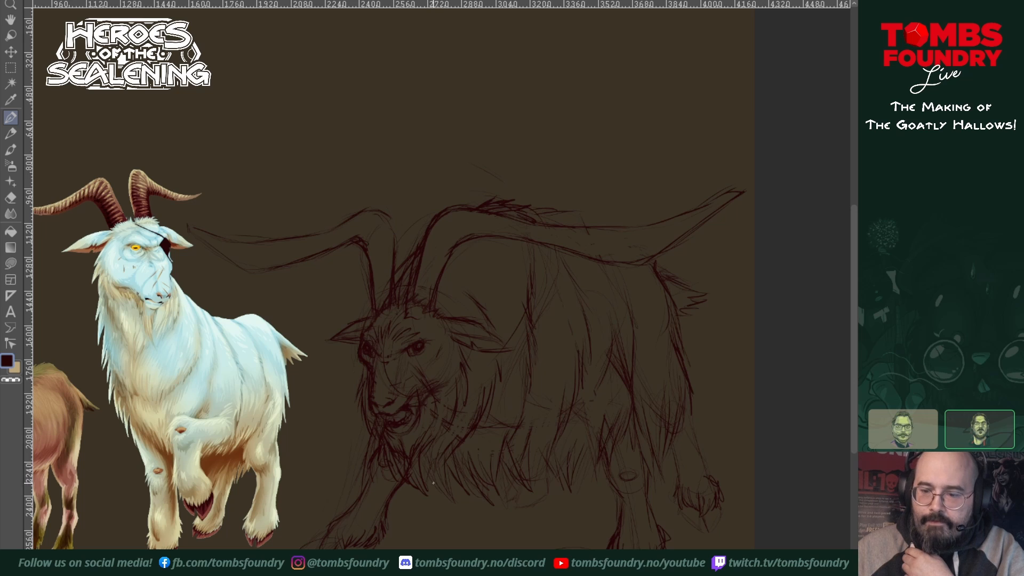
left_click_drag(540, 414, 531, 445)
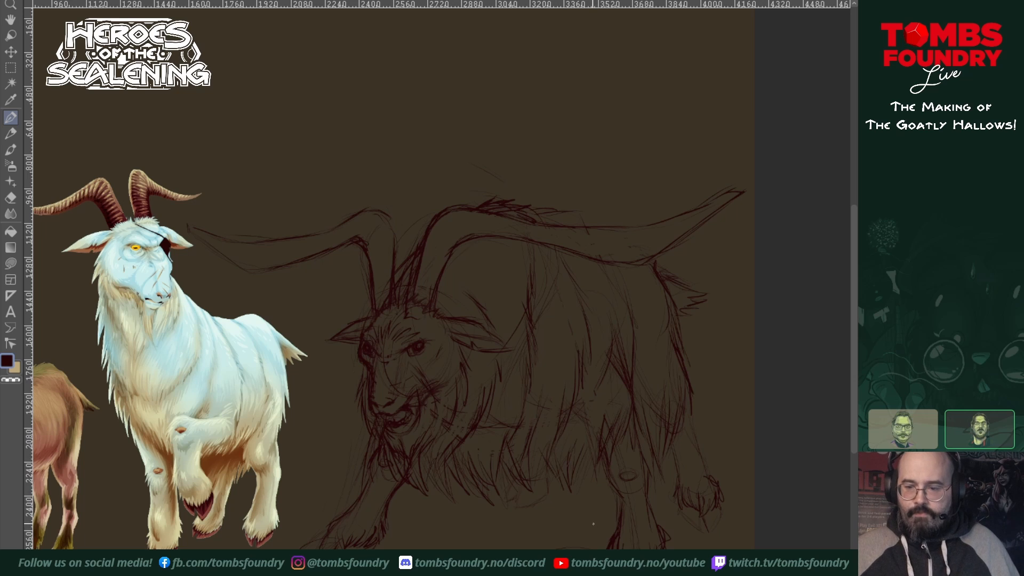
Step: Lasso the sketched goat's head and ears, scale them down slightly, and move them up against the horn bases
key("o")
key("o")
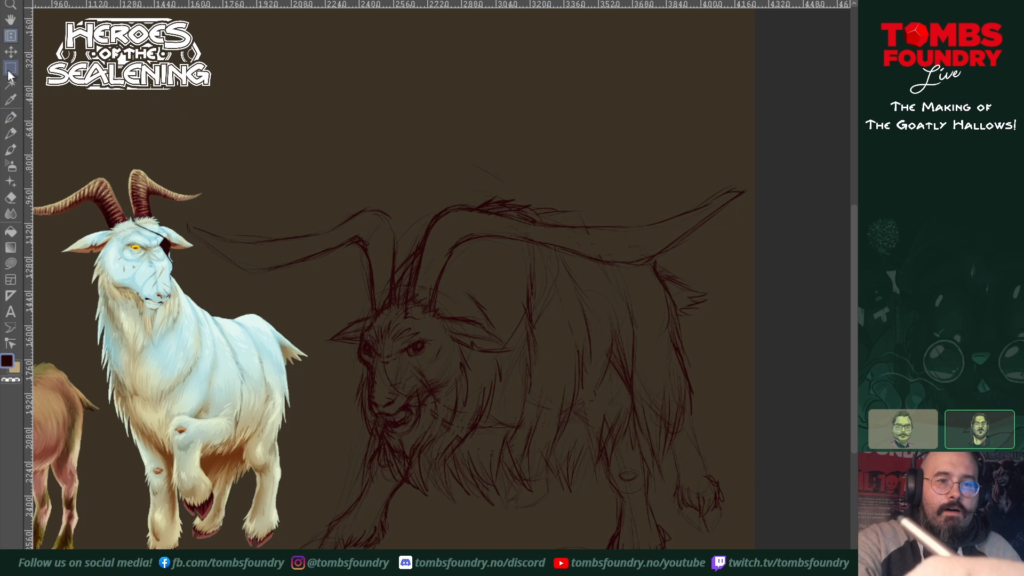
key("m")
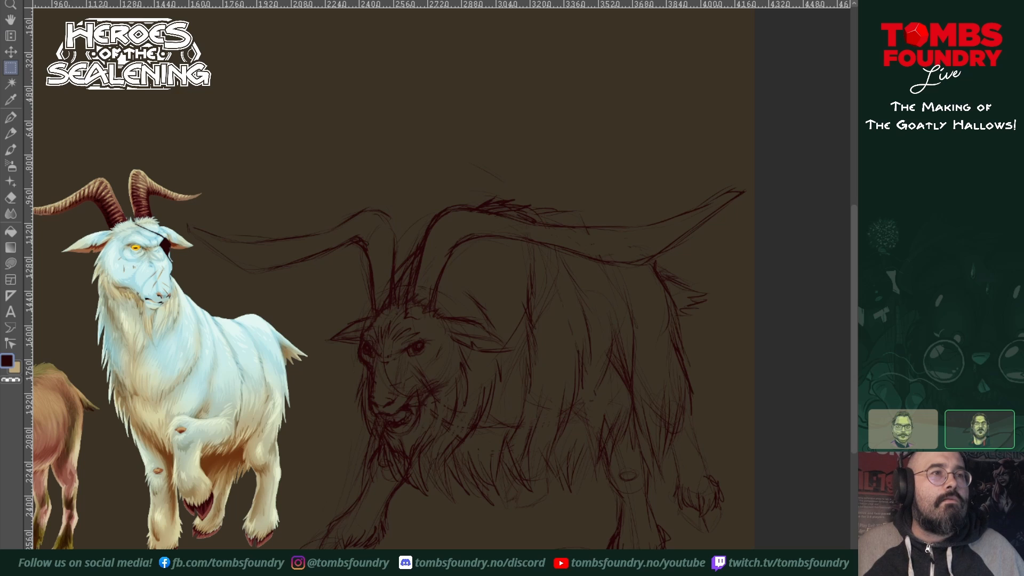
key("m")
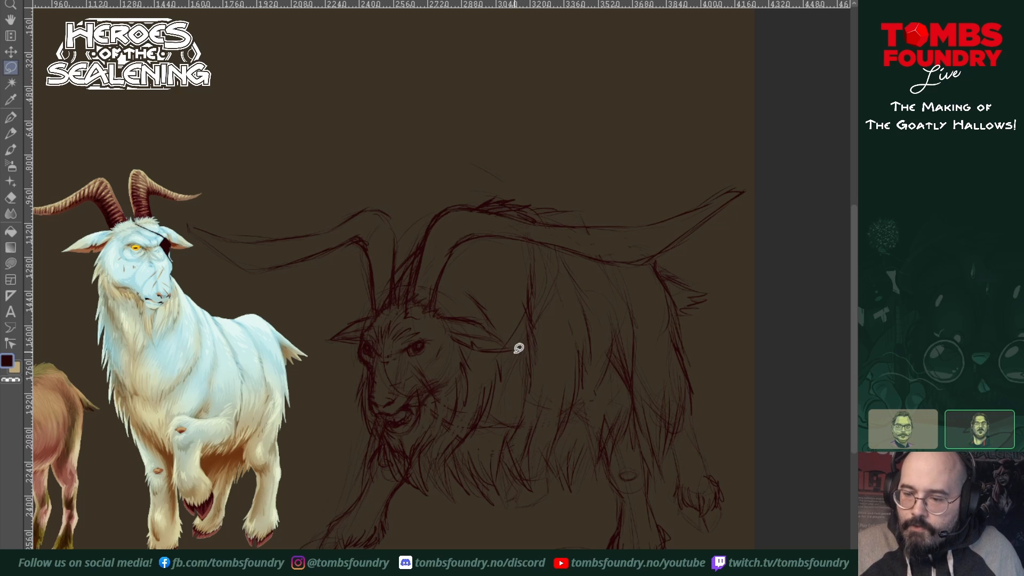
mouse_move(516, 351)
left_mouse_down()
mouse_move(419, 294)
mouse_move(326, 328)
mouse_move(367, 425)
mouse_move(397, 440)
mouse_move(429, 434)
mouse_move(470, 405)
mouse_move(516, 349)
left_mouse_up()
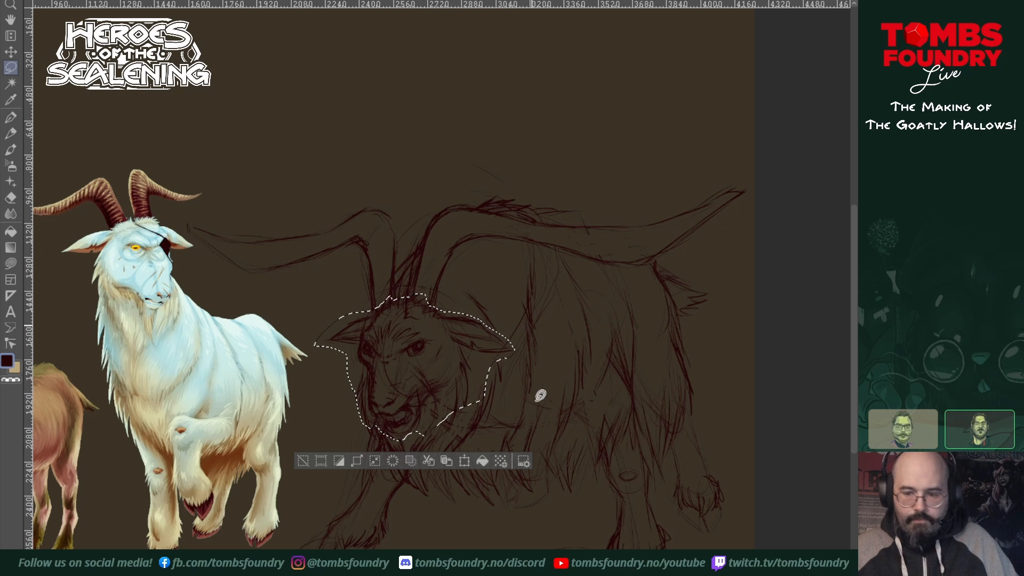
key("ctrl+t")
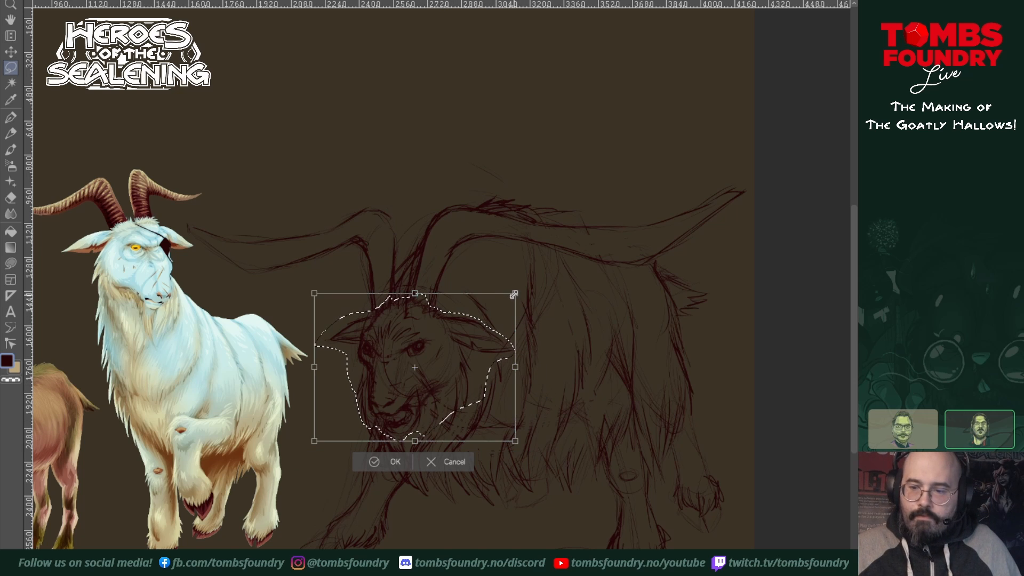
left_click_drag(512, 294, 500, 308)
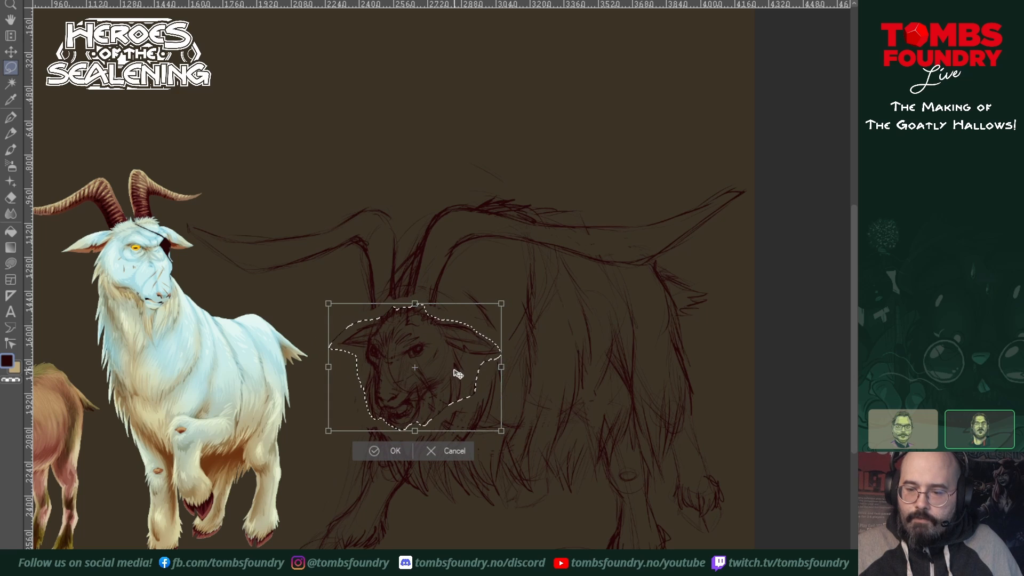
left_click_drag(457, 375, 458, 354)
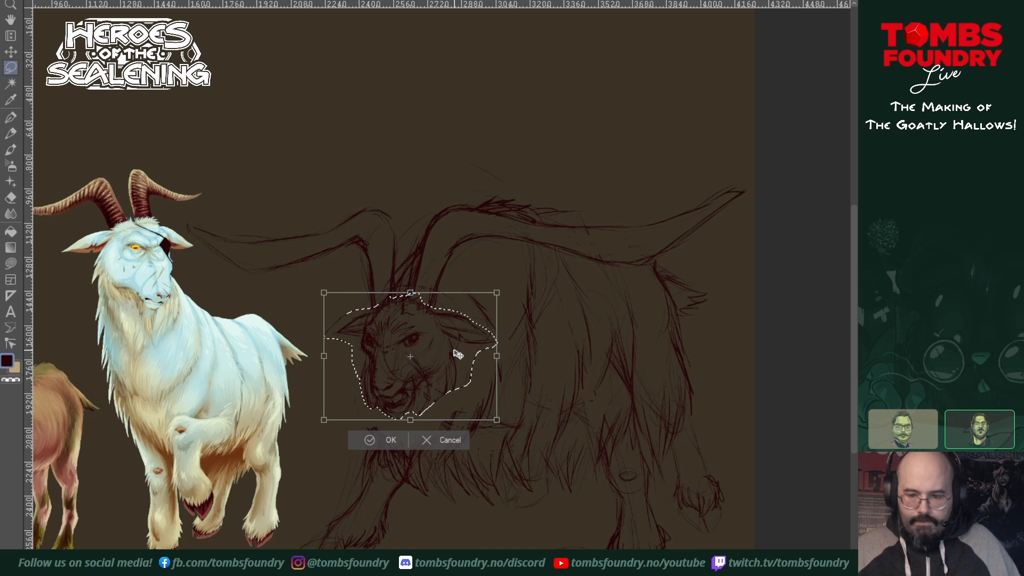
key("Return")
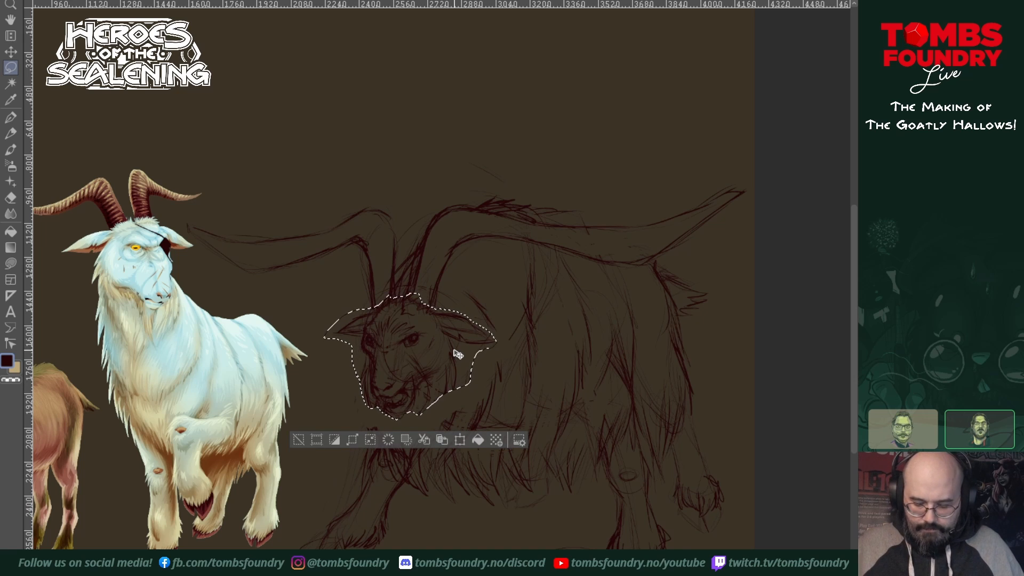
Step: Nudge the selected head slightly toward the finished white goat and clear the selection
key("k")
key("Left")
key("Left")
key("Left")
key("Left")
key("Left")
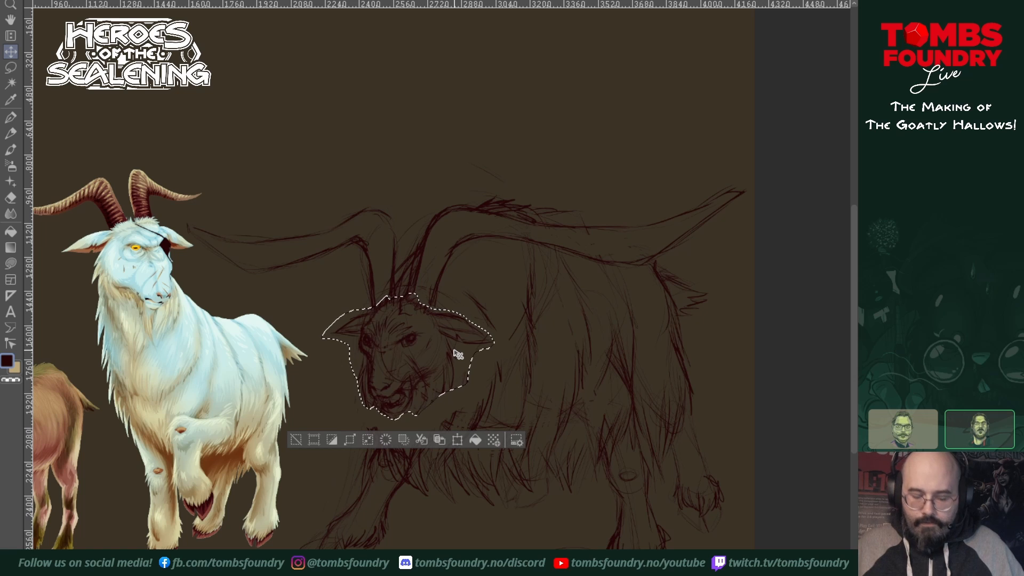
key("ctrl+shift+a")
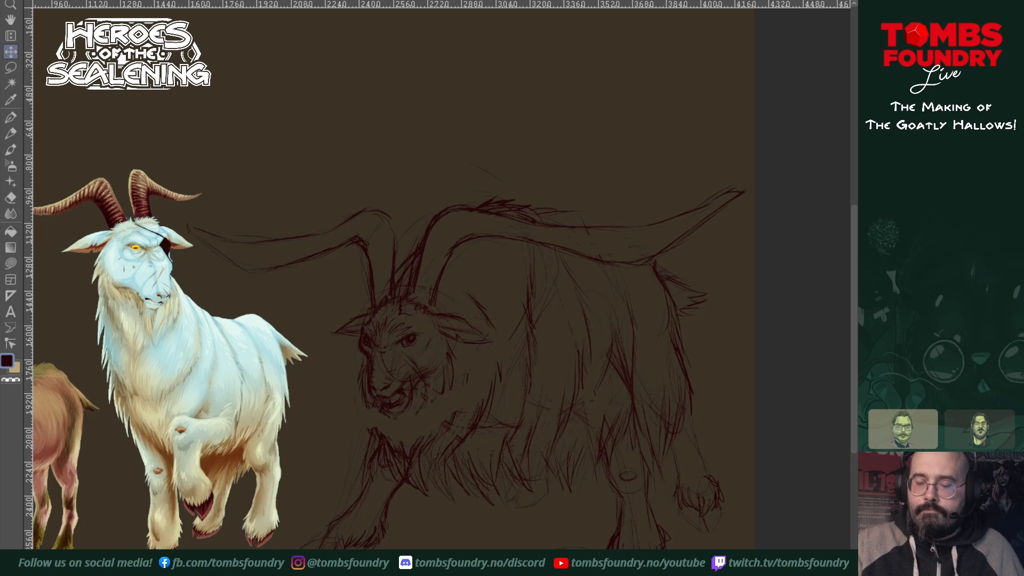
Step: Redraw the beard and cheek fur to bridge the gap between the smaller head and the chest
left_click(11, 117)
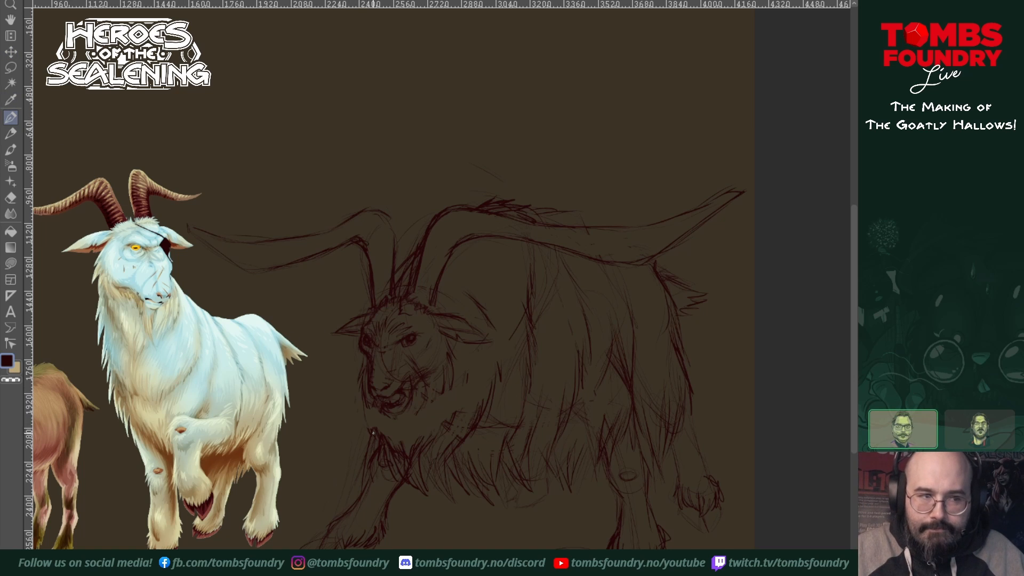
mouse_move(365, 401)
left_mouse_down()
mouse_move(380, 445)
mouse_move(426, 438)
left_mouse_up()
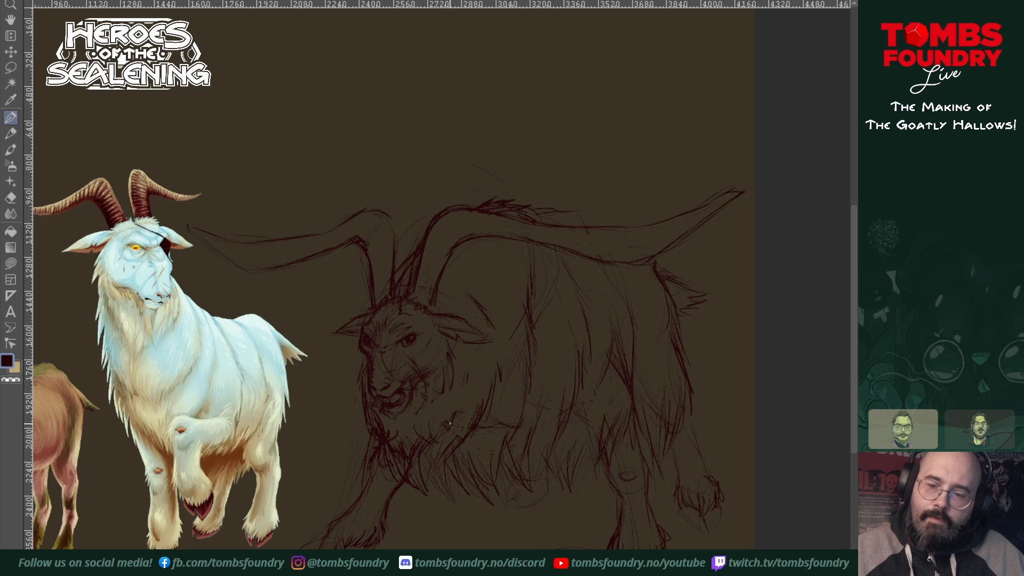
left_click_drag(445, 423, 462, 365)
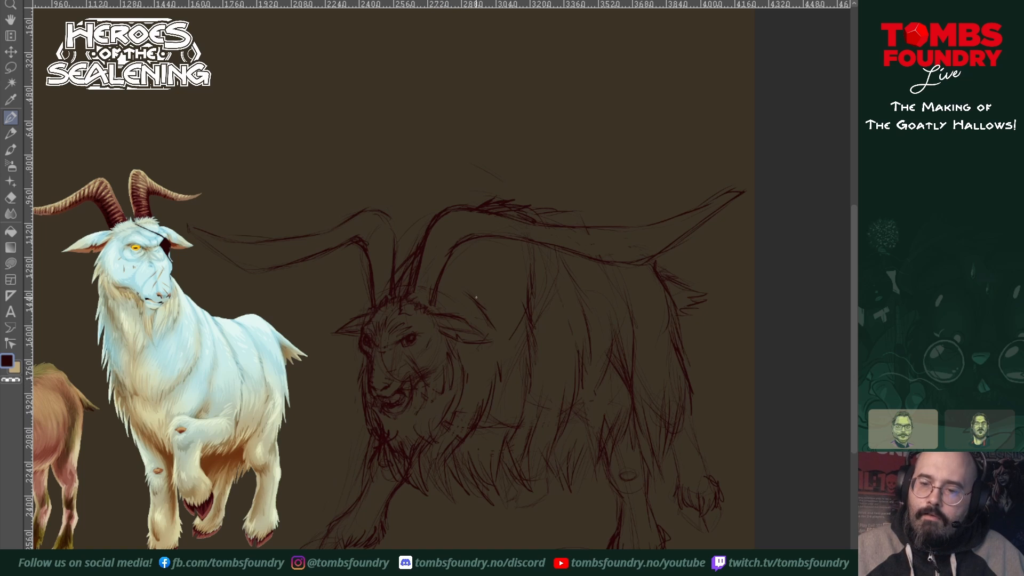
Step: Add fur strokes on the shoulder and between the horn bases, and sketch the far hoof beneath the belly fur
left_click_drag(492, 245, 505, 261)
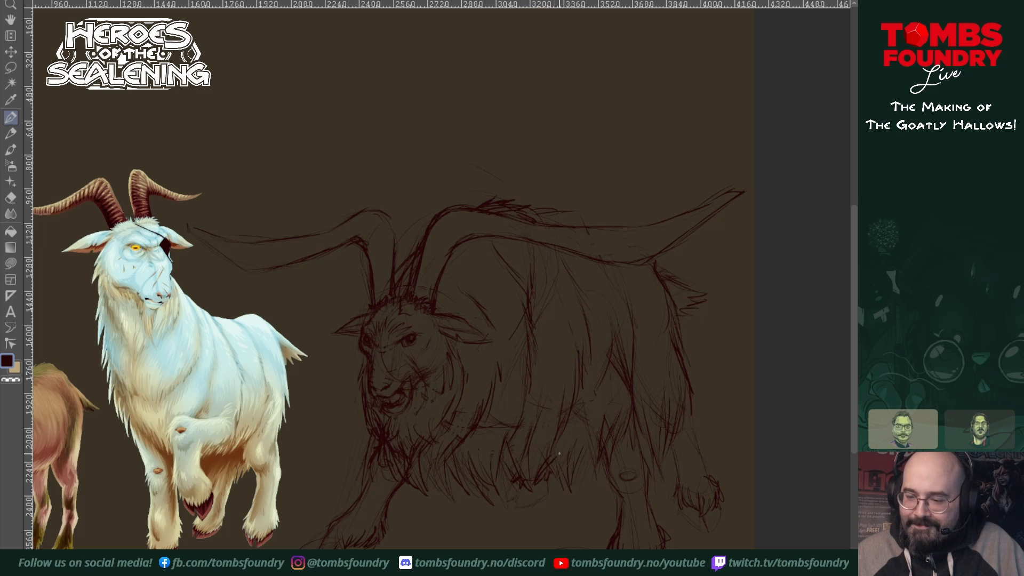
left_click_drag(550, 460, 574, 408)
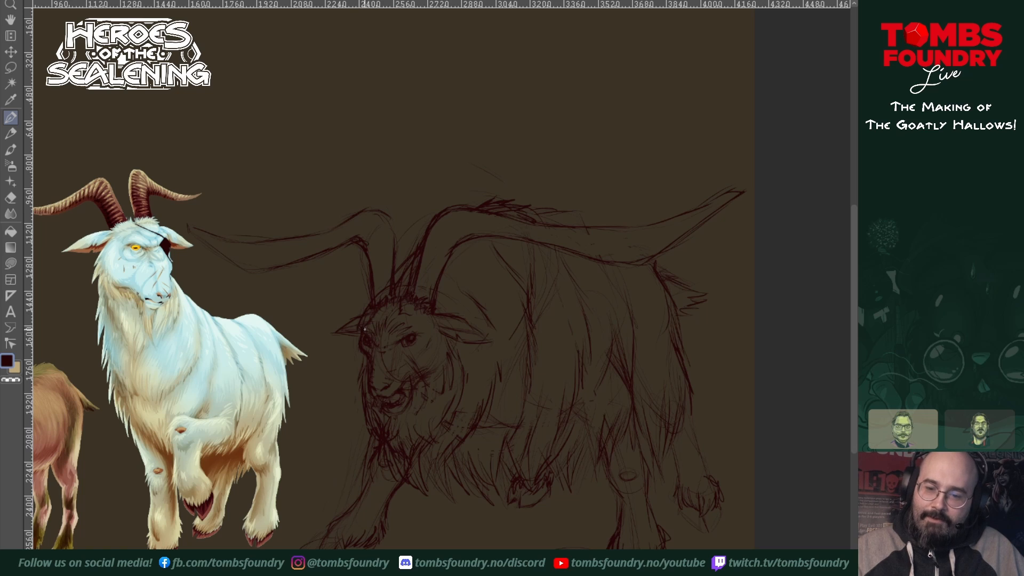
Step: Try an eye patch with straps running around the shaggy goat's head, and undo its strokes
mouse_move(364, 330)
left_mouse_down()
mouse_move(433, 323)
mouse_move(433, 340)
mouse_move(413, 350)
mouse_move(437, 382)
mouse_move(483, 353)
left_mouse_up()
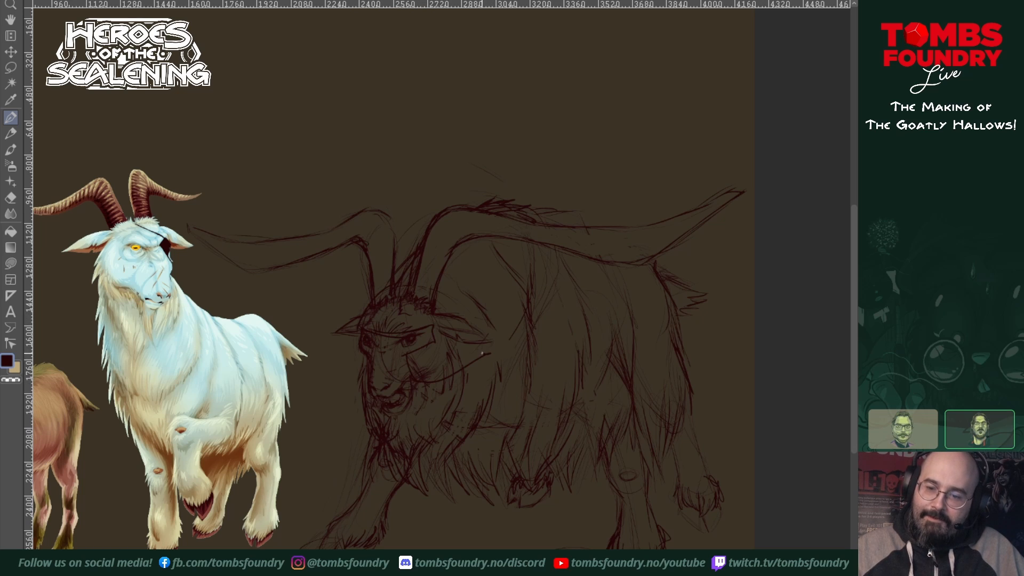
left_click_drag(344, 326, 334, 347)
mouse_move(368, 300)
left_mouse_down()
mouse_move(338, 355)
mouse_move(359, 378)
mouse_move(360, 352)
left_mouse_up()
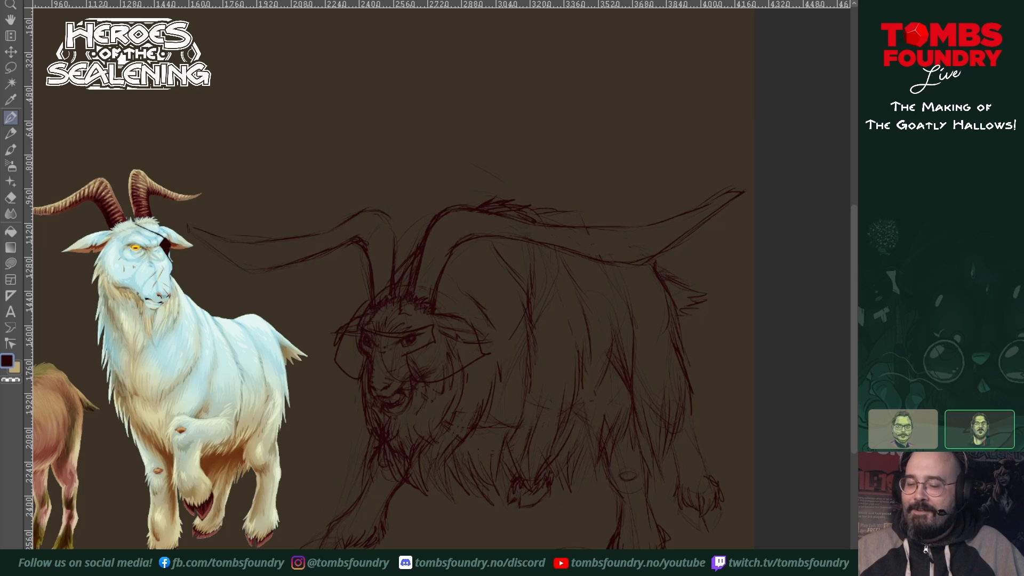
key("ctrl+z")
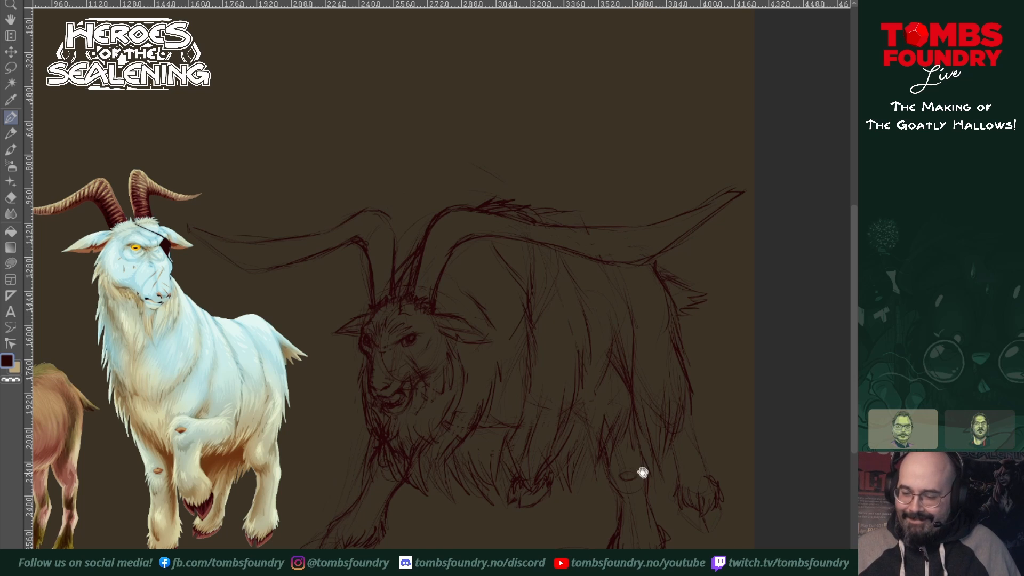
Step: Add spiky fur tufts along the hump above the near horn and sketch a second pair of horns curling around the ears
left_click_drag(618, 447, 605, 395)
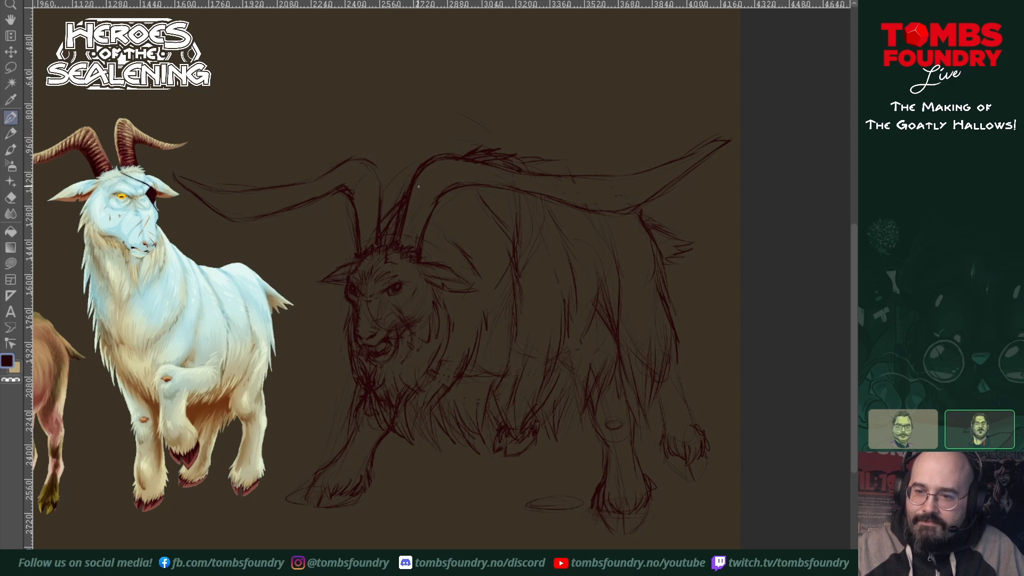
mouse_move(481, 139)
left_mouse_down()
mouse_move(485, 150)
mouse_move(519, 132)
mouse_move(531, 156)
mouse_move(557, 156)
left_mouse_up()
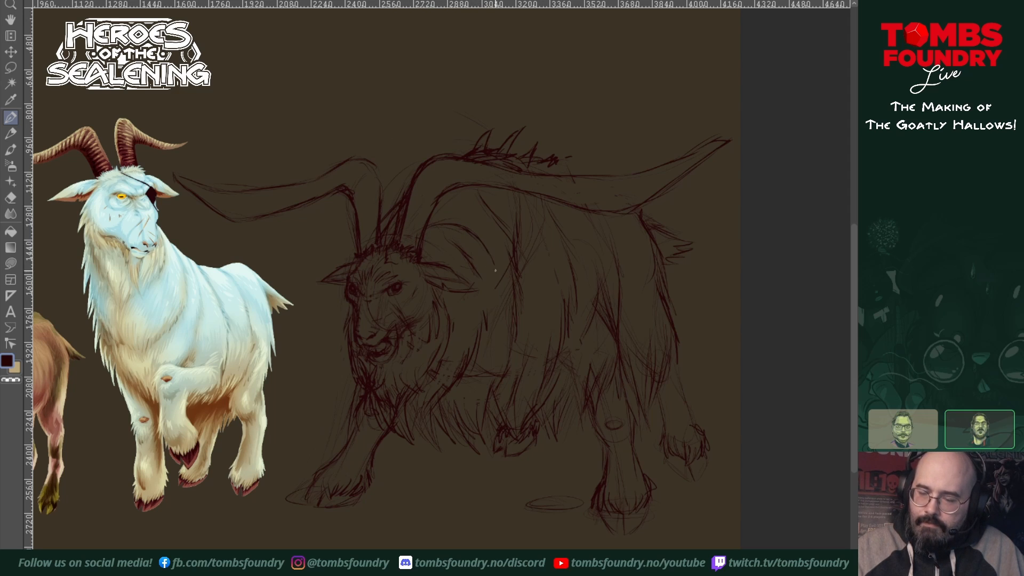
mouse_move(491, 263)
left_mouse_down()
mouse_move(469, 314)
mouse_move(457, 333)
left_mouse_up()
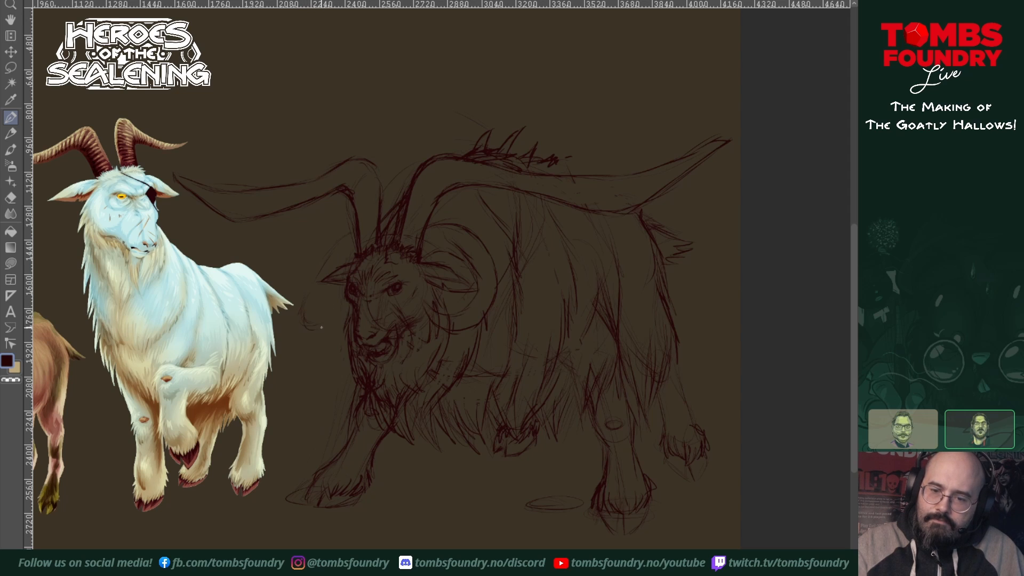
left_click_drag(306, 326, 323, 328)
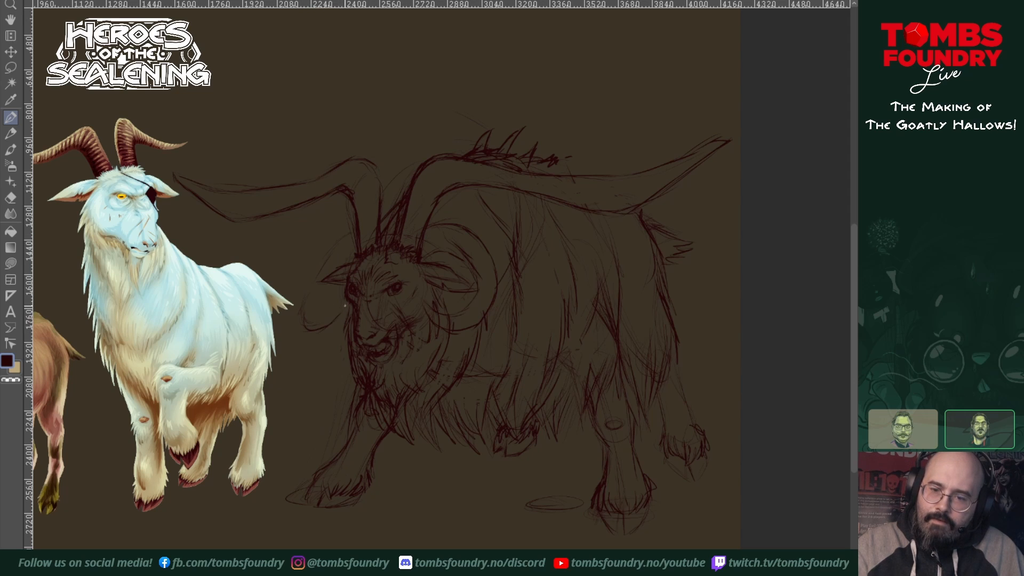
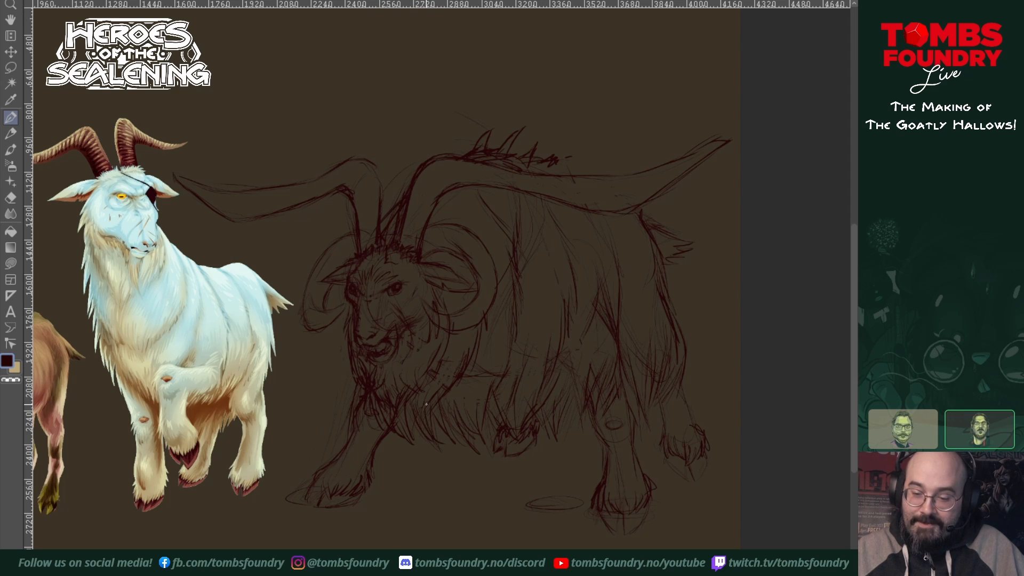
Step: Add fur strokes to the lower chest and draw ridge lines along the sweeping horns and the curled horns
left_click_drag(436, 423, 448, 438)
left_click_drag(441, 414, 467, 443)
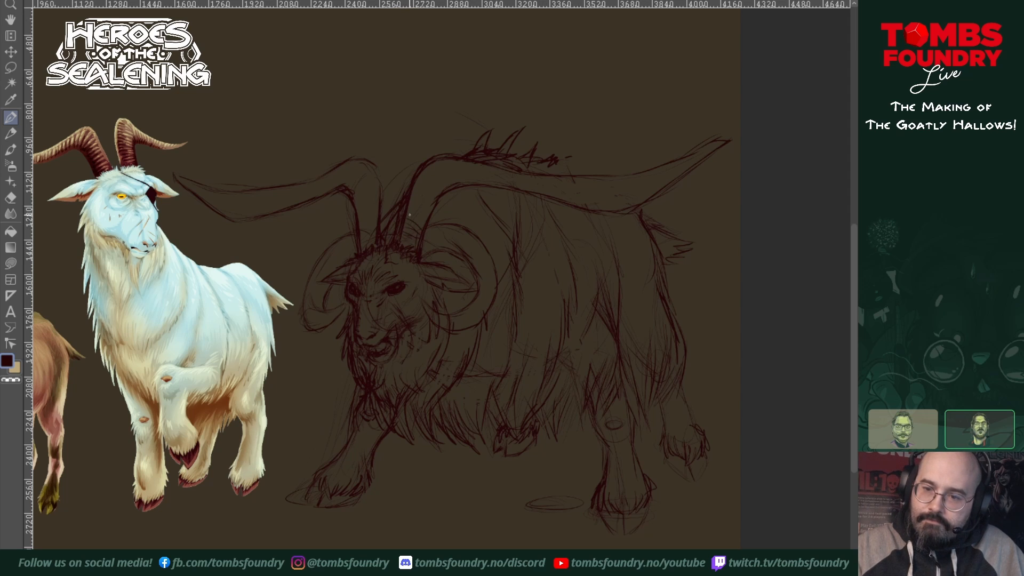
left_click_drag(417, 205, 428, 219)
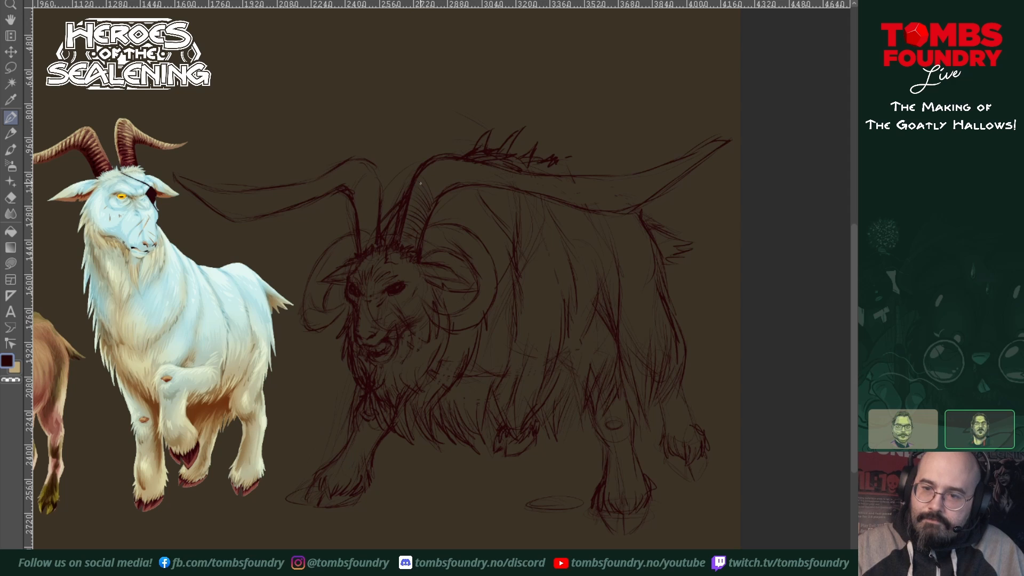
left_click_drag(421, 184, 433, 201)
left_click_drag(426, 175, 442, 191)
left_click_drag(439, 167, 452, 188)
mouse_move(451, 165)
left_mouse_down()
mouse_move(455, 188)
mouse_move(472, 178)
left_mouse_up()
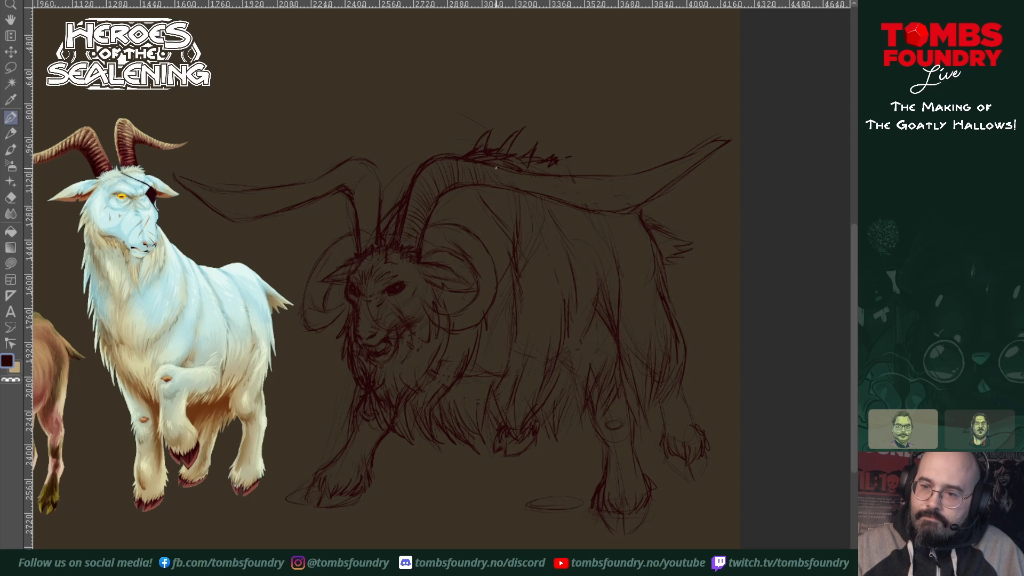
left_click_drag(516, 174, 526, 188)
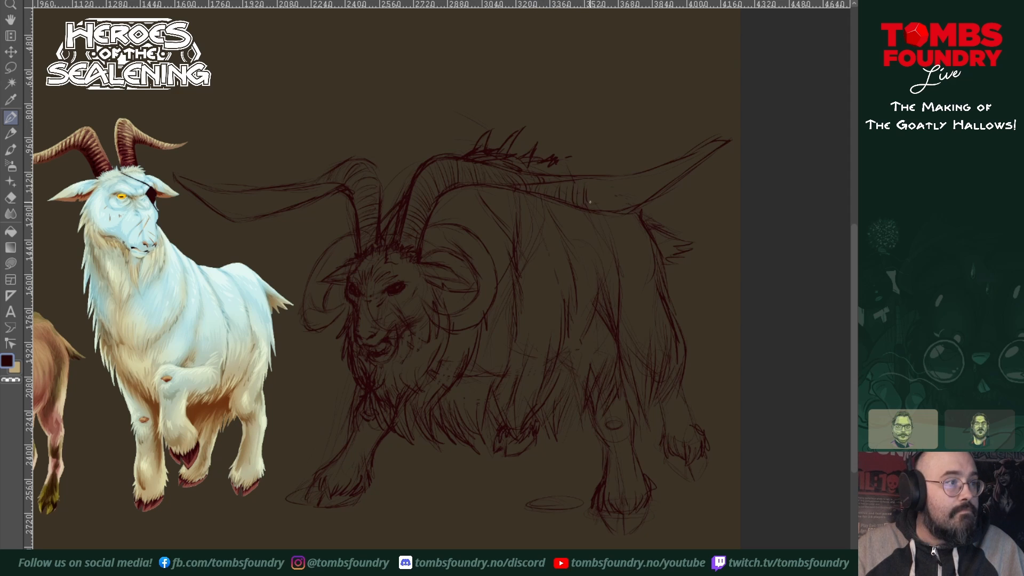
mouse_move(594, 180)
left_mouse_down()
mouse_move(597, 203)
mouse_move(611, 211)
left_mouse_up()
mouse_move(617, 186)
left_mouse_down()
mouse_move(623, 213)
mouse_move(648, 174)
mouse_move(668, 182)
mouse_move(672, 163)
mouse_move(655, 191)
mouse_move(671, 183)
mouse_move(713, 133)
mouse_move(689, 163)
mouse_move(724, 135)
left_mouse_up()
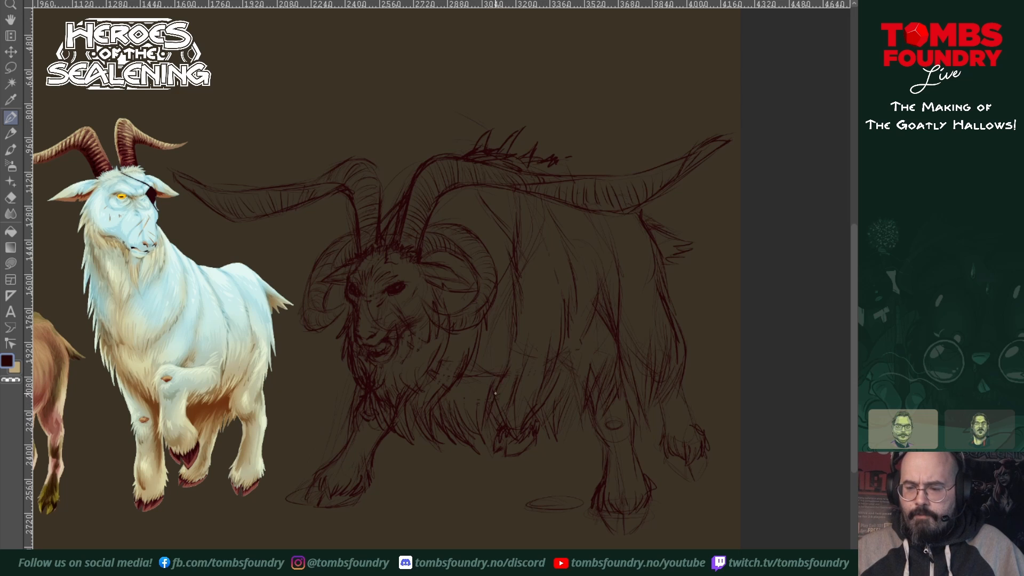
Step: Add long, jagged fur strokes down the shaggy goat's shoulder, flank and upper hind leg
left_click_drag(509, 348, 506, 389)
left_click_drag(520, 326, 511, 367)
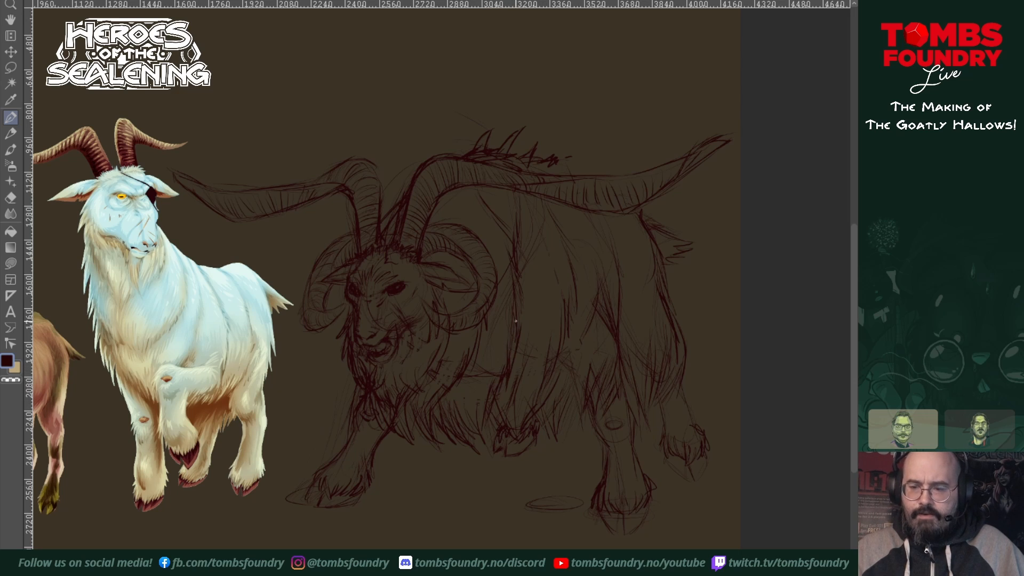
mouse_move(526, 298)
left_mouse_down()
mouse_move(522, 349)
mouse_move(520, 302)
mouse_move(525, 310)
left_mouse_up()
left_click_drag(528, 273, 525, 299)
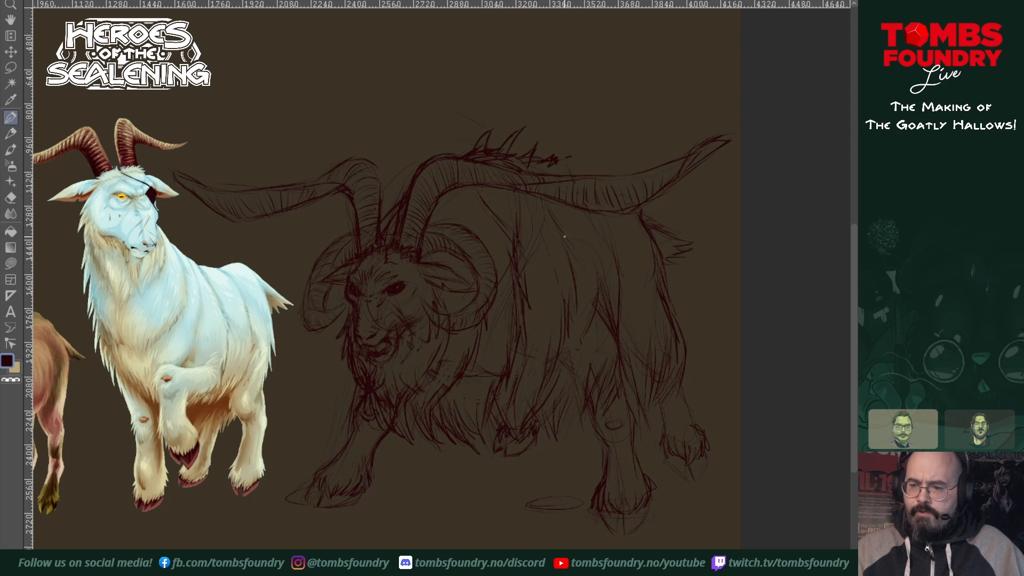
mouse_move(565, 238)
left_mouse_down()
mouse_move(578, 328)
mouse_move(566, 309)
mouse_move(542, 401)
left_mouse_up()
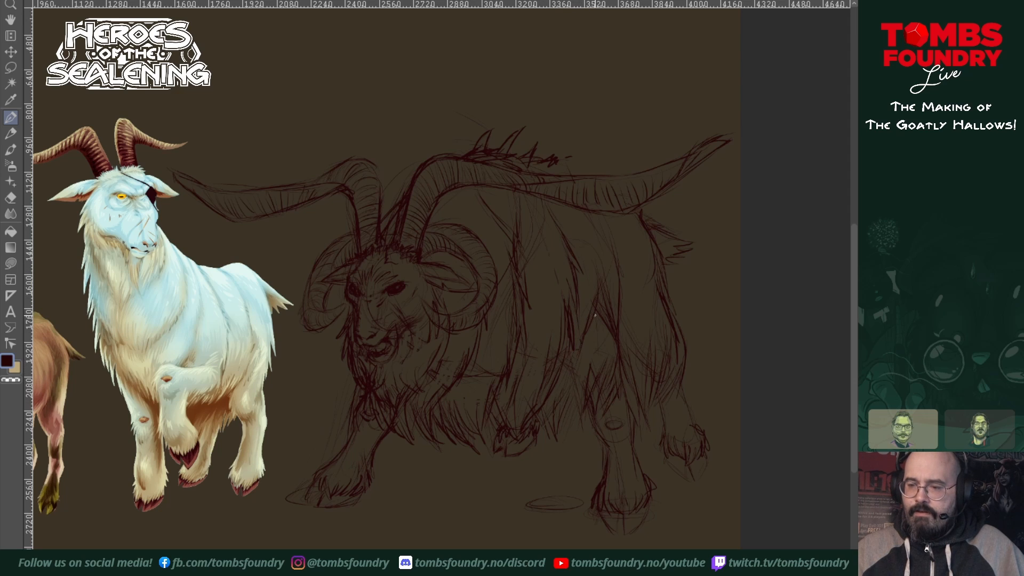
left_click_drag(599, 319, 592, 354)
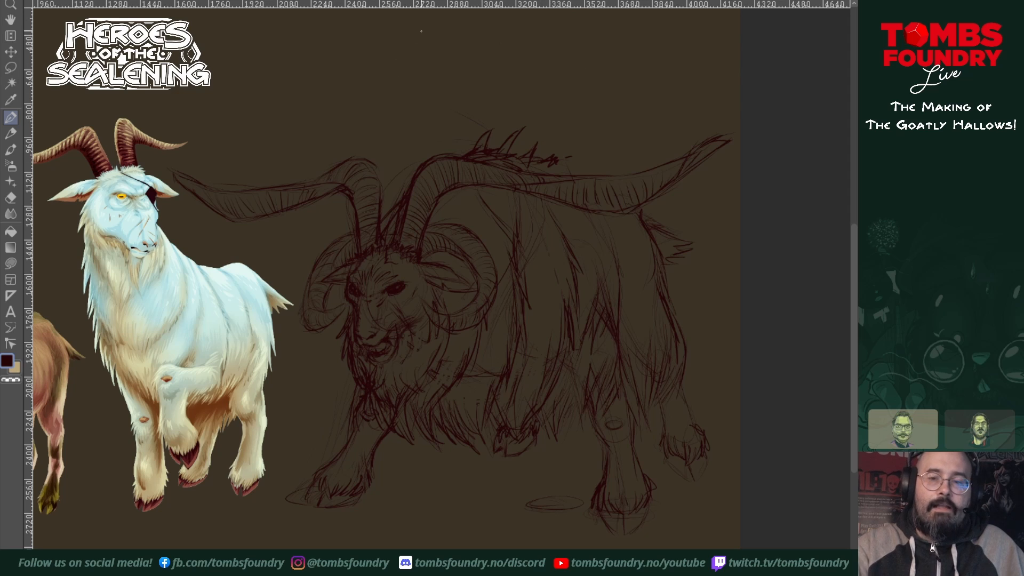
Step: Try a rough branching antler sketch in the empty space above the shaggy goat's horns, and erase it
mouse_move(394, 95)
left_mouse_down()
mouse_move(396, 126)
mouse_move(317, 92)
mouse_move(380, 94)
left_mouse_up()
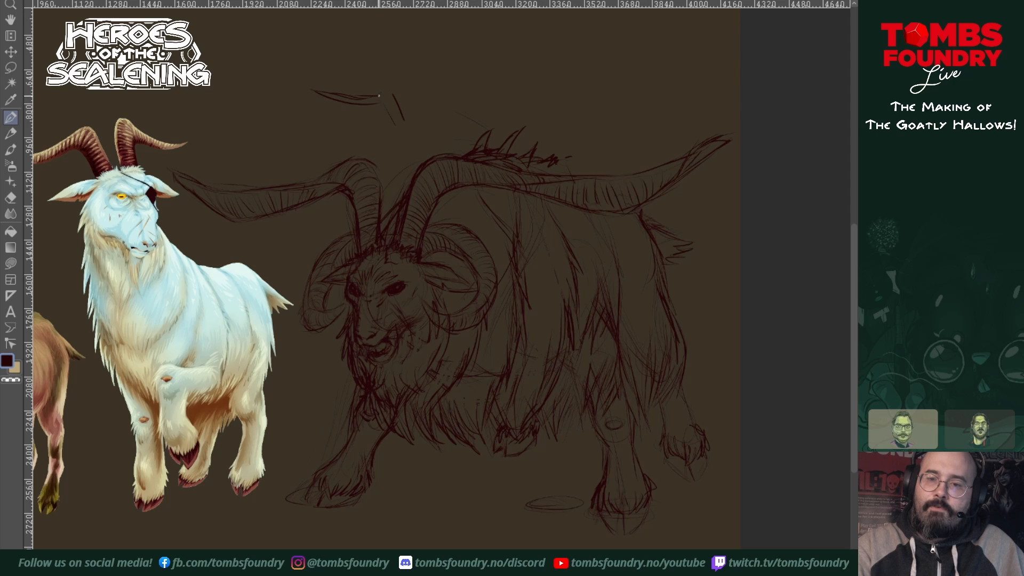
mouse_move(382, 122)
left_mouse_down()
mouse_move(366, 140)
mouse_move(429, 110)
mouse_move(438, 118)
left_mouse_up()
mouse_move(381, 93)
left_mouse_down()
mouse_move(435, 31)
mouse_move(425, 25)
left_mouse_up()
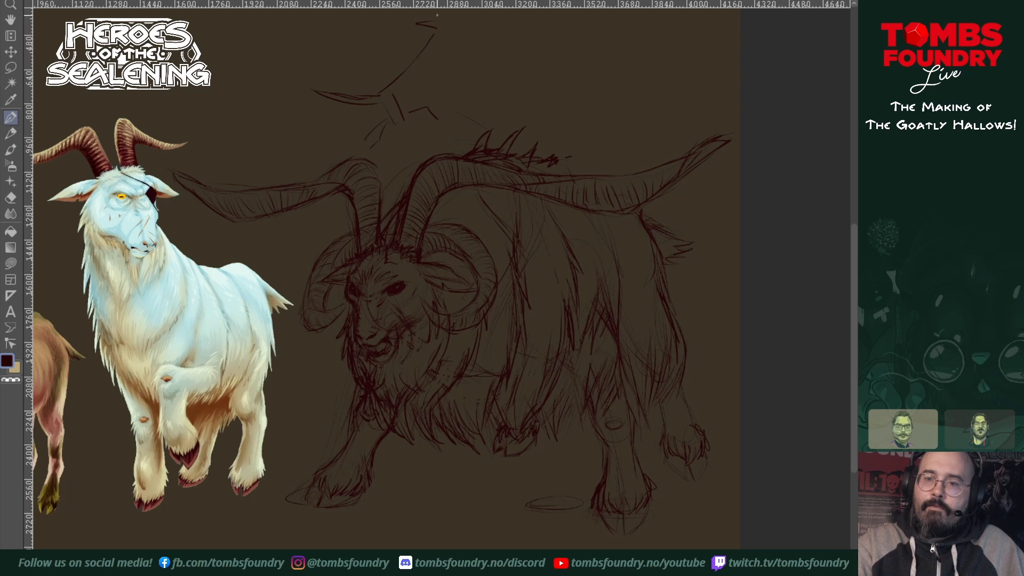
left_click_drag(398, 95, 428, 61)
left_click_drag(426, 65, 470, 55)
mouse_move(471, 54)
left_mouse_down()
mouse_move(435, 54)
mouse_move(456, 16)
mouse_move(474, 9)
left_mouse_up()
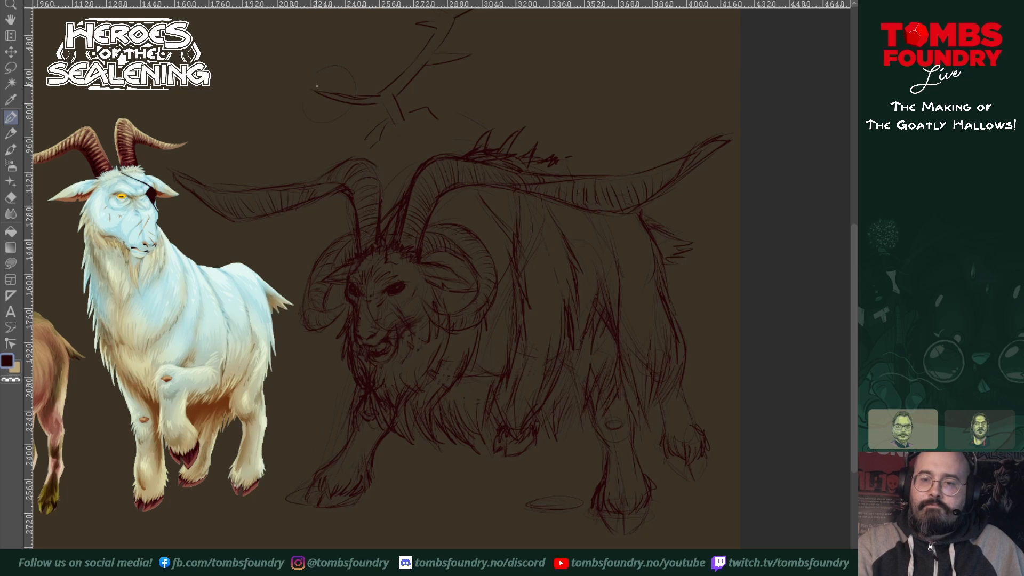
left_click_drag(374, 129, 385, 271)
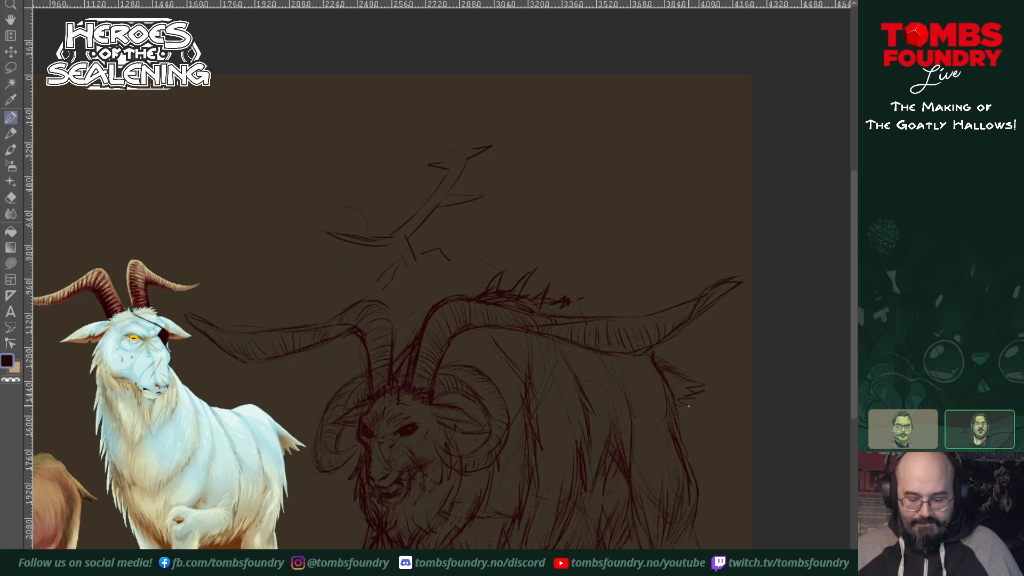
left_click(11, 264)
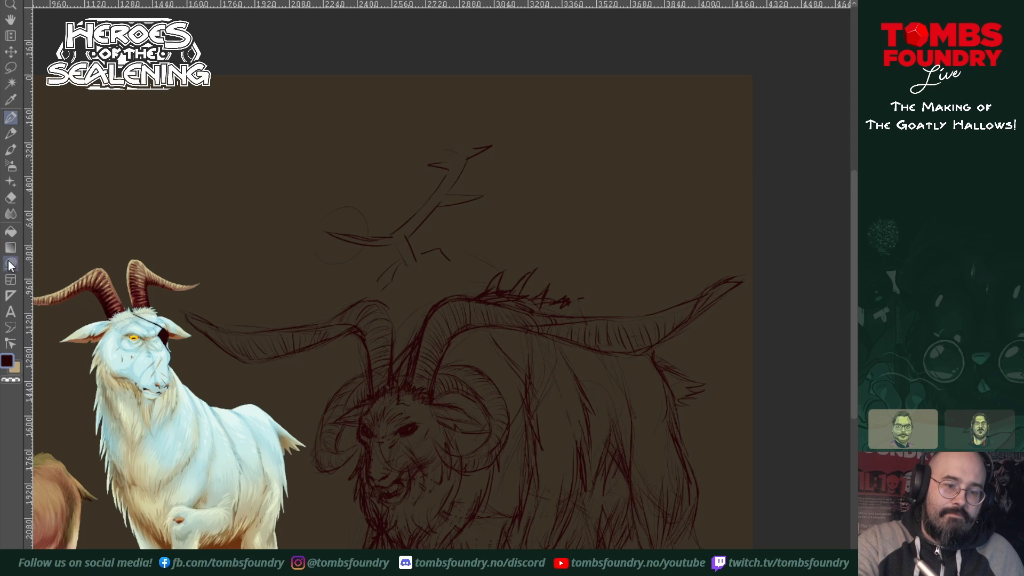
mouse_move(536, 121)
left_mouse_down()
mouse_move(452, 100)
mouse_move(304, 221)
mouse_move(356, 285)
mouse_move(399, 296)
mouse_move(511, 240)
mouse_move(539, 123)
left_mouse_up()
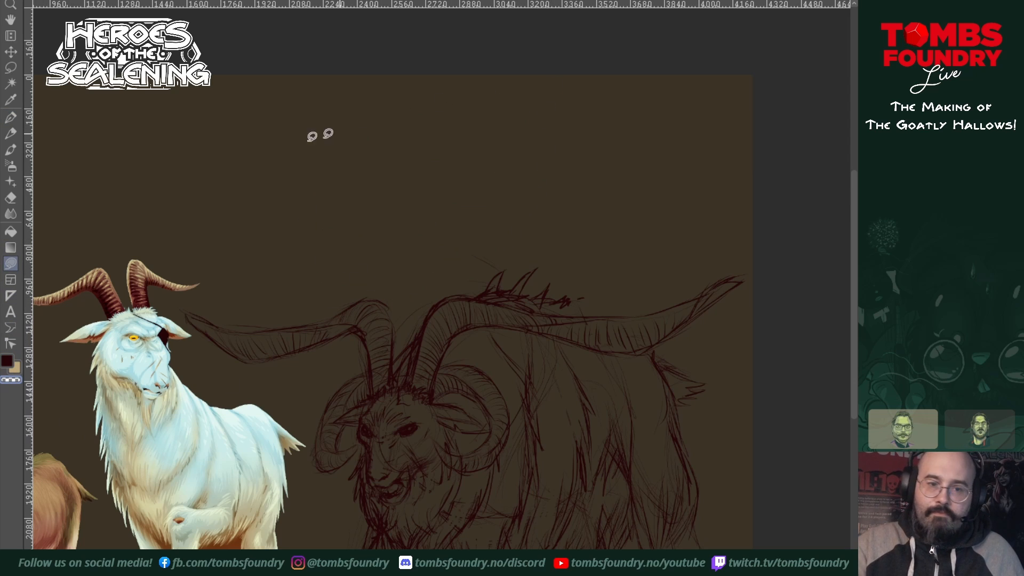
left_click(10, 118)
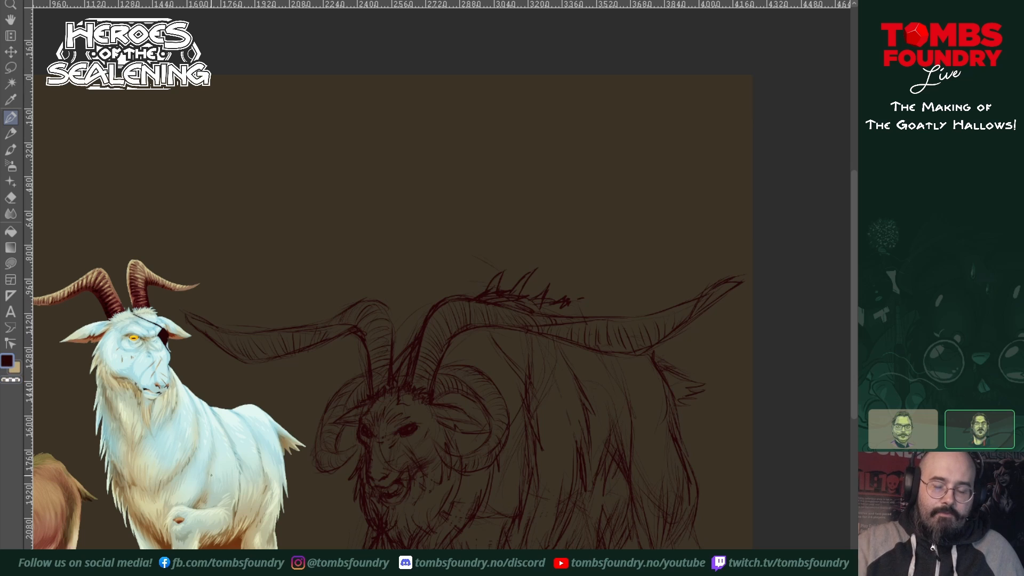
Step: Add fur strokes on the hindquarters and more spiky tufts along the hump above the near horn
left_click_drag(587, 466, 554, 393)
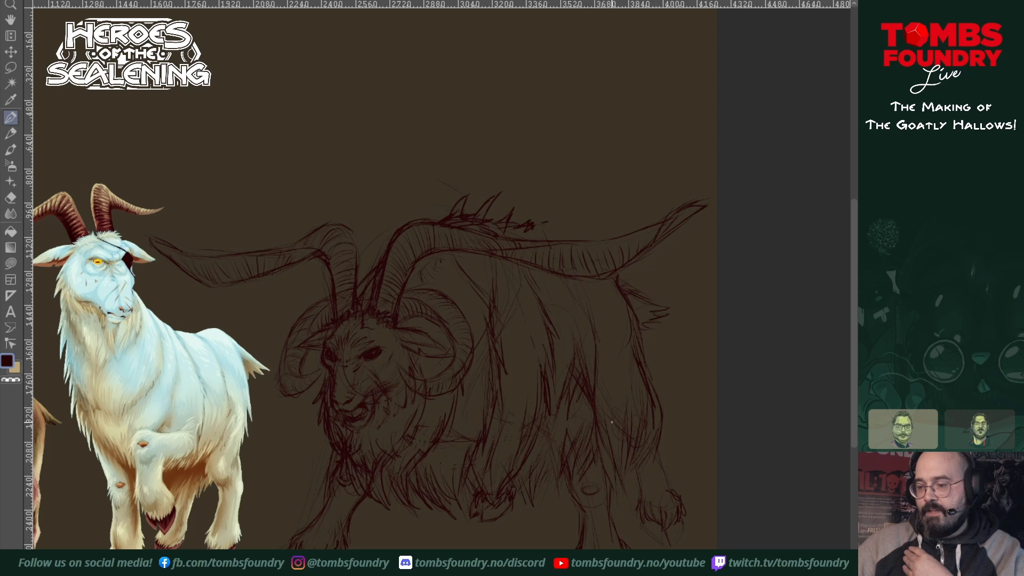
left_click_drag(614, 359, 623, 386)
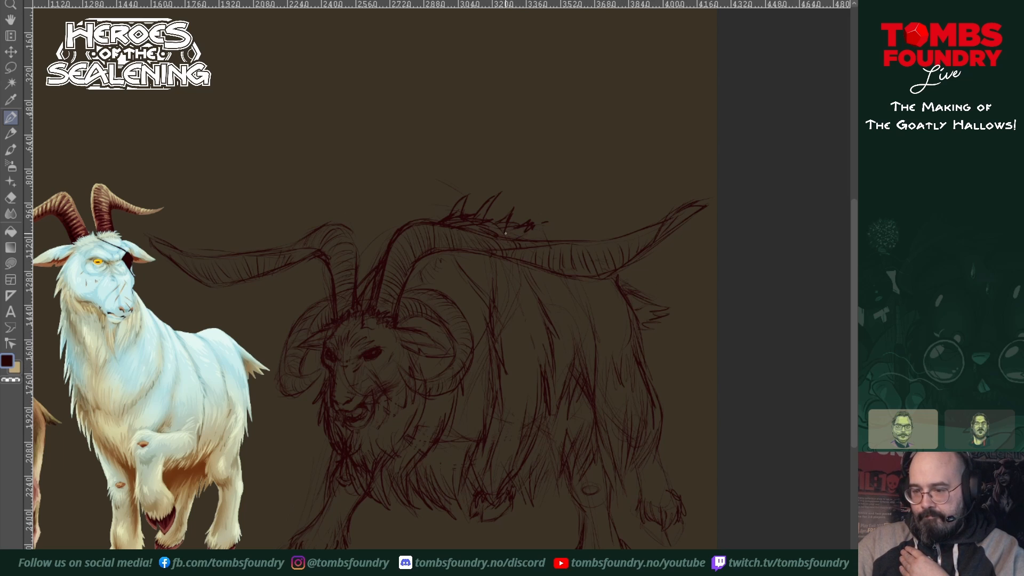
left_click_drag(533, 225, 543, 239)
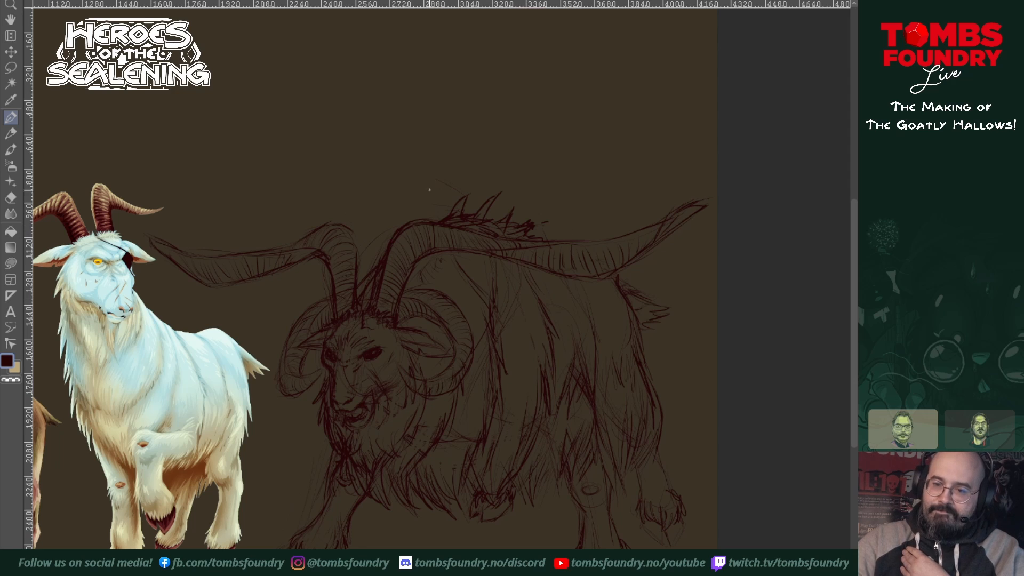
left_click_drag(425, 221, 433, 221)
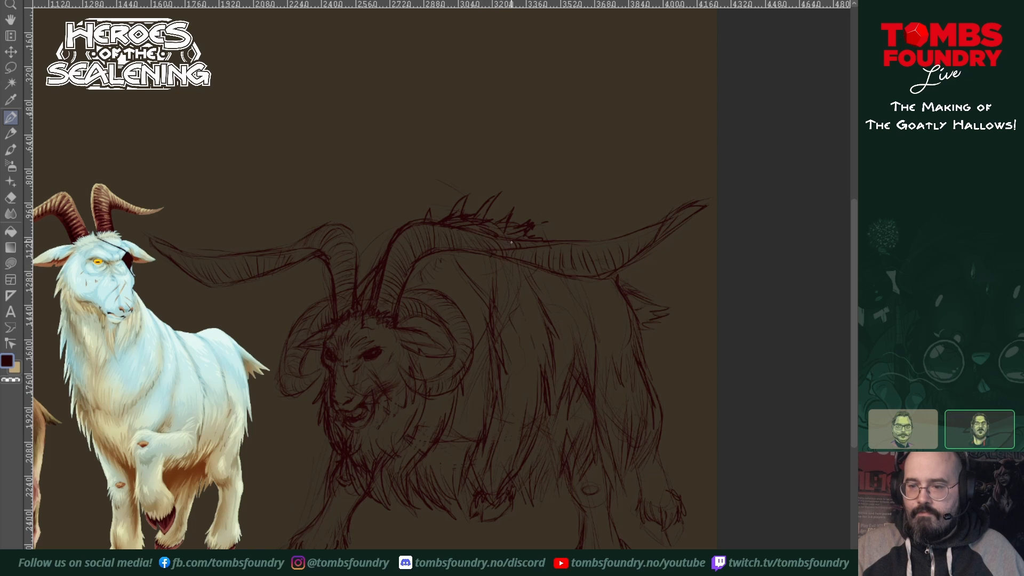
Step: Draw thin, wavy wisps of smoke rising from the shaggy goat's back and above its horns
mouse_move(583, 201)
left_mouse_down()
mouse_move(586, 149)
mouse_move(556, 111)
left_mouse_up()
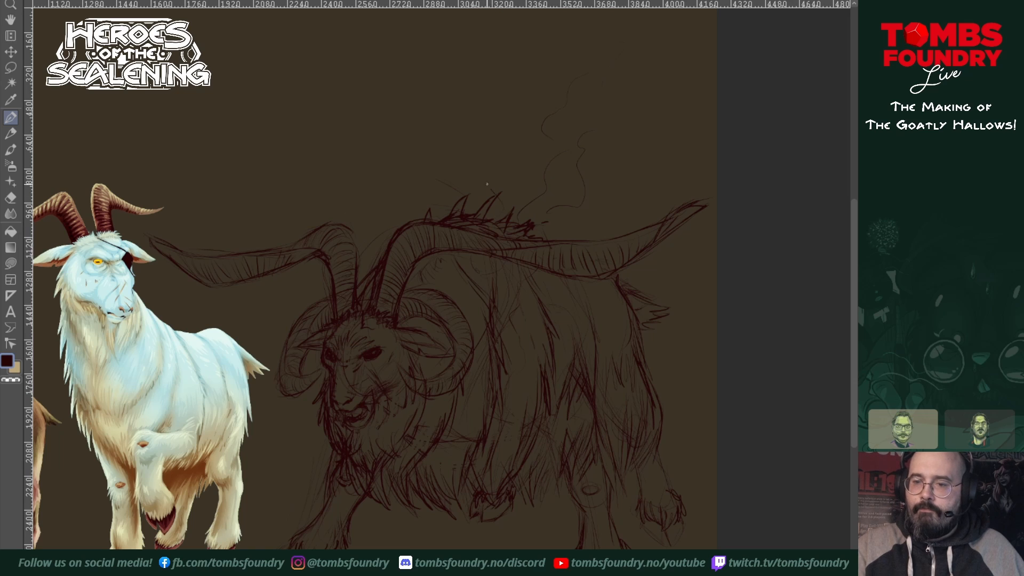
left_click_drag(487, 184, 517, 111)
mouse_move(472, 206)
left_mouse_down()
mouse_move(464, 133)
mouse_move(488, 70)
left_mouse_up()
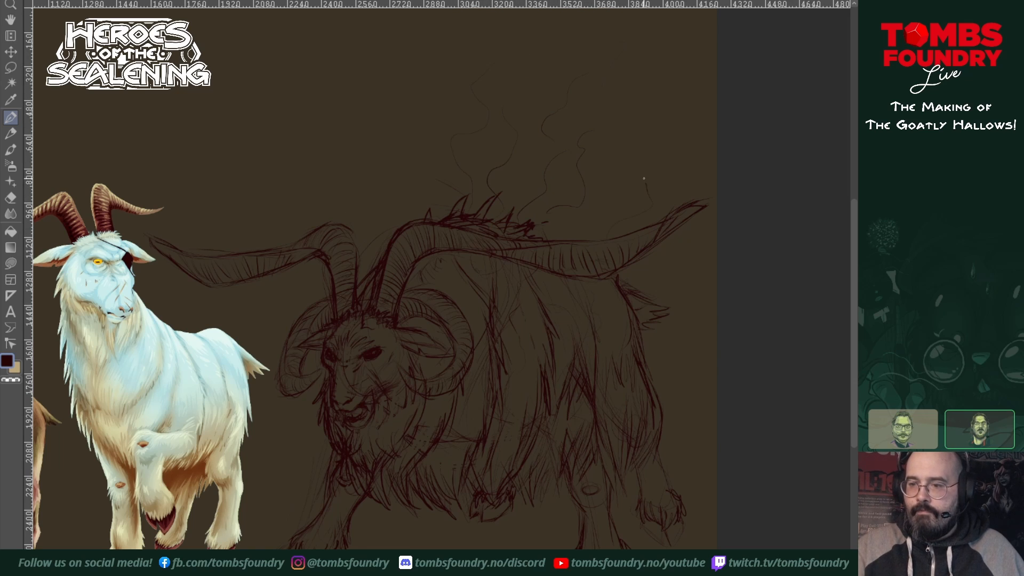
left_click_drag(644, 179, 640, 123)
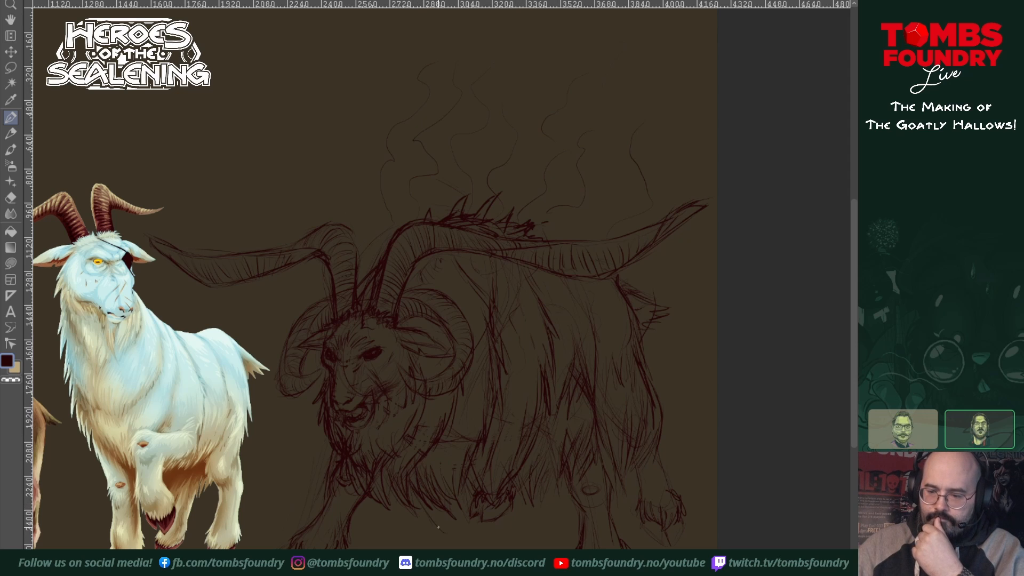
Step: Extend the shaggy belly fur with pointed strands over the far hoof, and add more fur strokes on the flank
left_click_drag(436, 504, 466, 536)
mouse_move(471, 485)
left_mouse_down()
mouse_move(465, 528)
mouse_move(494, 518)
left_mouse_up()
mouse_move(529, 479)
left_mouse_down()
mouse_move(497, 523)
mouse_move(516, 519)
mouse_move(556, 475)
mouse_move(537, 521)
left_mouse_up()
left_click_drag(566, 485, 552, 509)
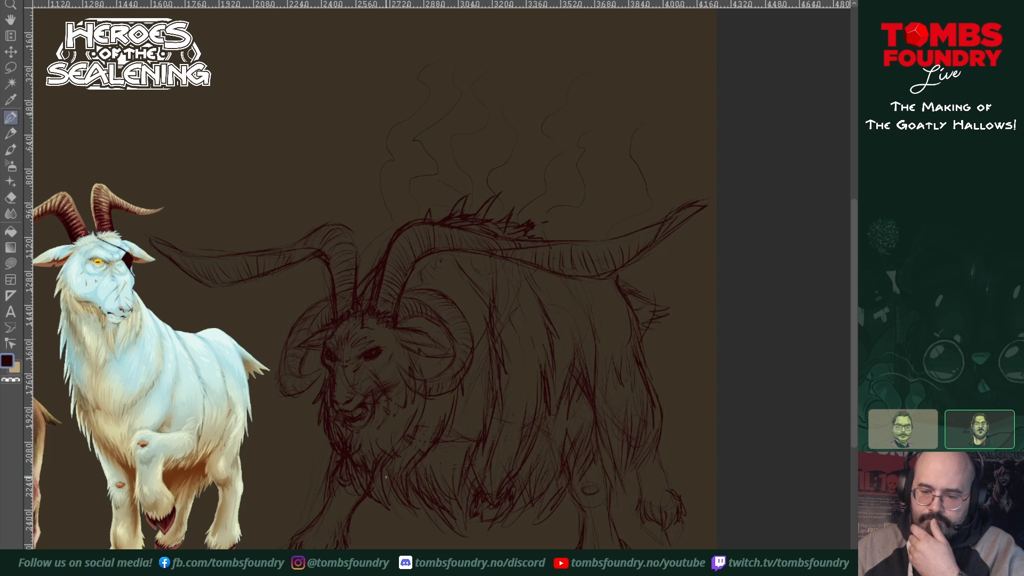
left_click_drag(396, 495, 414, 522)
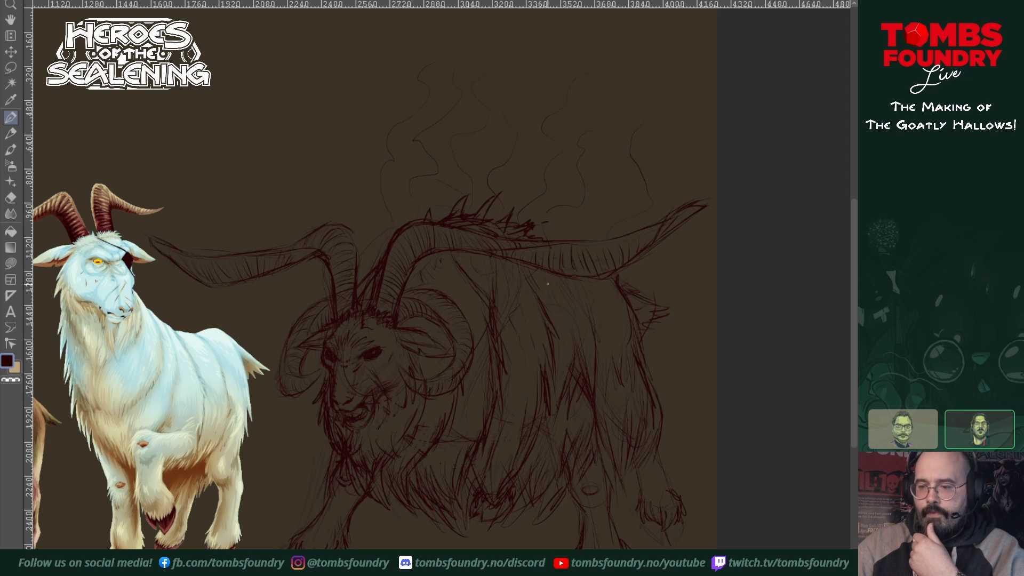
mouse_move(551, 287)
left_mouse_down()
mouse_move(592, 336)
mouse_move(553, 295)
mouse_move(603, 415)
mouse_move(565, 319)
left_mouse_up()
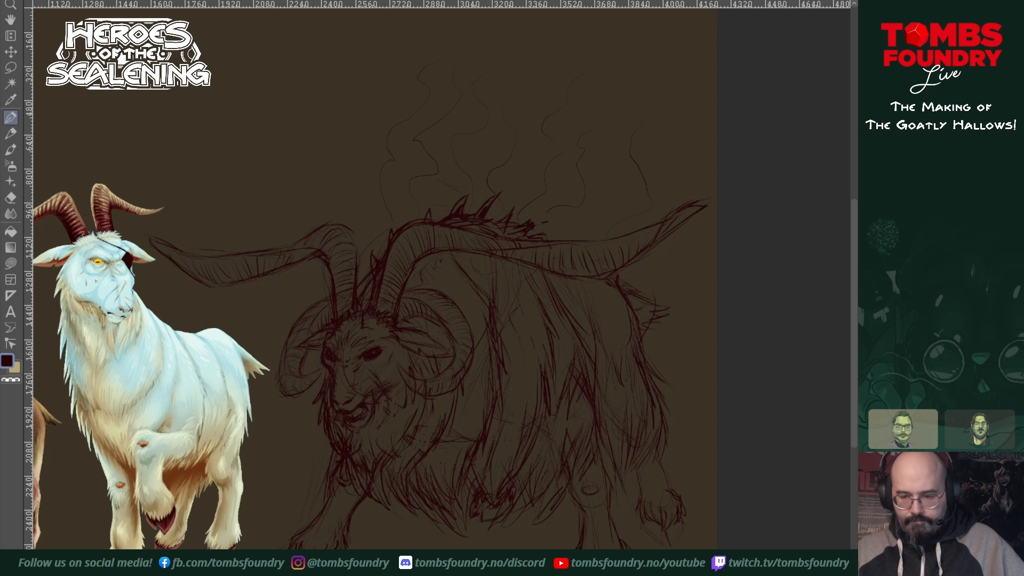
Step: Lighten the goat sketch lines with a Hue/Saturation/Luminosity adjustment, setting luminosity to 48
key("ctrl+u")
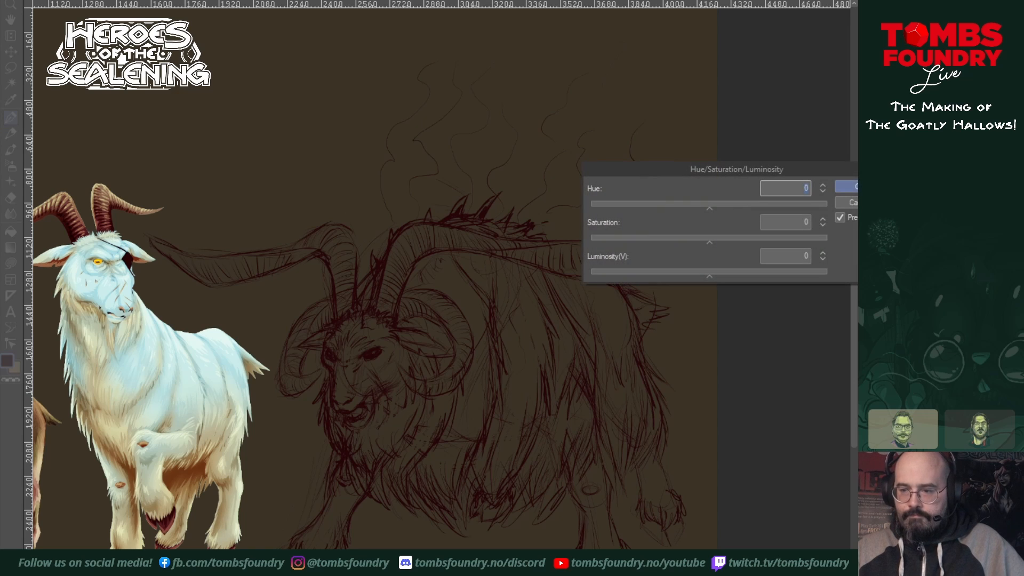
left_click_drag(710, 274, 754, 275)
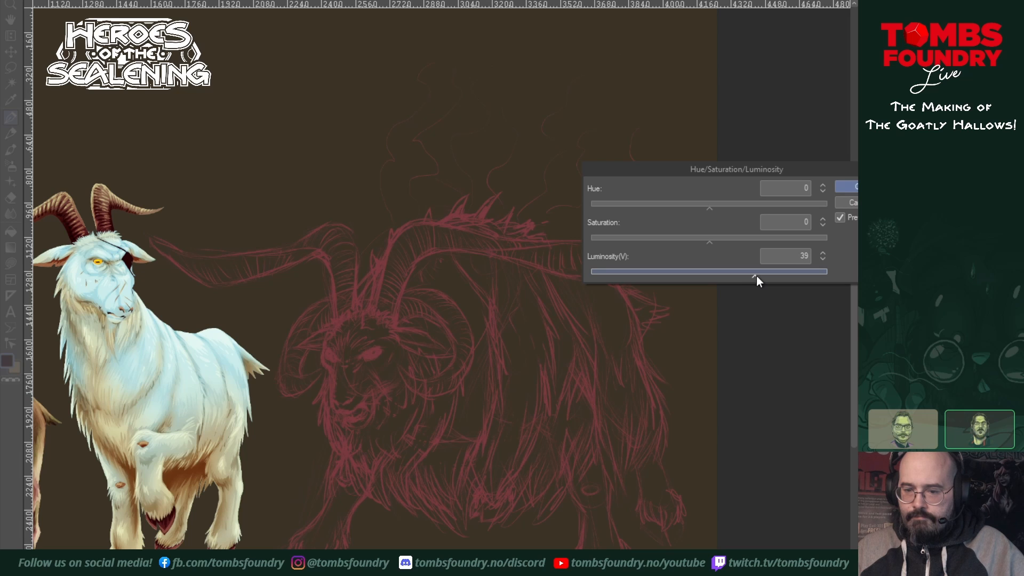
left_click_drag(756, 281, 759, 281)
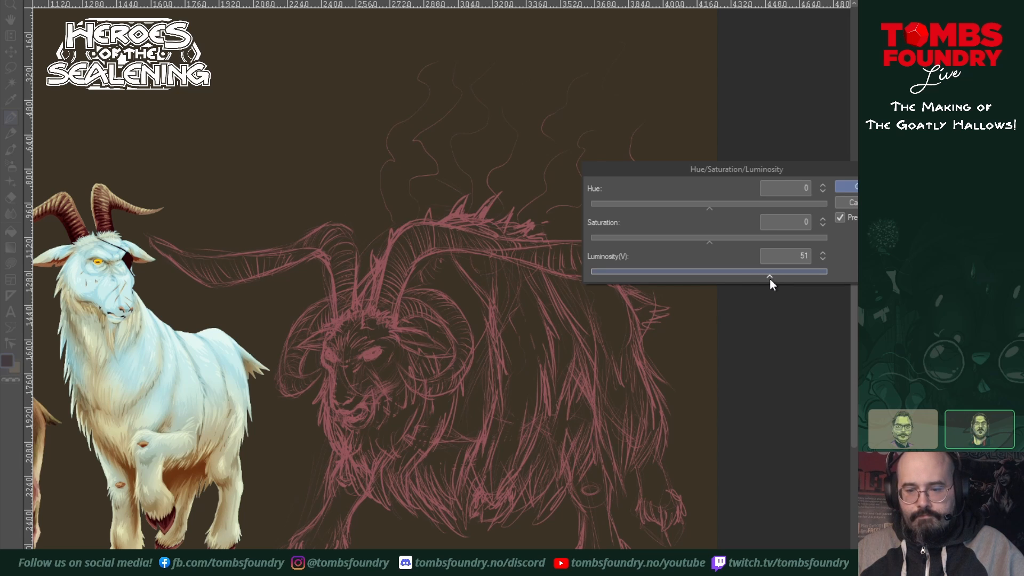
left_click_drag(769, 278, 767, 278)
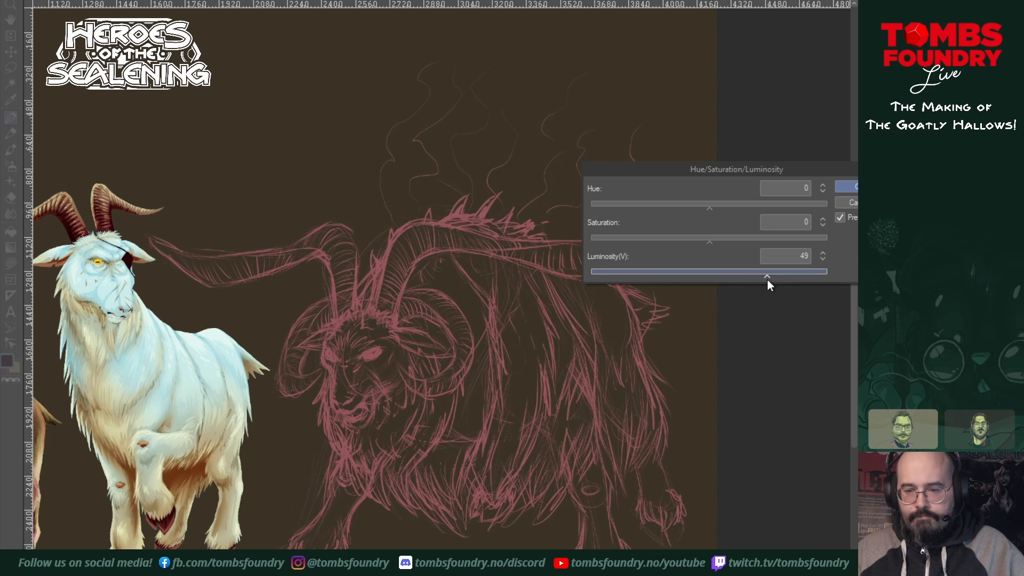
left_click(847, 187)
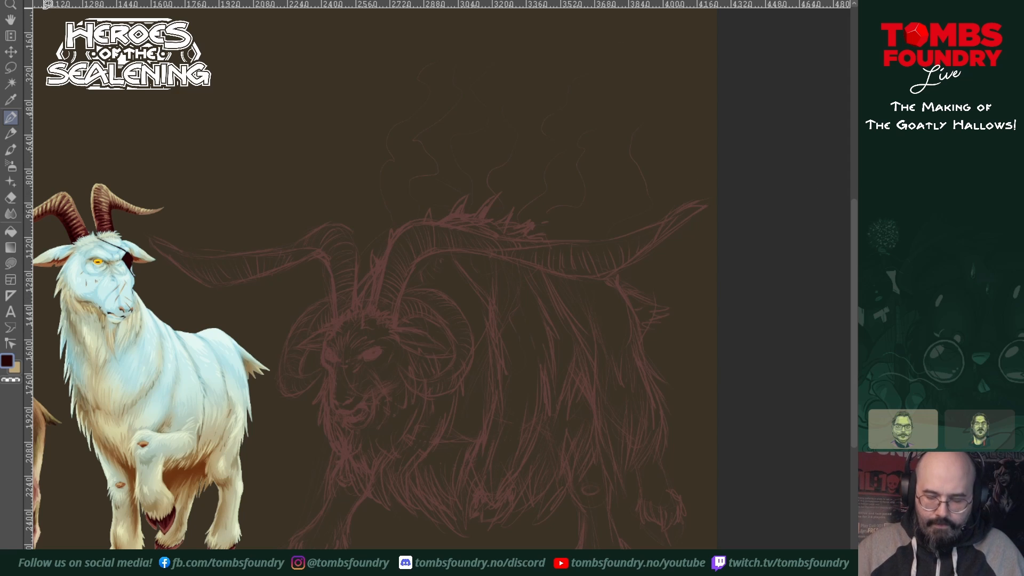
Step: Fill the shaggy goat's front leg and near hind leg with dark red freehand filled shapes
key("u")
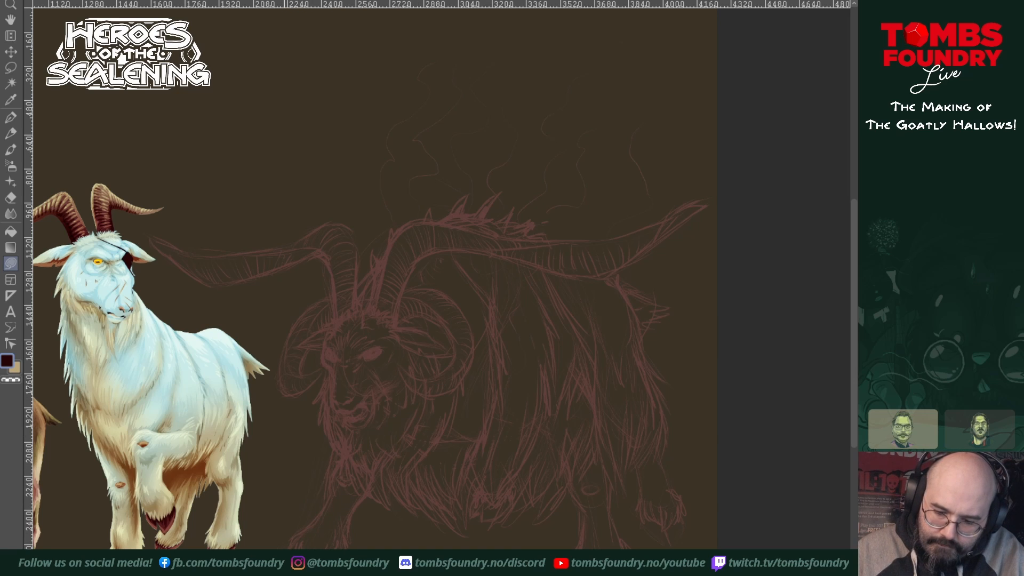
mouse_move(293, 545)
left_mouse_down()
mouse_move(337, 547)
mouse_move(318, 546)
left_mouse_up()
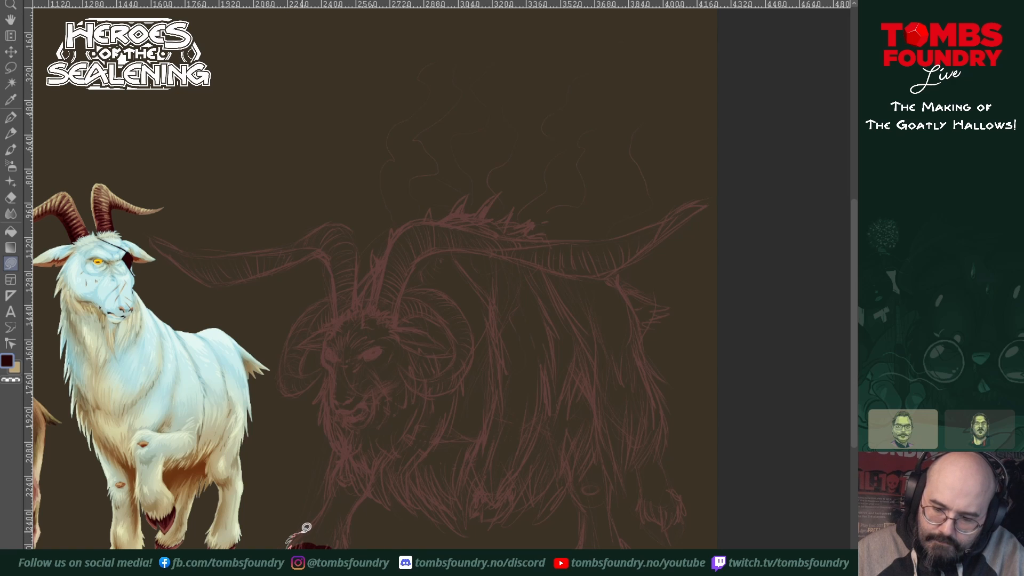
mouse_move(306, 528)
left_mouse_down()
mouse_move(338, 487)
mouse_move(331, 492)
mouse_move(333, 470)
mouse_move(353, 454)
mouse_move(372, 459)
mouse_move(375, 491)
mouse_move(349, 538)
mouse_move(309, 544)
left_mouse_up()
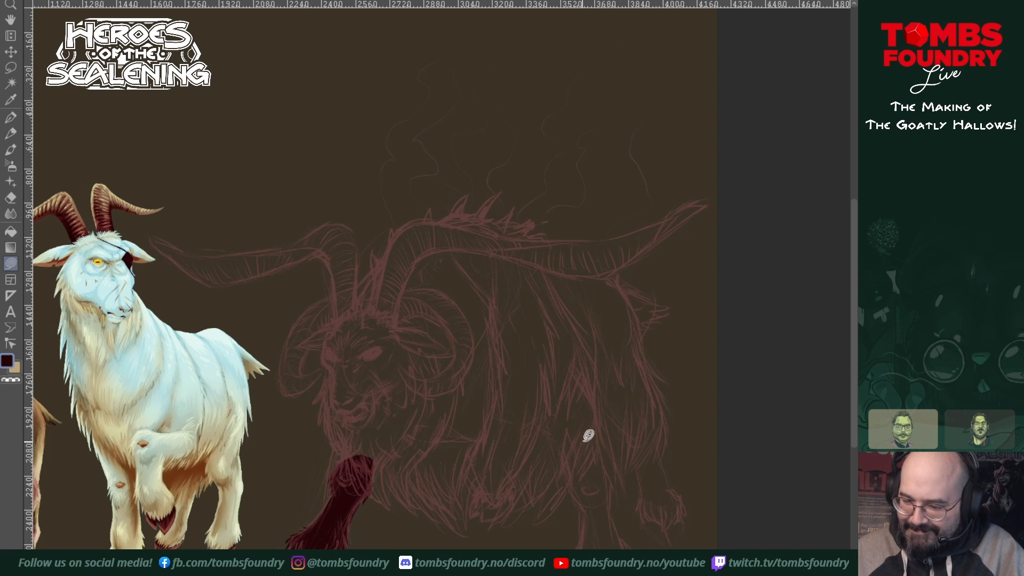
mouse_move(565, 414)
left_mouse_down()
mouse_move(567, 485)
mouse_move(601, 520)
mouse_move(612, 476)
mouse_move(595, 389)
left_mouse_up()
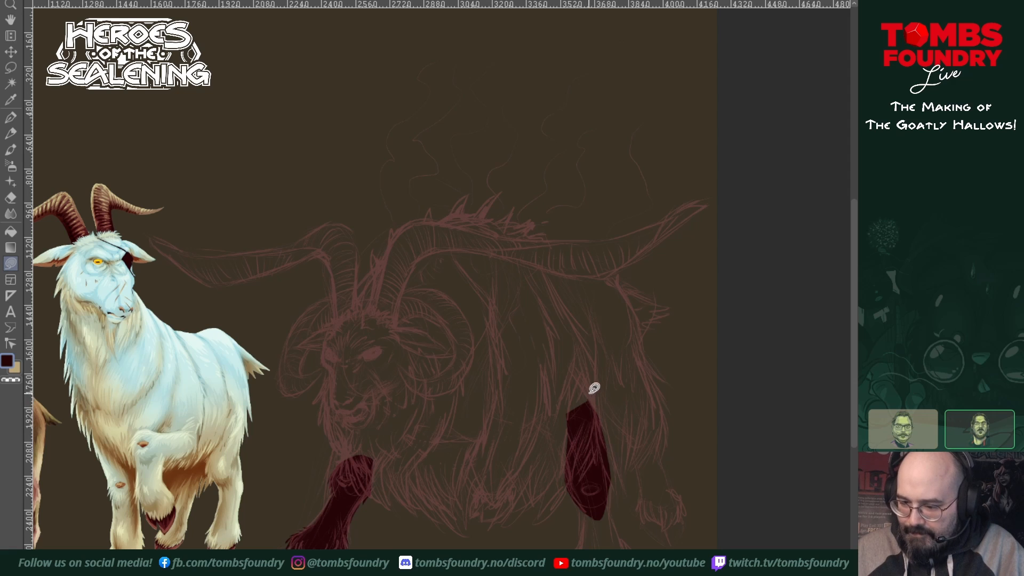
left_click_drag(582, 499, 576, 547)
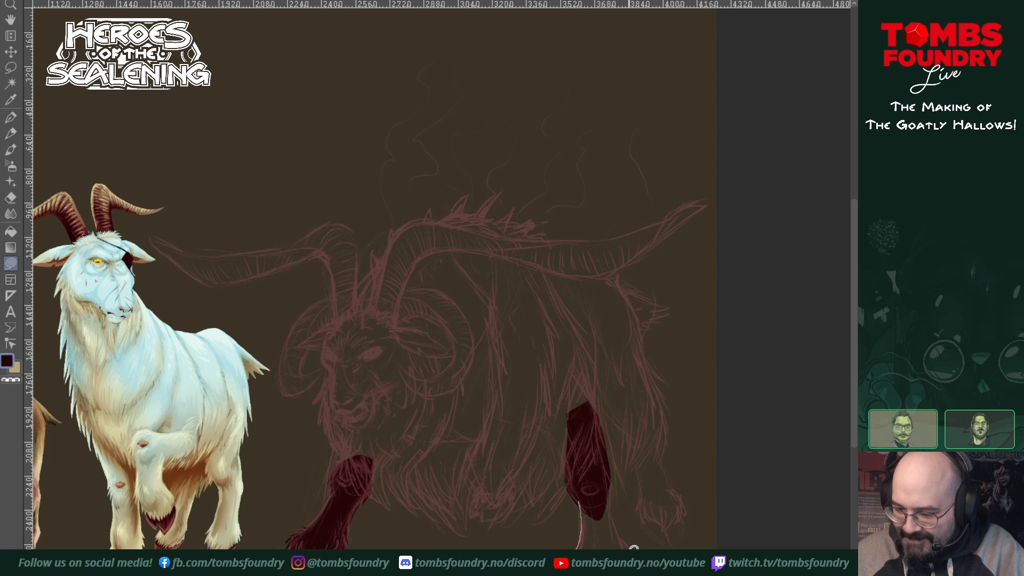
left_click_drag(634, 543, 597, 454)
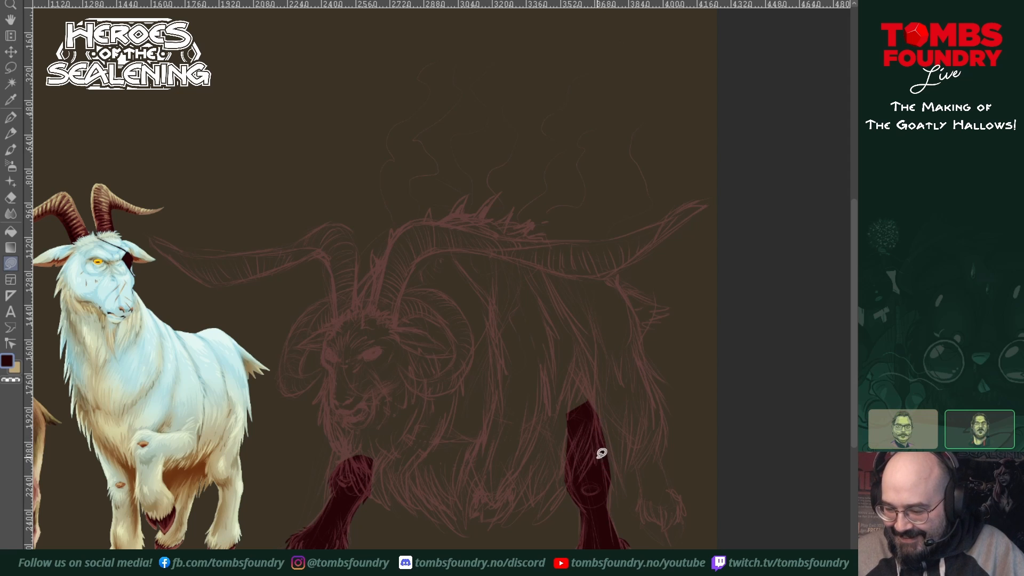
Step: Fill the shaggy thigh, the other hind leg with its hoof, and the rounded main body in dark red
mouse_move(592, 454)
left_mouse_down()
mouse_move(617, 497)
mouse_move(616, 476)
mouse_move(625, 481)
mouse_move(583, 414)
mouse_move(610, 508)
mouse_move(619, 437)
left_mouse_up()
mouse_move(615, 488)
left_mouse_down()
mouse_move(635, 455)
mouse_move(652, 450)
mouse_move(633, 384)
mouse_move(582, 449)
left_mouse_up()
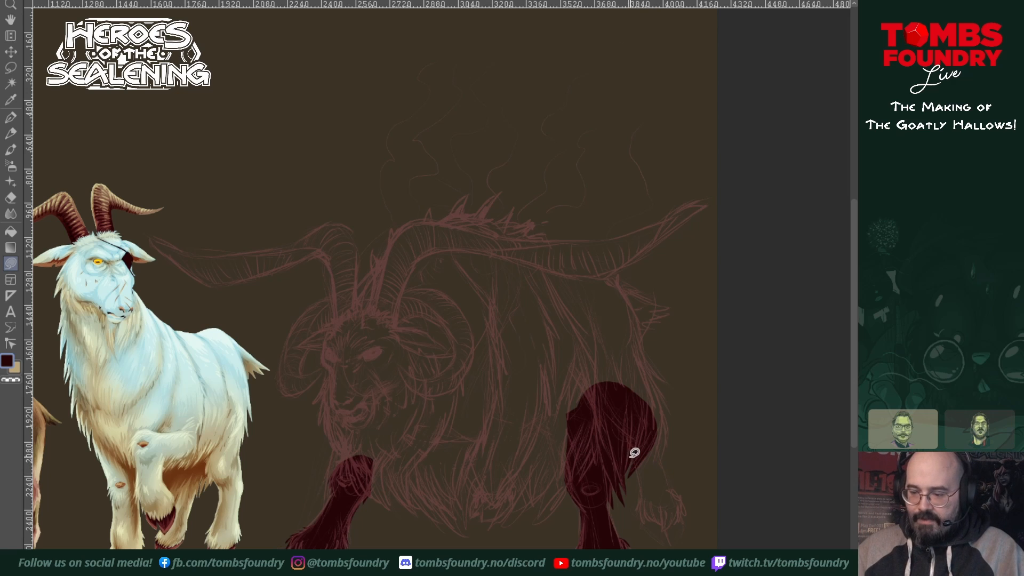
mouse_move(633, 454)
left_mouse_down()
mouse_move(641, 520)
mouse_move(670, 525)
mouse_move(684, 492)
mouse_move(671, 486)
mouse_move(640, 439)
left_mouse_up()
mouse_move(645, 502)
left_mouse_down()
mouse_move(651, 537)
mouse_move(675, 544)
mouse_move(685, 516)
mouse_move(662, 484)
mouse_move(669, 416)
mouse_move(634, 363)
mouse_move(614, 454)
left_mouse_up()
mouse_move(642, 378)
left_mouse_down()
mouse_move(666, 389)
mouse_move(621, 362)
mouse_move(656, 373)
mouse_move(661, 361)
mouse_move(603, 330)
mouse_move(656, 359)
mouse_move(626, 289)
mouse_move(601, 277)
mouse_move(482, 259)
mouse_move(422, 303)
mouse_move(434, 418)
mouse_move(528, 482)
mouse_move(599, 464)
mouse_move(644, 390)
mouse_move(649, 353)
left_mouse_up()
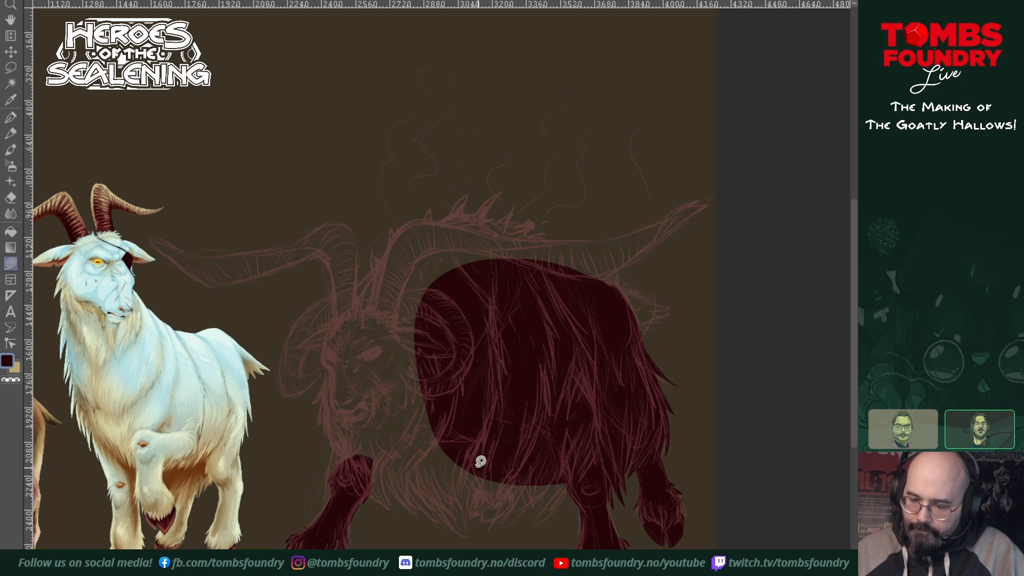
Step: Fill the pointed belly fur in dark red, extending it forward under the chest to the front leg
mouse_move(467, 536)
left_mouse_down()
mouse_move(457, 503)
mouse_move(475, 530)
mouse_move(468, 504)
mouse_move(478, 524)
mouse_move(484, 506)
mouse_move(483, 527)
mouse_move(500, 522)
mouse_move(514, 505)
mouse_move(519, 456)
mouse_move(477, 415)
mouse_move(427, 440)
mouse_move(429, 485)
mouse_move(455, 519)
left_mouse_up()
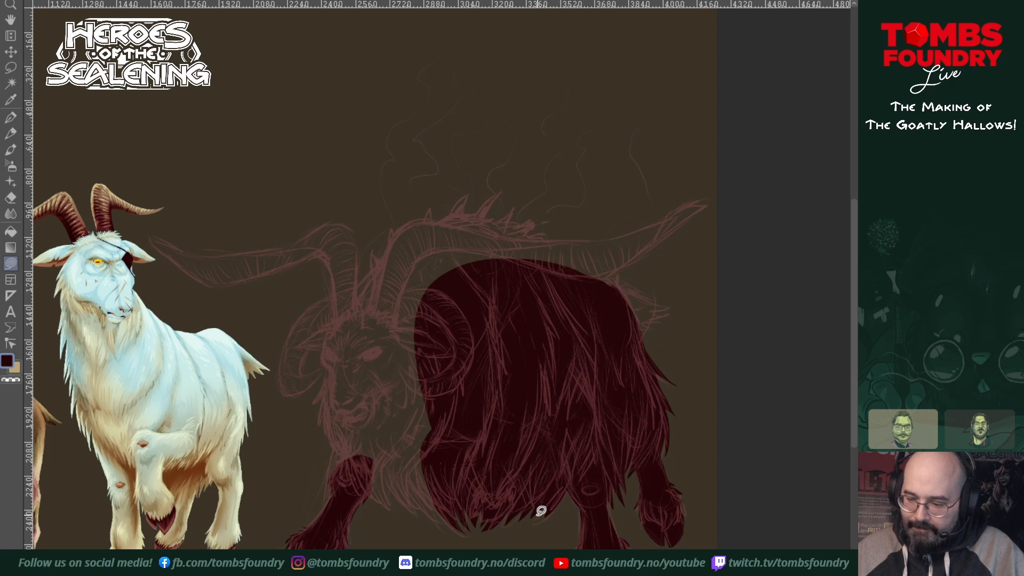
mouse_move(548, 500)
left_mouse_down()
mouse_move(537, 517)
mouse_move(570, 497)
mouse_move(572, 465)
mouse_move(561, 514)
mouse_move(587, 488)
mouse_move(574, 501)
left_mouse_up()
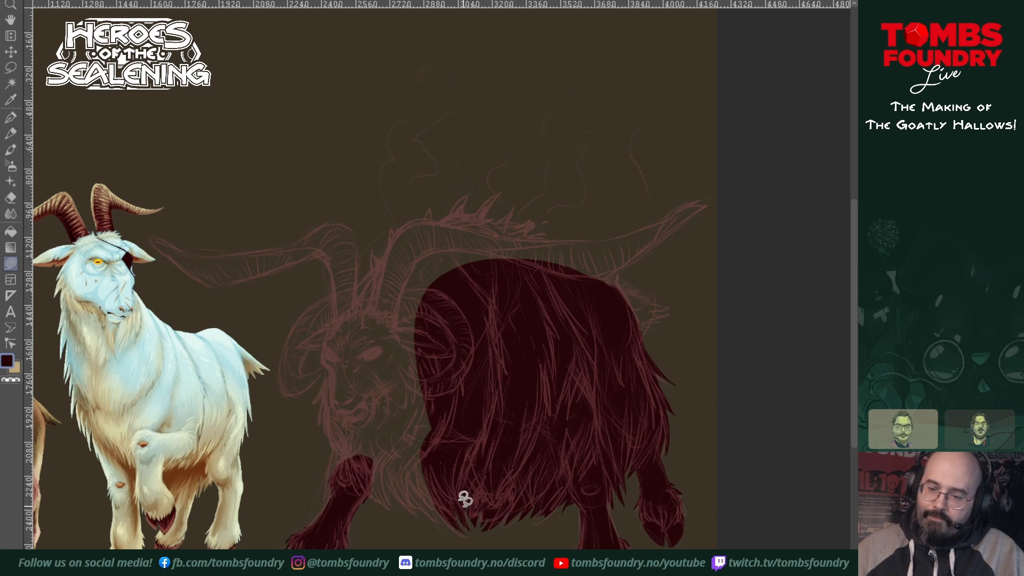
mouse_move(453, 515)
left_mouse_down()
mouse_move(395, 455)
mouse_move(397, 386)
left_mouse_up()
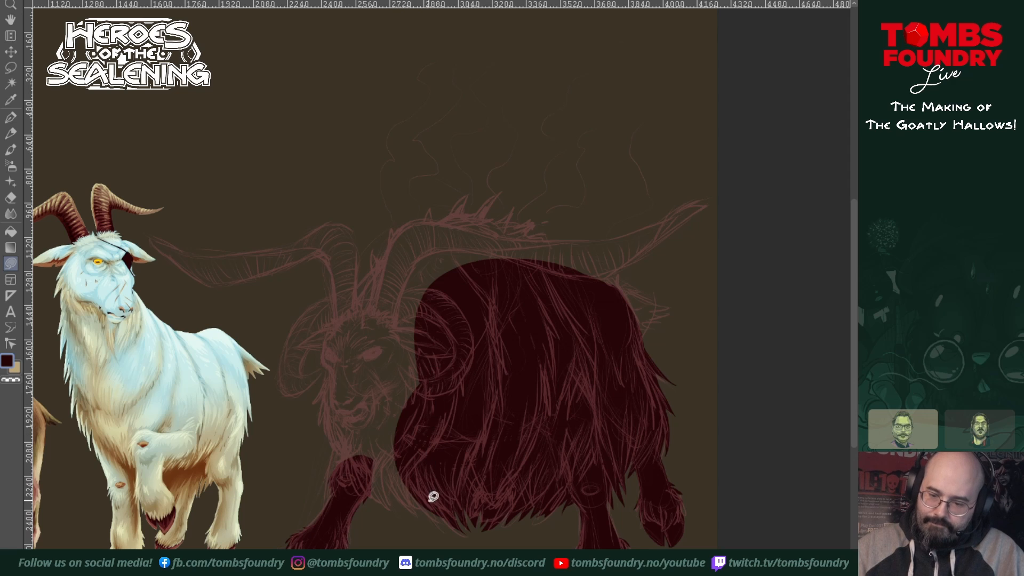
mouse_move(418, 489)
left_mouse_down()
mouse_move(438, 511)
mouse_move(407, 455)
mouse_move(437, 515)
mouse_move(408, 487)
mouse_move(408, 511)
mouse_move(399, 440)
mouse_move(398, 505)
mouse_move(389, 459)
mouse_move(383, 507)
mouse_move(396, 436)
left_mouse_up()
mouse_move(384, 477)
left_mouse_down()
mouse_move(375, 505)
mouse_move(414, 430)
left_mouse_up()
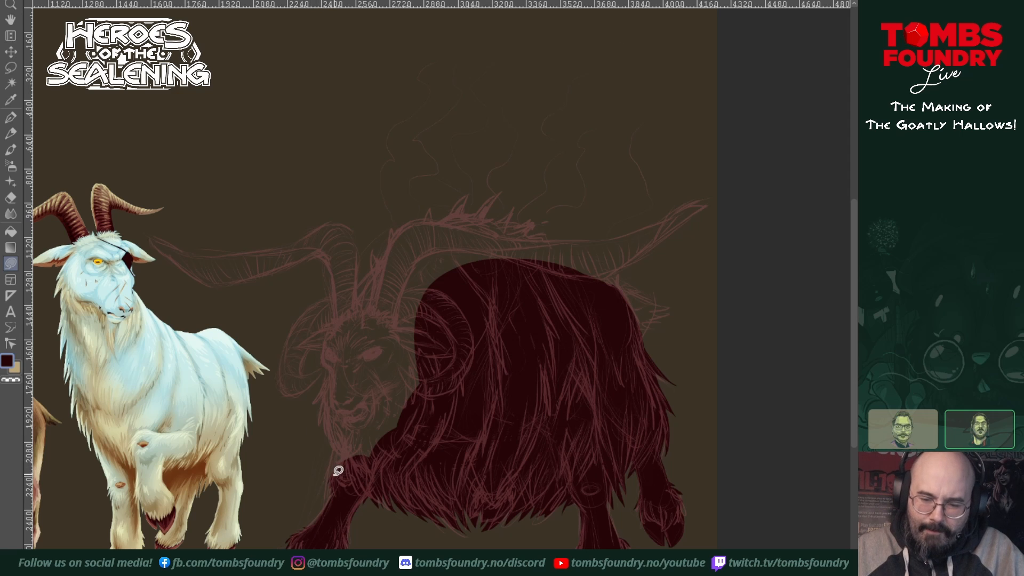
Step: Fill the chest, head and far ear in dark red, and build up the neck and shoulder hump behind them
mouse_move(341, 475)
left_mouse_down()
mouse_move(336, 457)
mouse_move(418, 322)
mouse_move(475, 408)
left_mouse_up()
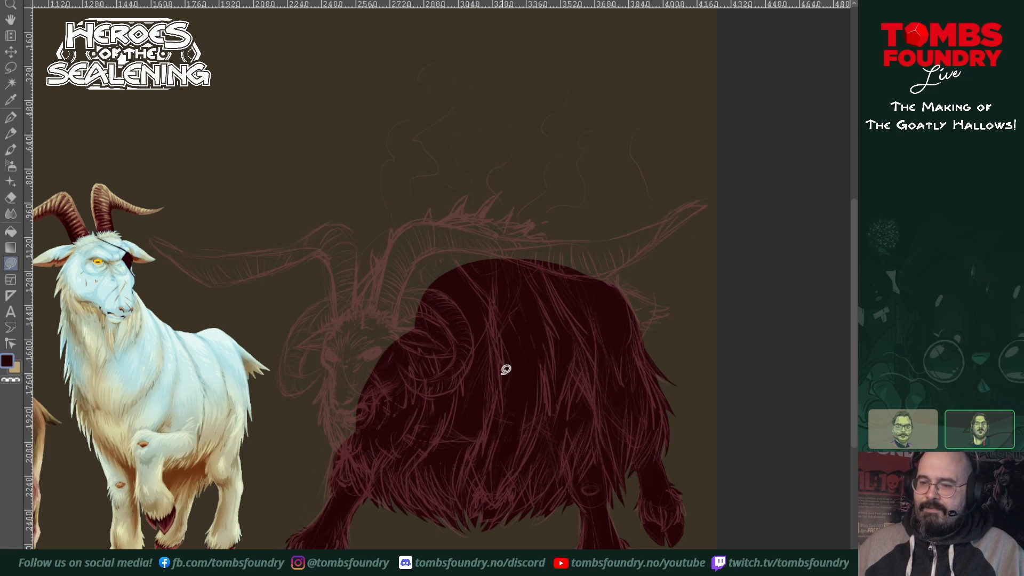
mouse_move(349, 457)
left_mouse_down()
mouse_move(330, 410)
mouse_move(322, 431)
mouse_move(328, 384)
mouse_move(316, 400)
mouse_move(329, 327)
mouse_move(360, 305)
mouse_move(412, 326)
mouse_move(423, 374)
mouse_move(393, 454)
left_mouse_up()
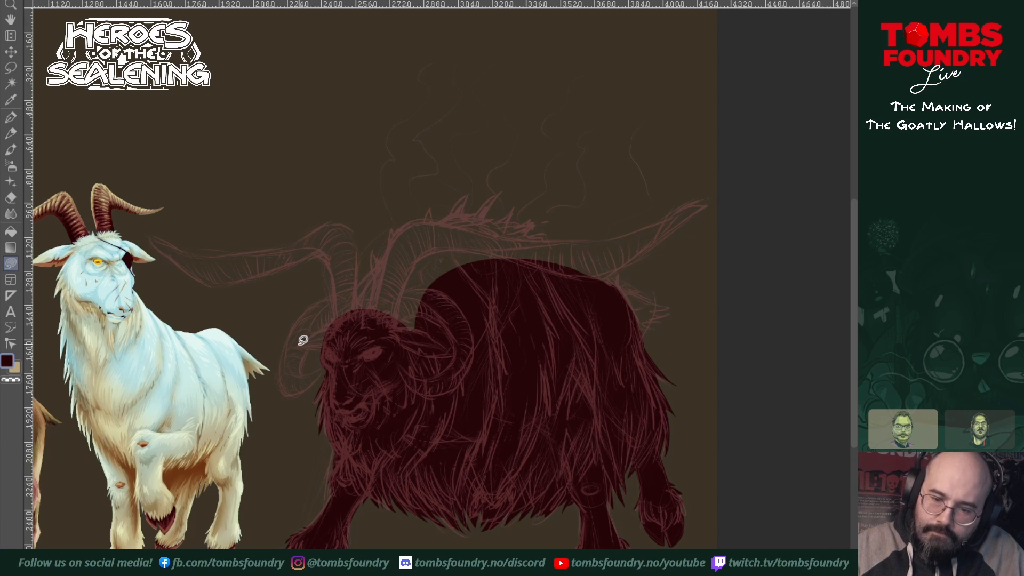
mouse_move(296, 345)
left_mouse_down()
mouse_move(329, 352)
mouse_move(335, 330)
mouse_move(304, 341)
left_mouse_up()
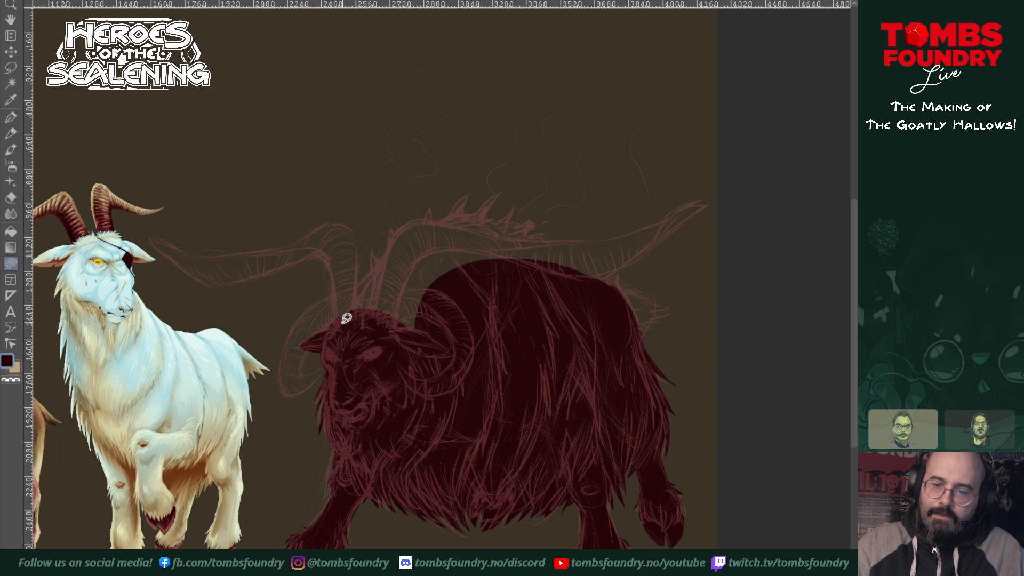
mouse_move(343, 324)
left_mouse_down()
mouse_move(389, 249)
mouse_move(434, 234)
mouse_move(496, 245)
mouse_move(539, 291)
mouse_move(518, 388)
mouse_move(373, 375)
left_mouse_up()
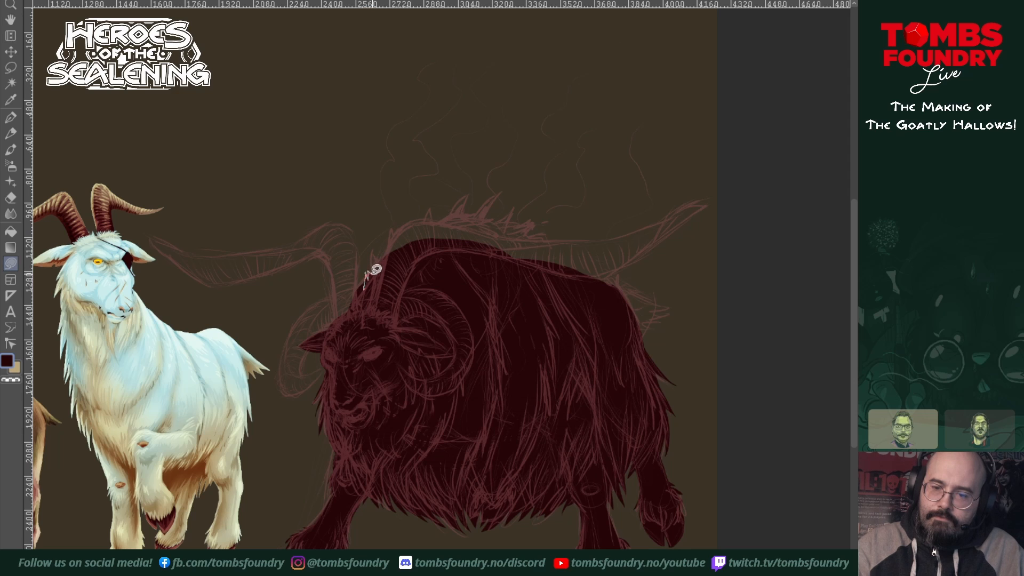
Step: Fill the spiky tufts along the neck and hump in dark red, and block in the rump and tail
left_click_drag(377, 274, 368, 303)
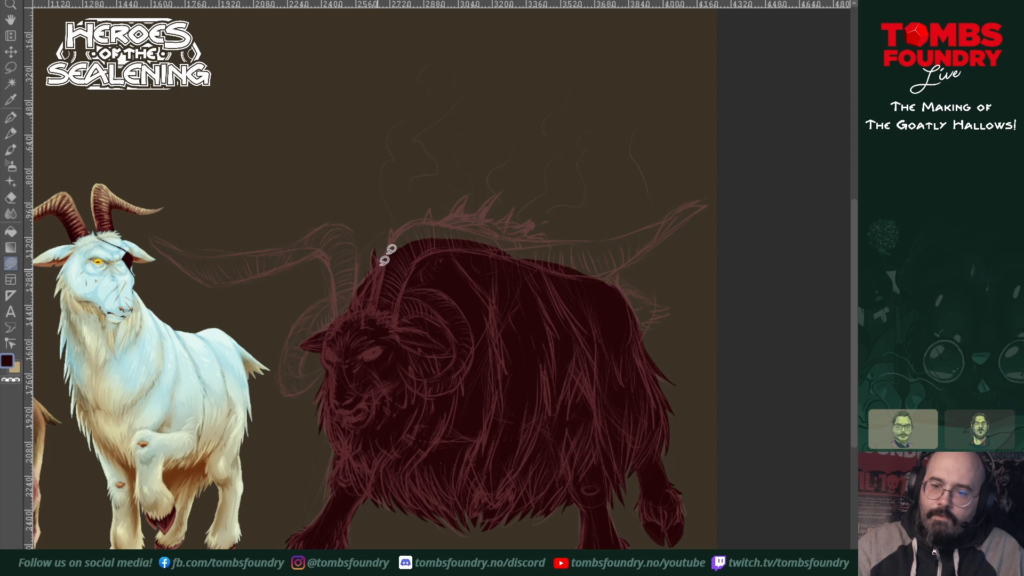
mouse_move(386, 263)
left_mouse_down()
mouse_move(400, 221)
mouse_move(394, 264)
mouse_move(434, 206)
mouse_move(435, 248)
mouse_move(471, 197)
mouse_move(450, 250)
mouse_move(499, 197)
mouse_move(463, 247)
mouse_move(523, 208)
mouse_move(527, 222)
mouse_move(498, 245)
mouse_move(539, 219)
mouse_move(525, 251)
left_mouse_up()
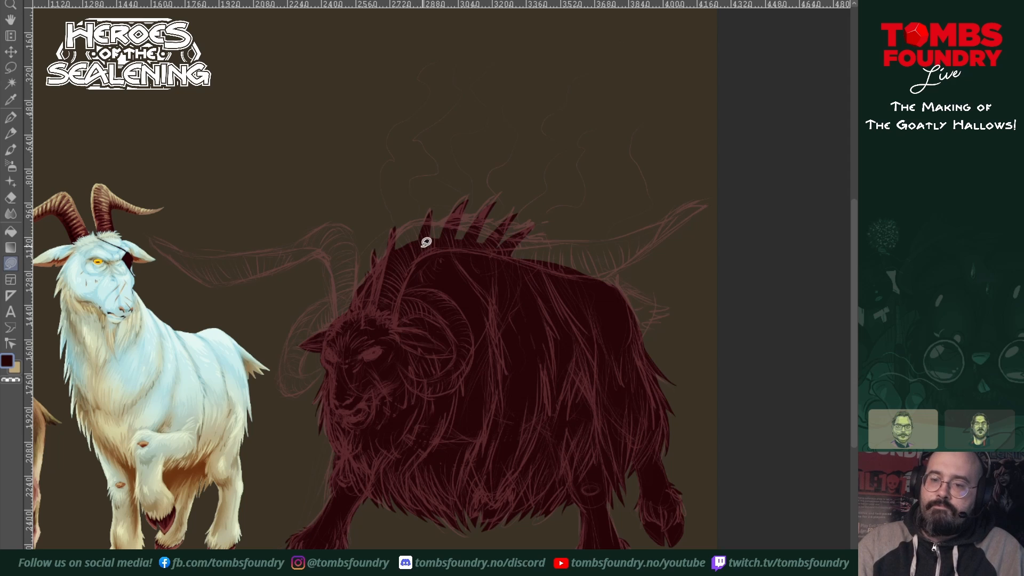
mouse_move(403, 255)
left_mouse_down()
mouse_move(470, 209)
mouse_move(462, 216)
mouse_move(526, 233)
mouse_move(568, 276)
mouse_move(557, 286)
mouse_move(433, 273)
left_mouse_up()
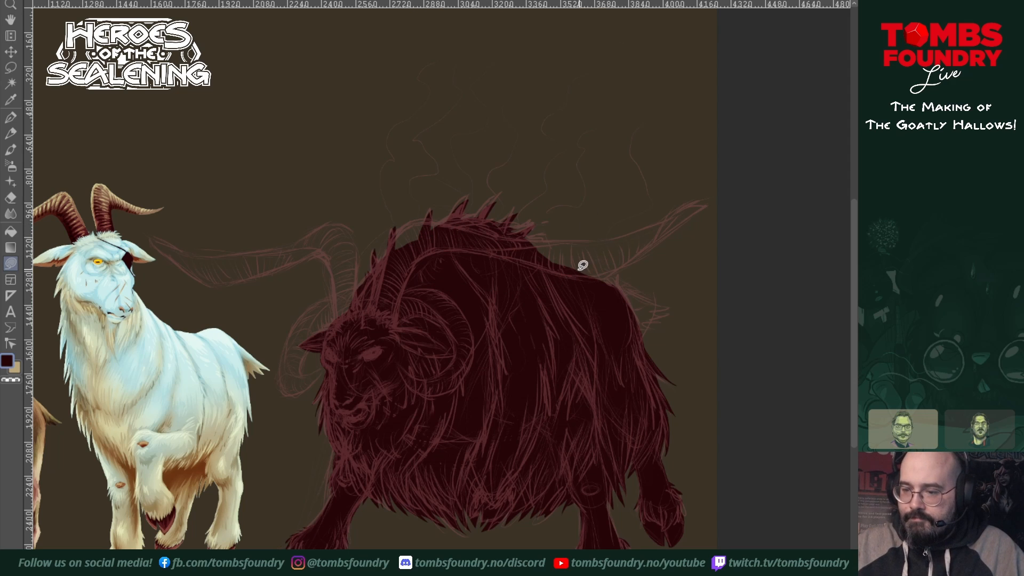
mouse_move(581, 262)
left_mouse_down()
mouse_move(674, 301)
mouse_move(659, 306)
mouse_move(670, 310)
mouse_move(651, 327)
mouse_move(603, 302)
mouse_move(569, 245)
left_mouse_up()
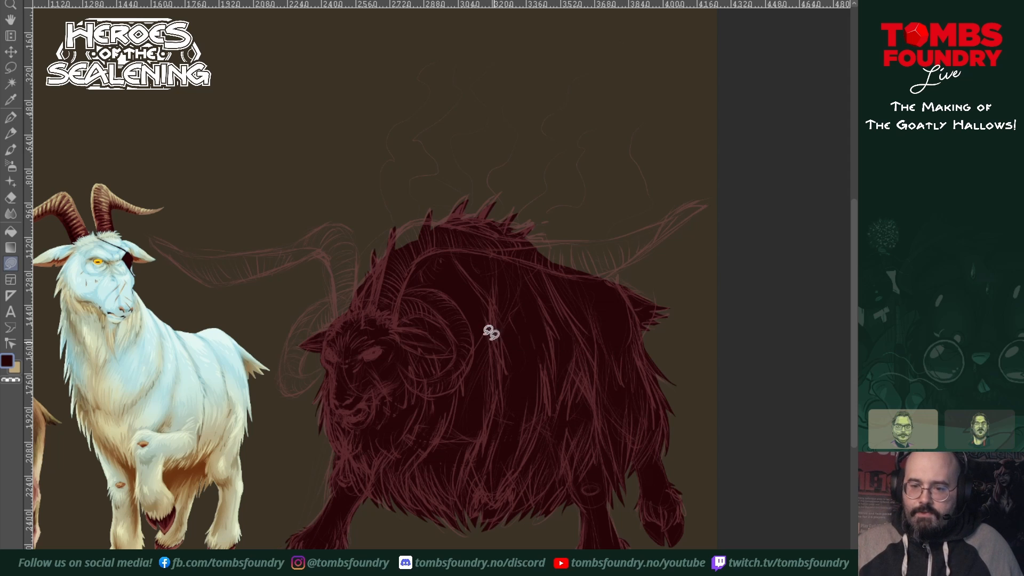
Step: Fill both long sweeping horns and the far curled horn in dark red to complete the silhouette
mouse_move(376, 313)
left_mouse_down()
mouse_move(390, 241)
mouse_move(417, 220)
mouse_move(484, 231)
mouse_move(500, 256)
mouse_move(392, 344)
left_mouse_up()
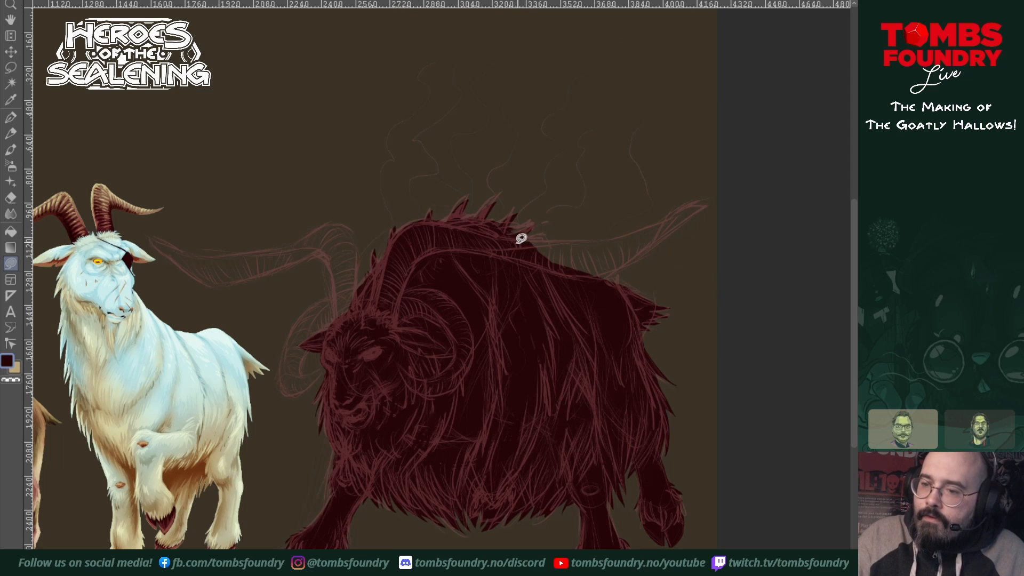
mouse_move(505, 236)
left_mouse_down()
mouse_move(620, 232)
mouse_move(688, 212)
mouse_move(617, 265)
mouse_move(574, 272)
mouse_move(424, 248)
left_mouse_up()
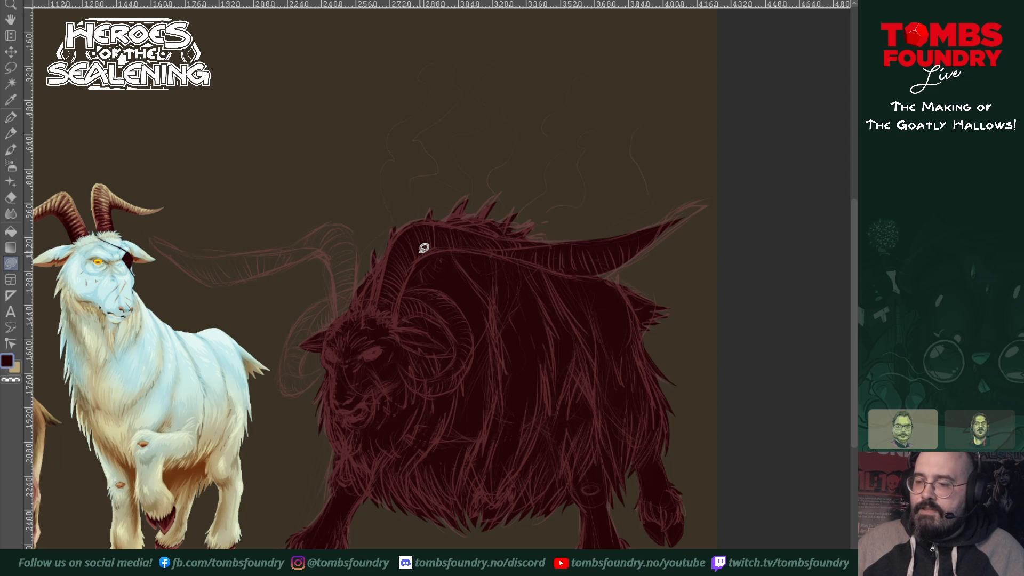
mouse_move(622, 261)
left_mouse_down()
mouse_move(711, 206)
mouse_move(695, 203)
mouse_move(618, 252)
left_mouse_up()
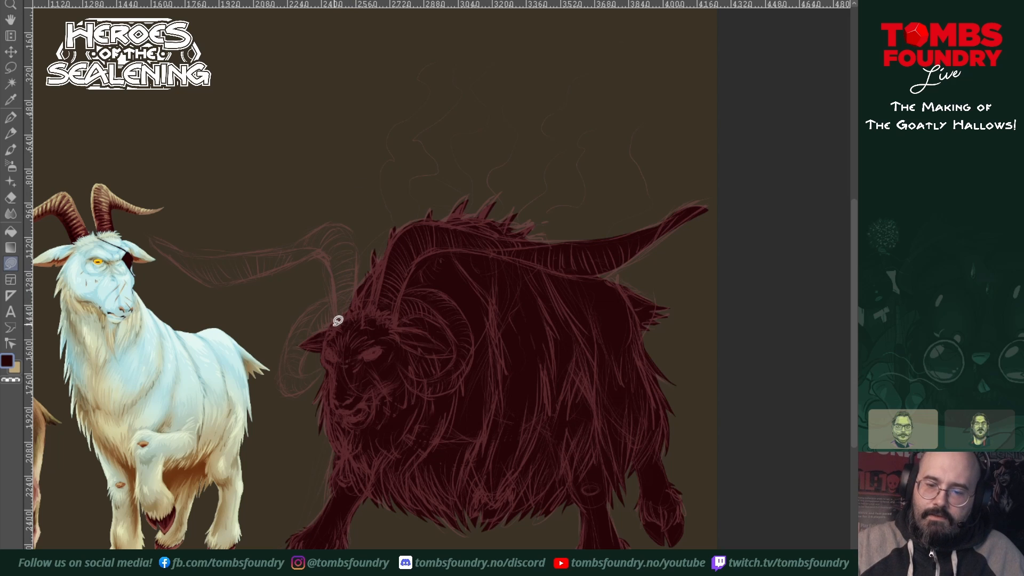
mouse_move(332, 334)
left_mouse_down()
mouse_move(321, 257)
mouse_move(258, 266)
mouse_move(341, 223)
mouse_move(359, 264)
mouse_move(353, 365)
left_mouse_up()
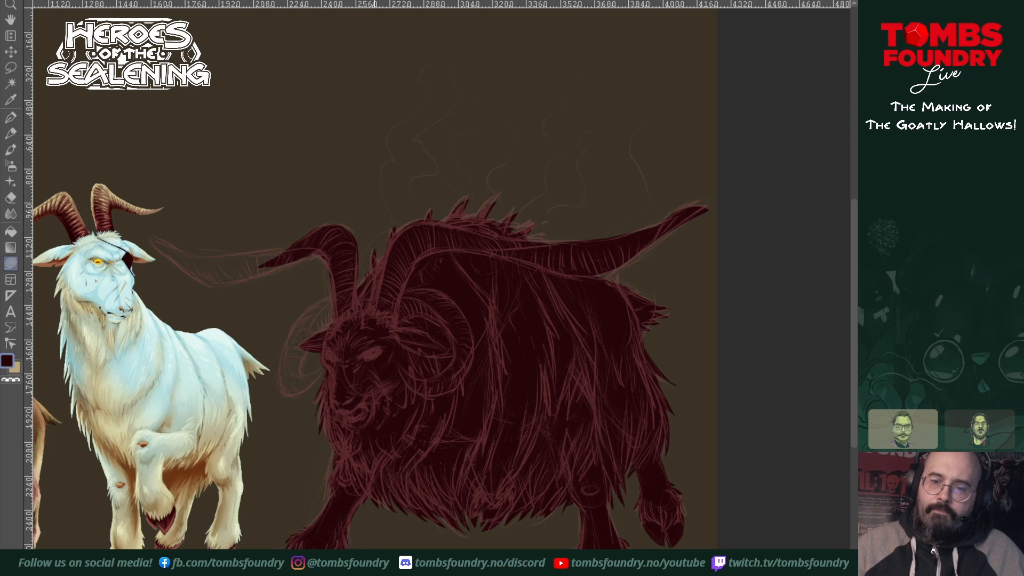
mouse_move(318, 244)
left_mouse_down()
mouse_move(212, 284)
mouse_move(151, 233)
mouse_move(228, 263)
mouse_move(318, 242)
mouse_move(307, 236)
mouse_move(184, 257)
mouse_move(233, 275)
mouse_move(328, 232)
left_mouse_up()
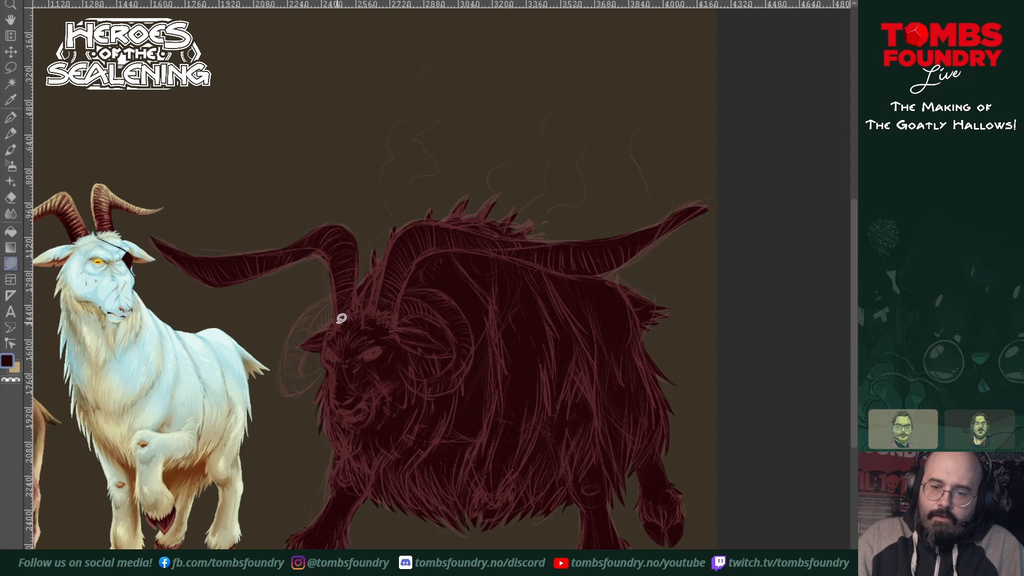
mouse_move(341, 319)
left_mouse_down()
mouse_move(310, 339)
mouse_move(301, 364)
mouse_move(305, 375)
mouse_move(320, 370)
mouse_move(298, 388)
mouse_move(282, 354)
mouse_move(302, 316)
mouse_move(342, 293)
mouse_move(370, 307)
mouse_move(357, 325)
left_mouse_up()
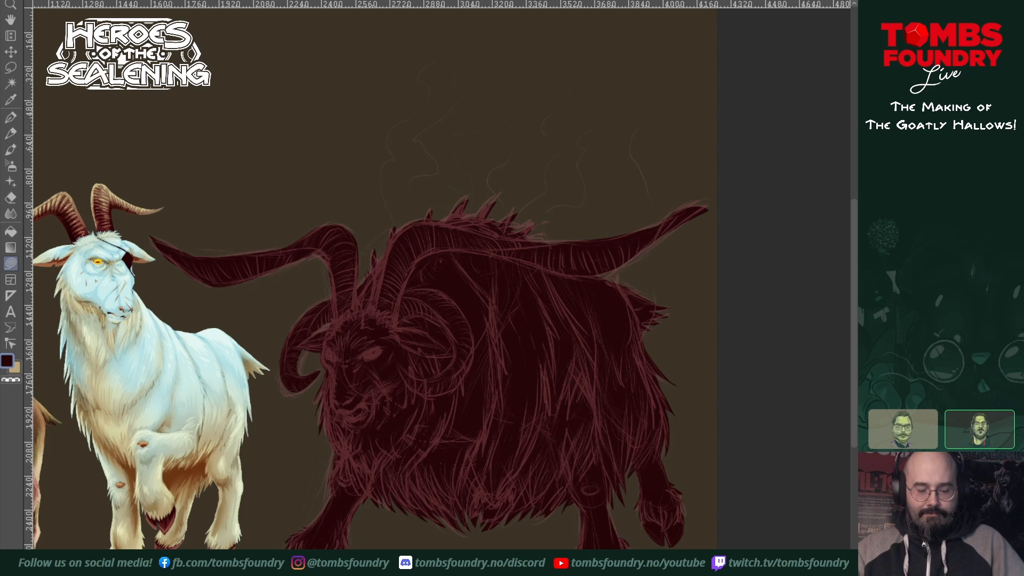
Step: Select the shaggy goat's dark red silhouette and mute its reddish sketch lines to a fainter grey
mouse_move(446, 256)
left_mouse_down()
mouse_move(612, 327)
mouse_move(620, 310)
mouse_move(610, 301)
left_mouse_up()
key("u")
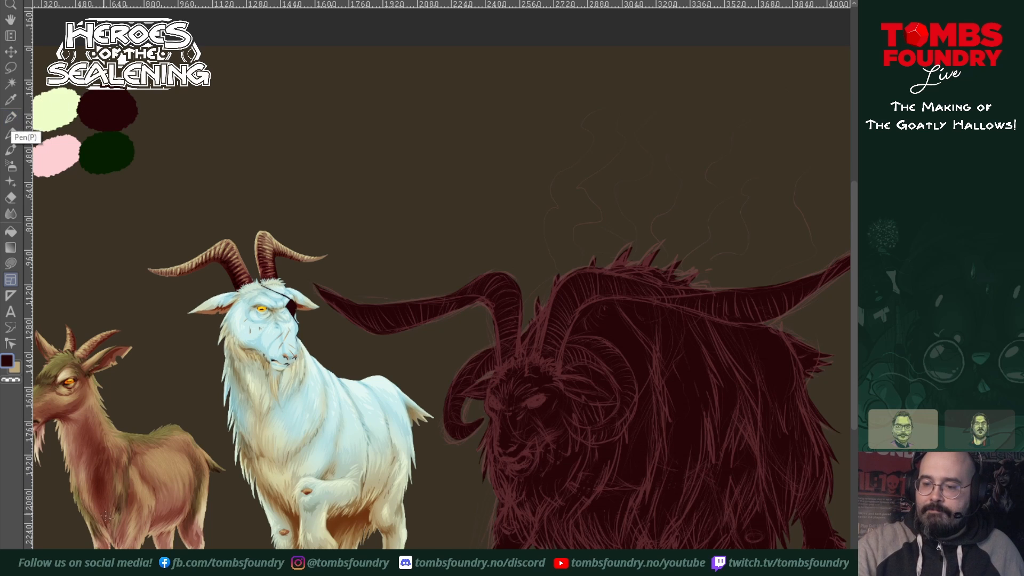
mouse_move(741, 479)
left_mouse_down()
mouse_move(711, 473)
mouse_move(727, 487)
left_mouse_up()
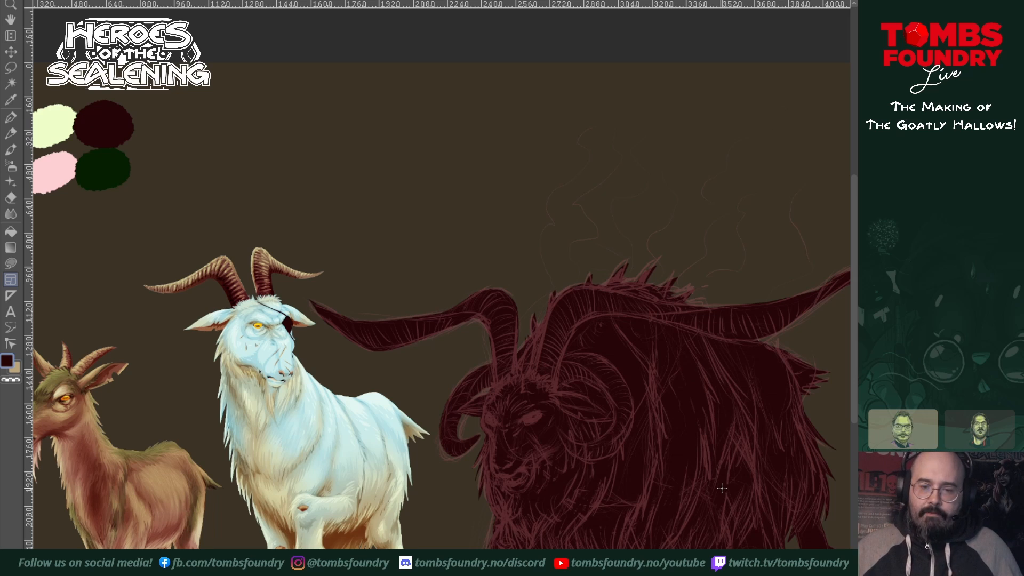
mouse_move(666, 445)
left_mouse_down()
mouse_move(663, 416)
mouse_move(585, 421)
left_mouse_up()
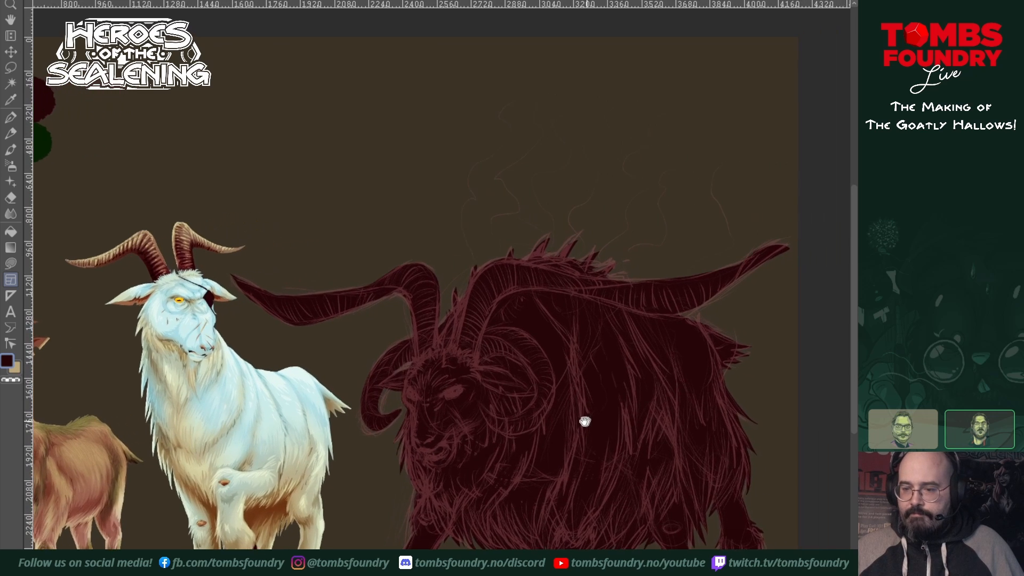
mouse_move(668, 380)
left_mouse_down()
mouse_move(740, 414)
mouse_move(640, 426)
left_mouse_up()
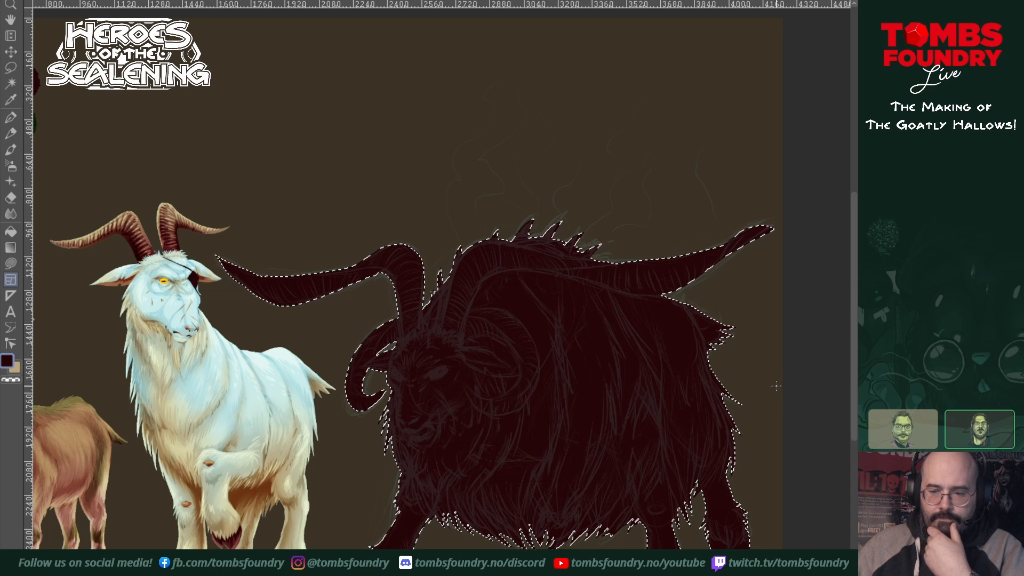
left_click_drag(434, 303, 560, 333)
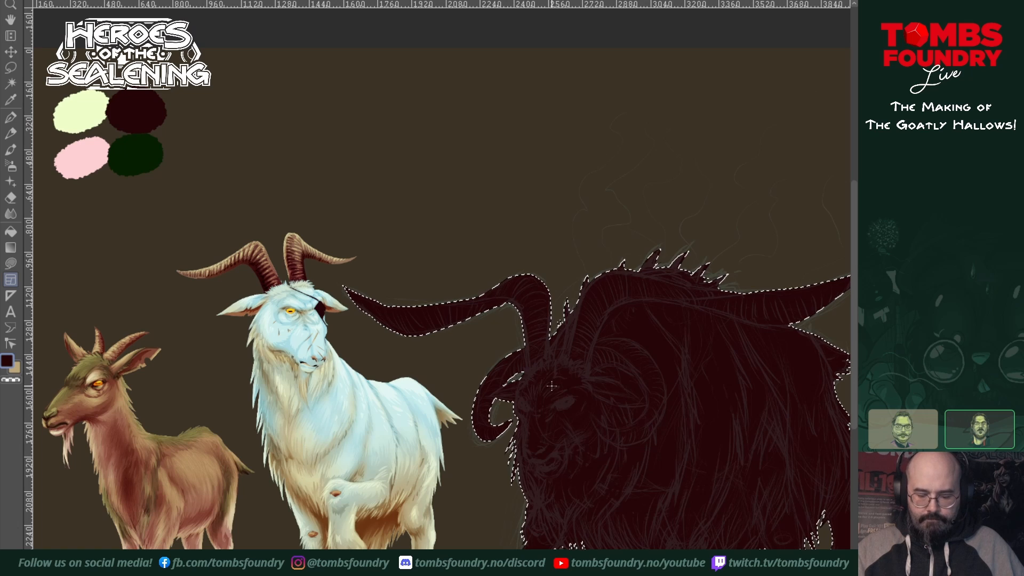
Step: Sample the pale yellow-green swatch as the drawing colour and ready the freehand fill tool at the goat's far eye
key("u")
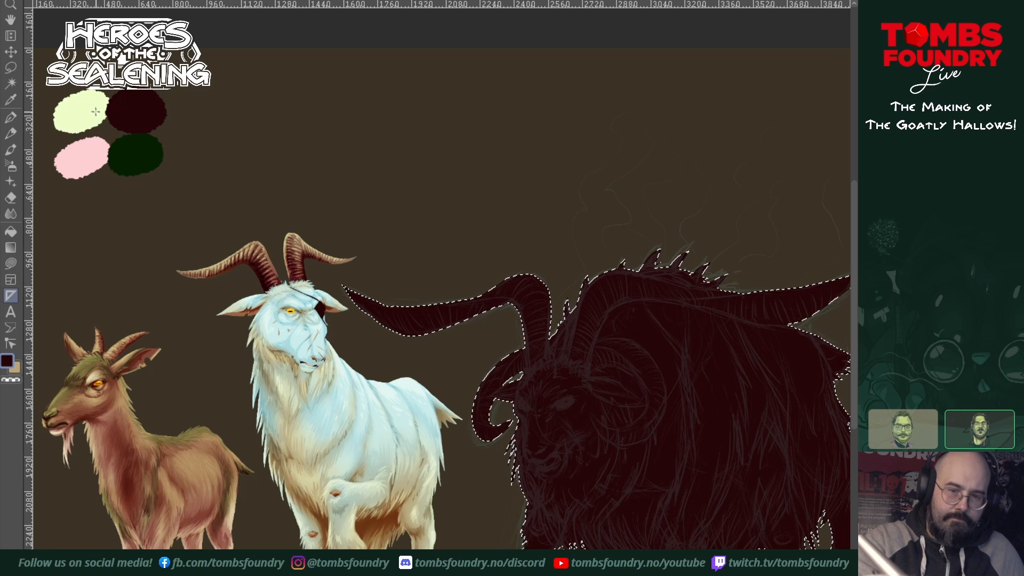
key("p")
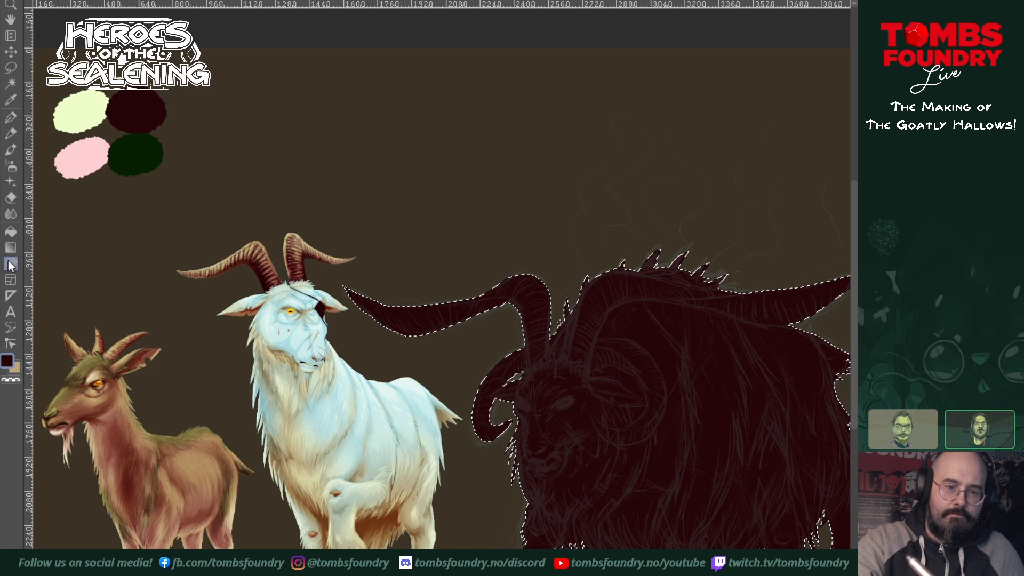
left_click(87, 112)
left_click_drag(663, 487, 549, 427)
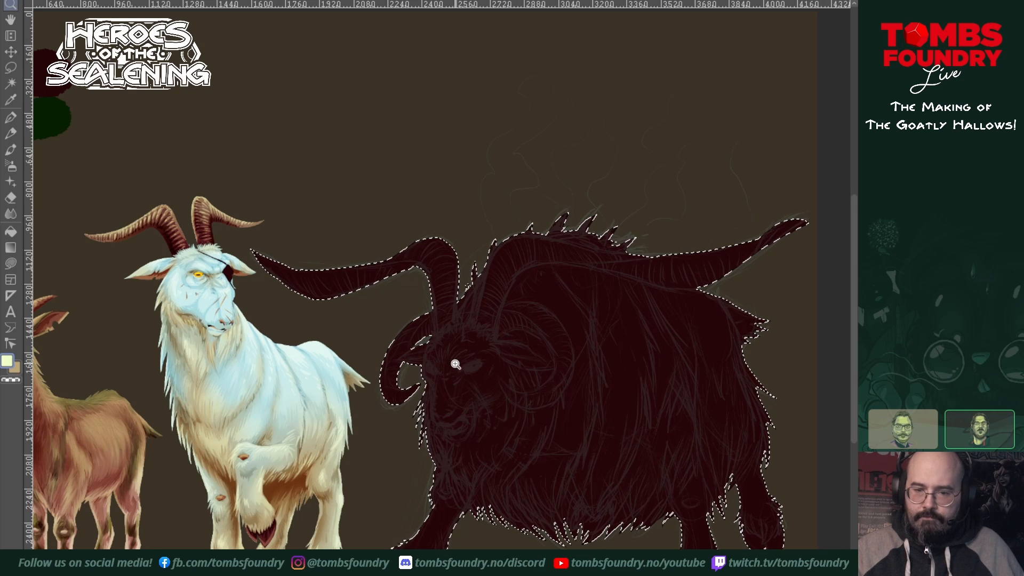
scroll(457, 361, "up", 1)
mouse_move(469, 376)
left_mouse_down()
mouse_move(508, 402)
mouse_move(510, 393)
left_mouse_up()
key("u")
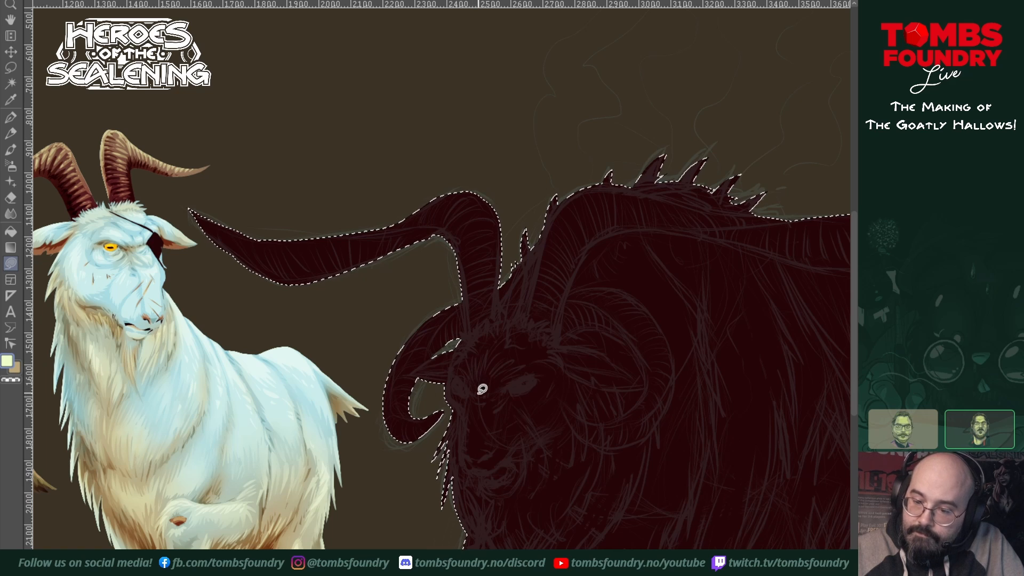
Step: Fill jagged brighter red patches between the shaggy goat's eyes and along both brows
mouse_move(477, 379)
left_mouse_down()
mouse_move(487, 376)
mouse_move(484, 389)
mouse_move(477, 382)
mouse_move(508, 367)
left_mouse_up()
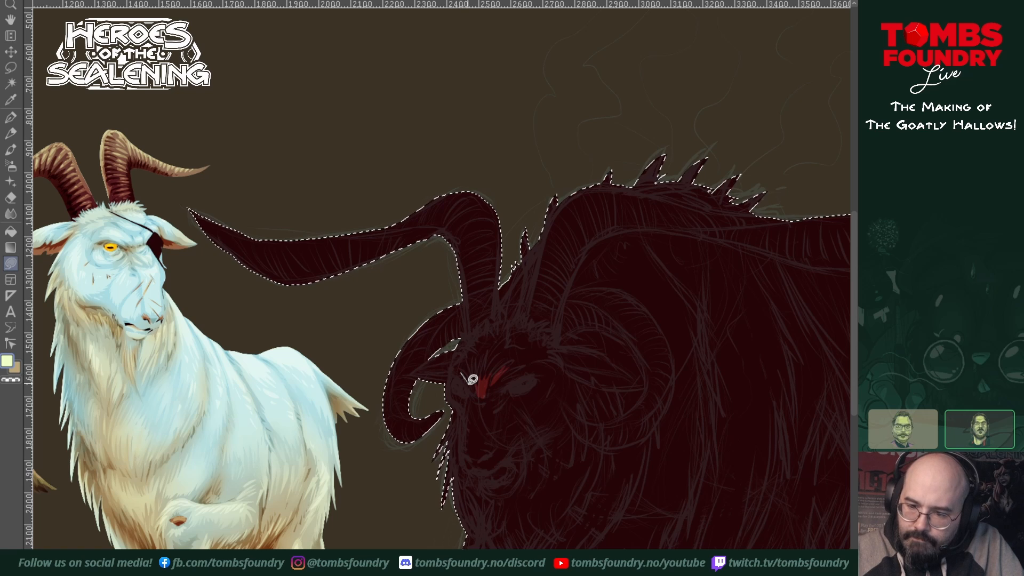
left_click_drag(468, 365, 467, 368)
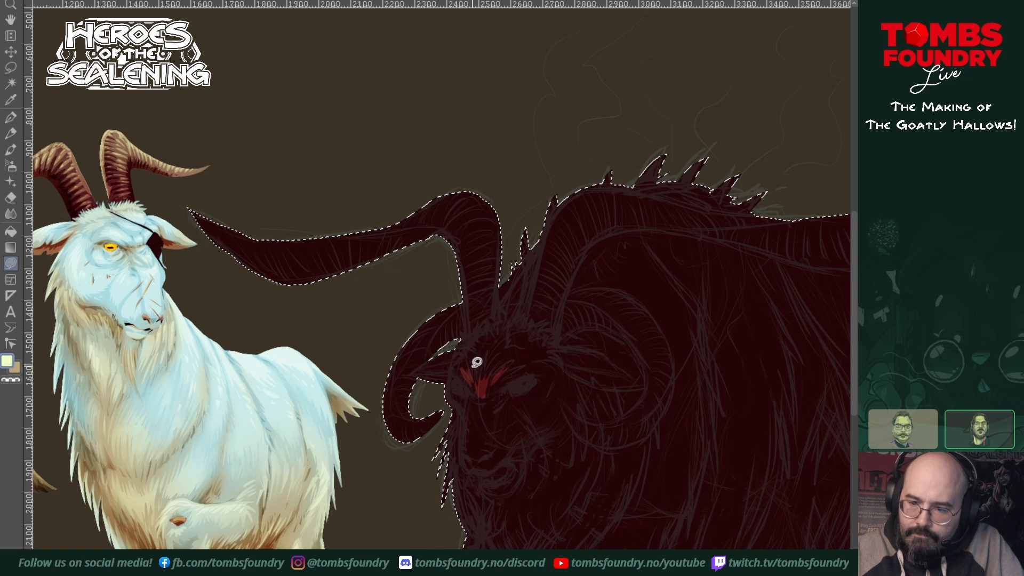
mouse_move(479, 372)
left_mouse_down()
mouse_move(503, 357)
mouse_move(480, 359)
left_mouse_up()
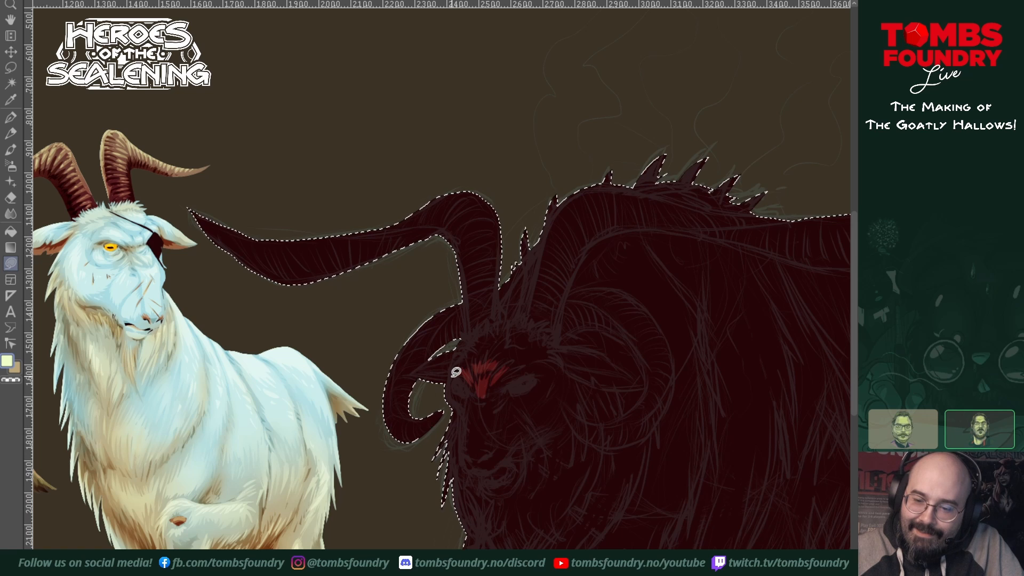
left_click_drag(458, 373, 465, 360)
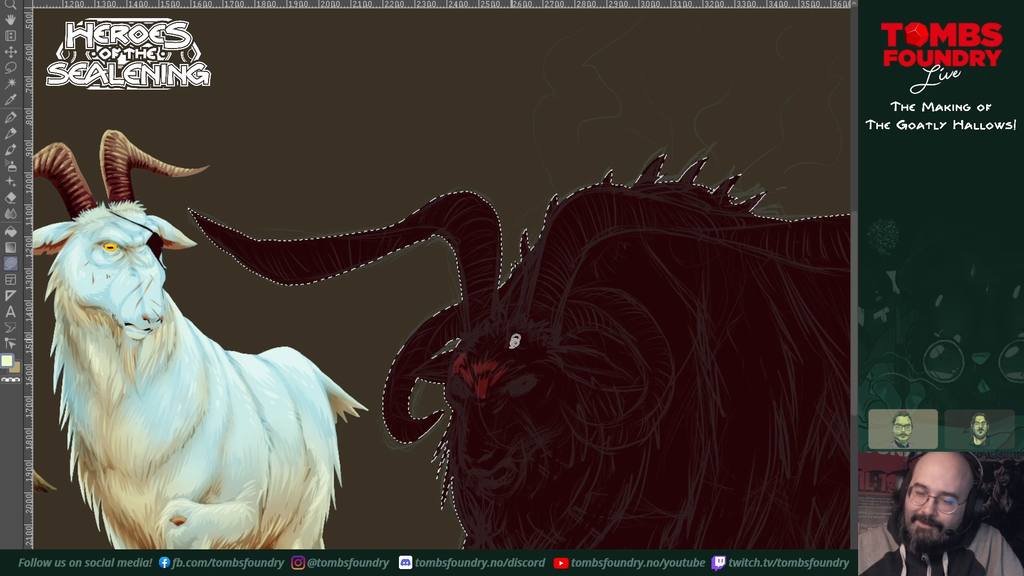
mouse_move(507, 373)
left_mouse_down()
mouse_move(551, 351)
mouse_move(534, 343)
mouse_move(509, 372)
left_mouse_up()
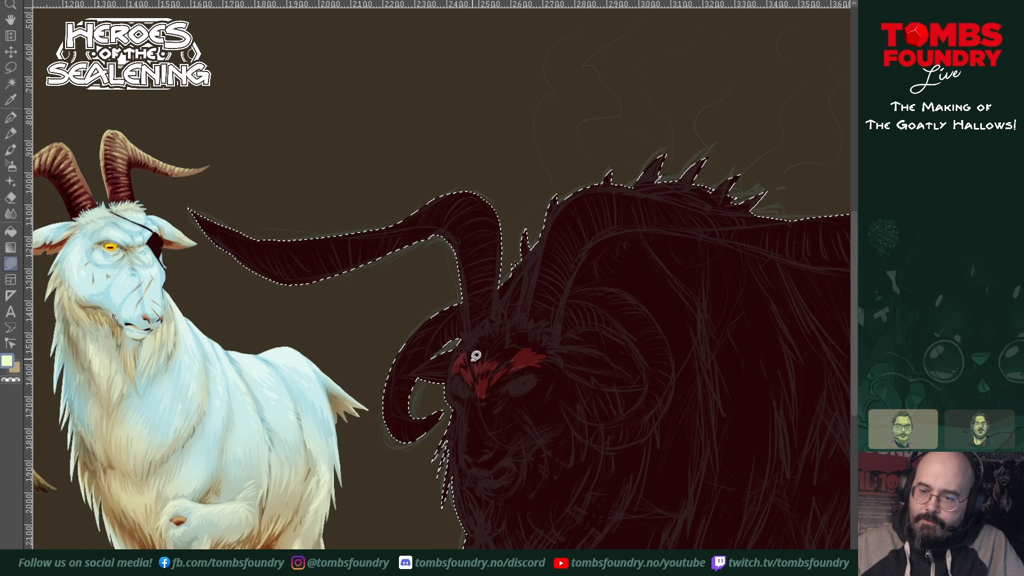
Step: Cover the forehead with brighter red fur tufts up to the bases of the horns, leaving dark gaps between the strands
mouse_move(469, 344)
left_mouse_down()
mouse_move(483, 345)
mouse_move(470, 356)
left_mouse_up()
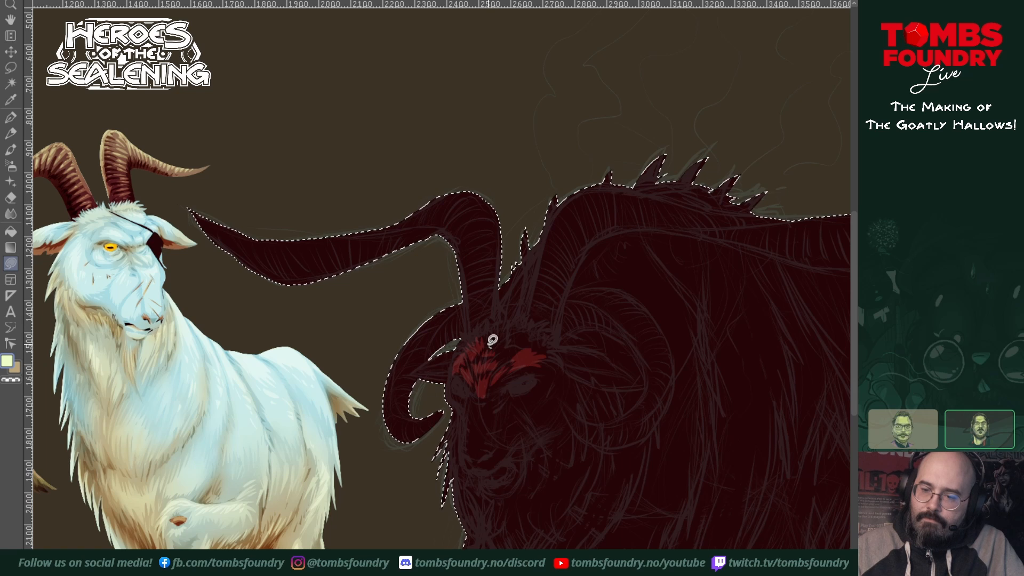
mouse_move(492, 340)
left_mouse_down()
mouse_move(525, 343)
mouse_move(505, 357)
mouse_move(493, 340)
left_mouse_up()
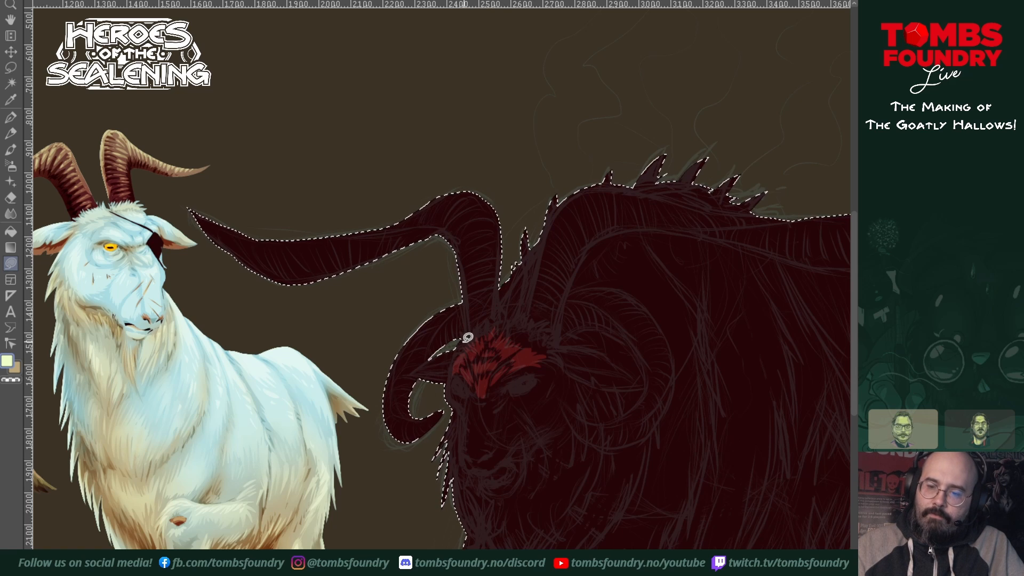
mouse_move(467, 329)
left_mouse_down()
mouse_move(492, 308)
mouse_move(499, 316)
mouse_move(468, 340)
mouse_move(513, 321)
mouse_move(522, 305)
mouse_move(543, 322)
mouse_move(498, 326)
left_mouse_up()
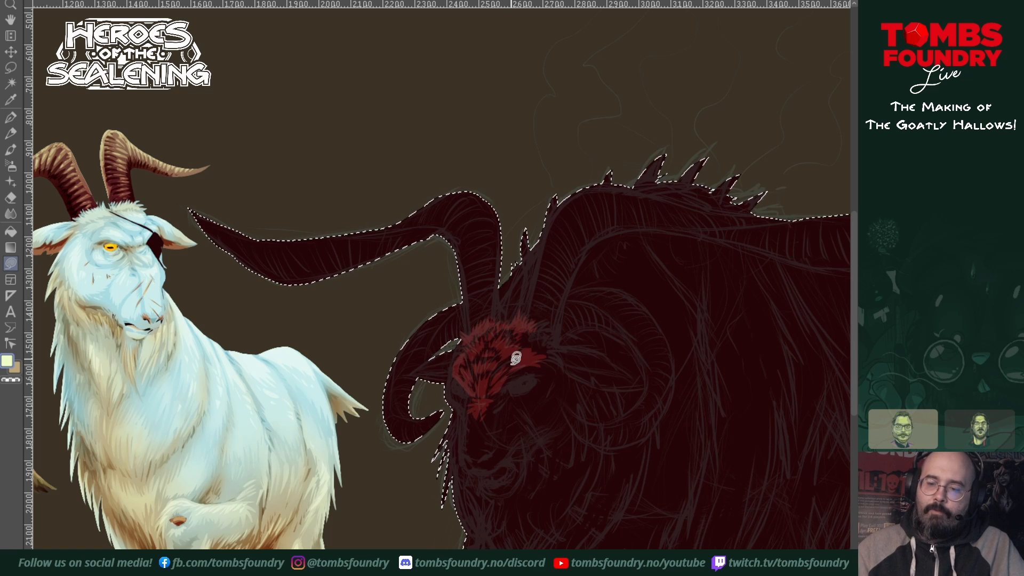
Step: Fill the nose bridge, nose, far cheek, lower lip and far ear in brighter red
mouse_move(503, 386)
left_mouse_down()
mouse_move(540, 373)
mouse_move(515, 373)
mouse_move(502, 388)
left_mouse_up()
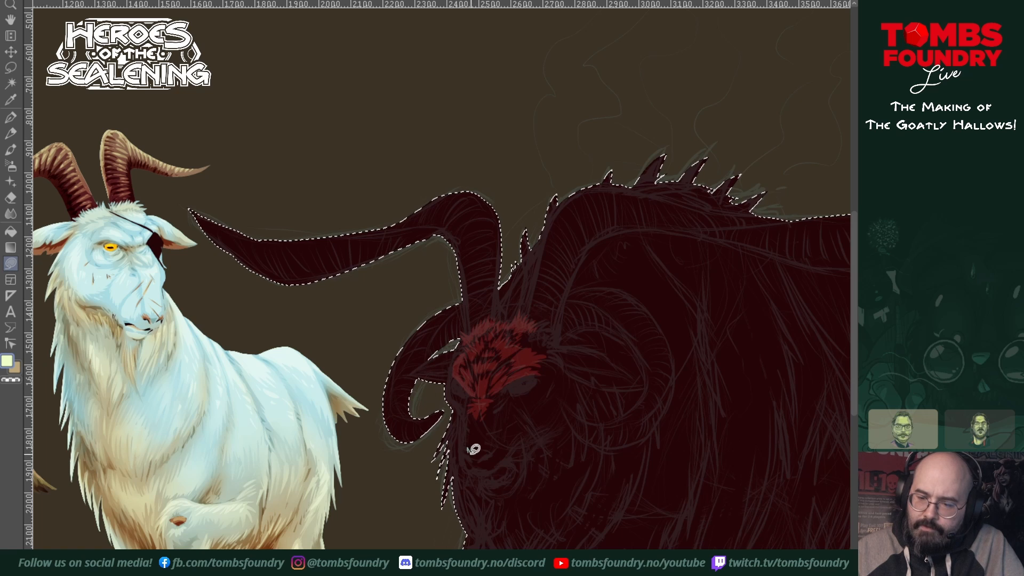
mouse_move(480, 449)
left_mouse_down()
mouse_move(493, 437)
mouse_move(482, 428)
mouse_move(467, 446)
left_mouse_up()
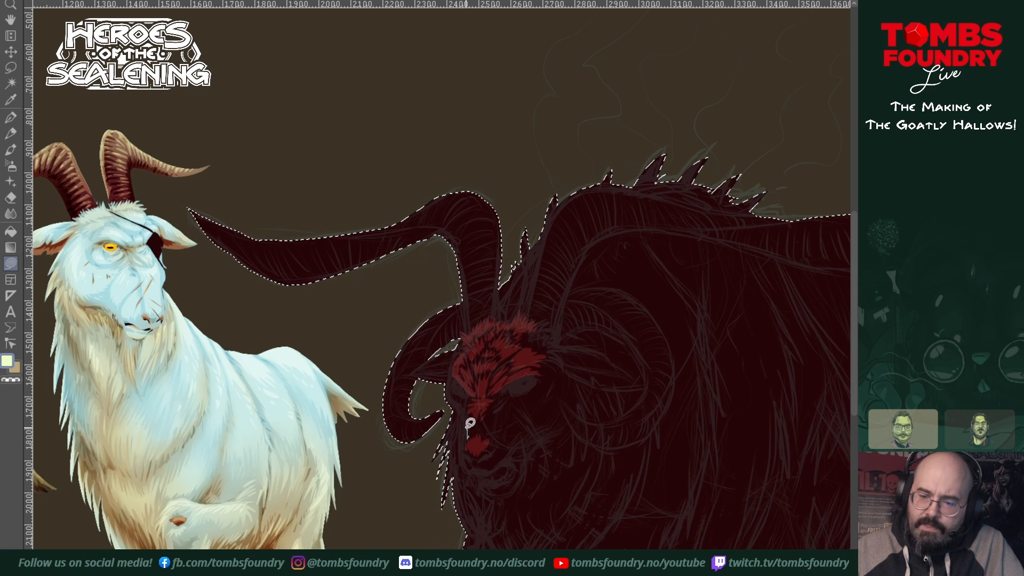
left_click_drag(474, 422, 477, 430)
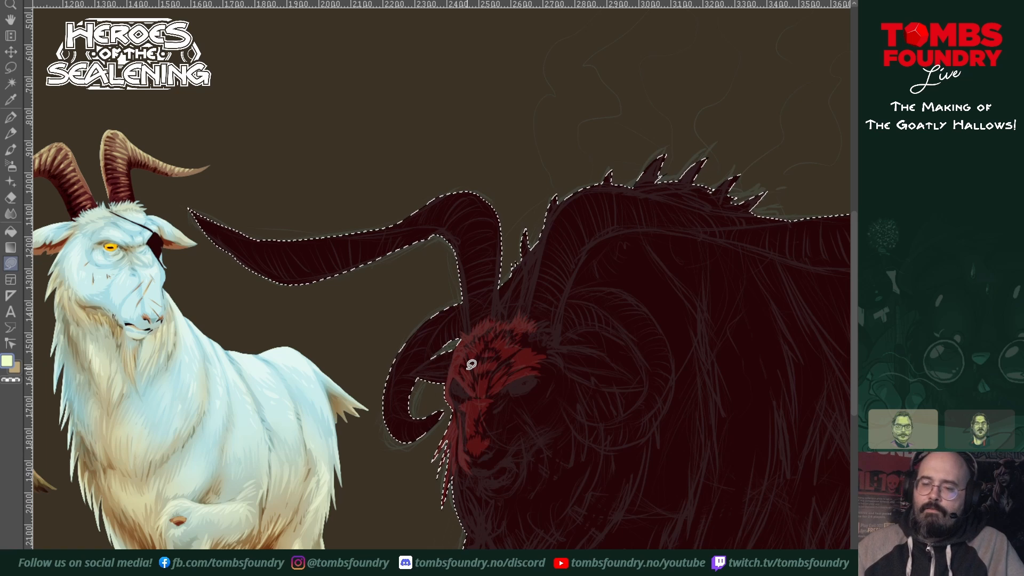
mouse_move(447, 342)
left_mouse_down()
mouse_move(412, 370)
mouse_move(461, 344)
mouse_move(413, 369)
left_mouse_up()
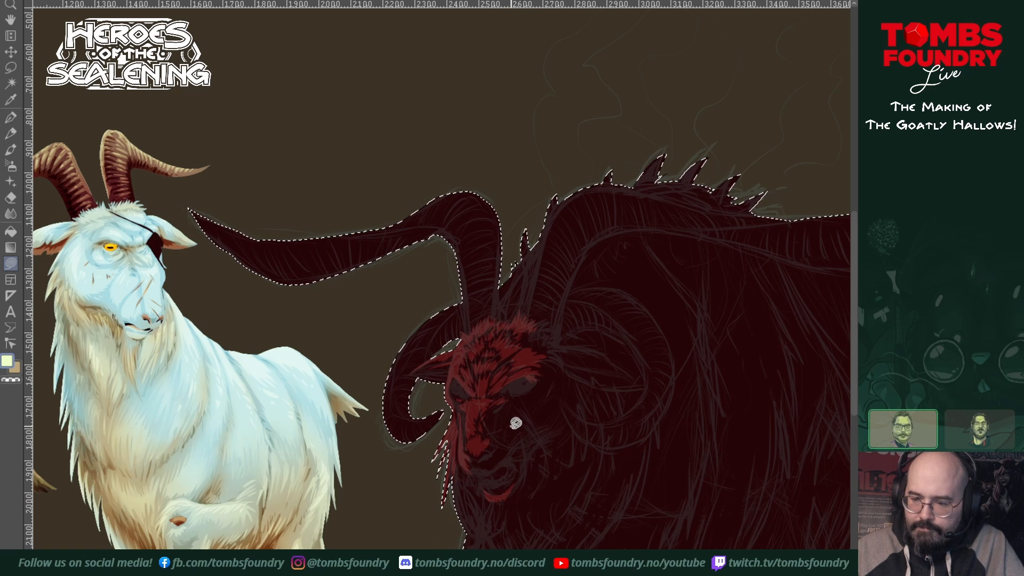
Step: Add brighter red fur shapes on the near cheek and fill the upper lip
mouse_move(516, 423)
left_mouse_down()
mouse_move(521, 410)
mouse_move(538, 435)
mouse_move(528, 453)
left_mouse_up()
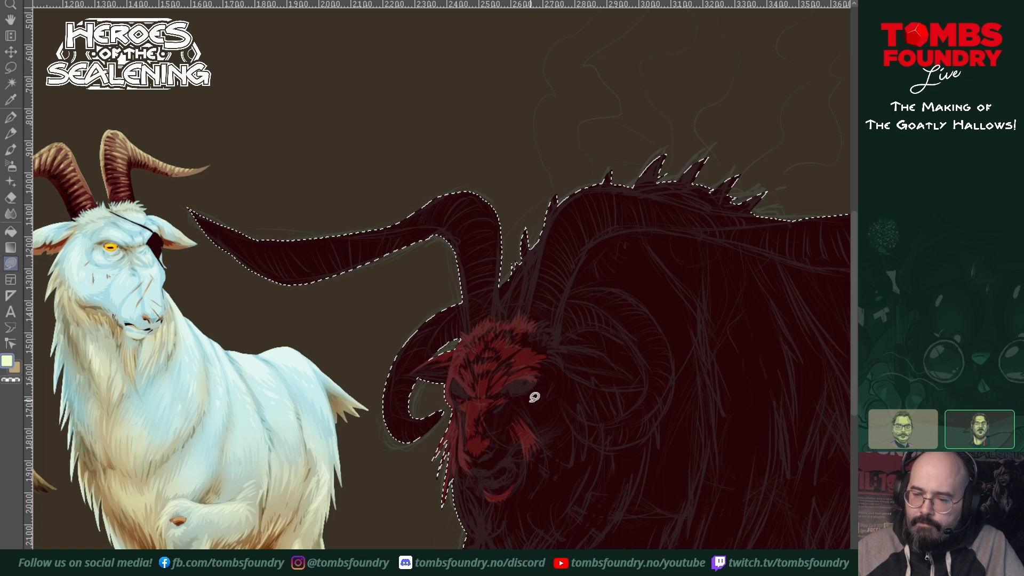
mouse_move(520, 408)
left_mouse_down()
mouse_move(548, 387)
mouse_move(540, 410)
mouse_move(524, 412)
mouse_move(531, 419)
mouse_move(532, 410)
left_mouse_up()
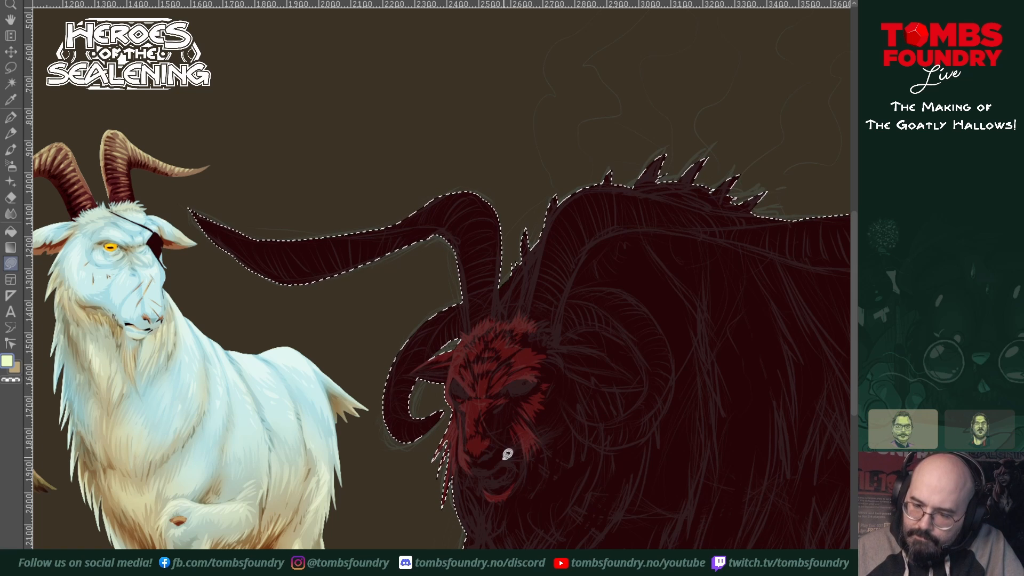
mouse_move(478, 470)
left_mouse_down()
mouse_move(500, 465)
mouse_move(490, 461)
left_mouse_up()
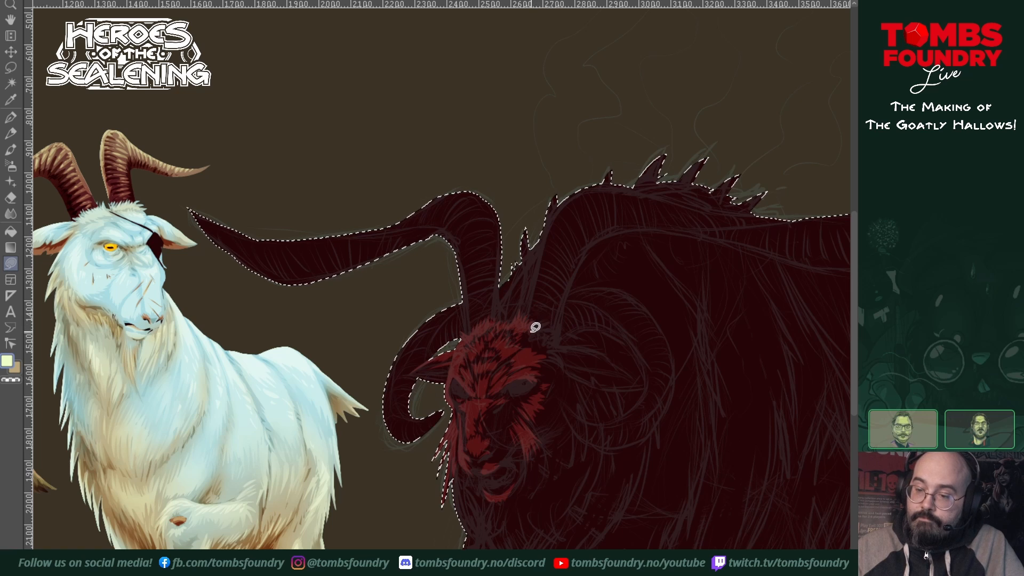
Step: Fill the near temple and ear in brighter red and add jagged light strands down the beard
mouse_move(535, 327)
left_mouse_down()
mouse_move(555, 331)
mouse_move(549, 343)
mouse_move(543, 320)
mouse_move(537, 341)
mouse_move(540, 325)
mouse_move(550, 338)
left_mouse_up()
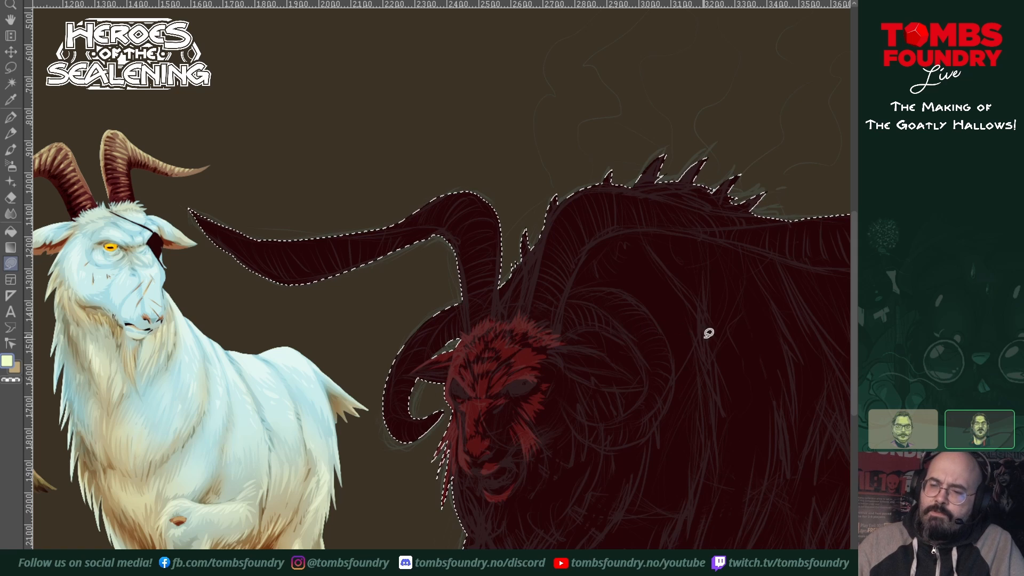
mouse_move(549, 348)
left_mouse_down()
mouse_move(607, 351)
mouse_move(643, 375)
mouse_move(607, 354)
mouse_move(548, 348)
left_mouse_up()
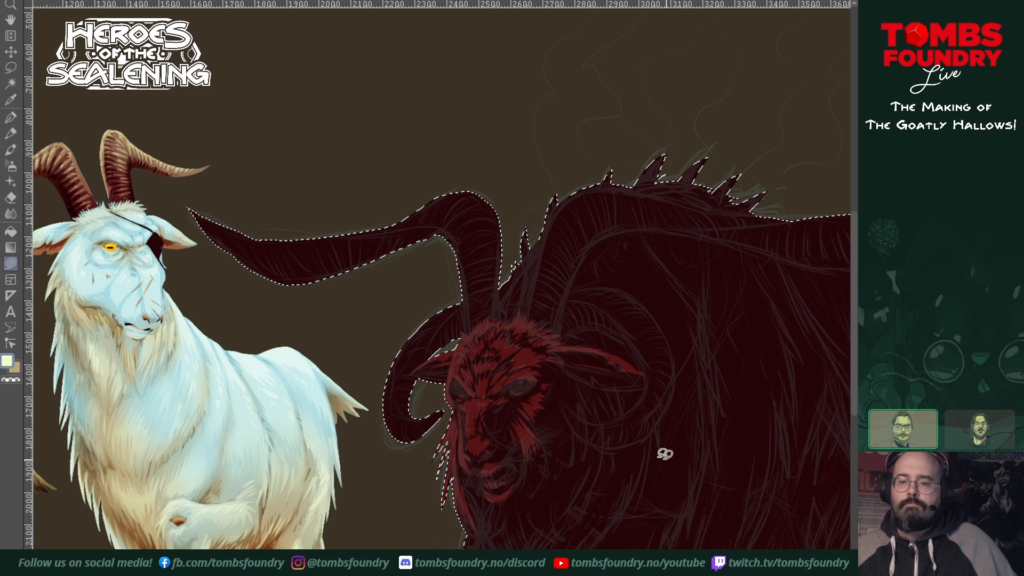
left_click_drag(663, 453, 591, 399)
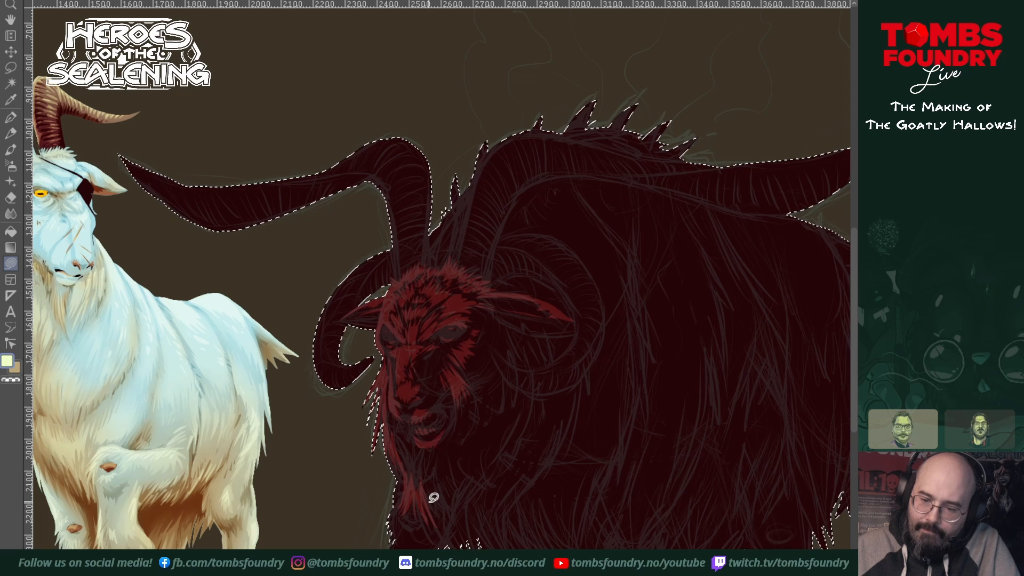
mouse_move(433, 498)
left_mouse_down()
mouse_move(435, 519)
mouse_move(433, 495)
mouse_move(453, 529)
mouse_move(442, 472)
mouse_move(429, 488)
left_mouse_up()
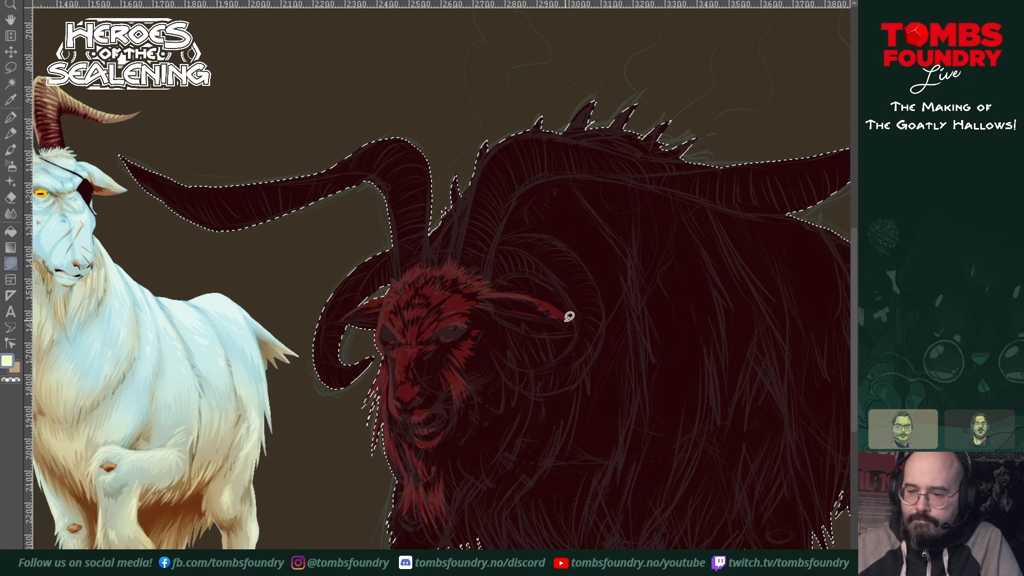
Step: Fill the lit bands and inner ridges of both curled horns in brighter red
mouse_move(493, 349)
left_mouse_down()
mouse_move(538, 376)
mouse_move(564, 369)
mouse_move(591, 345)
mouse_move(600, 296)
mouse_move(554, 231)
mouse_move(510, 231)
mouse_move(560, 271)
mouse_move(579, 335)
mouse_move(526, 363)
mouse_move(502, 353)
mouse_move(494, 311)
left_mouse_up()
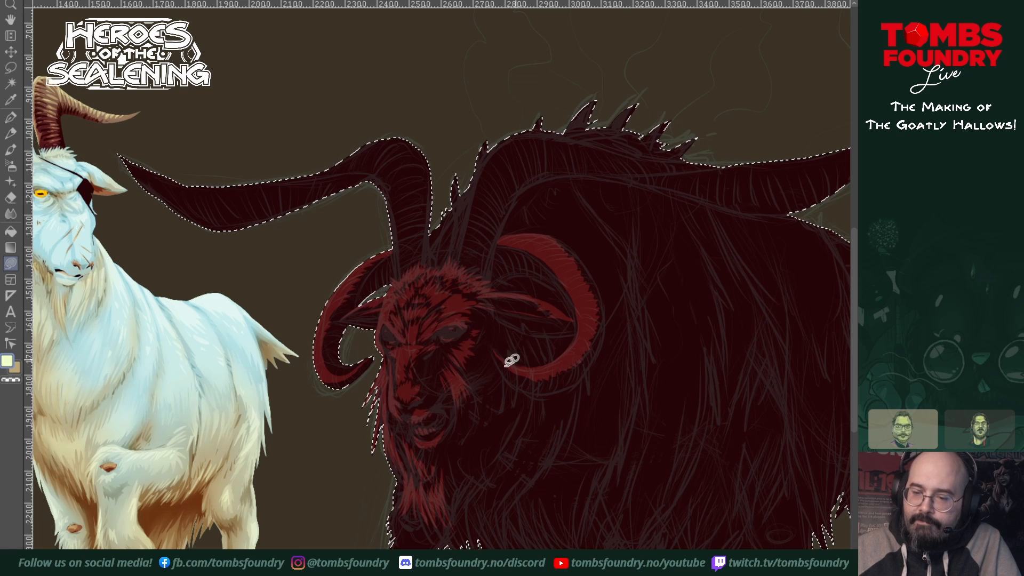
mouse_move(455, 419)
left_mouse_down()
mouse_move(454, 441)
mouse_move(469, 403)
left_mouse_up()
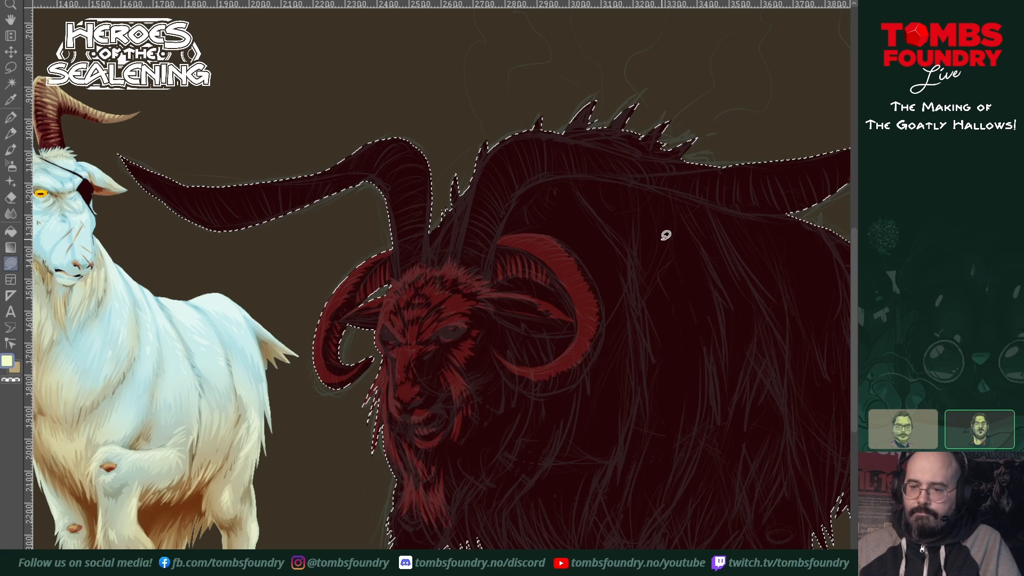
Step: Fill a jagged-edged brighter red band along the upper side of the near sweeping horn, from its base to its tip
left_click_drag(615, 330, 613, 334)
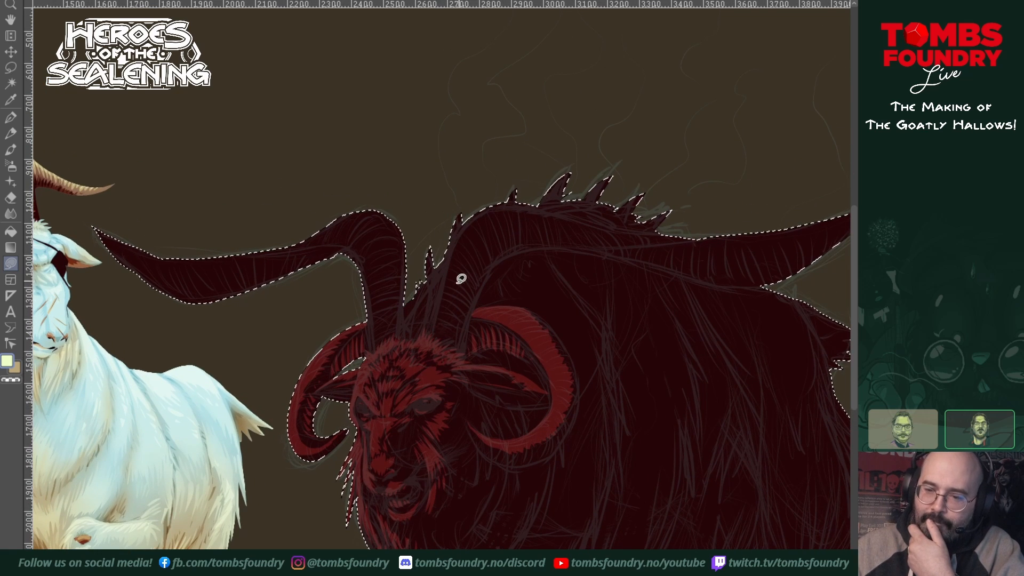
left_click(426, 346)
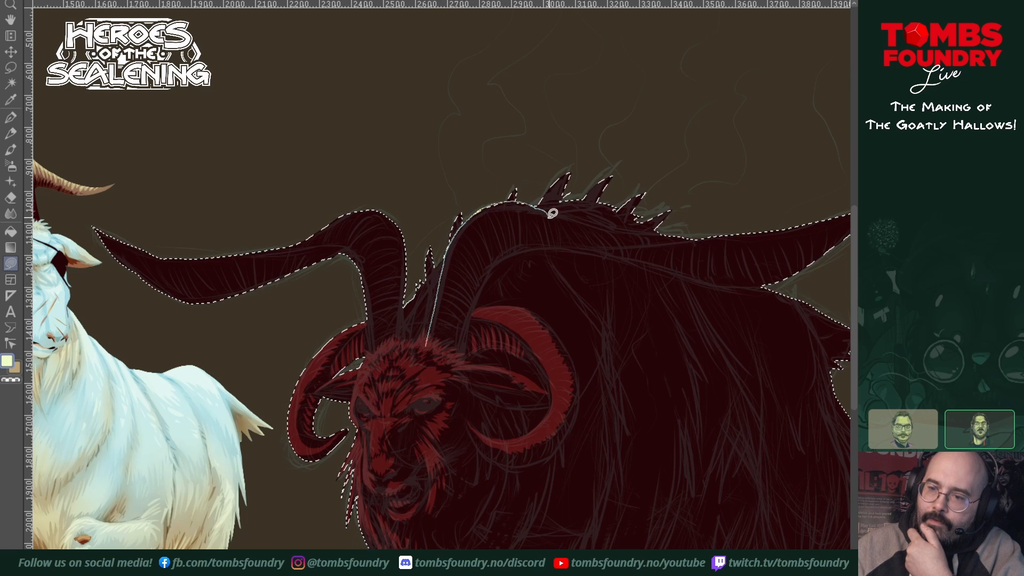
left_click_drag(512, 219, 483, 237)
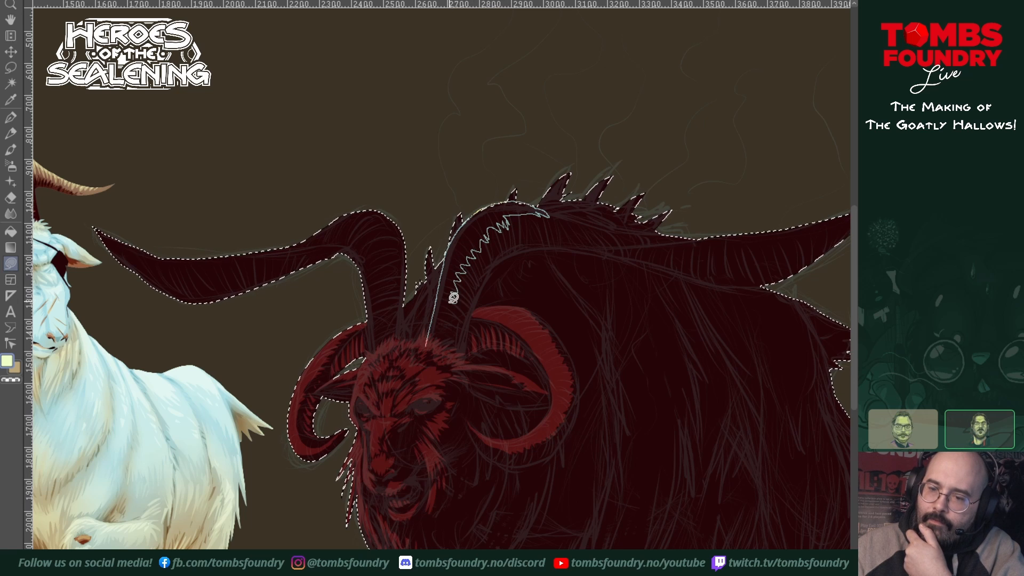
left_click_drag(451, 328, 426, 346)
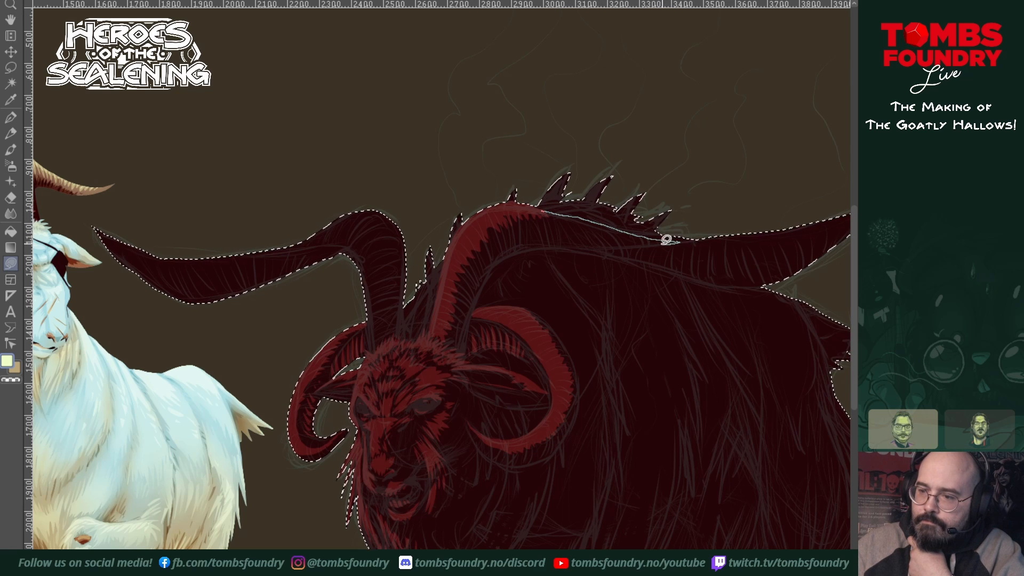
left_click_drag(622, 241, 558, 215)
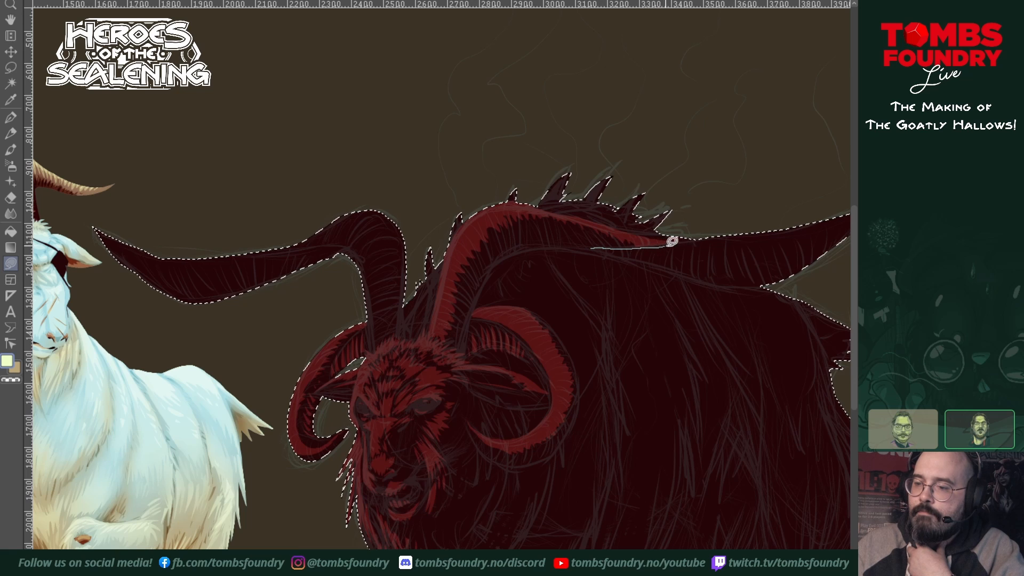
mouse_move(783, 214)
left_mouse_down()
mouse_move(820, 200)
mouse_move(794, 238)
mouse_move(711, 249)
left_mouse_up()
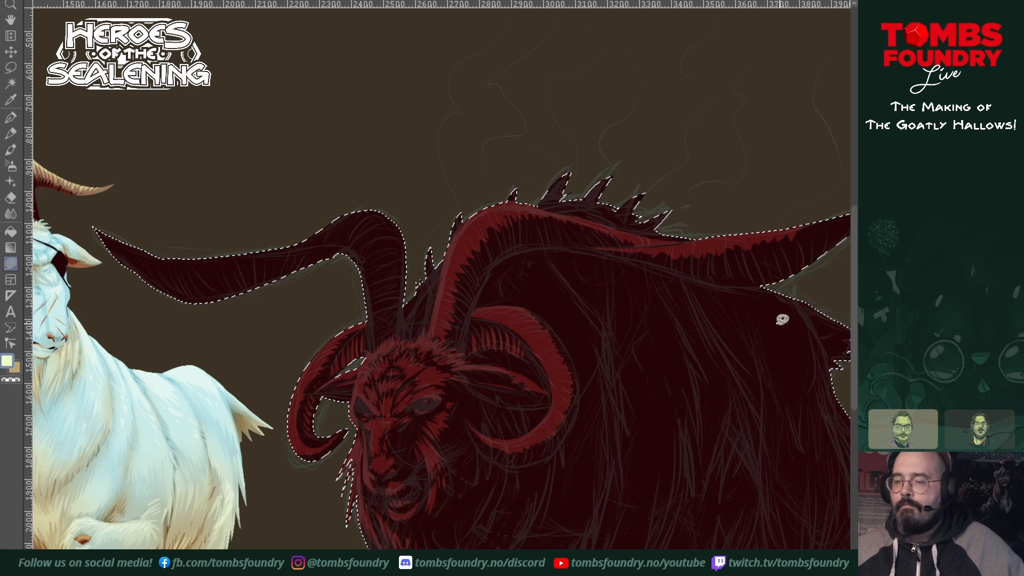
left_click_drag(754, 332, 525, 382)
mouse_move(576, 275)
left_mouse_down()
mouse_move(611, 274)
mouse_move(641, 242)
mouse_move(551, 275)
mouse_move(641, 248)
mouse_move(620, 279)
mouse_move(695, 229)
left_mouse_up()
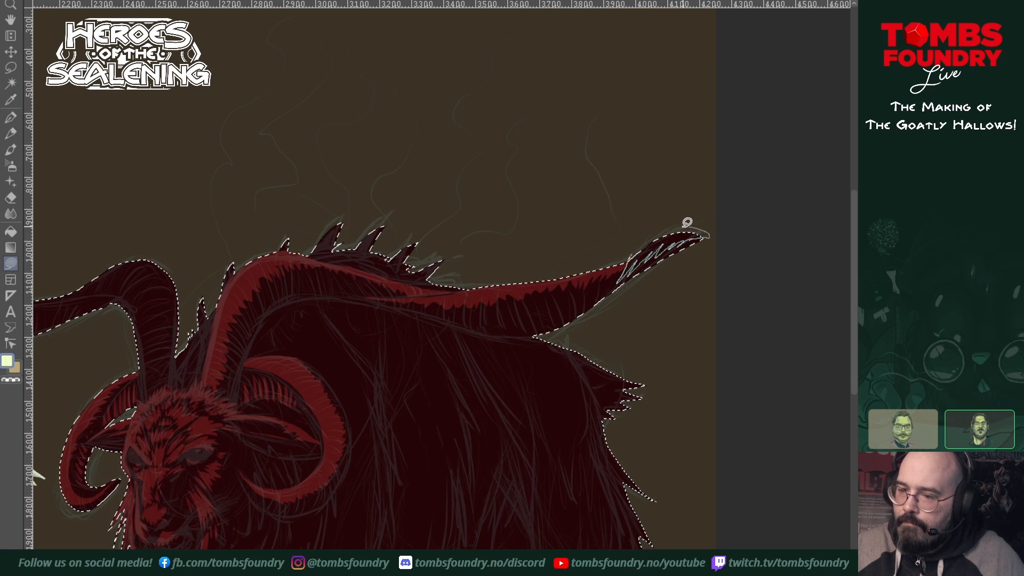
Step: Fill the far sweeping horn's arch in brighter red with a jagged lower edge, tapering along its upper side
left_click_drag(633, 331, 740, 346)
left_click_drag(631, 370, 721, 370)
left_click_drag(649, 391, 671, 384)
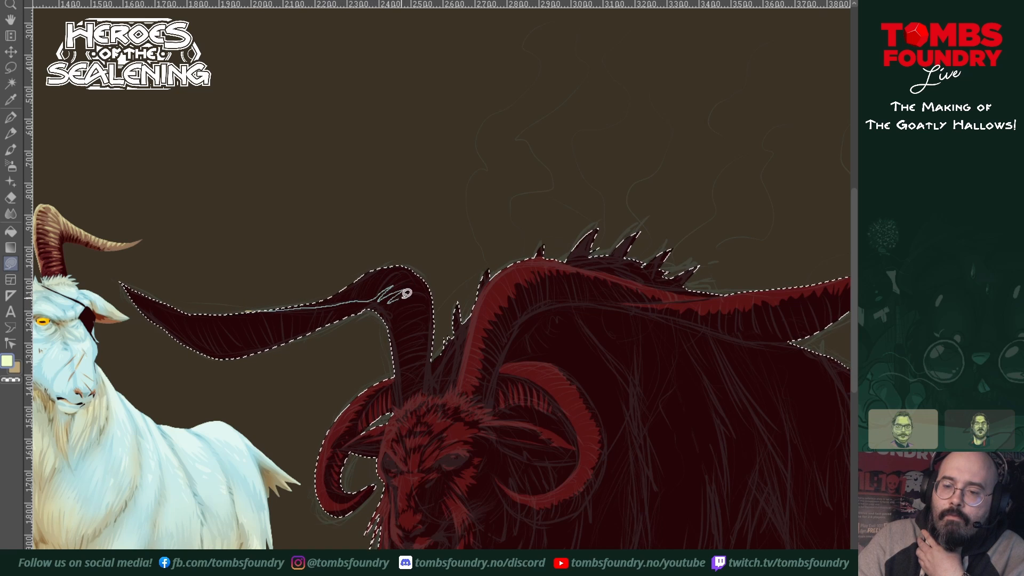
mouse_move(403, 297)
left_mouse_down()
mouse_move(423, 323)
mouse_move(321, 257)
mouse_move(286, 290)
left_mouse_up()
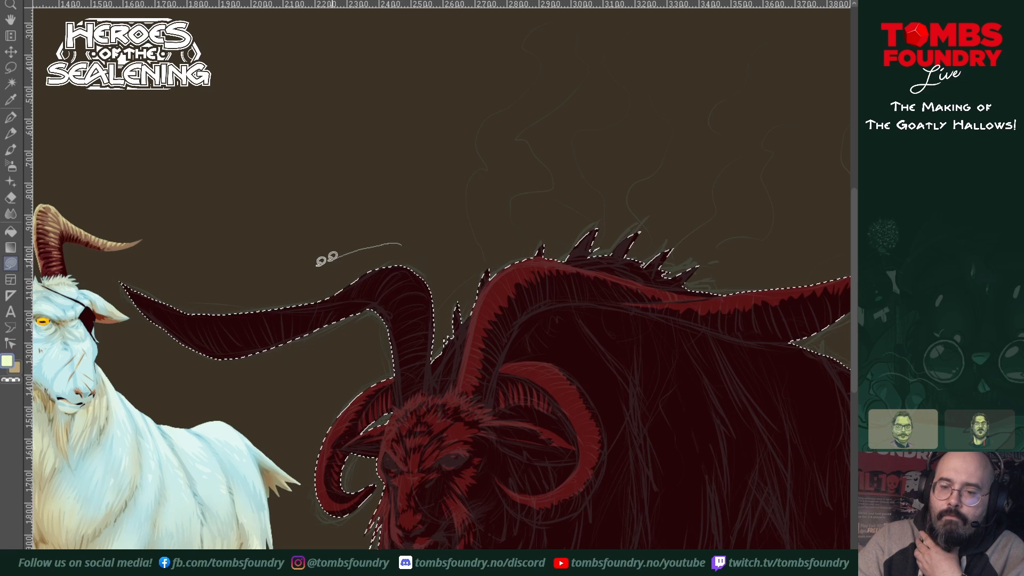
mouse_move(323, 260)
left_mouse_down()
mouse_move(263, 304)
mouse_move(320, 302)
left_mouse_up()
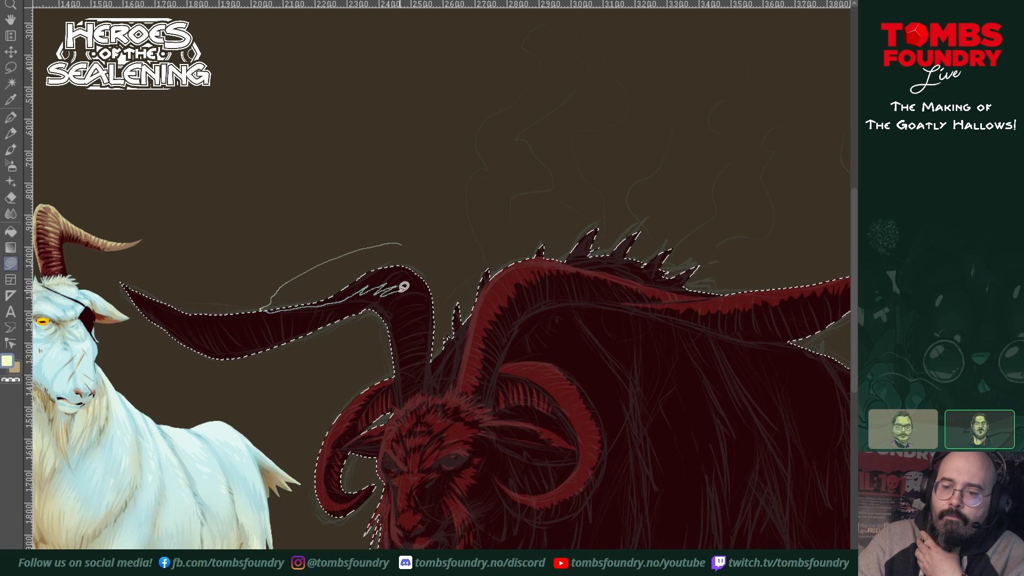
mouse_move(401, 300)
left_mouse_down()
mouse_move(426, 334)
mouse_move(408, 346)
left_mouse_up()
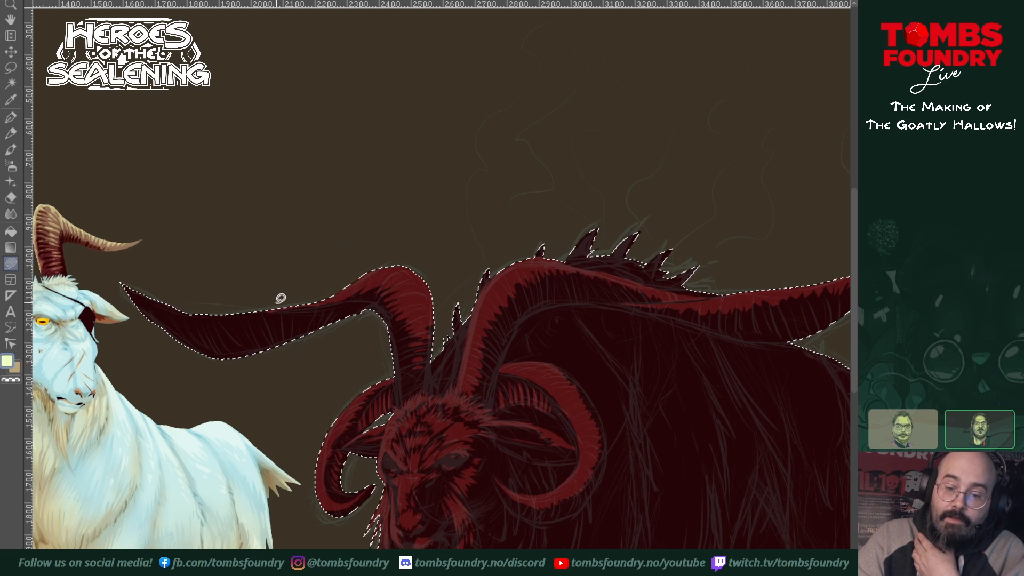
mouse_move(280, 310)
left_mouse_down()
mouse_move(364, 296)
mouse_move(283, 309)
left_mouse_up()
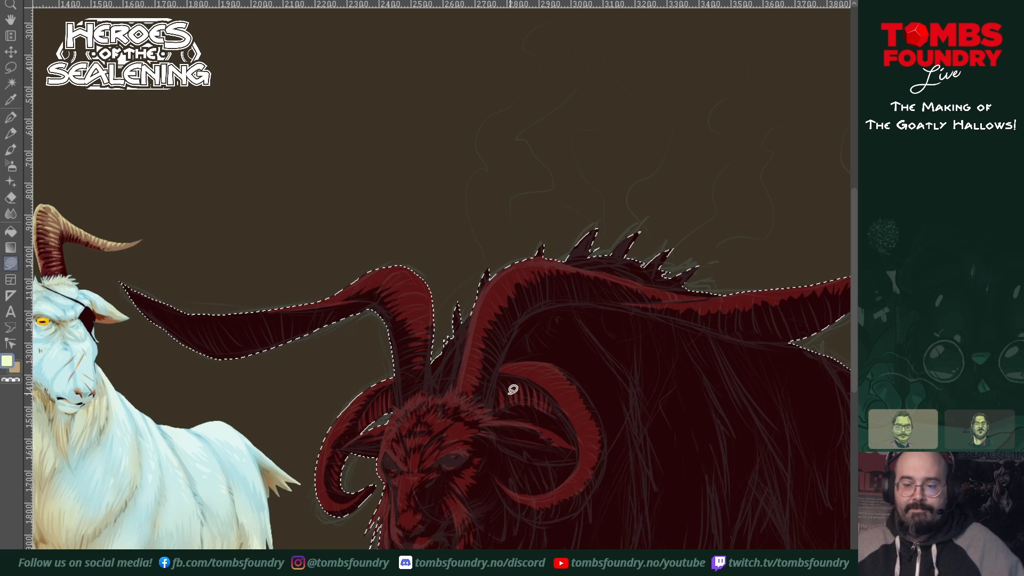
Step: Add brighter red tufts to the neck fur between the two sweeping horns
left_click_drag(469, 464, 495, 476)
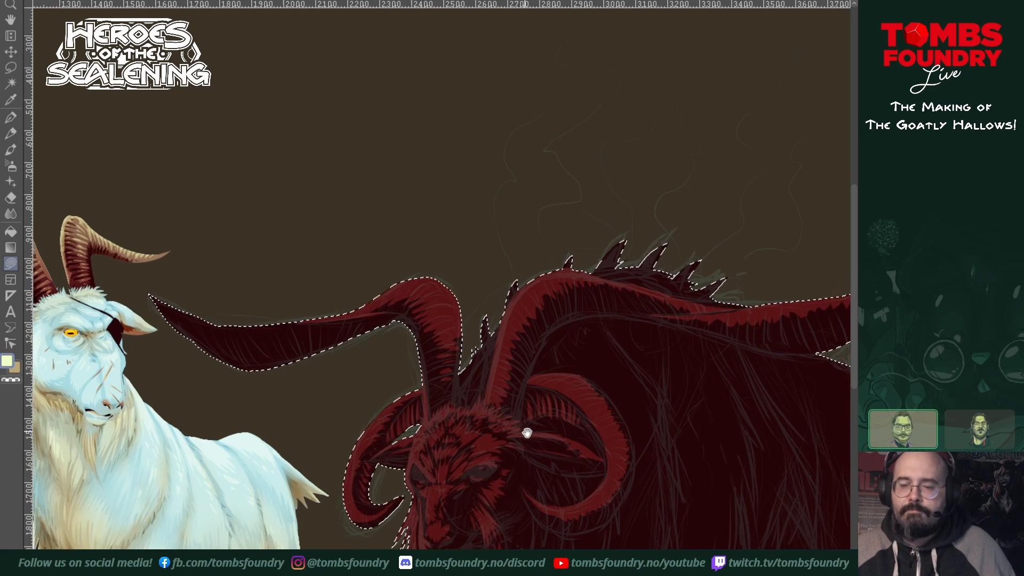
left_click_drag(526, 430, 615, 466)
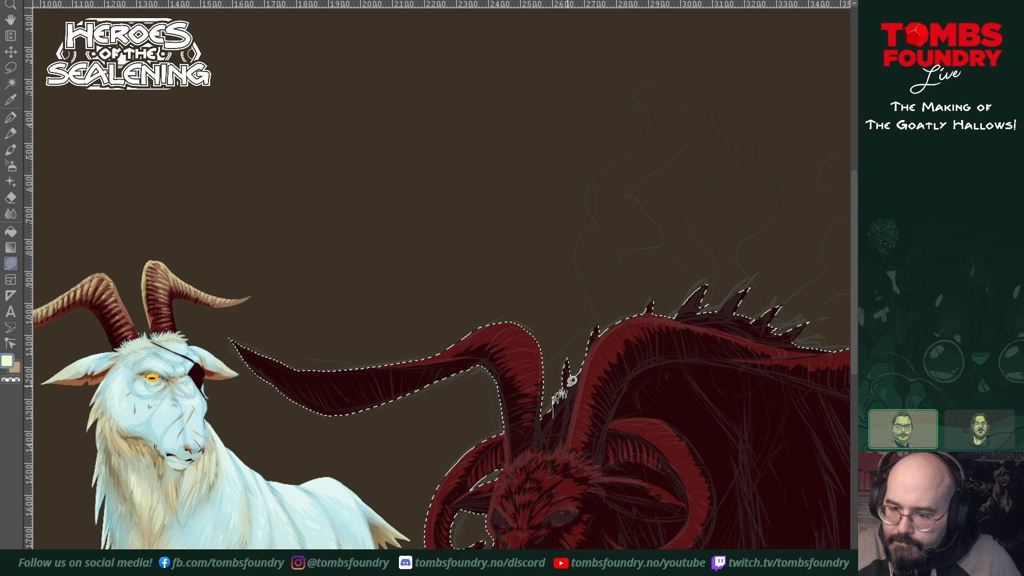
left_click_drag(574, 392, 566, 408)
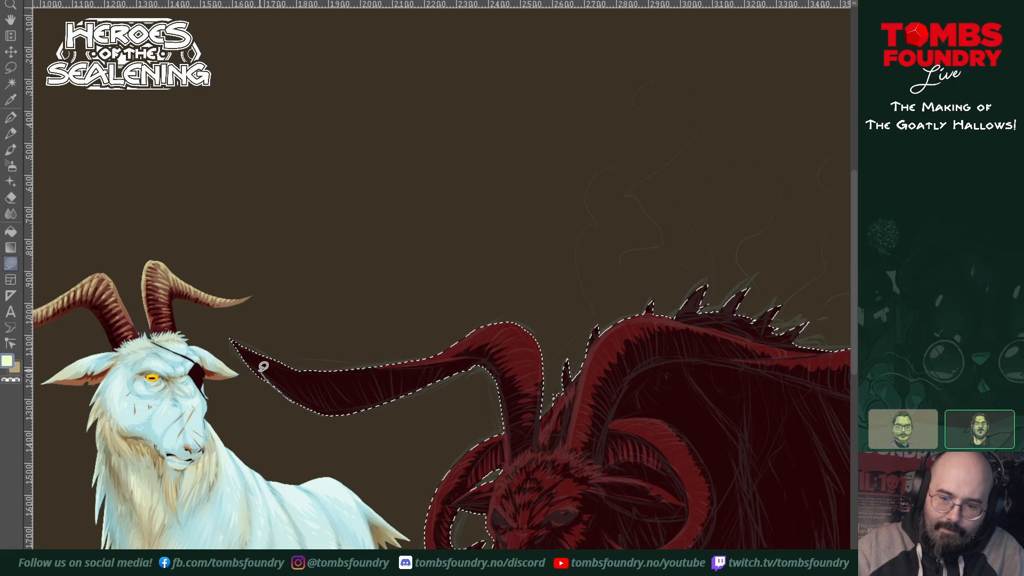
Step: Fill the outer tip of the far sweeping horn with a jagged brighter red patch and extend it along the upper edge
left_click_drag(267, 359, 329, 396)
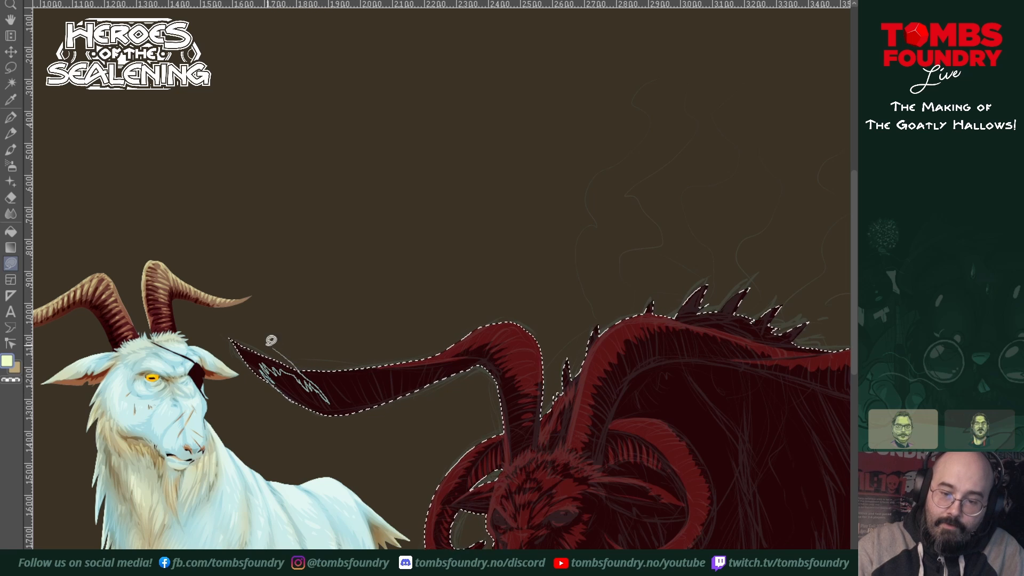
key("Return")
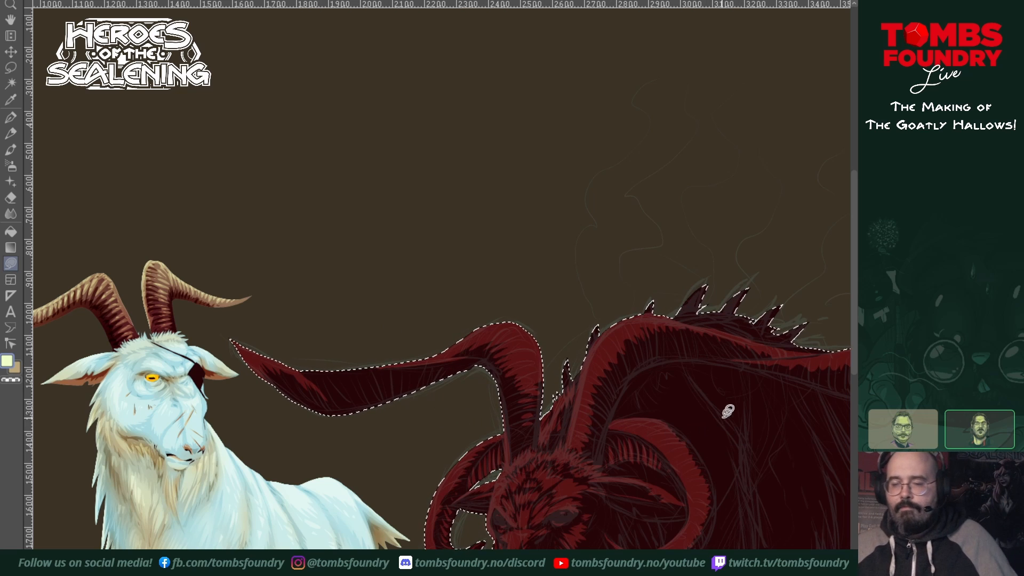
left_click_drag(758, 415, 670, 438)
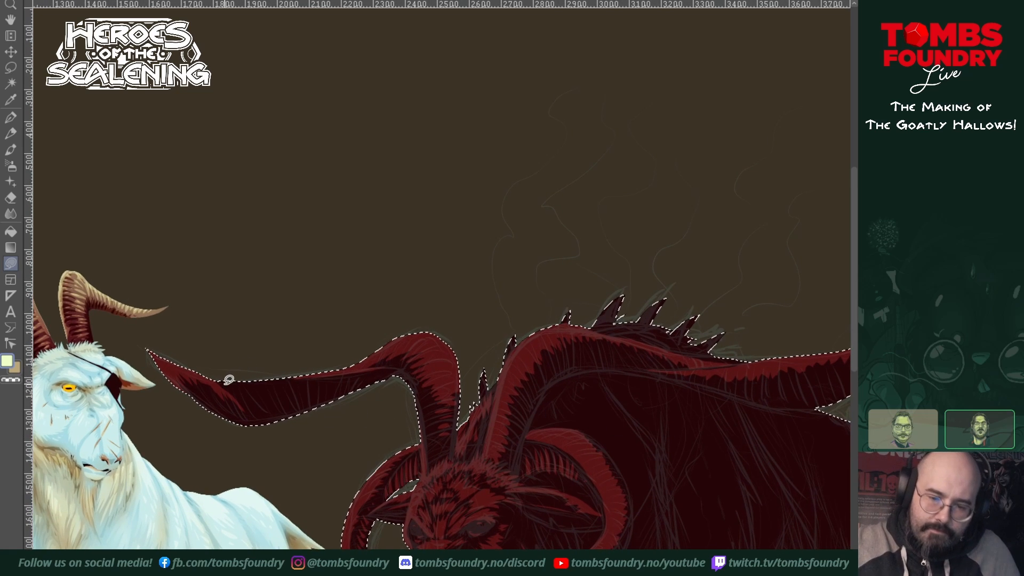
mouse_move(217, 380)
left_mouse_down()
mouse_move(333, 372)
mouse_move(250, 367)
mouse_move(215, 382)
left_mouse_up()
mouse_move(760, 524)
left_mouse_down()
mouse_move(614, 278)
mouse_move(601, 236)
mouse_move(685, 256)
mouse_move(692, 281)
left_mouse_up()
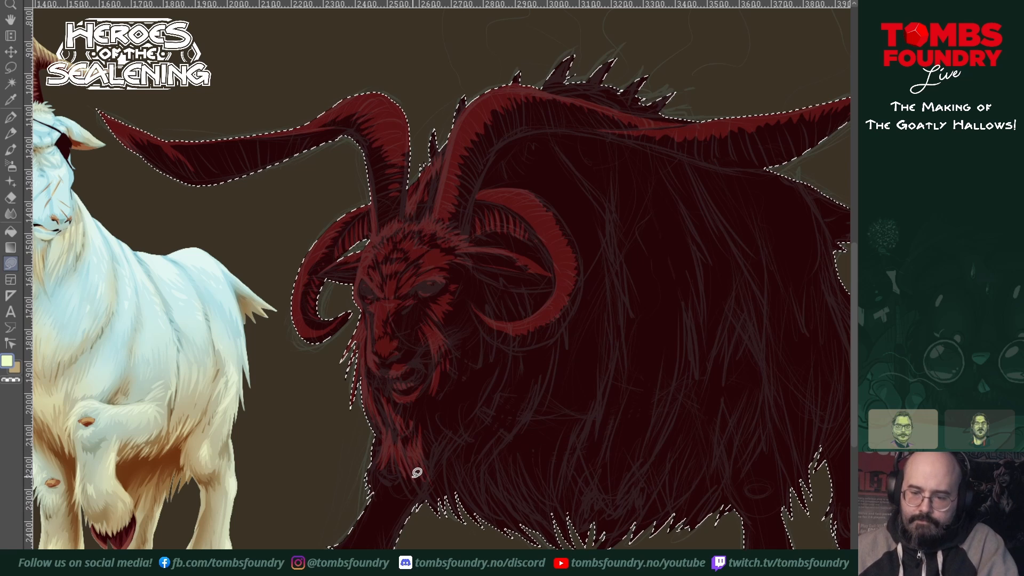
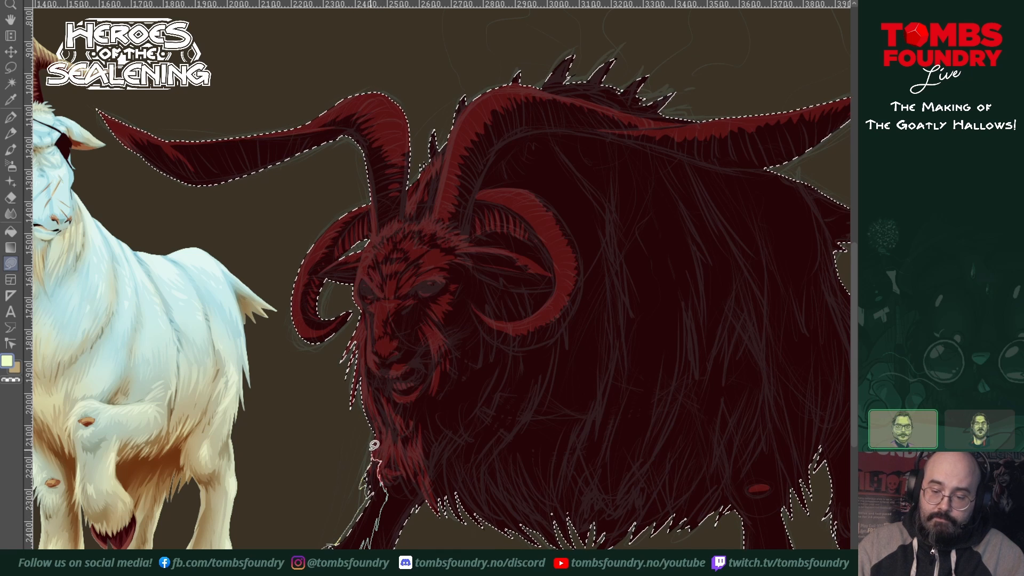
Step: Fill the front edge of the leading foreleg in brighter red, from below the beard down toward the hoof
left_click_drag(371, 449, 360, 458)
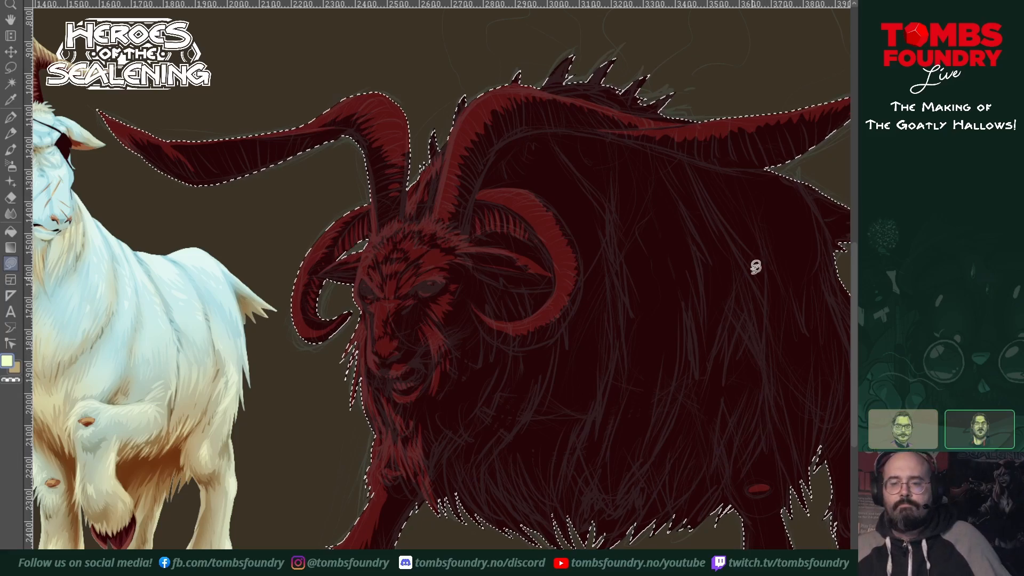
left_click_drag(708, 400, 655, 416)
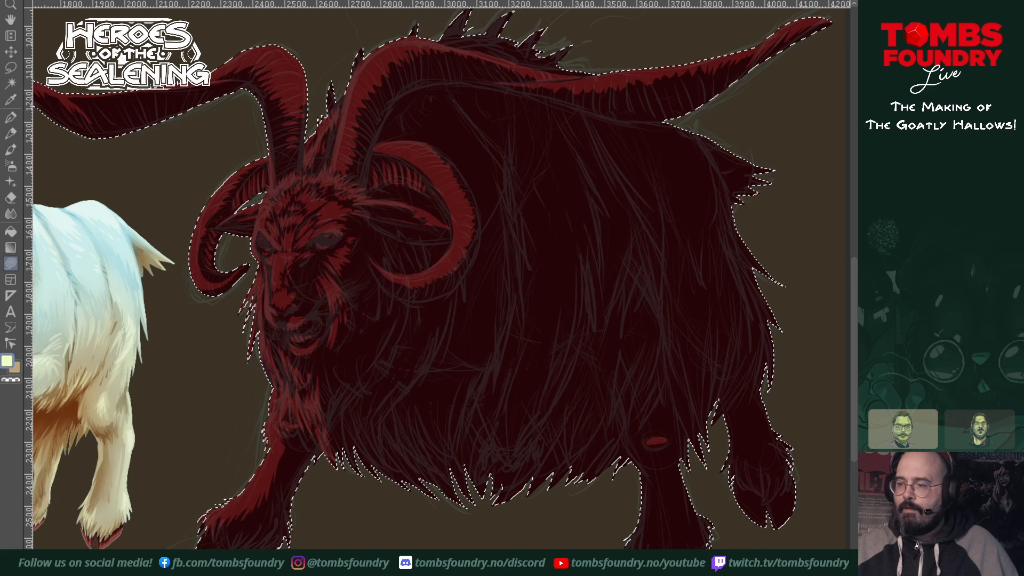
left_click(857, 329)
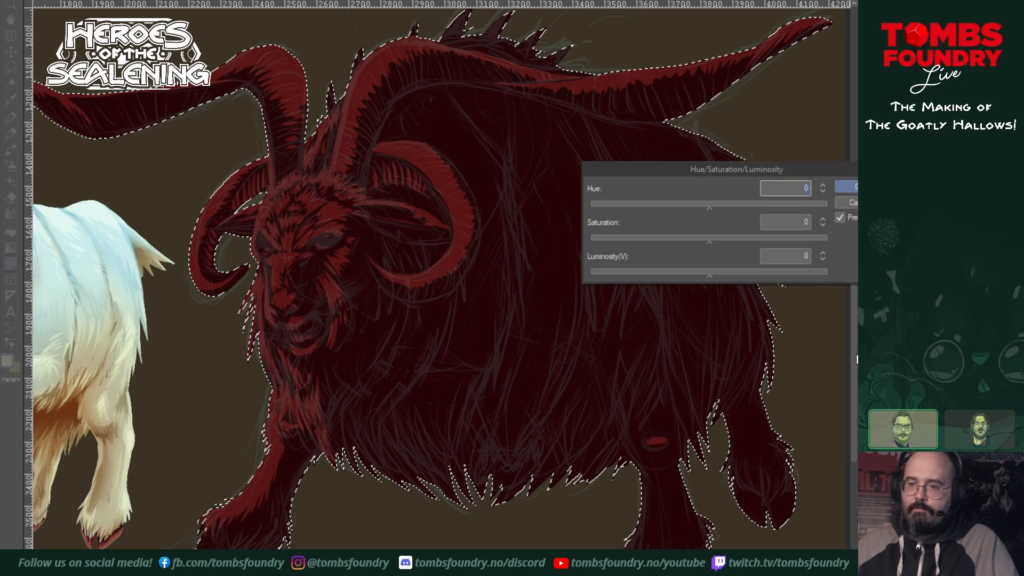
left_click_drag(707, 209, 760, 210)
left_click(859, 202)
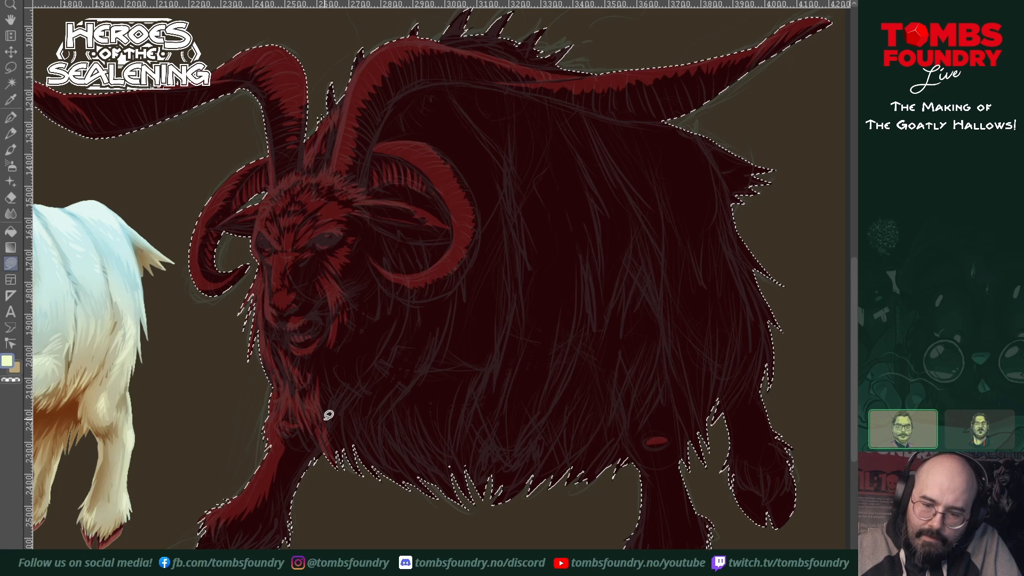
Step: Fill a pointed brighter red tuft along the beard's inner edge, replacing the wrongly coloured cream attempt
left_click_drag(335, 440, 327, 409)
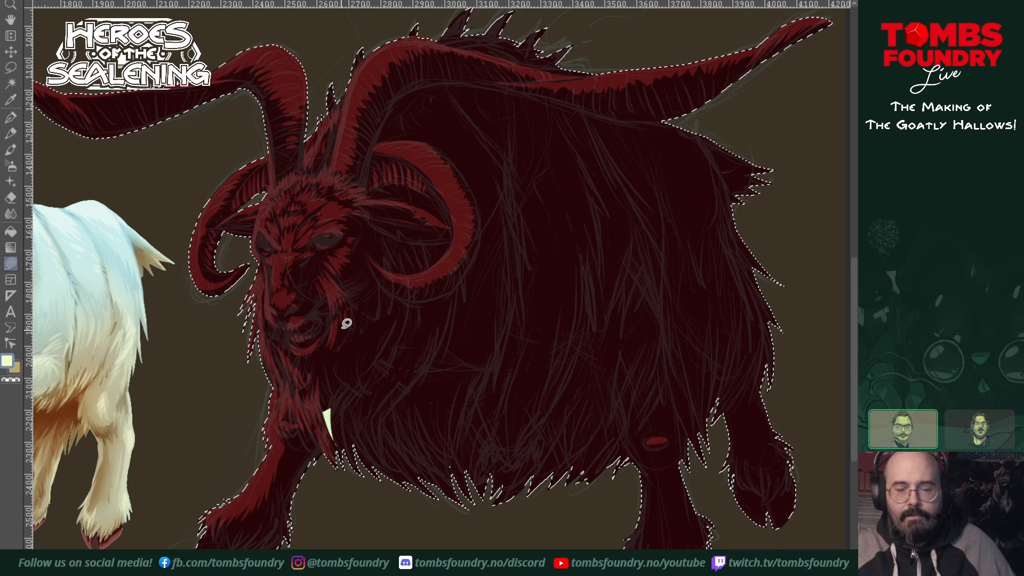
key("ctrl+z")
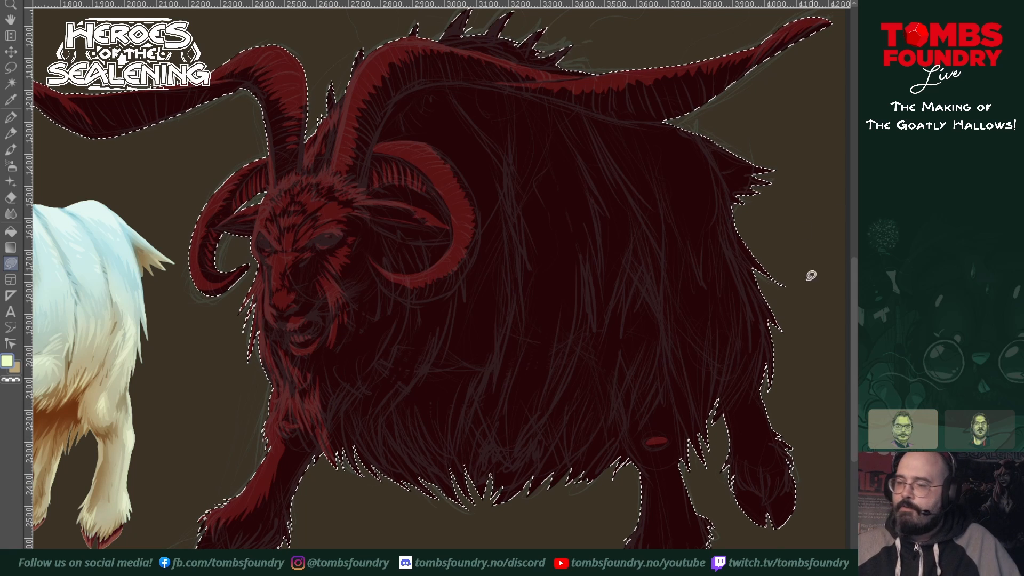
left_click_drag(323, 399, 332, 439)
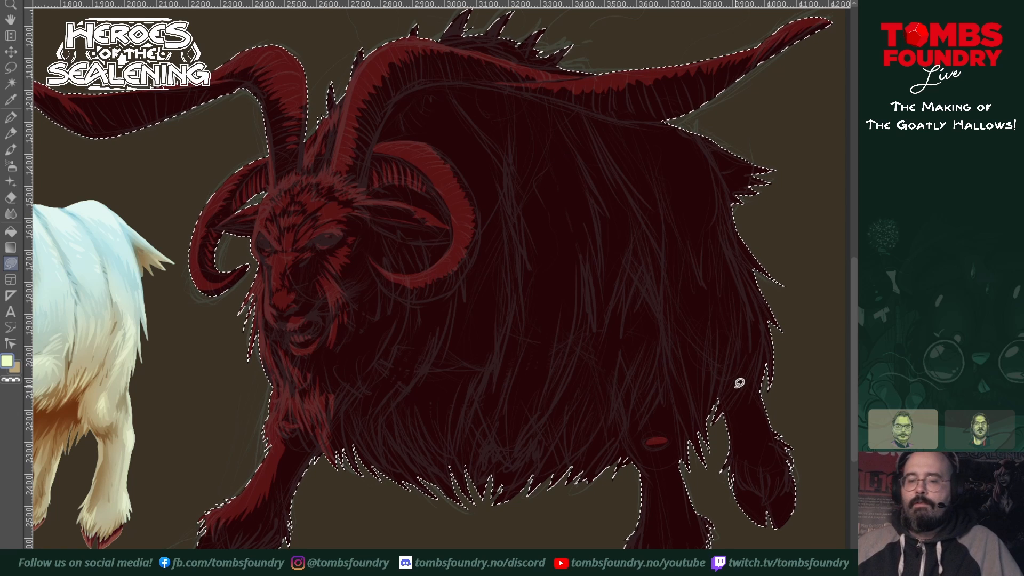
Step: Fill streaked brighter red patches on the lower legs and hooves, including the edges of the rear hoof
left_click_drag(687, 412, 626, 382)
mouse_move(579, 436)
left_mouse_down()
mouse_move(585, 520)
mouse_move(587, 510)
mouse_move(591, 533)
mouse_move(599, 530)
mouse_move(576, 521)
mouse_move(572, 546)
mouse_move(560, 524)
mouse_move(581, 431)
left_mouse_up()
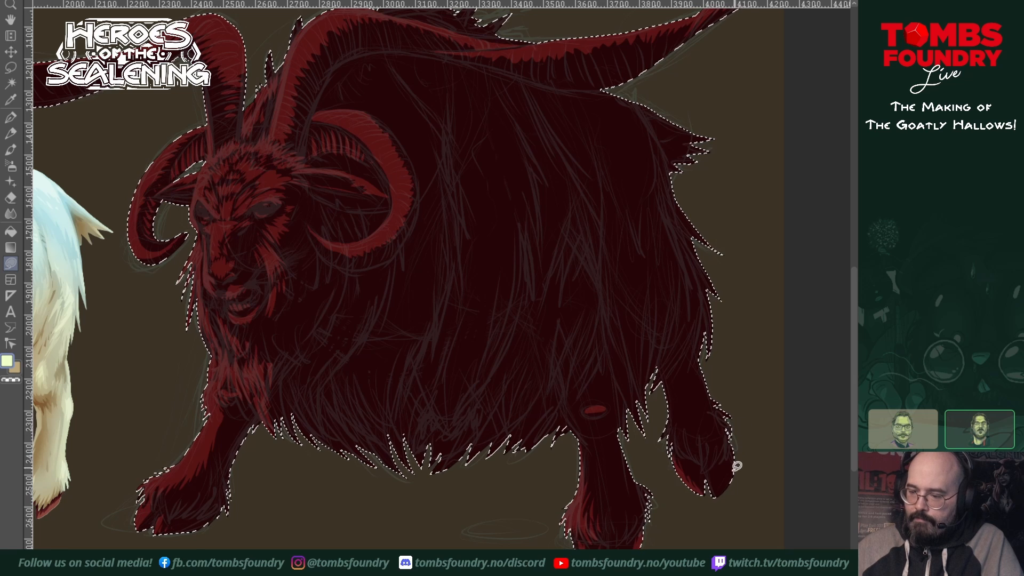
left_click_drag(716, 497, 721, 478)
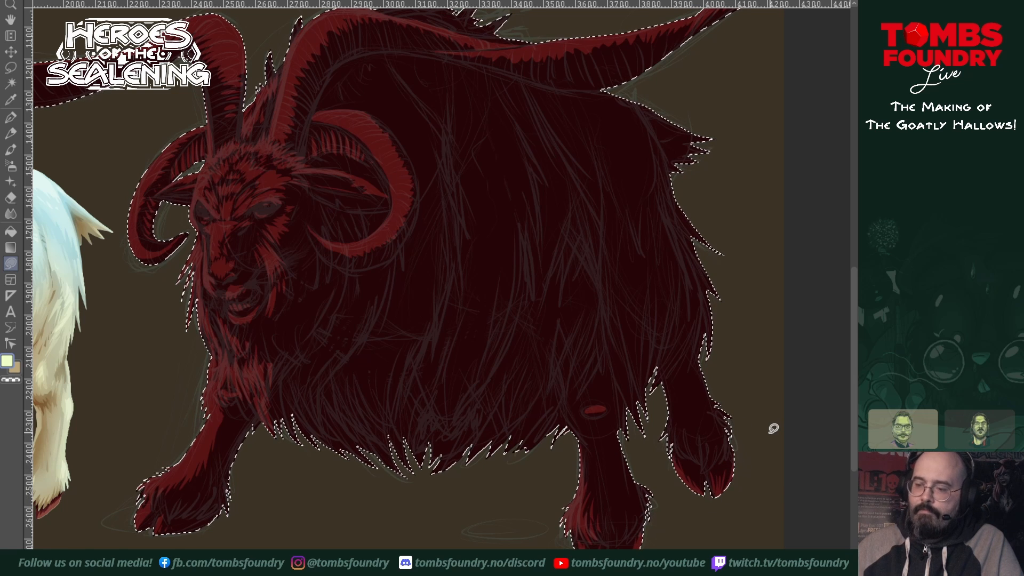
Step: Fill brighter red highlights among the spiky tufts along the back, plus a jagged fur patch below the near sweeping horn
mouse_move(671, 311)
left_mouse_down()
mouse_move(676, 414)
mouse_move(693, 377)
mouse_move(674, 381)
left_mouse_up()
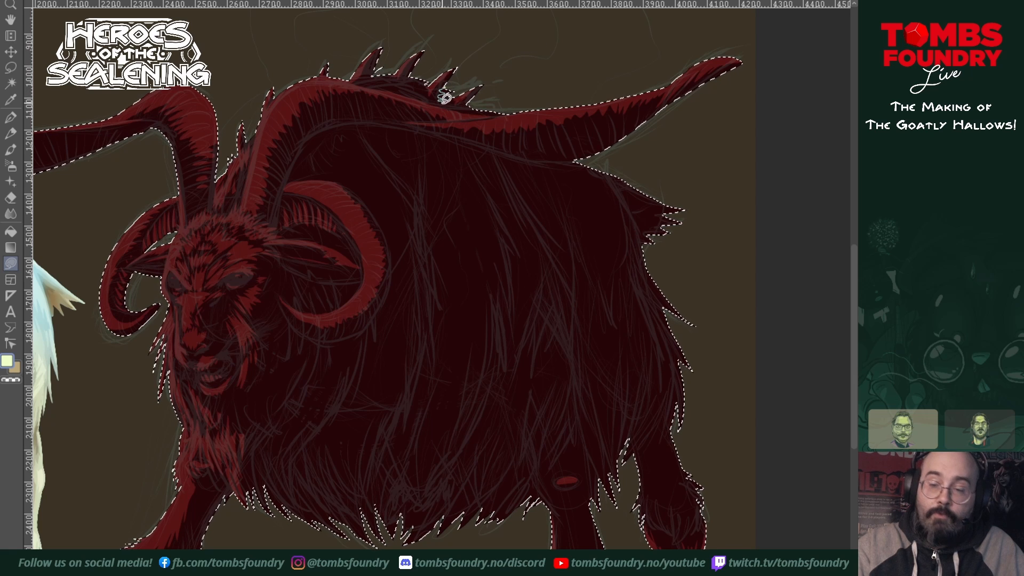
left_click_drag(457, 99, 460, 92)
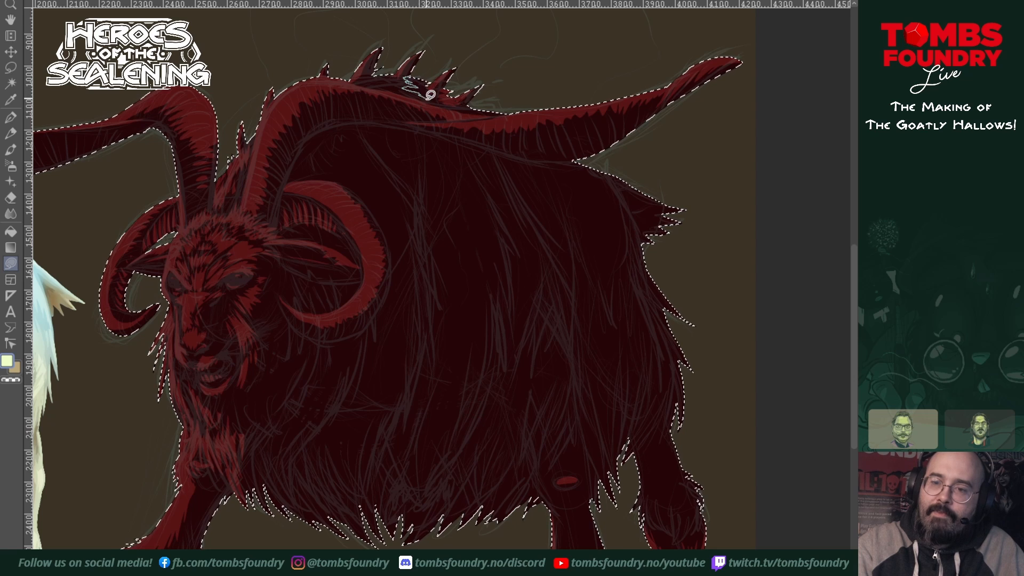
left_click_drag(430, 83, 423, 74)
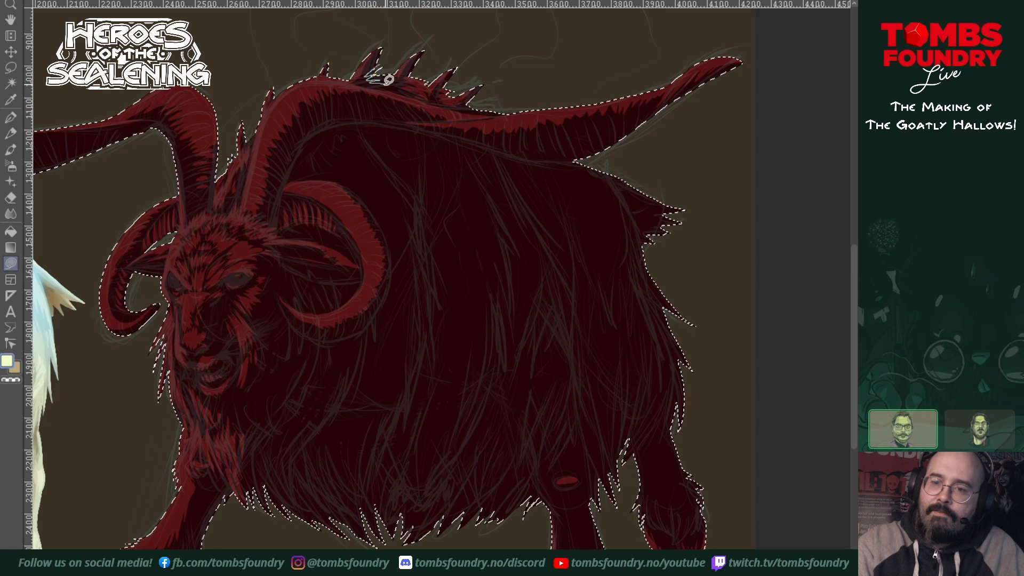
left_click_drag(388, 80, 391, 77)
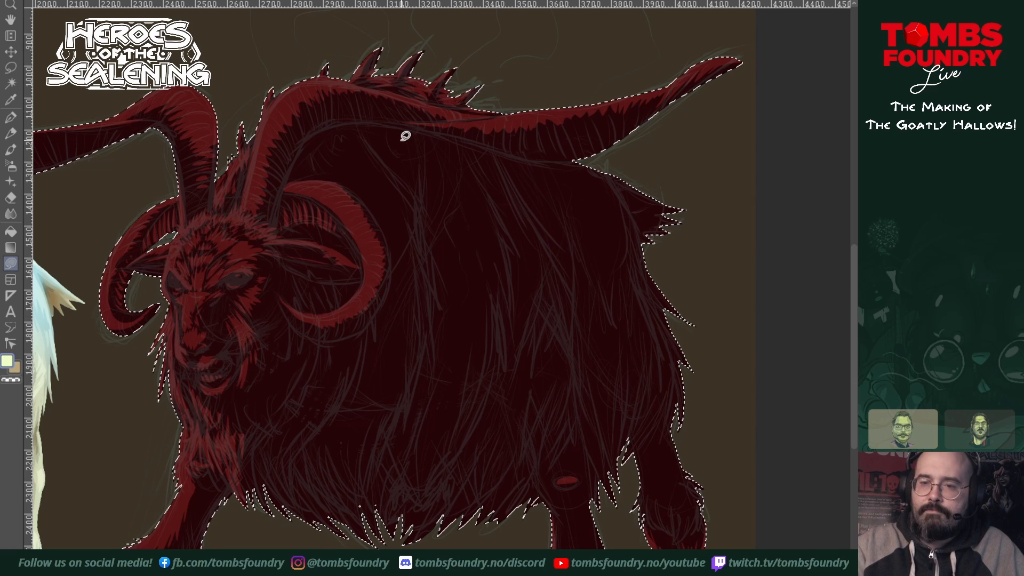
mouse_move(461, 144)
left_mouse_down()
mouse_move(421, 138)
mouse_move(432, 217)
mouse_move(444, 232)
mouse_move(446, 223)
mouse_move(472, 283)
mouse_move(464, 249)
mouse_move(488, 304)
mouse_move(492, 253)
mouse_move(501, 280)
mouse_move(503, 224)
mouse_move(482, 187)
mouse_move(475, 235)
mouse_move(455, 213)
mouse_move(451, 192)
mouse_move(468, 197)
mouse_move(464, 145)
mouse_move(529, 238)
mouse_move(472, 137)
left_mouse_up()
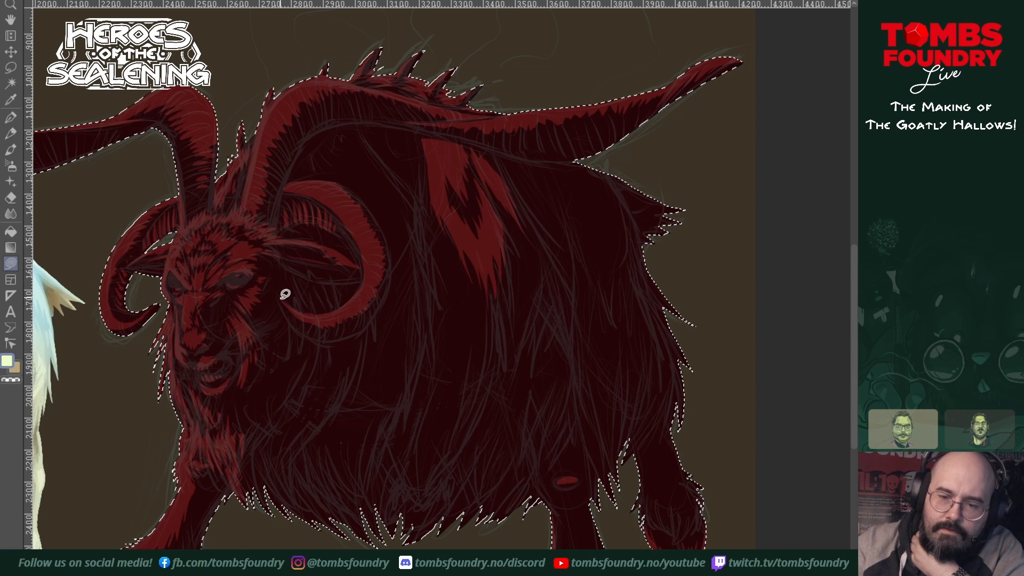
Step: Refine the curled horn's lower tip and add brighter red hatching and a thin rim along the near sweeping horn's underside
mouse_move(280, 298)
left_mouse_down()
mouse_move(304, 335)
mouse_move(281, 297)
left_mouse_up()
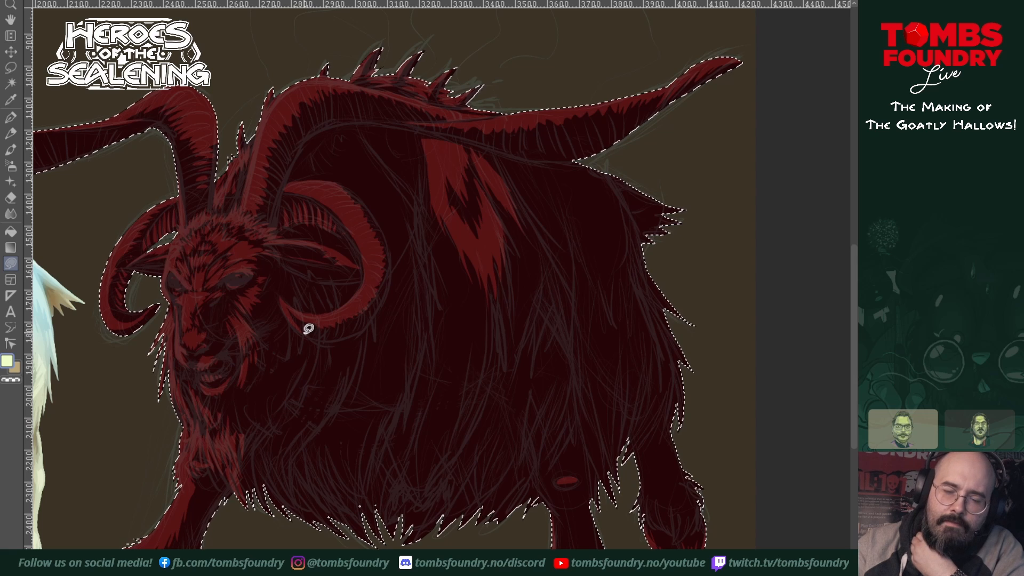
left_click_drag(305, 334, 310, 328)
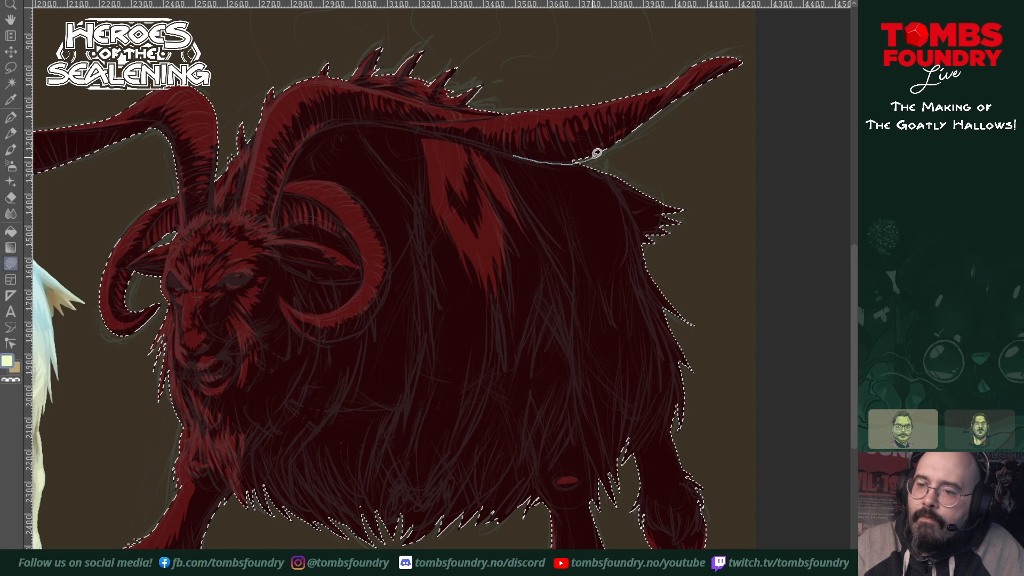
left_click_drag(592, 158, 608, 146)
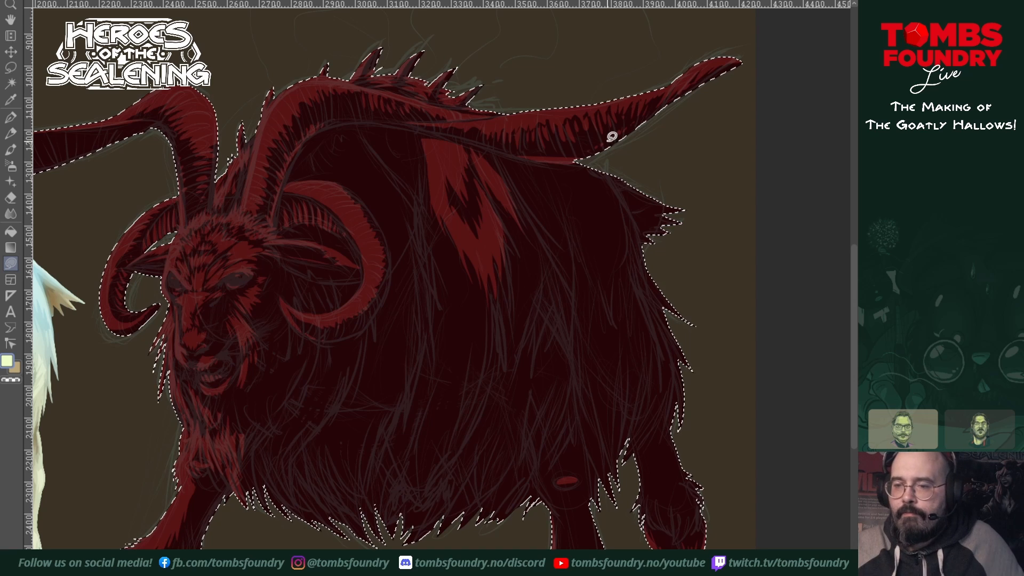
key("ctrl+z")
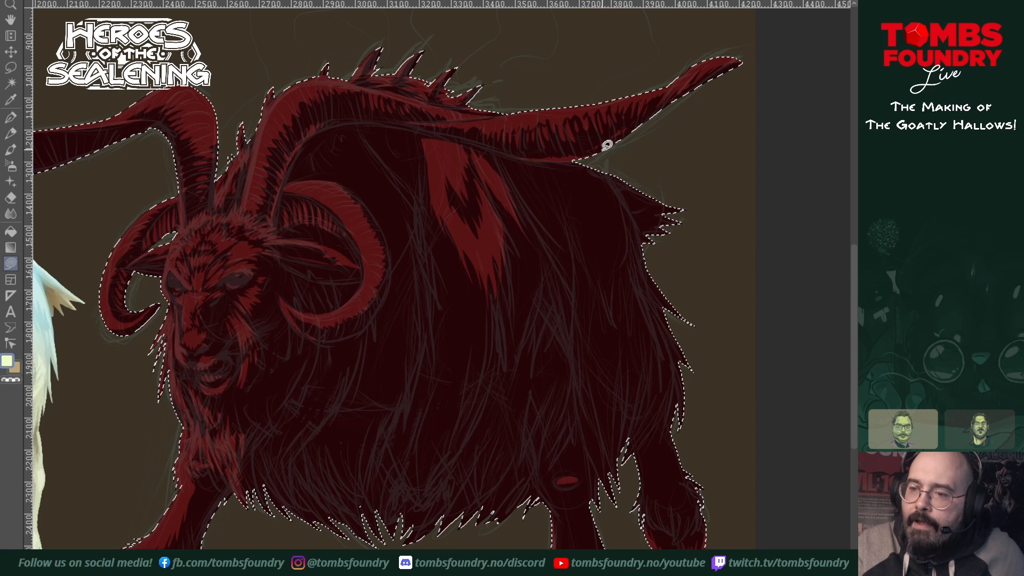
left_click_drag(616, 307, 649, 362)
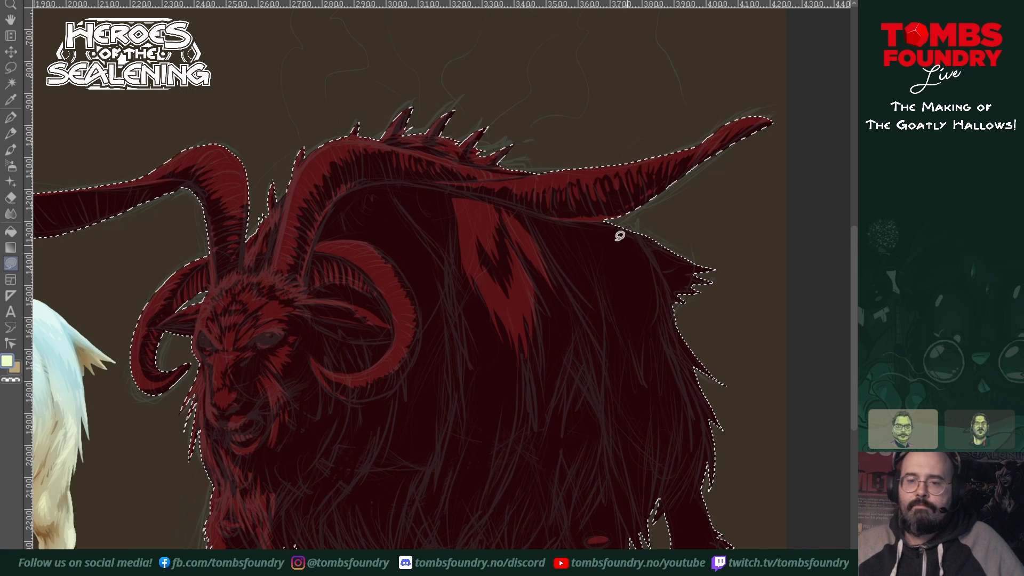
mouse_move(379, 170)
left_mouse_down()
mouse_move(366, 178)
mouse_move(384, 175)
left_mouse_up()
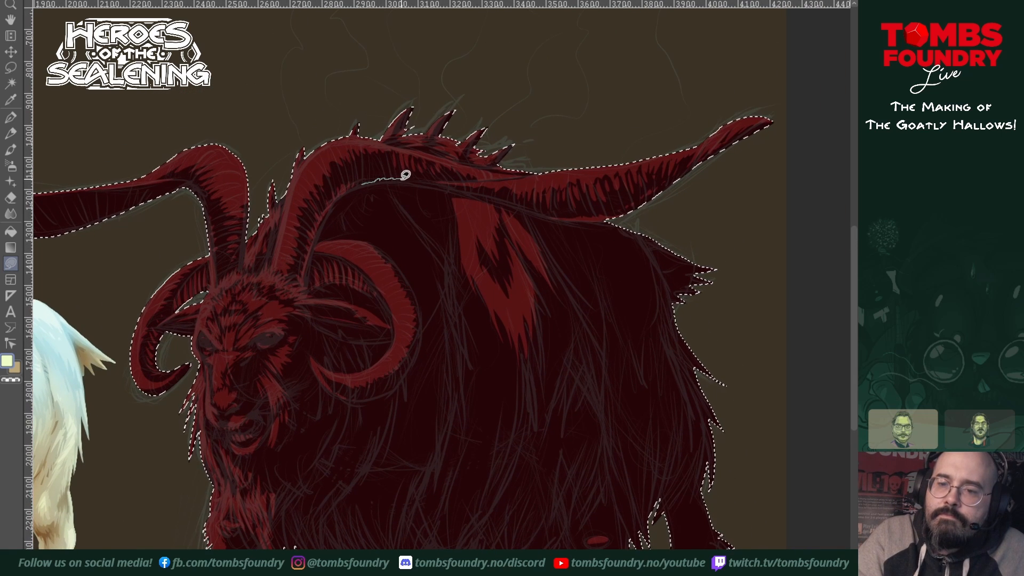
left_click_drag(454, 183, 368, 182)
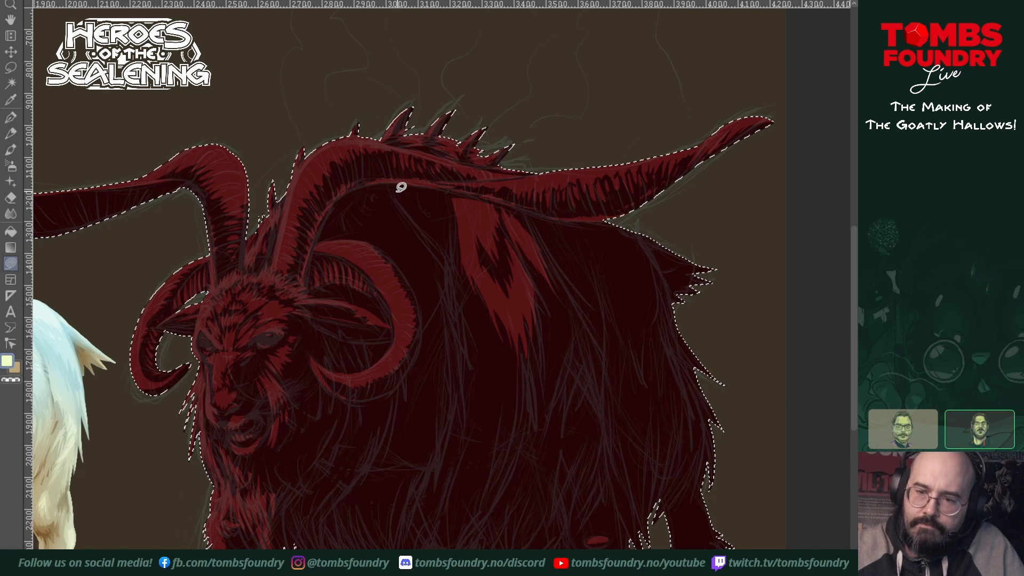
Step: Fill the neck and shoulder fur under the near horn's arch in brighter red, ending in jagged tufts beside the curled horn
mouse_move(394, 186)
left_mouse_down()
mouse_move(444, 244)
mouse_move(440, 227)
mouse_move(452, 263)
mouse_move(445, 192)
mouse_move(391, 183)
left_mouse_up()
mouse_move(535, 288)
left_mouse_down()
mouse_move(539, 304)
mouse_move(593, 317)
left_mouse_up()
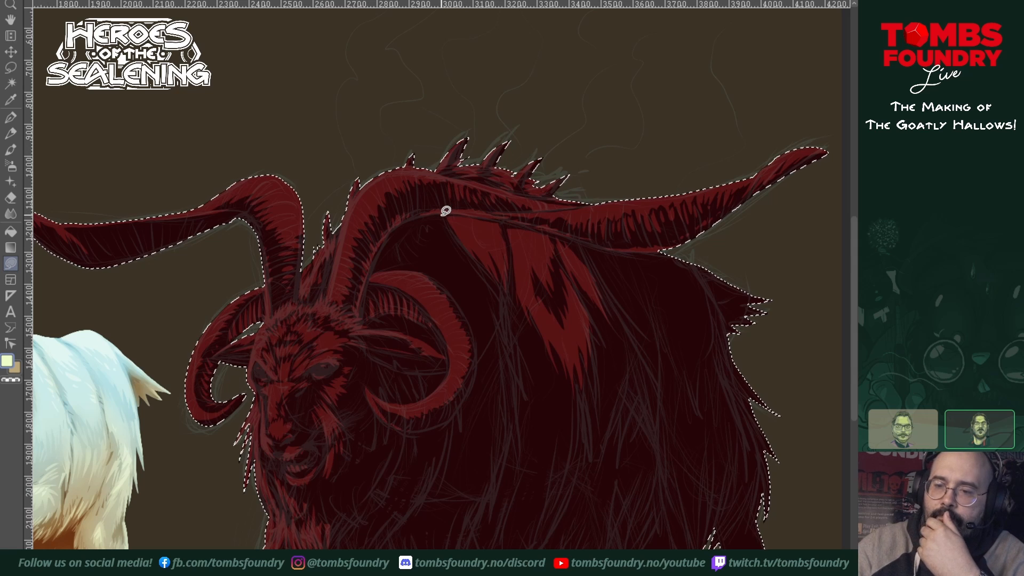
left_click_drag(448, 212, 424, 215)
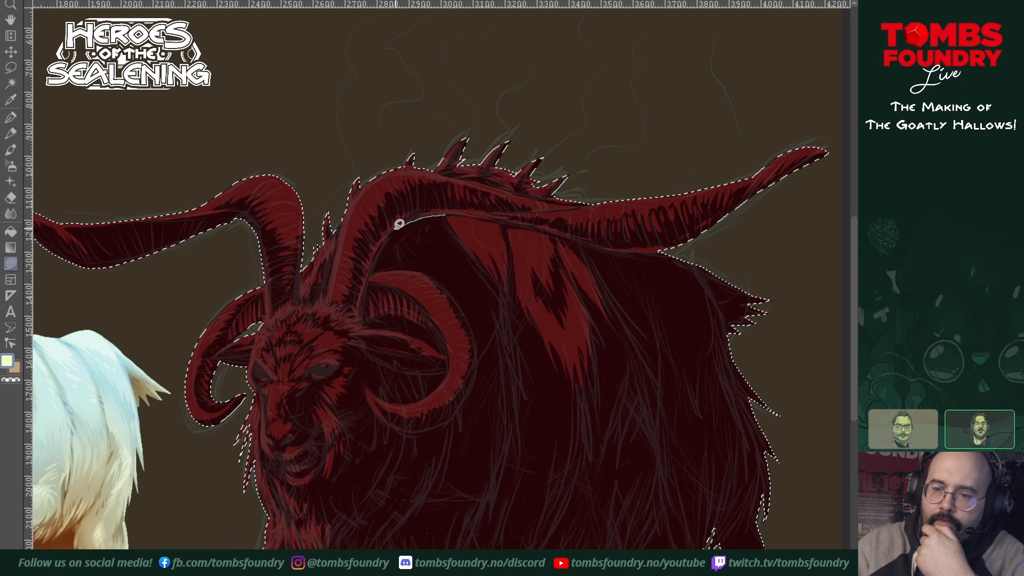
mouse_move(379, 260)
left_mouse_down()
mouse_move(427, 270)
mouse_move(456, 296)
mouse_move(432, 253)
mouse_move(462, 270)
mouse_move(449, 214)
left_mouse_up()
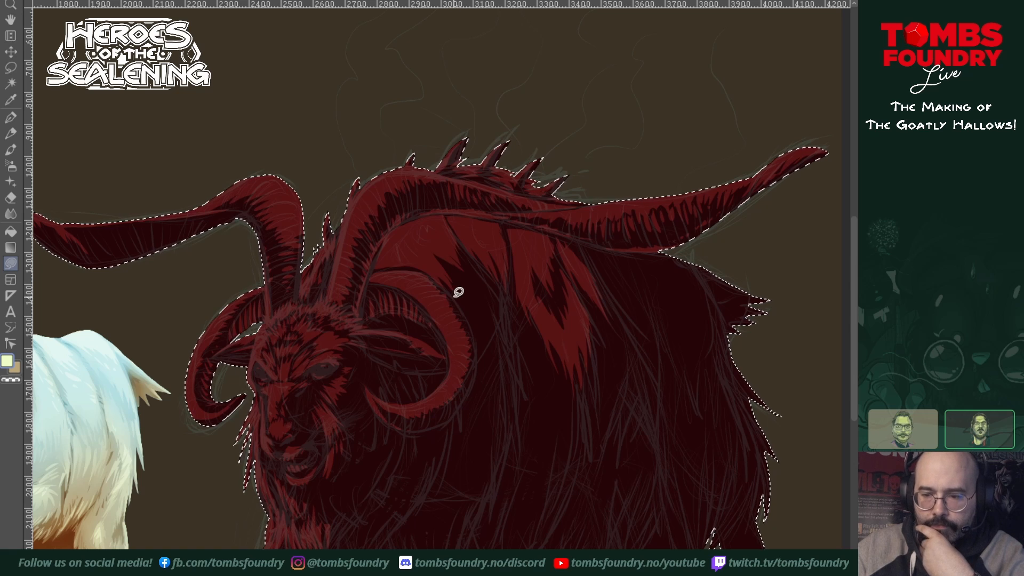
mouse_move(453, 294)
left_mouse_down()
mouse_move(486, 356)
mouse_move(487, 320)
mouse_move(496, 343)
mouse_move(493, 313)
mouse_move(503, 321)
mouse_move(506, 311)
mouse_move(503, 286)
mouse_move(472, 254)
mouse_move(473, 278)
mouse_move(457, 263)
mouse_move(473, 301)
mouse_move(485, 283)
mouse_move(481, 314)
mouse_move(459, 266)
left_mouse_up()
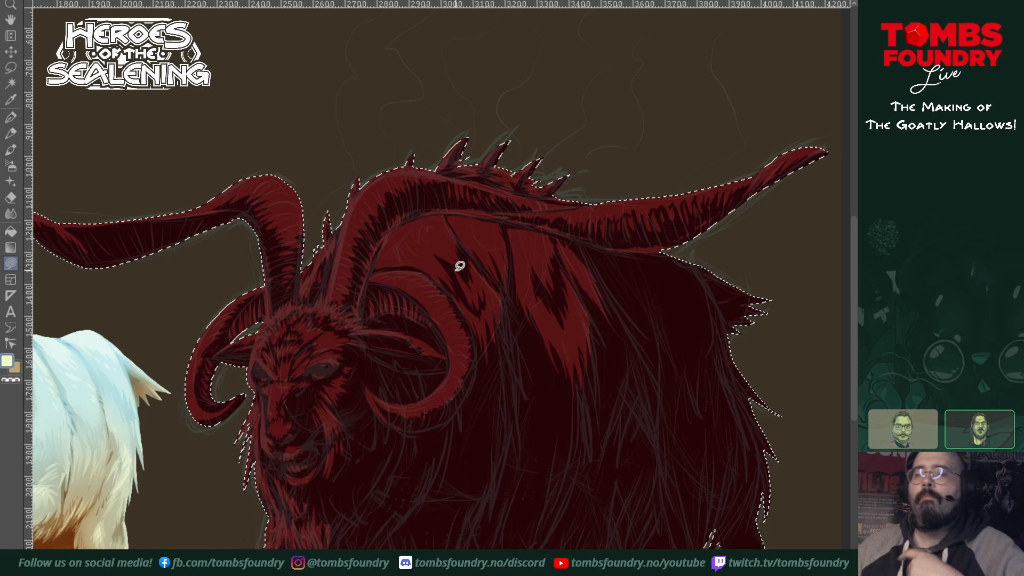
Step: Fill another jagged brighter red fur patch on the back toward the rump, tapering to points down the flank
left_click_drag(579, 449, 526, 452)
left_click_drag(647, 440, 539, 414)
left_click_drag(409, 221, 428, 237)
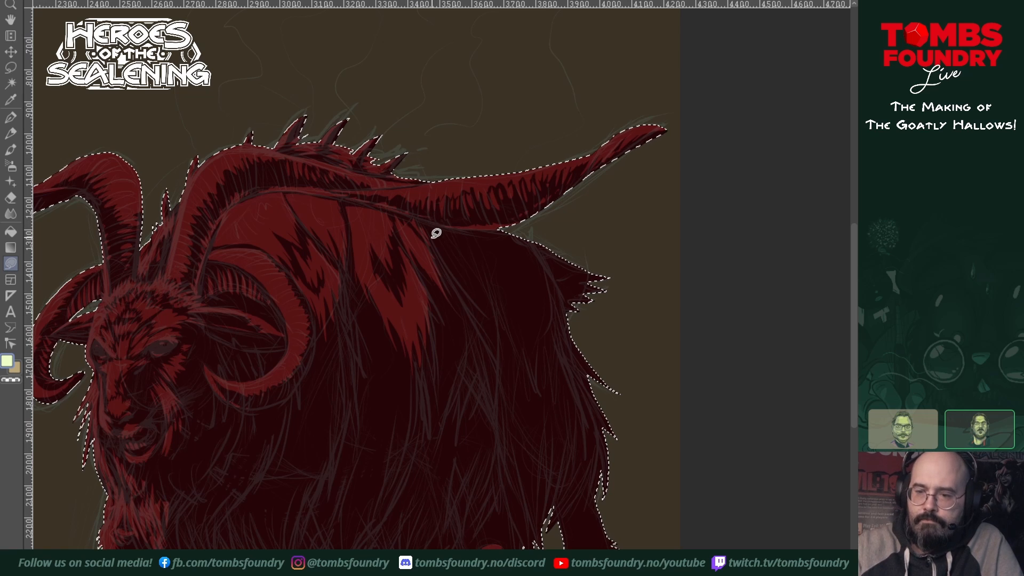
mouse_move(429, 230)
left_mouse_down()
mouse_move(491, 333)
mouse_move(488, 306)
mouse_move(498, 343)
mouse_move(491, 258)
left_mouse_up()
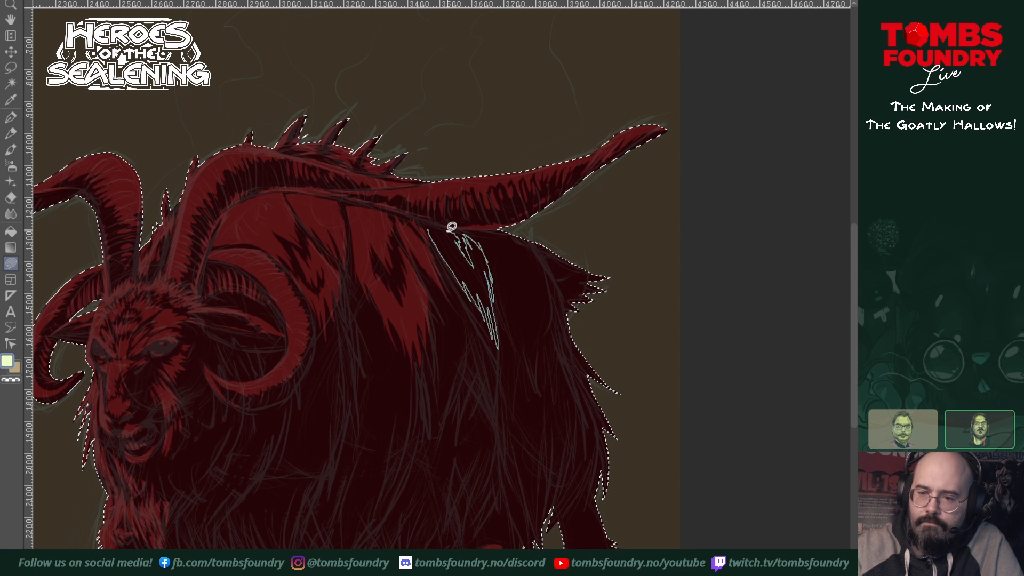
left_click_drag(425, 224, 427, 220)
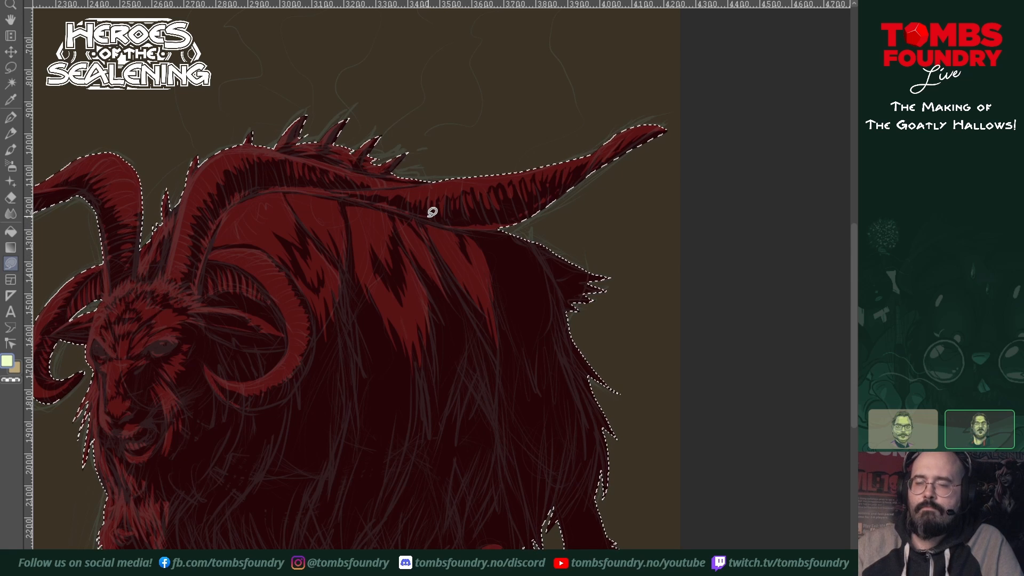
mouse_move(439, 260)
left_mouse_down()
mouse_move(486, 363)
mouse_move(484, 316)
mouse_move(440, 259)
left_mouse_up()
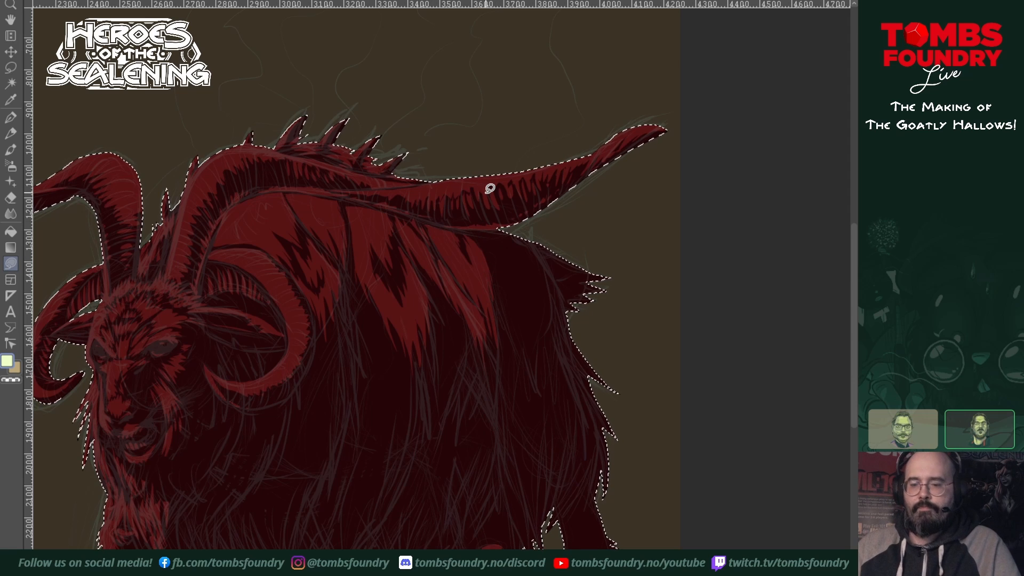
Step: Extend the flank fur downward with long, pointed brighter red streaks below the back patches
left_click_drag(512, 451, 626, 416)
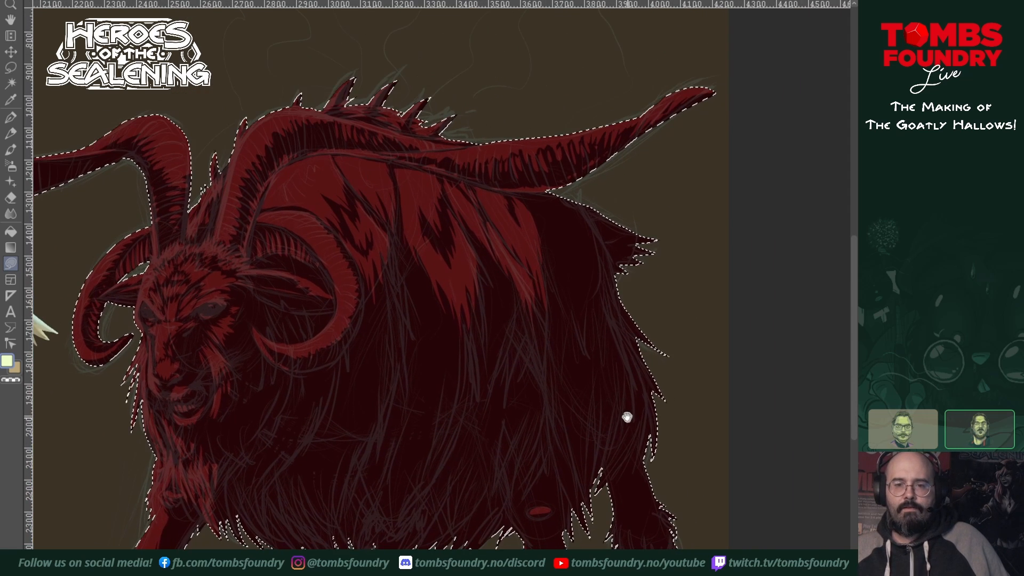
mouse_move(615, 455)
left_mouse_down()
mouse_move(657, 466)
mouse_move(630, 478)
left_mouse_up()
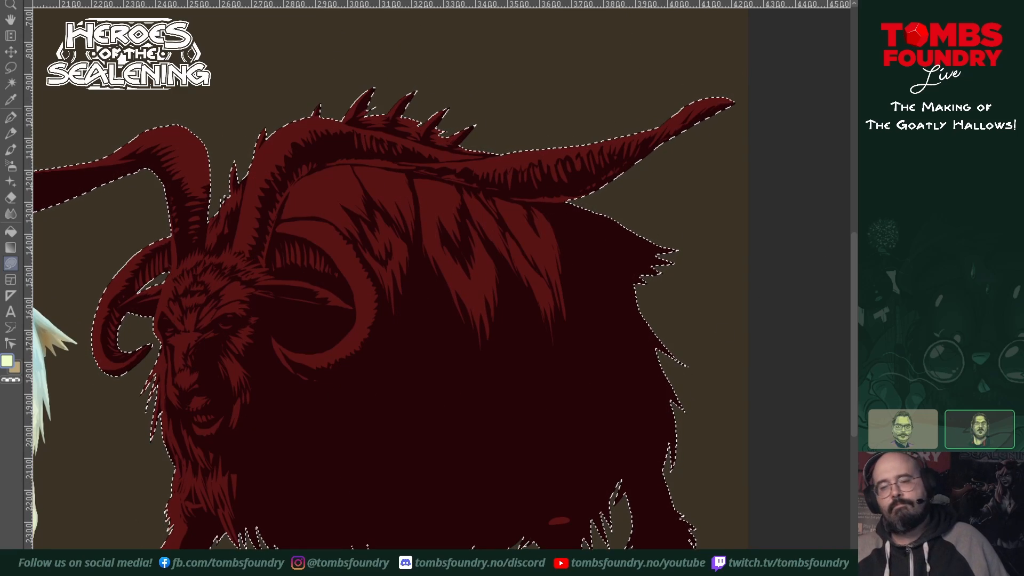
left_click_drag(649, 292, 706, 299)
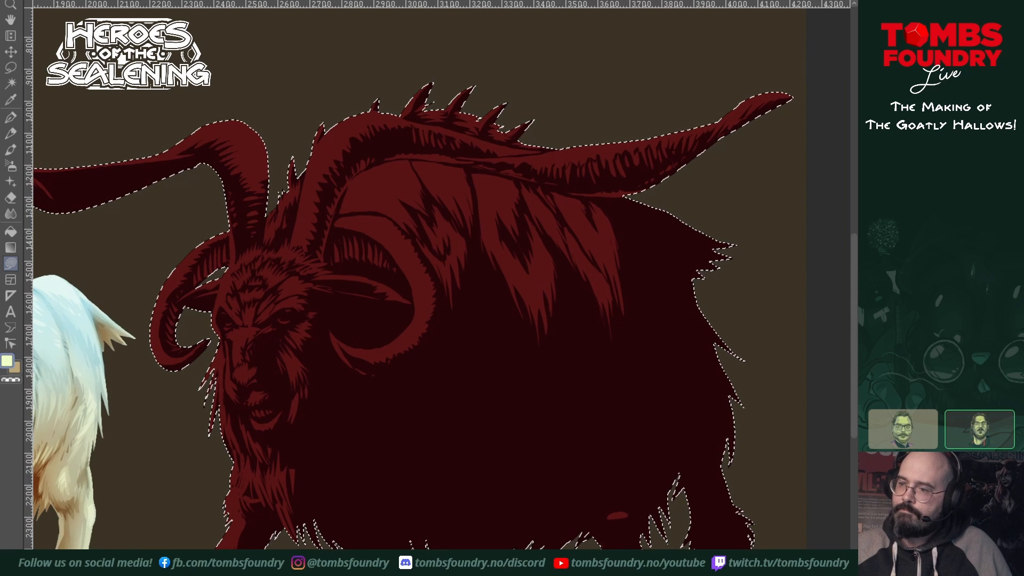
left_click_drag(655, 318, 582, 326)
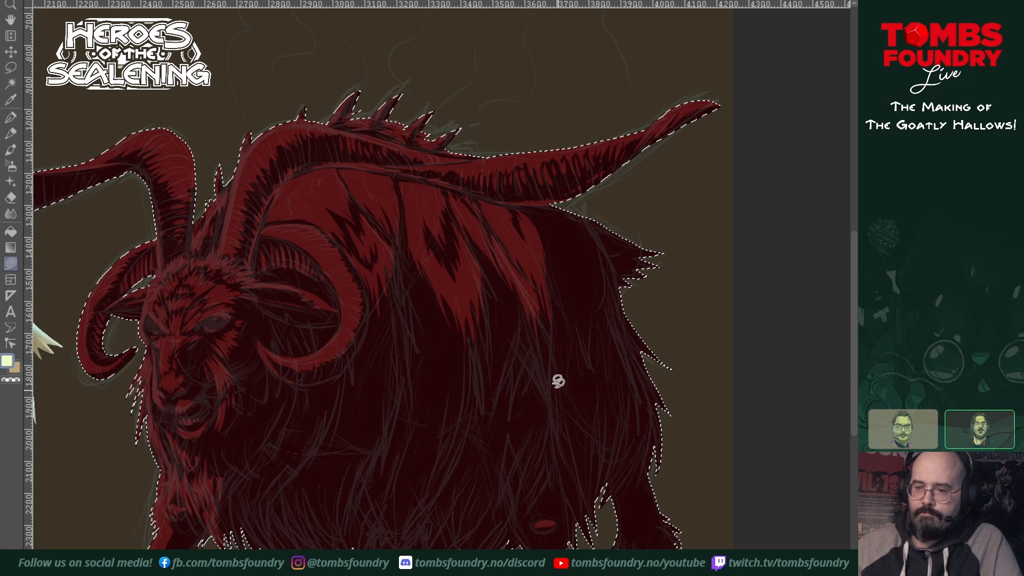
mouse_move(479, 254)
left_mouse_down()
mouse_move(510, 311)
mouse_move(496, 274)
mouse_move(509, 296)
mouse_move(511, 326)
mouse_move(496, 278)
mouse_move(521, 311)
mouse_move(506, 254)
mouse_move(481, 366)
mouse_move(486, 353)
mouse_move(496, 425)
mouse_move(501, 390)
mouse_move(498, 438)
mouse_move(523, 350)
mouse_move(493, 290)
left_mouse_up()
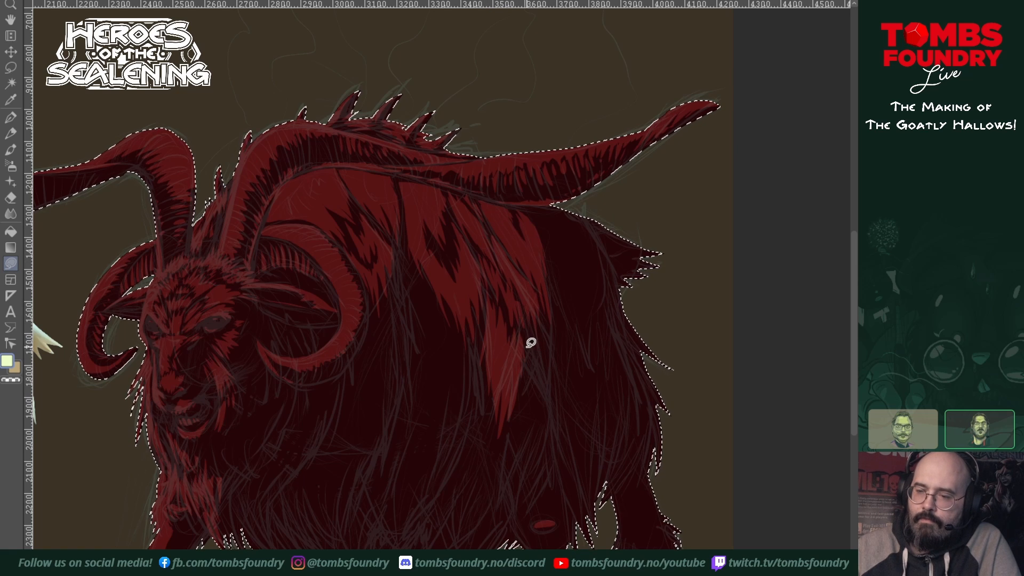
mouse_move(523, 335)
left_mouse_down()
mouse_move(531, 395)
mouse_move(533, 382)
mouse_move(560, 437)
mouse_move(543, 317)
mouse_move(527, 330)
left_mouse_up()
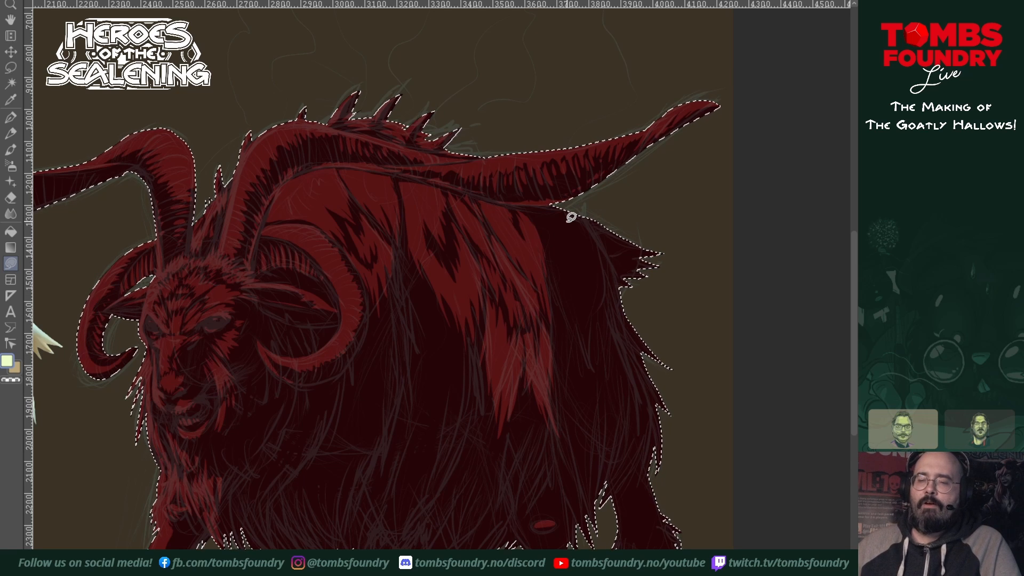
Step: Extend the flank fur in brighter red down to the near hind knee and fill lit patches on the far hind leg
mouse_move(524, 393)
left_mouse_down()
mouse_move(497, 510)
mouse_move(527, 436)
mouse_move(513, 520)
mouse_move(544, 469)
mouse_move(537, 363)
left_mouse_up()
mouse_move(551, 451)
left_mouse_down()
mouse_move(536, 506)
mouse_move(555, 462)
mouse_move(564, 454)
mouse_move(563, 483)
mouse_move(571, 464)
left_mouse_up()
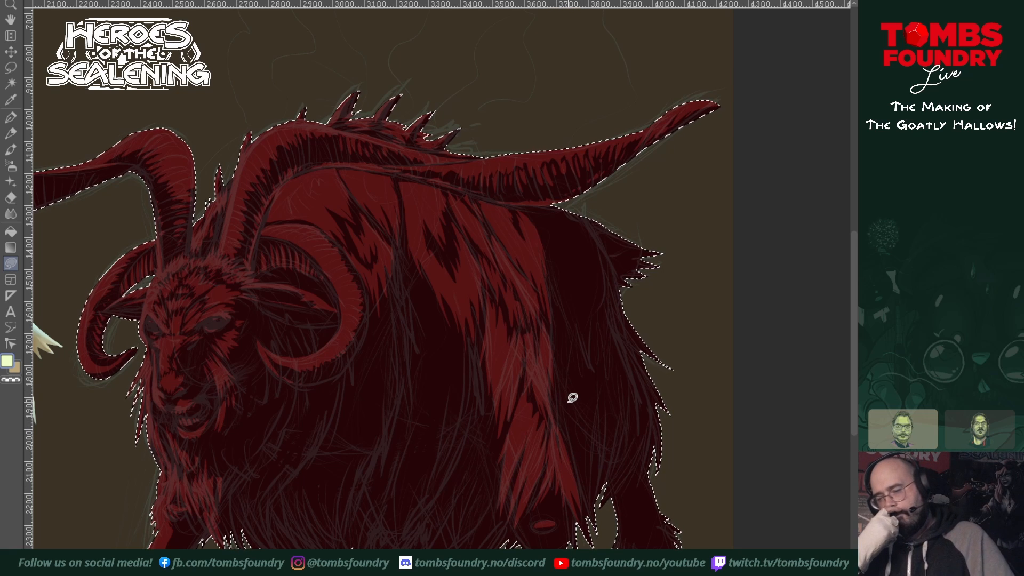
left_click_drag(651, 379, 631, 334)
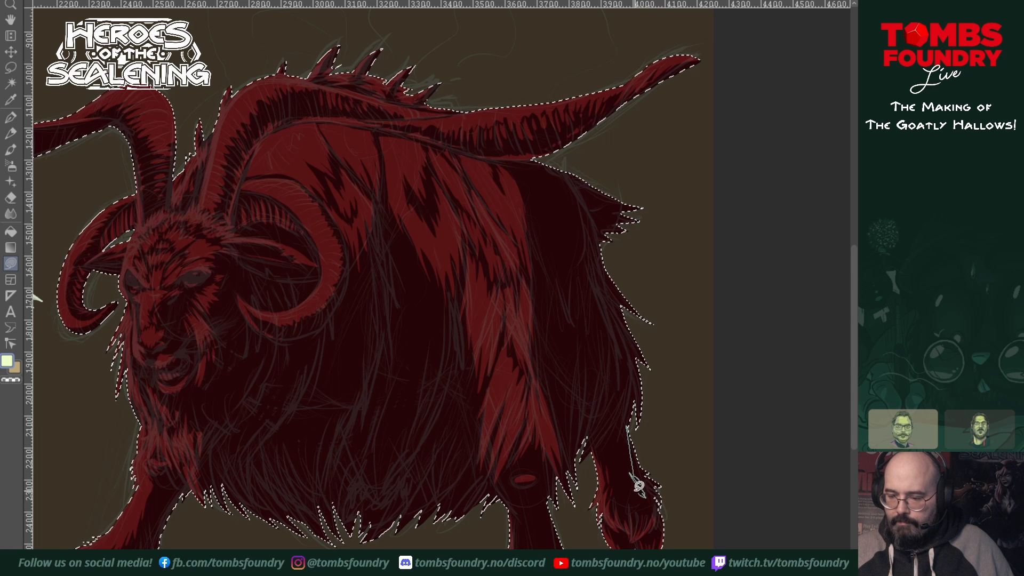
left_click_drag(638, 485, 652, 510)
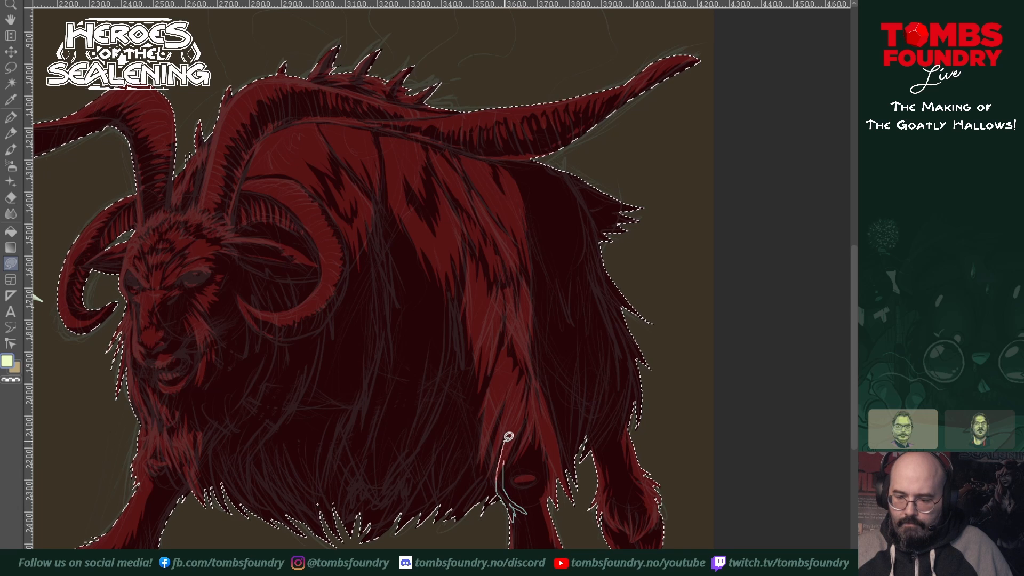
left_click_drag(642, 415, 610, 475)
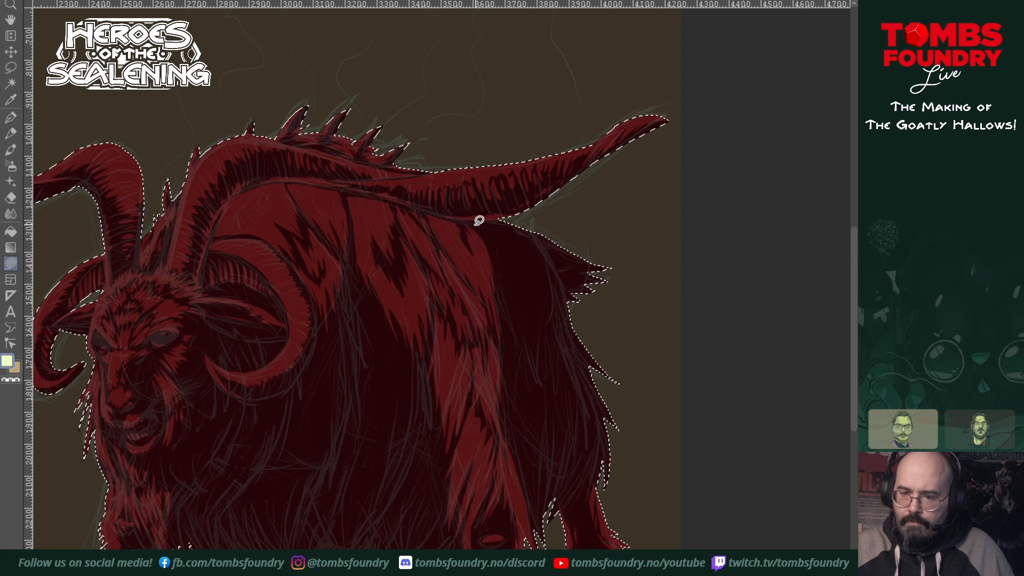
Step: Fill the rump and tail fur in brighter red with jagged tufts, leaving thin dark gaps beside the back patches
left_click_drag(522, 297, 536, 296)
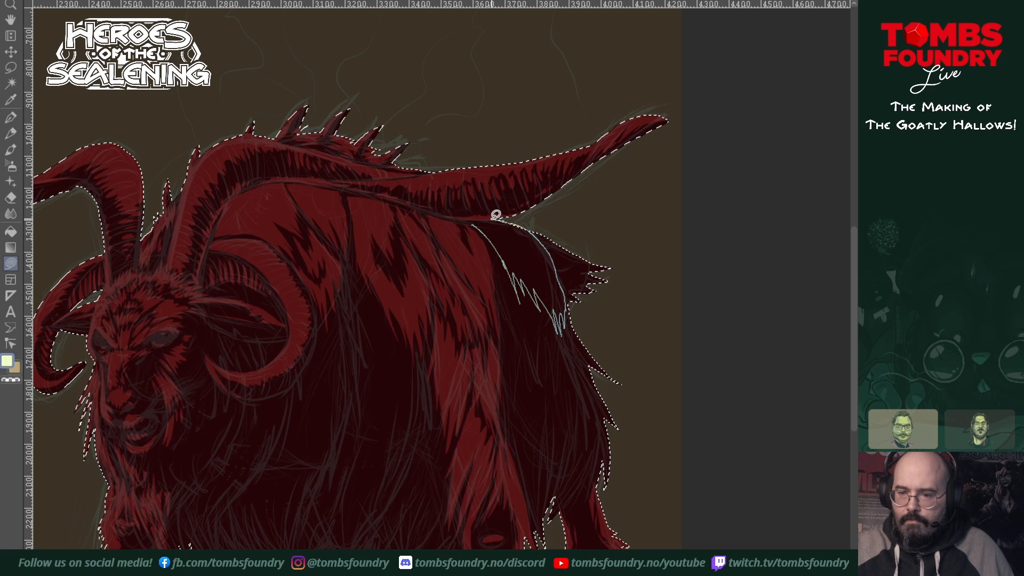
left_click_drag(468, 223, 468, 221)
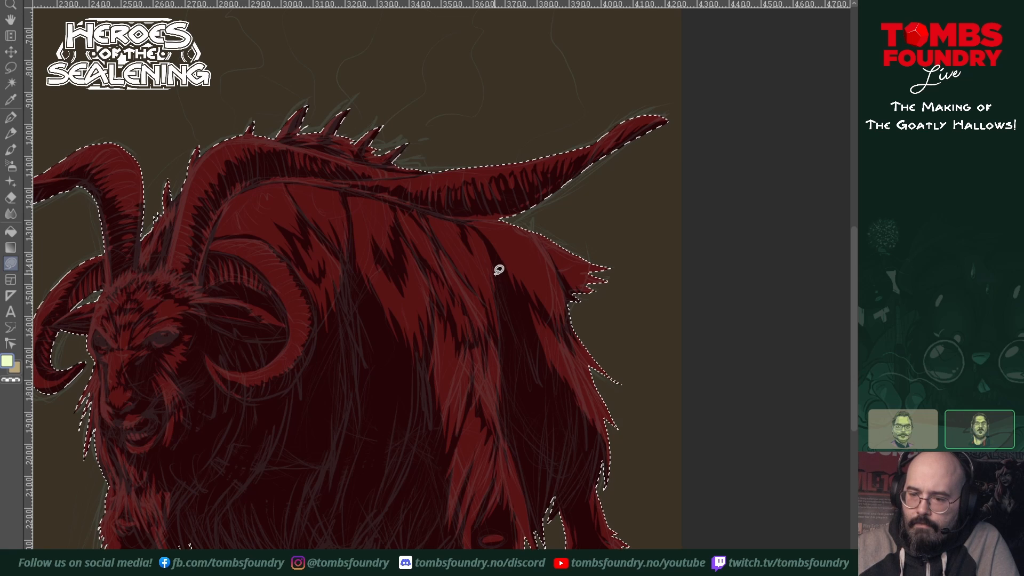
mouse_move(495, 274)
left_mouse_down()
mouse_move(505, 399)
mouse_move(520, 355)
mouse_move(532, 352)
mouse_move(512, 284)
left_mouse_up()
left_click_drag(488, 243, 492, 261)
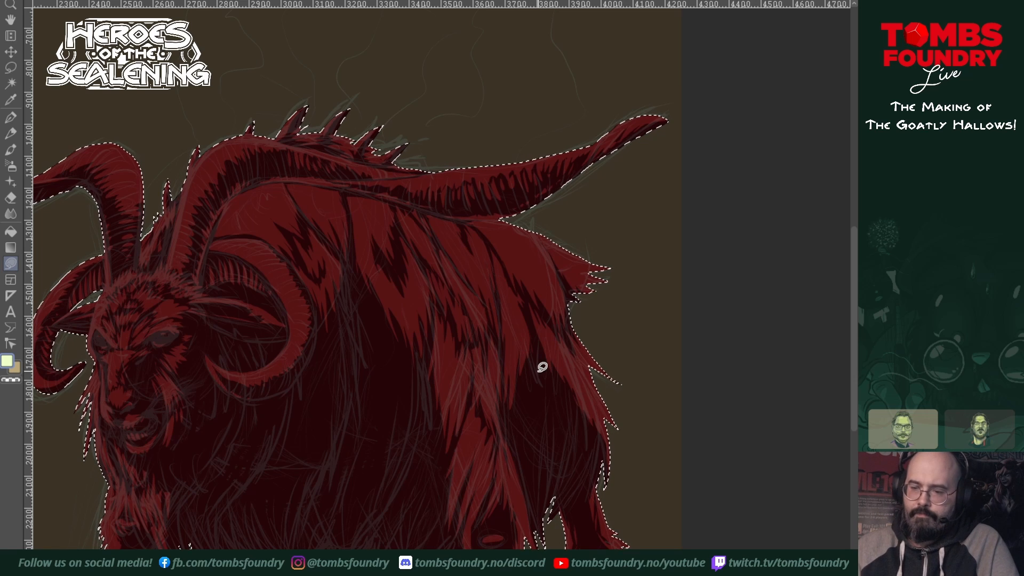
Step: Fill the lower hindquarters in brighter red with long pointed tufts hanging between the two hind legs
mouse_move(536, 348)
left_mouse_down()
mouse_move(525, 401)
mouse_move(539, 457)
mouse_move(541, 435)
mouse_move(556, 482)
left_mouse_up()
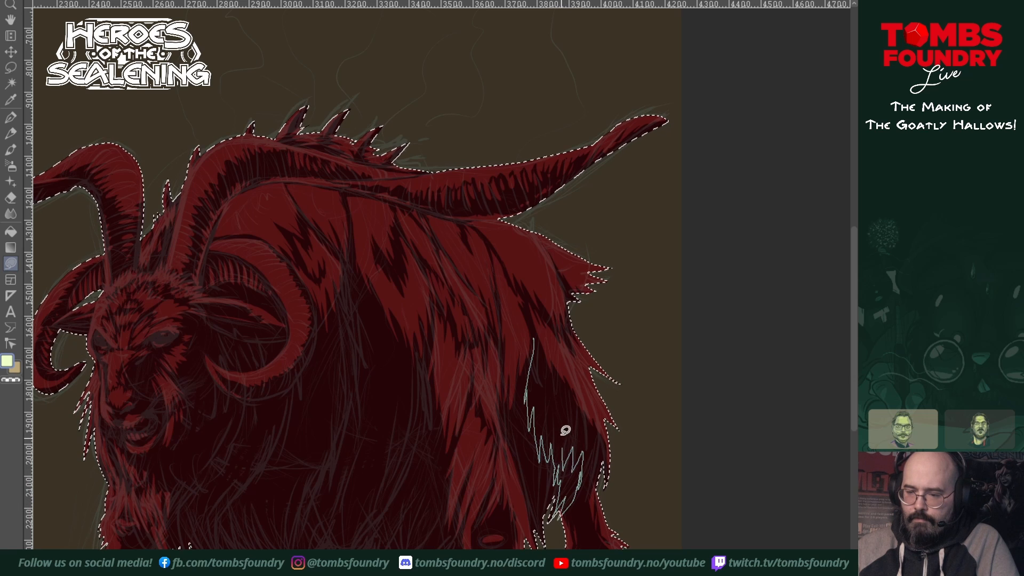
mouse_move(565, 430)
left_mouse_down()
mouse_move(553, 420)
mouse_move(561, 392)
left_mouse_up()
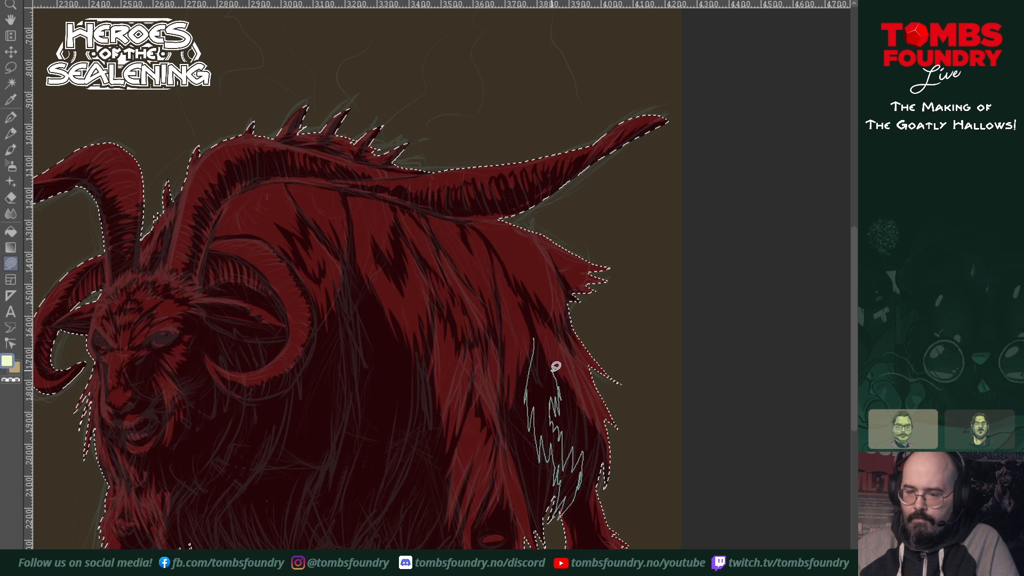
left_click_drag(539, 356, 534, 340)
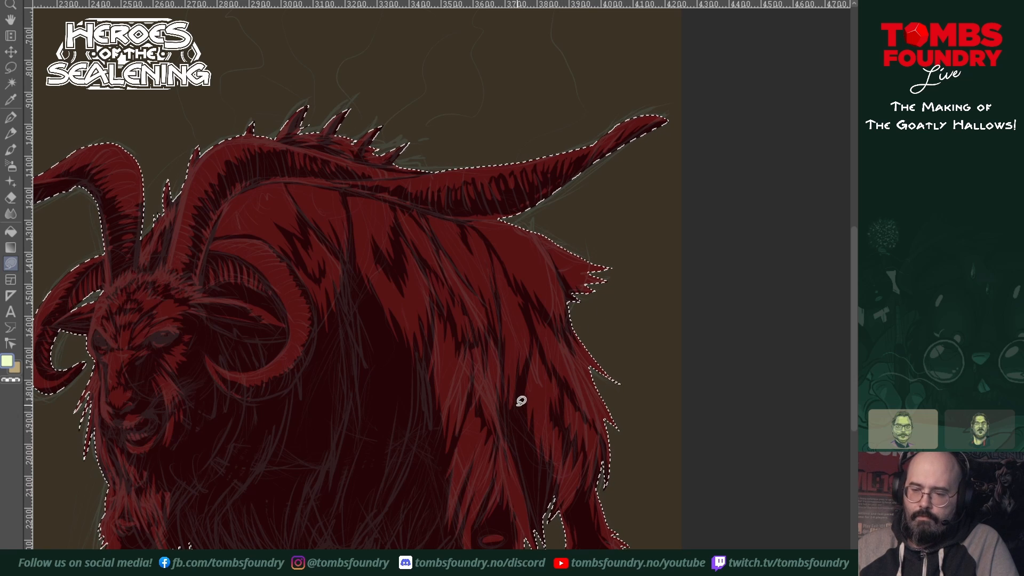
mouse_move(520, 389)
left_mouse_down()
mouse_move(509, 427)
mouse_move(545, 540)
mouse_move(551, 479)
mouse_move(522, 390)
mouse_move(645, 412)
left_mouse_up()
key("Return")
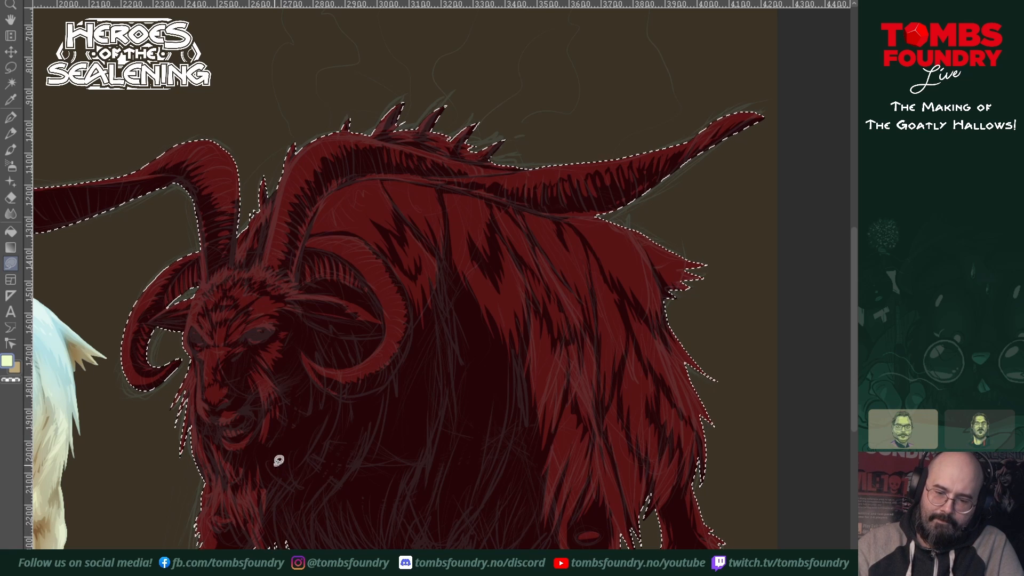
Step: Add jagged brighter red tufts along the beard and jaw, continuing up the cheek toward the curled horn
mouse_move(273, 488)
left_mouse_down()
mouse_move(283, 460)
mouse_move(295, 488)
mouse_move(278, 499)
mouse_move(303, 447)
mouse_move(294, 490)
left_mouse_up()
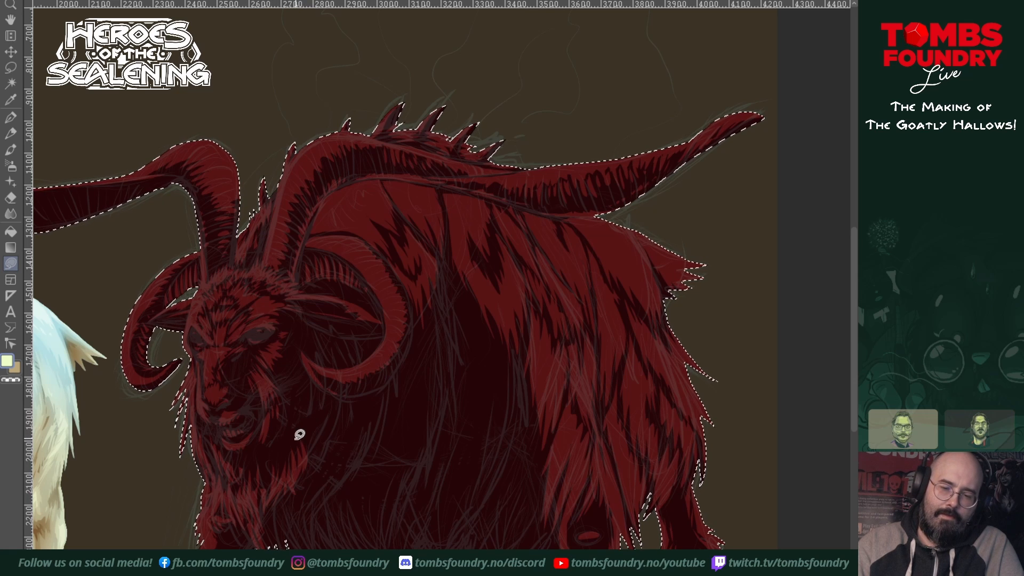
left_click_drag(308, 441, 306, 457)
mouse_move(313, 433)
left_mouse_down()
mouse_move(322, 408)
mouse_move(291, 429)
mouse_move(302, 395)
mouse_move(291, 387)
mouse_move(302, 375)
mouse_move(311, 400)
mouse_move(318, 355)
mouse_move(308, 373)
mouse_move(320, 348)
mouse_move(333, 348)
mouse_move(320, 343)
mouse_move(325, 333)
left_mouse_up()
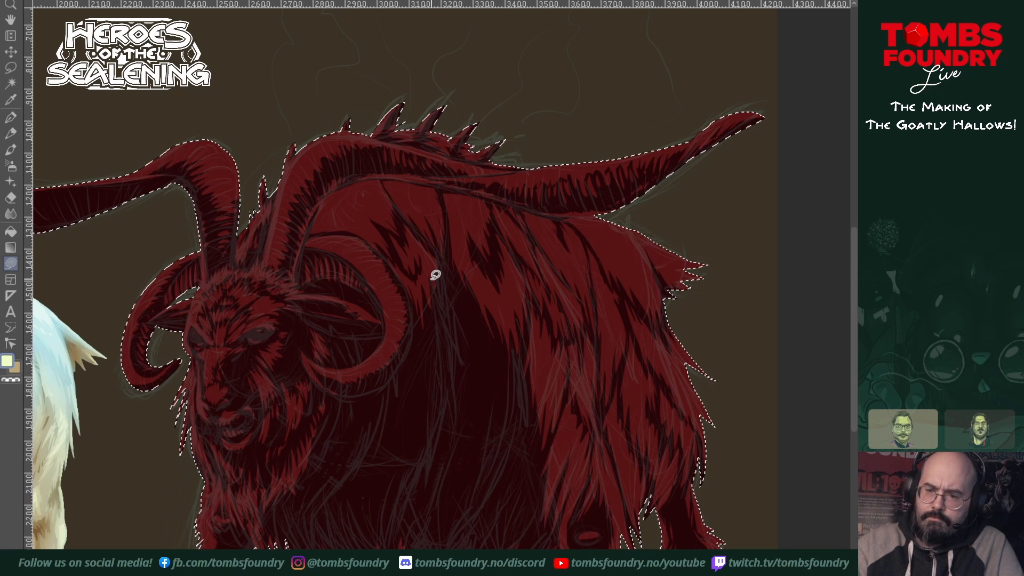
Step: Paint long brighter red fur streaks down the shoulder behind the curled horn and along the flank's front edge
mouse_move(427, 274)
left_mouse_down()
mouse_move(442, 342)
mouse_move(422, 434)
mouse_move(455, 318)
mouse_move(432, 260)
left_mouse_up()
mouse_move(435, 399)
left_mouse_down()
mouse_move(410, 483)
mouse_move(420, 469)
left_mouse_up()
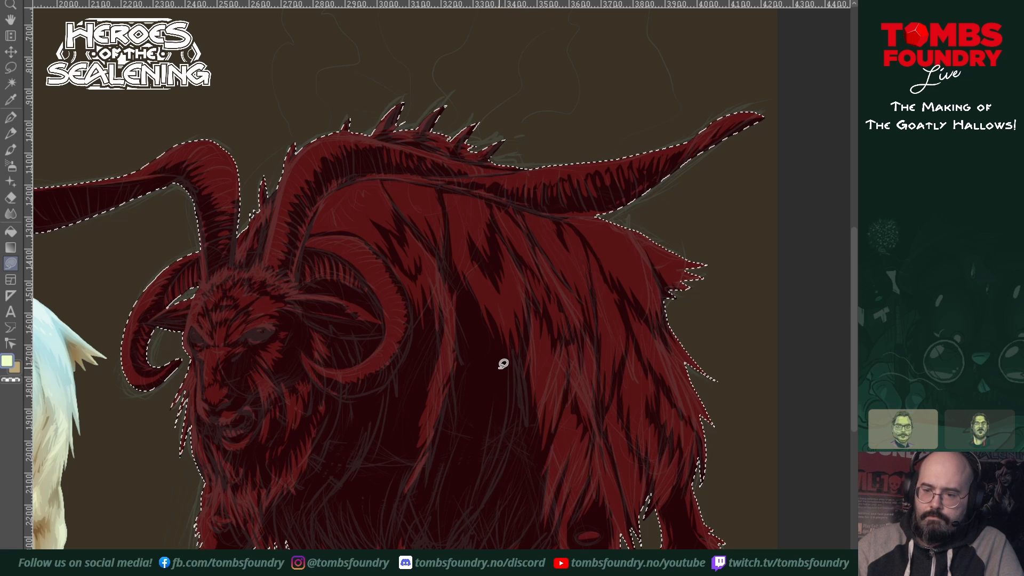
mouse_move(490, 341)
left_mouse_down()
mouse_move(495, 378)
mouse_move(491, 334)
mouse_move(499, 398)
mouse_move(508, 387)
mouse_move(491, 475)
mouse_move(517, 409)
mouse_move(513, 374)
left_mouse_up()
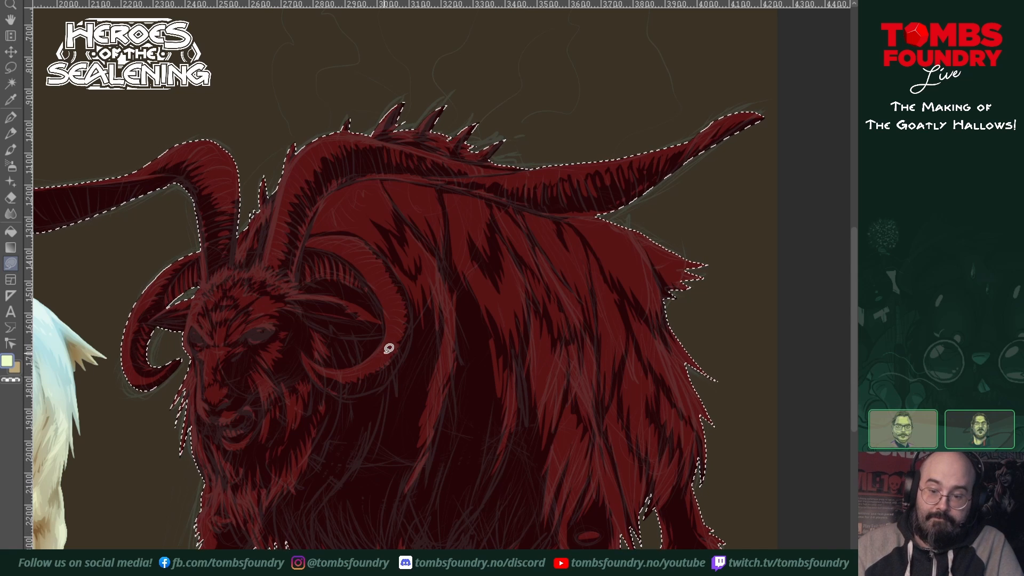
Step: Fill small brighter red fur tufts inside the curled horn below the ear and on the neck beneath it
mouse_move(366, 392)
left_mouse_down()
mouse_move(380, 385)
mouse_move(365, 393)
left_mouse_up()
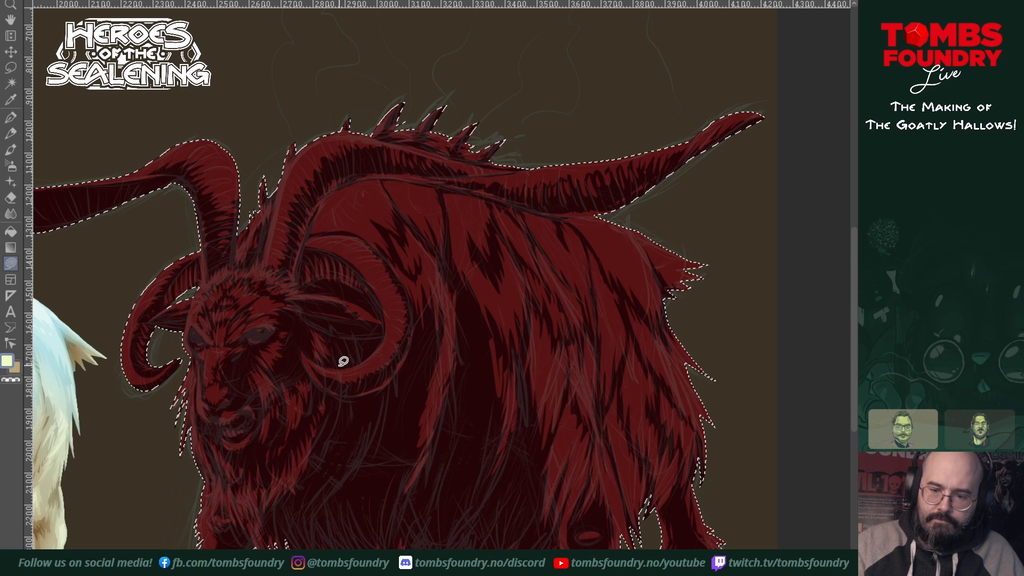
mouse_move(342, 362)
left_mouse_down()
mouse_move(343, 340)
mouse_move(356, 355)
mouse_move(341, 366)
left_mouse_up()
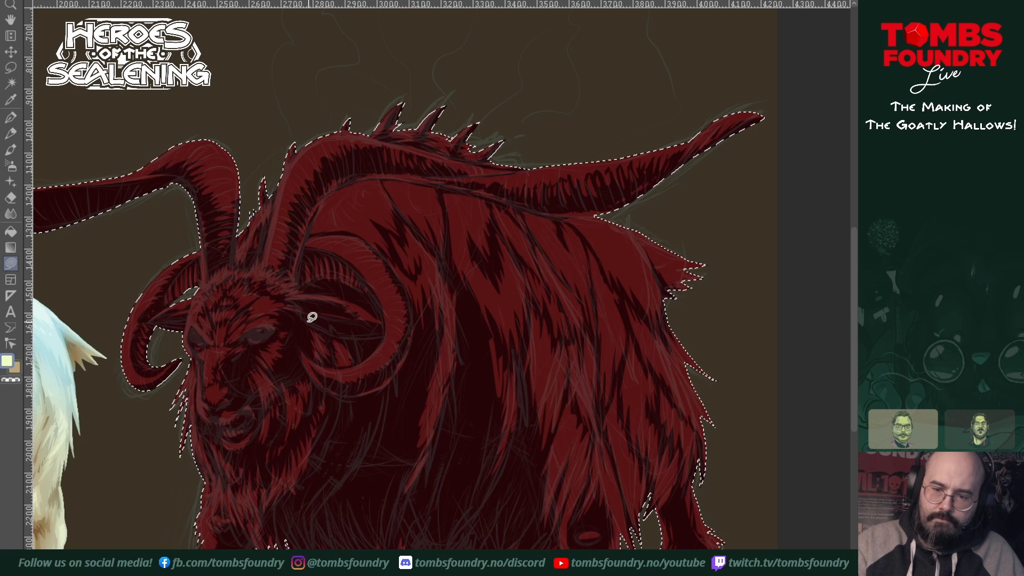
mouse_move(304, 319)
left_mouse_down()
mouse_move(379, 337)
mouse_move(306, 319)
left_mouse_up()
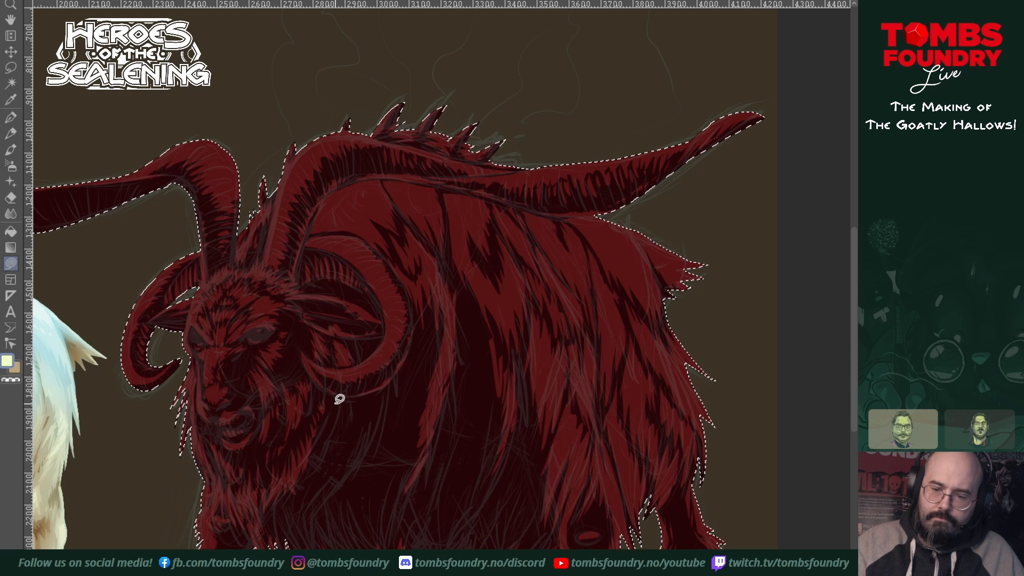
mouse_move(335, 400)
left_mouse_down()
mouse_move(314, 476)
mouse_move(334, 452)
mouse_move(322, 486)
mouse_move(352, 428)
mouse_move(353, 395)
left_mouse_up()
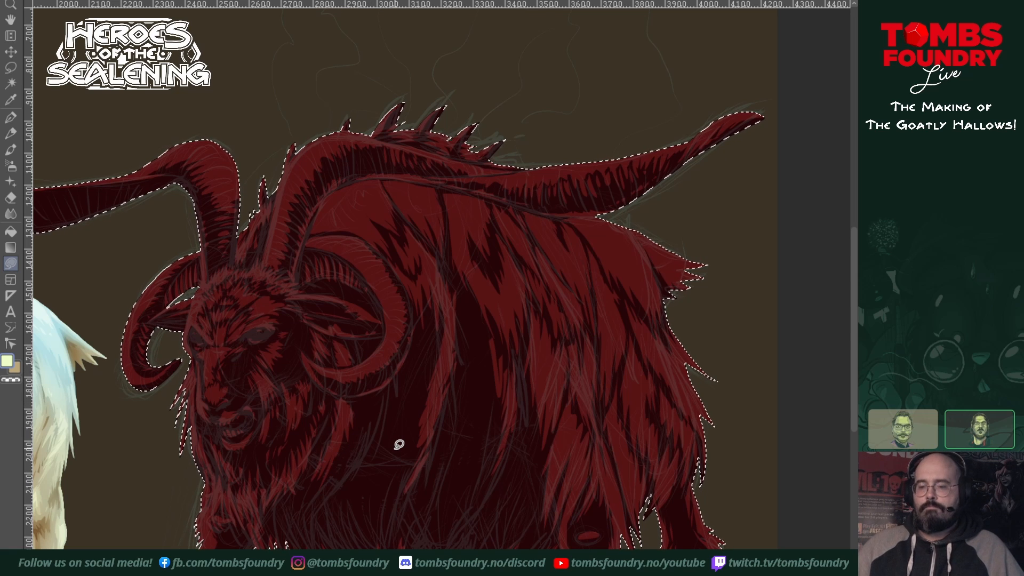
Step: Fill the dark area between shoulder and flank with long brighter red fur streaks and add tufts at the chest's lower edge
mouse_move(522, 383)
left_mouse_down()
mouse_move(512, 473)
mouse_move(535, 431)
mouse_move(523, 387)
left_mouse_up()
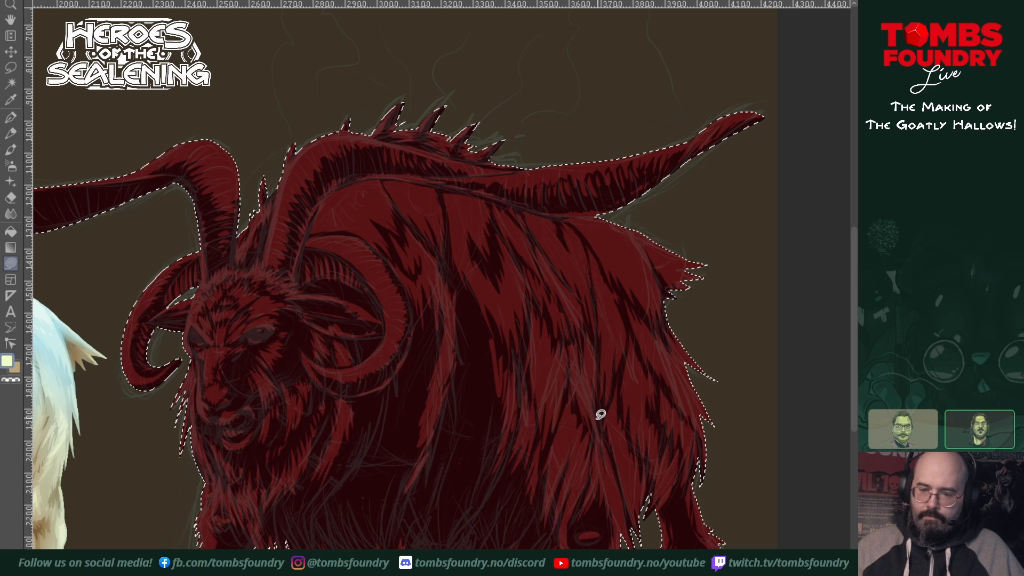
mouse_move(450, 273)
left_mouse_down()
mouse_move(455, 362)
mouse_move(460, 338)
mouse_move(461, 357)
mouse_move(447, 423)
mouse_move(464, 388)
mouse_move(461, 433)
mouse_move(475, 414)
mouse_move(486, 333)
mouse_move(452, 271)
left_mouse_up()
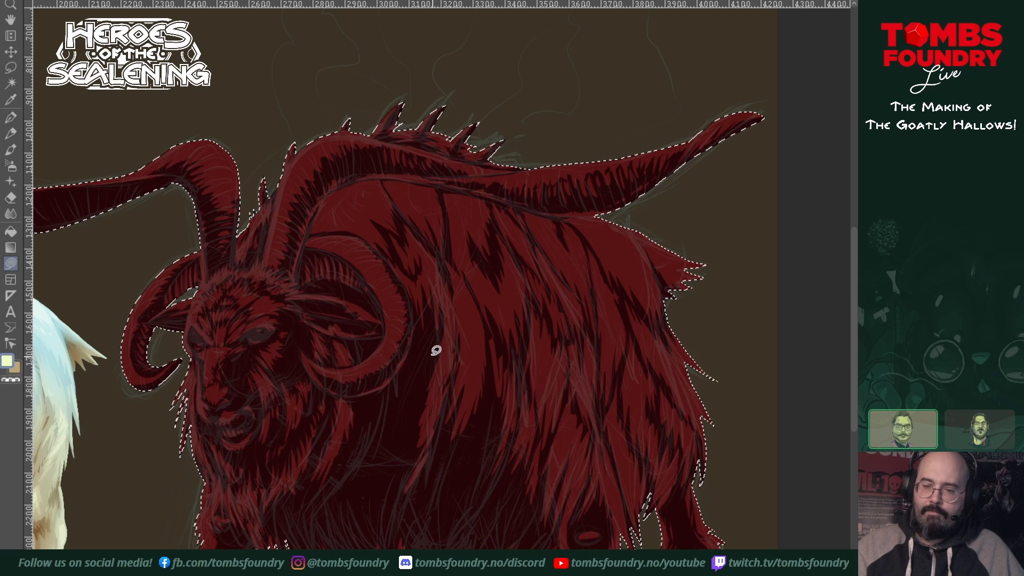
mouse_move(418, 330)
left_mouse_down()
mouse_move(402, 365)
mouse_move(401, 422)
mouse_move(438, 340)
mouse_move(432, 304)
mouse_move(426, 324)
left_mouse_up()
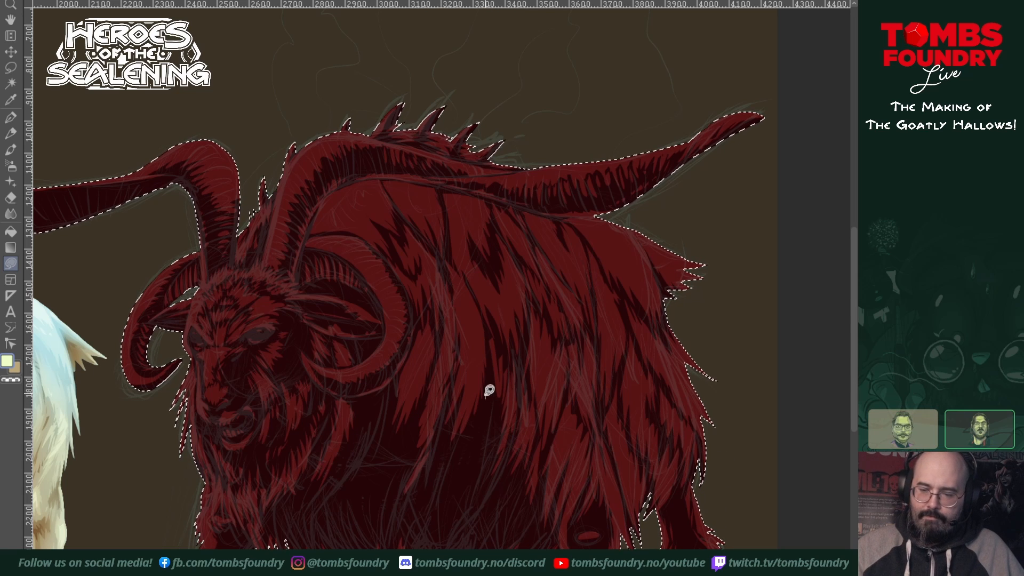
mouse_move(286, 521)
left_mouse_down()
mouse_move(276, 517)
mouse_move(294, 528)
mouse_move(273, 531)
left_mouse_up()
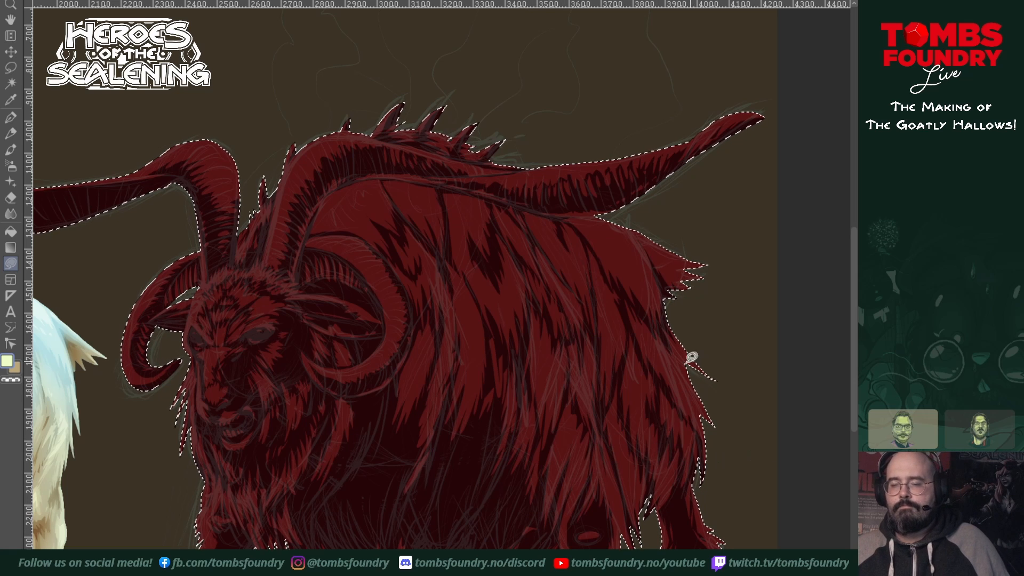
Step: Paint pointed brighter red tufts along the belly fringe and lower flank in front of the near hind leg
left_click_drag(649, 441, 711, 400)
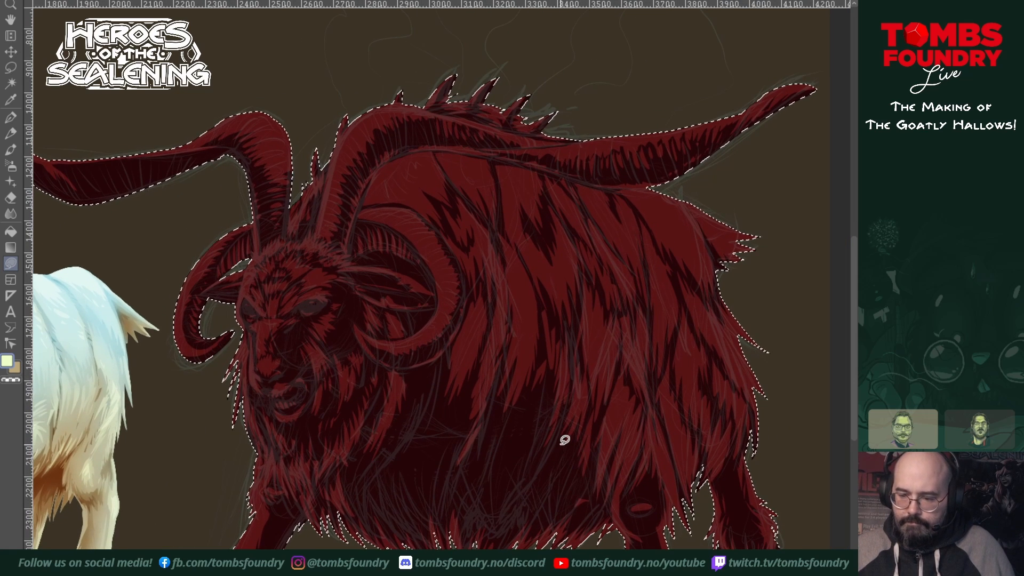
mouse_move(560, 437)
left_mouse_down()
mouse_move(533, 510)
mouse_move(557, 482)
mouse_move(529, 527)
left_mouse_up()
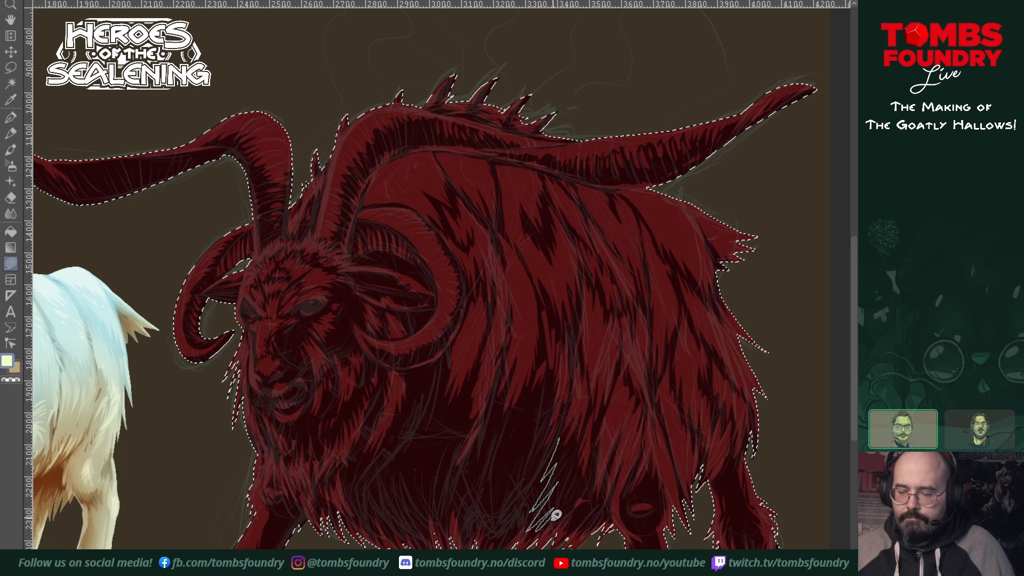
mouse_move(578, 482)
left_mouse_down()
mouse_move(579, 448)
mouse_move(560, 437)
left_mouse_up()
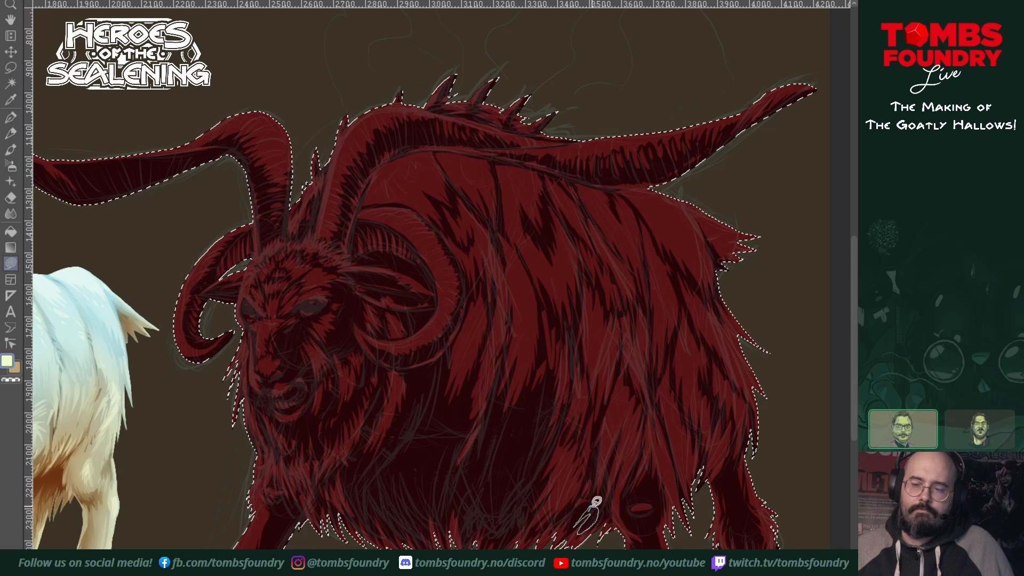
mouse_move(532, 389)
left_mouse_down()
mouse_move(513, 418)
mouse_move(506, 448)
mouse_move(522, 433)
mouse_move(499, 472)
mouse_move(535, 439)
mouse_move(546, 380)
left_mouse_up()
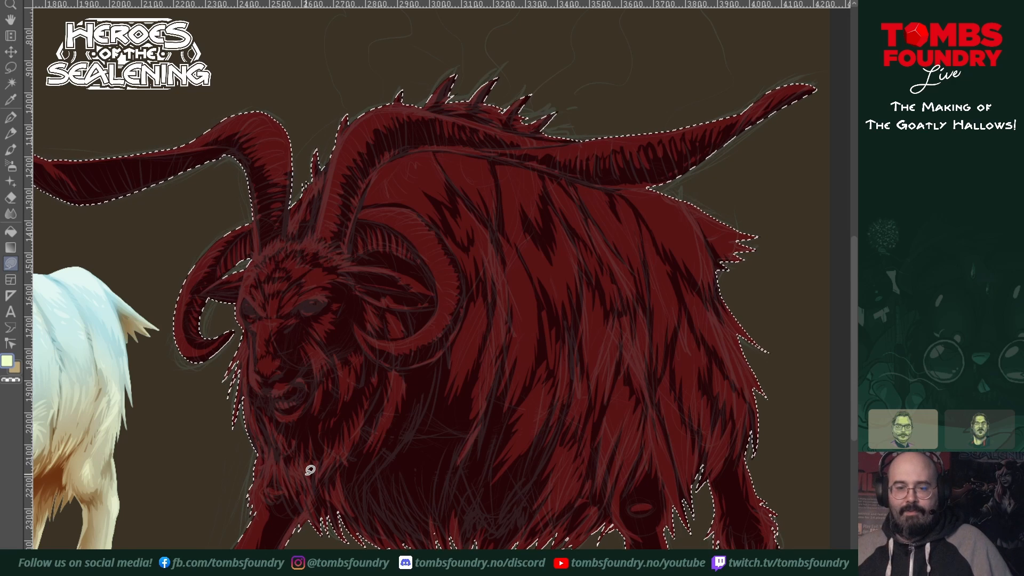
Step: Cut thin dark hatching into the brighter red along the outer edge of the near curled horn
left_click_drag(603, 394, 637, 395)
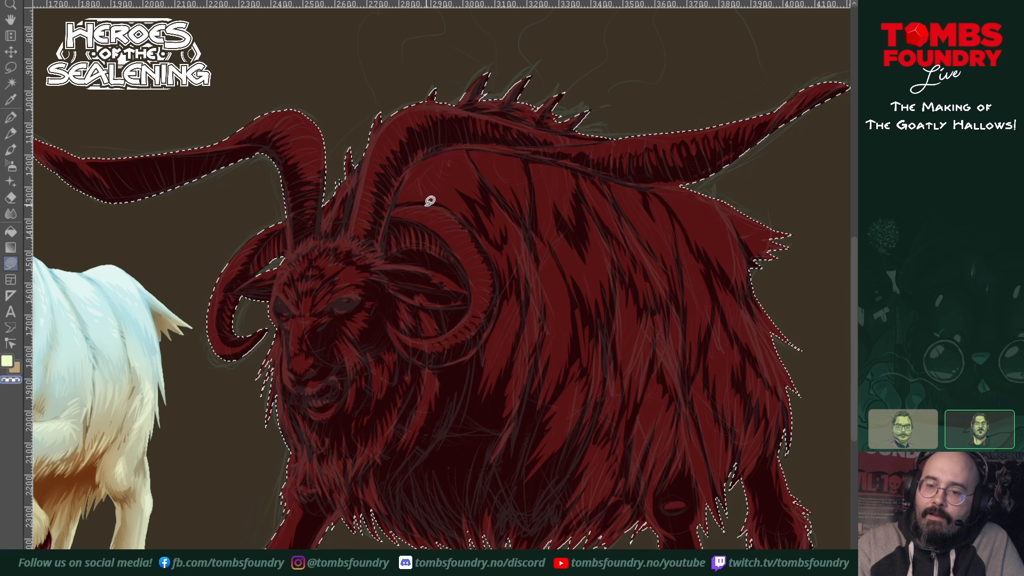
left_click_drag(425, 205, 435, 205)
mouse_move(433, 205)
left_mouse_down()
mouse_move(421, 212)
mouse_move(438, 207)
left_mouse_up()
mouse_move(440, 209)
left_mouse_down()
mouse_move(474, 235)
mouse_move(478, 257)
mouse_move(469, 256)
mouse_move(486, 269)
mouse_move(500, 296)
left_mouse_up()
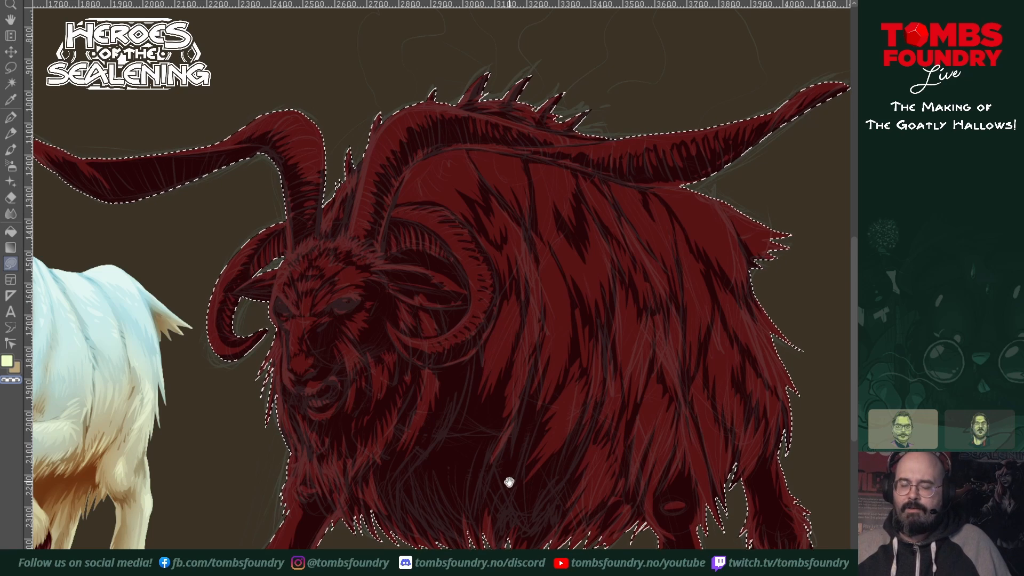
Step: Cut thin dark strands into the brighter red of the flank fur and the far hind leg
mouse_move(508, 482)
left_mouse_down()
mouse_move(571, 443)
mouse_move(619, 433)
mouse_move(605, 440)
left_mouse_up()
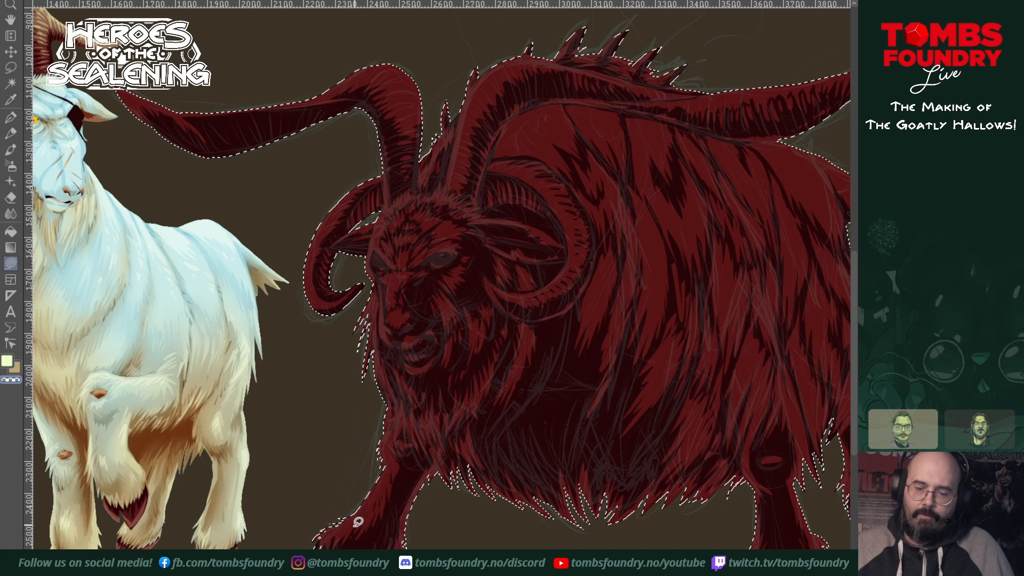
left_click_drag(543, 417, 476, 467)
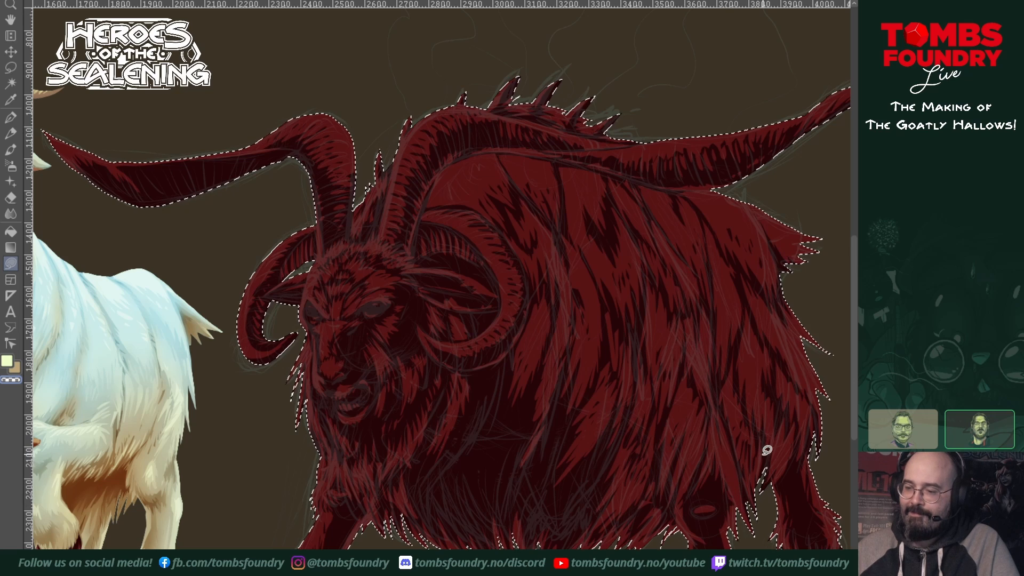
mouse_move(682, 413)
left_mouse_down()
mouse_move(682, 423)
mouse_move(687, 416)
left_mouse_up()
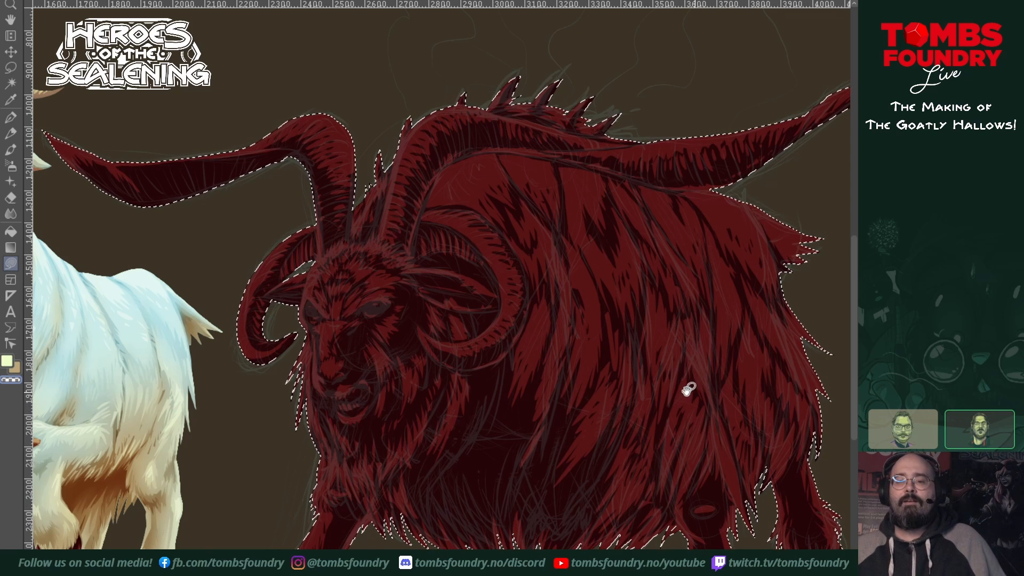
mouse_move(669, 353)
left_mouse_down()
mouse_move(661, 328)
mouse_move(611, 353)
left_mouse_up()
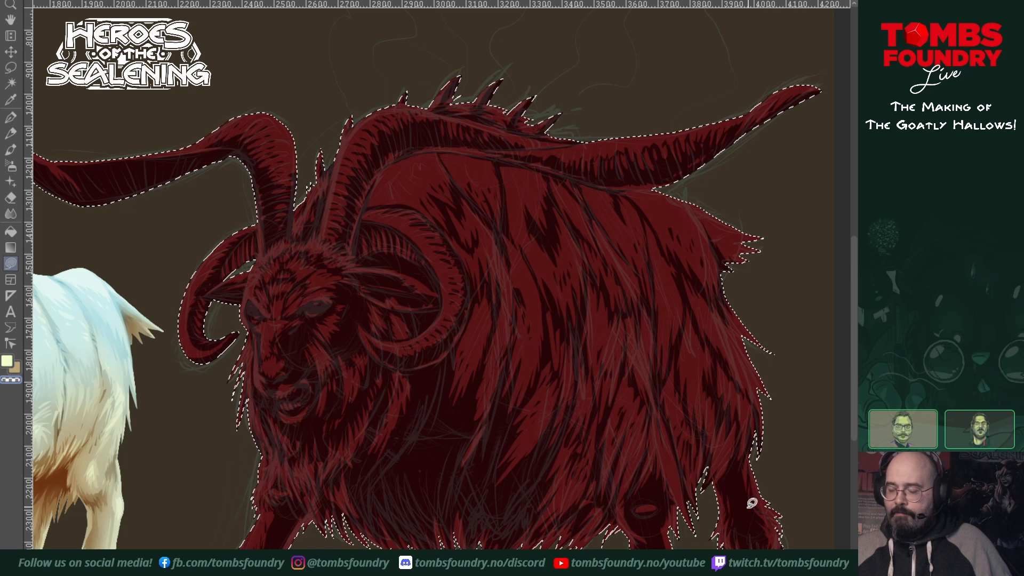
left_click_drag(733, 533, 746, 514)
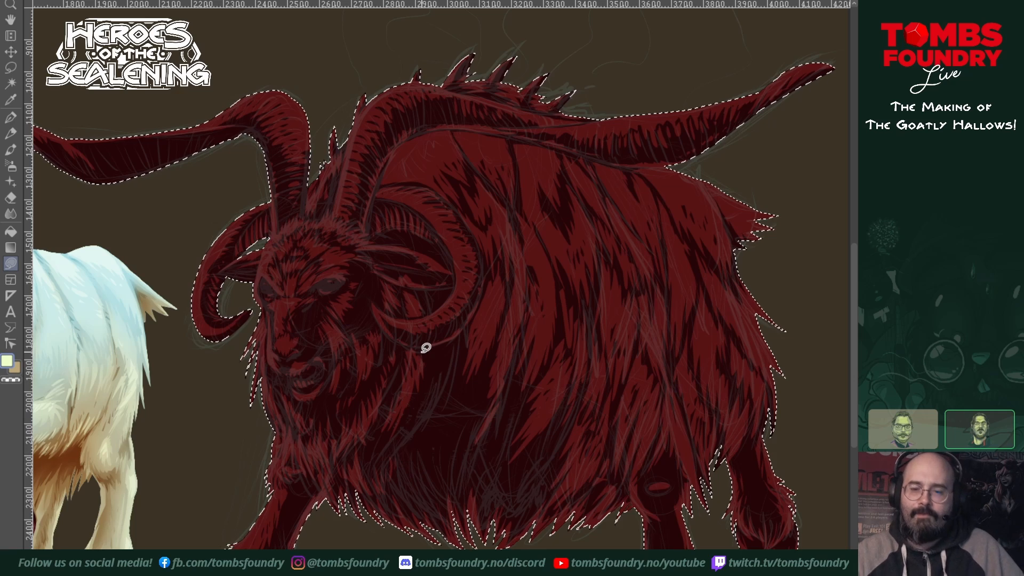
left_click_drag(556, 422, 625, 362)
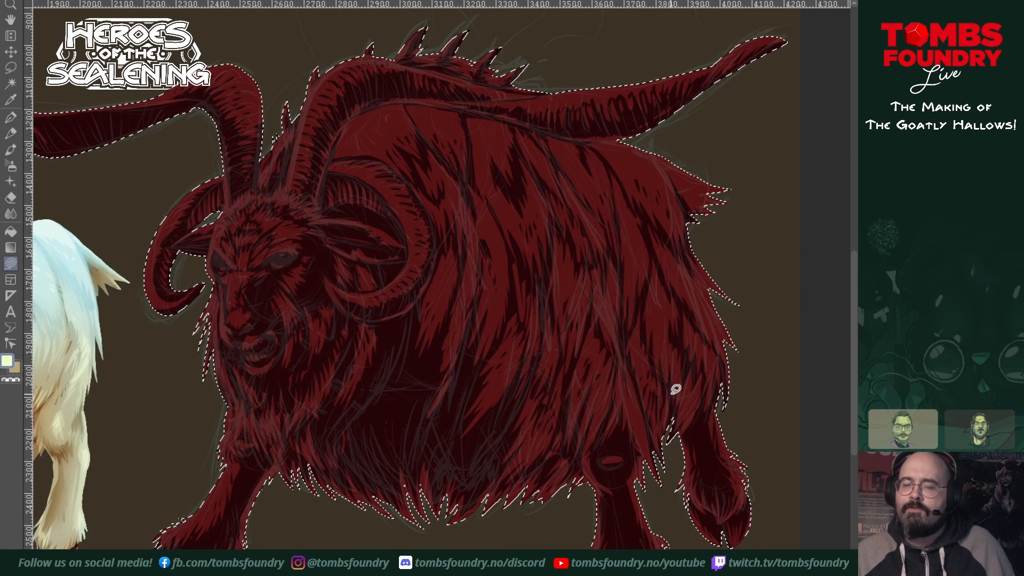
Step: Sample the dark maroon palette swatch beside the pale yellow one as the shading colour
left_click_drag(501, 313, 678, 420)
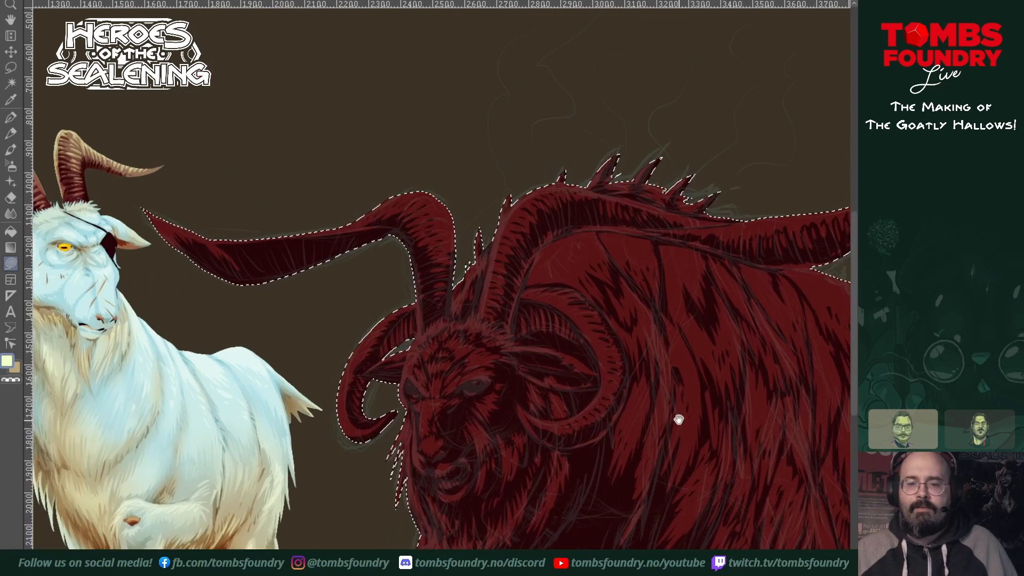
left_click_drag(538, 347, 575, 573)
left_click_drag(516, 446, 736, 368)
left_click_drag(583, 430, 690, 461)
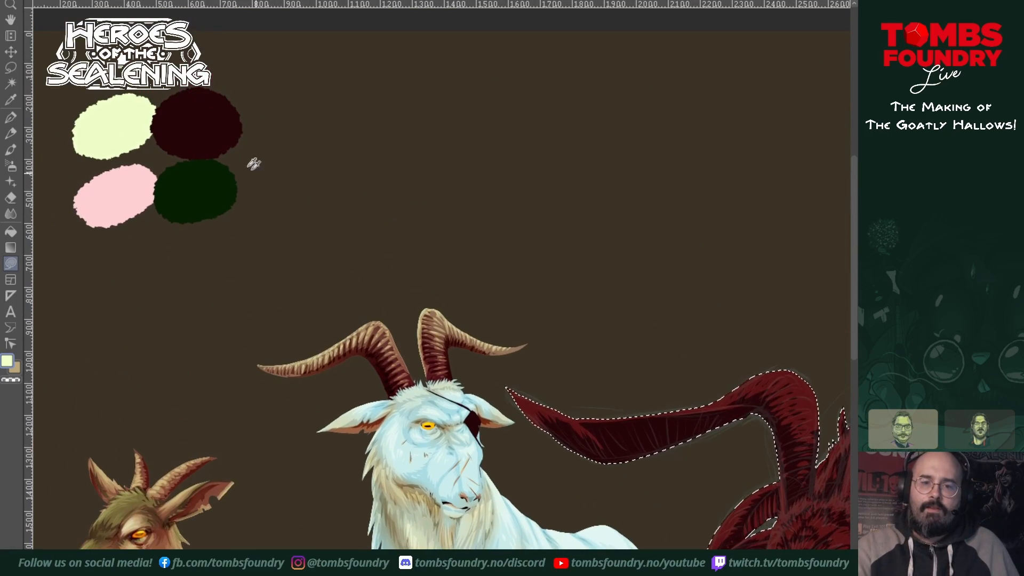
left_click(210, 128, "alt")
Step: Fill a deep near-black shadow below the large goat's near curled horn, between beard and shoulder fur, and shade under its chin
left_click_drag(690, 542, 267, 200)
left_click_drag(551, 367, 504, 459)
left_click_drag(585, 419, 572, 487)
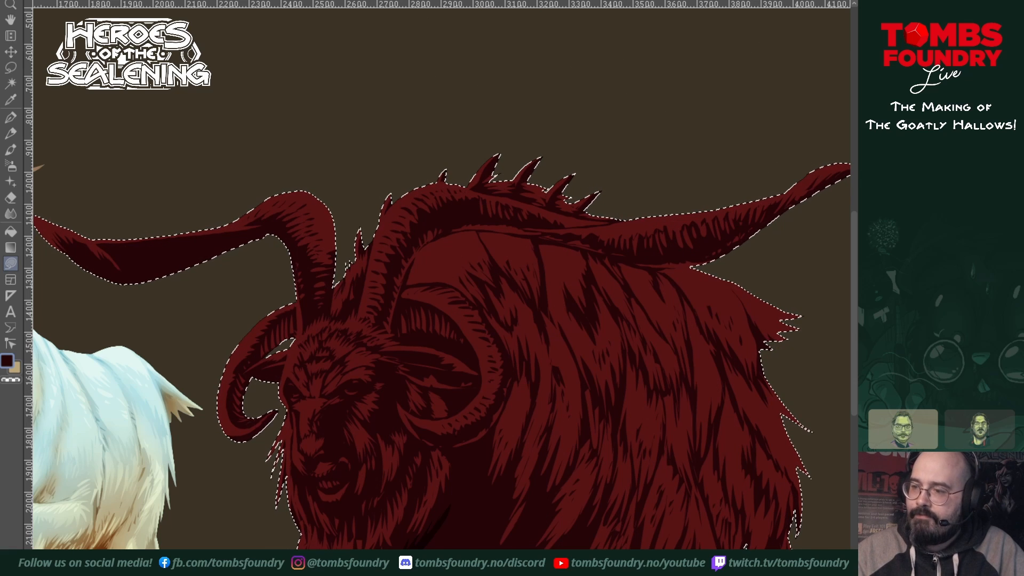
left_click_drag(494, 407, 491, 263)
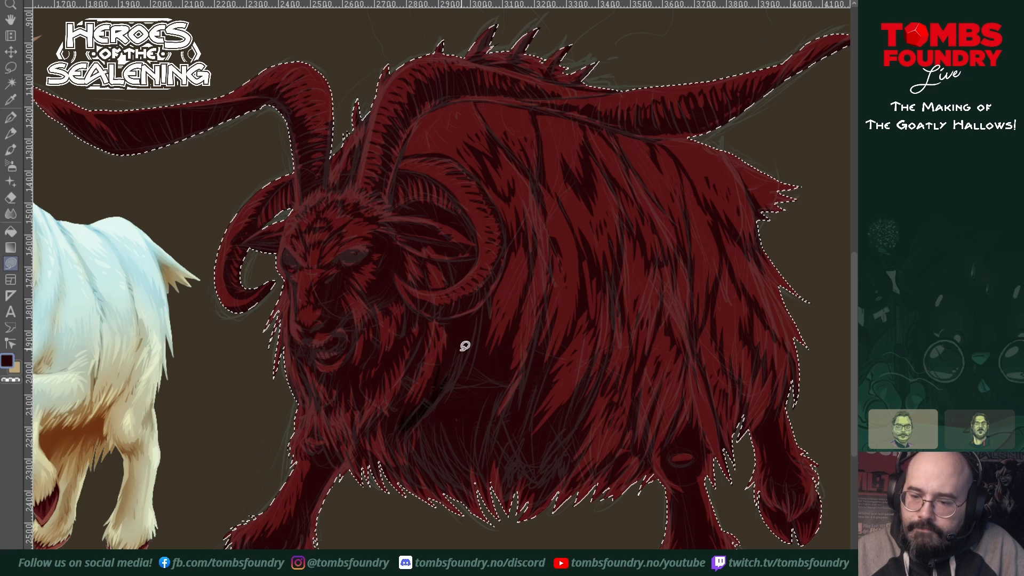
mouse_move(448, 379)
left_mouse_down()
mouse_move(458, 316)
mouse_move(492, 297)
mouse_move(473, 354)
mouse_move(448, 373)
left_mouse_up()
key("Return")
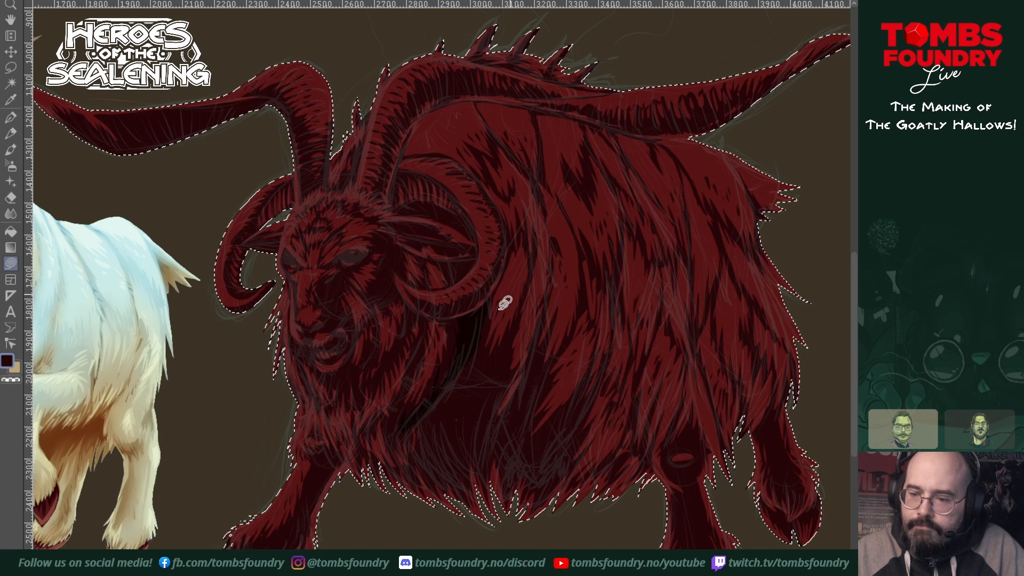
mouse_move(483, 314)
left_mouse_down()
mouse_move(476, 373)
mouse_move(516, 322)
mouse_move(468, 486)
mouse_move(460, 460)
mouse_move(463, 485)
mouse_move(451, 461)
mouse_move(454, 473)
mouse_move(432, 456)
mouse_move(410, 464)
mouse_move(427, 405)
mouse_move(455, 385)
mouse_move(483, 318)
left_mouse_up()
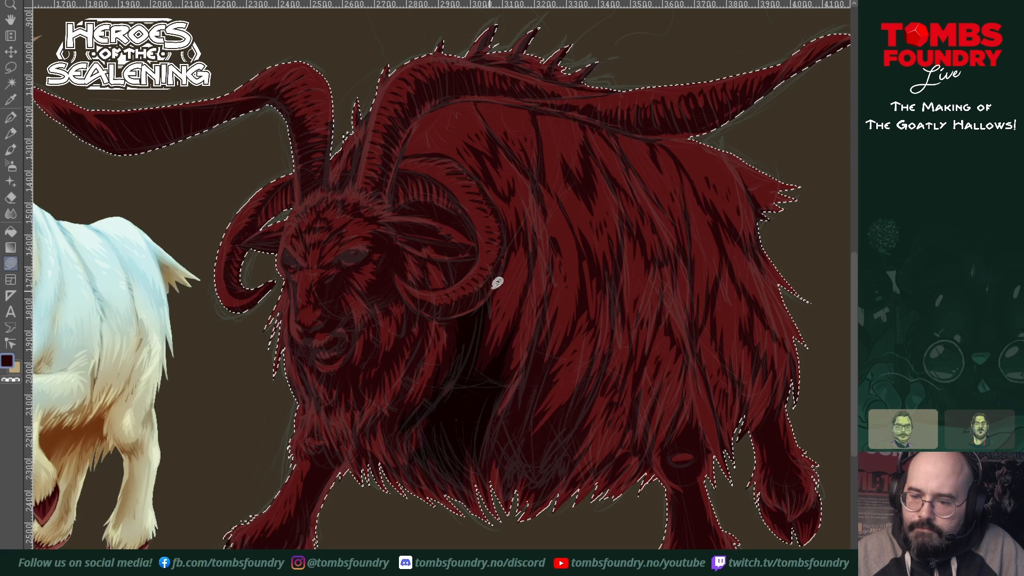
mouse_move(458, 373)
left_mouse_down()
mouse_move(446, 393)
mouse_move(453, 378)
left_mouse_up()
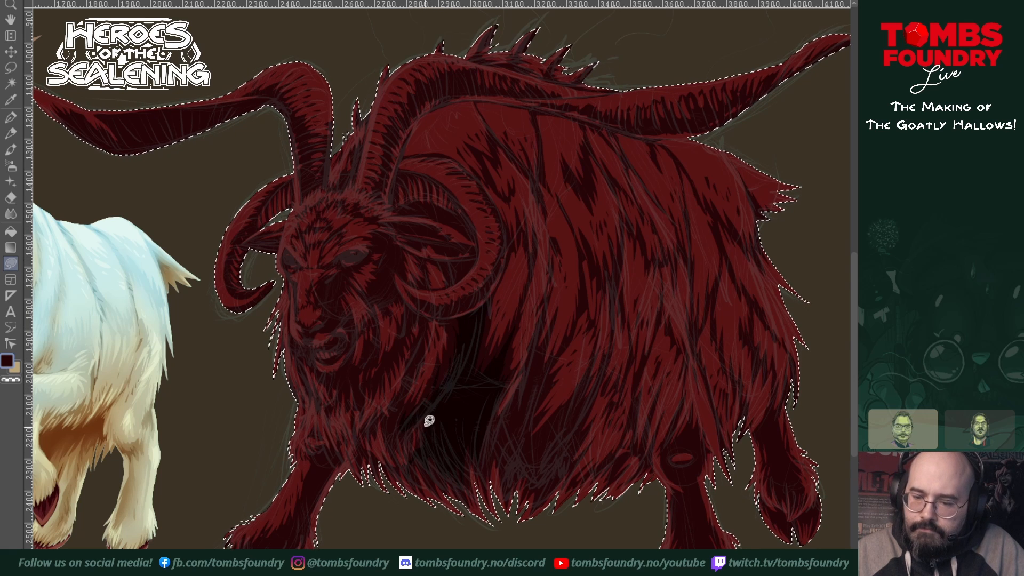
mouse_move(389, 417)
left_mouse_down()
mouse_move(410, 381)
mouse_move(389, 429)
left_mouse_up()
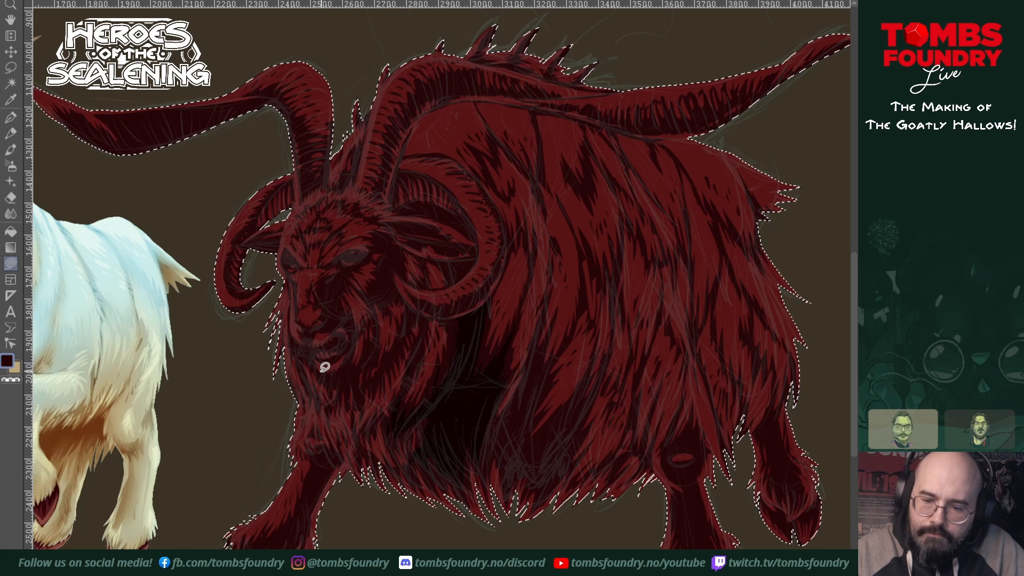
mouse_move(324, 366)
left_mouse_down()
mouse_move(348, 398)
mouse_move(353, 374)
mouse_move(357, 399)
mouse_move(374, 380)
mouse_move(364, 375)
mouse_move(362, 386)
mouse_move(353, 351)
mouse_move(323, 367)
left_mouse_up()
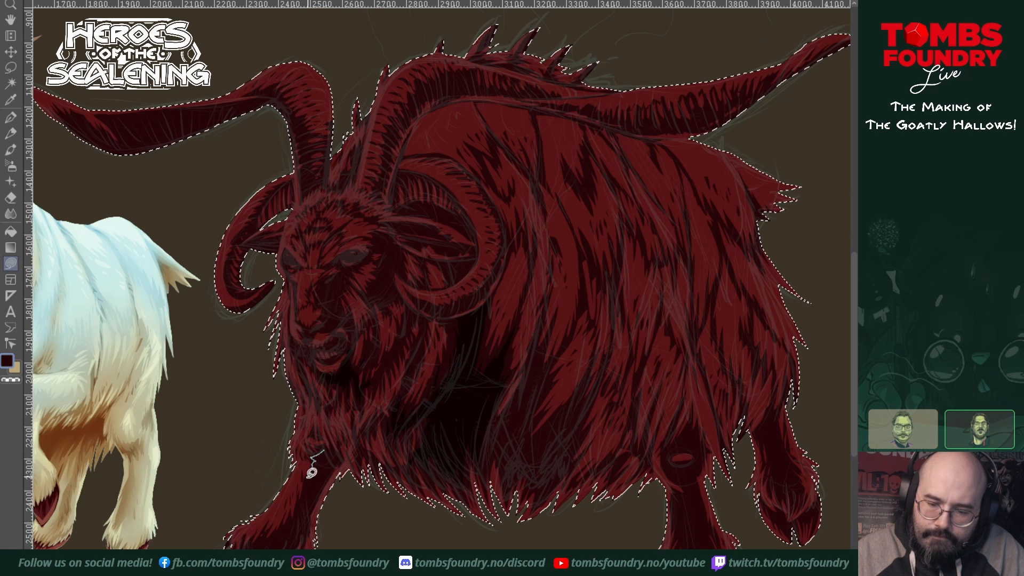
Step: Shade the inner side of the raised front leg with jagged fur edges and extend the deep shadow into the belly fur
left_click_drag(306, 497, 253, 549)
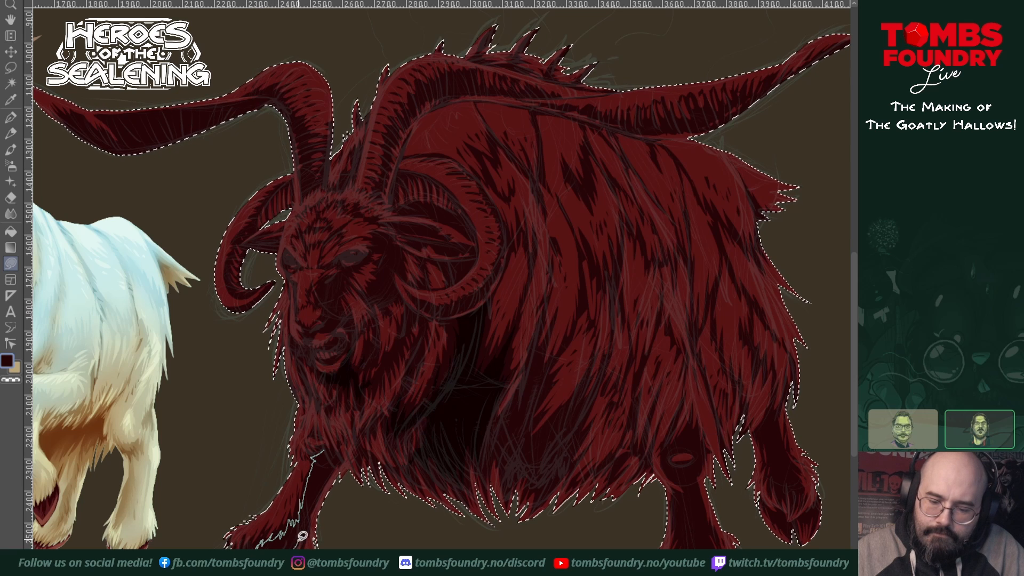
mouse_move(310, 529)
left_mouse_down()
mouse_move(341, 454)
mouse_move(326, 454)
left_mouse_up()
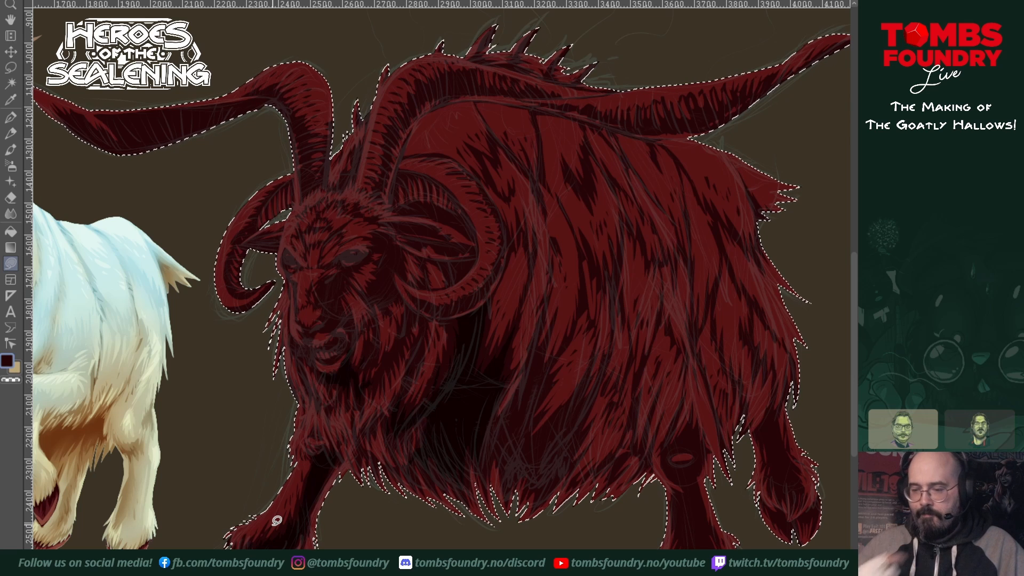
left_click(489, 444)
mouse_move(505, 416)
left_mouse_down()
mouse_move(481, 468)
mouse_move(544, 344)
mouse_move(538, 368)
mouse_move(552, 360)
mouse_move(539, 394)
mouse_move(548, 387)
mouse_move(523, 429)
mouse_move(542, 415)
mouse_move(510, 491)
mouse_move(498, 451)
mouse_move(488, 465)
mouse_move(496, 432)
mouse_move(571, 407)
mouse_move(586, 381)
mouse_move(569, 426)
mouse_move(595, 391)
mouse_move(574, 466)
mouse_move(544, 502)
mouse_move(543, 481)
mouse_move(528, 489)
mouse_move(521, 456)
left_mouse_up()
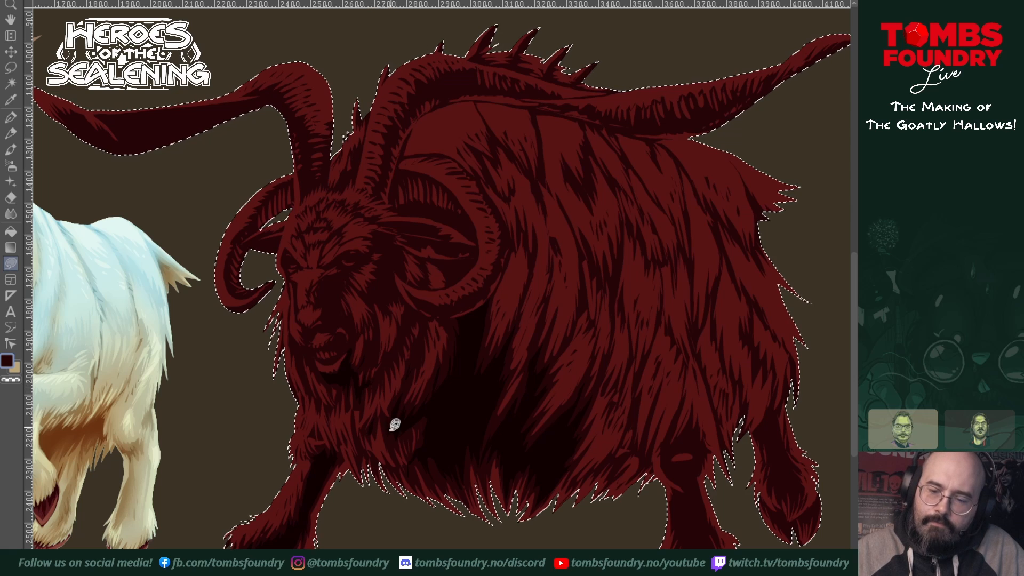
Step: Add deep shadow shapes to the cheek, around the mouth and chin, and down the shaded side of the muzzle
mouse_move(366, 347)
left_mouse_down()
mouse_move(376, 325)
mouse_move(368, 362)
mouse_move(382, 368)
mouse_move(417, 303)
mouse_move(408, 343)
mouse_move(380, 382)
left_mouse_up()
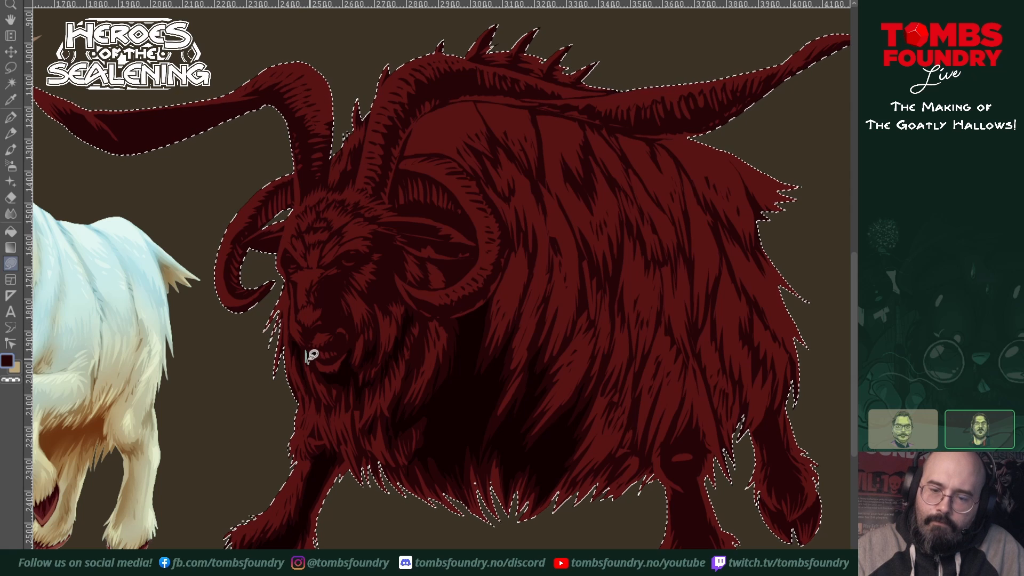
left_click_drag(310, 351, 308, 350)
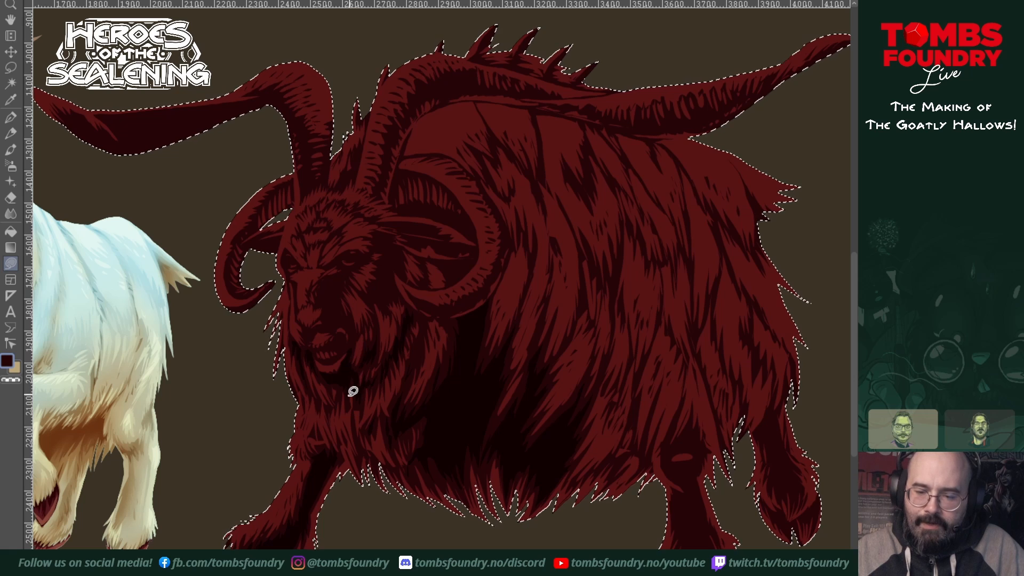
left_click_drag(339, 395, 347, 396)
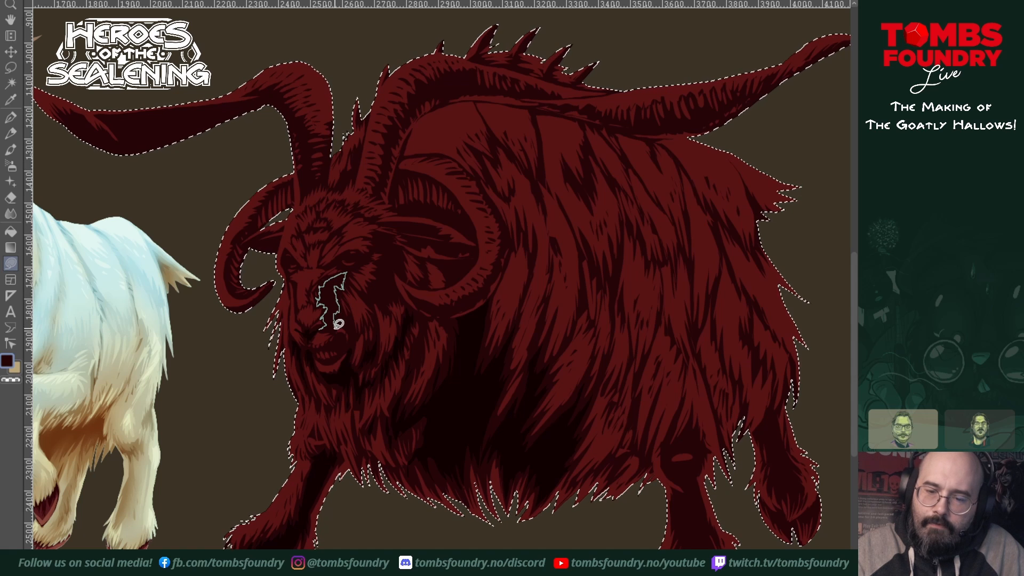
key("Escape")
mouse_move(341, 319)
left_mouse_down()
mouse_move(354, 319)
mouse_move(356, 336)
mouse_move(346, 323)
left_mouse_up()
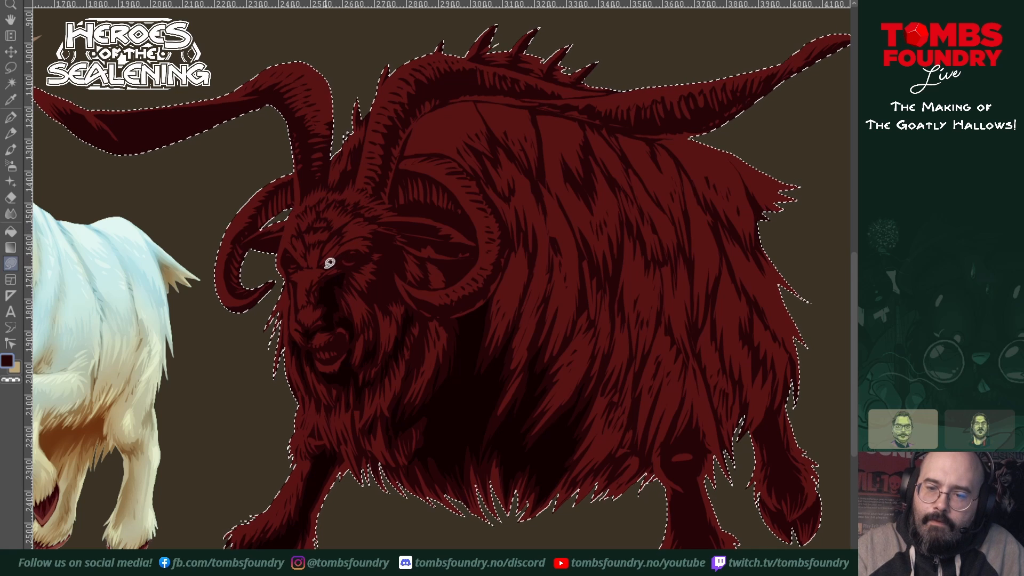
Step: Darken the eye sockets, the side of the face behind the near eye, and the mouth interior
mouse_move(352, 251)
left_mouse_down()
mouse_move(360, 250)
mouse_move(345, 258)
mouse_move(355, 262)
mouse_move(332, 257)
mouse_move(354, 269)
mouse_move(357, 254)
left_mouse_up()
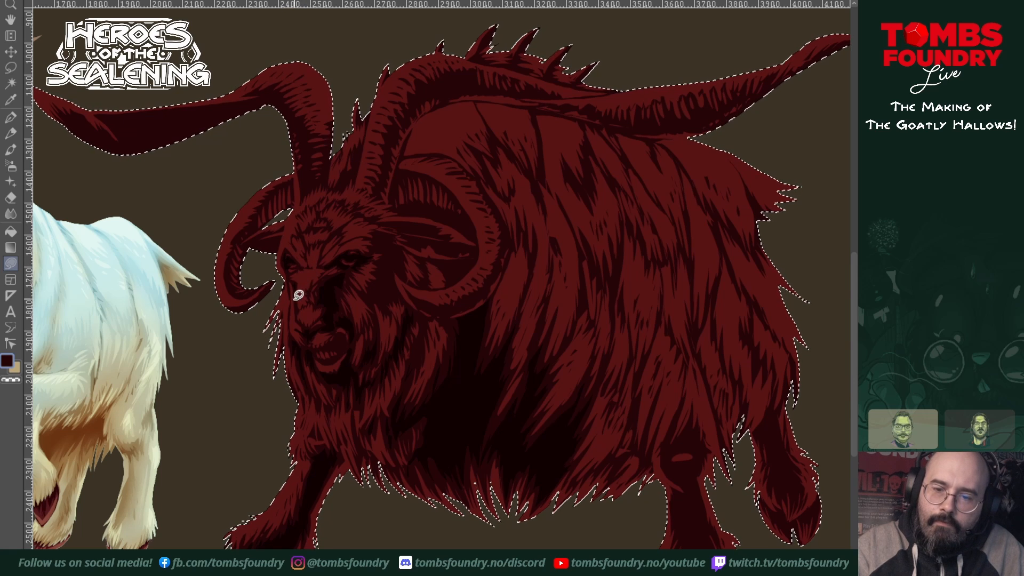
mouse_move(370, 252)
left_mouse_down()
mouse_move(379, 234)
mouse_move(407, 248)
mouse_move(409, 271)
mouse_move(379, 247)
mouse_move(382, 274)
mouse_move(366, 297)
mouse_move(394, 311)
mouse_move(381, 292)
mouse_move(401, 285)
mouse_move(395, 267)
left_mouse_up()
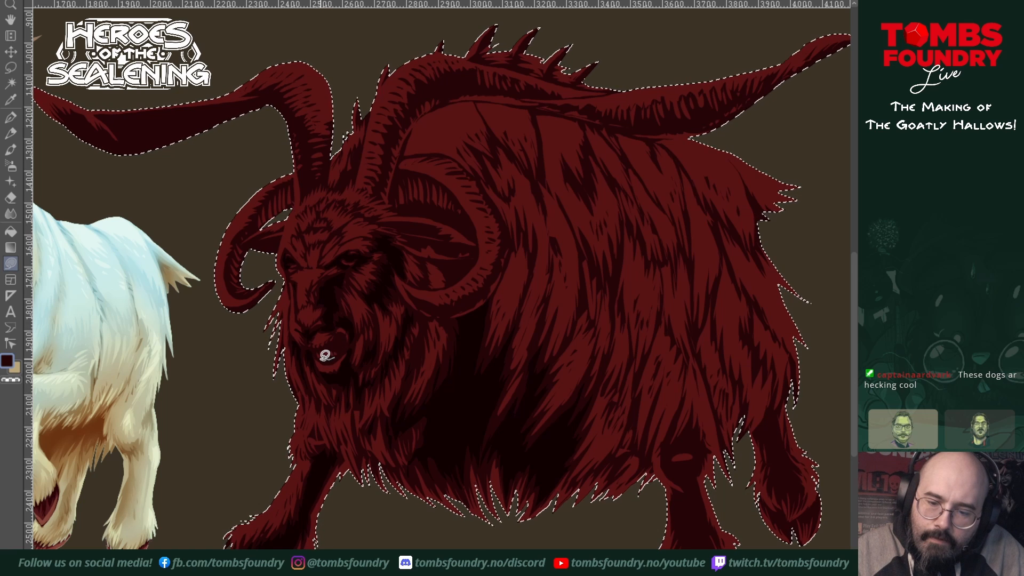
left_click_drag(338, 357, 337, 352)
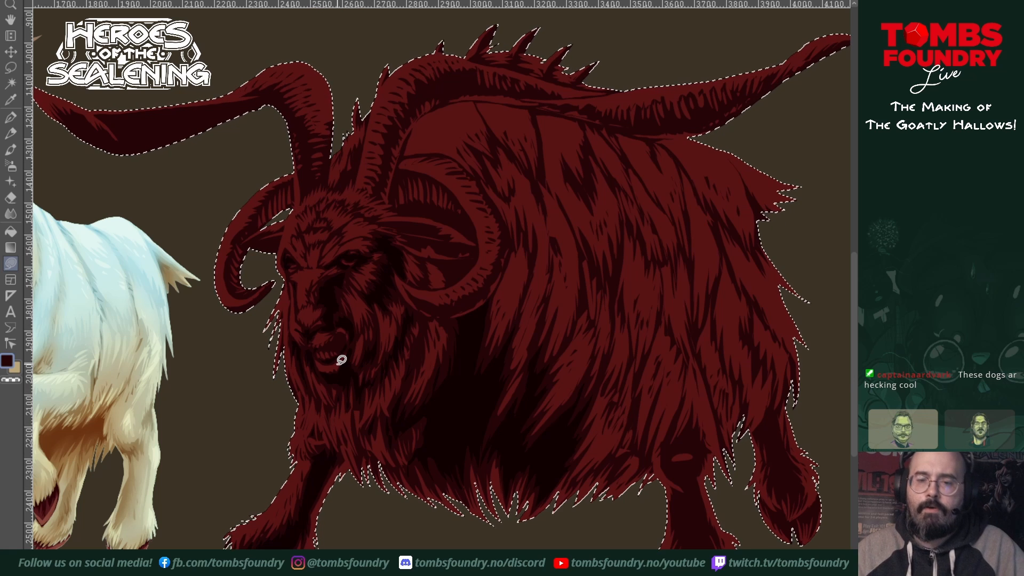
Step: Shade the near ear's folds and the lower curve of the near curled horn with deep shadow
left_click_drag(472, 333, 507, 433)
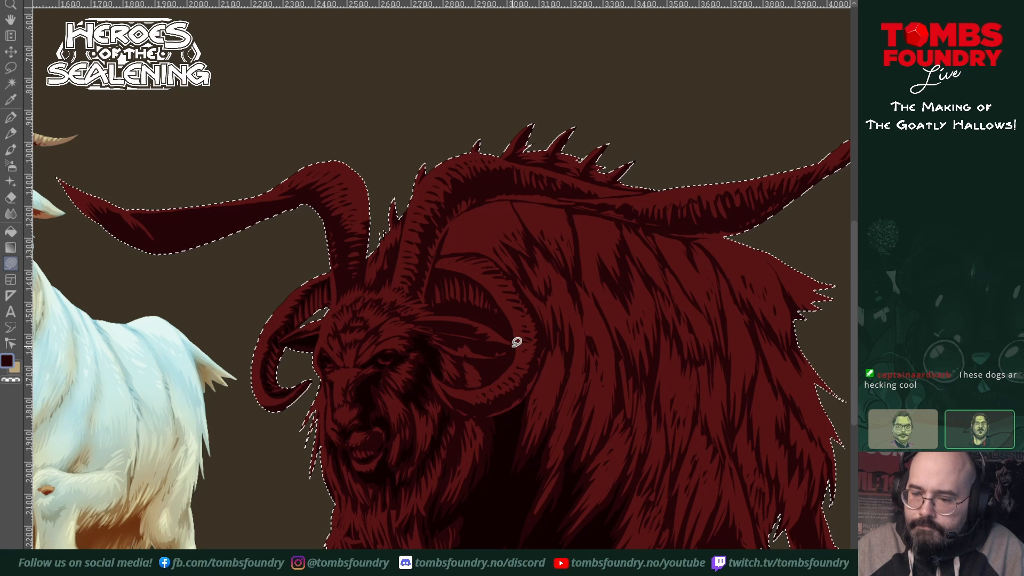
mouse_move(505, 339)
left_mouse_down()
mouse_move(440, 333)
mouse_move(514, 347)
left_mouse_up()
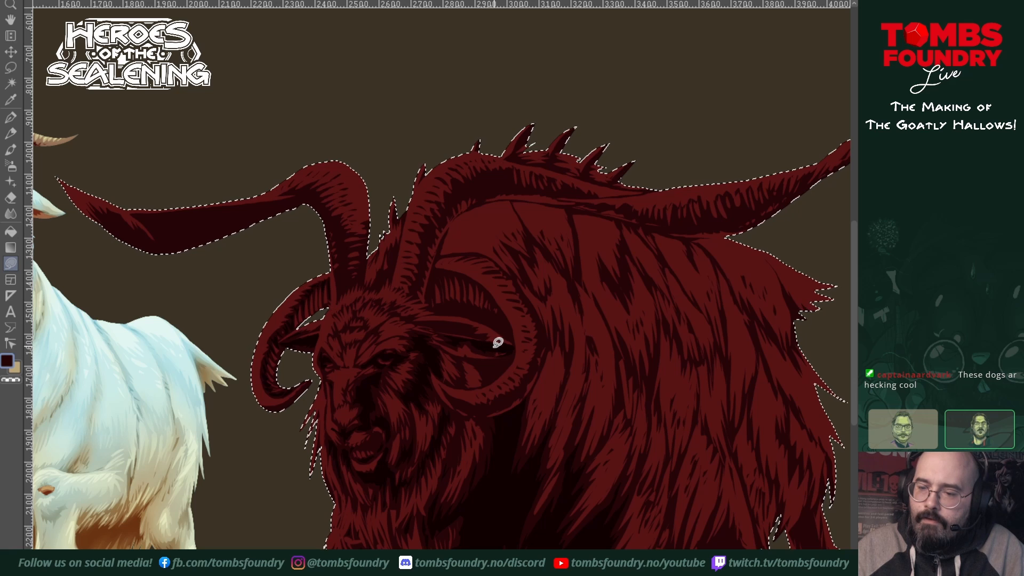
mouse_move(416, 324)
left_mouse_down()
mouse_move(455, 330)
mouse_move(421, 325)
left_mouse_up()
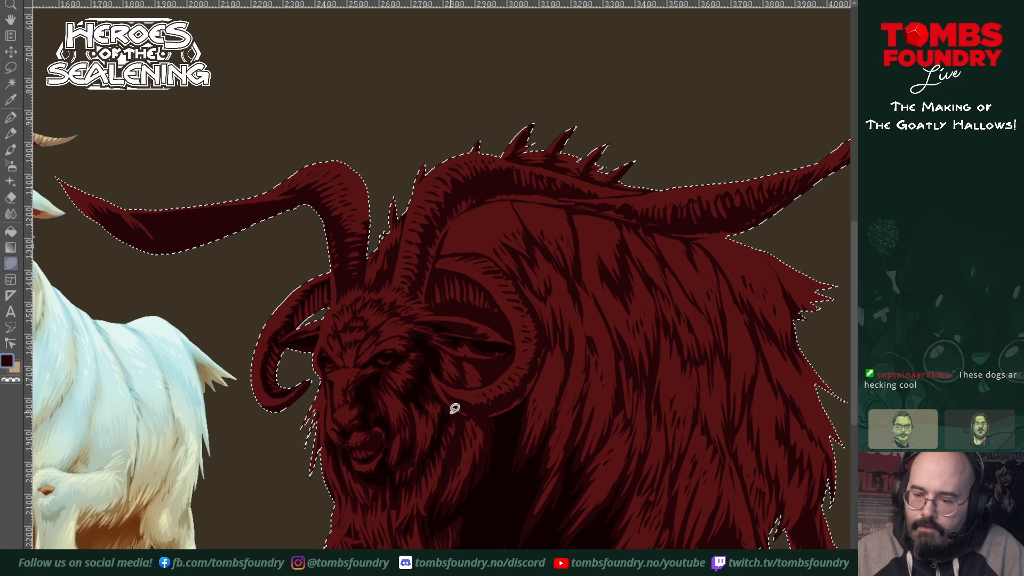
mouse_move(445, 393)
left_mouse_down()
mouse_move(478, 414)
mouse_move(445, 392)
mouse_move(485, 415)
mouse_move(525, 385)
mouse_move(507, 404)
left_mouse_up()
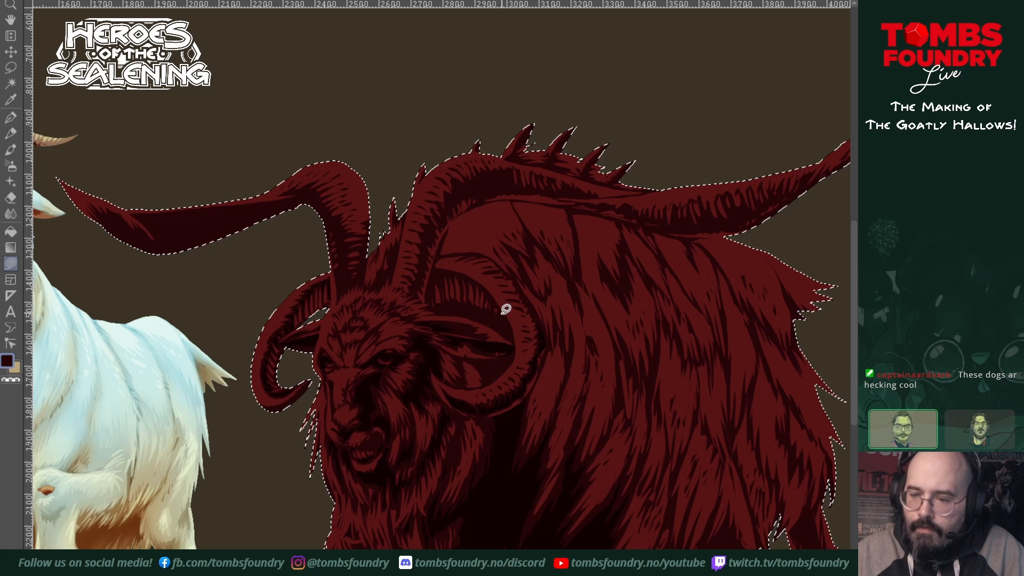
Step: Fill jagged deep shadows inside the near curled horn's loop, behind and below the ear, and on the beard's edge beneath
left_click(435, 268)
left_click_drag(433, 293, 455, 273)
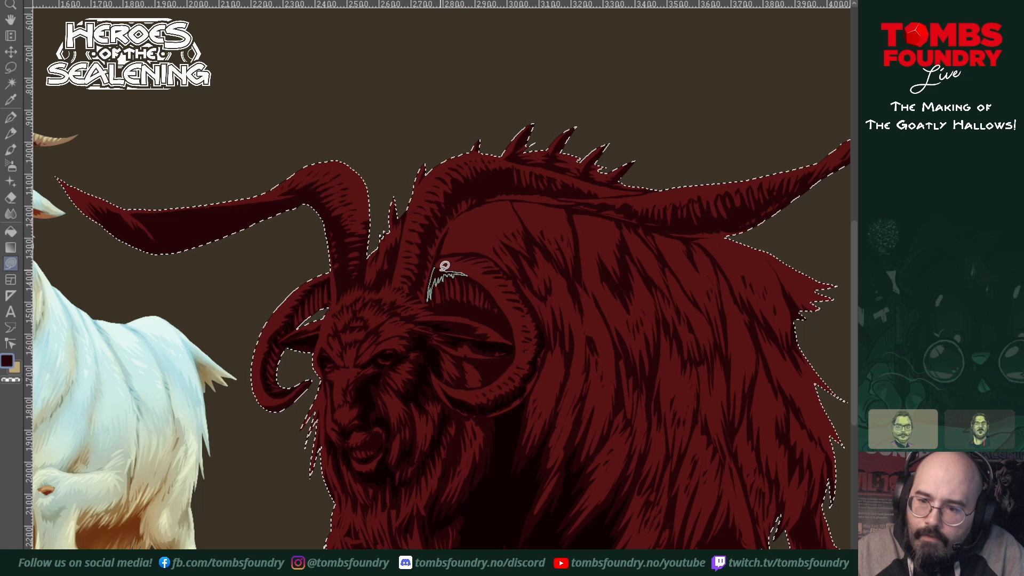
key("Escape")
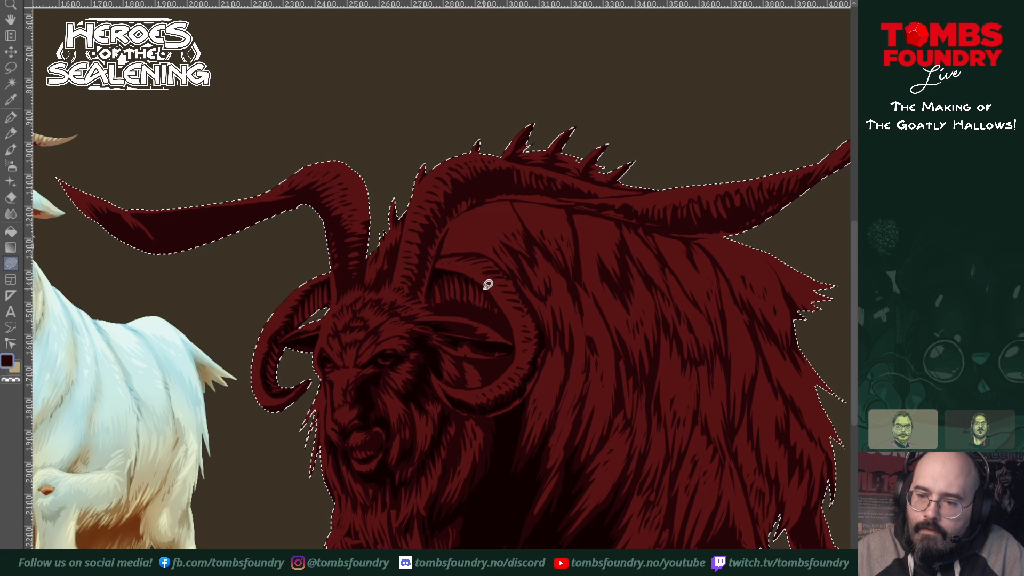
left_click_drag(484, 289, 496, 301)
key("Escape")
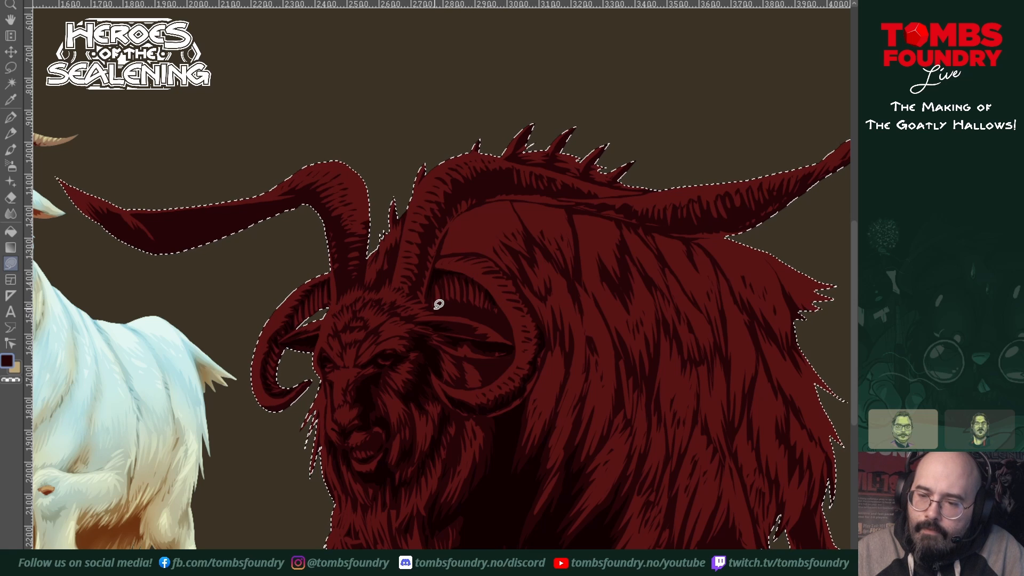
mouse_move(433, 309)
left_mouse_down()
mouse_move(477, 316)
mouse_move(510, 340)
mouse_move(495, 310)
mouse_move(435, 306)
left_mouse_up()
mouse_move(433, 308)
left_mouse_down()
mouse_move(469, 313)
mouse_move(513, 338)
mouse_move(480, 305)
left_mouse_up()
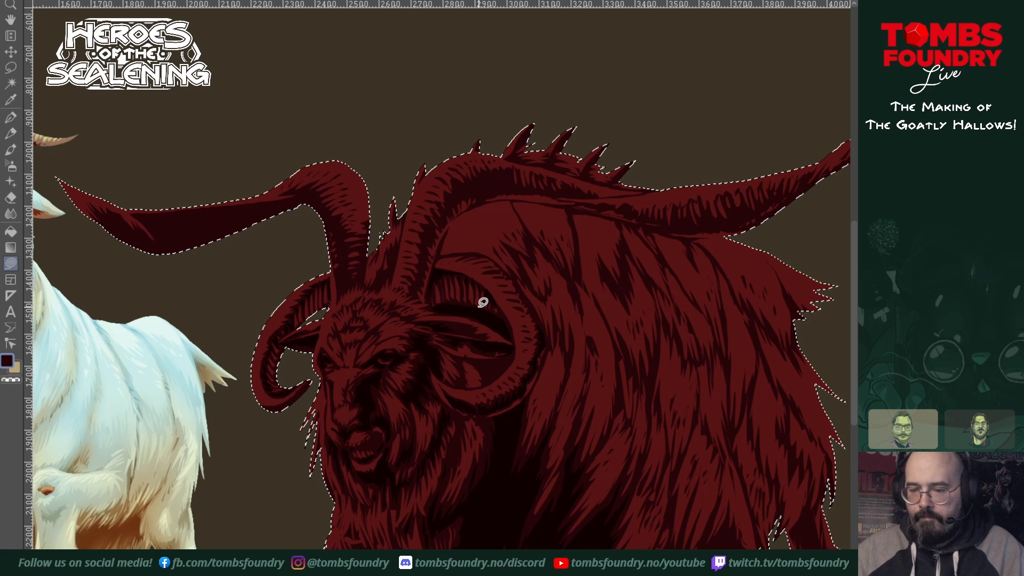
mouse_move(459, 379)
left_mouse_down()
mouse_move(465, 360)
mouse_move(478, 370)
mouse_move(470, 358)
mouse_move(511, 362)
mouse_move(486, 384)
mouse_move(509, 359)
left_mouse_up()
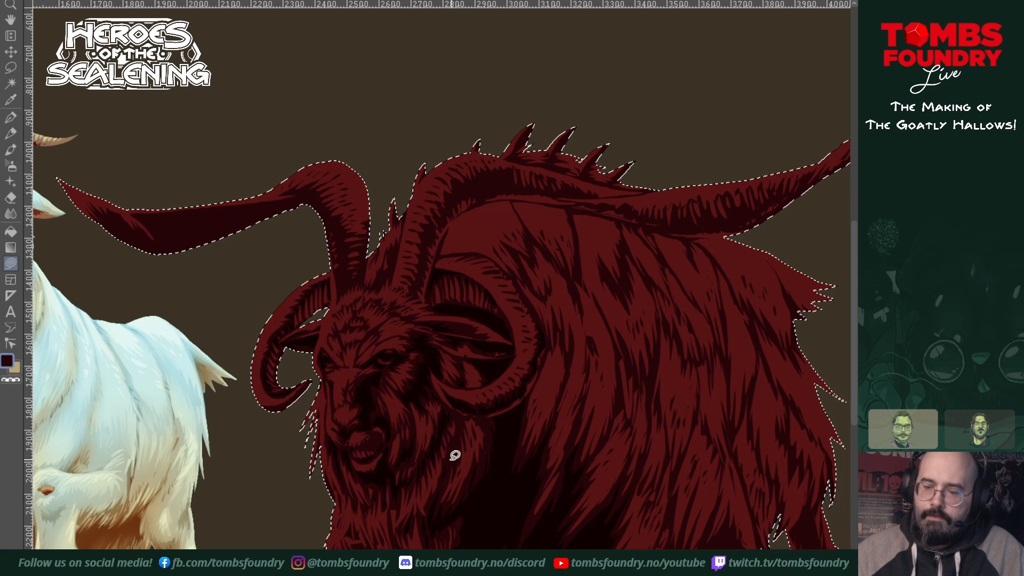
mouse_move(455, 454)
left_mouse_down()
mouse_move(448, 469)
mouse_move(459, 448)
left_mouse_up()
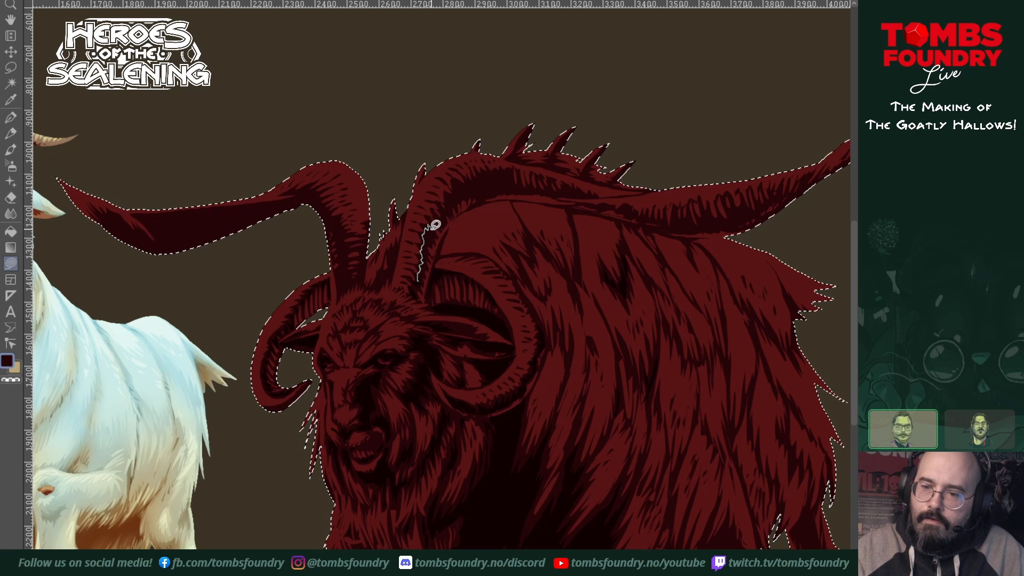
Step: Shade the underside of the near long horn from its base over the arch toward the tip with jagged deep shadows
left_click_drag(429, 250, 427, 270)
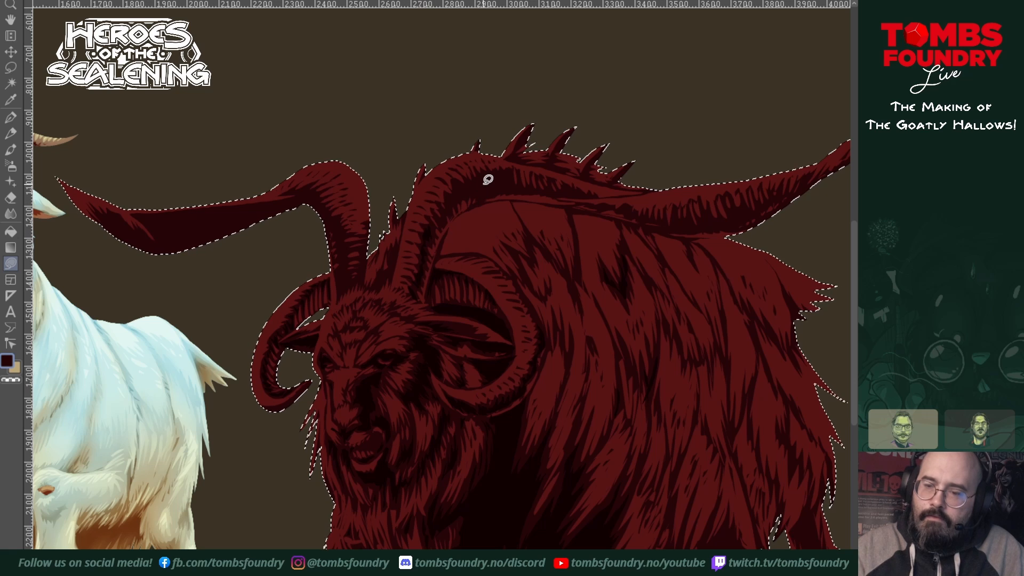
left_click_drag(552, 369, 514, 445)
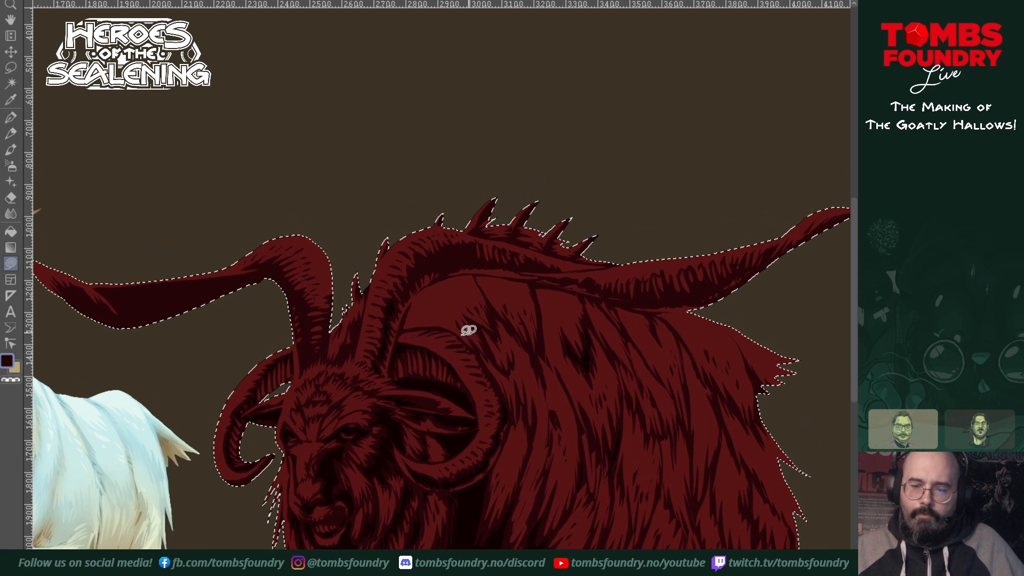
mouse_move(332, 363)
left_mouse_down()
mouse_move(352, 353)
mouse_move(357, 323)
mouse_move(333, 364)
left_mouse_up()
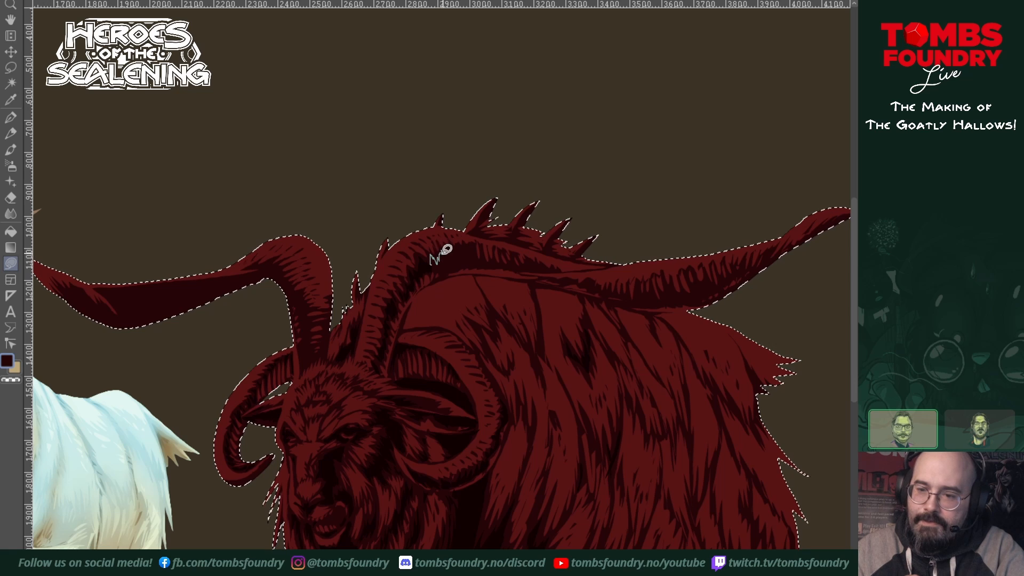
left_click_drag(463, 243, 454, 269)
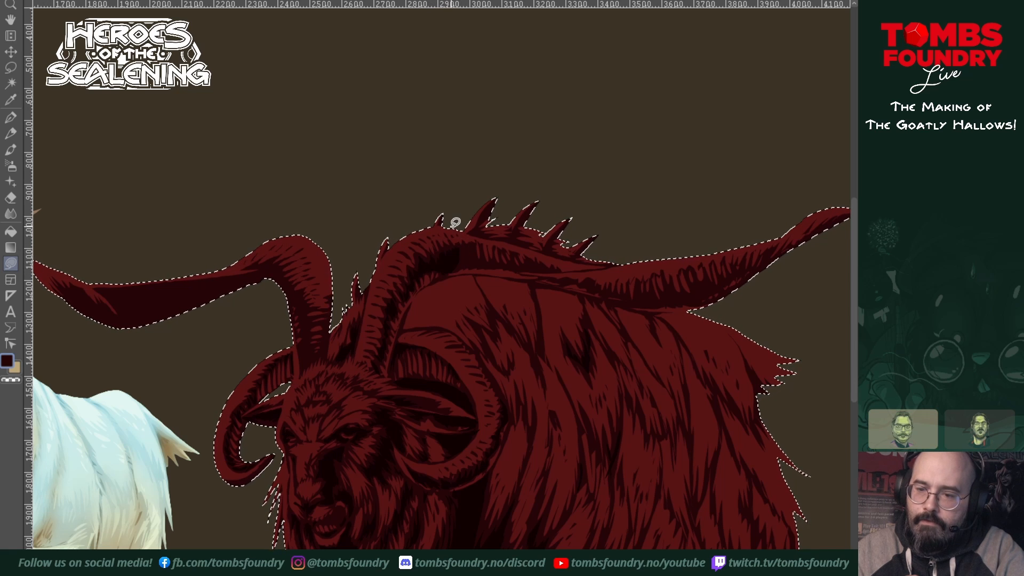
left_click_drag(474, 251, 461, 261)
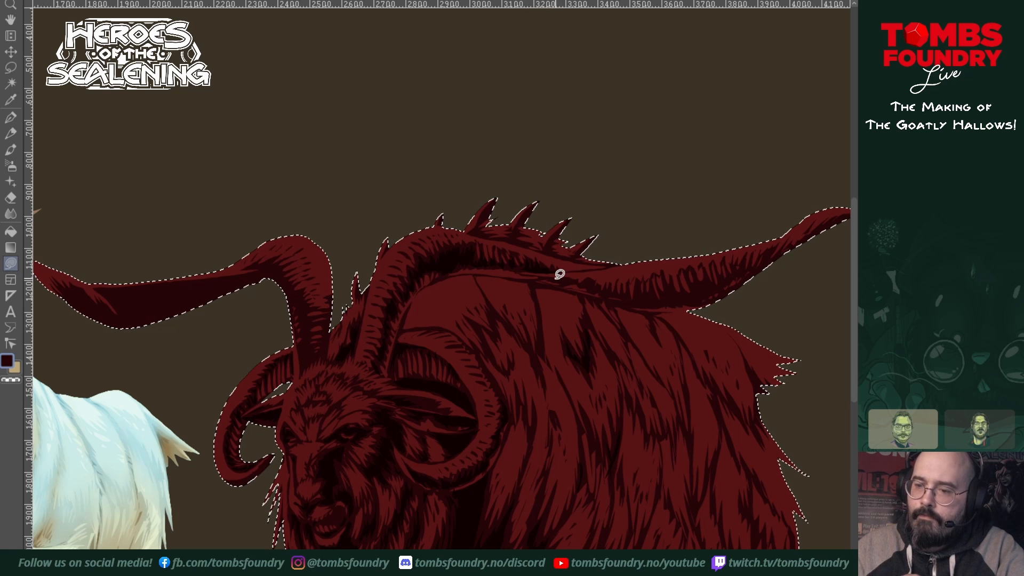
mouse_move(534, 277)
left_mouse_down()
mouse_move(563, 279)
mouse_move(533, 280)
mouse_move(593, 286)
left_mouse_up()
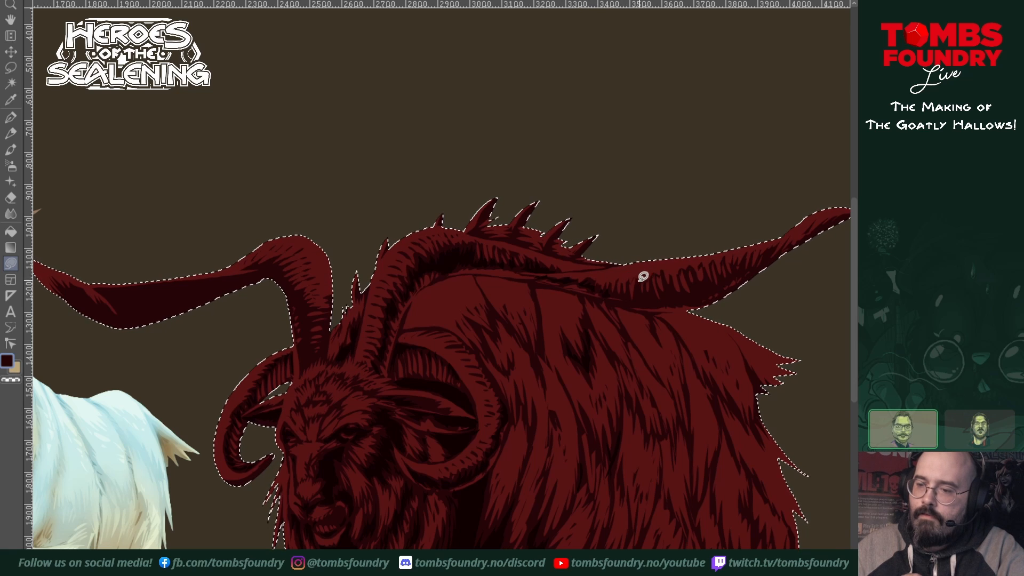
Step: Add more jagged deep shadows along the outer stretch of the near long horn and in the rear flank fur
left_click_drag(615, 291, 662, 297)
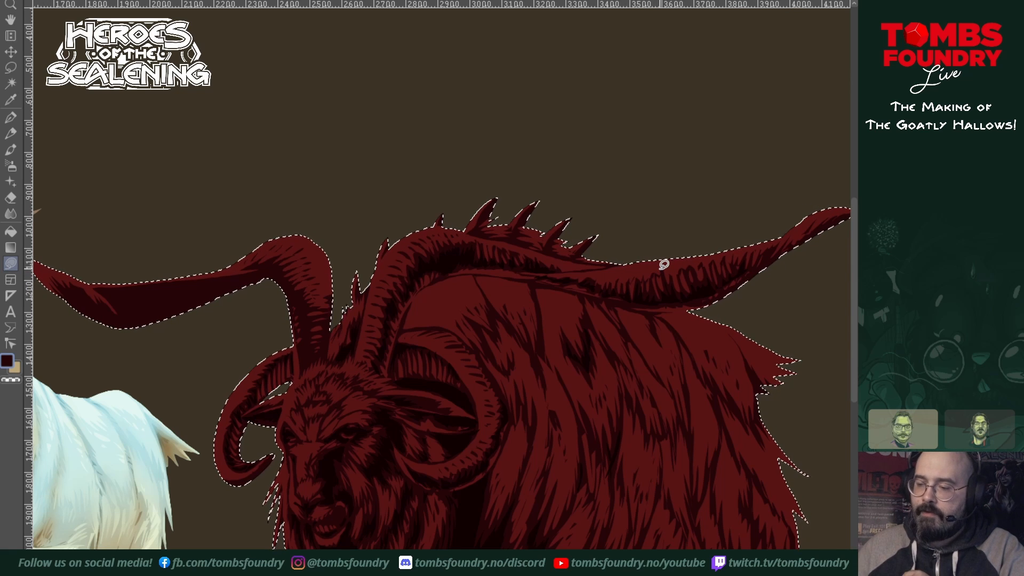
mouse_move(692, 500)
left_mouse_down()
mouse_move(715, 482)
mouse_move(718, 453)
left_mouse_up()
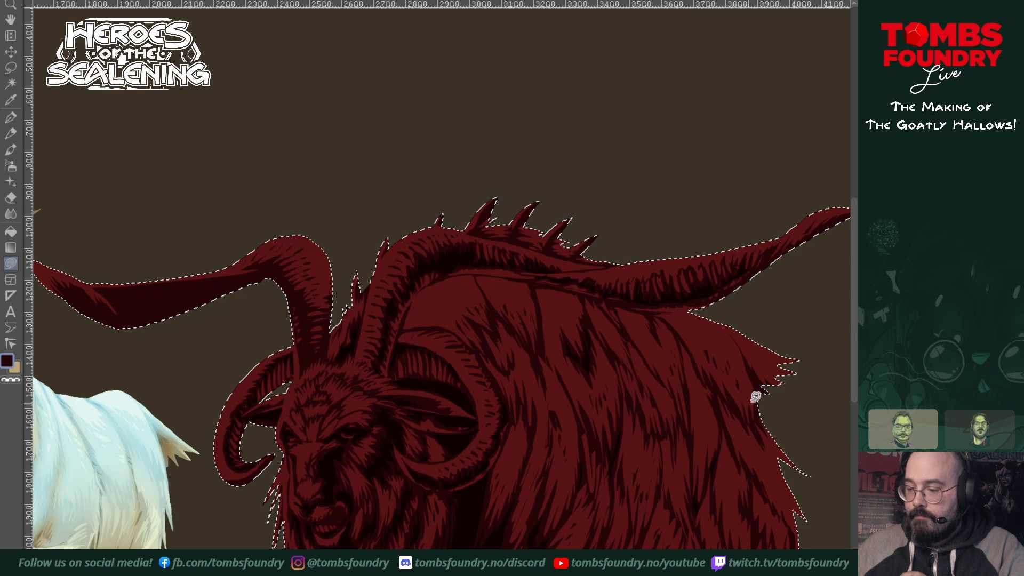
mouse_move(711, 386)
left_mouse_down()
mouse_move(719, 419)
mouse_move(712, 388)
left_mouse_up()
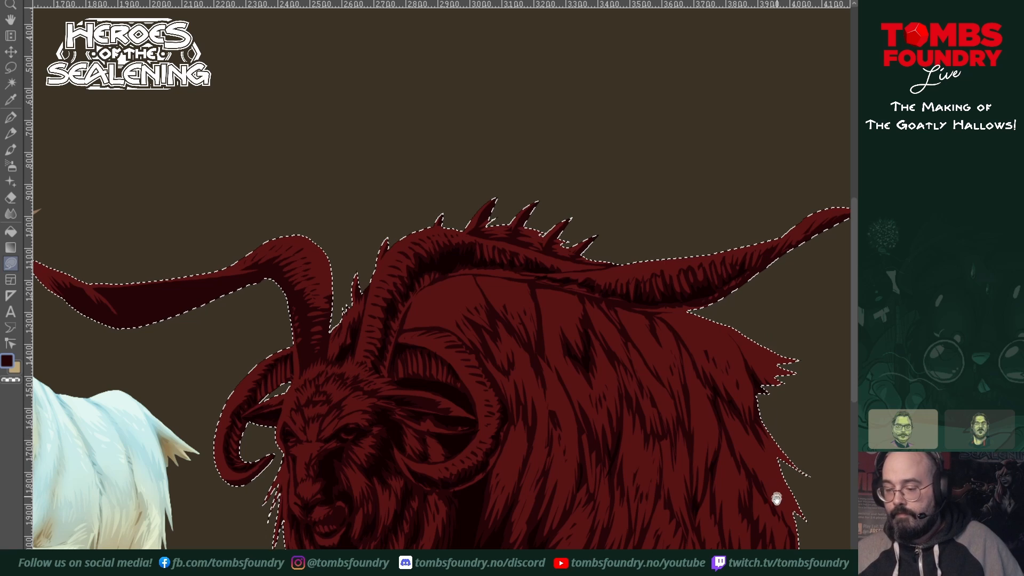
Step: Shade the rearmost hind leg with a jagged deep shadow from the fur fringe down toward the hoof
left_click_drag(777, 498, 686, 349)
mouse_move(586, 440)
left_mouse_down()
mouse_move(576, 490)
mouse_move(593, 469)
mouse_move(614, 483)
mouse_move(610, 457)
mouse_move(599, 447)
mouse_move(582, 469)
left_mouse_up()
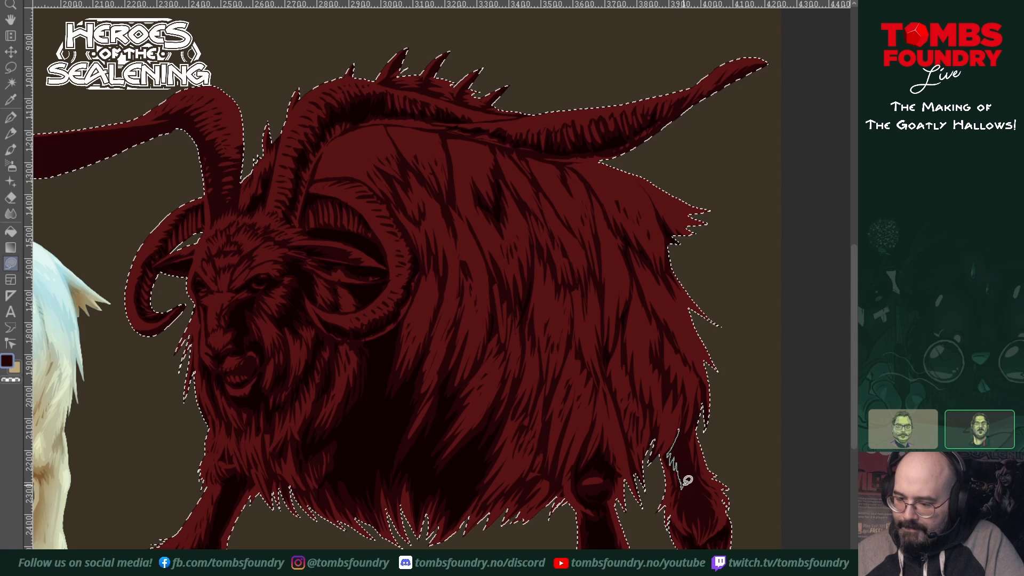
left_click_drag(687, 480, 687, 498)
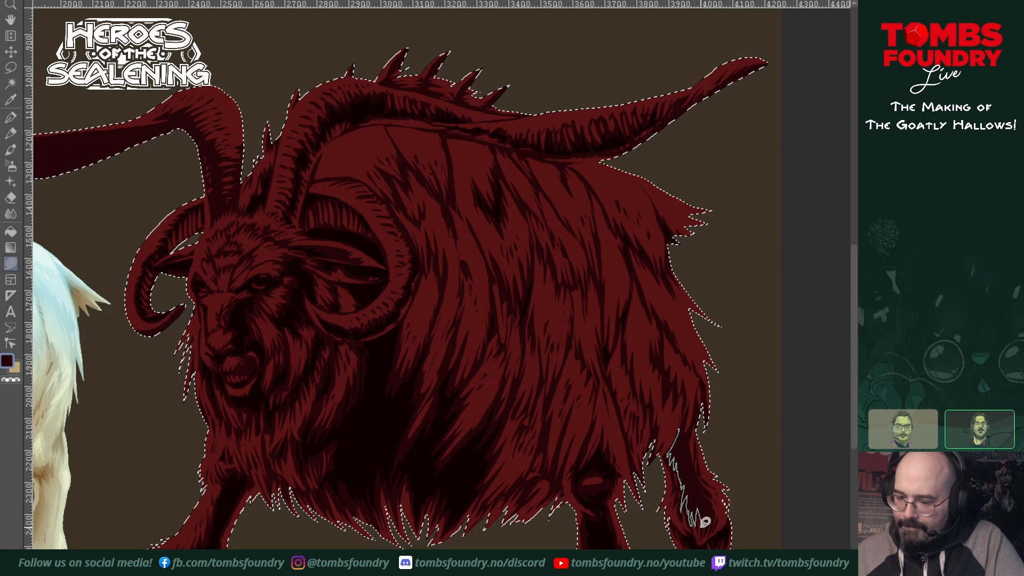
left_click_drag(711, 488, 687, 427)
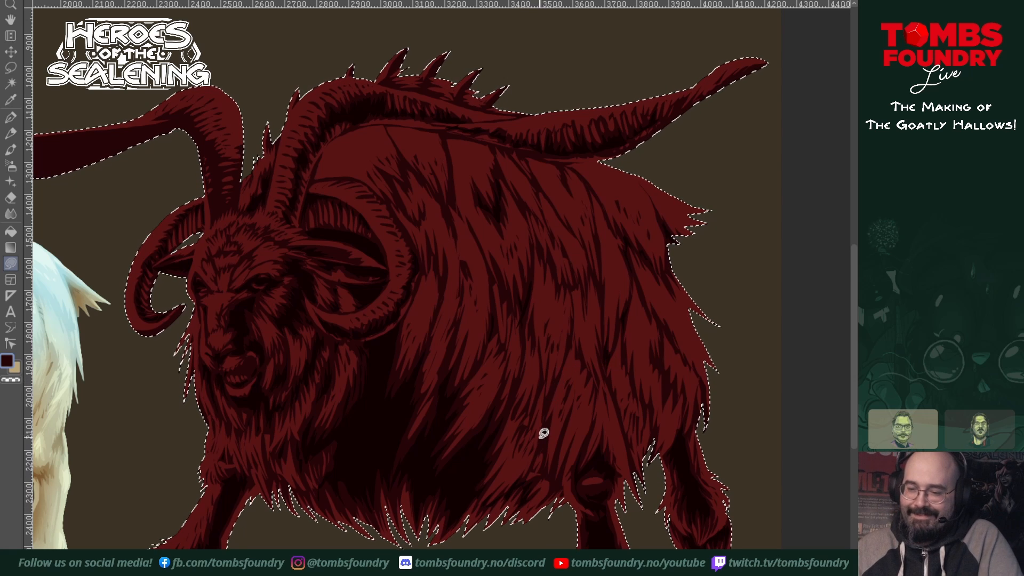
mouse_move(548, 444)
left_mouse_down()
mouse_move(539, 458)
mouse_move(556, 448)
mouse_move(556, 483)
left_mouse_up()
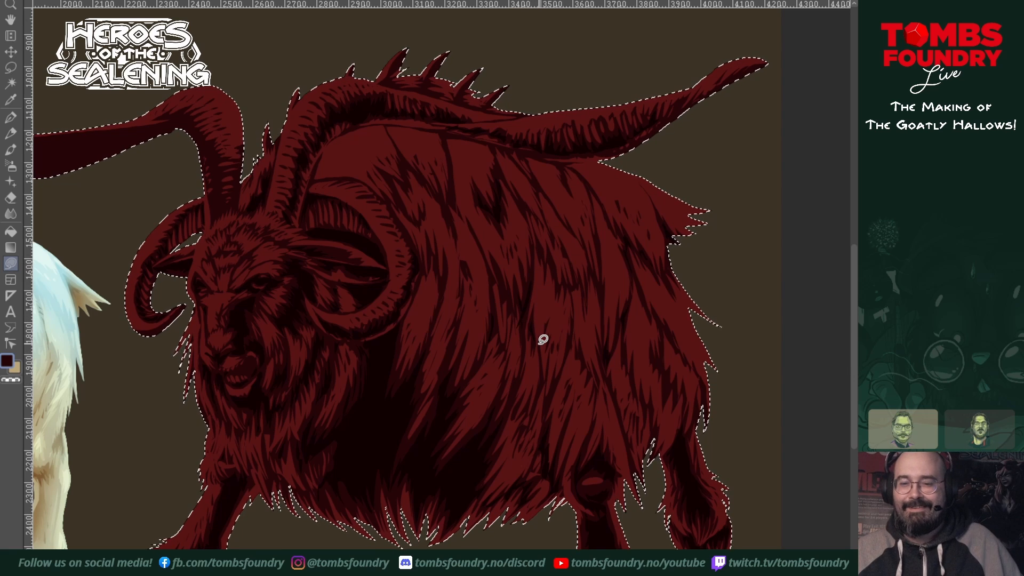
Step: Extend the jagged deep shadows toward the near long horn's tip and add one to the lower rear flank fur
left_click_drag(572, 312, 553, 389)
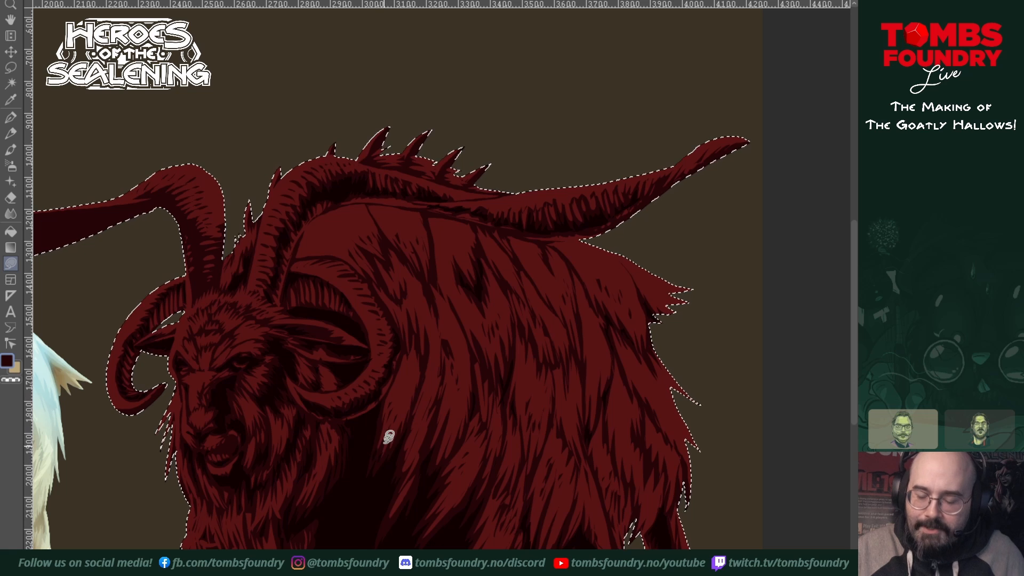
mouse_move(568, 500)
left_mouse_down()
mouse_move(586, 427)
mouse_move(560, 478)
left_mouse_up()
left_click_drag(571, 442, 526, 516)
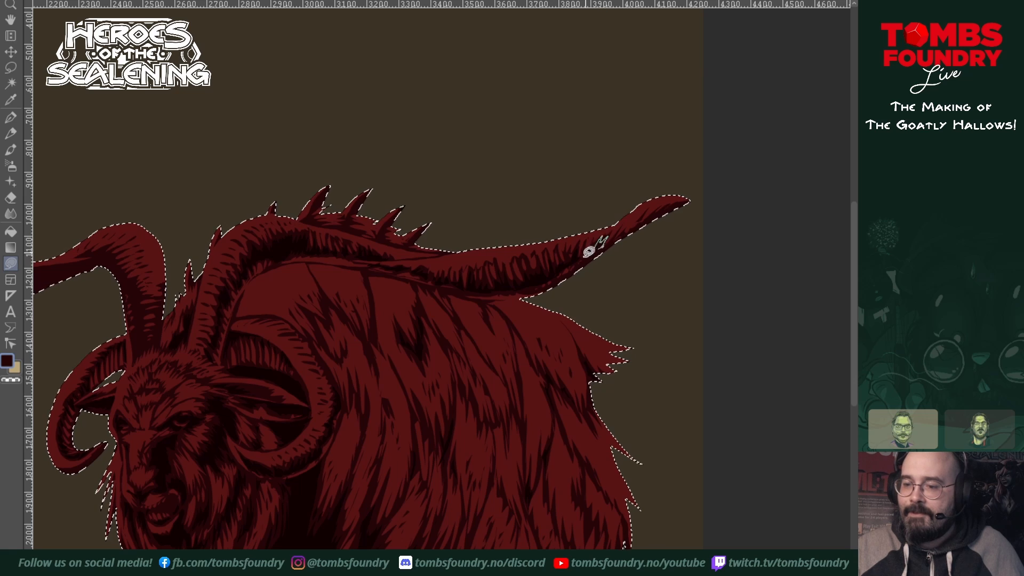
left_click_drag(640, 340, 662, 285)
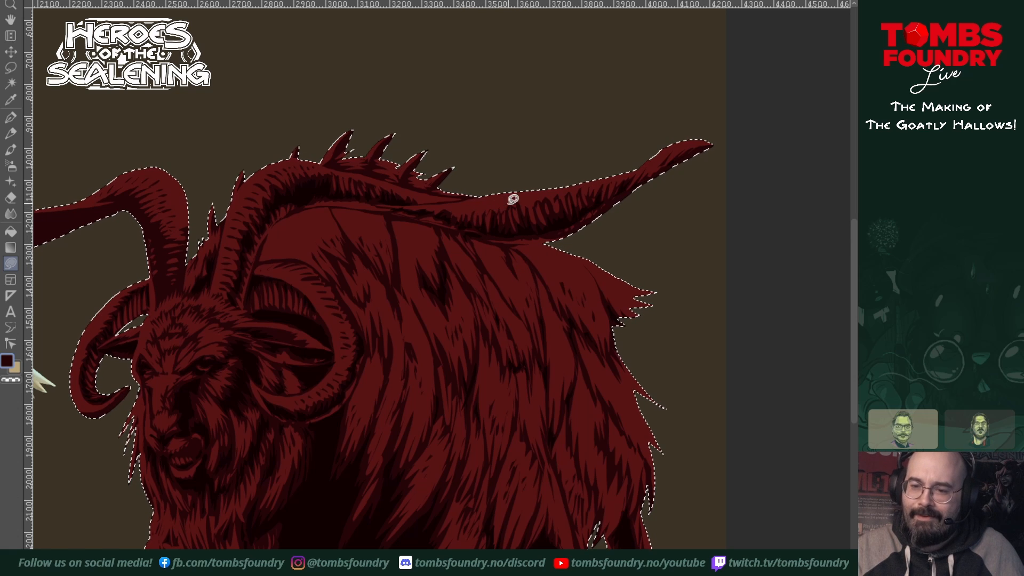
mouse_move(504, 240)
left_mouse_down()
mouse_move(501, 248)
mouse_move(513, 241)
left_mouse_up()
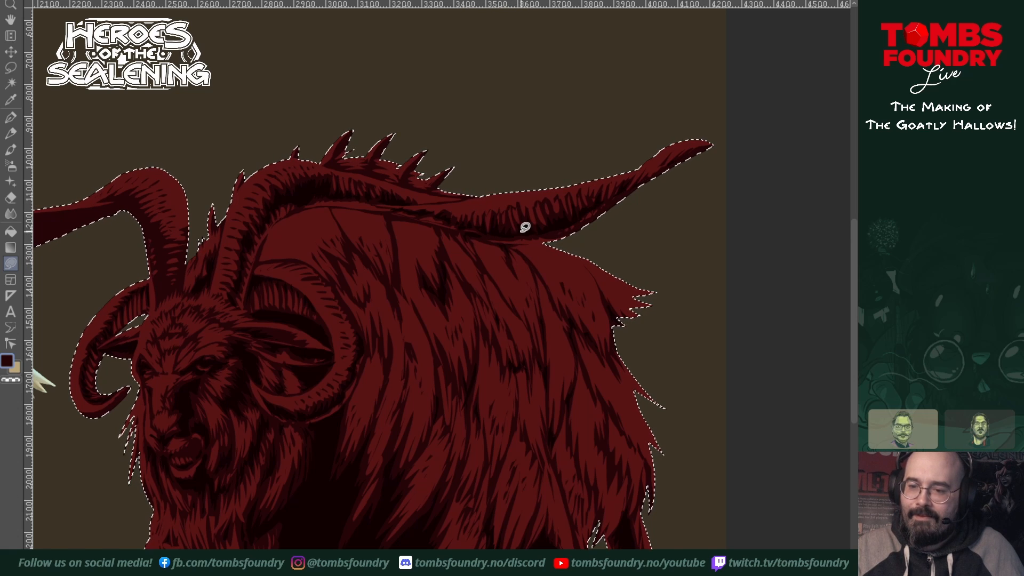
left_click_drag(603, 424, 584, 385)
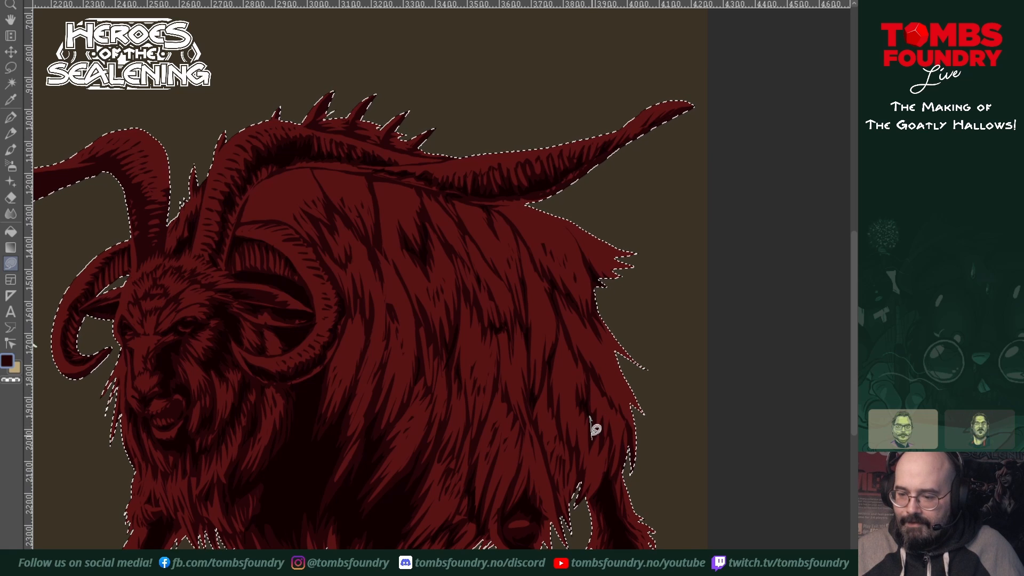
mouse_move(560, 465)
left_mouse_down()
mouse_move(671, 433)
mouse_move(644, 491)
left_mouse_up()
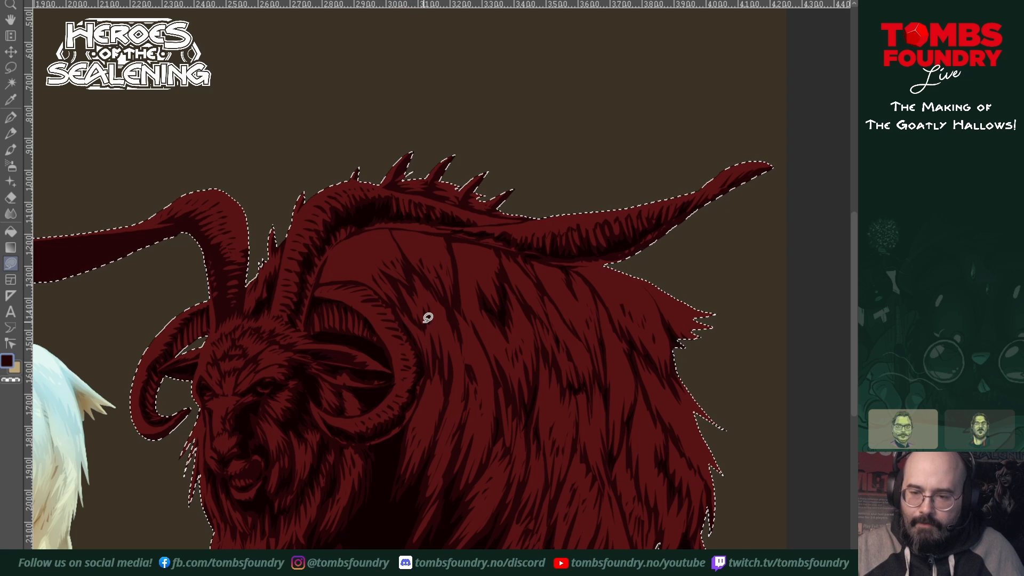
Step: Shade the inner side of the far long horn with jagged deep shadow from its base up toward the bend
scroll(568, 328, "left", 3)
scroll(568, 328, "up", 1)
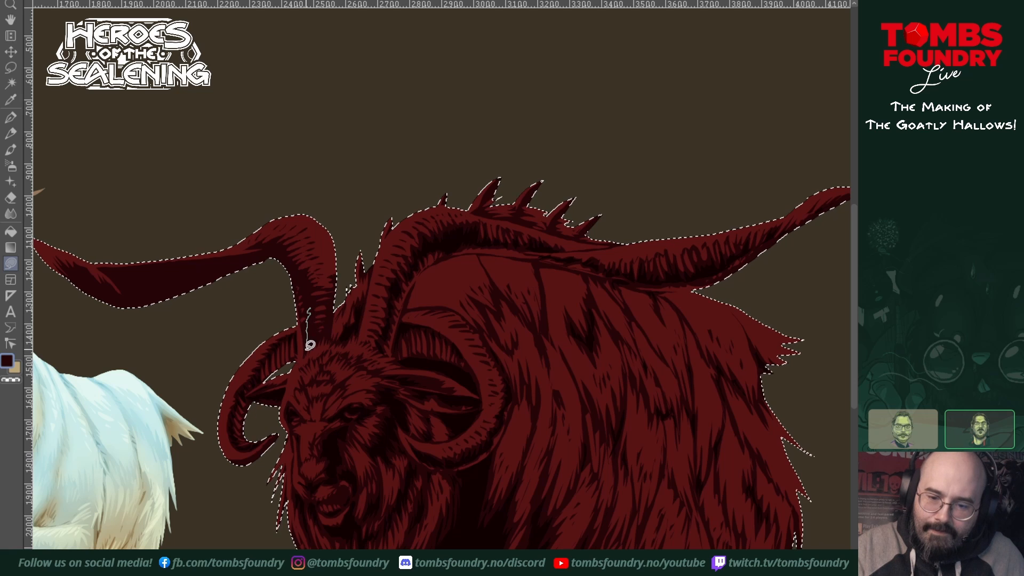
mouse_move(318, 334)
left_mouse_down()
mouse_move(328, 323)
mouse_move(340, 288)
left_mouse_up()
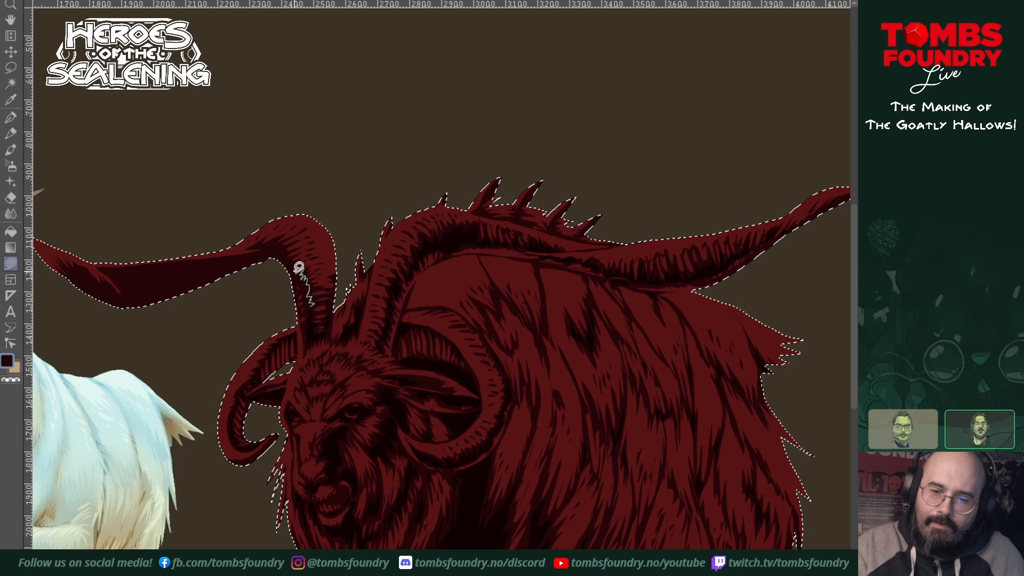
mouse_move(299, 268)
left_mouse_down()
mouse_move(268, 249)
mouse_move(288, 257)
mouse_move(312, 301)
mouse_move(449, 371)
mouse_move(380, 360)
mouse_move(392, 355)
mouse_move(374, 361)
mouse_move(410, 324)
left_mouse_up()
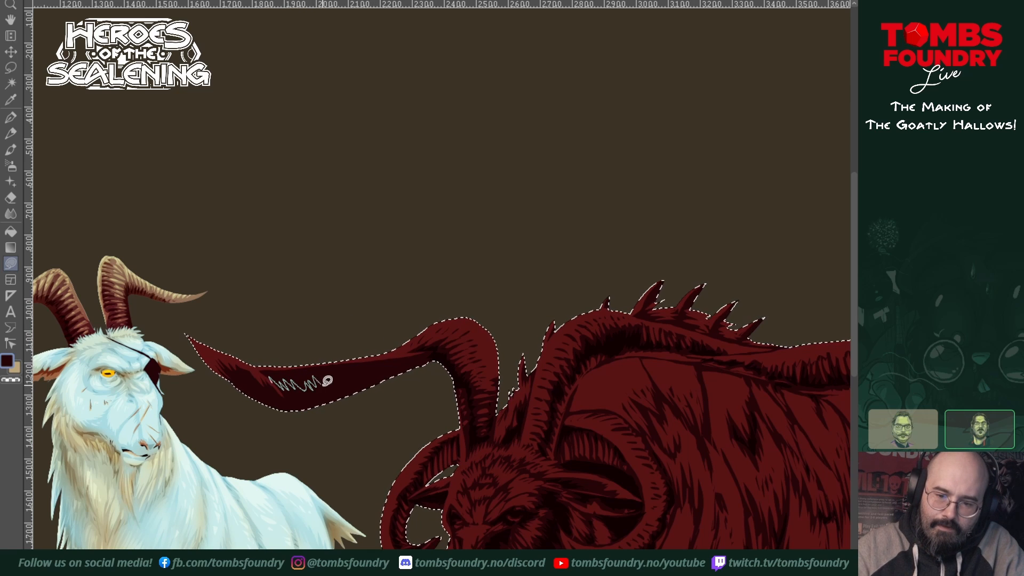
Step: Fill jagged deep shadows along the outstretched section of the far long horn and around its twist near the tip
left_click_drag(327, 380, 336, 365)
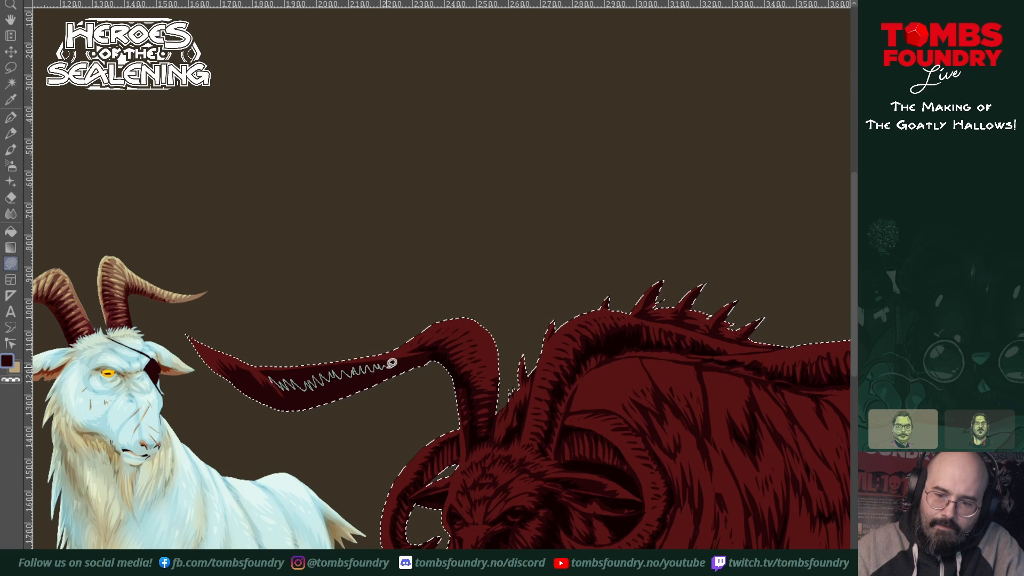
mouse_move(413, 358)
left_mouse_down()
mouse_move(443, 353)
mouse_move(321, 402)
mouse_move(277, 382)
left_mouse_up()
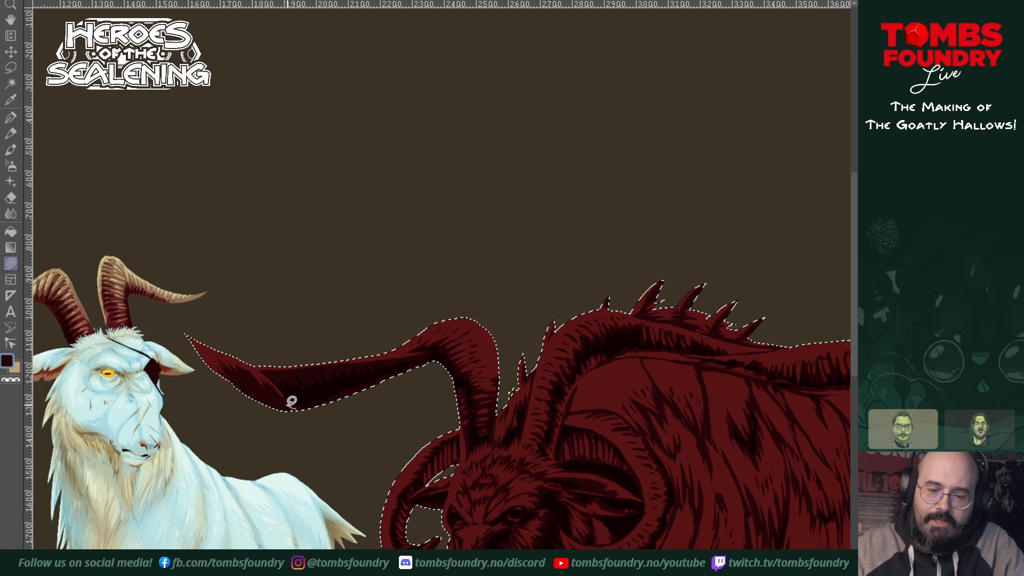
mouse_move(274, 381)
left_mouse_down()
mouse_move(271, 389)
mouse_move(237, 376)
left_mouse_up()
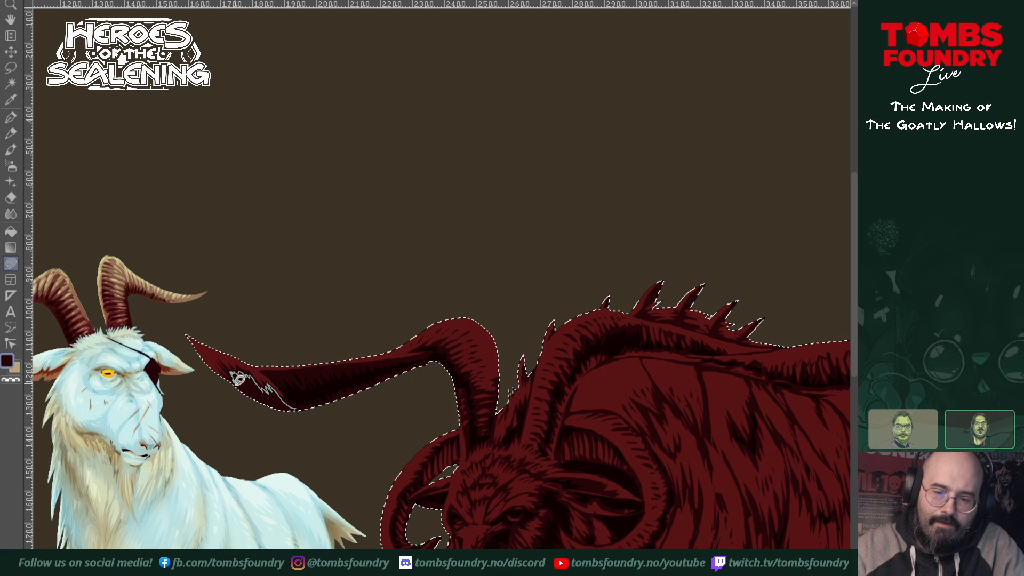
left_click_drag(286, 405, 288, 403)
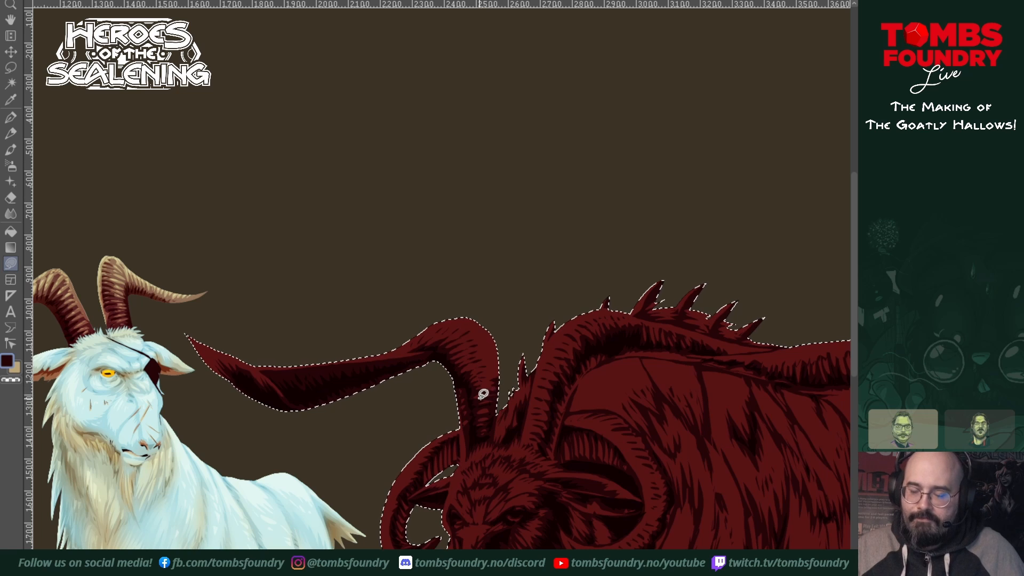
Step: Examine the deep shadows across the large goat's horns, head, fur and legs
left_click_drag(556, 487, 477, 441)
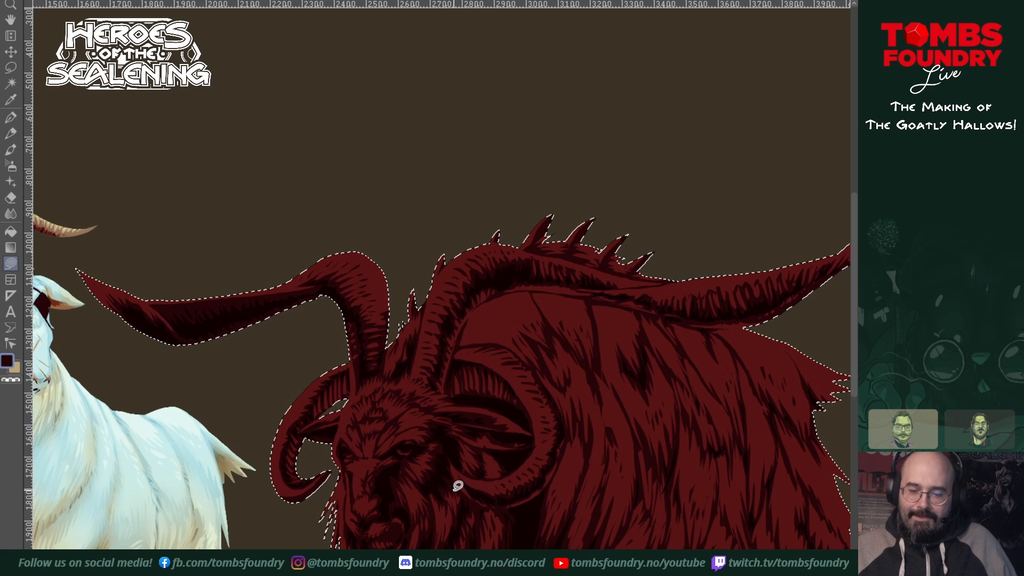
mouse_move(466, 485)
left_mouse_down()
mouse_move(452, 352)
mouse_move(434, 336)
left_mouse_up()
mouse_move(712, 435)
left_mouse_down()
mouse_move(617, 471)
mouse_move(613, 453)
left_mouse_up()
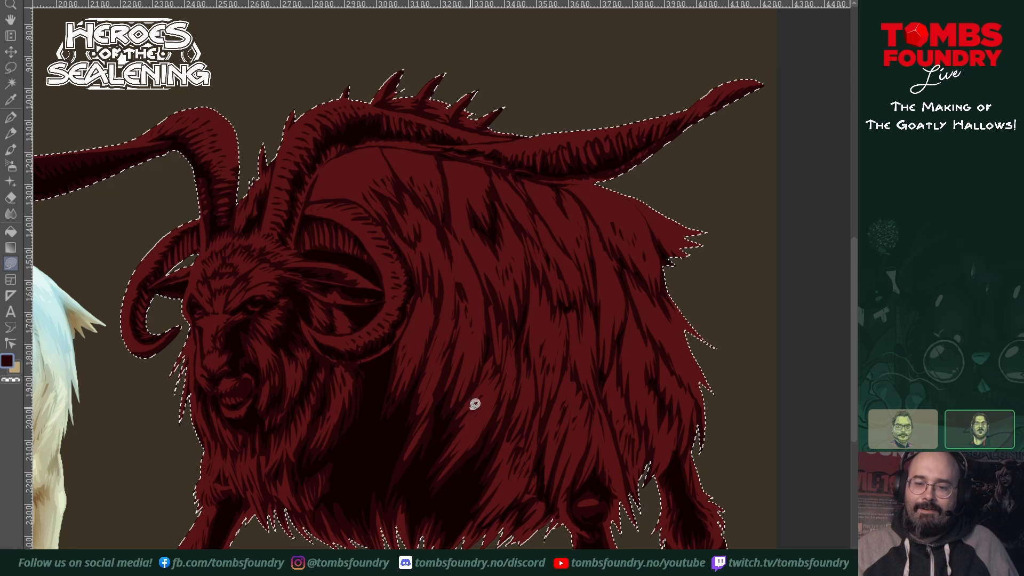
left_click_drag(663, 408, 698, 372)
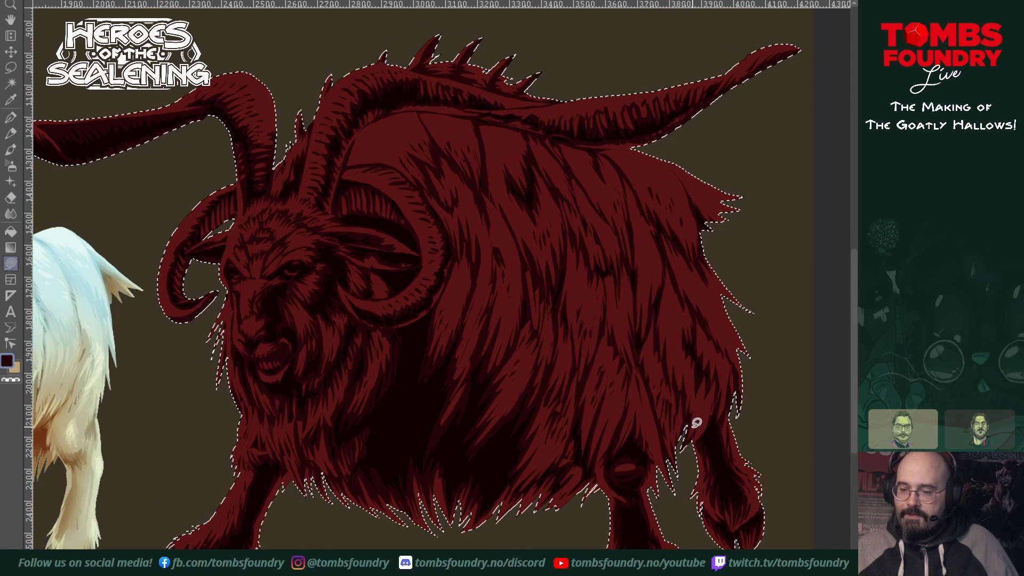
left_click_drag(686, 477, 662, 523)
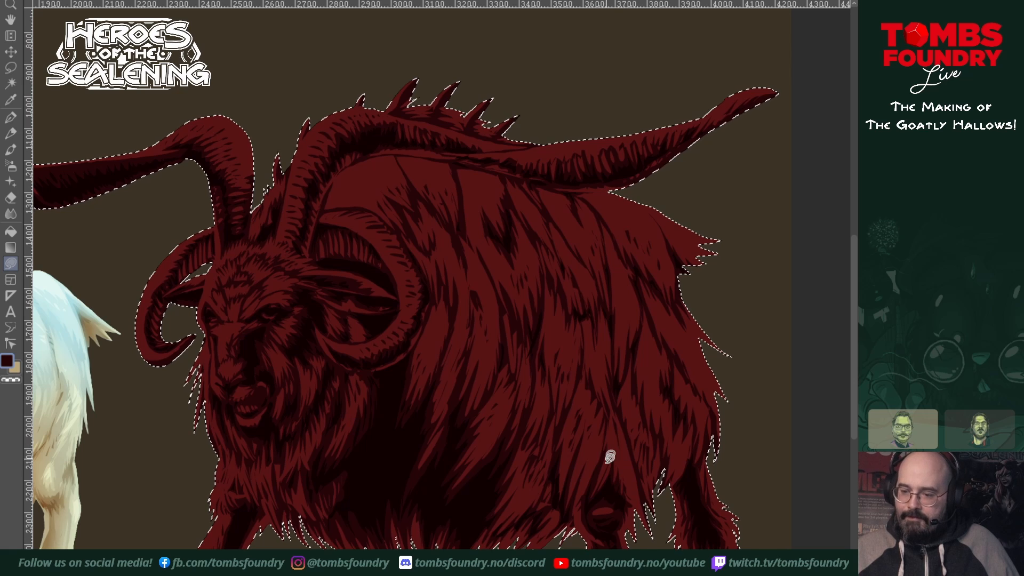
mouse_move(636, 342)
left_mouse_down()
mouse_move(679, 315)
mouse_move(655, 339)
left_mouse_up()
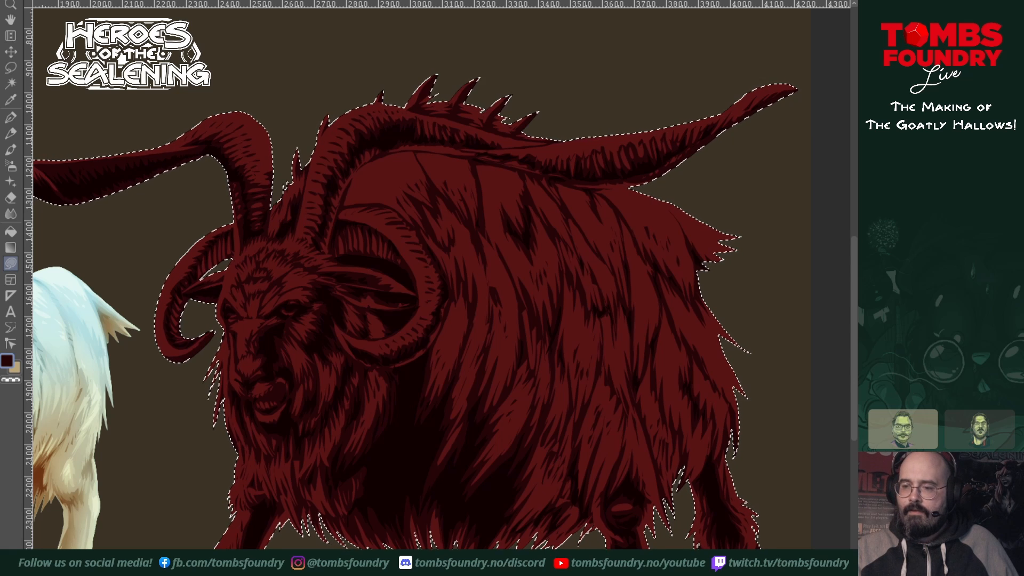
left_click_drag(536, 419, 565, 327)
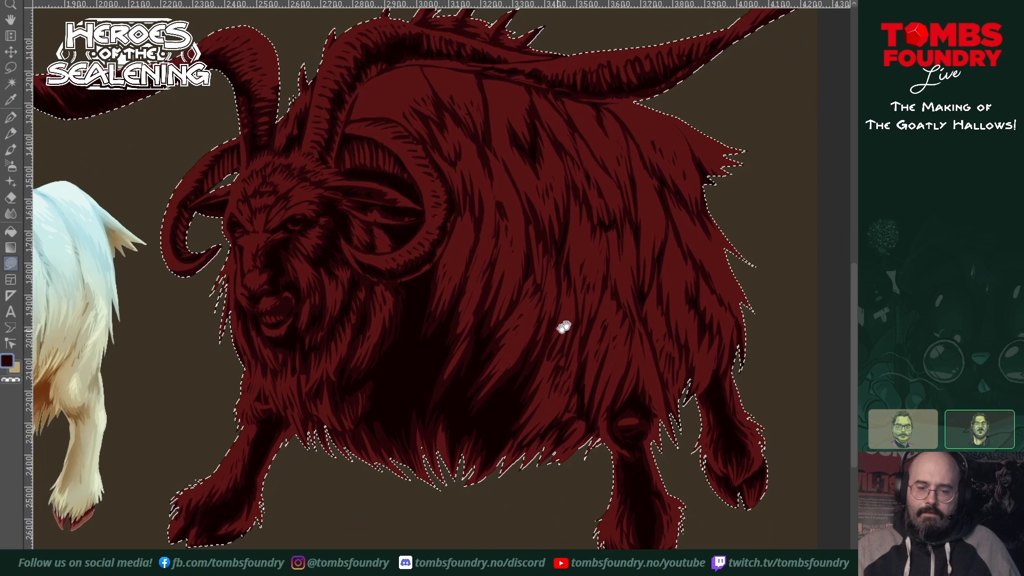
left_click_drag(630, 434, 669, 444)
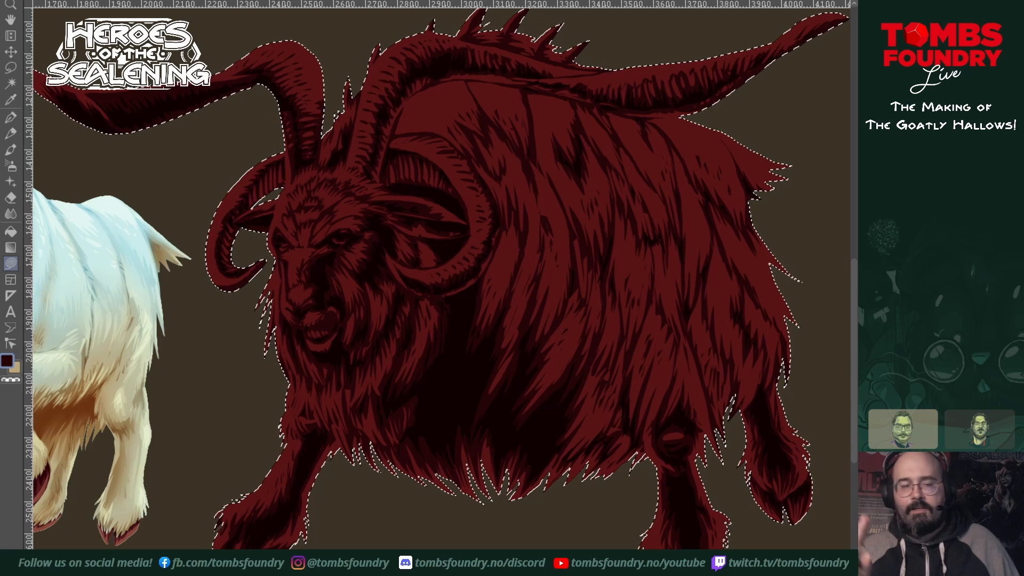
Step: Compare the large red goat's shading with the finished white and brown goats beside it
left_click_drag(488, 422, 729, 329)
left_click_drag(647, 321, 842, 451)
left_click_drag(592, 427, 718, 434)
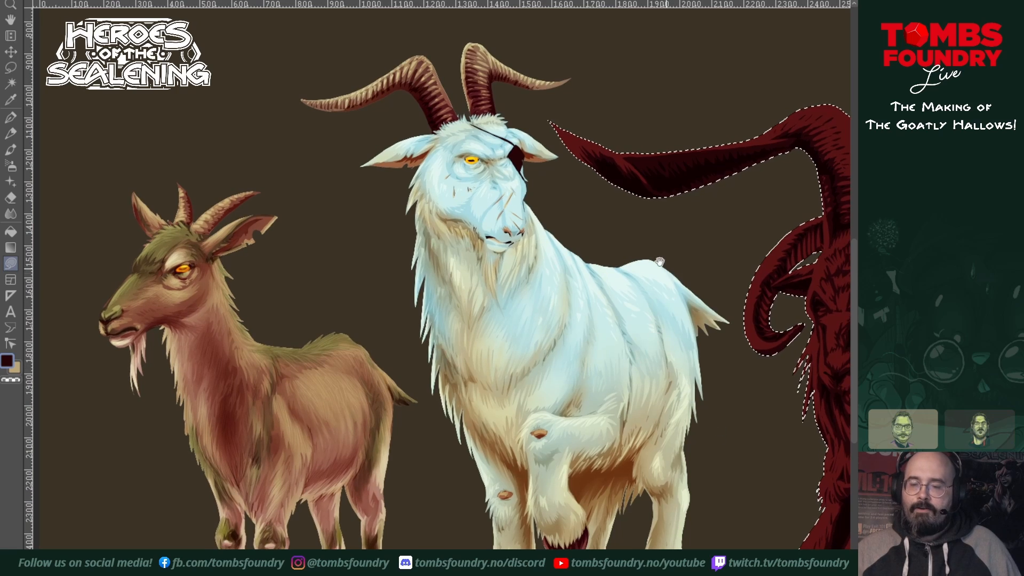
left_click_drag(330, 374, 411, 291)
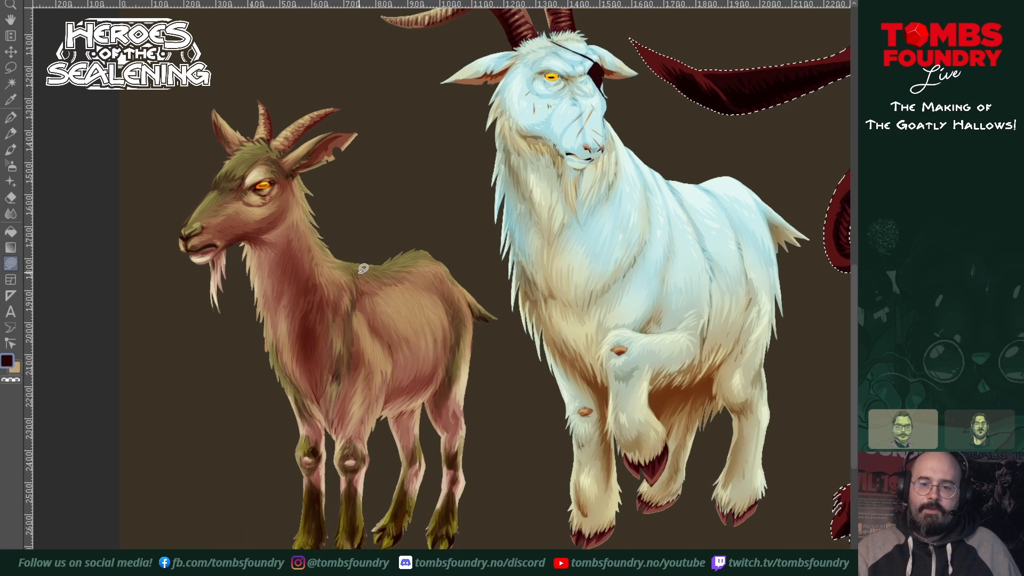
left_click_drag(812, 283, 364, 425)
left_click_drag(590, 396, 430, 375)
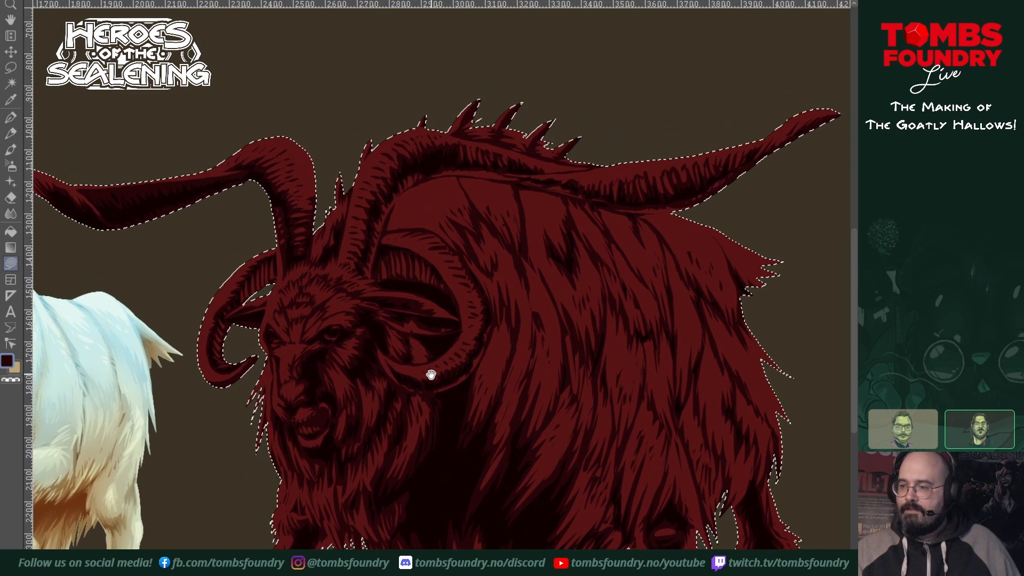
left_click_drag(591, 479, 578, 386)
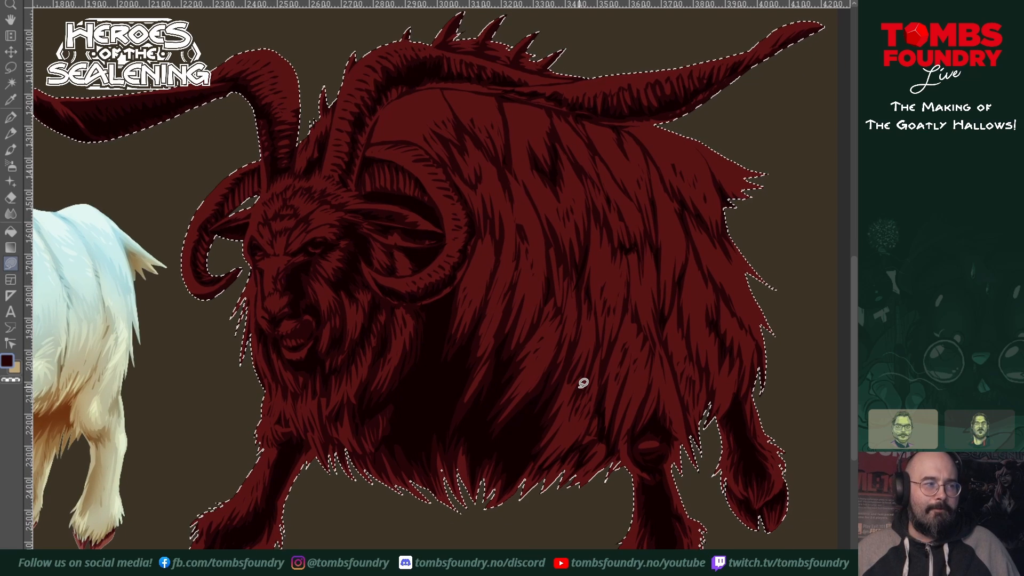
left_click_drag(583, 383, 641, 388)
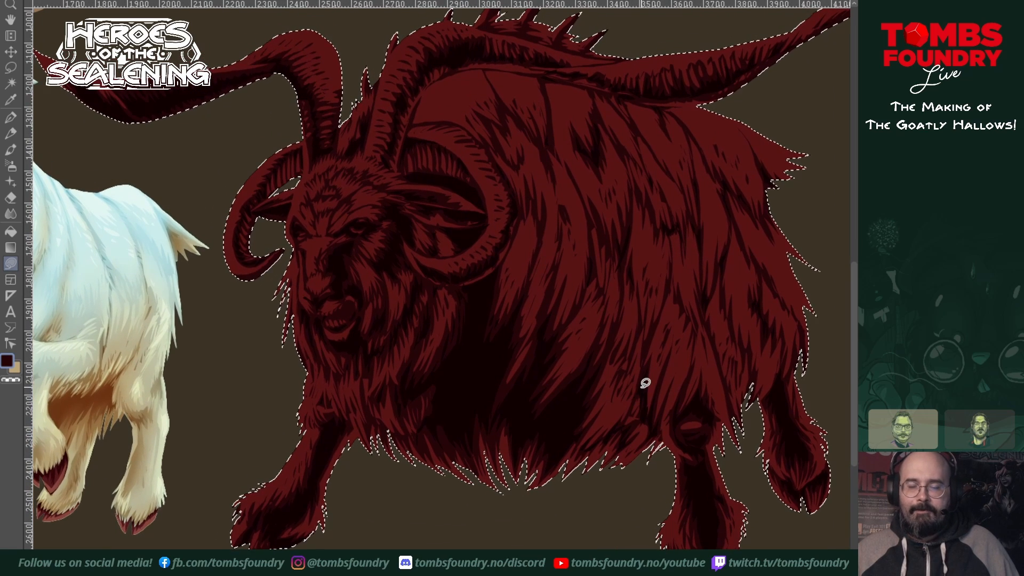
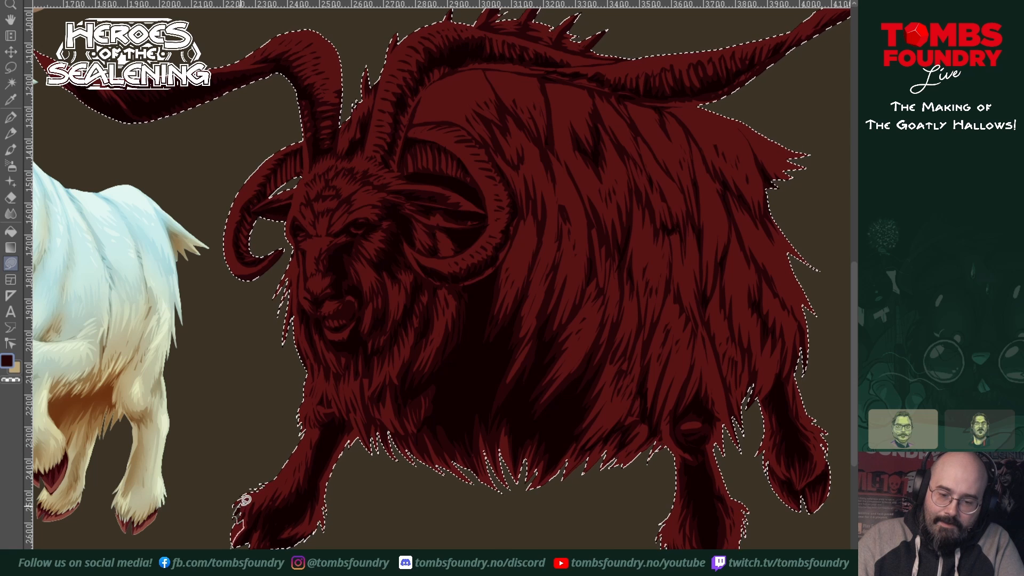
Step: Fill jagged shadows along the outstretched foreleg, the chest fur and the outer rim of the curled horn beside the near ear
left_click_drag(259, 497, 276, 481)
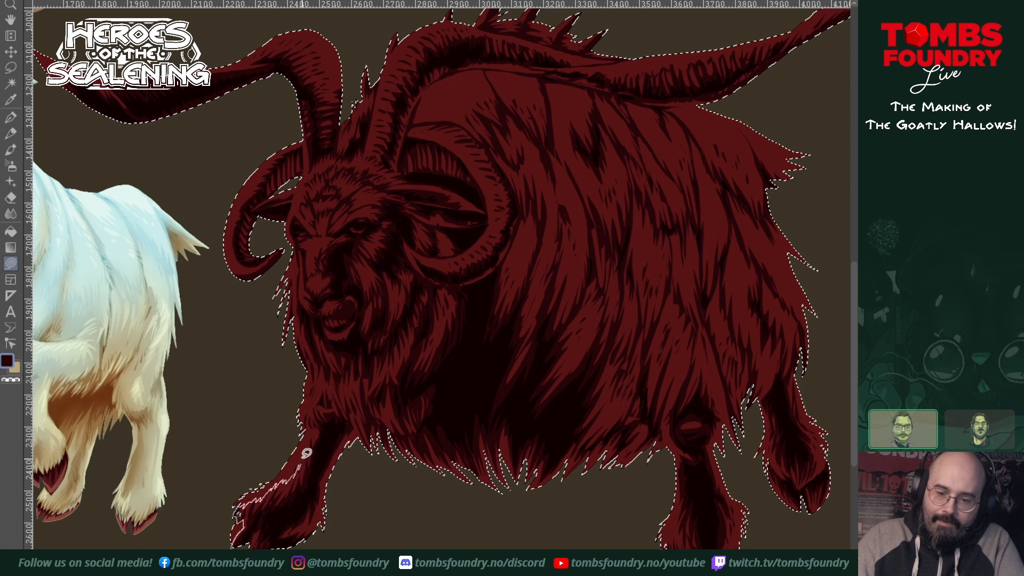
left_click_drag(329, 417, 354, 415)
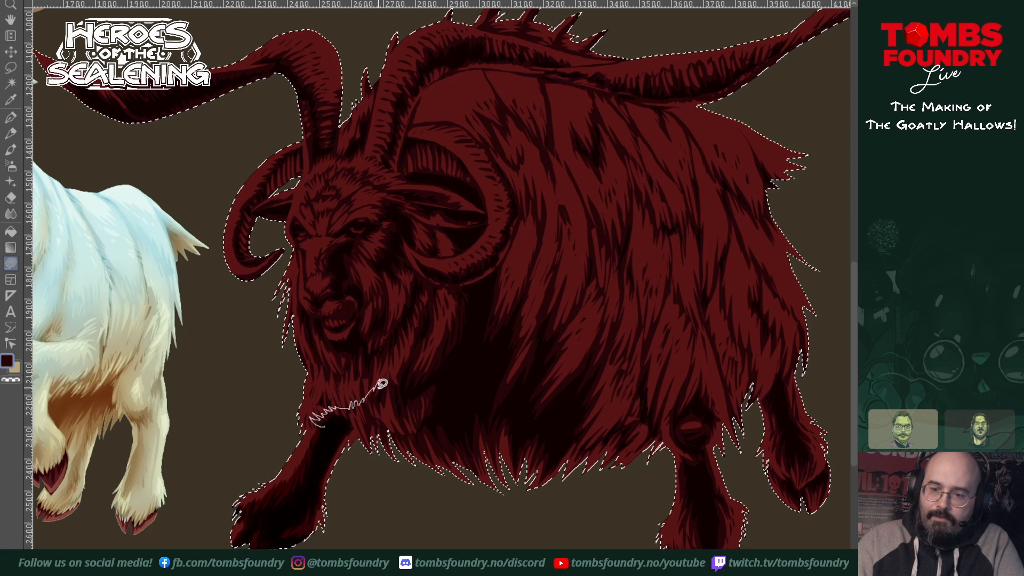
mouse_move(382, 384)
left_mouse_down()
mouse_move(436, 282)
mouse_move(415, 266)
mouse_move(472, 262)
mouse_move(503, 229)
mouse_move(498, 194)
mouse_move(469, 146)
mouse_move(489, 149)
mouse_move(517, 205)
mouse_move(515, 229)
mouse_move(504, 255)
mouse_move(437, 299)
mouse_move(408, 387)
left_mouse_up()
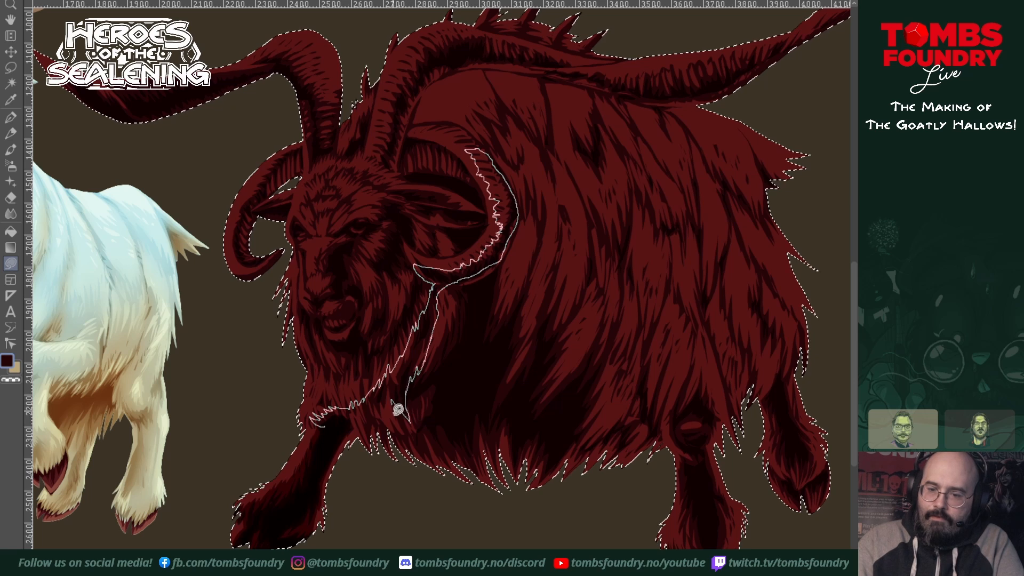
mouse_move(362, 423)
left_mouse_down()
mouse_move(345, 429)
mouse_move(322, 402)
left_mouse_up()
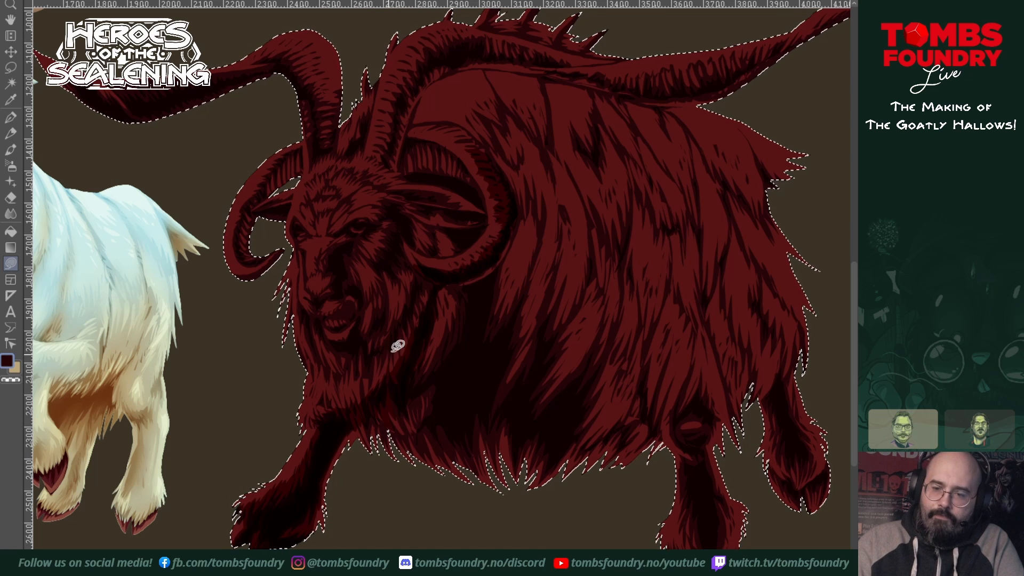
Step: Fill the shaded half of the goat's face with deep shadow, from the brow past the muzzle and mouth to the chin fur
mouse_move(411, 341)
left_mouse_down()
mouse_move(374, 376)
mouse_move(314, 360)
mouse_move(308, 329)
mouse_move(325, 360)
mouse_move(346, 362)
mouse_move(338, 341)
mouse_move(365, 312)
mouse_move(337, 304)
left_mouse_up()
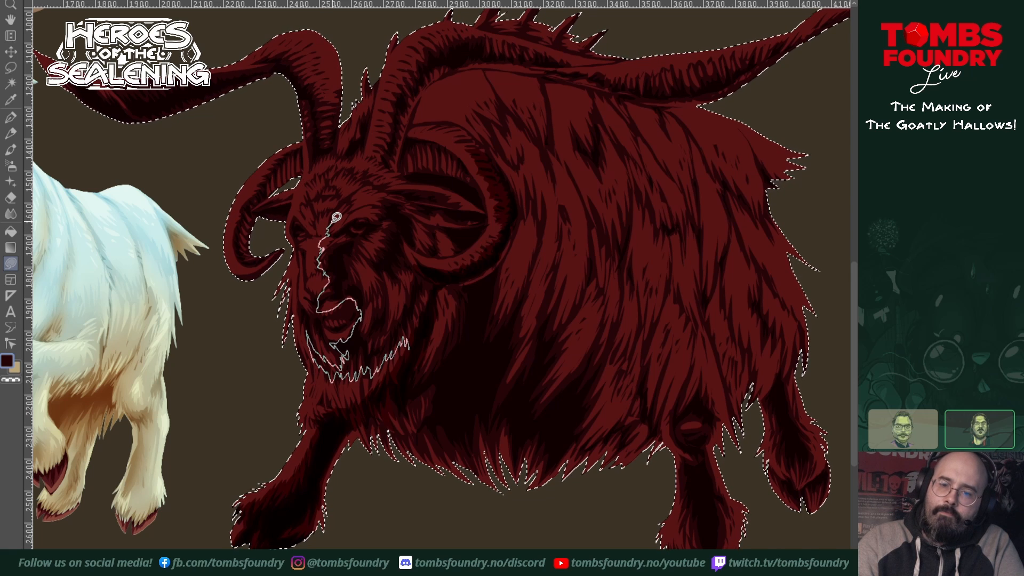
mouse_move(340, 216)
left_mouse_down()
mouse_move(391, 187)
mouse_move(404, 207)
mouse_move(415, 245)
mouse_move(407, 253)
mouse_move(431, 286)
mouse_move(408, 352)
left_mouse_up()
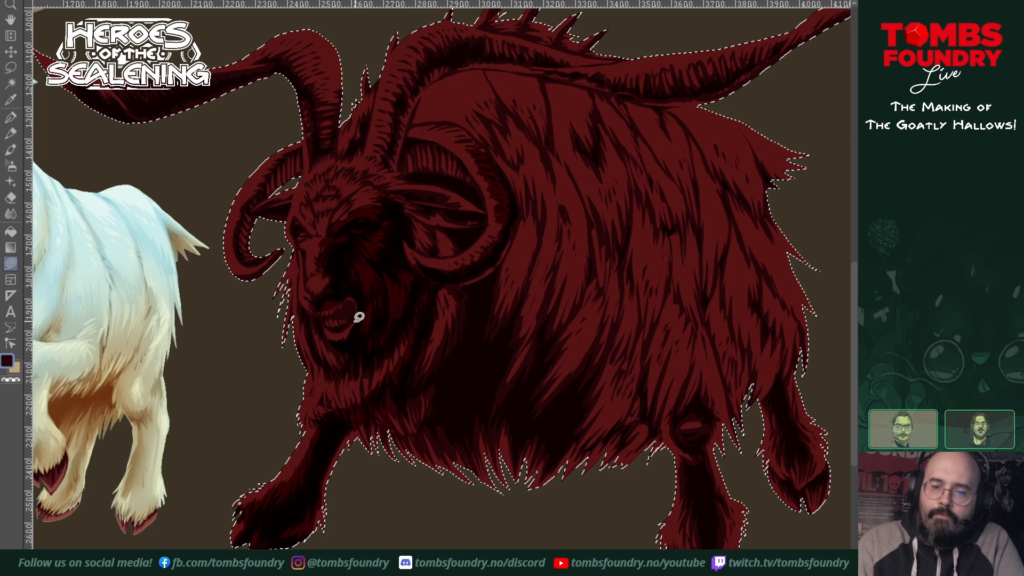
mouse_move(355, 320)
left_mouse_down()
mouse_move(337, 341)
mouse_move(354, 332)
left_mouse_up()
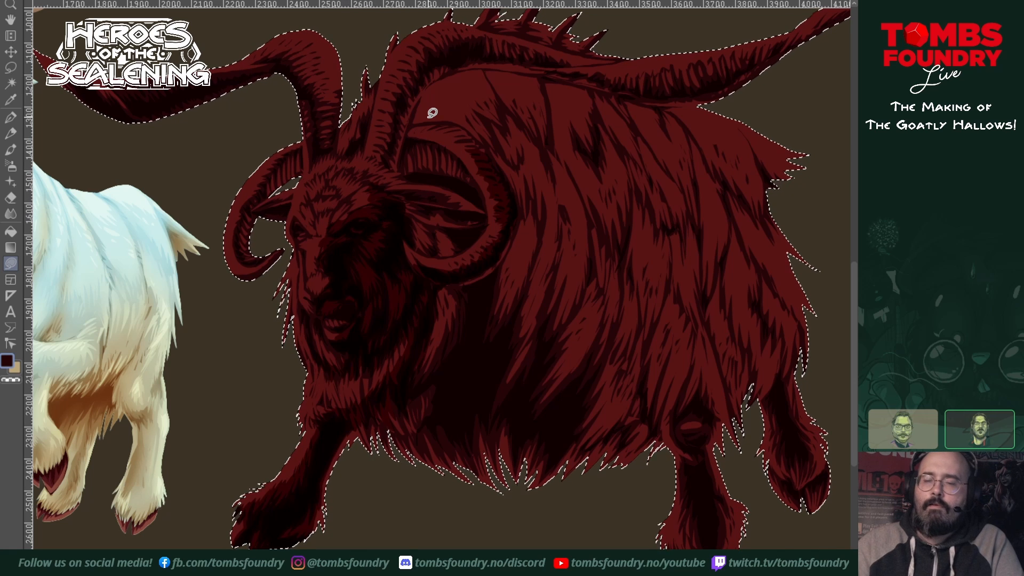
Step: Darken the underside of the near ear and the hollow enclosed by the curled horn
scroll(525, 390, "up", 1)
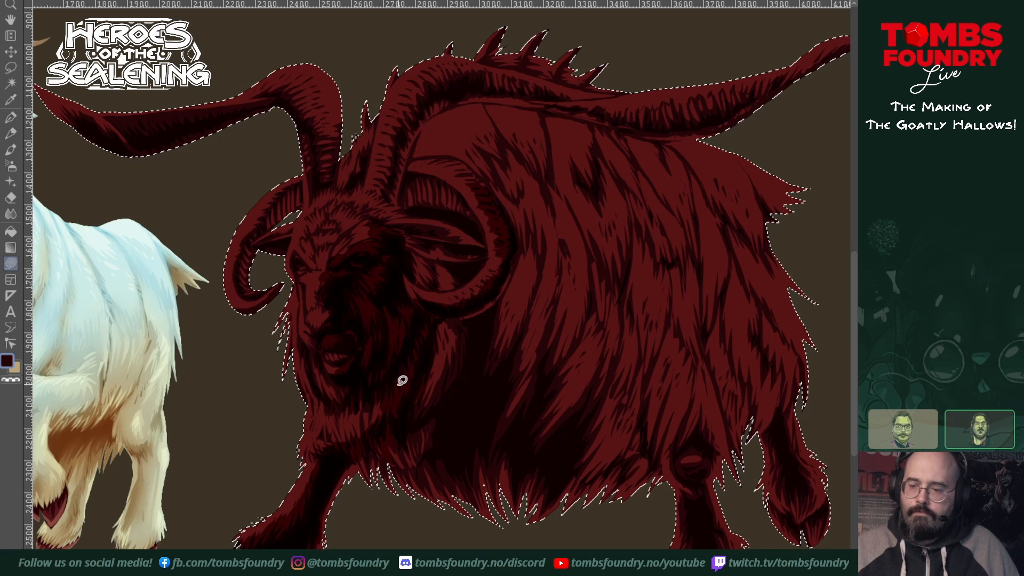
left_click_drag(661, 361, 596, 385)
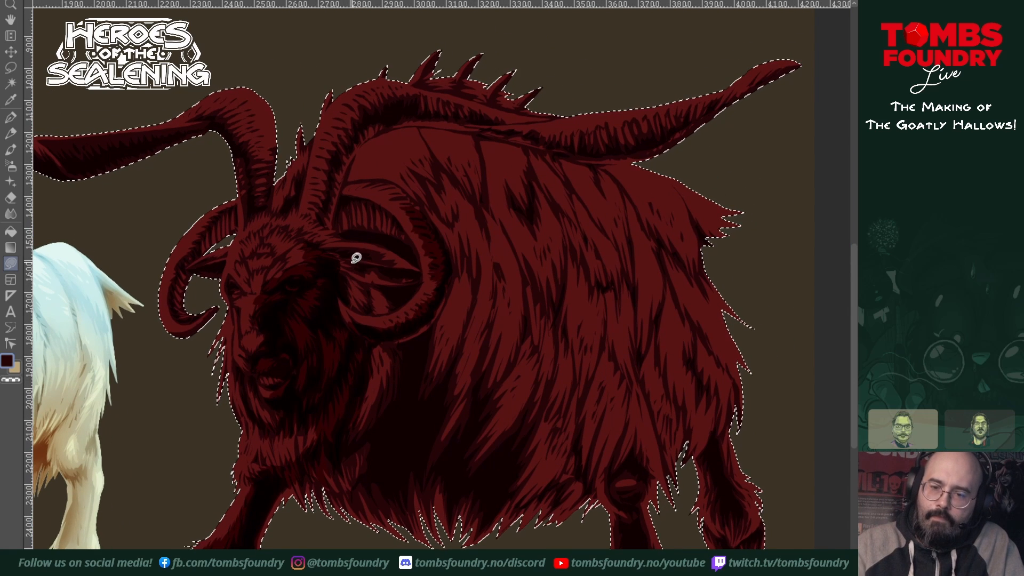
mouse_move(337, 268)
left_mouse_down()
mouse_move(374, 282)
mouse_move(371, 312)
mouse_move(349, 309)
mouse_move(339, 270)
left_mouse_up()
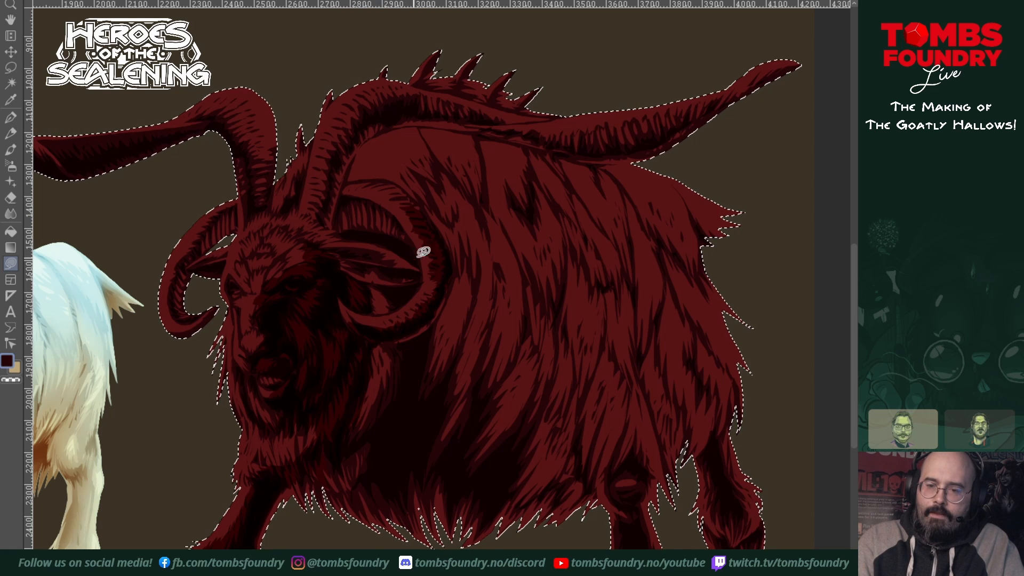
mouse_move(424, 278)
left_mouse_down()
mouse_move(326, 259)
mouse_move(362, 282)
mouse_move(400, 287)
mouse_move(366, 285)
mouse_move(355, 303)
mouse_move(373, 313)
mouse_move(401, 303)
mouse_move(414, 282)
left_mouse_up()
Step: Fill a large jagged shadow over the belly fur from beneath the curled horn back to the near hind leg
mouse_move(409, 348)
left_mouse_down()
mouse_move(411, 334)
mouse_move(377, 343)
mouse_move(347, 409)
mouse_move(339, 463)
left_mouse_up()
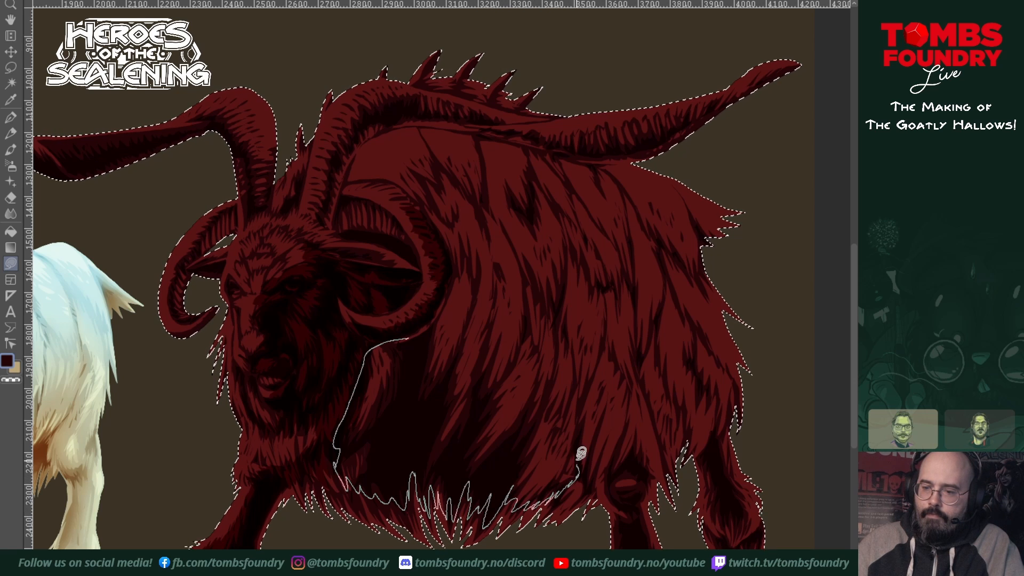
mouse_move(581, 453)
left_mouse_down()
mouse_move(574, 362)
mouse_move(553, 351)
mouse_move(545, 324)
mouse_move(530, 327)
mouse_move(517, 280)
mouse_move(494, 329)
mouse_move(483, 325)
mouse_move(481, 289)
mouse_move(453, 287)
mouse_move(400, 340)
left_mouse_up()
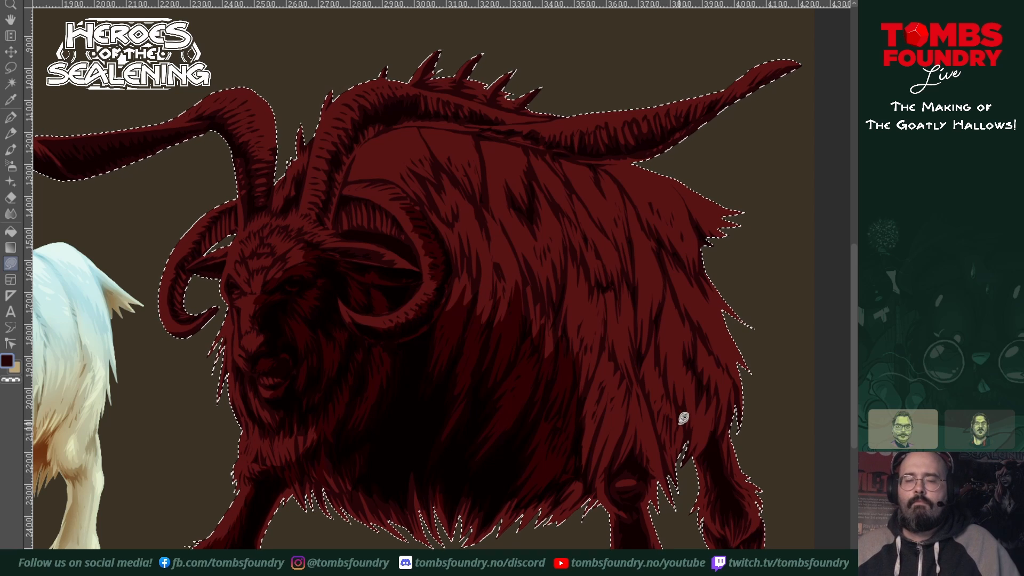
mouse_move(583, 376)
left_mouse_down()
mouse_move(501, 402)
mouse_move(526, 521)
mouse_move(533, 436)
mouse_move(516, 404)
left_mouse_up()
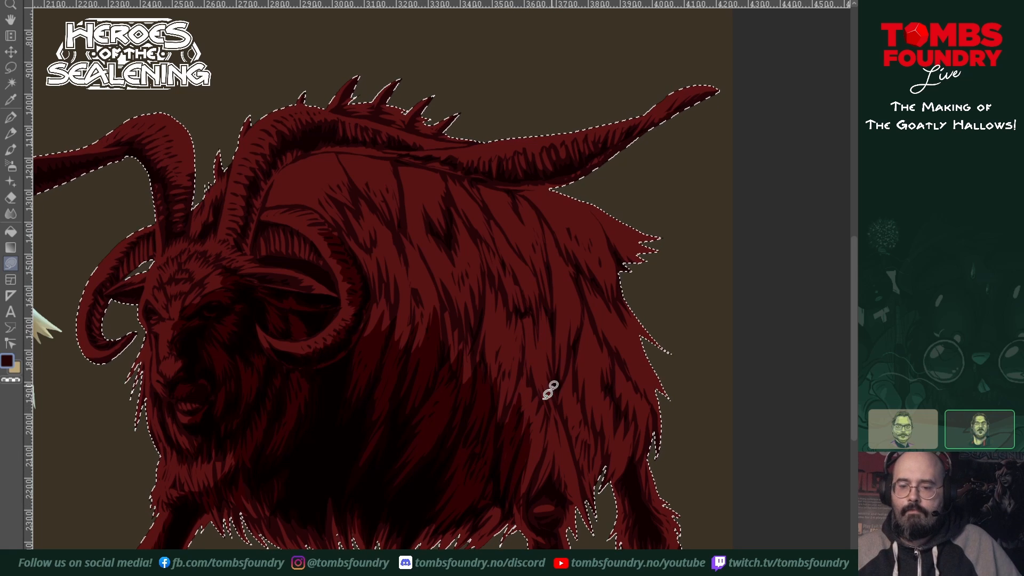
scroll(533, 376, "down", 3)
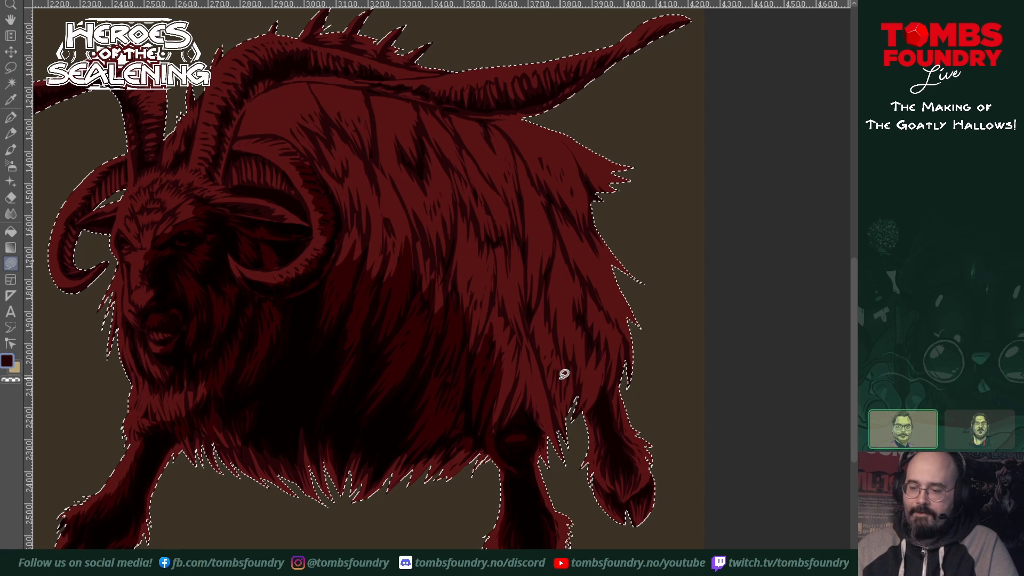
Step: Shade the haunch with a jagged shadow down the rear flank fur, and darken the rear edge of the near hind leg
scroll(565, 416, "up", 5)
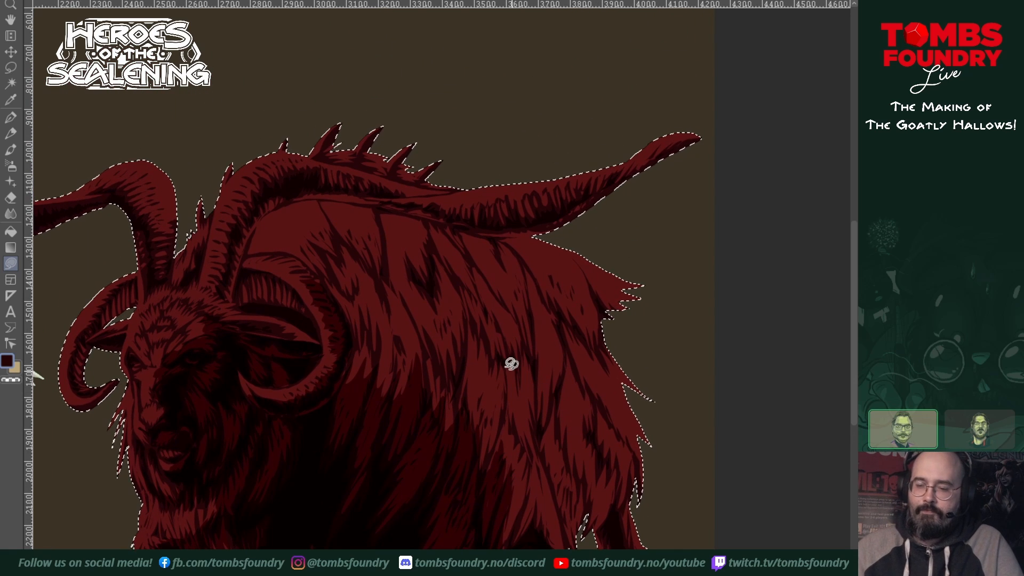
mouse_move(543, 401)
left_mouse_down()
mouse_move(537, 441)
mouse_move(535, 404)
mouse_move(557, 355)
mouse_move(570, 361)
left_mouse_up()
left_click_drag(587, 403, 597, 429)
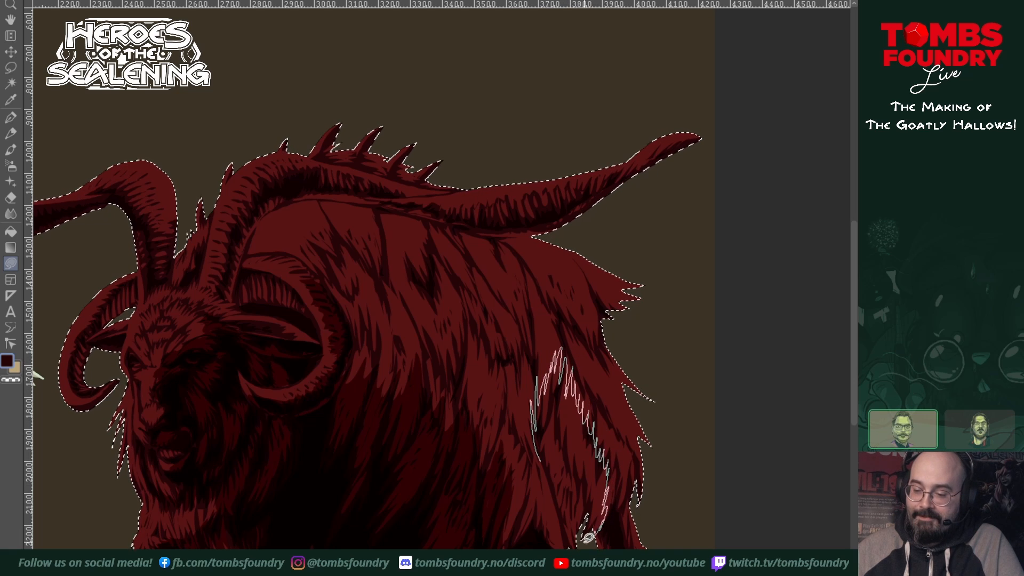
left_click_drag(557, 514, 534, 445)
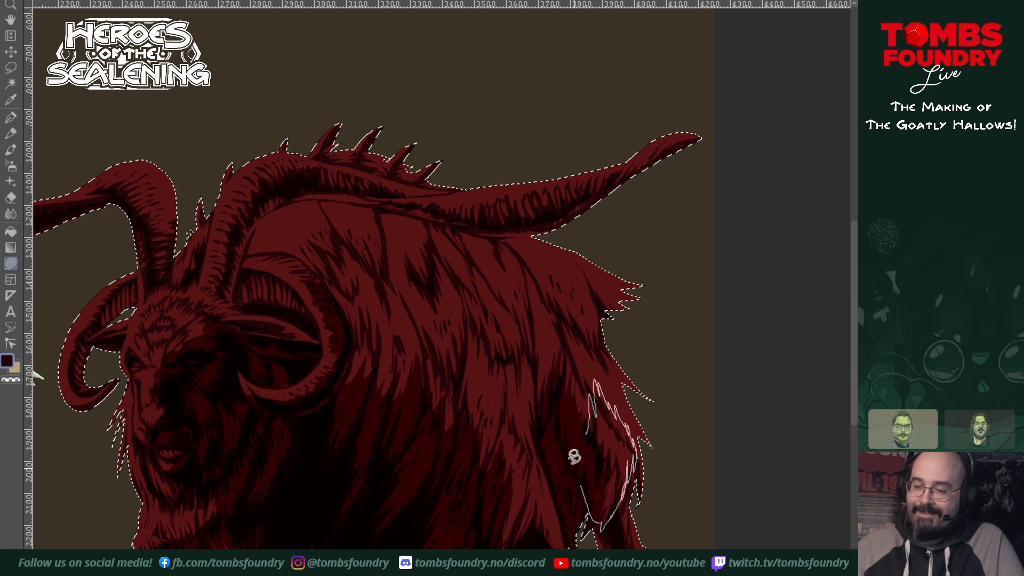
left_click_drag(574, 456, 552, 391)
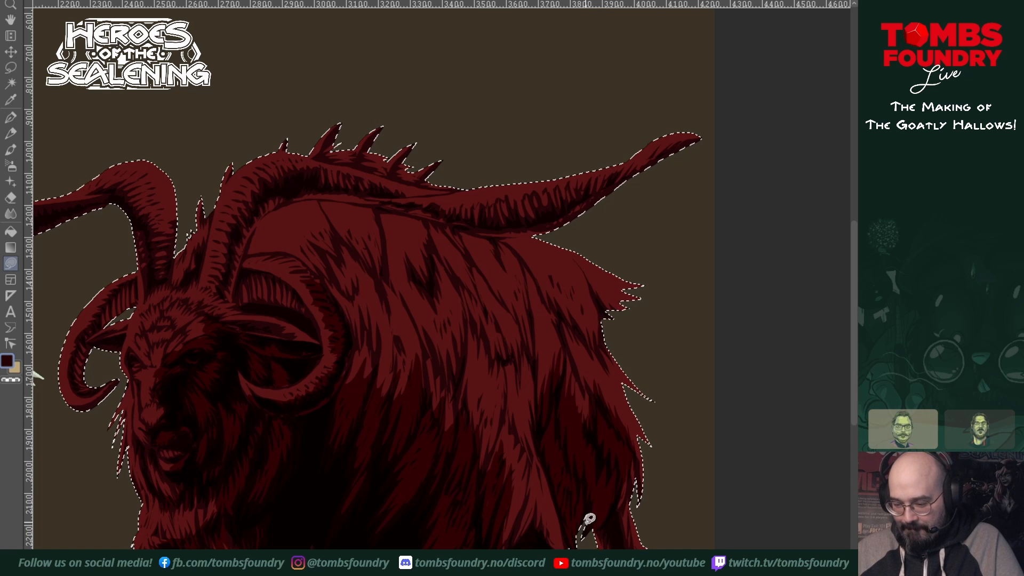
left_click_drag(584, 503, 587, 538)
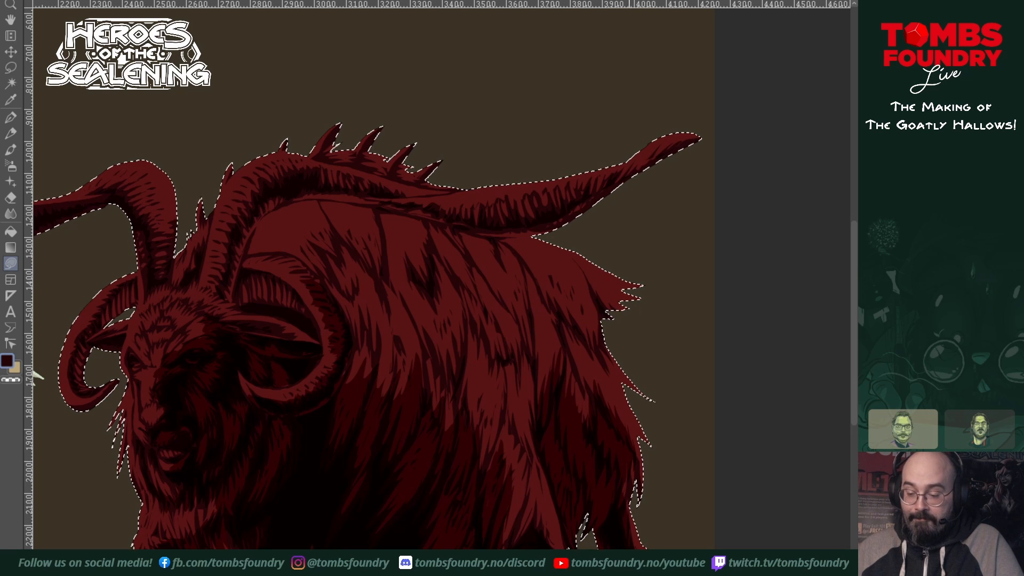
left_click_drag(594, 513, 571, 450)
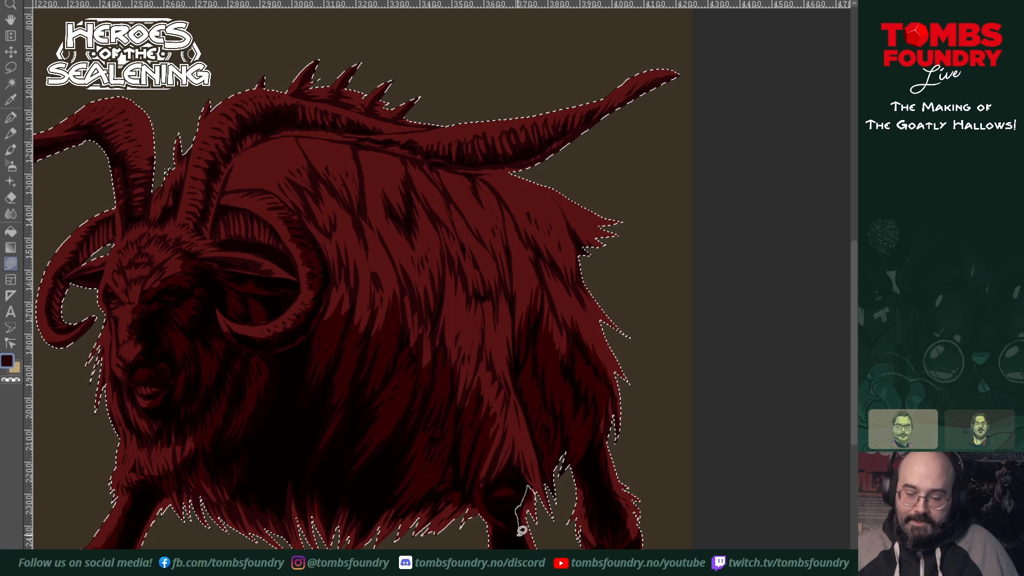
Step: Shade the inner side of the near long horn with jagged deep shadow from its base around the bend
scroll(533, 439, "left", 3)
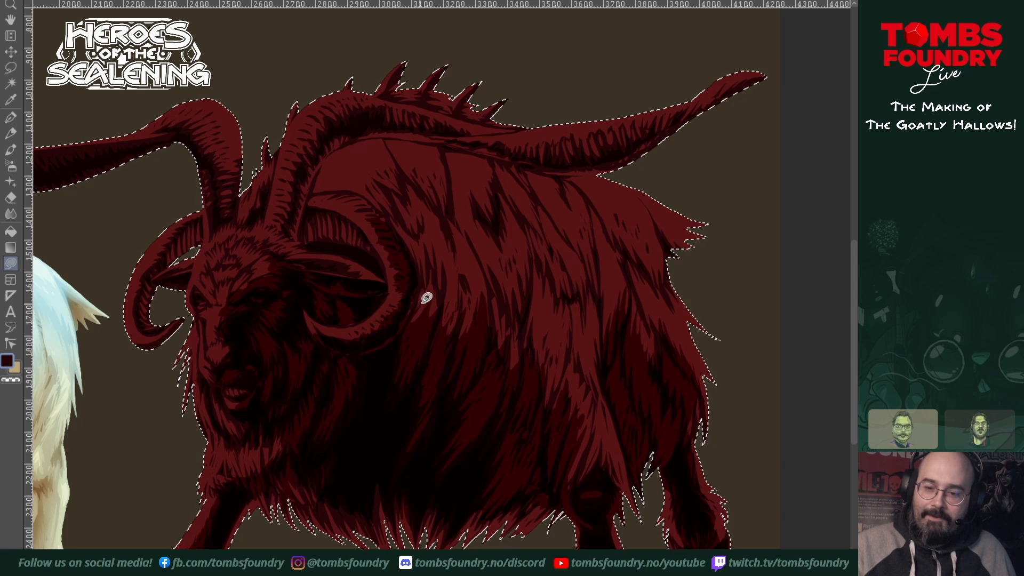
left_click_drag(426, 361, 536, 487)
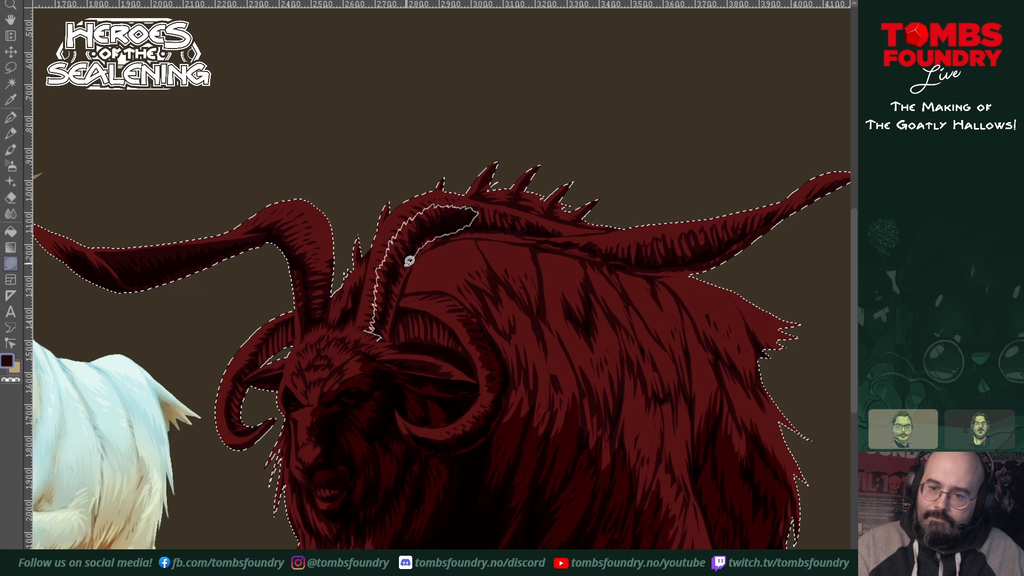
left_click_drag(392, 304, 383, 340)
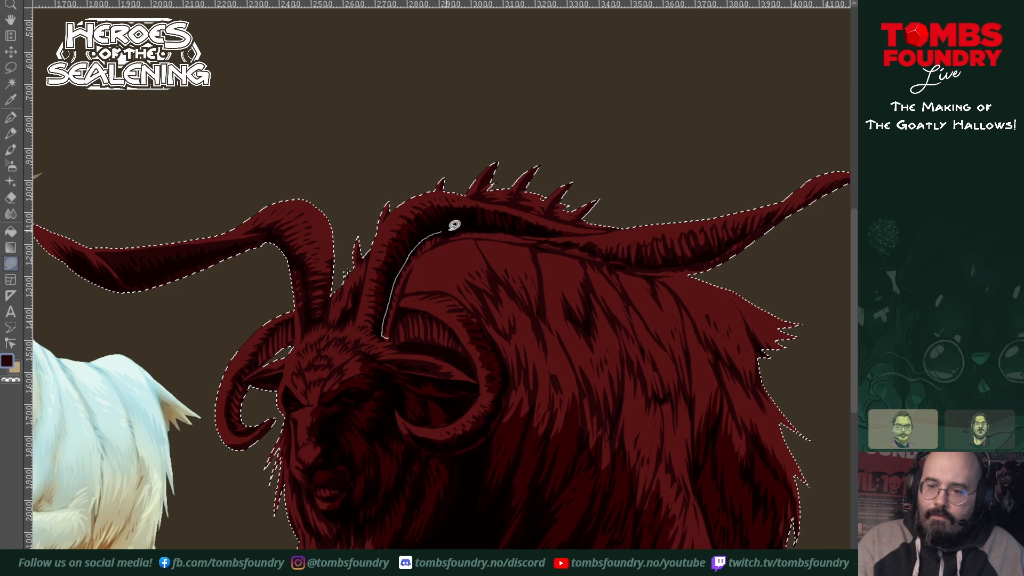
left_click_drag(406, 282, 389, 335)
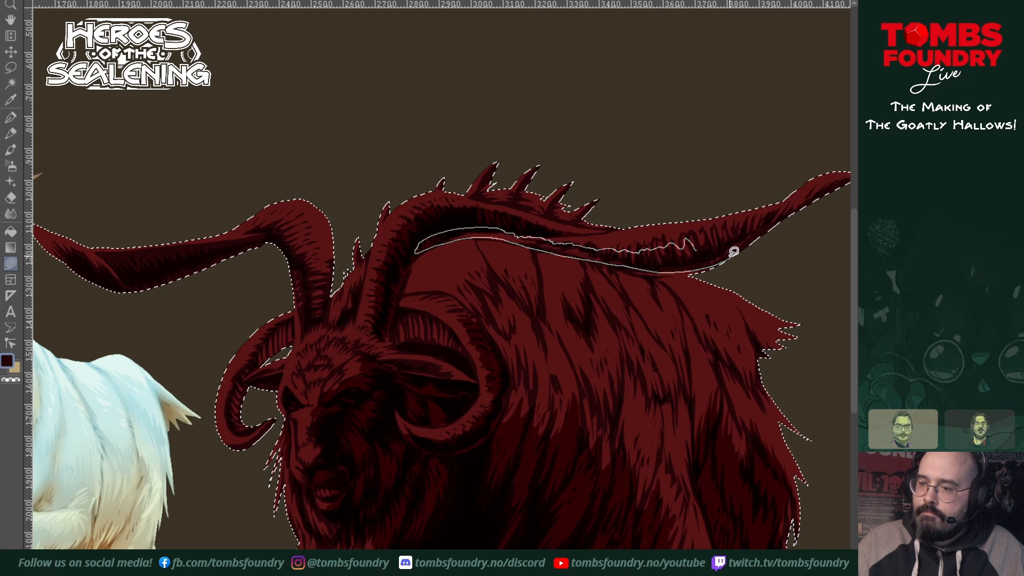
Step: Fill jagged deep shadows along the underside of the near long horn's outstretched section toward the tip
left_click_drag(720, 244, 731, 241)
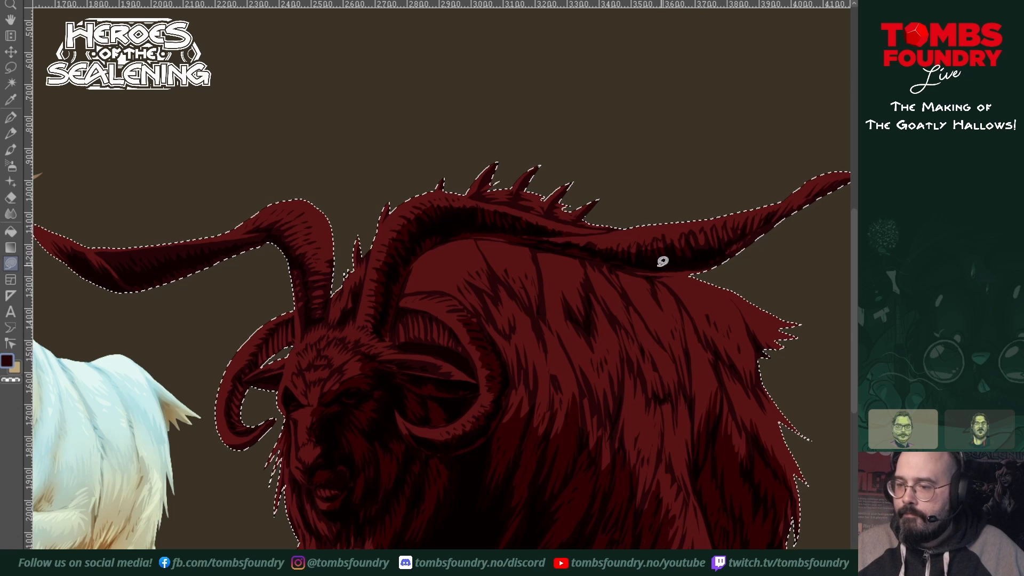
mouse_move(652, 266)
left_mouse_down()
mouse_move(718, 262)
mouse_move(630, 258)
mouse_move(654, 274)
left_mouse_up()
left_click_drag(730, 270, 554, 369)
mouse_move(541, 357)
left_mouse_down()
mouse_move(577, 322)
mouse_move(602, 322)
mouse_move(677, 280)
left_mouse_up()
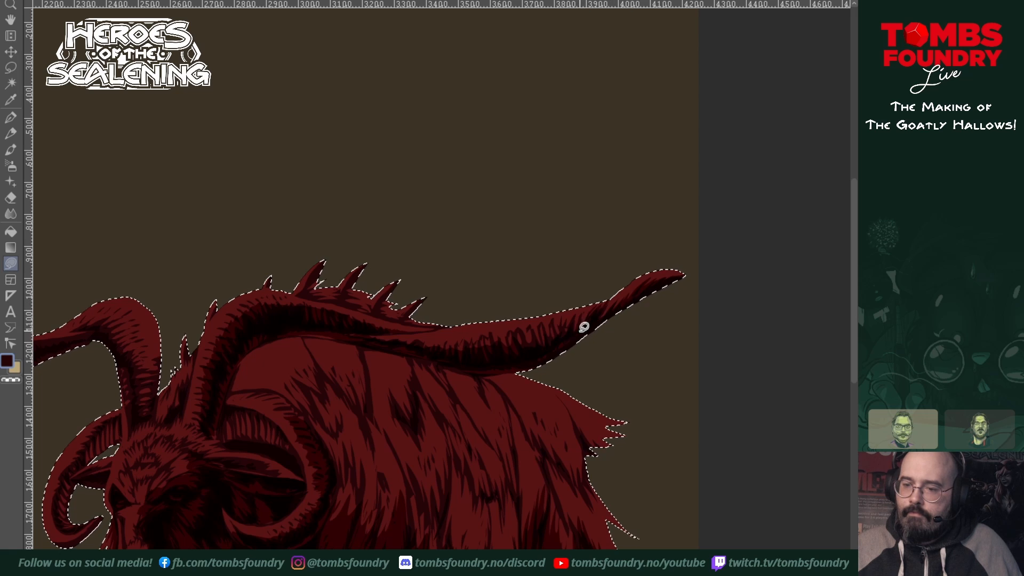
left_click_drag(562, 345, 730, 311)
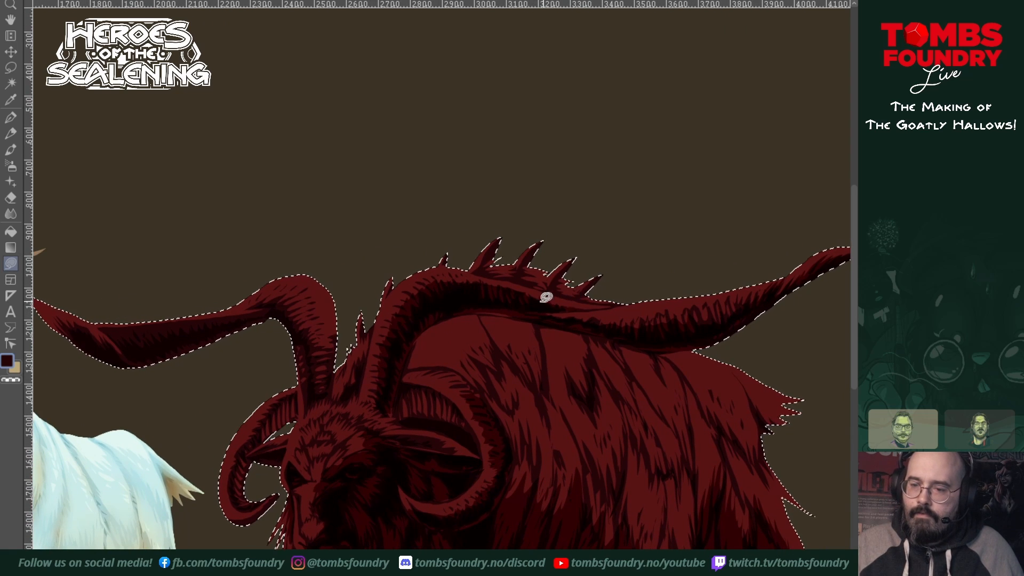
mouse_move(494, 305)
left_mouse_down()
mouse_move(445, 314)
mouse_move(542, 307)
left_mouse_up()
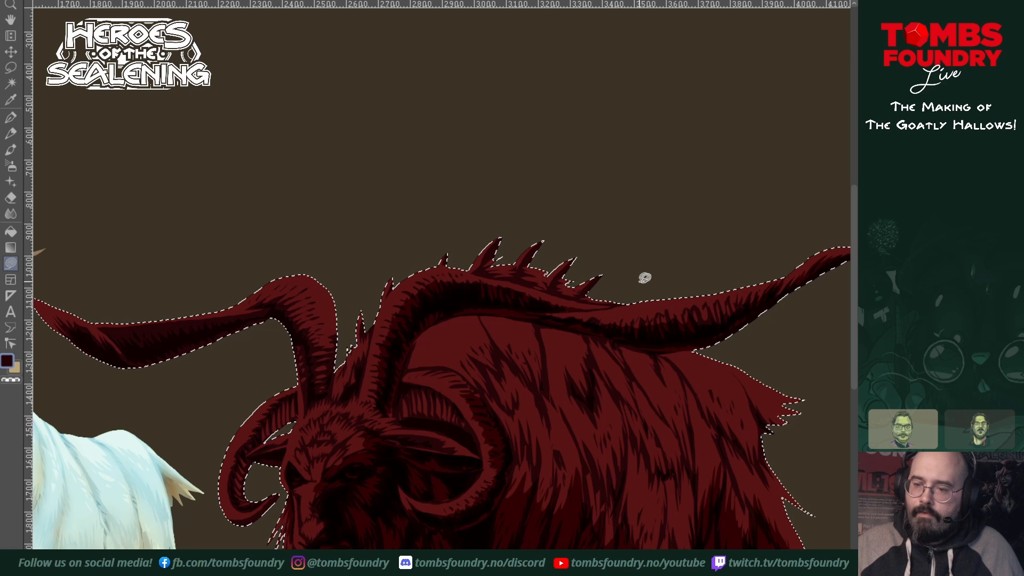
mouse_move(622, 332)
left_mouse_down()
mouse_move(608, 336)
mouse_move(658, 340)
mouse_move(659, 322)
mouse_move(592, 350)
mouse_move(642, 338)
mouse_move(646, 349)
left_mouse_up()
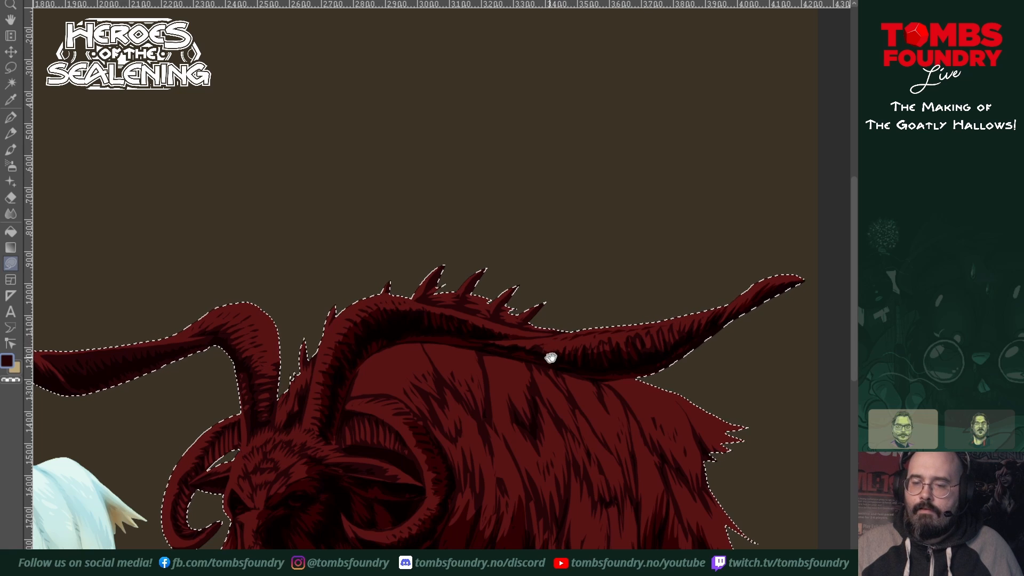
Step: Add jagged shadow strands to the fur on the rear flank, thigh and rump below the tail
mouse_move(578, 385)
left_mouse_down()
mouse_move(576, 333)
mouse_move(513, 269)
mouse_move(464, 260)
left_mouse_up()
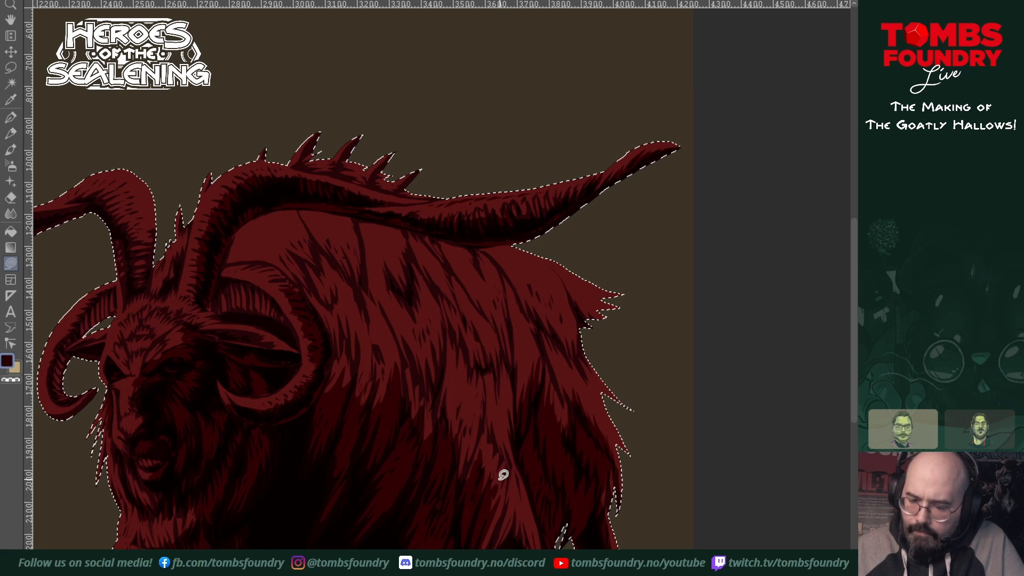
mouse_move(495, 443)
left_mouse_down()
mouse_move(509, 488)
mouse_move(512, 479)
left_mouse_up()
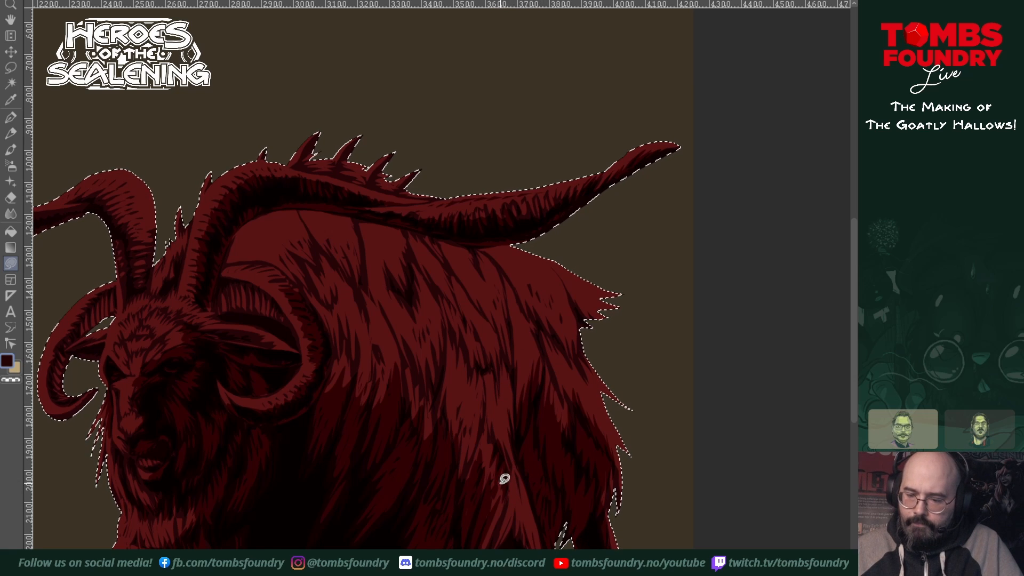
left_click_drag(500, 516, 504, 544)
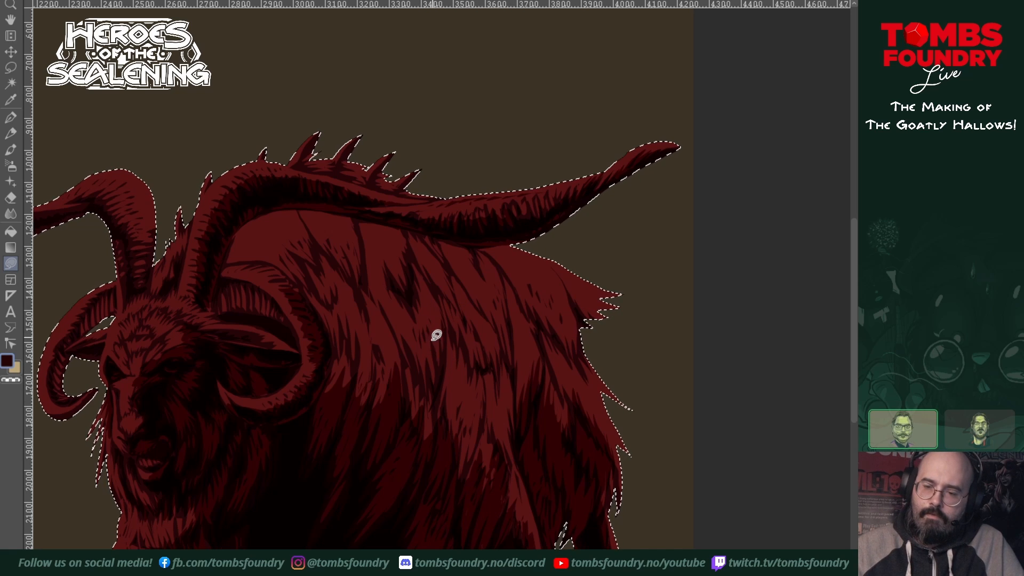
mouse_move(436, 336)
left_mouse_down()
mouse_move(417, 357)
mouse_move(440, 347)
mouse_move(460, 363)
mouse_move(458, 417)
mouse_move(430, 400)
left_mouse_up()
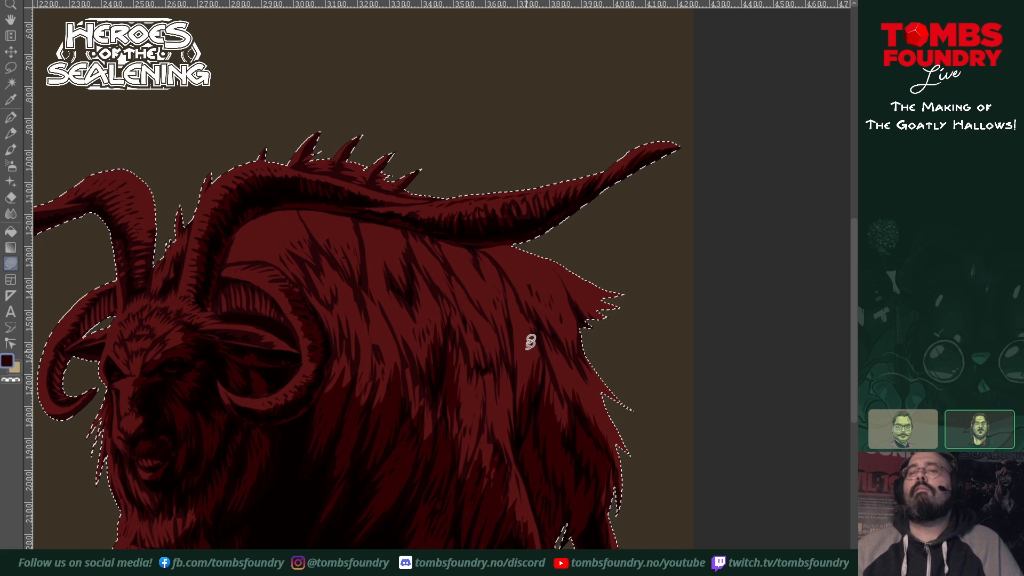
mouse_move(509, 327)
left_mouse_down()
mouse_move(522, 391)
mouse_move(512, 430)
mouse_move(504, 364)
left_mouse_up()
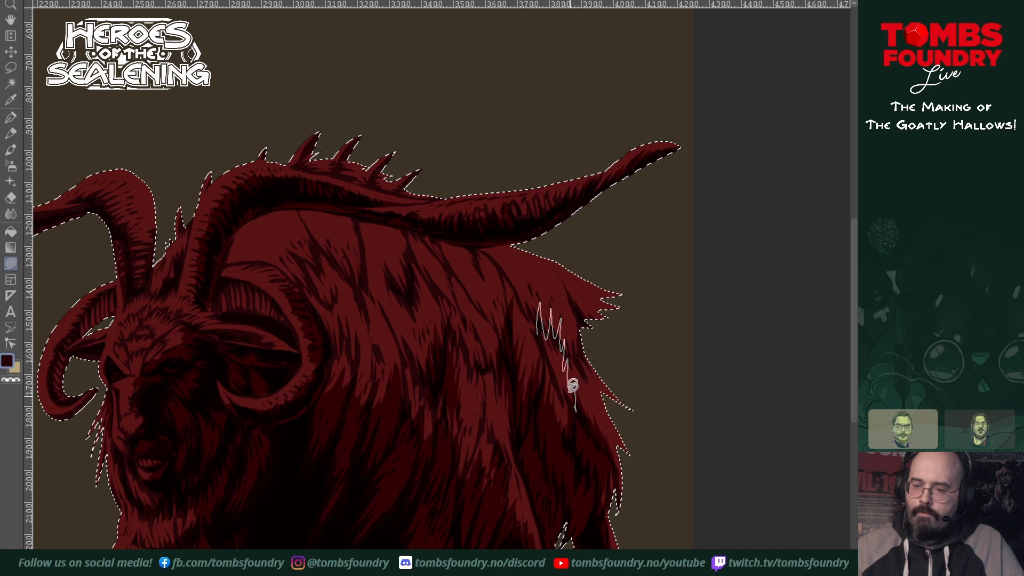
left_click_drag(530, 293, 534, 299)
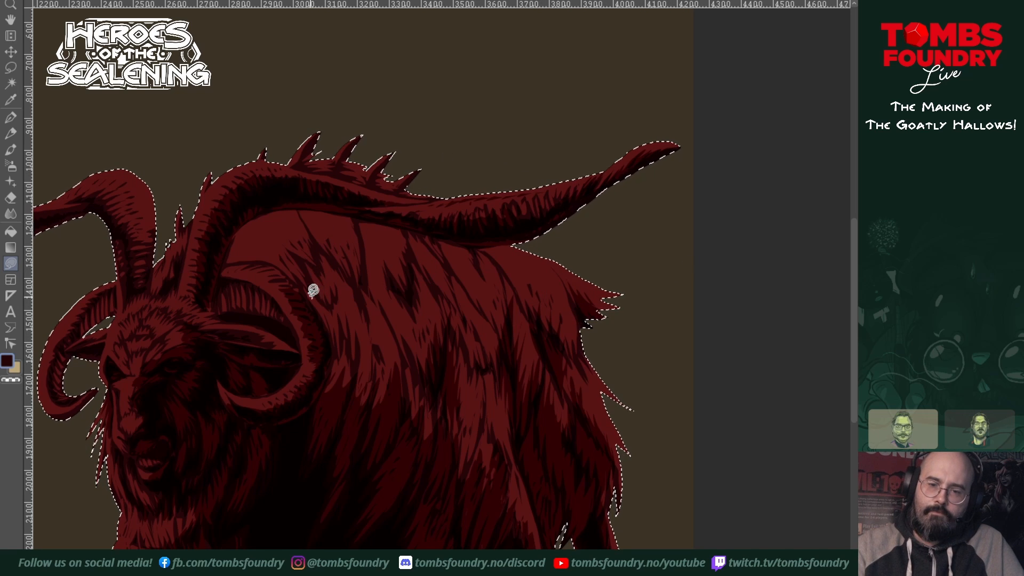
Step: Deepen the jagged shadow strands in the large goat's fur from the shoulder across the upper back and flank
mouse_move(313, 291)
left_mouse_down()
mouse_move(321, 236)
mouse_move(360, 287)
mouse_move(333, 272)
mouse_move(318, 300)
left_mouse_up()
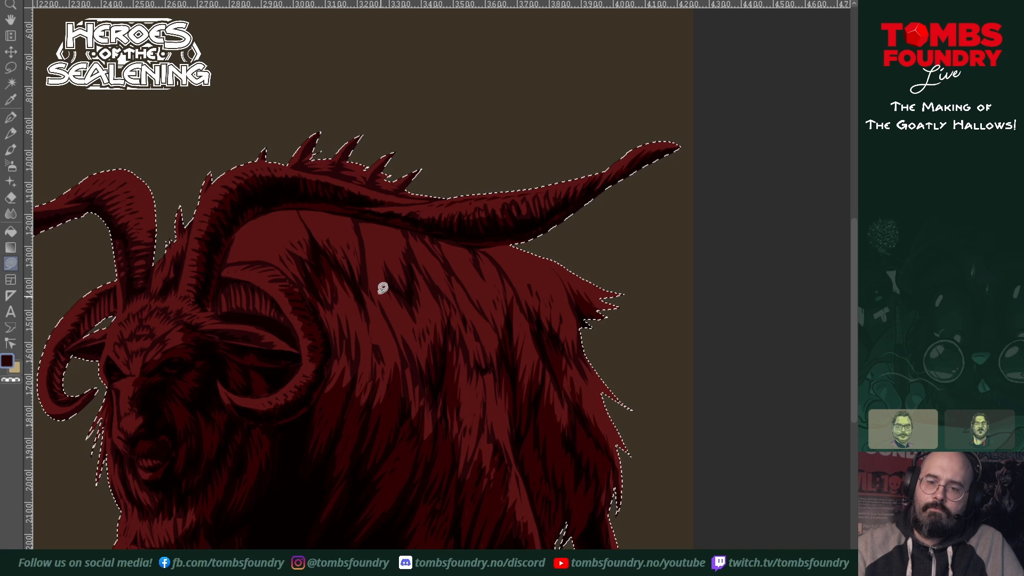
mouse_move(391, 296)
left_mouse_down()
mouse_move(394, 261)
mouse_move(404, 264)
mouse_move(408, 231)
mouse_move(443, 303)
mouse_move(422, 280)
mouse_move(406, 307)
mouse_move(380, 290)
mouse_move(440, 258)
mouse_move(481, 305)
mouse_move(433, 301)
mouse_move(495, 255)
mouse_move(507, 289)
left_mouse_up()
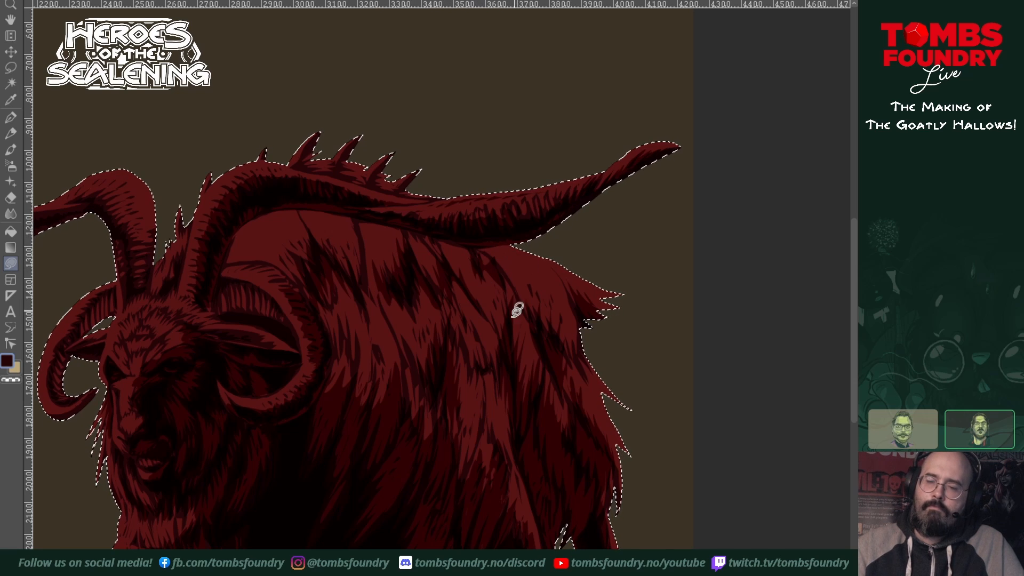
mouse_move(475, 332)
left_mouse_down()
mouse_move(461, 305)
mouse_move(487, 367)
mouse_move(503, 357)
mouse_move(506, 402)
mouse_move(470, 371)
mouse_move(445, 280)
mouse_move(491, 303)
mouse_move(509, 292)
mouse_move(502, 343)
left_mouse_up()
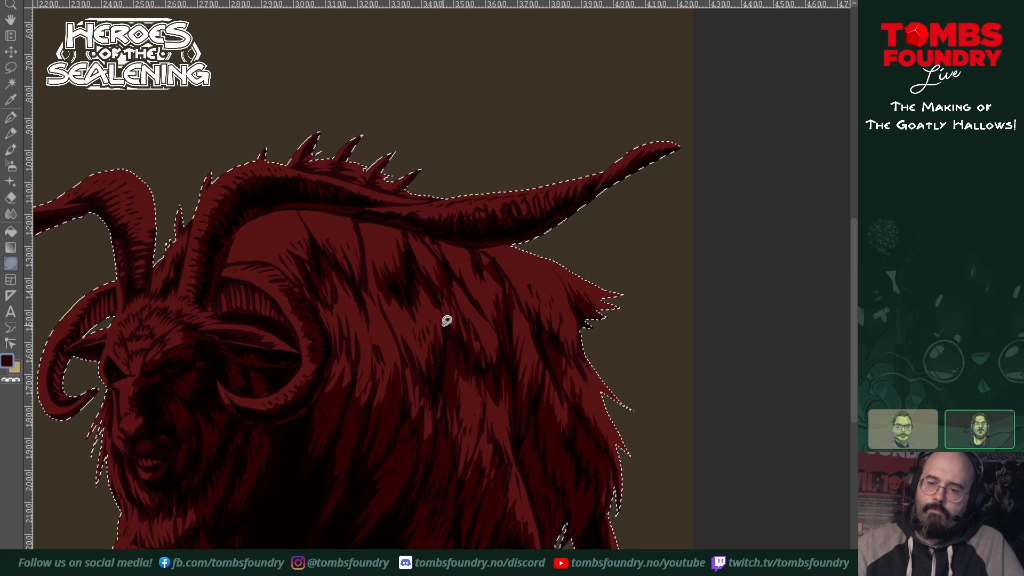
mouse_move(443, 322)
left_mouse_down()
mouse_move(454, 294)
mouse_move(453, 328)
mouse_move(454, 287)
mouse_move(441, 254)
left_mouse_up()
mouse_move(340, 326)
left_mouse_down()
mouse_move(334, 314)
mouse_move(357, 376)
left_mouse_up()
left_click_drag(393, 331, 420, 378)
left_click_drag(538, 324, 556, 322)
mouse_move(561, 401)
left_mouse_down()
mouse_move(642, 366)
mouse_move(644, 395)
left_mouse_up()
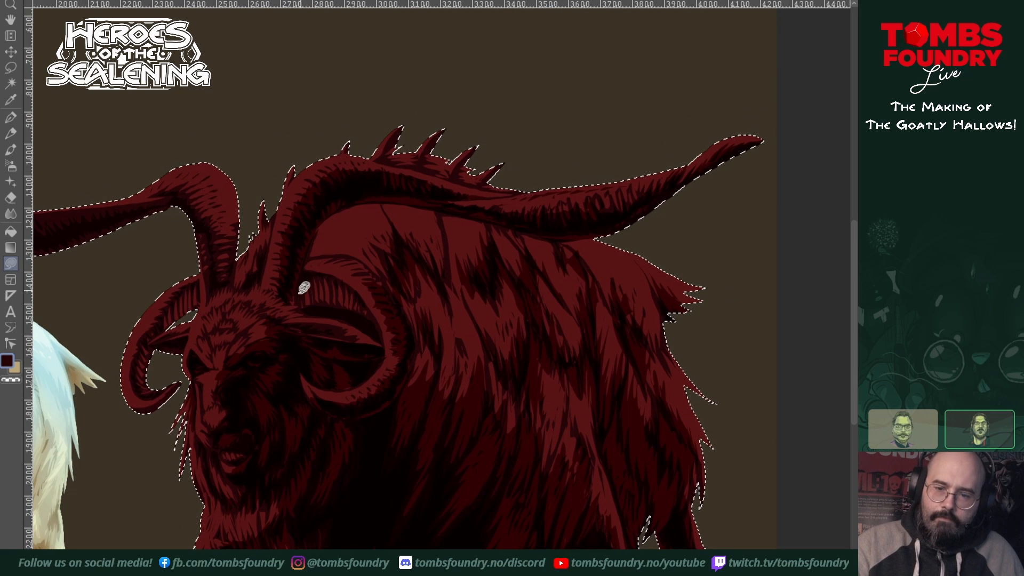
Step: Darken the inner ridges and upper curve of the near curled horn with jagged shadow
left_click_drag(300, 286, 353, 282)
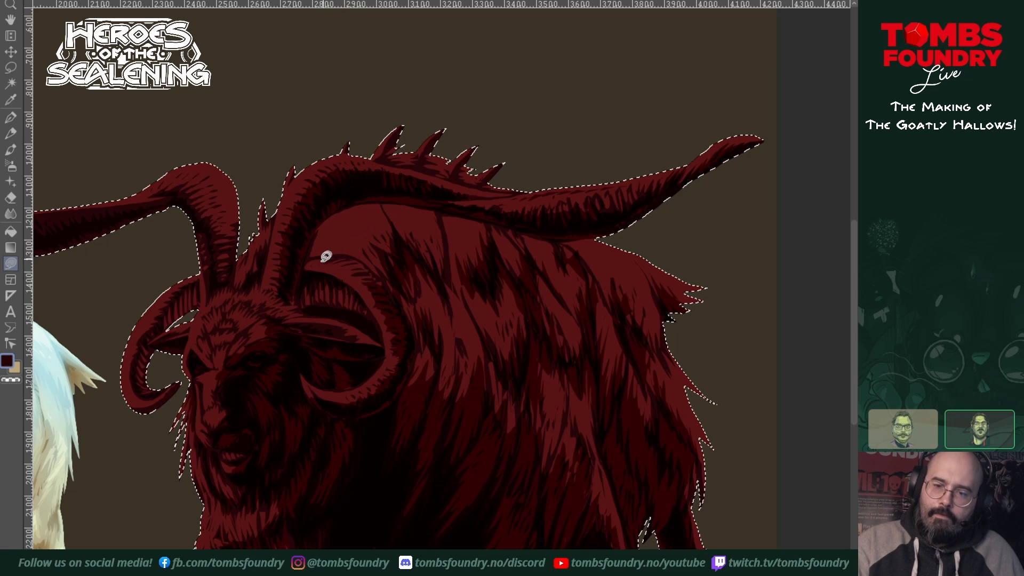
left_click_drag(319, 260, 373, 262)
left_click_drag(359, 375, 404, 380)
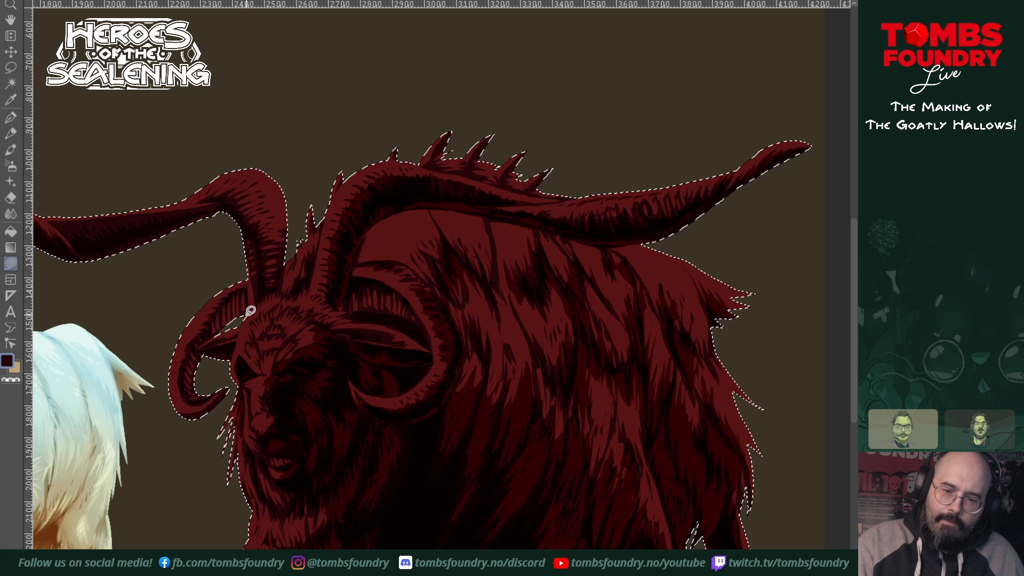
Step: Shade the far curled horn with jagged deep shadow along its inner edge and around its lower curve
mouse_move(246, 314)
left_mouse_down()
mouse_move(202, 336)
mouse_move(244, 285)
mouse_move(251, 308)
mouse_move(240, 323)
mouse_move(308, 290)
left_mouse_up()
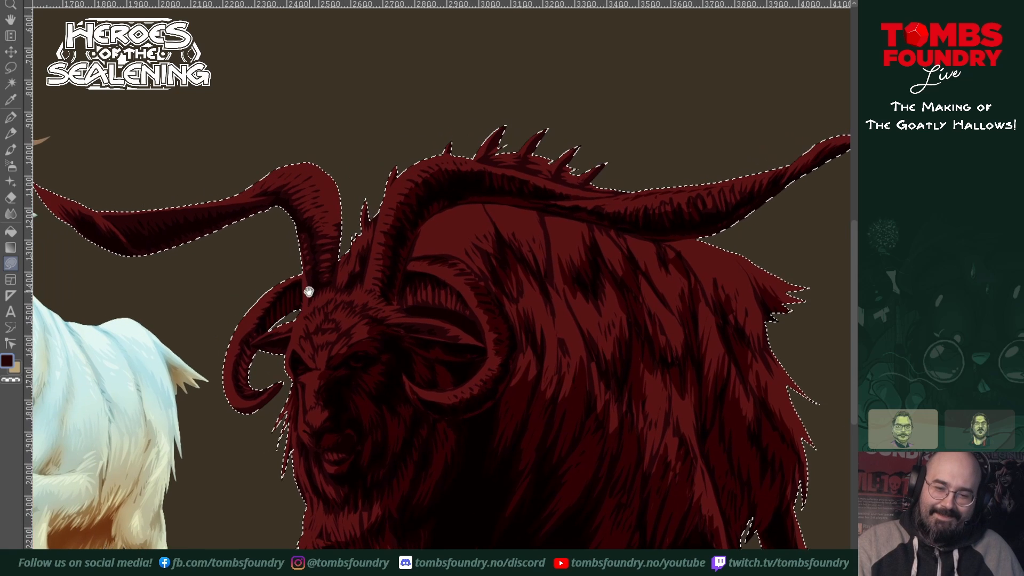
mouse_move(257, 327)
left_mouse_down()
mouse_move(247, 348)
mouse_move(260, 347)
mouse_move(249, 340)
left_mouse_up()
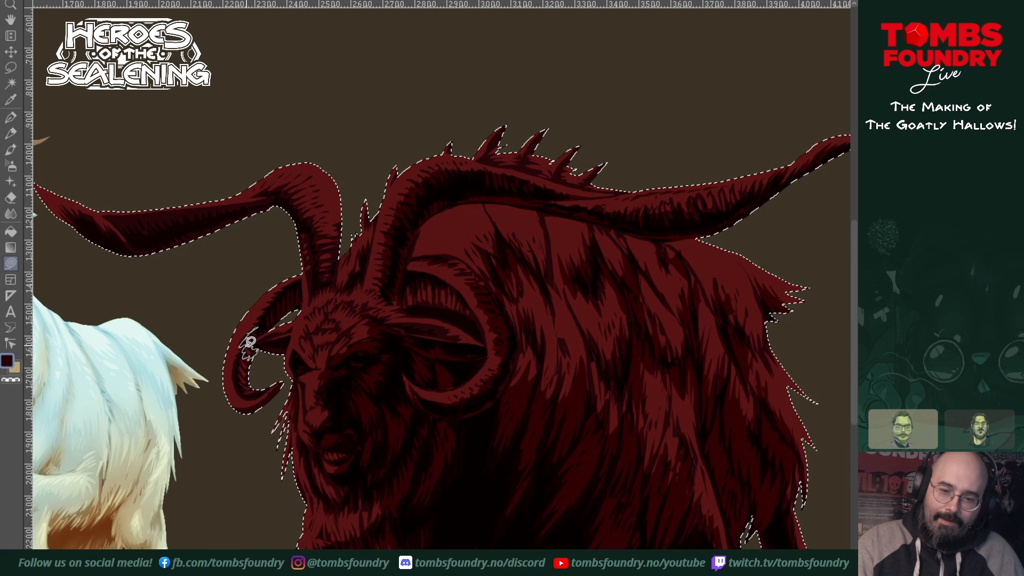
mouse_move(260, 403)
left_mouse_down()
mouse_move(235, 400)
mouse_move(223, 376)
mouse_move(232, 427)
mouse_move(263, 409)
left_mouse_up()
left_click_drag(305, 359, 301, 451)
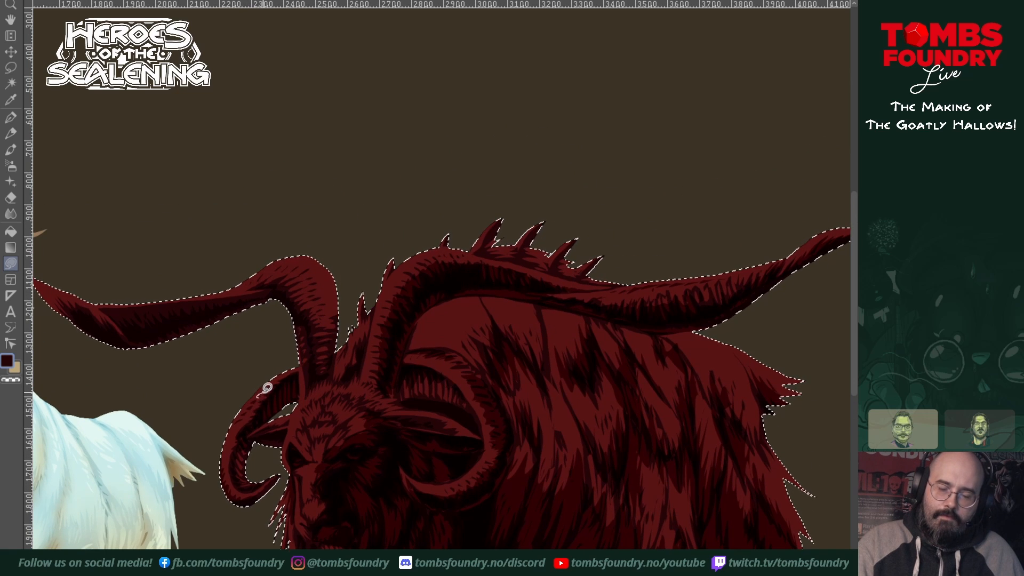
left_click_drag(333, 430, 378, 389)
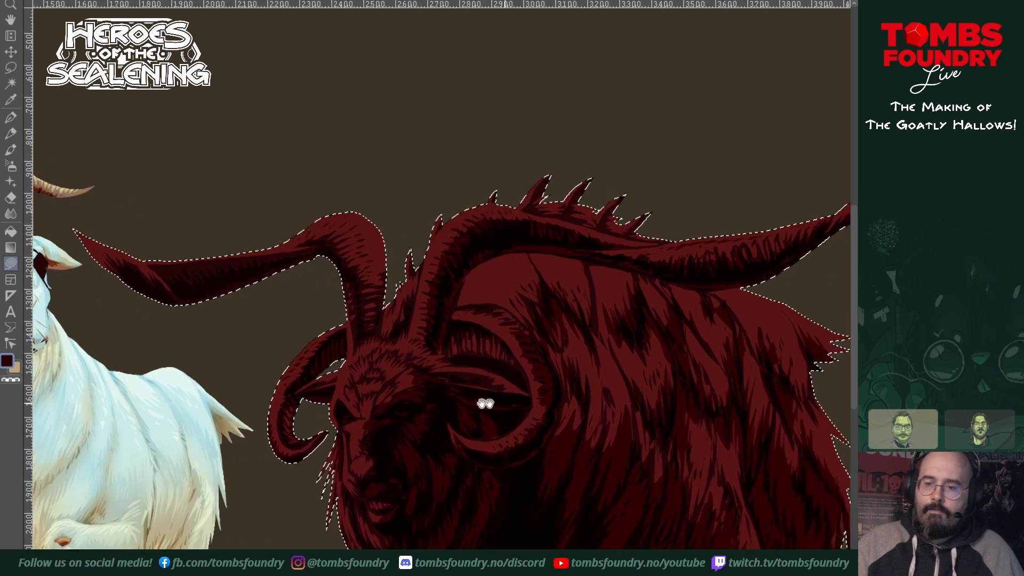
Step: Add deep shadow shapes inside the near ear and along the underside of the far ear
left_click_drag(629, 340, 559, 334)
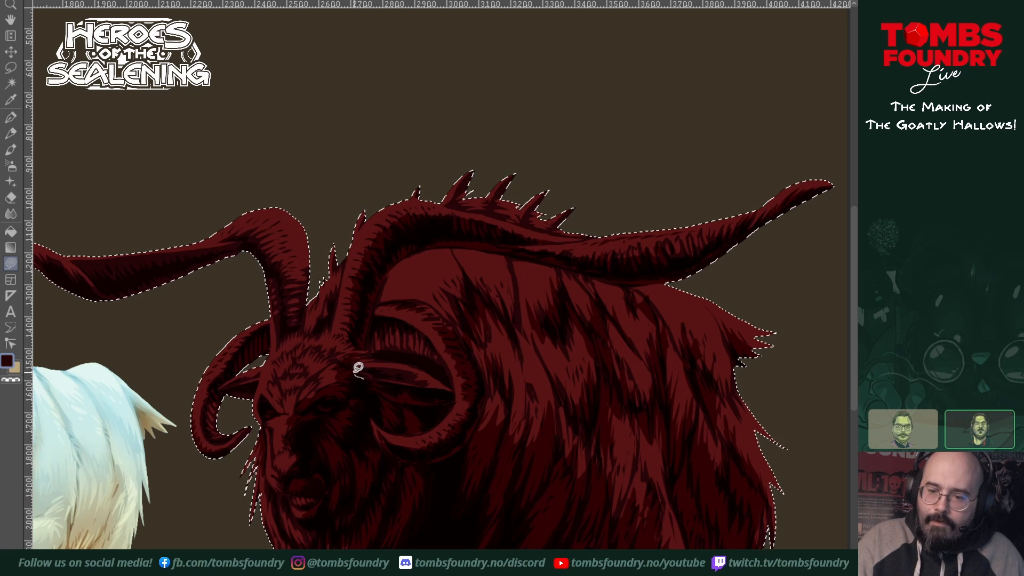
left_click_drag(404, 363, 430, 383)
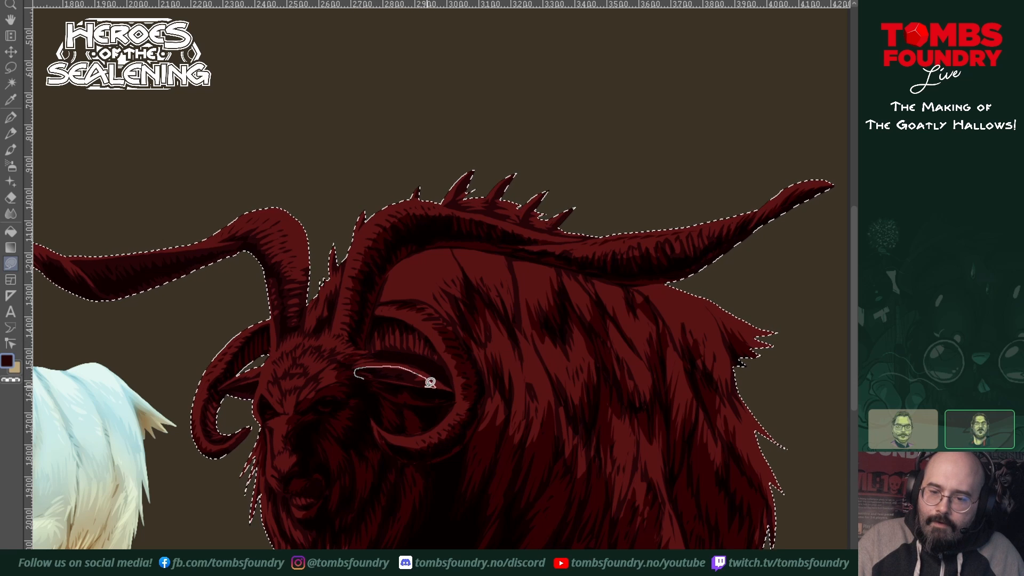
left_click_drag(365, 369, 353, 381)
left_click_drag(430, 384, 563, 397)
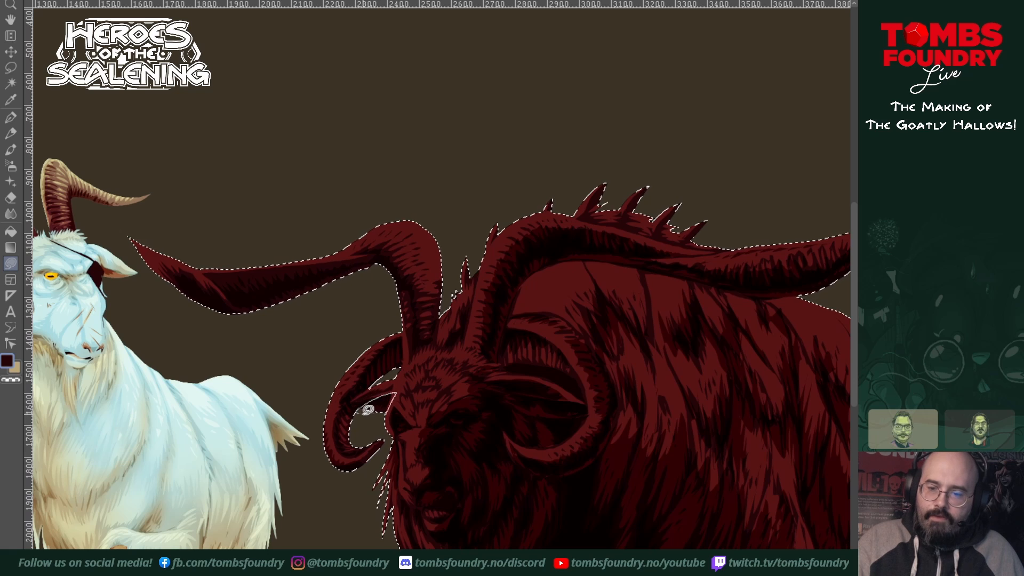
left_click_drag(368, 410, 385, 413)
mouse_move(551, 465)
left_mouse_down()
mouse_move(542, 452)
mouse_move(526, 464)
left_mouse_up()
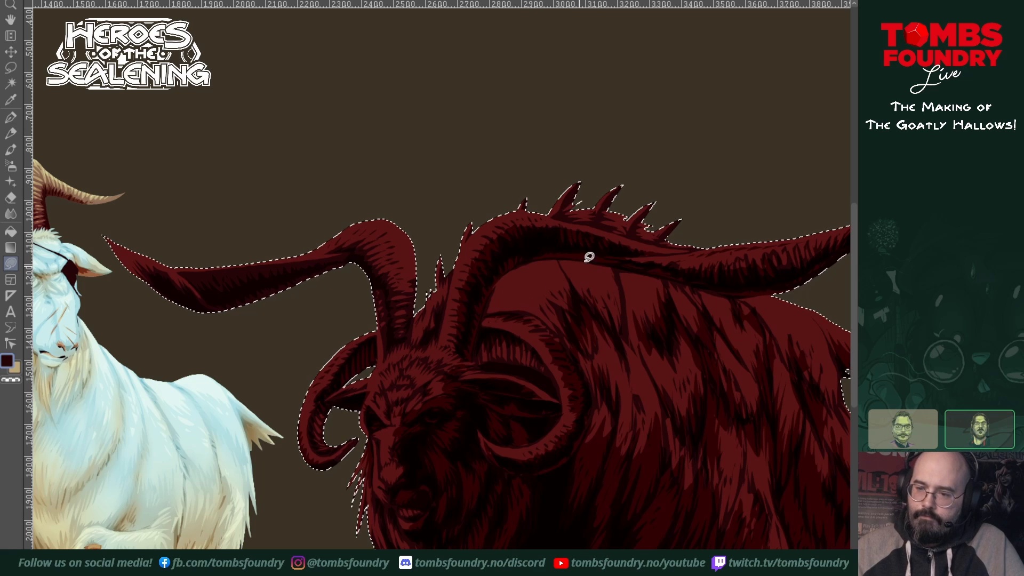
Step: Add thin jagged shadow strands down the middle and lower flank fur toward the hind thigh
mouse_move(540, 310)
left_mouse_down()
mouse_move(569, 318)
mouse_move(578, 343)
mouse_move(555, 325)
mouse_move(578, 340)
left_mouse_up()
scroll(661, 449, "right", 5)
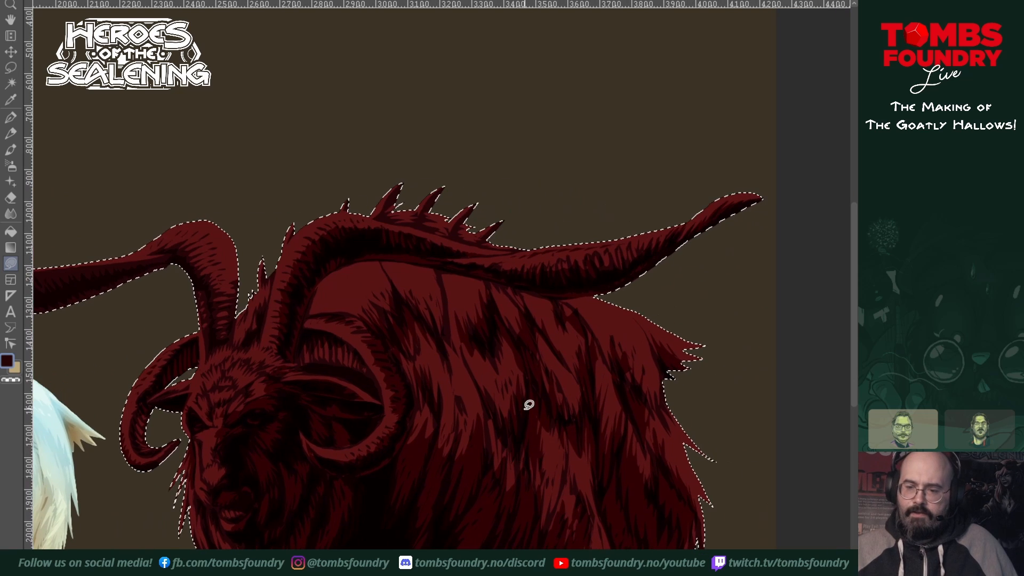
mouse_move(480, 389)
left_mouse_down()
mouse_move(466, 354)
mouse_move(502, 401)
mouse_move(491, 407)
mouse_move(470, 355)
left_mouse_up()
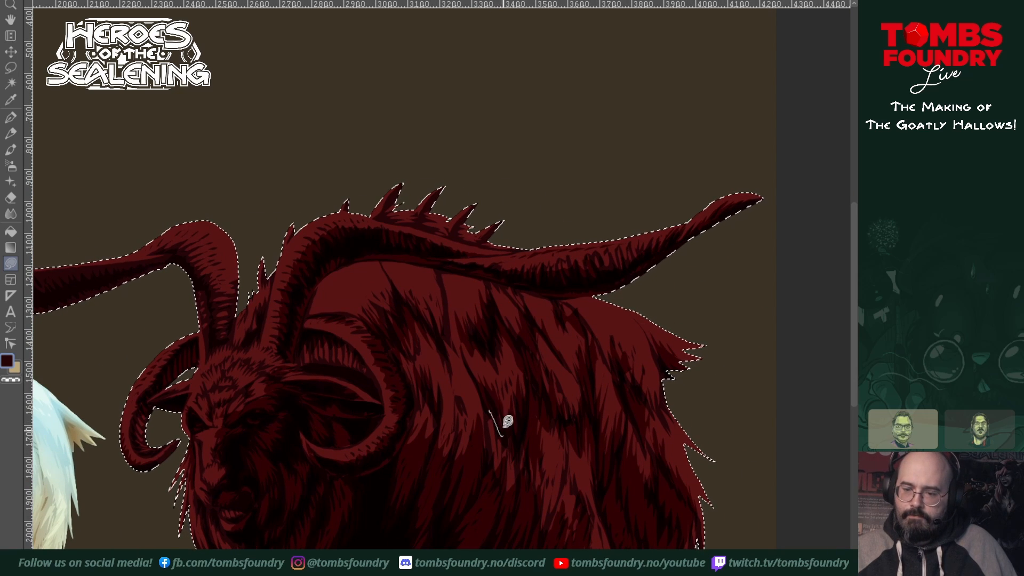
left_click_drag(489, 416, 499, 443)
left_click_drag(505, 426, 505, 426)
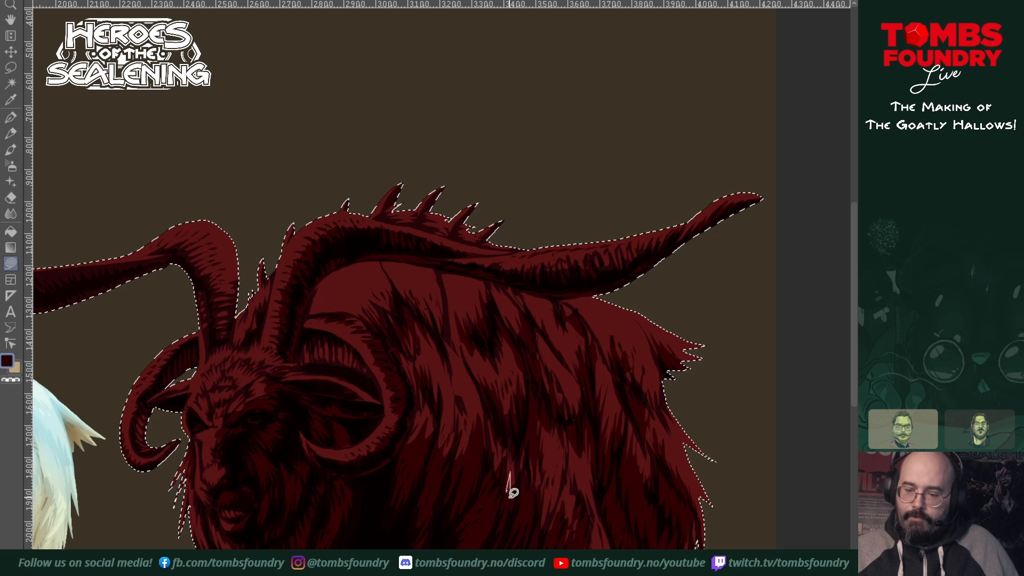
mouse_move(536, 536)
left_mouse_down()
mouse_move(554, 481)
mouse_move(548, 530)
mouse_move(539, 504)
mouse_move(556, 513)
mouse_move(567, 481)
mouse_move(550, 548)
mouse_move(575, 503)
mouse_move(571, 544)
mouse_move(554, 515)
mouse_move(562, 544)
mouse_move(585, 547)
left_mouse_up()
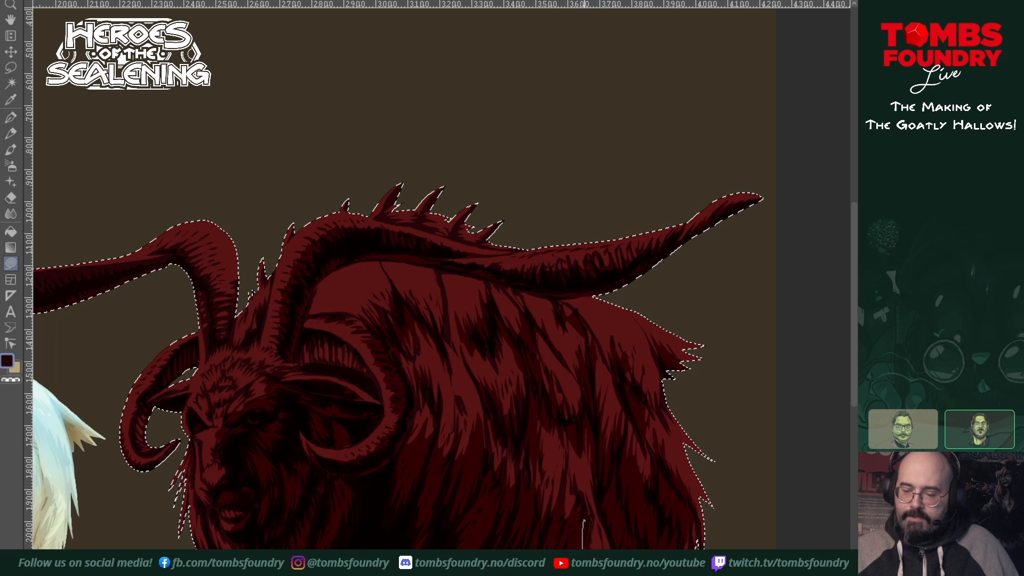
mouse_move(577, 451)
left_mouse_down()
mouse_move(569, 521)
mouse_move(577, 469)
mouse_move(591, 540)
left_mouse_up()
left_click_drag(621, 447, 613, 462)
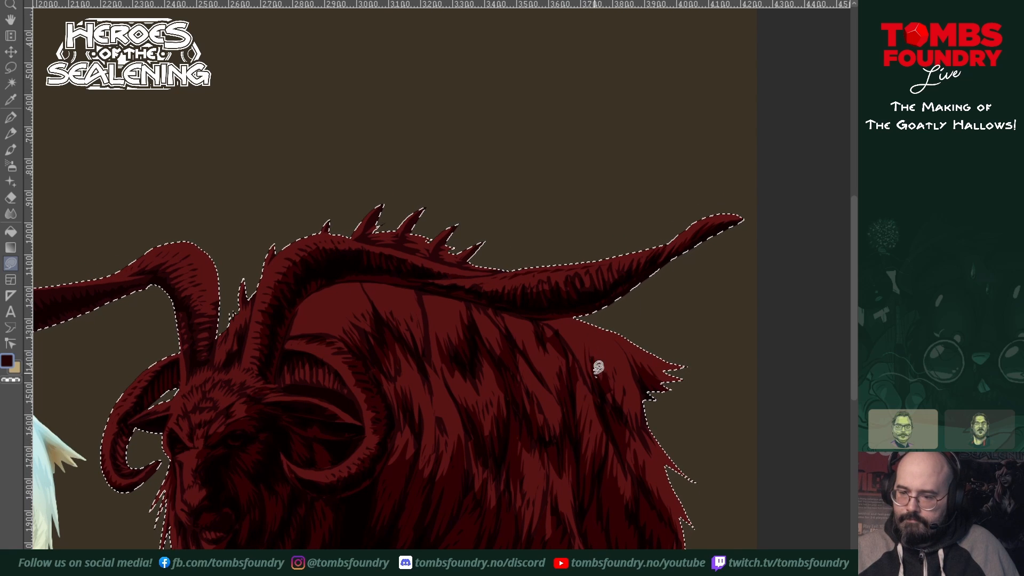
Step: Darken the fur on the rump below the tail, down the rear thigh and above the hind legs
left_click_drag(615, 375, 613, 374)
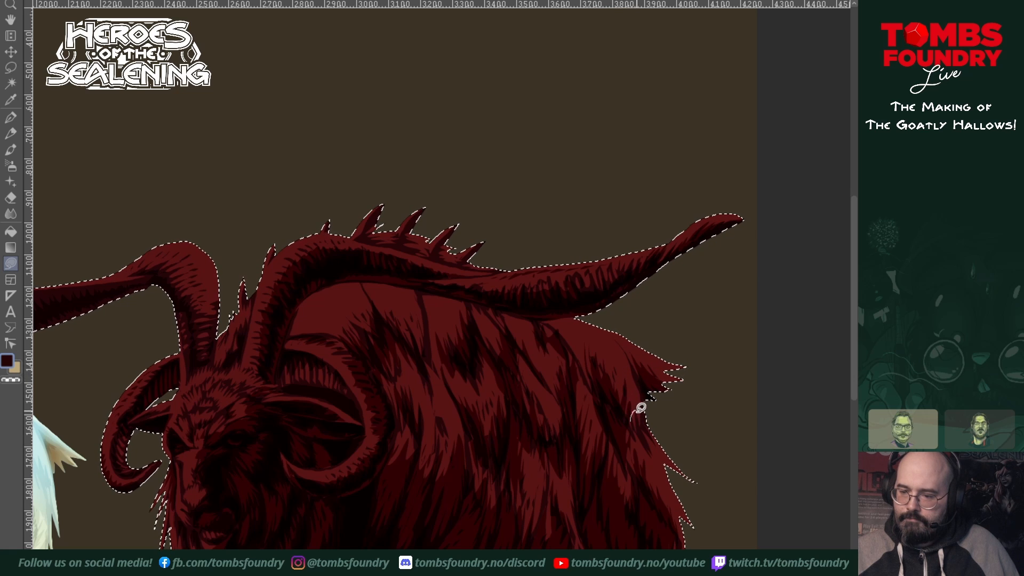
left_click_drag(637, 410, 637, 419)
mouse_move(659, 521)
left_mouse_down()
mouse_move(677, 426)
mouse_move(651, 365)
left_mouse_up()
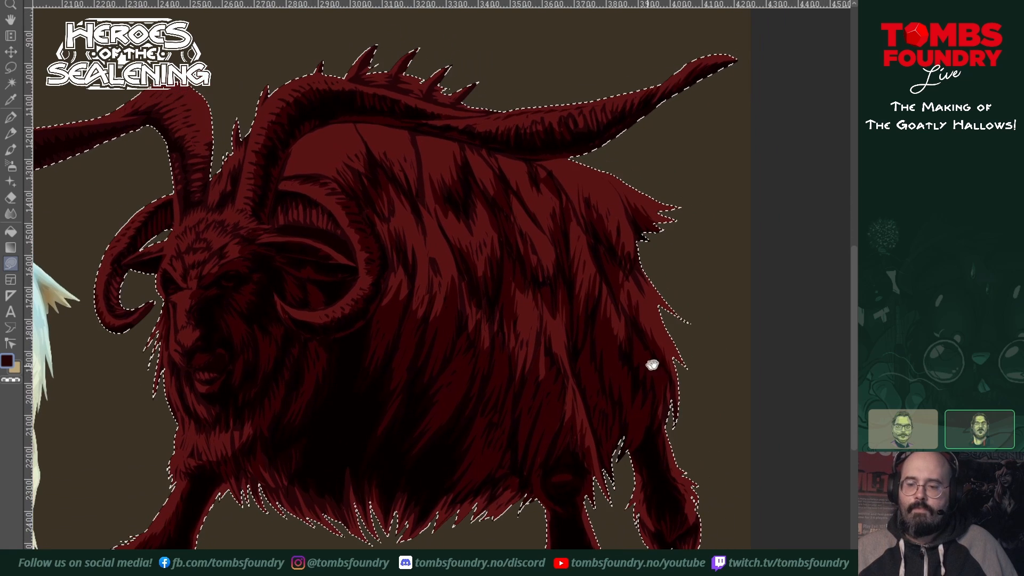
mouse_move(629, 452)
left_mouse_down()
mouse_move(639, 498)
mouse_move(663, 526)
mouse_move(655, 441)
left_mouse_up()
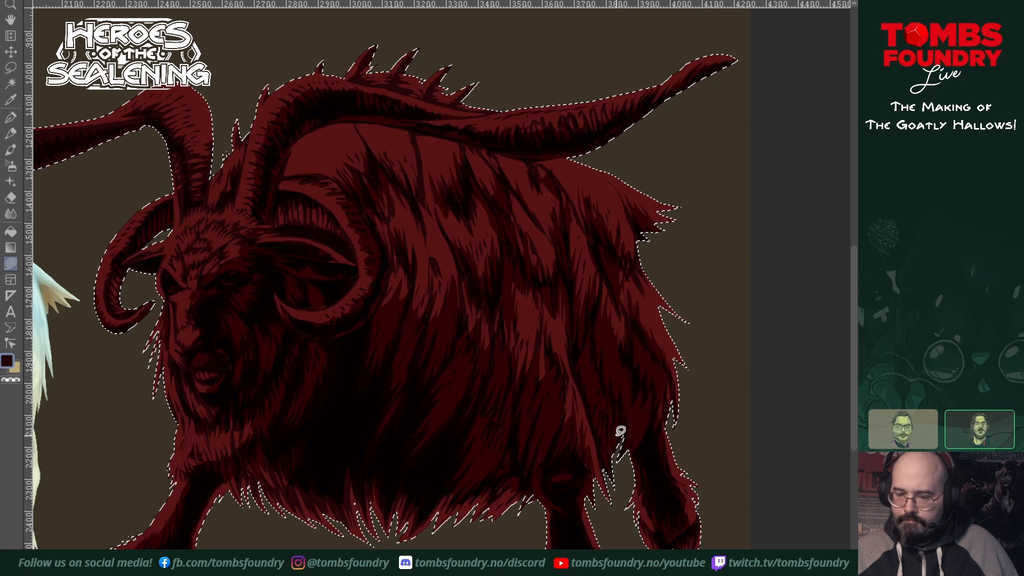
mouse_move(583, 459)
left_mouse_down()
mouse_move(610, 505)
mouse_move(575, 462)
left_mouse_up()
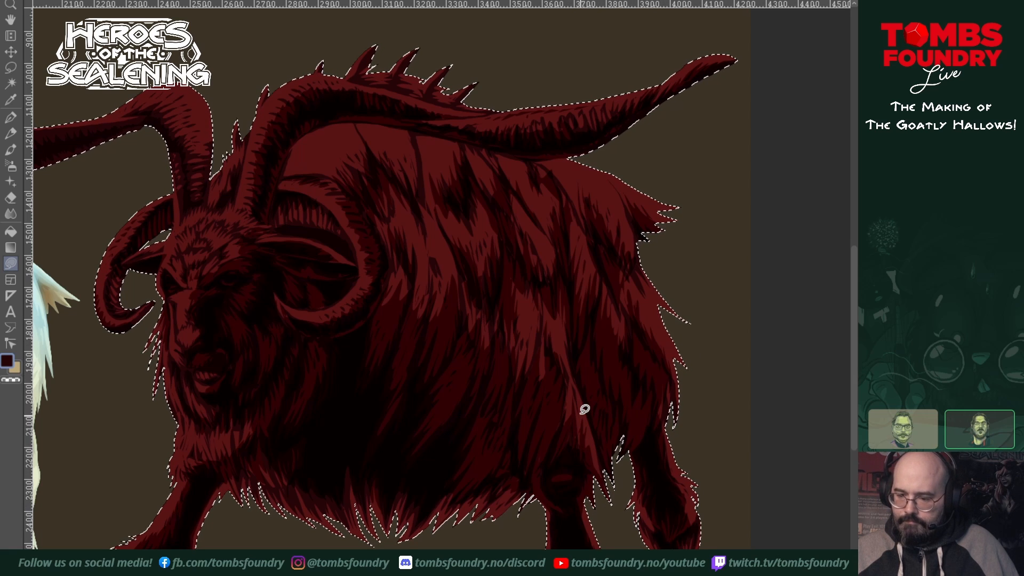
mouse_move(594, 419)
left_mouse_down()
mouse_move(663, 414)
mouse_move(612, 480)
mouse_move(625, 492)
left_mouse_up()
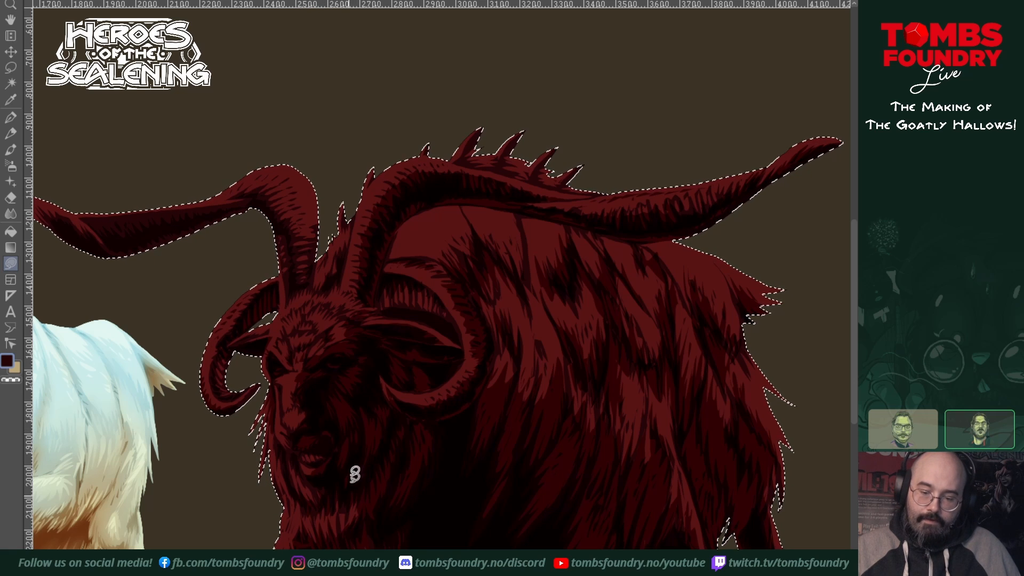
Step: Touch up the deep shadows on the large goat's face and at the base of the near long horn
left_click_drag(391, 498, 448, 494)
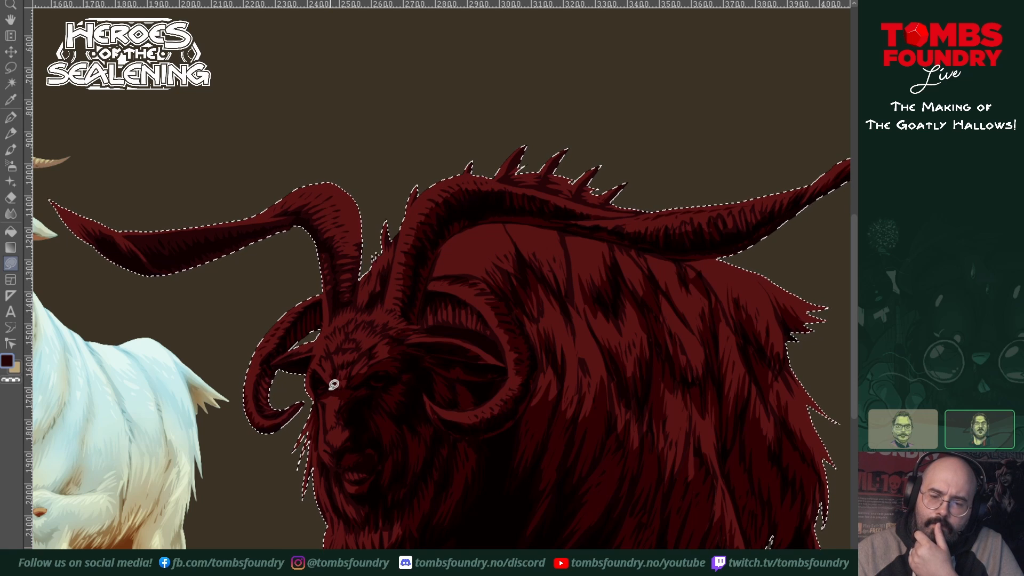
left_click(333, 445)
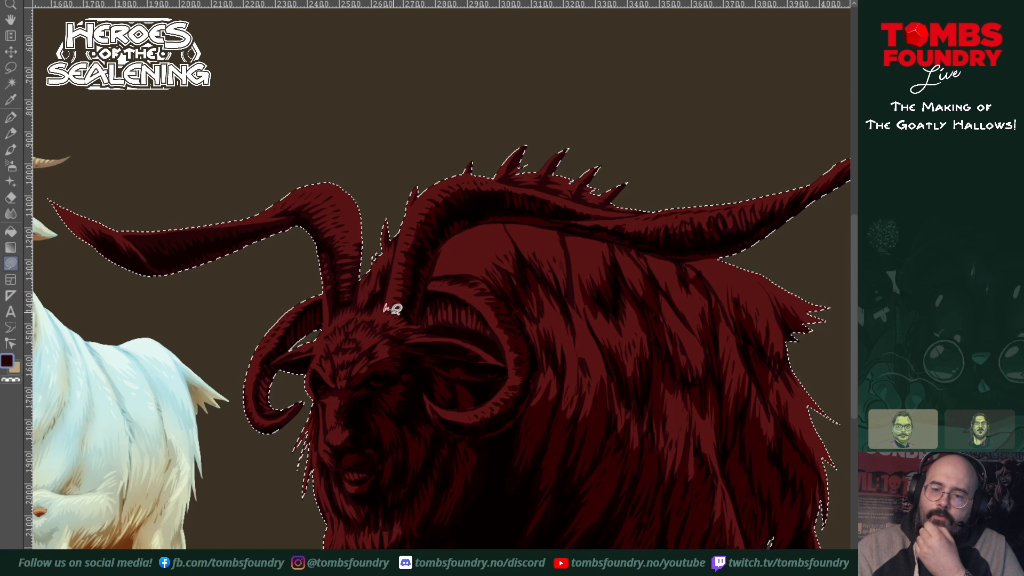
left_click_drag(393, 311, 390, 313)
left_click_drag(609, 455, 550, 501)
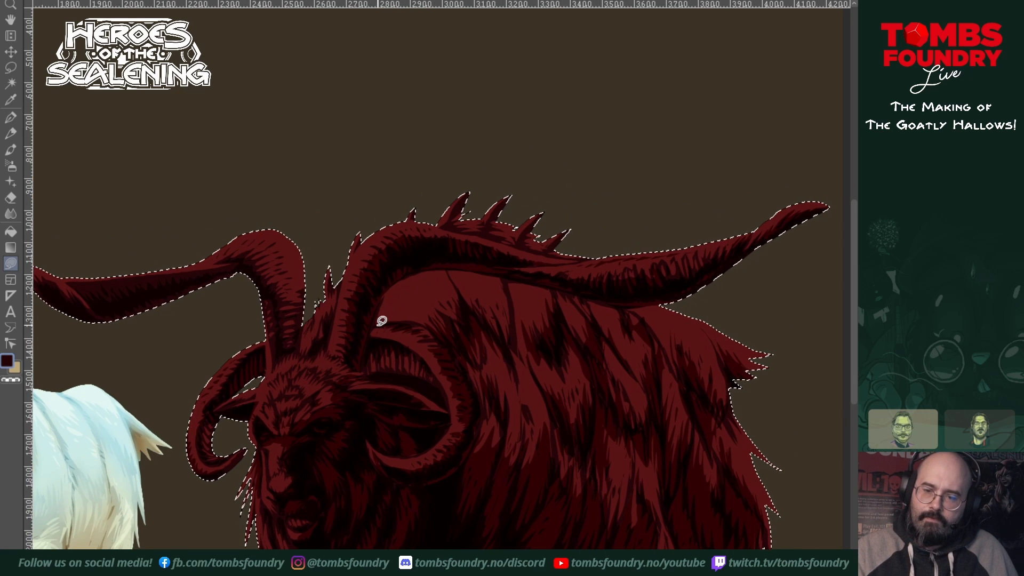
Step: Shade the front of the shoulder hump beneath the near long horn, and deepen the shadow strands across the flank to the rump
mouse_move(378, 325)
left_mouse_down()
mouse_move(389, 281)
mouse_move(419, 324)
mouse_move(374, 322)
mouse_move(433, 323)
mouse_move(438, 307)
mouse_move(481, 301)
mouse_move(504, 307)
mouse_move(509, 340)
mouse_move(488, 281)
mouse_move(493, 330)
mouse_move(507, 296)
mouse_move(529, 317)
mouse_move(518, 299)
mouse_move(526, 305)
mouse_move(538, 334)
mouse_move(525, 322)
mouse_move(543, 311)
left_mouse_up()
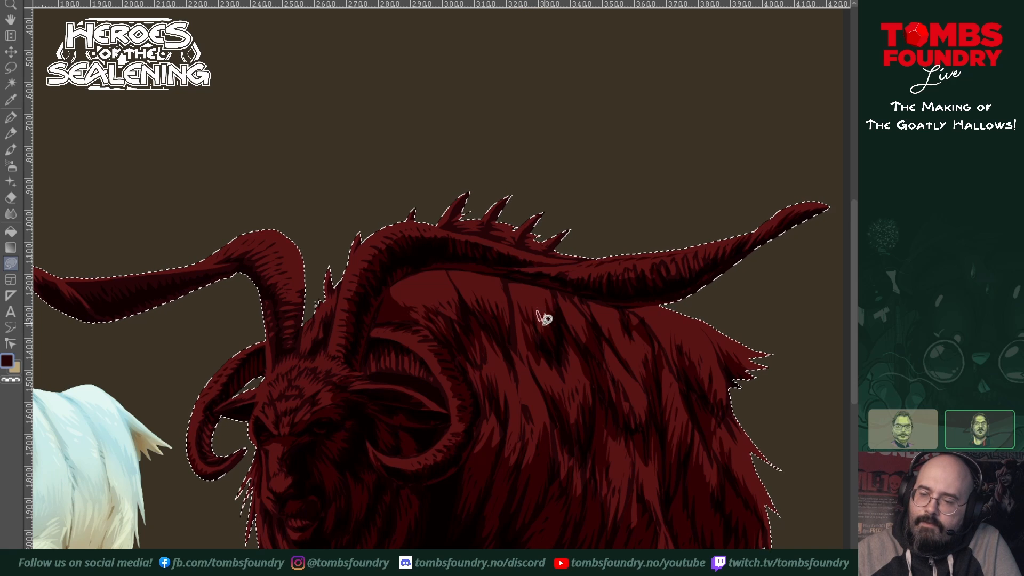
mouse_move(537, 379)
left_mouse_down()
mouse_move(539, 361)
mouse_move(569, 425)
mouse_move(535, 361)
left_mouse_up()
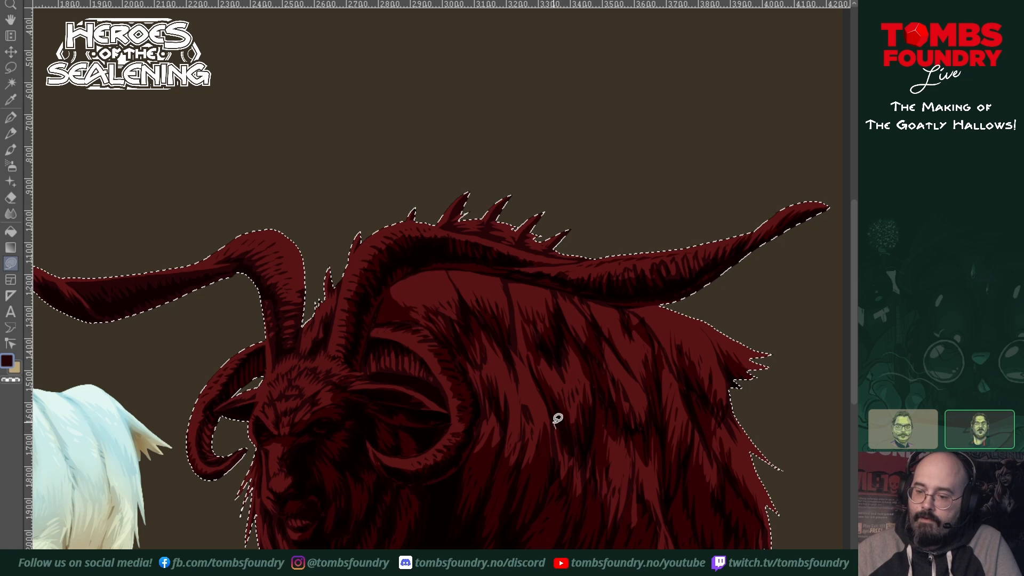
mouse_move(555, 419)
left_mouse_down()
mouse_move(558, 469)
mouse_move(560, 424)
mouse_move(561, 464)
mouse_move(567, 437)
mouse_move(646, 460)
mouse_move(640, 472)
left_mouse_up()
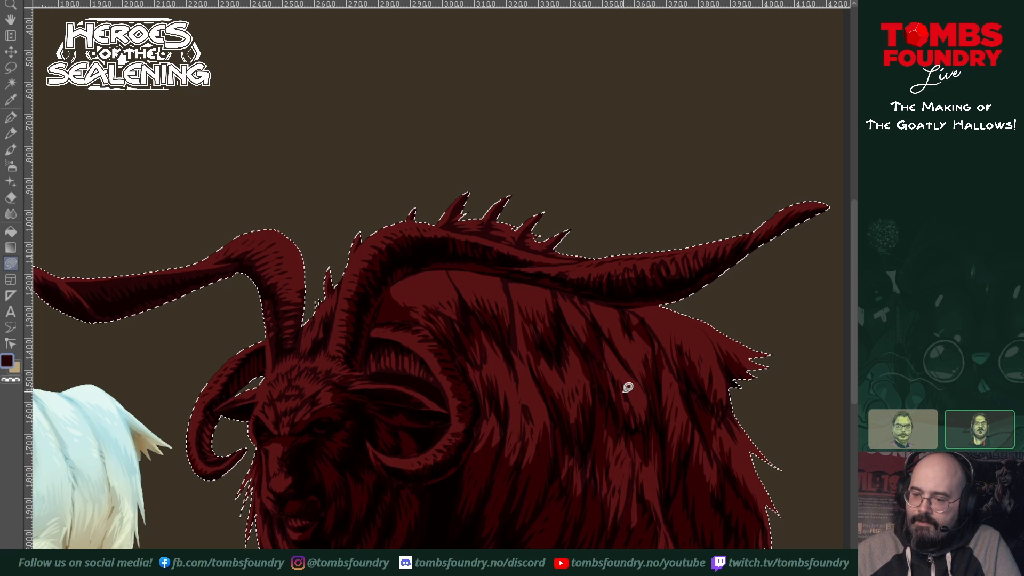
mouse_move(627, 384)
left_mouse_down()
mouse_move(629, 420)
mouse_move(634, 376)
mouse_move(641, 385)
left_mouse_up()
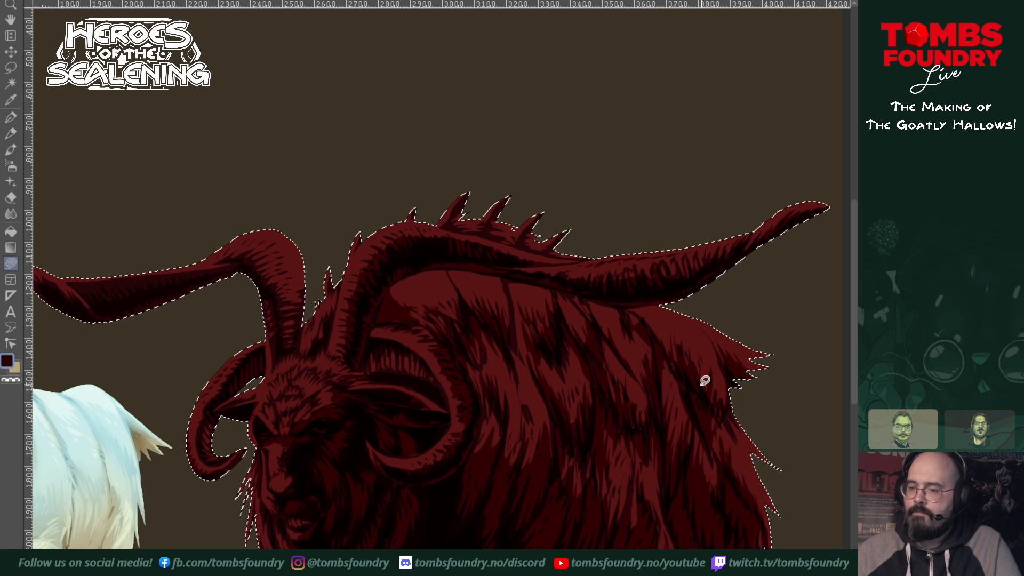
mouse_move(670, 361)
left_mouse_down()
mouse_move(699, 416)
mouse_move(694, 385)
mouse_move(693, 402)
mouse_move(707, 348)
left_mouse_up()
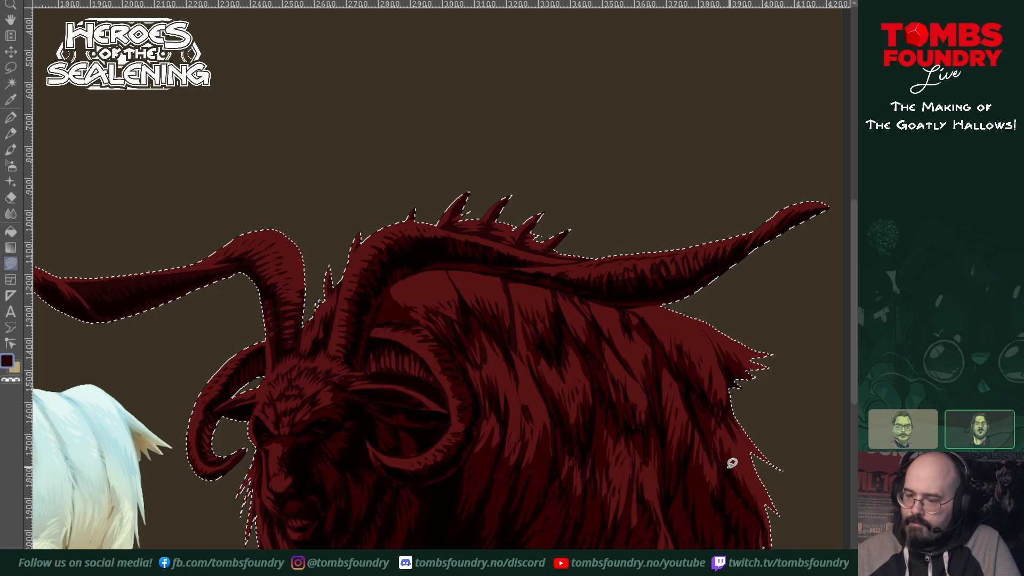
left_click_drag(728, 531, 686, 393)
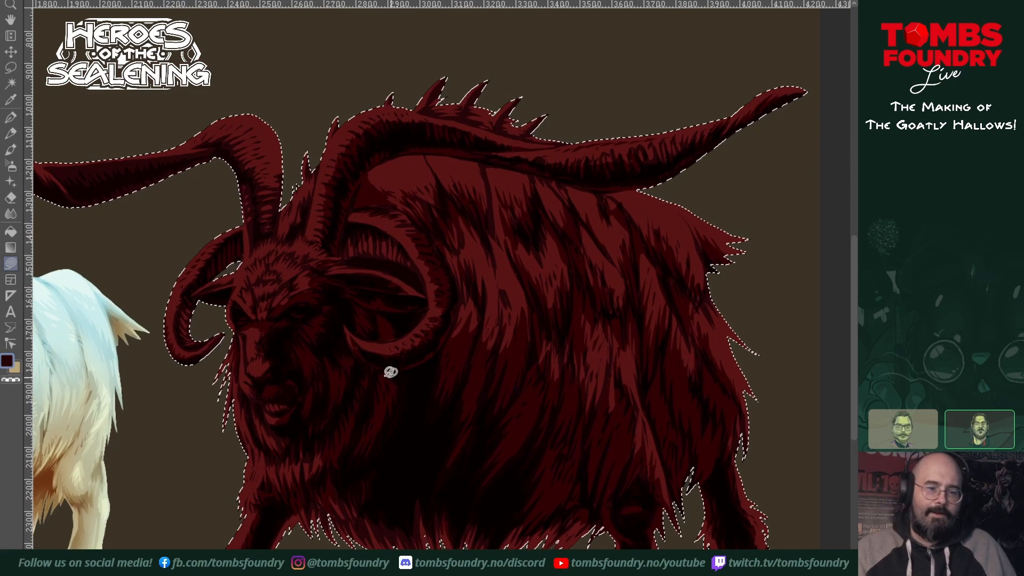
Step: Switch to the light yellow drawing colour and add highlights to the large goat's face and the far curled horn
left_click_drag(385, 366, 618, 515)
left_click_drag(437, 422, 263, 247)
left_click(233, 220, "ctrl")
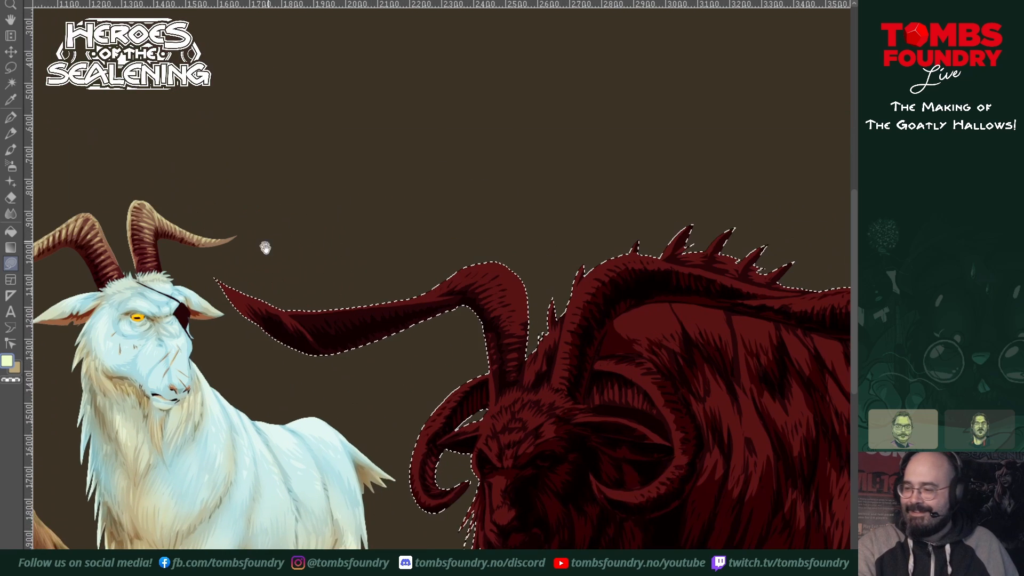
left_click_drag(679, 330, 554, 247)
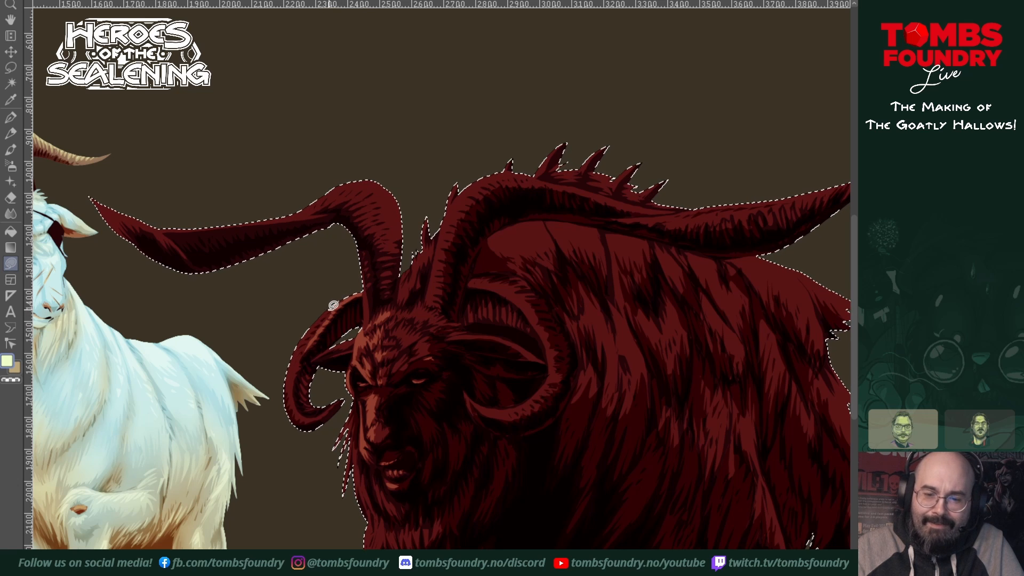
left_click_drag(320, 323, 311, 332)
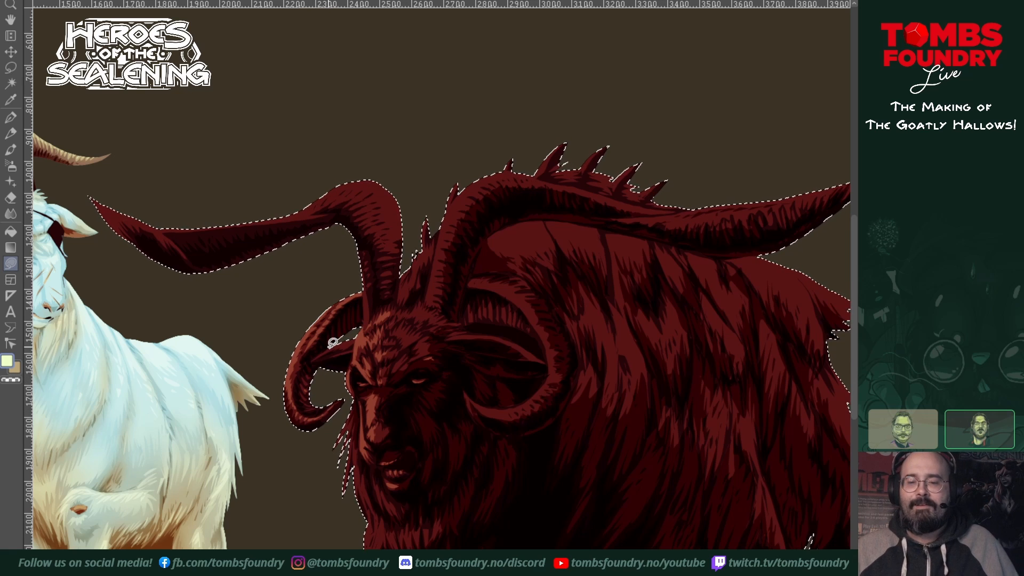
left_click_drag(501, 424, 559, 411)
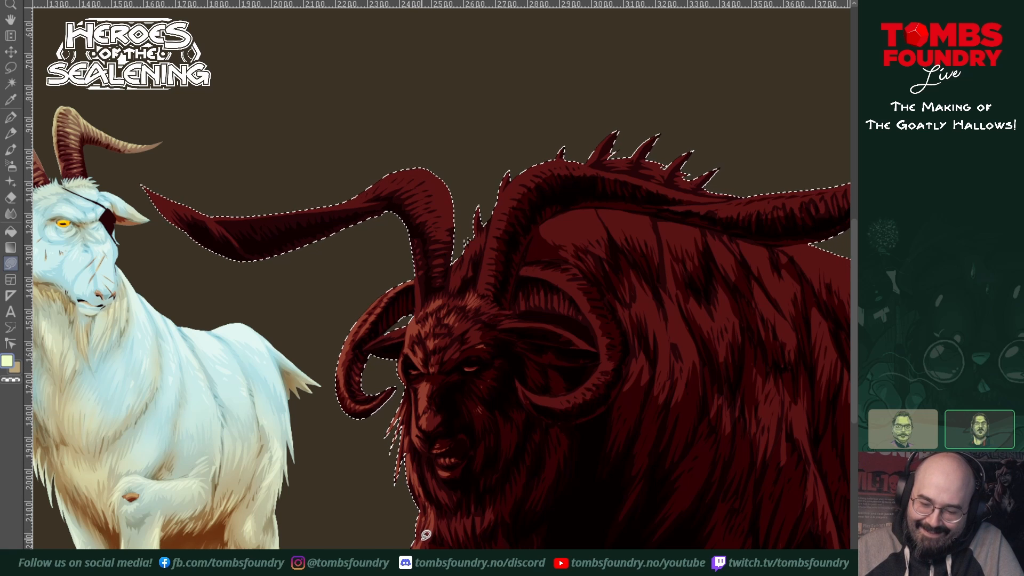
Step: Paint light highlights along the large goat's front leg and the adjoining chest fur
scroll(448, 475, "down", 5)
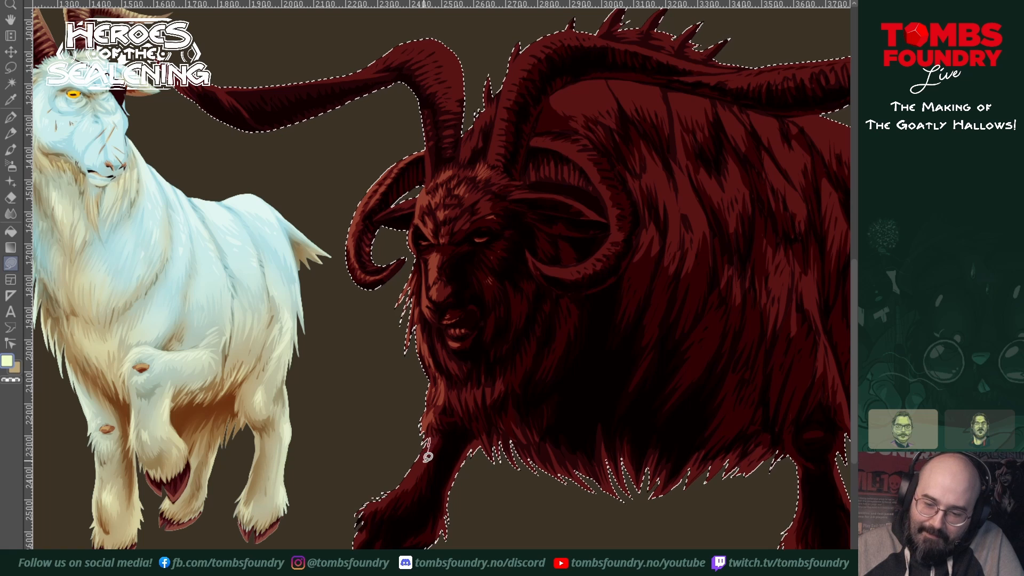
mouse_move(409, 482)
left_mouse_down()
mouse_move(421, 447)
mouse_move(399, 488)
mouse_move(366, 505)
left_mouse_up()
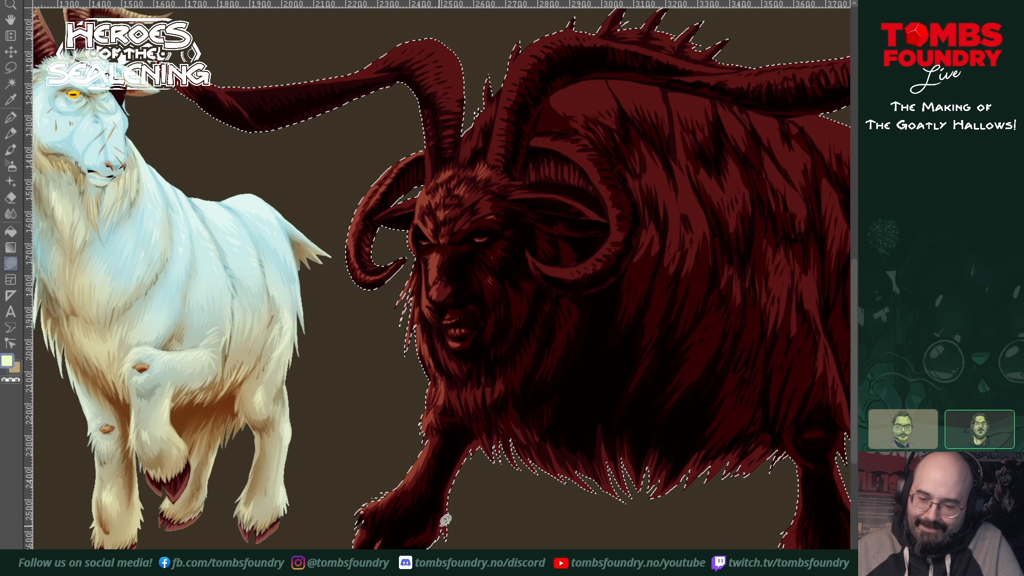
left_click(451, 481)
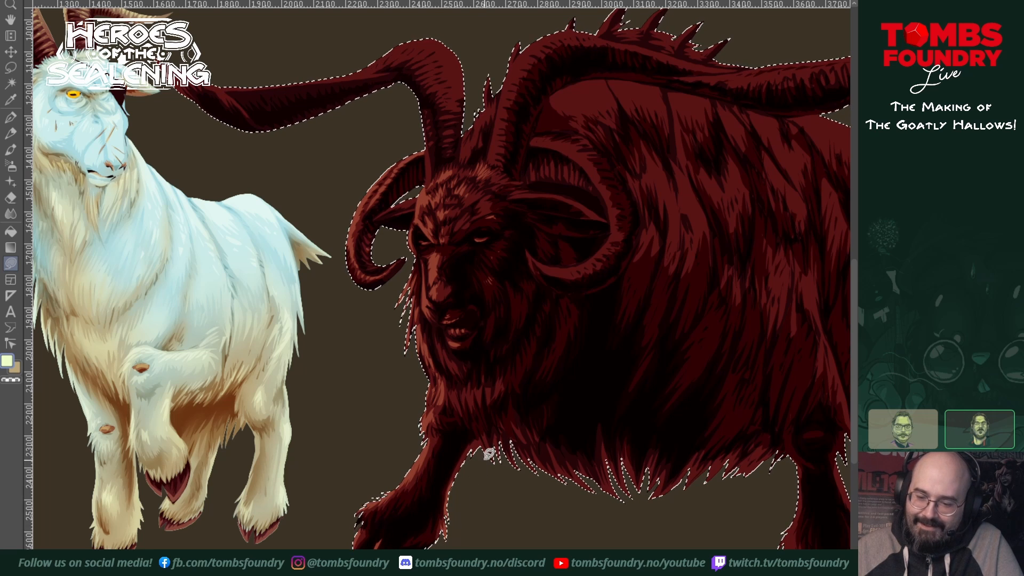
left_click_drag(475, 444, 478, 448)
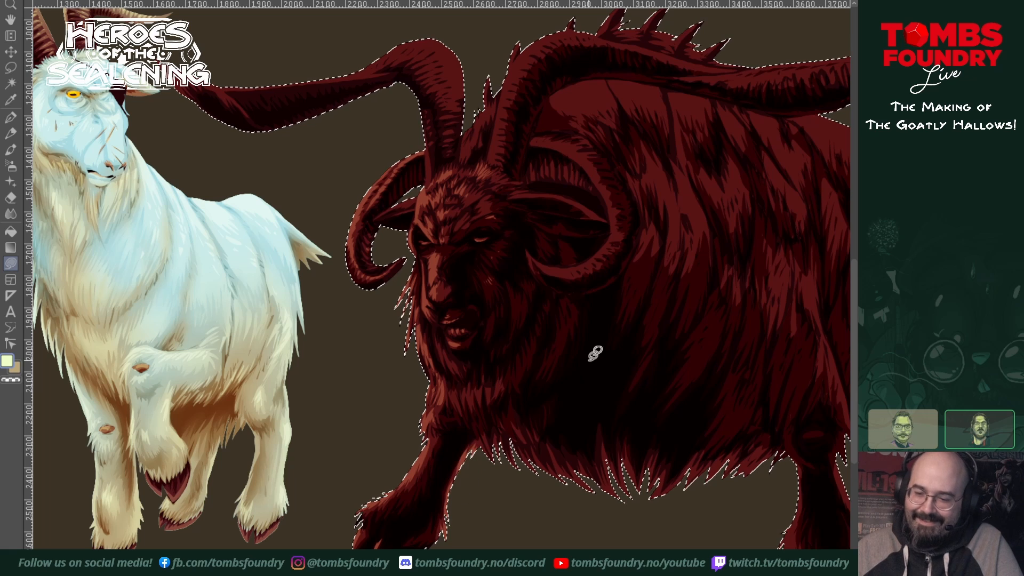
Step: Highlight the neck mane and back spikes, along with the near curled horn and near ear
left_click_drag(575, 449, 522, 509)
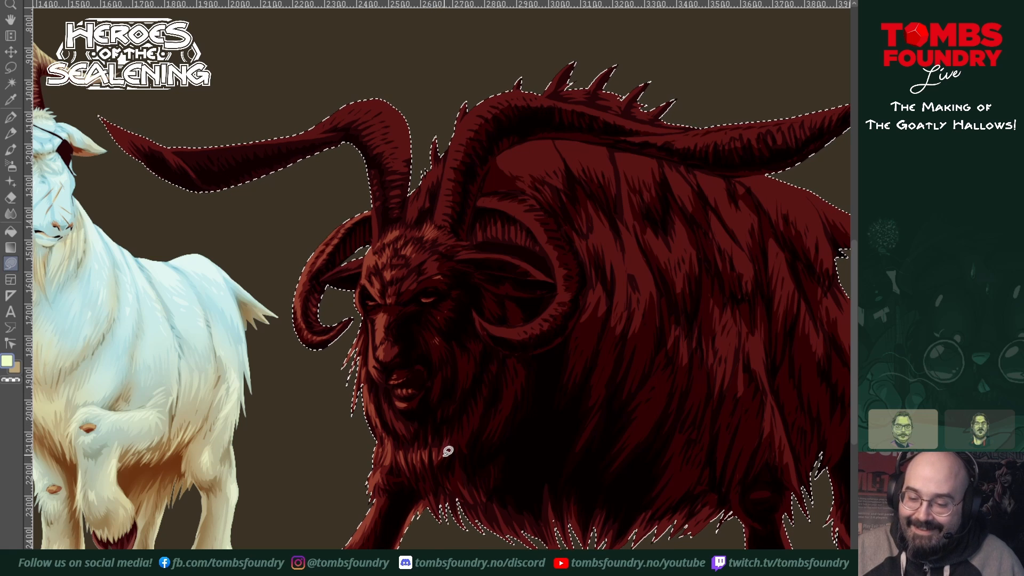
left_click_drag(543, 456, 473, 547)
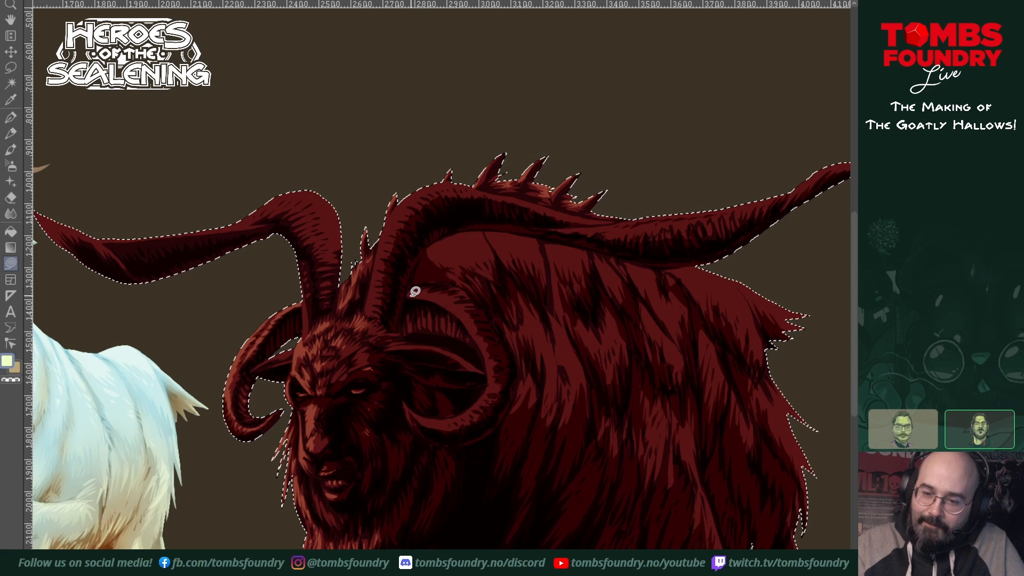
mouse_move(410, 295)
left_mouse_down()
mouse_move(432, 285)
mouse_move(418, 298)
mouse_move(452, 295)
mouse_move(444, 303)
mouse_move(459, 306)
mouse_move(418, 295)
mouse_move(451, 306)
mouse_move(477, 334)
mouse_move(417, 288)
left_mouse_up()
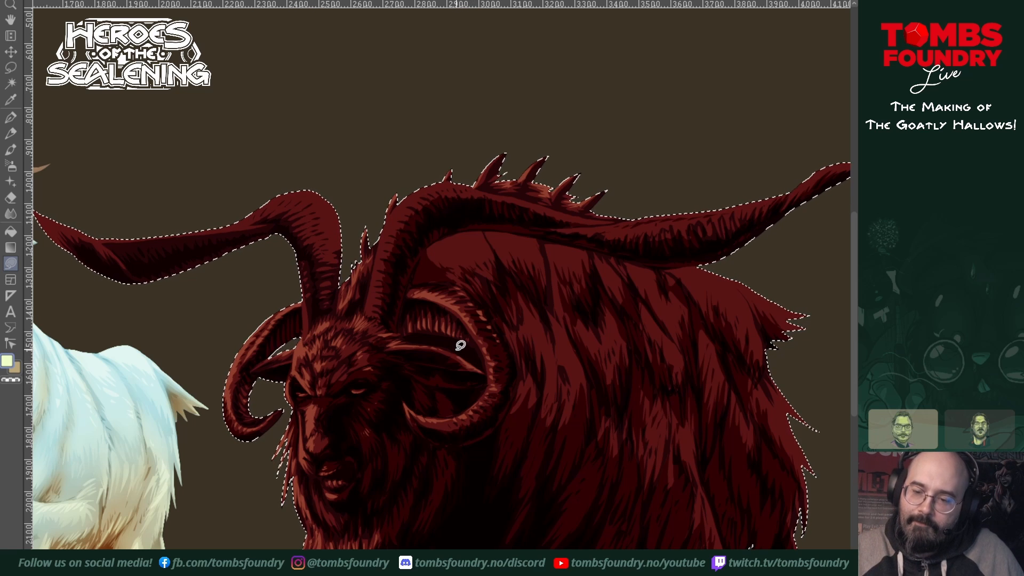
scroll(531, 376, "down", 3)
left_click_drag(531, 376, 512, 391)
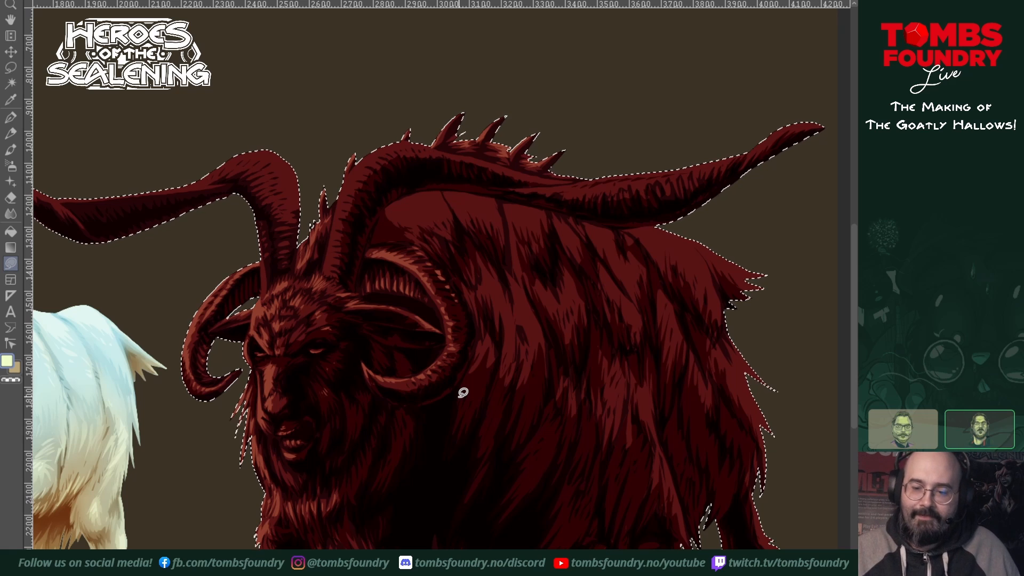
Step: Add jagged light highlights across the top of the shoulder hump beneath the near long horn
left_click_drag(618, 424, 523, 509)
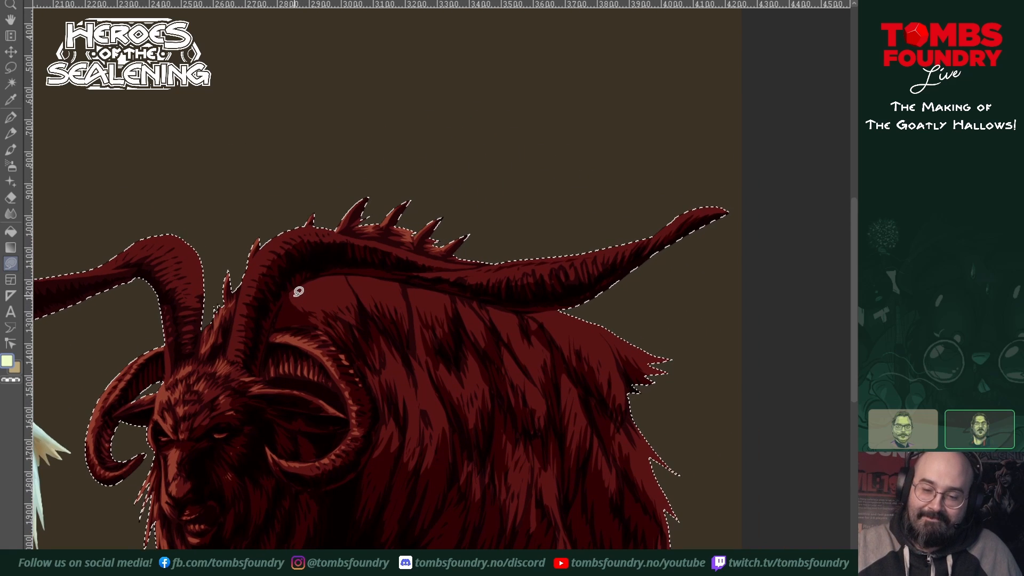
mouse_move(310, 302)
left_mouse_down()
mouse_move(321, 301)
mouse_move(318, 290)
mouse_move(349, 302)
mouse_move(348, 278)
mouse_move(290, 292)
left_mouse_up()
mouse_move(349, 276)
left_mouse_down()
mouse_move(402, 309)
mouse_move(393, 281)
mouse_move(350, 276)
left_mouse_up()
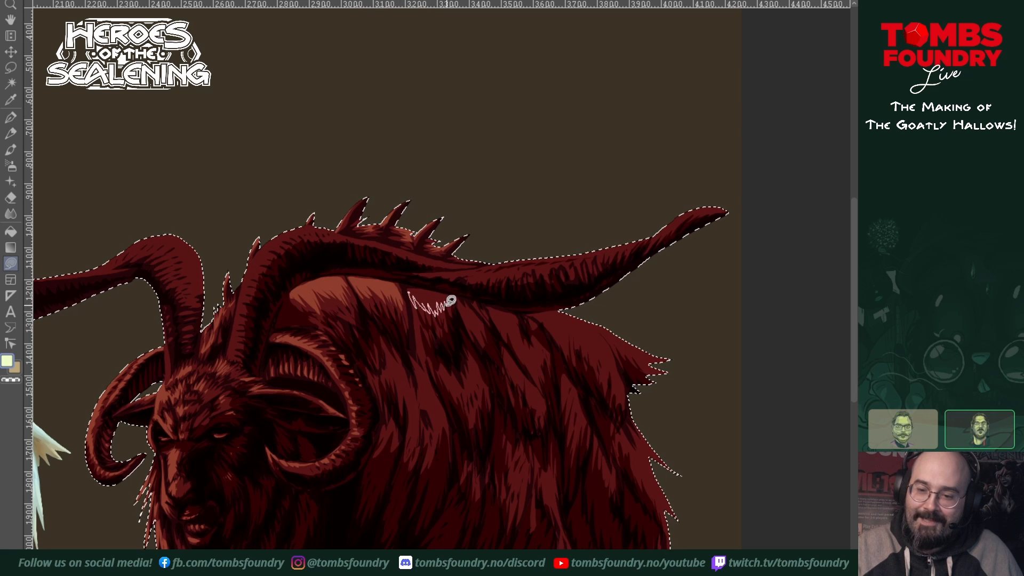
mouse_move(523, 360)
left_mouse_down()
mouse_move(549, 441)
mouse_move(612, 387)
left_mouse_up()
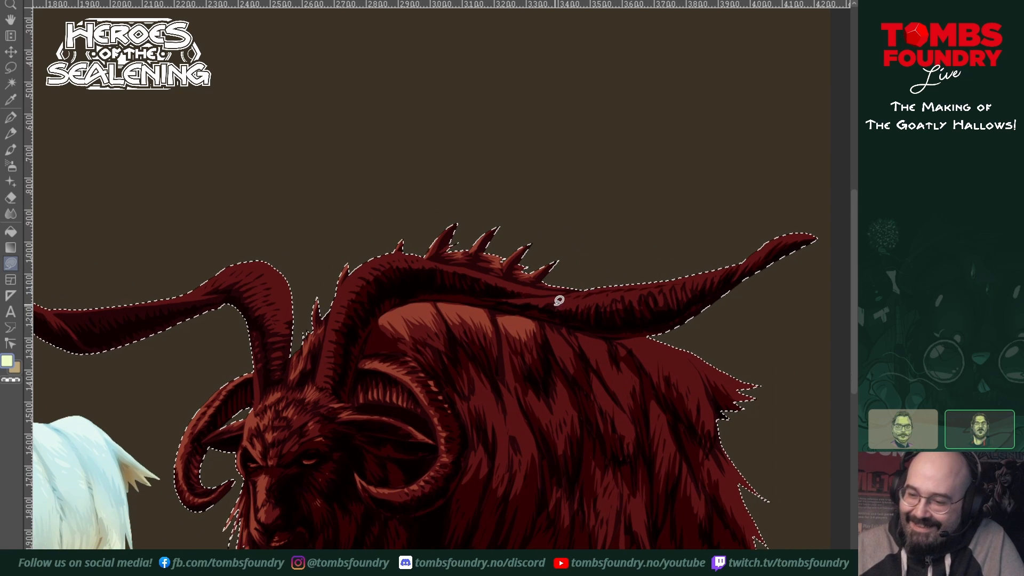
mouse_move(549, 326)
left_mouse_down()
mouse_move(560, 353)
mouse_move(569, 329)
left_mouse_up()
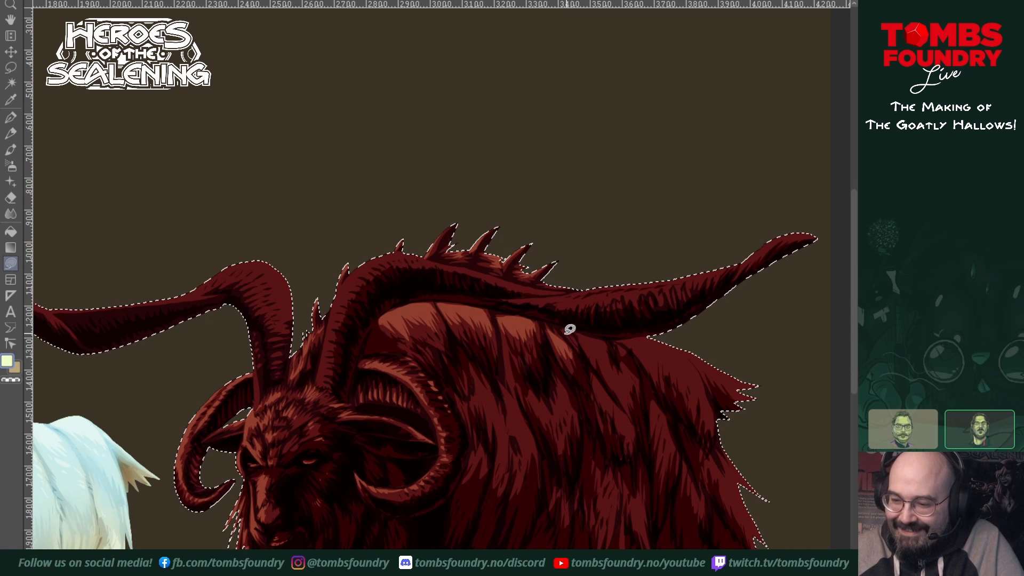
Step: Continue the jagged fur highlights along the upper back toward the rump
left_click_drag(670, 369, 564, 380)
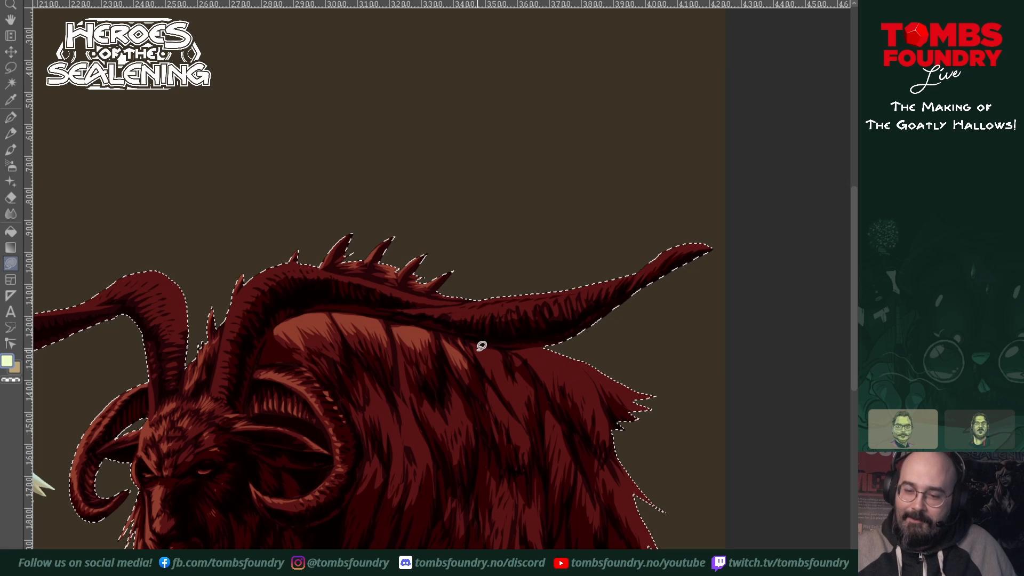
mouse_move(480, 345)
left_mouse_down()
mouse_move(507, 376)
mouse_move(501, 356)
mouse_move(478, 334)
left_mouse_up()
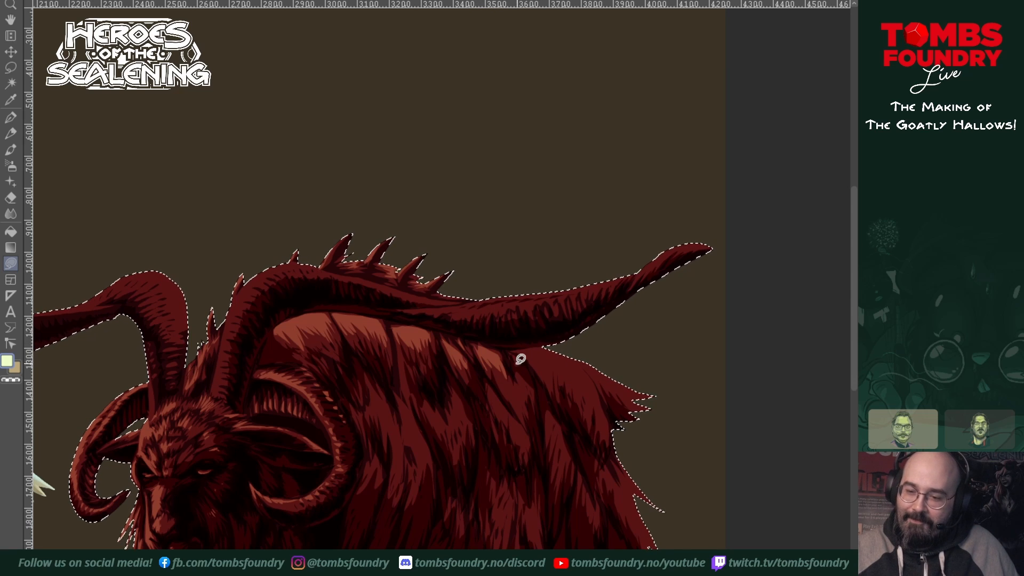
left_click_drag(501, 380, 517, 396)
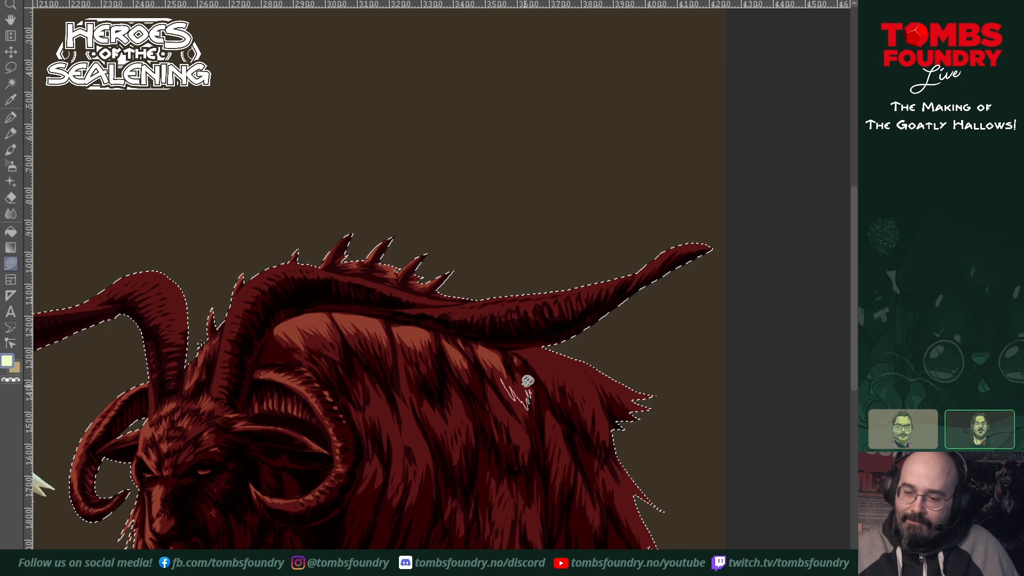
left_click_drag(498, 372, 500, 370)
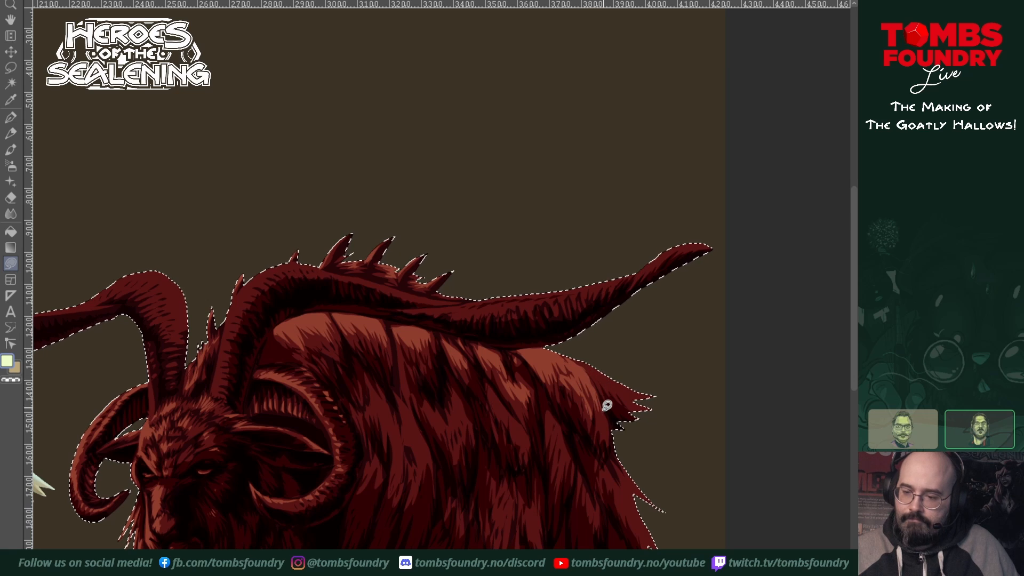
Step: Highlight the top of the tail and the fur tips along the rear edge of the hindquarters
scroll(615, 363, "right", 3)
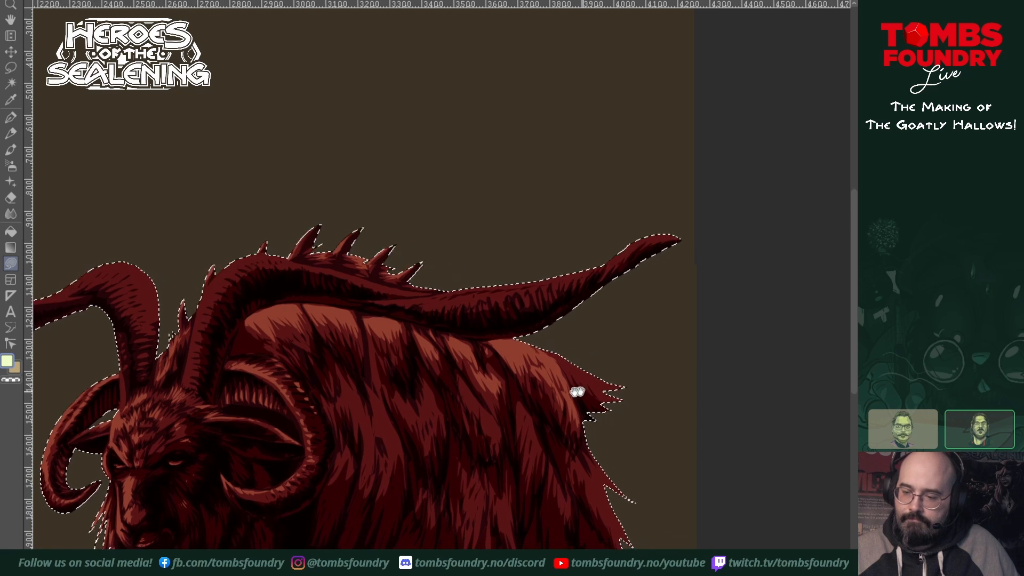
mouse_move(500, 360)
left_mouse_down()
mouse_move(554, 409)
mouse_move(585, 405)
mouse_move(576, 387)
mouse_move(497, 363)
left_mouse_up()
left_click_drag(646, 429, 663, 286)
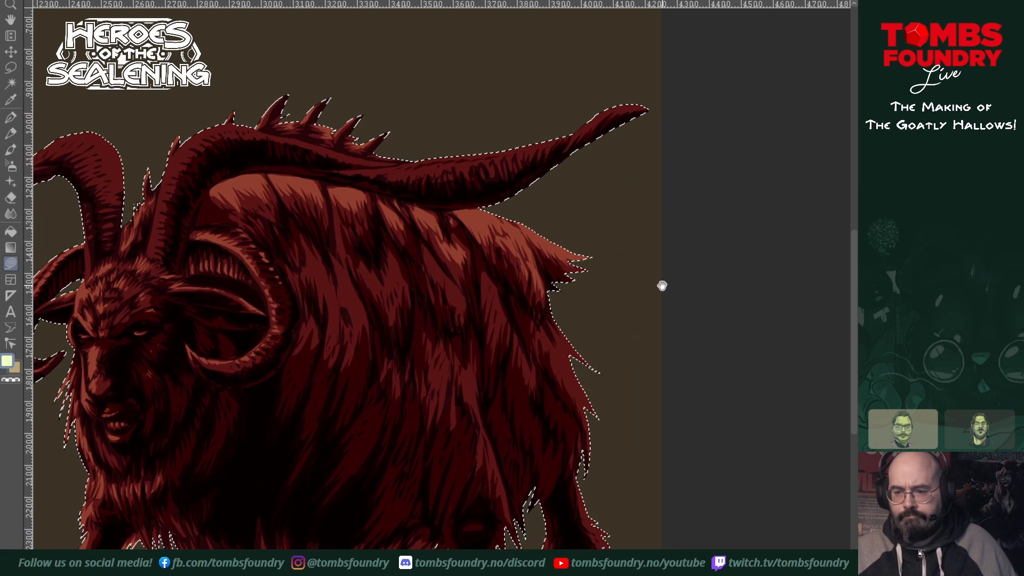
mouse_move(551, 320)
left_mouse_down()
mouse_move(563, 368)
mouse_move(610, 454)
mouse_move(621, 349)
mouse_move(572, 279)
left_mouse_up()
left_click_drag(606, 392, 609, 473)
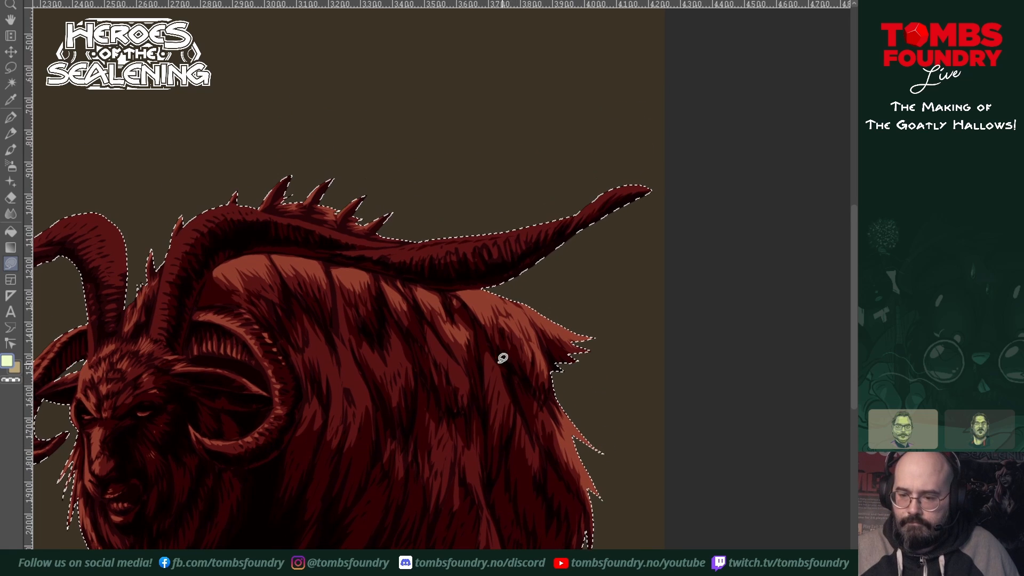
Step: Paint light strands down the hind flank fur below the rump, and touch up the upper flank
mouse_move(486, 358)
left_mouse_down()
mouse_move(488, 379)
mouse_move(491, 358)
mouse_move(497, 366)
left_mouse_up()
mouse_move(498, 372)
left_mouse_down()
mouse_move(502, 418)
mouse_move(523, 412)
mouse_move(531, 458)
left_mouse_up()
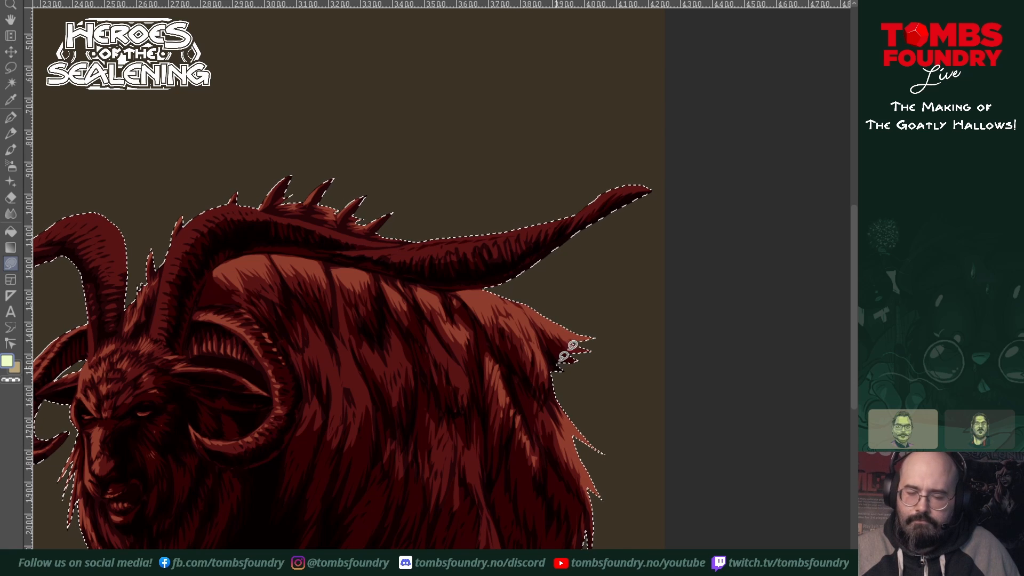
left_click_drag(546, 411, 587, 396)
mouse_move(470, 315)
left_mouse_down()
mouse_move(494, 360)
mouse_move(499, 345)
left_mouse_up()
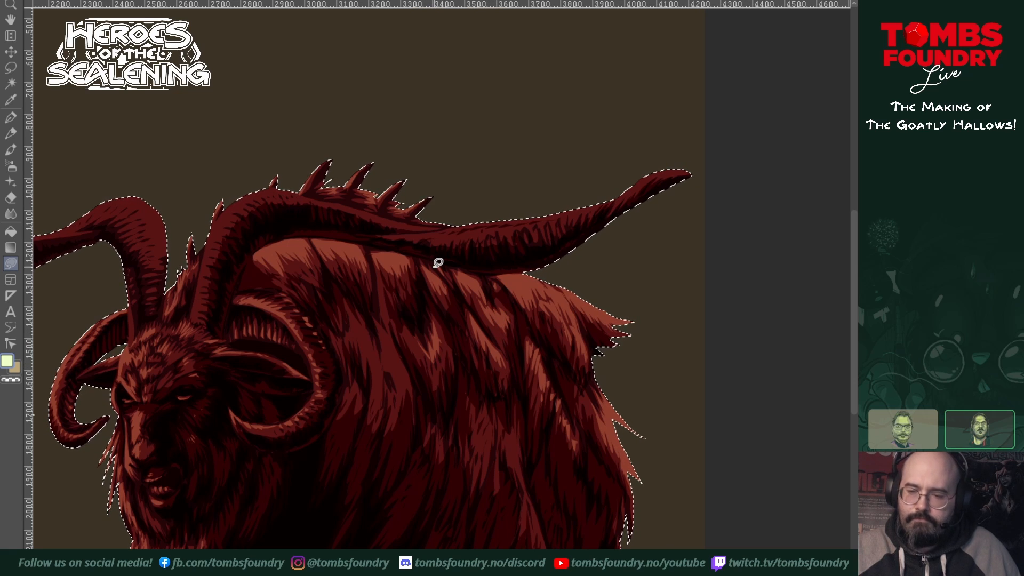
Step: Add long light strands to the middle and lower flank fur, and highlight the shoulder fur behind the near curled horn
left_click_drag(616, 325, 697, 302)
left_click_drag(661, 466, 726, 441)
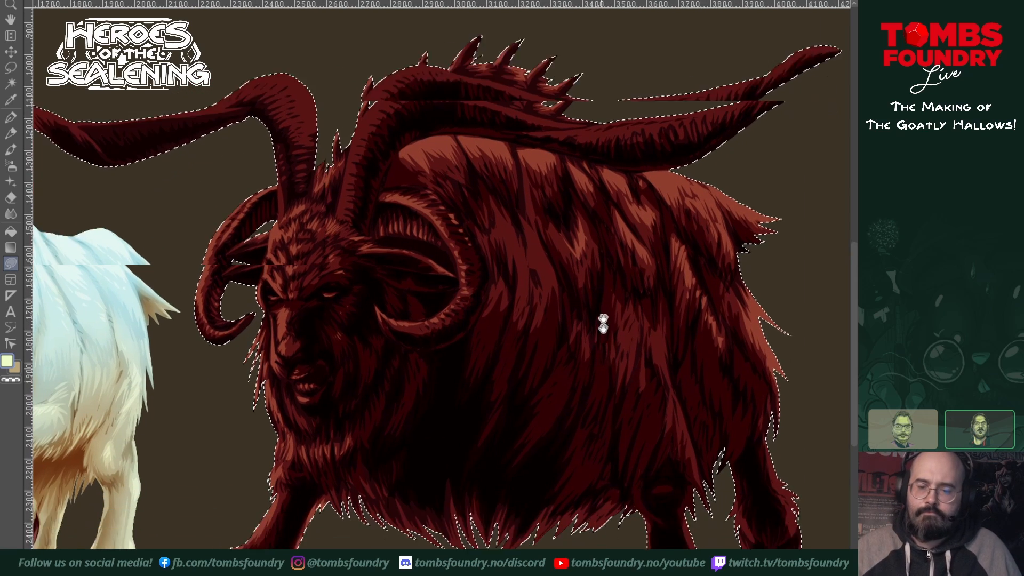
left_click_drag(603, 324, 610, 246)
left_click_drag(743, 366, 626, 433)
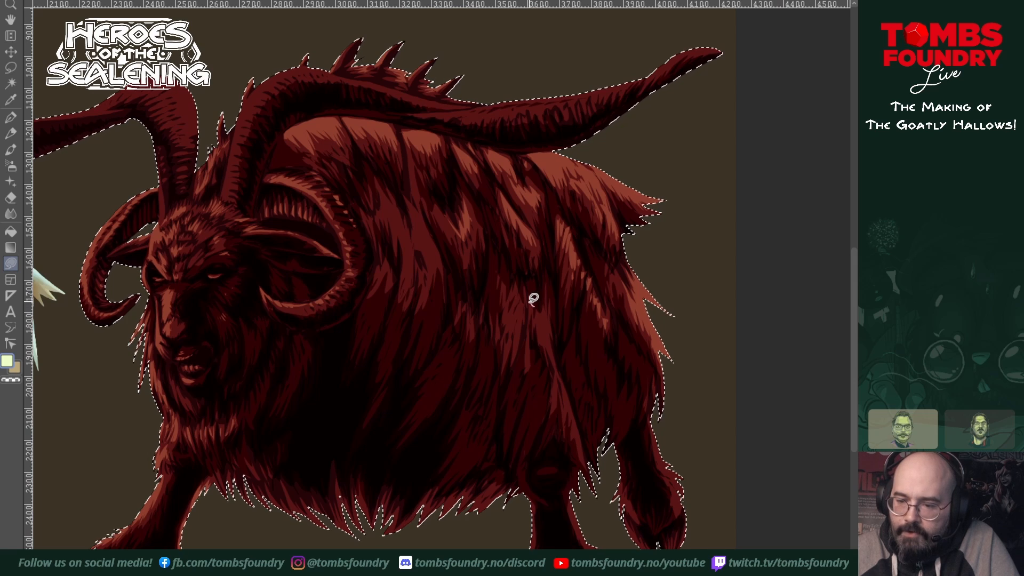
mouse_move(550, 322)
left_mouse_down()
mouse_move(543, 312)
mouse_move(535, 324)
mouse_move(554, 355)
mouse_move(555, 323)
left_mouse_up()
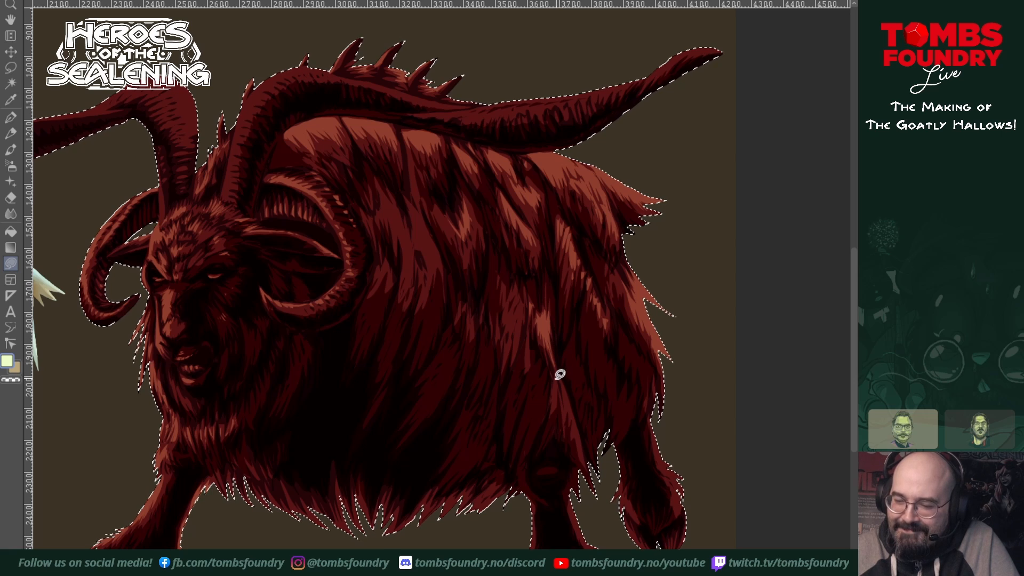
mouse_move(555, 368)
left_mouse_down()
mouse_move(553, 405)
mouse_move(554, 367)
left_mouse_up()
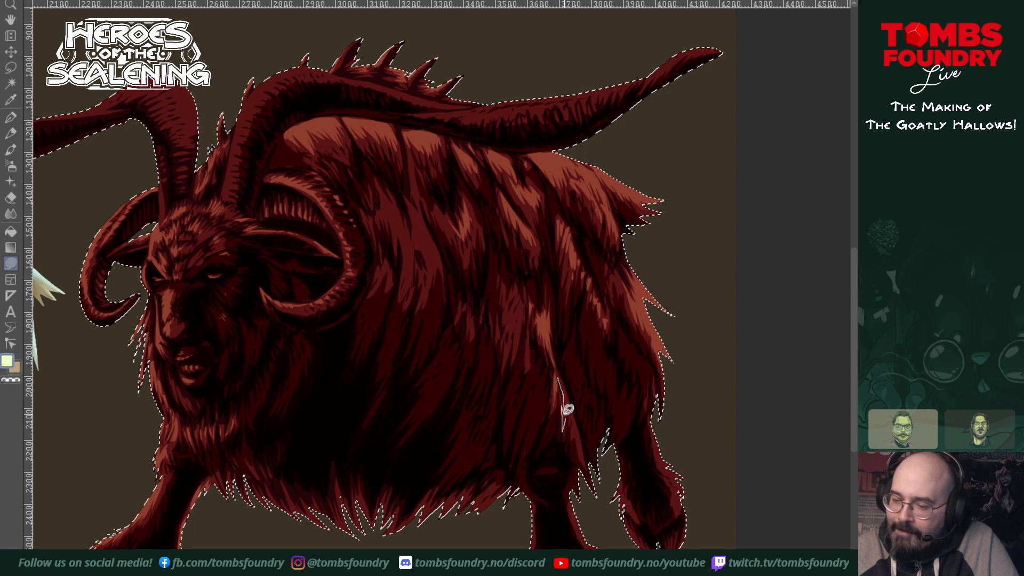
left_click_drag(560, 368, 563, 367)
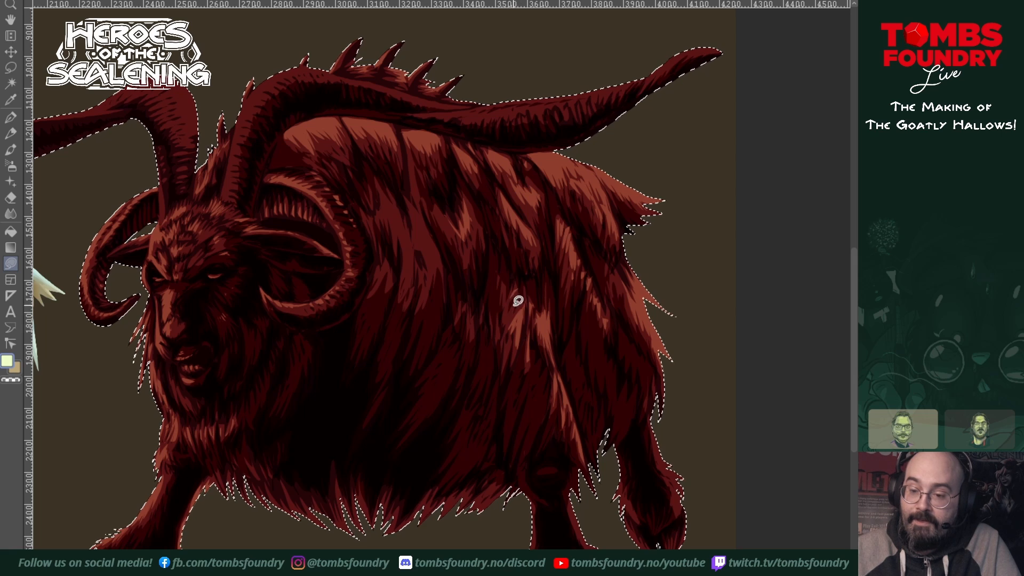
mouse_move(386, 208)
left_mouse_down()
mouse_move(388, 198)
mouse_move(404, 218)
mouse_move(404, 238)
mouse_move(384, 198)
left_mouse_up()
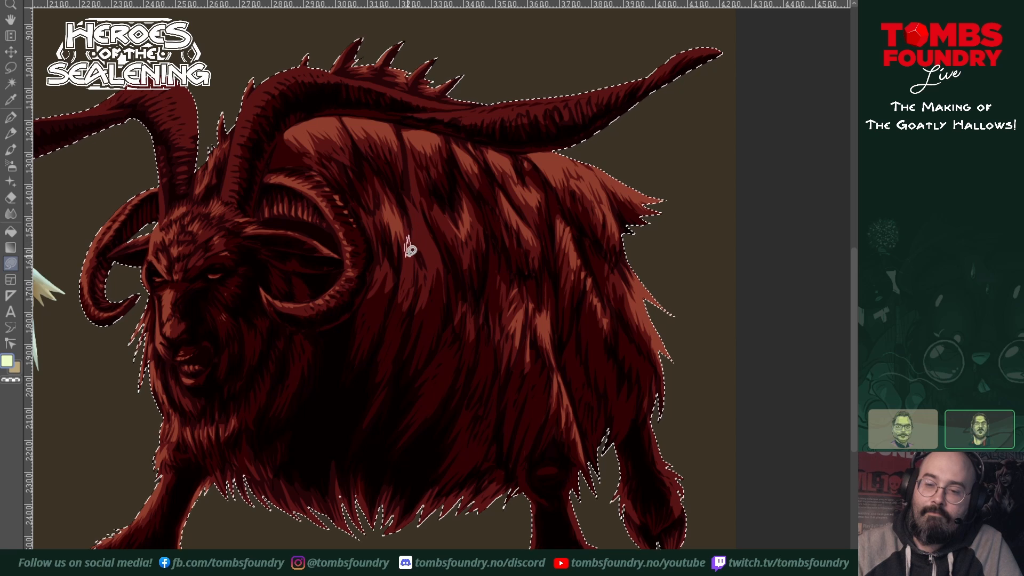
left_click_drag(421, 225, 417, 248)
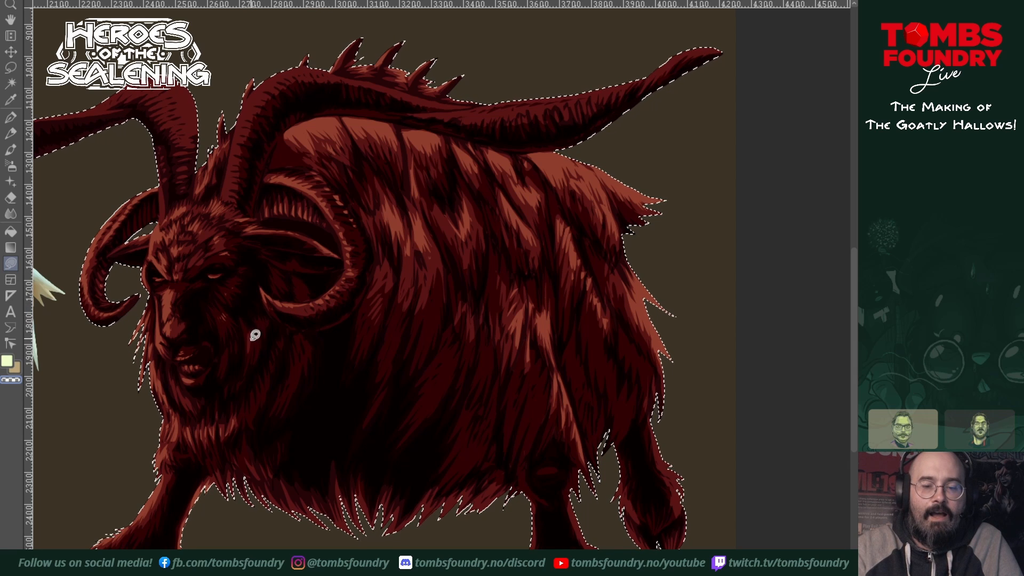
Step: Use the transparent colour to carve lighter red strands out of the shadows on the face, cheek fur and inside the near ear
mouse_move(214, 315)
left_mouse_down()
mouse_move(226, 315)
mouse_move(234, 283)
left_mouse_up()
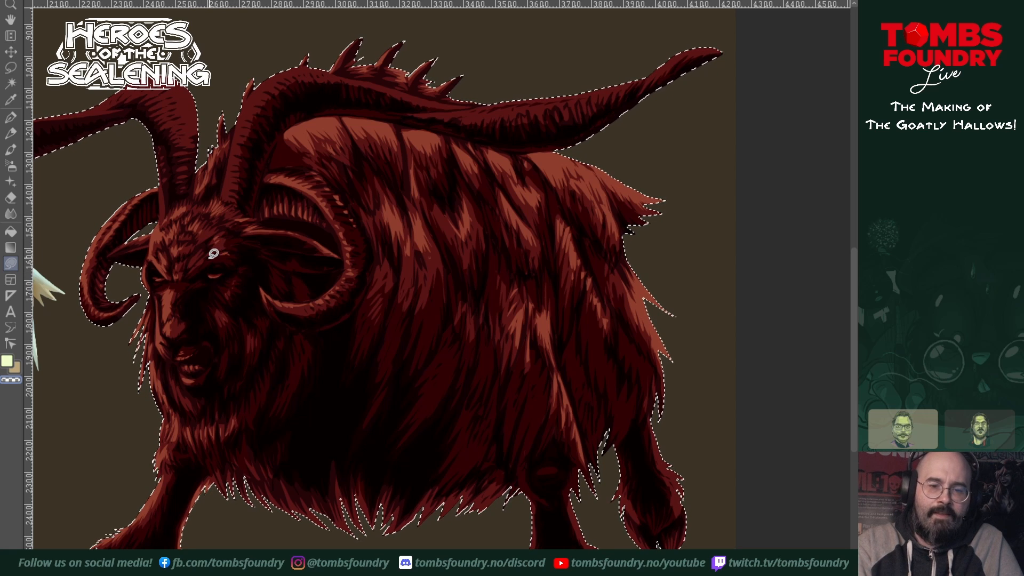
left_click_drag(211, 259, 220, 259)
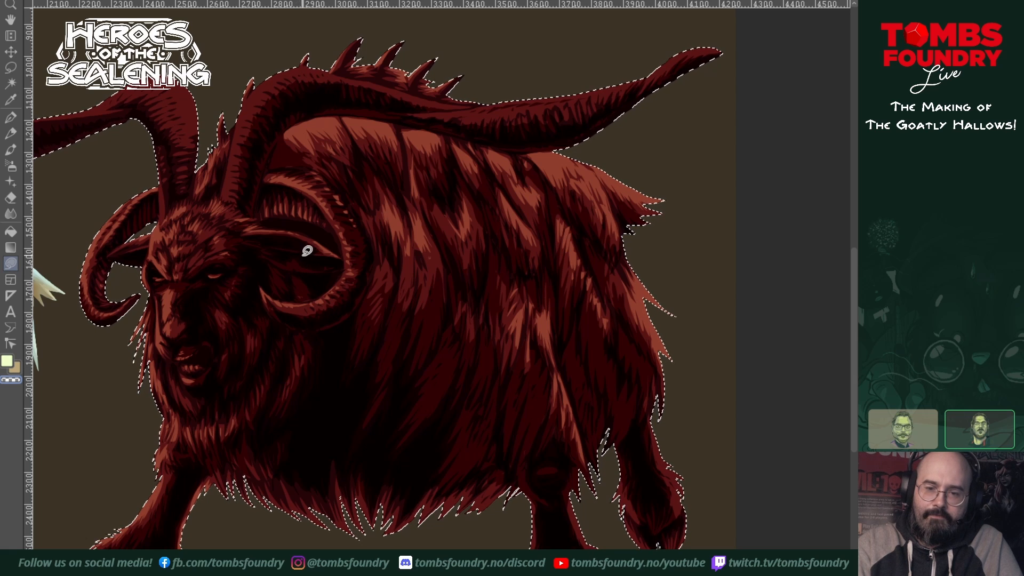
mouse_move(264, 258)
left_mouse_down()
mouse_move(291, 270)
mouse_move(265, 260)
left_mouse_up()
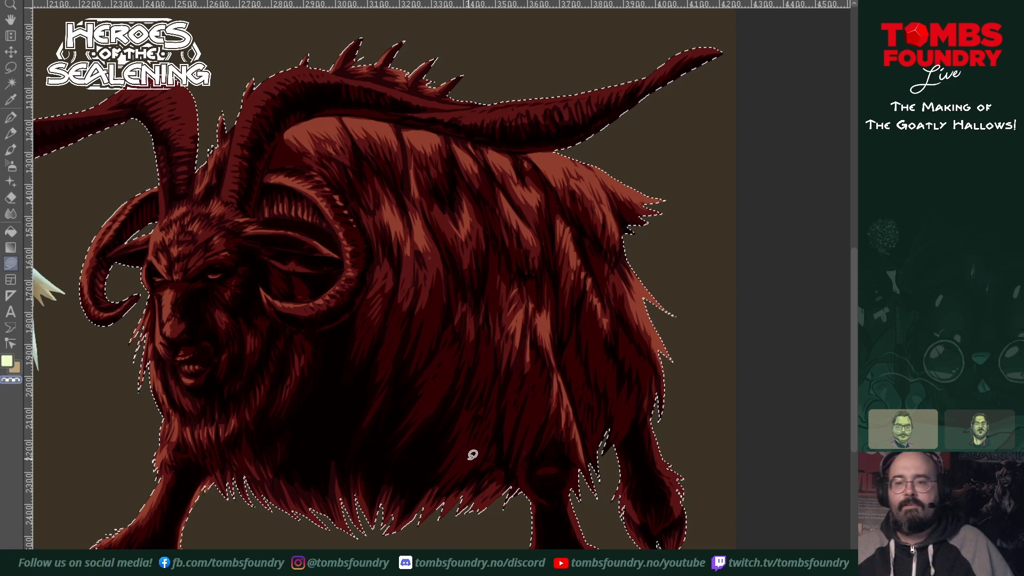
Step: Paint light edge strokes on the hind legs and highlight the jagged fur tips along the belly fringe
left_click_drag(540, 379, 610, 410)
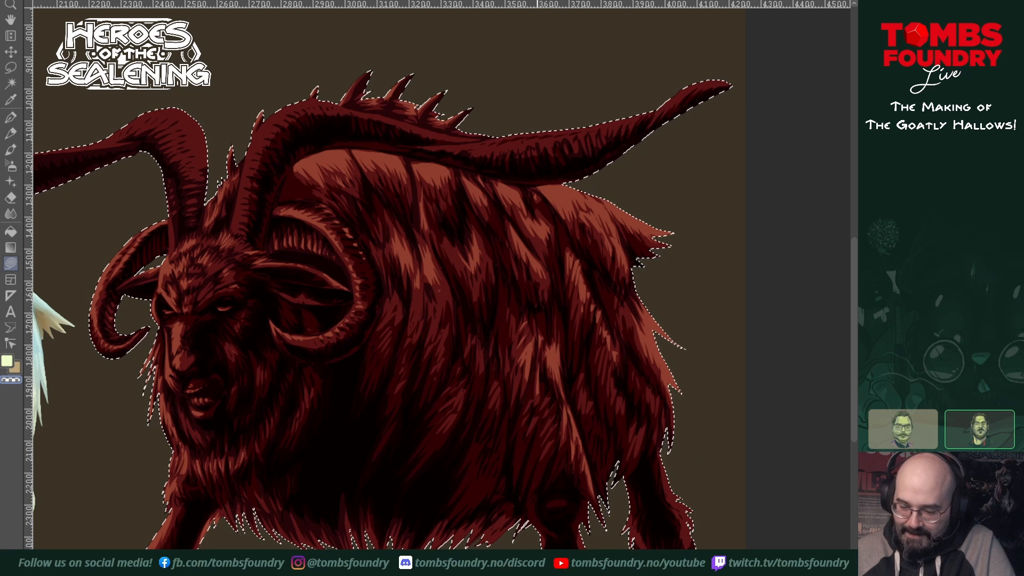
scroll(606, 537, "down", 4)
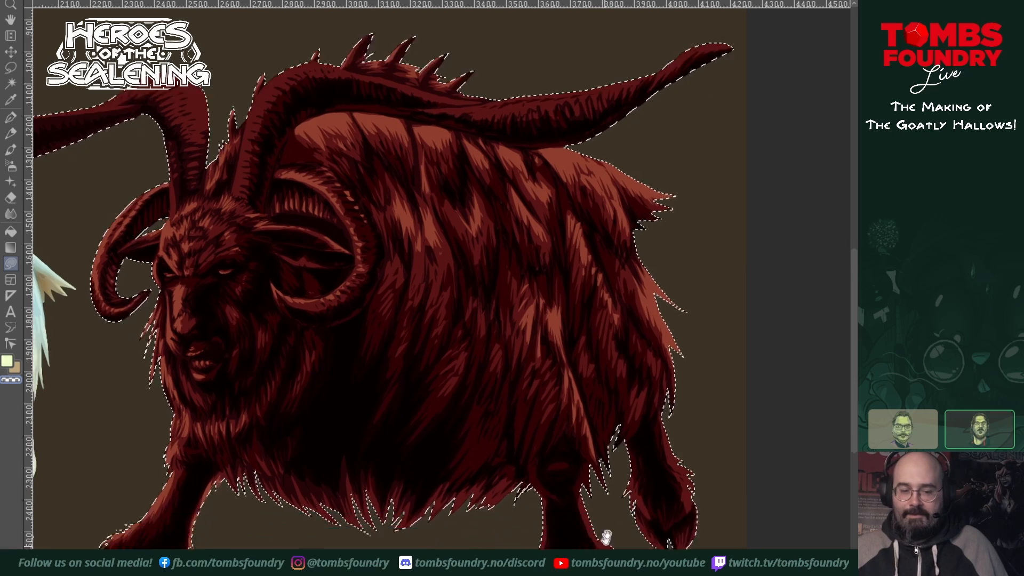
scroll(622, 463, "up", 3)
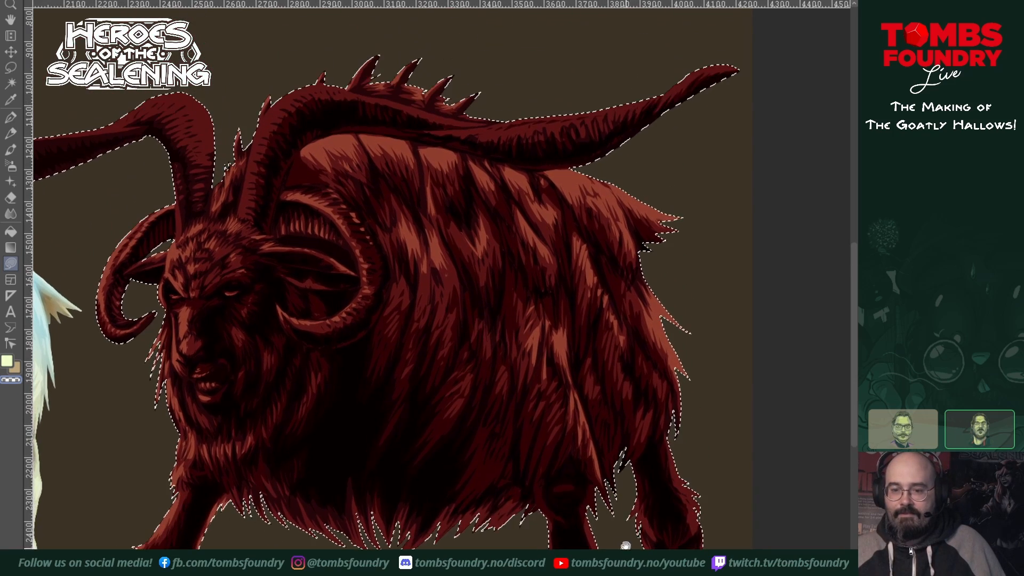
scroll(640, 469, "left", 3)
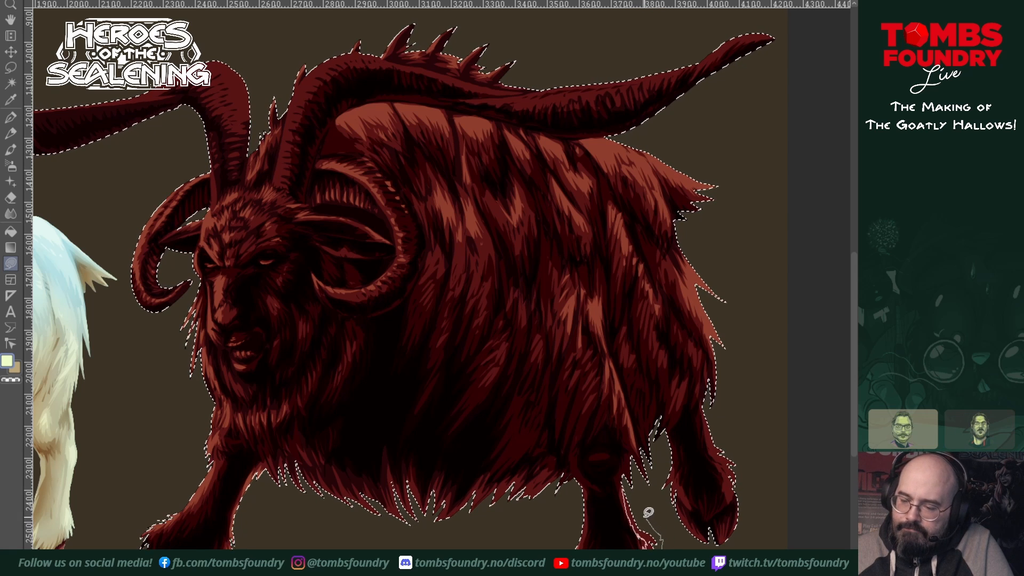
left_click_drag(645, 516, 629, 463)
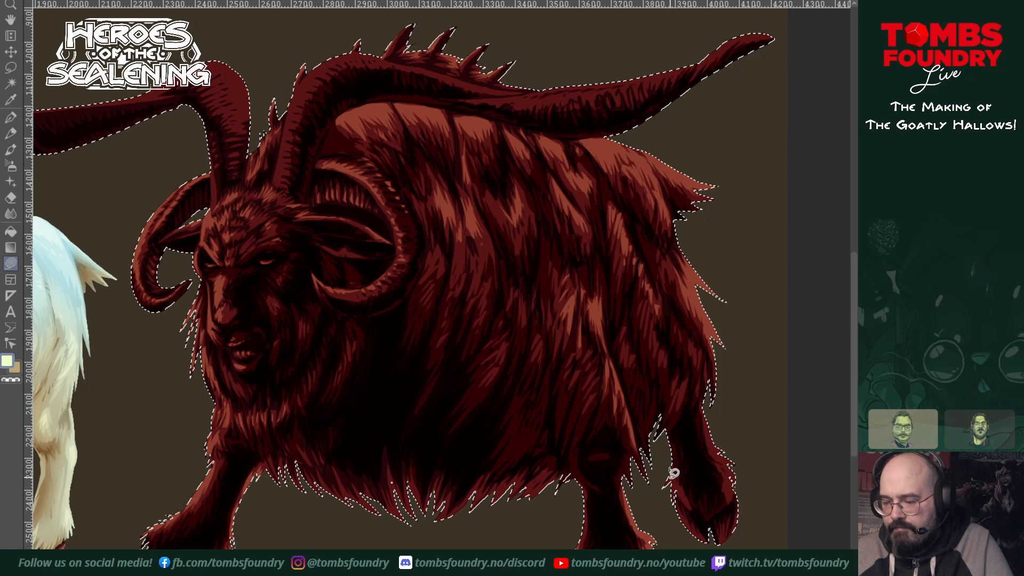
left_click_drag(681, 480, 689, 510)
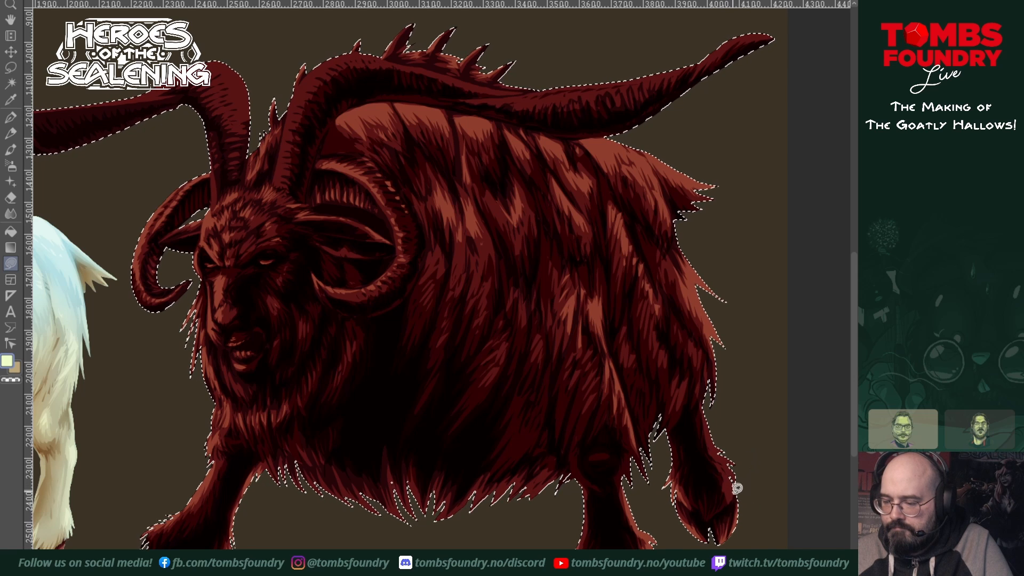
mouse_move(729, 467)
left_mouse_down()
mouse_move(712, 421)
mouse_move(747, 466)
mouse_move(739, 487)
left_mouse_up()
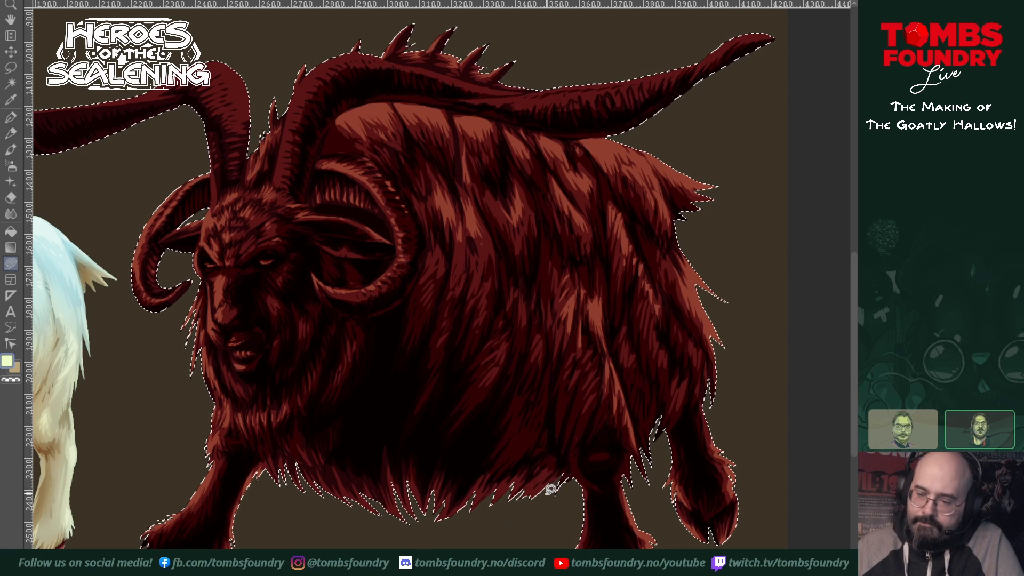
left_click_drag(550, 485, 536, 490)
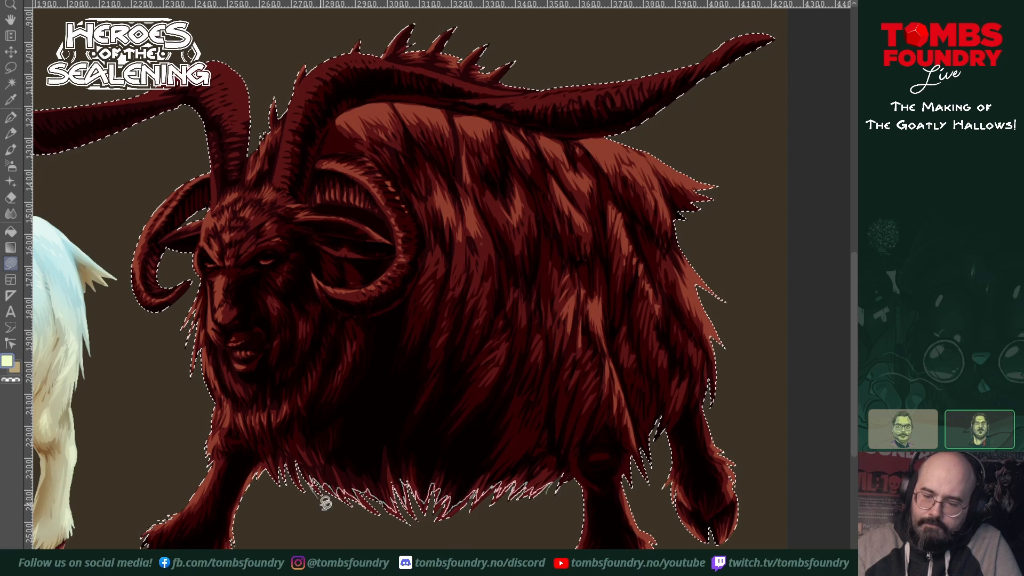
left_click_drag(553, 515, 572, 466)
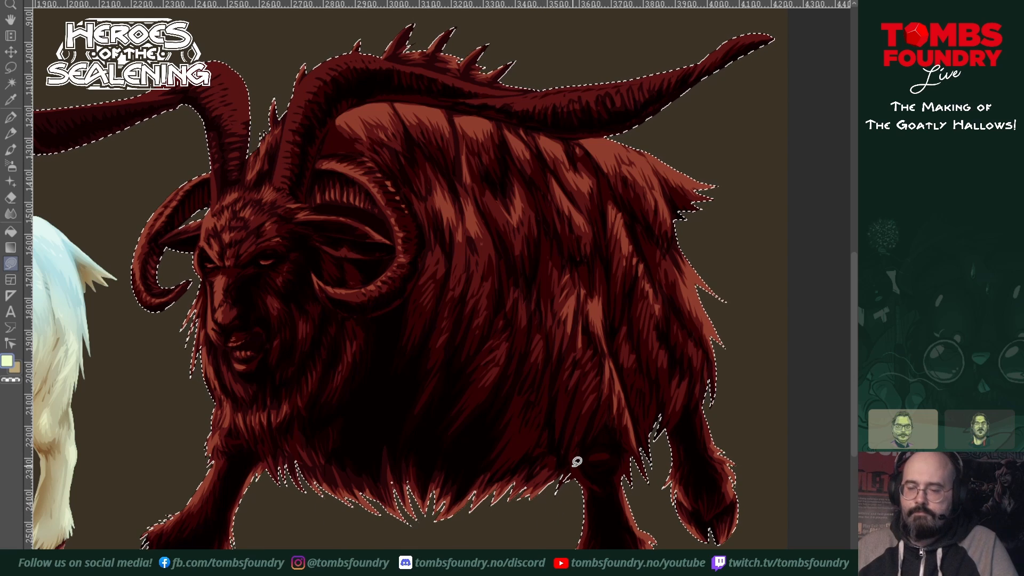
Step: Highlight the near long horn from its base up the front edge and over the top of its curve
mouse_move(553, 383)
left_mouse_down()
mouse_move(581, 391)
mouse_move(606, 473)
mouse_move(587, 471)
mouse_move(583, 542)
left_mouse_up()
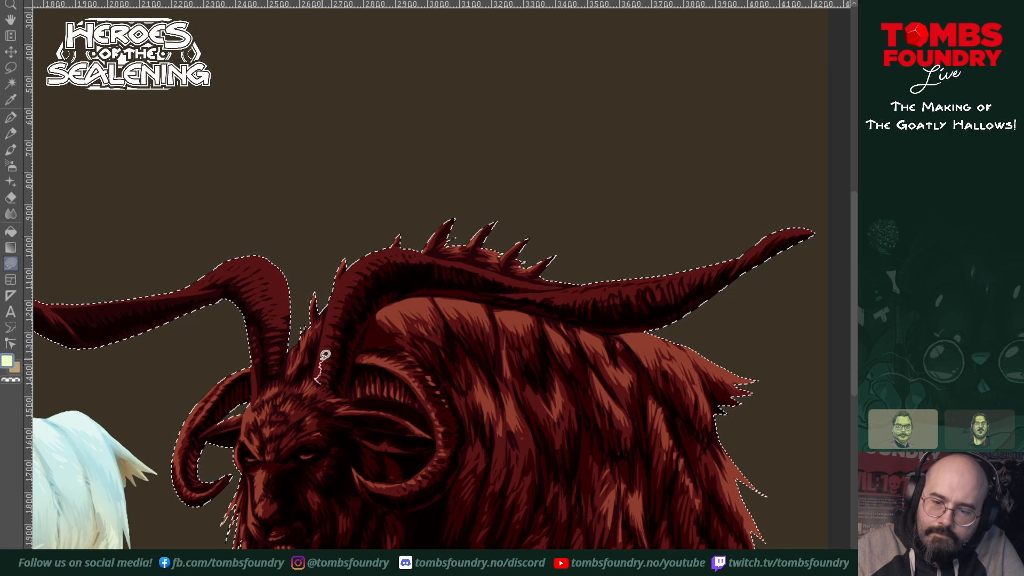
mouse_move(331, 326)
left_mouse_down()
mouse_move(348, 273)
mouse_move(382, 245)
mouse_move(344, 273)
left_mouse_up()
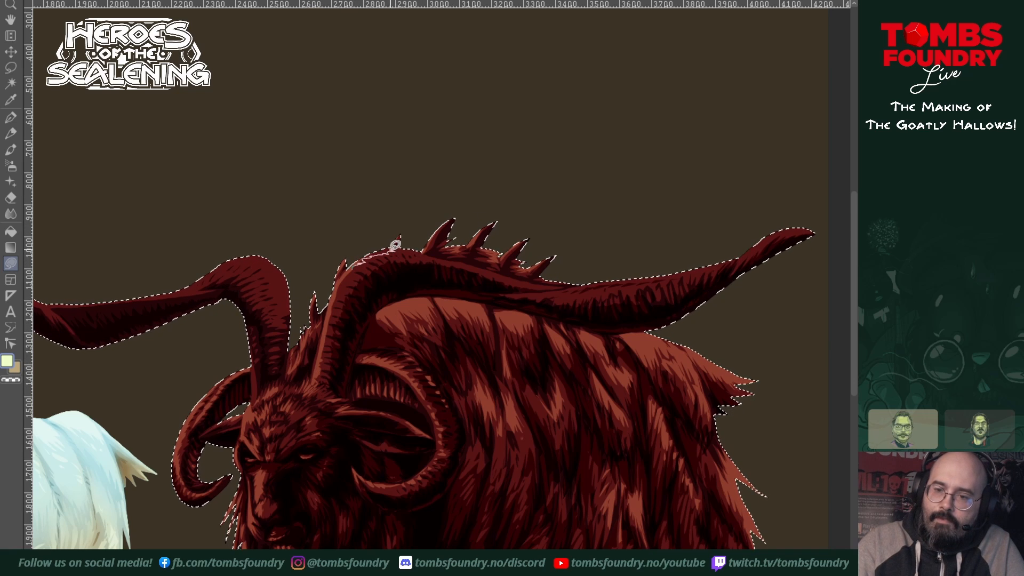
mouse_move(395, 245)
left_mouse_down()
mouse_move(415, 249)
mouse_move(398, 243)
mouse_move(349, 267)
left_mouse_up()
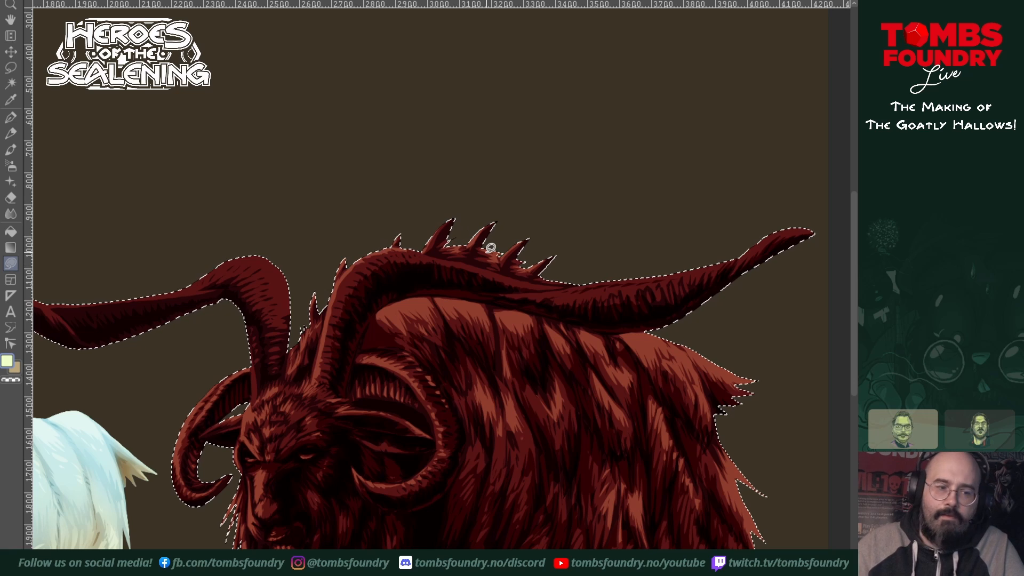
left_click_drag(546, 372, 437, 401)
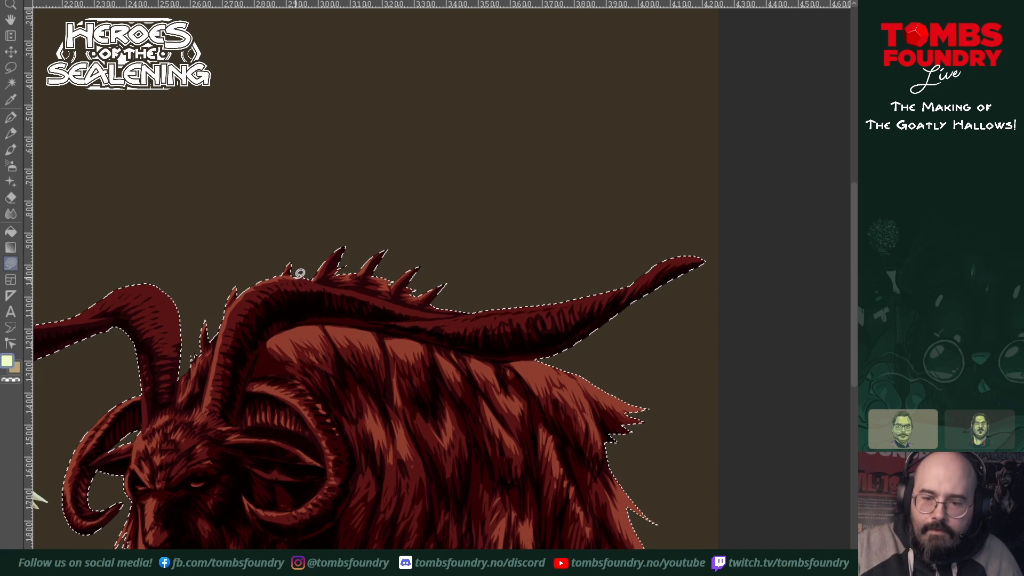
mouse_move(297, 278)
left_mouse_down()
mouse_move(331, 284)
mouse_move(300, 272)
mouse_move(429, 312)
mouse_move(460, 280)
left_mouse_up()
left_click_drag(556, 373, 681, 408)
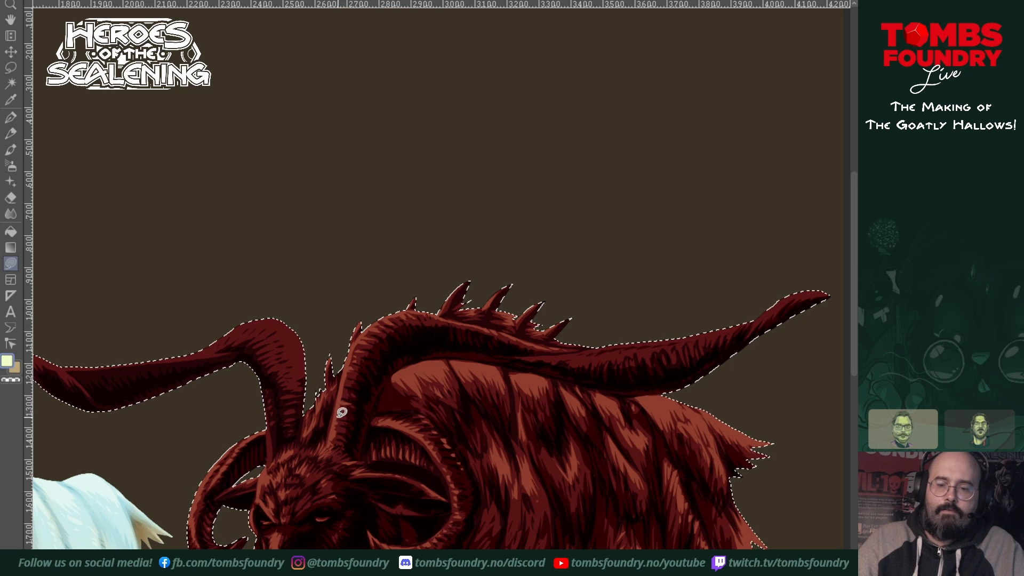
Step: Undo the stray light stroke across the near long horn, and paint light ridges along its outer length to the pointed tip
left_click(641, 413)
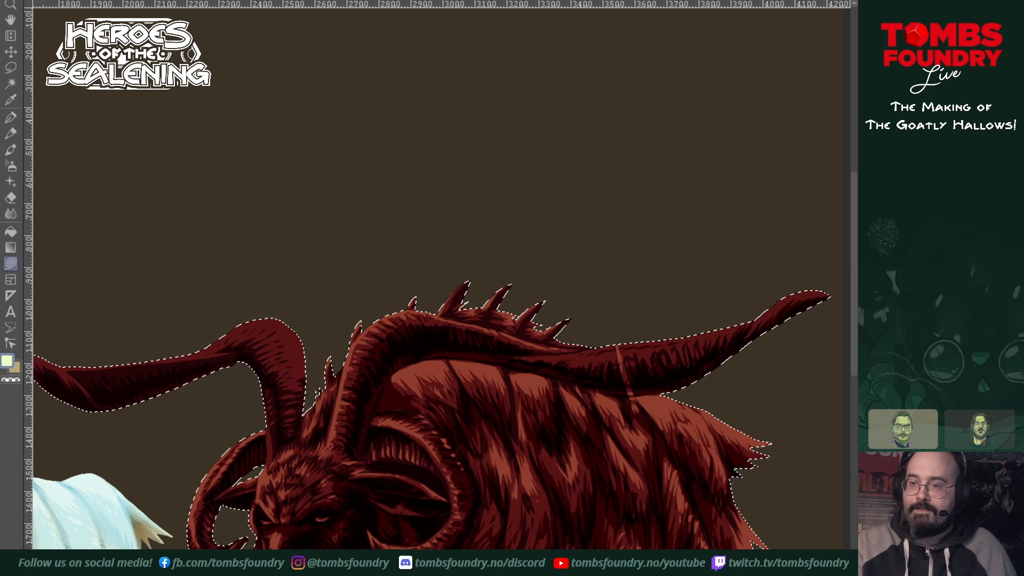
key("ctrl+z")
left_click_drag(635, 401, 531, 353)
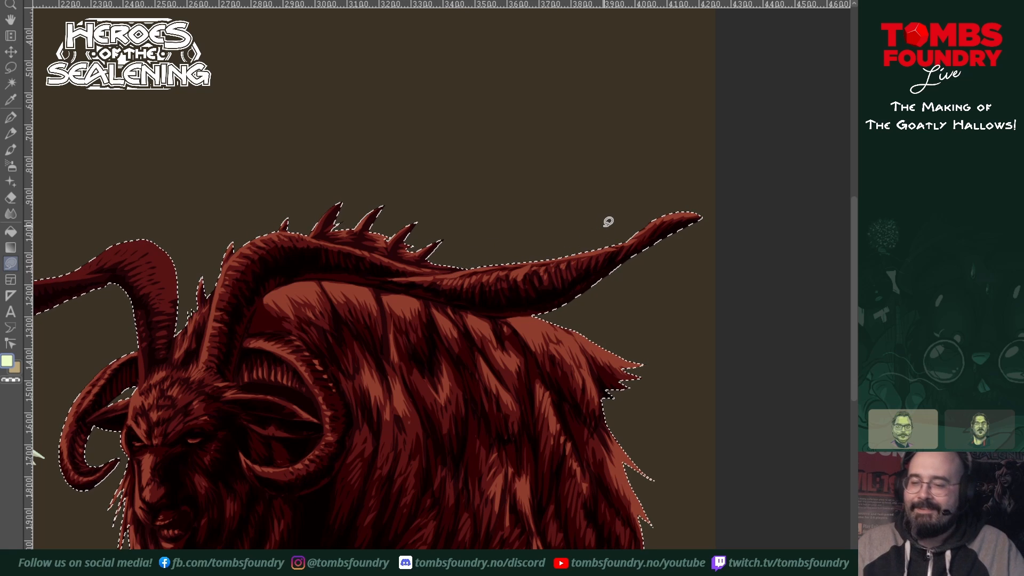
left_click_drag(565, 398, 615, 433)
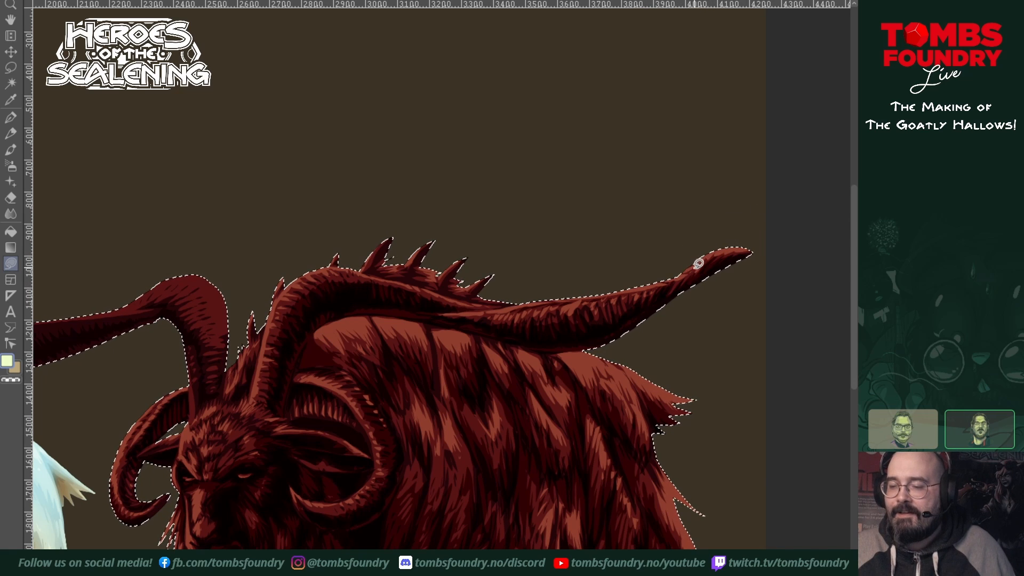
mouse_move(629, 354)
left_mouse_down()
mouse_move(715, 338)
mouse_move(690, 376)
mouse_move(651, 373)
mouse_move(676, 383)
left_mouse_up()
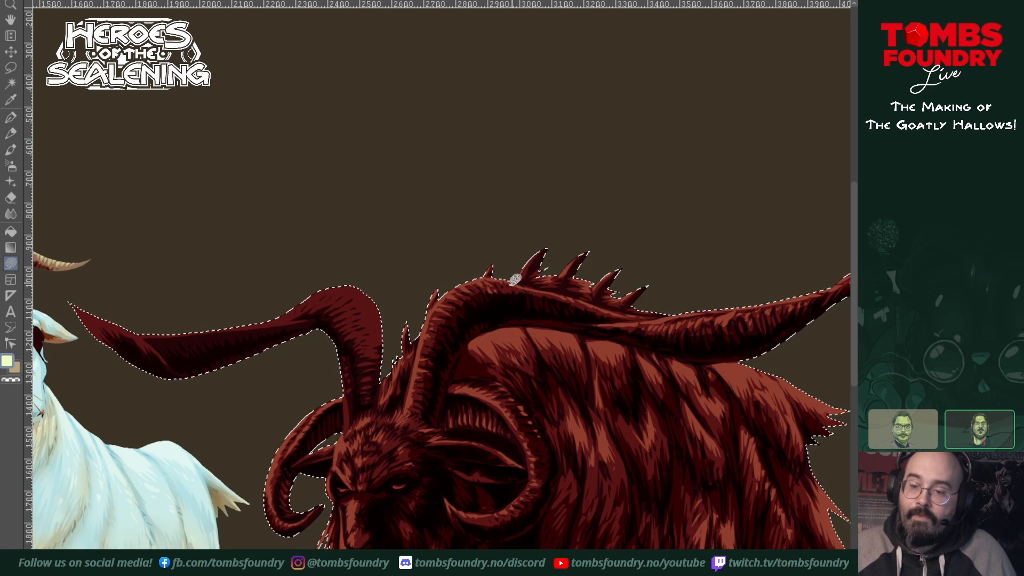
Step: Add finer light ridge strokes around the upper curve and middle stretch of the near long horn
left_click_drag(578, 368, 599, 421)
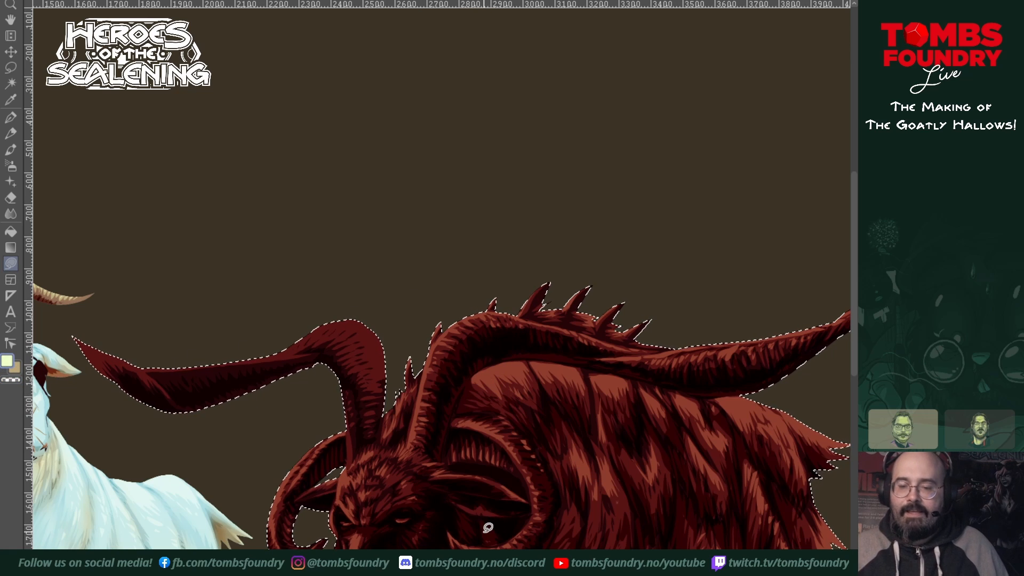
left_click_drag(487, 450, 603, 397)
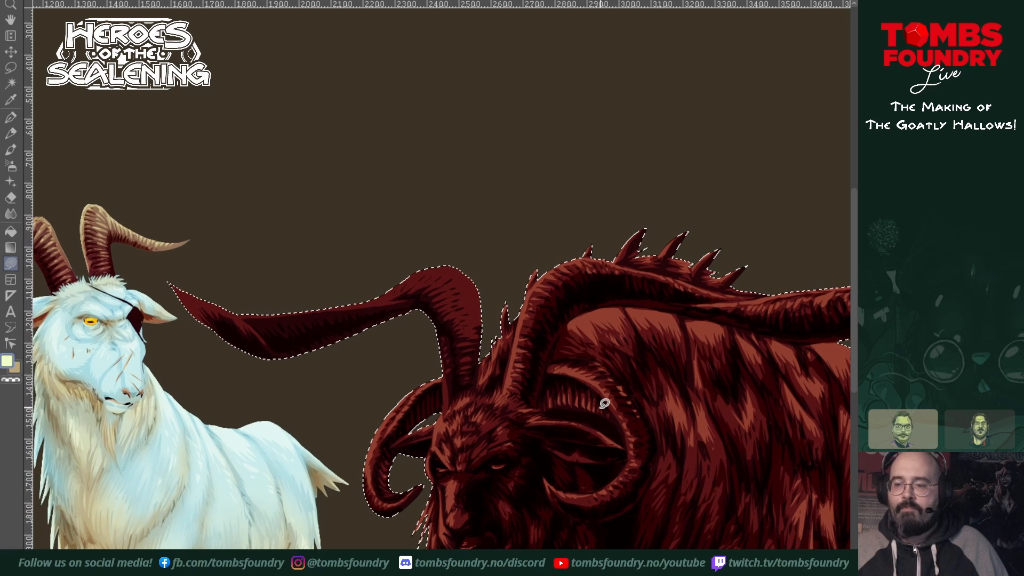
left_click_drag(695, 394, 623, 455)
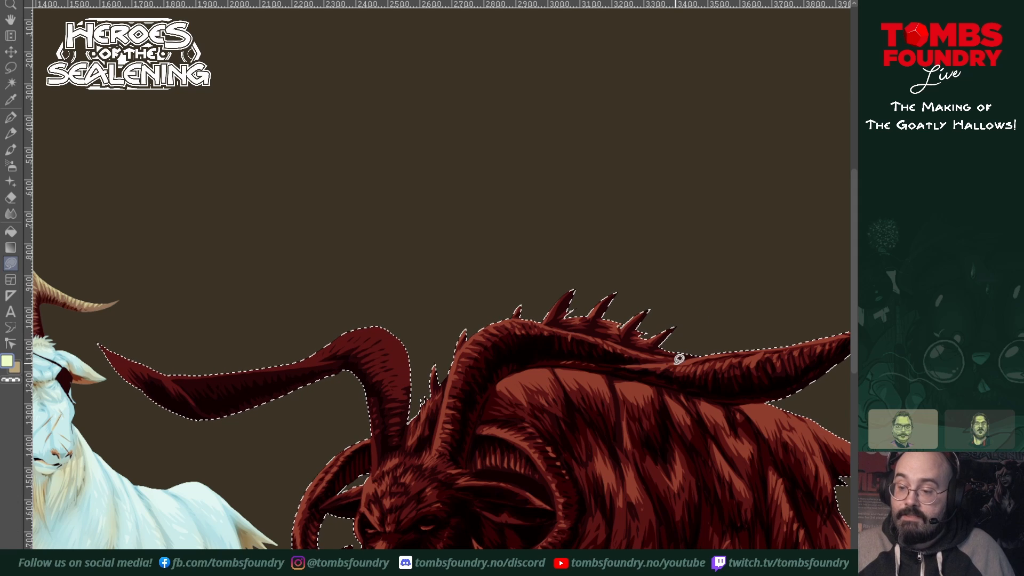
left_click_drag(704, 421, 658, 377)
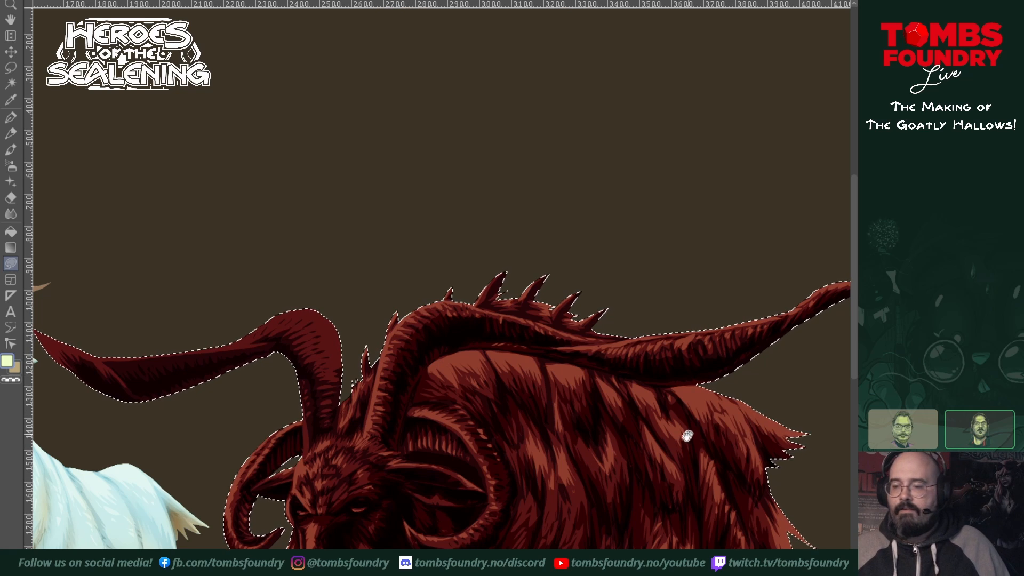
left_click_drag(685, 430, 598, 461)
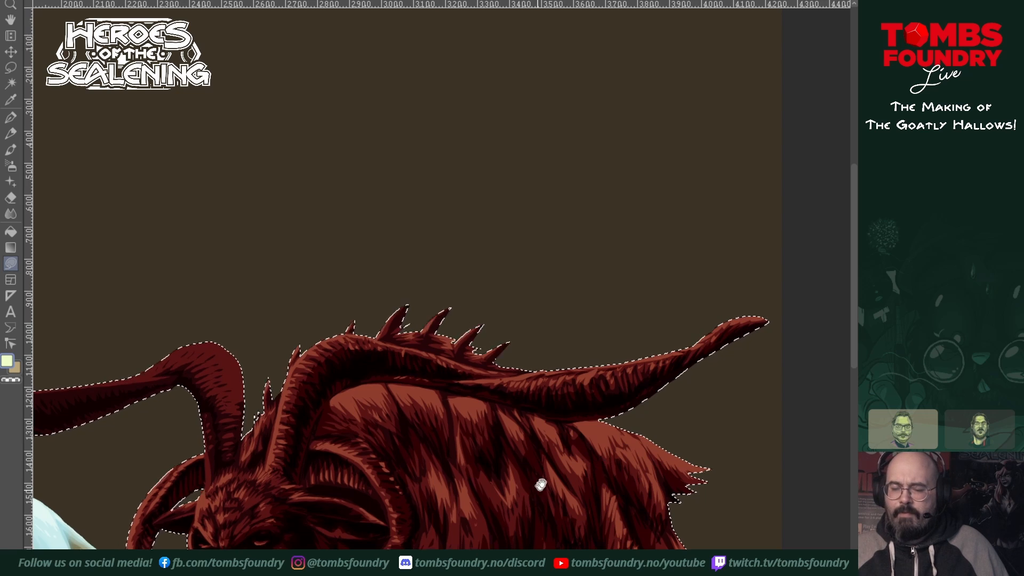
left_click_drag(539, 482, 680, 339)
left_click_drag(535, 384, 553, 434)
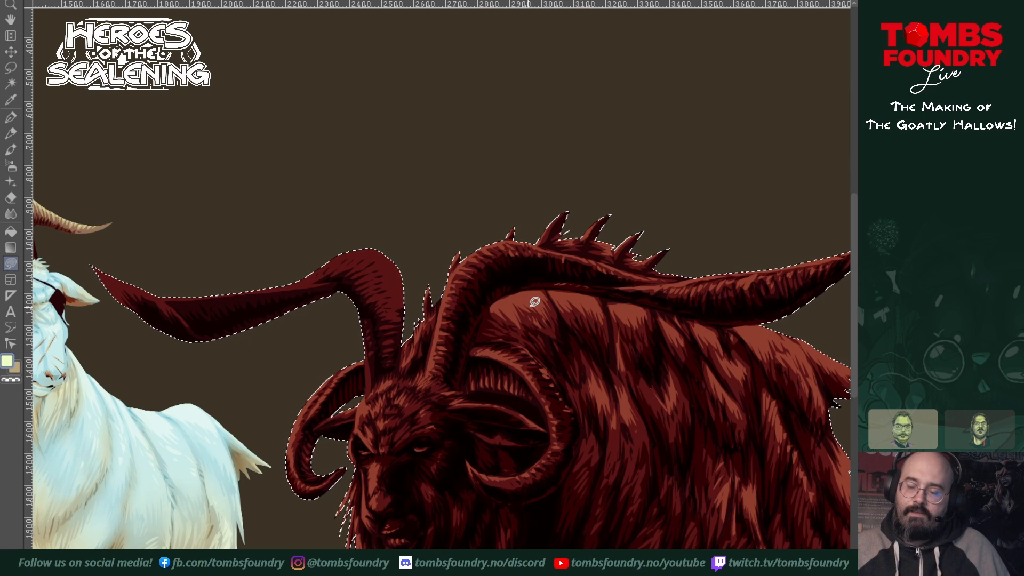
Step: Paint light ridges over the far long horn, from its base around the bend to the twisted tip
mouse_move(531, 411)
left_mouse_down()
mouse_move(583, 436)
mouse_move(599, 431)
left_mouse_up()
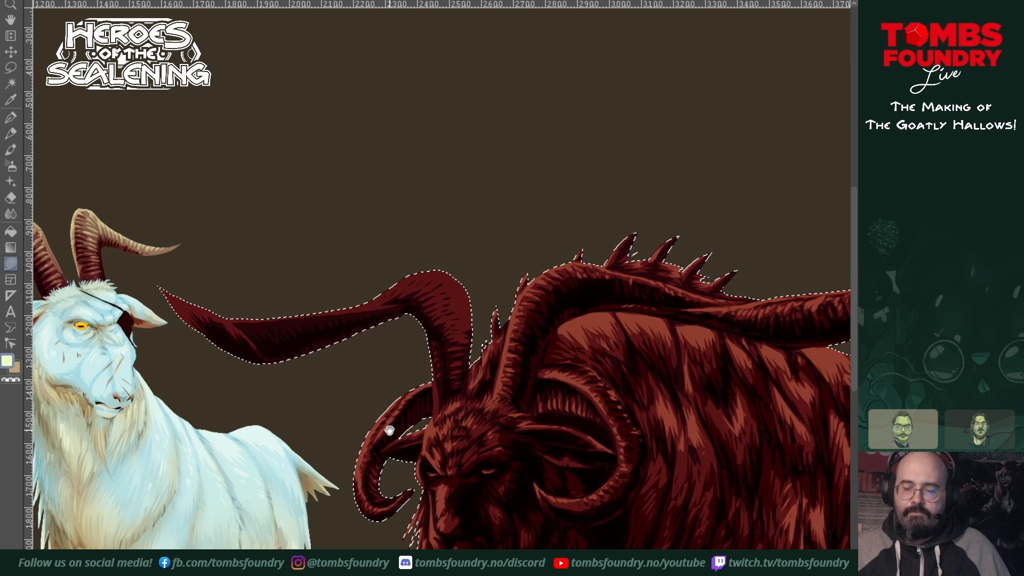
left_click_drag(551, 511, 479, 408)
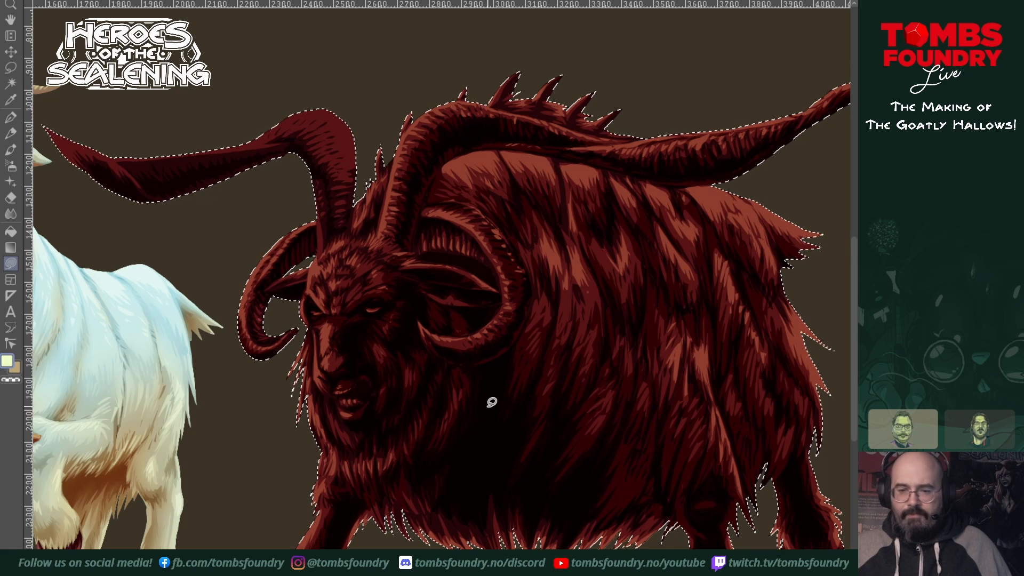
mouse_move(453, 393)
left_mouse_down()
mouse_move(516, 329)
mouse_move(480, 433)
left_mouse_up()
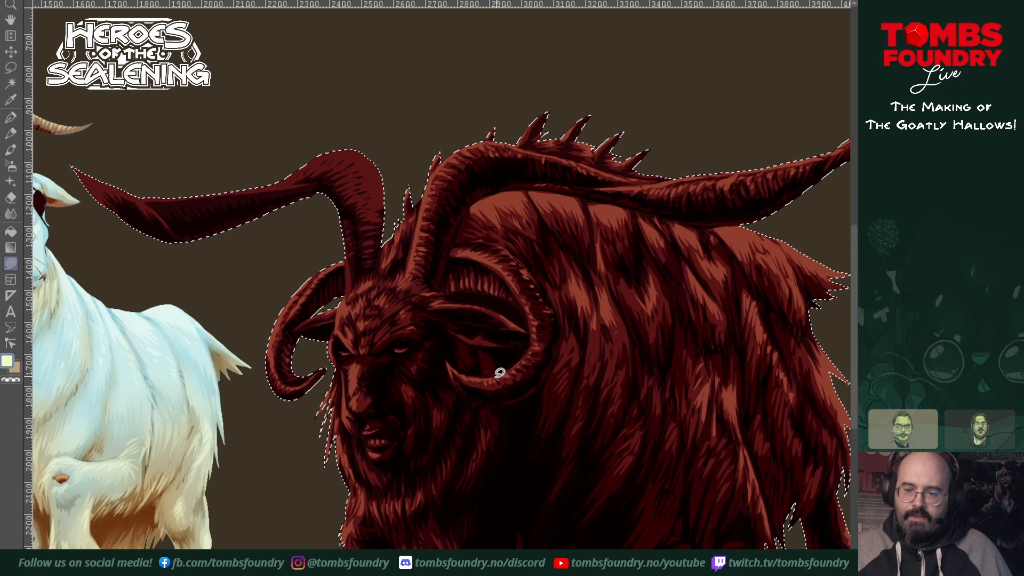
left_click_drag(503, 395, 628, 400)
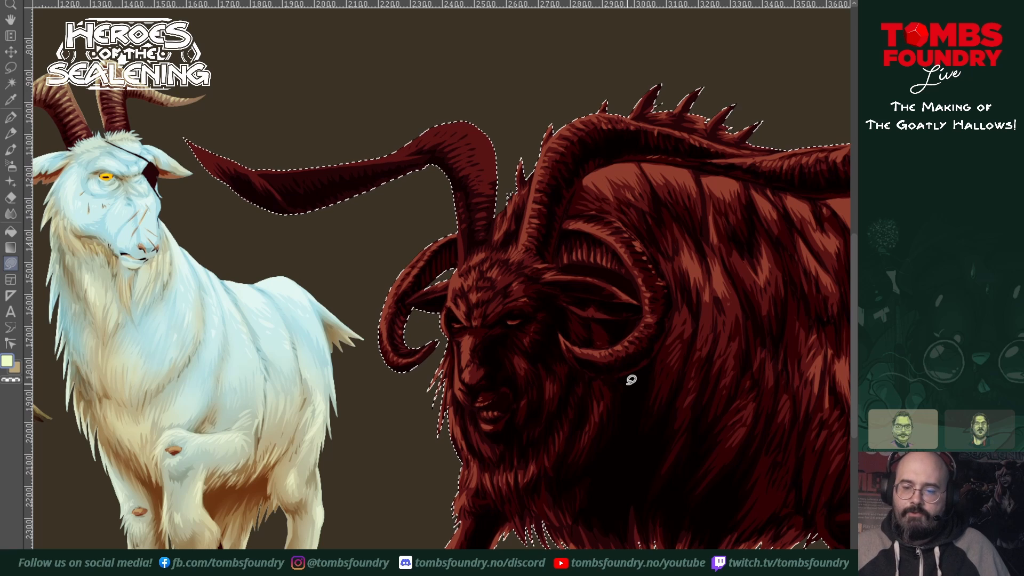
left_click_drag(533, 343, 586, 466)
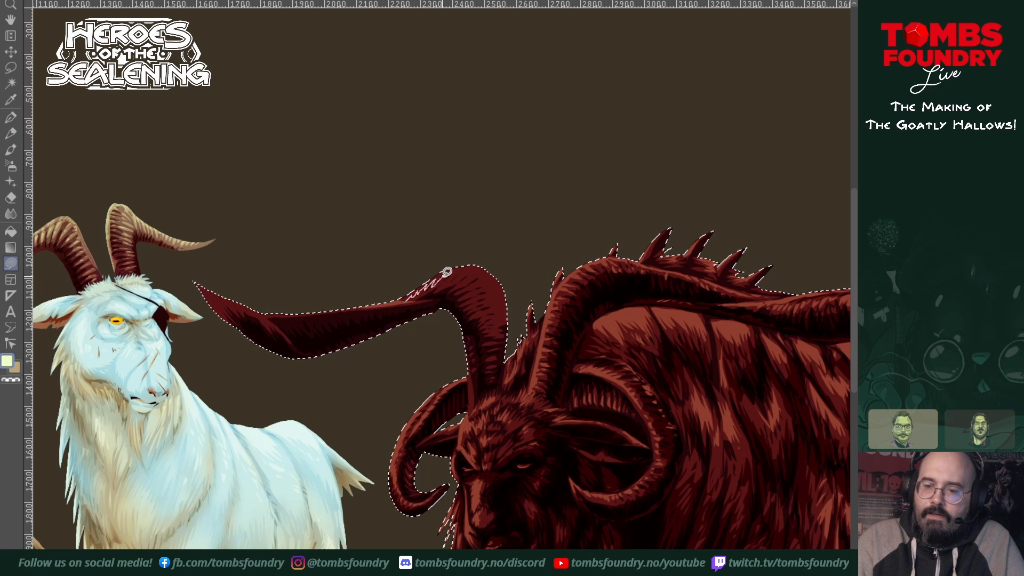
mouse_move(443, 276)
left_mouse_down()
mouse_move(469, 261)
mouse_move(396, 285)
left_mouse_up()
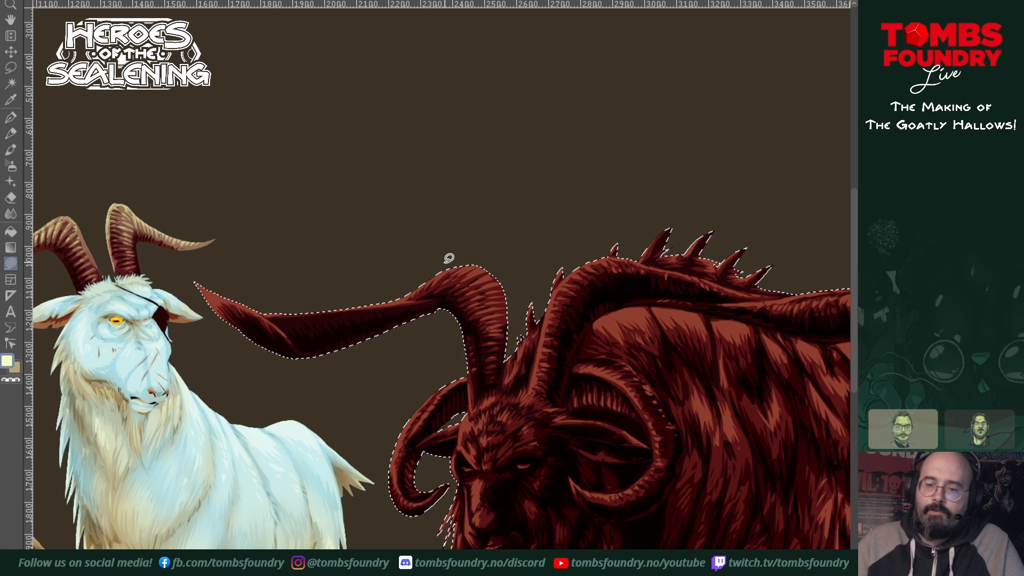
Step: Touch up the light ridges on the near long horn and along the outer stretch and lower edge of the far one
left_click_drag(727, 503, 573, 484)
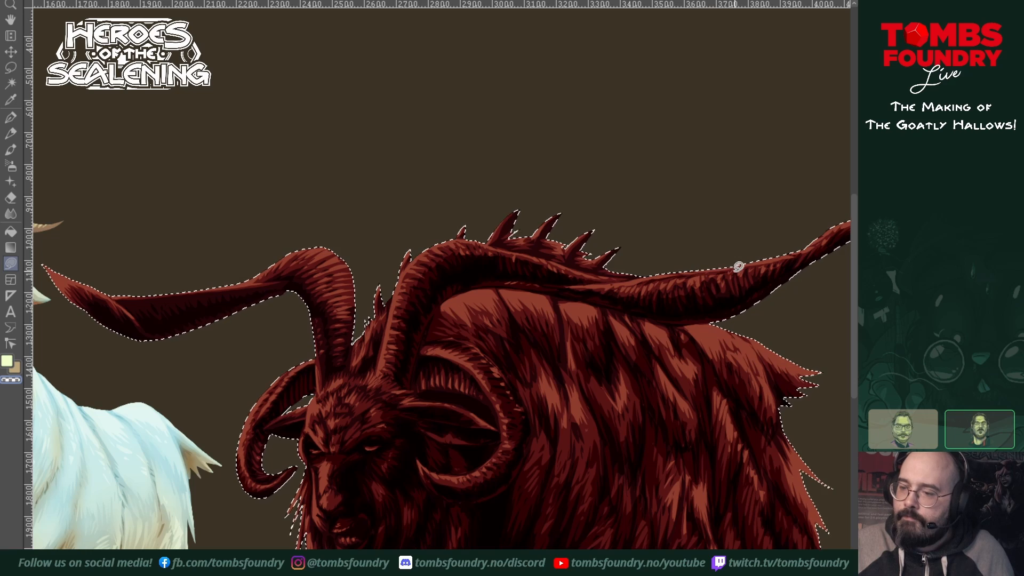
mouse_move(667, 385)
left_mouse_down()
mouse_move(702, 318)
mouse_move(688, 395)
mouse_move(560, 455)
mouse_move(696, 447)
left_mouse_up()
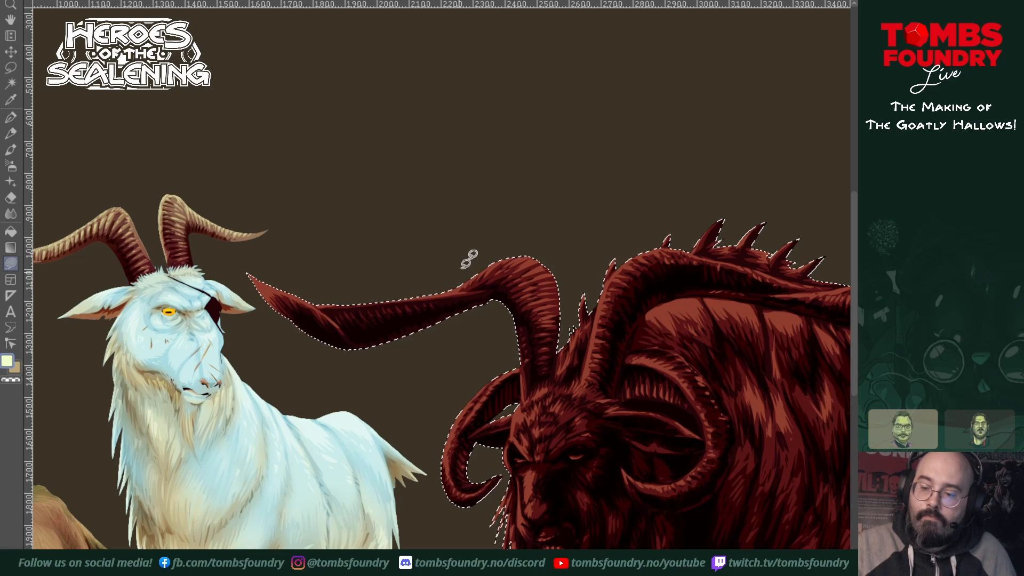
left_click_drag(746, 445, 556, 401)
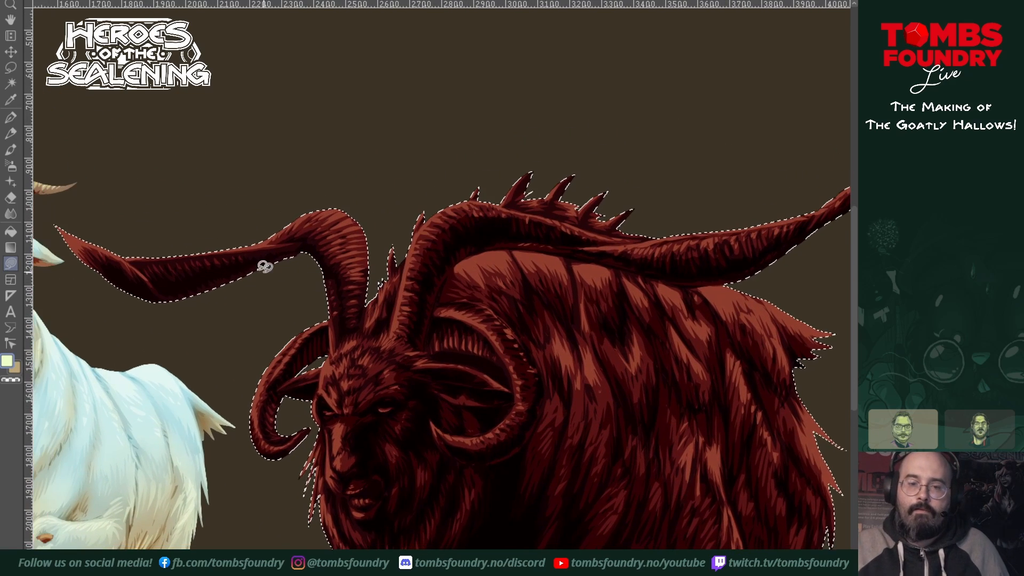
left_click_drag(656, 426, 726, 366)
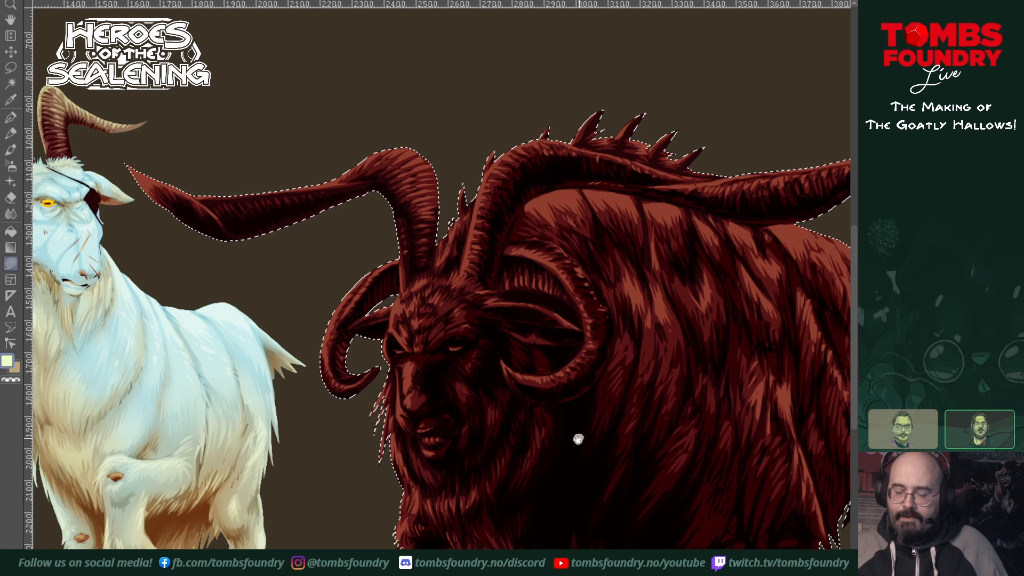
left_click_drag(578, 439, 566, 445)
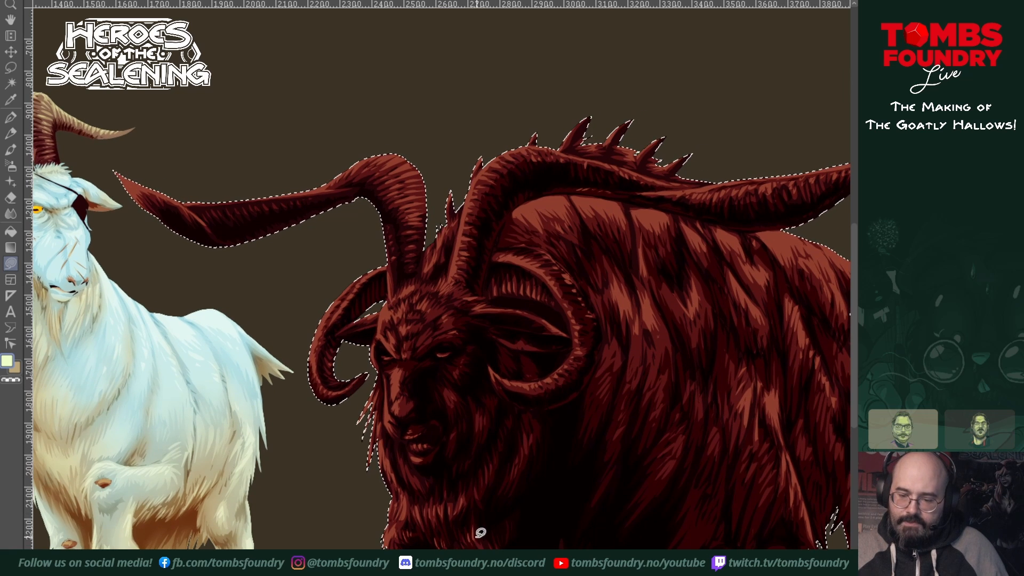
Step: Examine the red goat's shading up close and at full view, from the face and horns to the hindquarters, belly and legs
left_click_drag(521, 471, 510, 500)
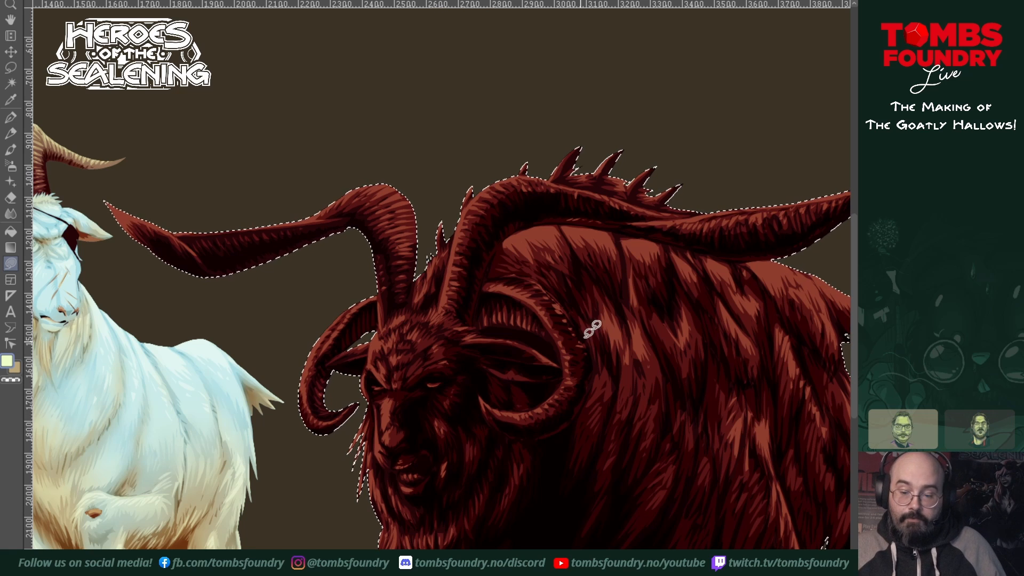
left_click_drag(540, 467, 625, 419)
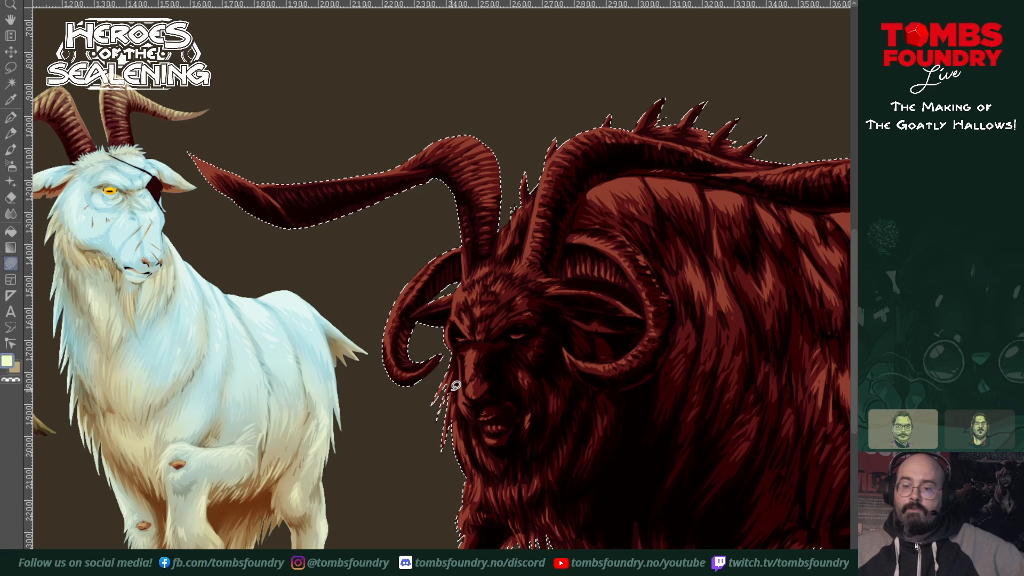
left_click_drag(723, 281, 572, 343)
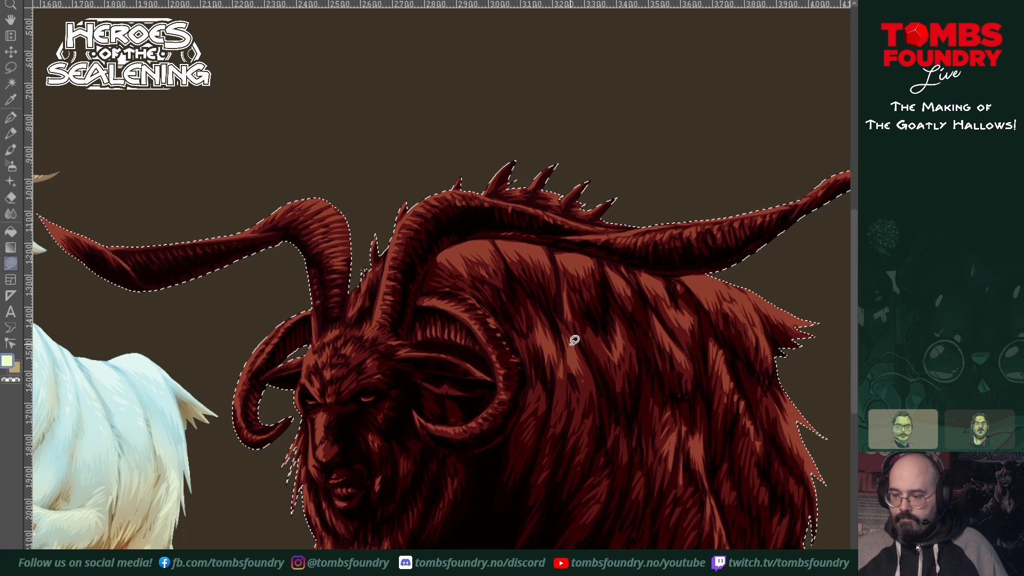
scroll(729, 427, "right", 4)
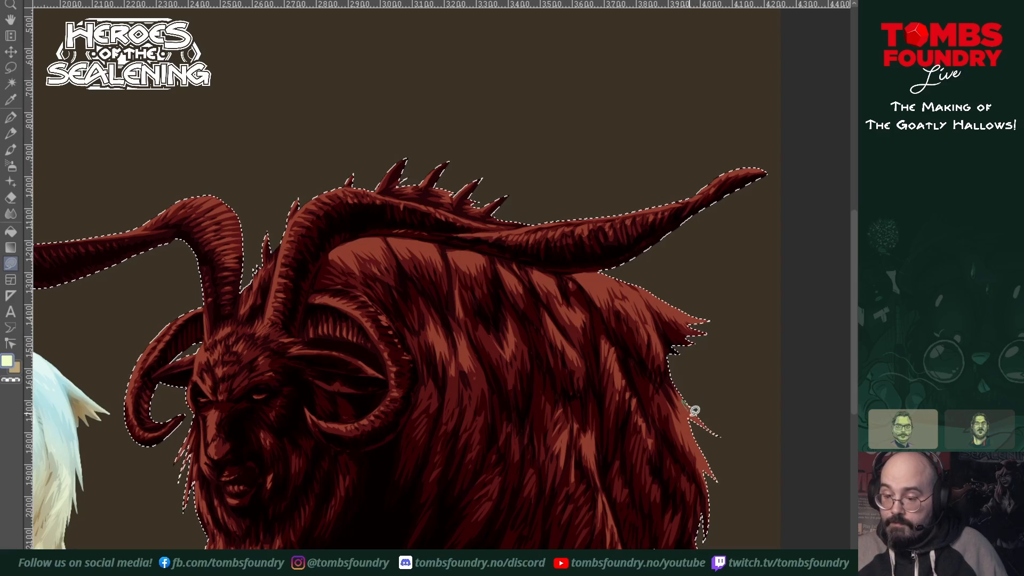
mouse_move(694, 411)
left_mouse_down()
mouse_move(708, 427)
mouse_move(741, 333)
mouse_move(725, 375)
left_mouse_up()
mouse_move(667, 448)
left_mouse_down()
mouse_move(741, 379)
mouse_move(686, 442)
mouse_move(635, 425)
left_mouse_up()
mouse_move(707, 428)
left_mouse_down()
mouse_move(667, 409)
mouse_move(743, 398)
mouse_move(714, 444)
mouse_move(720, 457)
left_mouse_up()
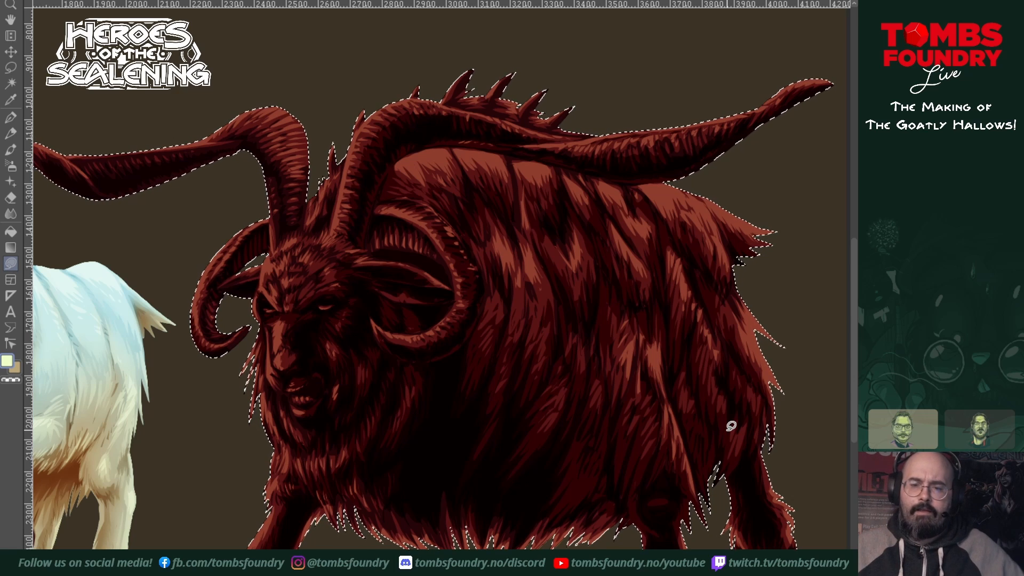
scroll(526, 389, "down", 2)
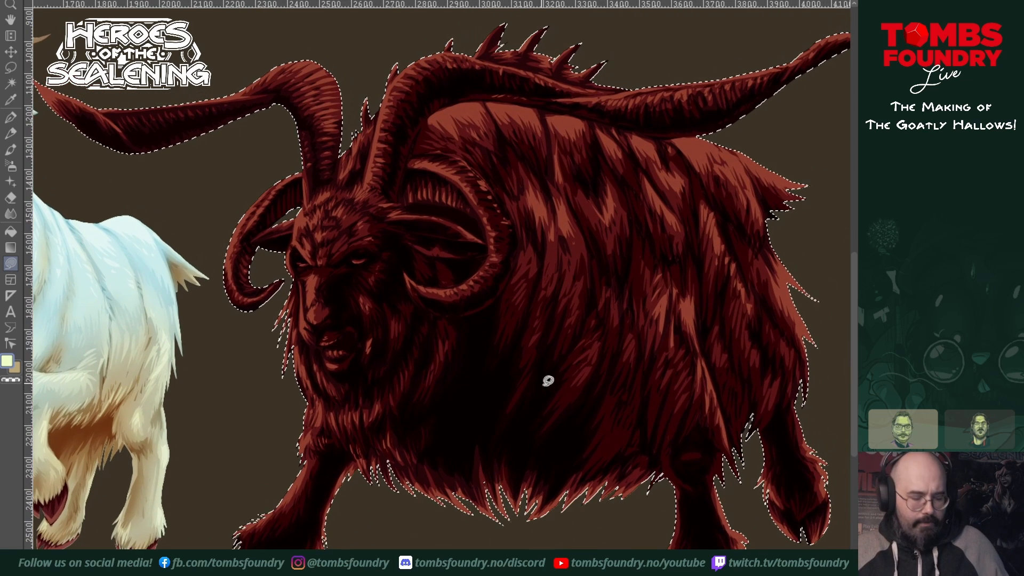
scroll(614, 424, "down", 1)
scroll(684, 431, "up", 3)
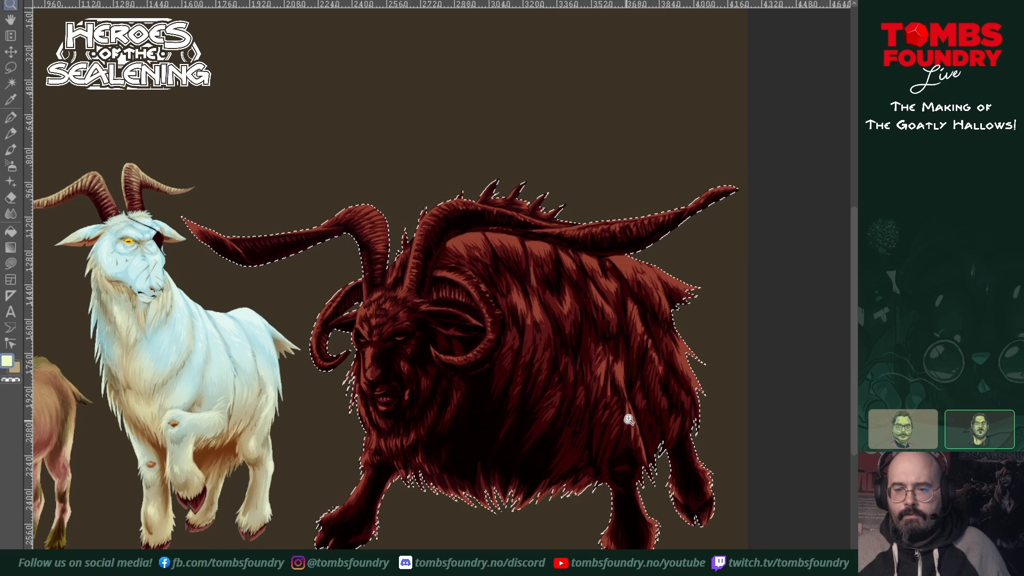
scroll(594, 421, "down", 1)
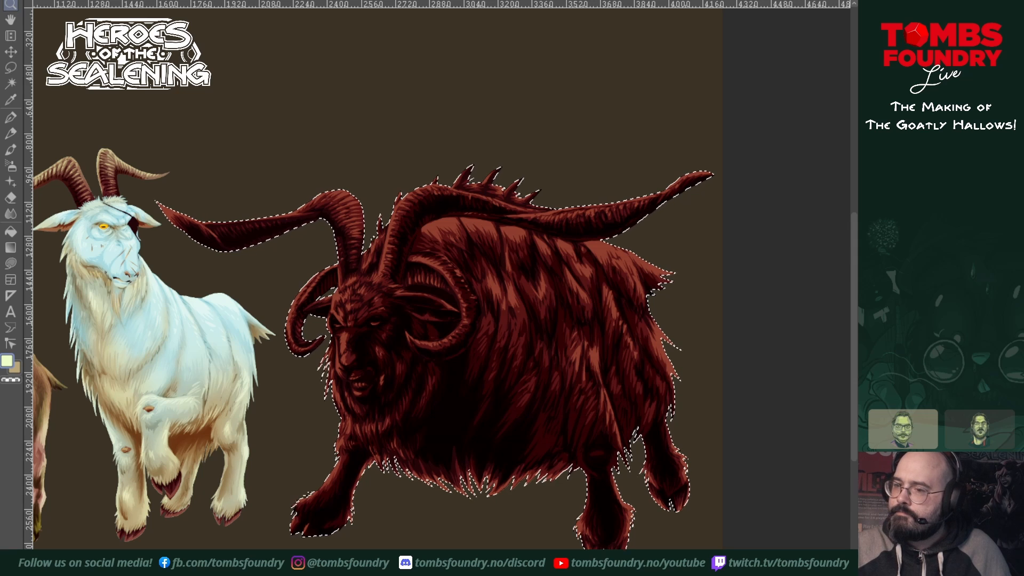
left_click_drag(612, 330, 674, 310)
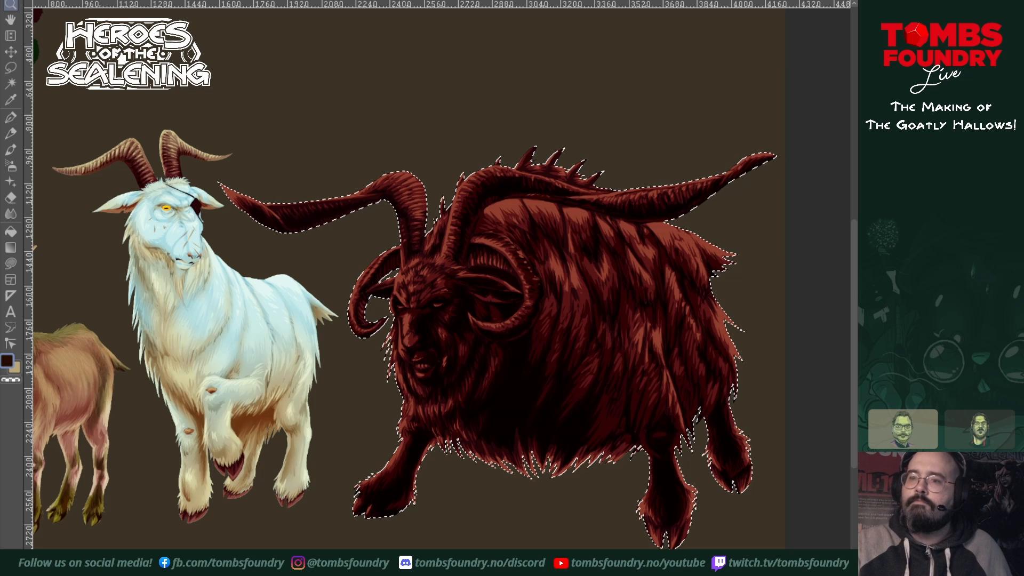
scroll(456, 213, "up", 2)
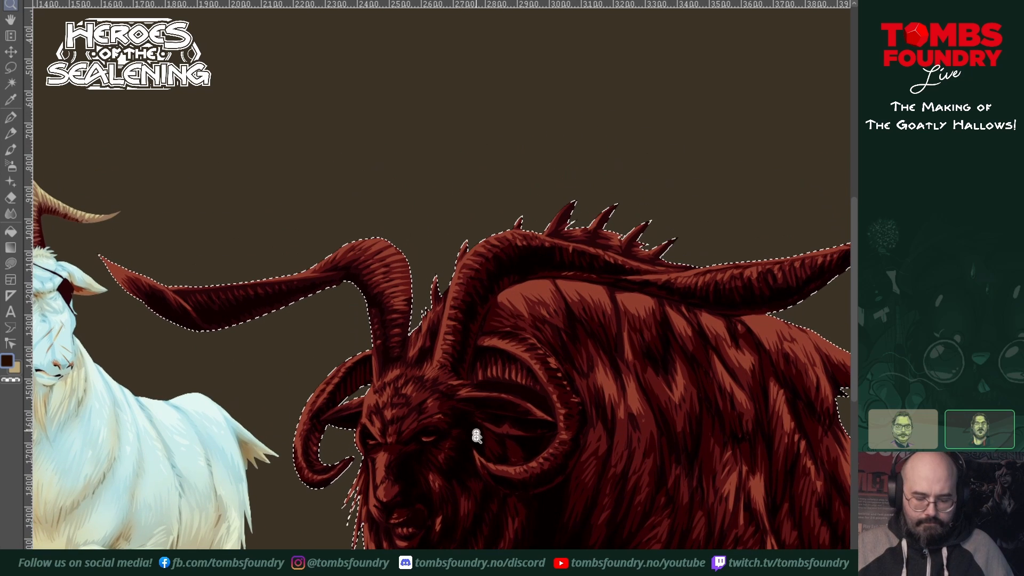
left_click(431, 364)
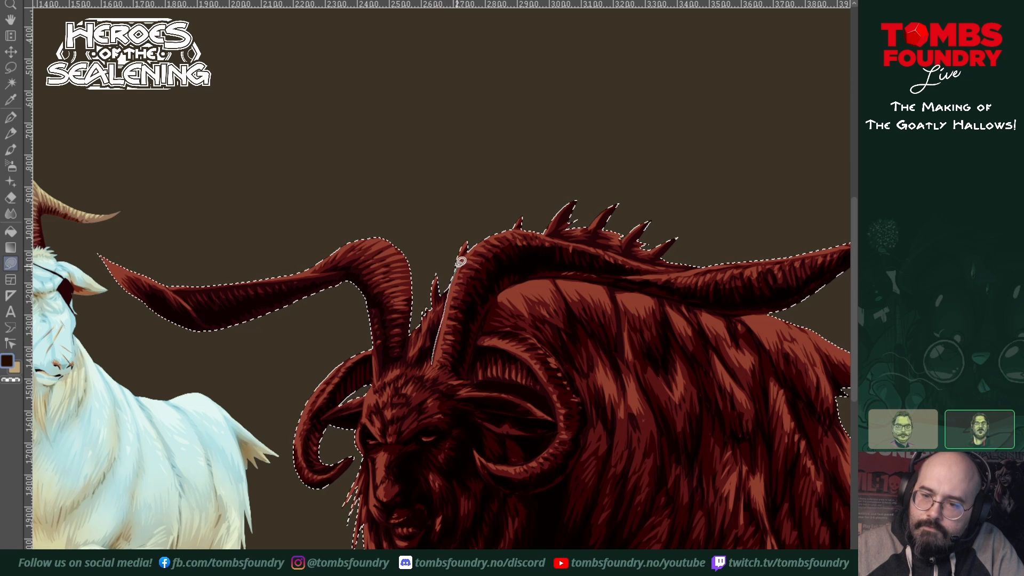
mouse_move(504, 224)
left_mouse_down()
mouse_move(514, 275)
mouse_move(484, 319)
mouse_move(468, 377)
mouse_move(434, 363)
left_mouse_up()
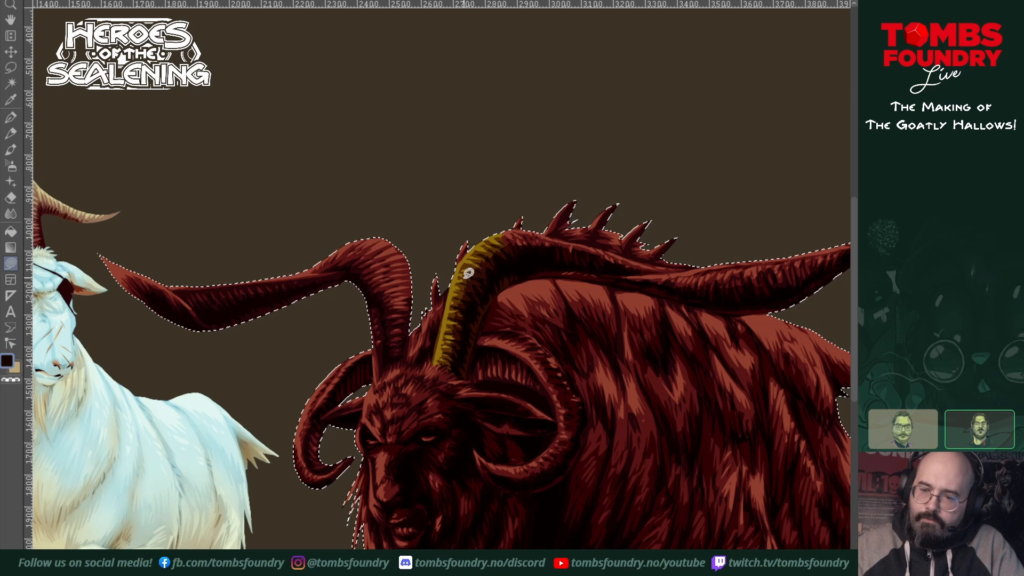
left_click_drag(464, 277, 467, 304)
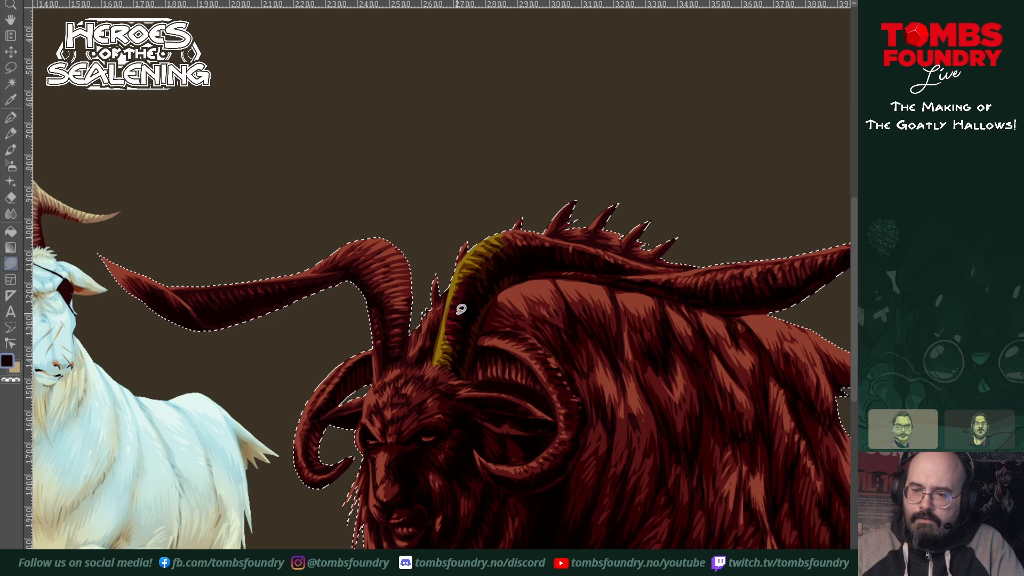
mouse_move(438, 348)
left_mouse_down()
mouse_move(446, 361)
mouse_move(462, 353)
mouse_move(434, 364)
mouse_move(459, 369)
mouse_move(494, 296)
mouse_move(519, 279)
left_mouse_up()
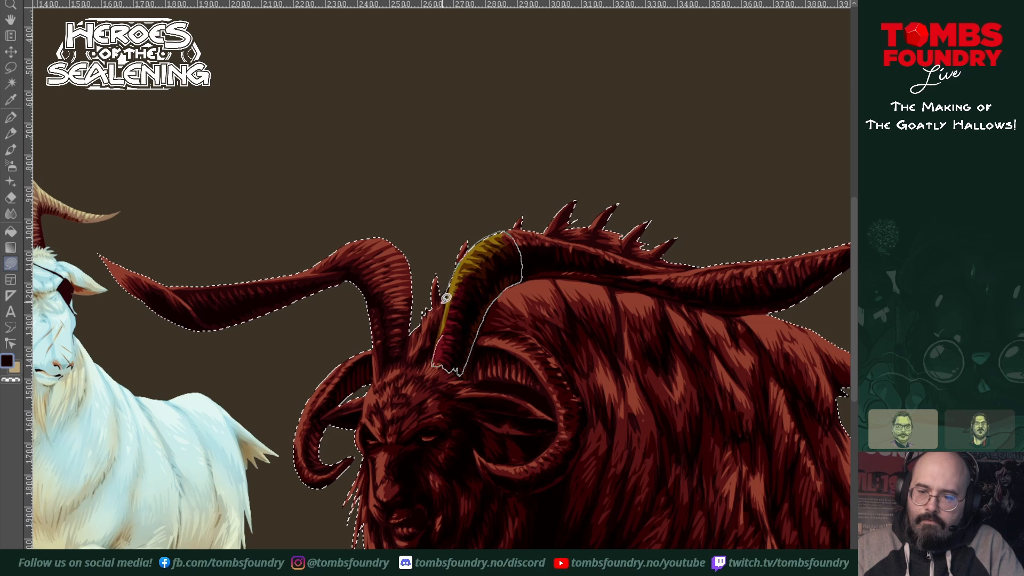
left_click_drag(436, 342, 436, 344)
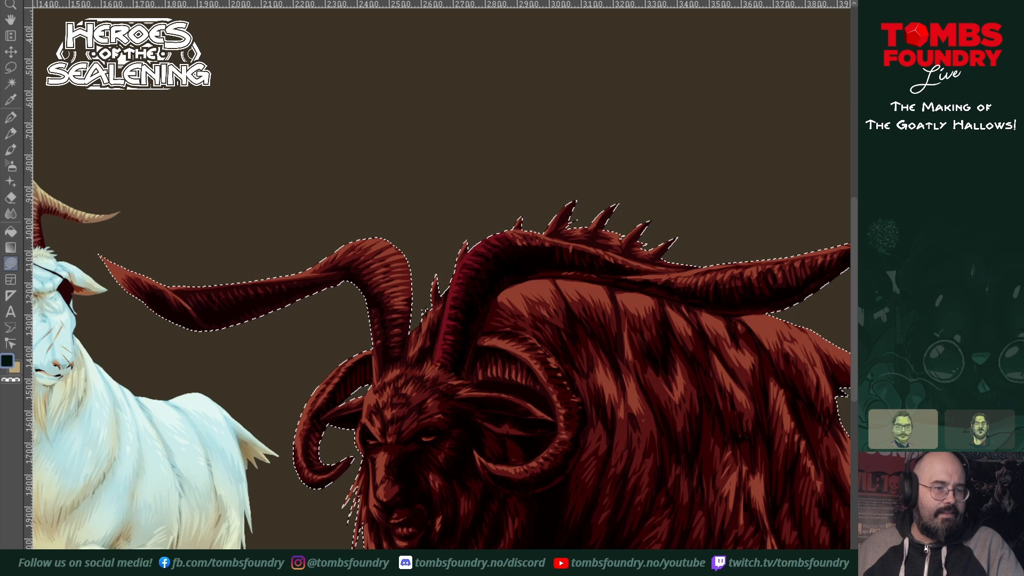
mouse_move(488, 248)
left_mouse_down()
mouse_move(438, 336)
mouse_move(493, 252)
left_mouse_up()
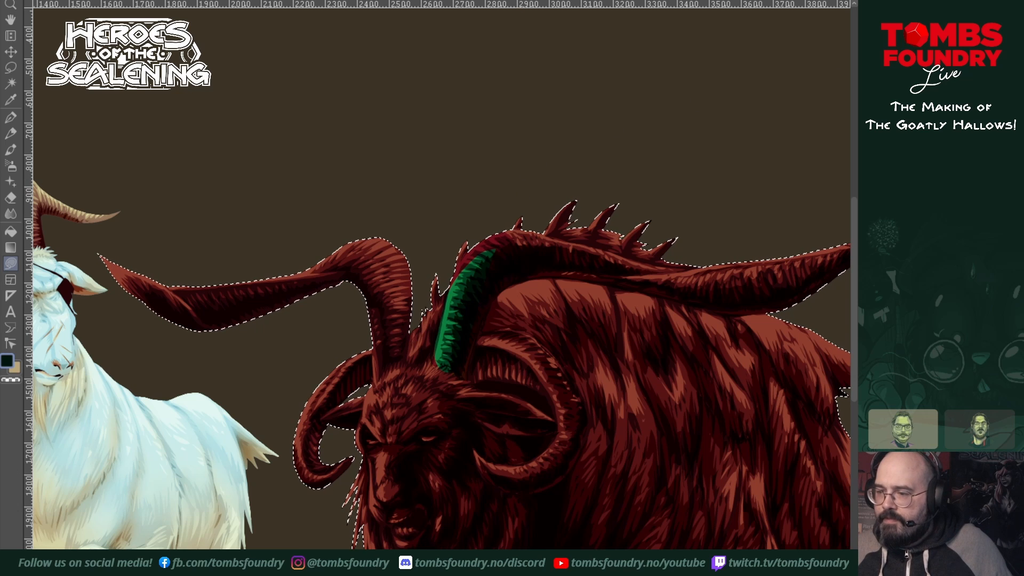
key("ctrl+z")
key("z")
left_click(608, 261, "ctrl")
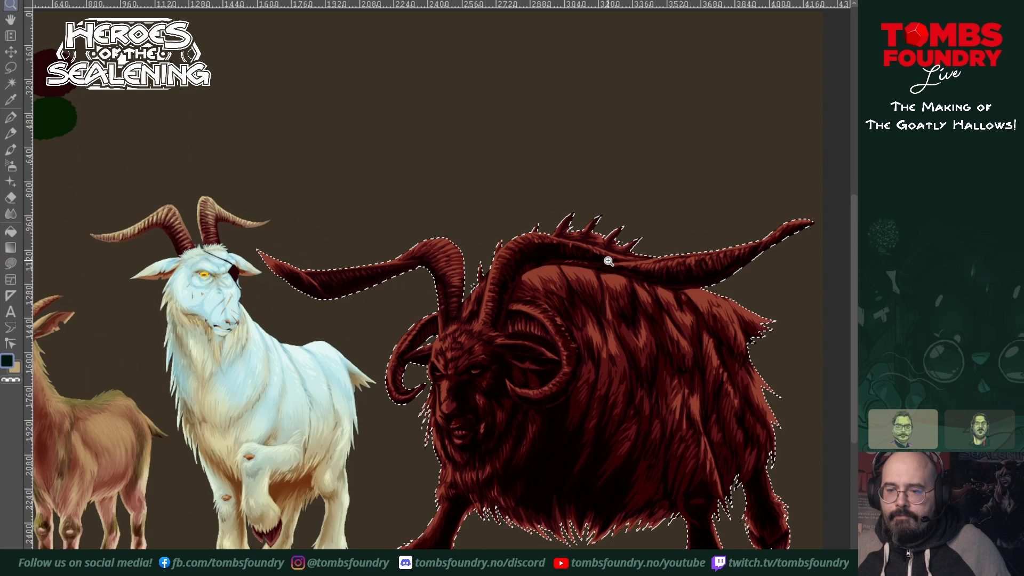
left_click_drag(658, 271, 598, 262)
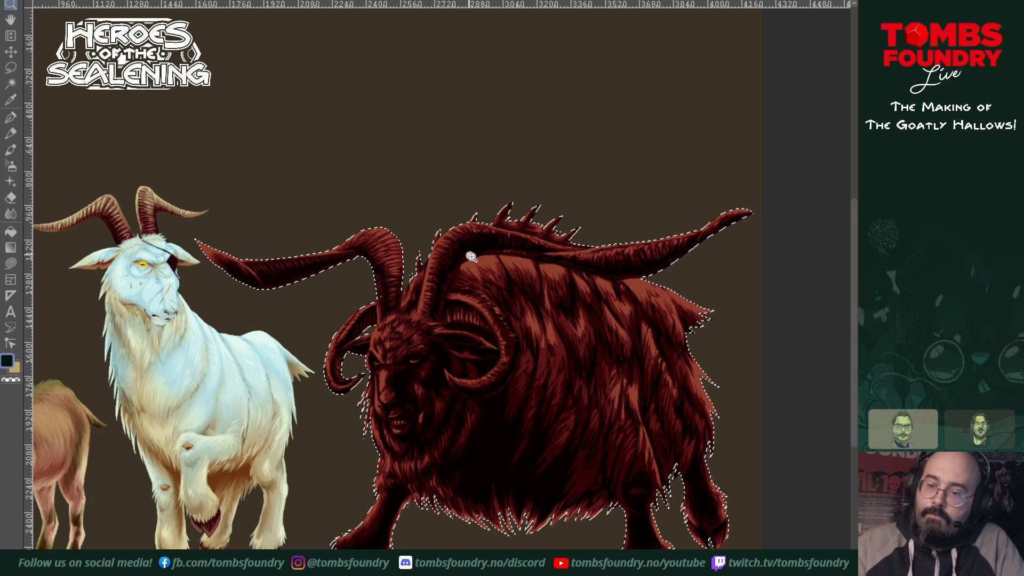
key("s")
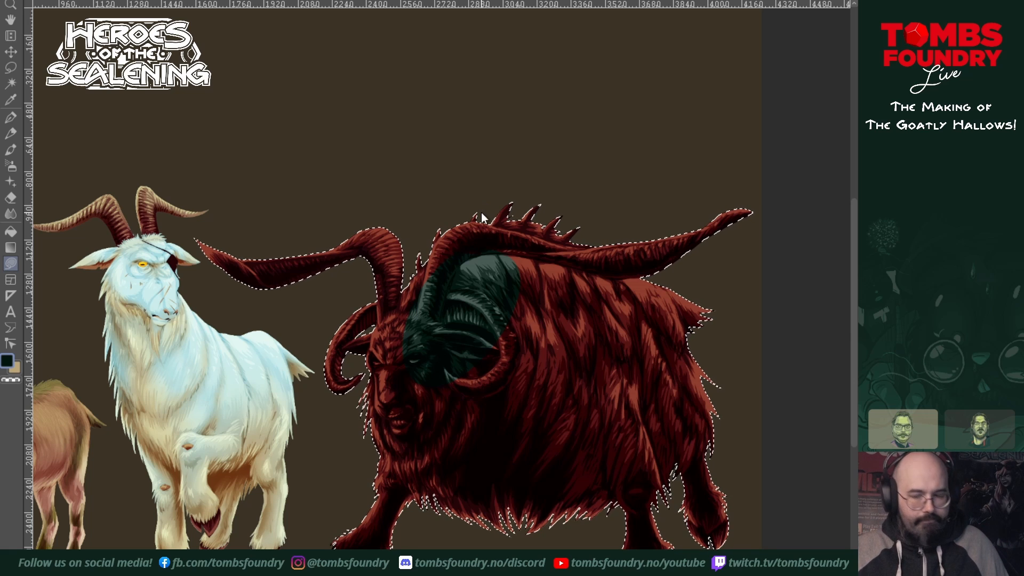
Step: Tint the near long horn dark teal with freehand lasso fills, from its base around the bend to the pointed tip
key("z")
left_click(449, 279)
left_click_drag(460, 285, 418, 473)
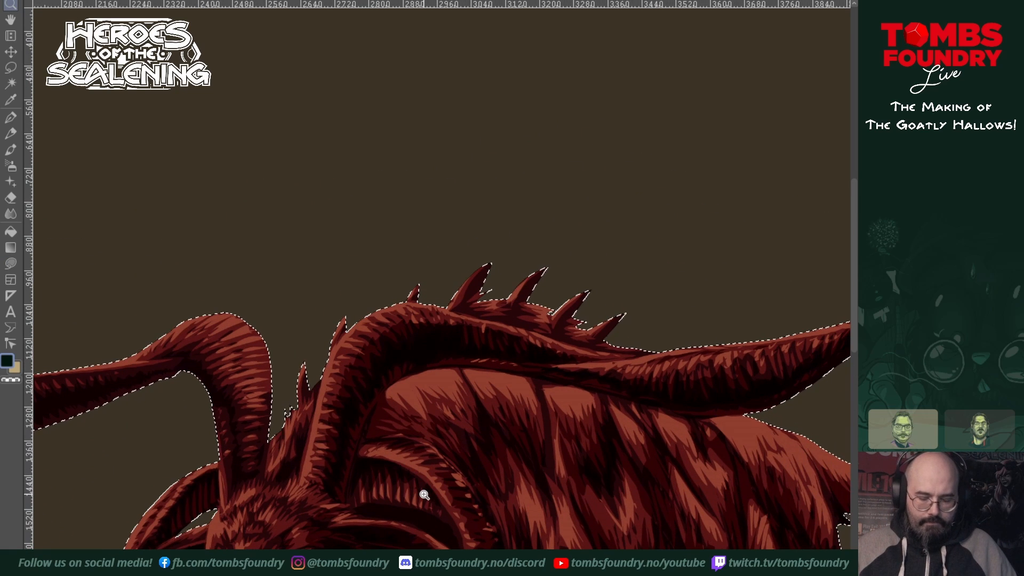
key("s")
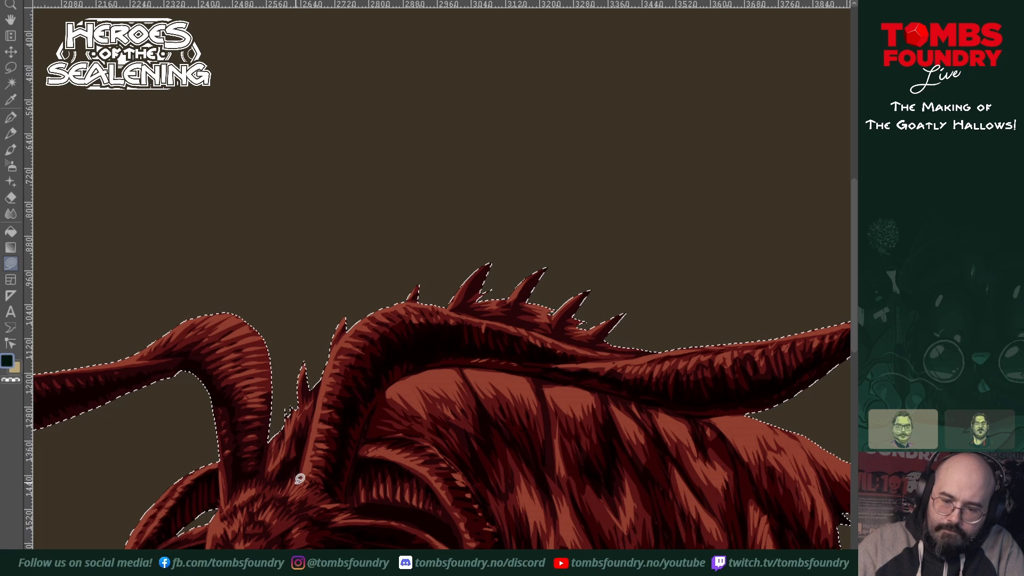
left_click_drag(300, 479, 308, 441)
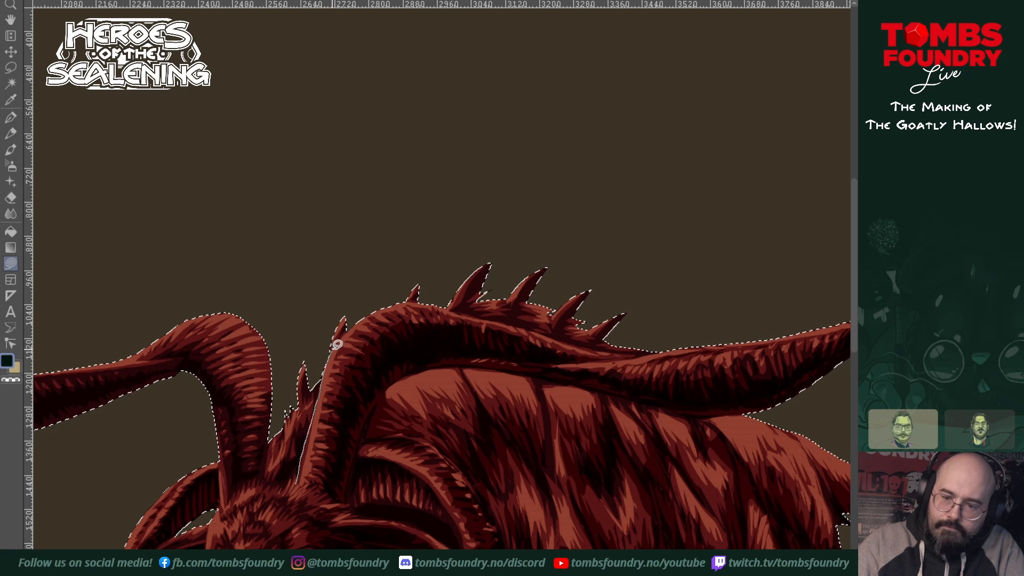
mouse_move(385, 322)
left_mouse_down()
mouse_move(344, 503)
mouse_move(324, 500)
mouse_move(298, 483)
mouse_move(346, 481)
mouse_move(386, 391)
mouse_move(409, 373)
mouse_move(472, 357)
mouse_move(445, 307)
mouse_move(385, 307)
mouse_move(344, 369)
mouse_move(345, 473)
left_mouse_up()
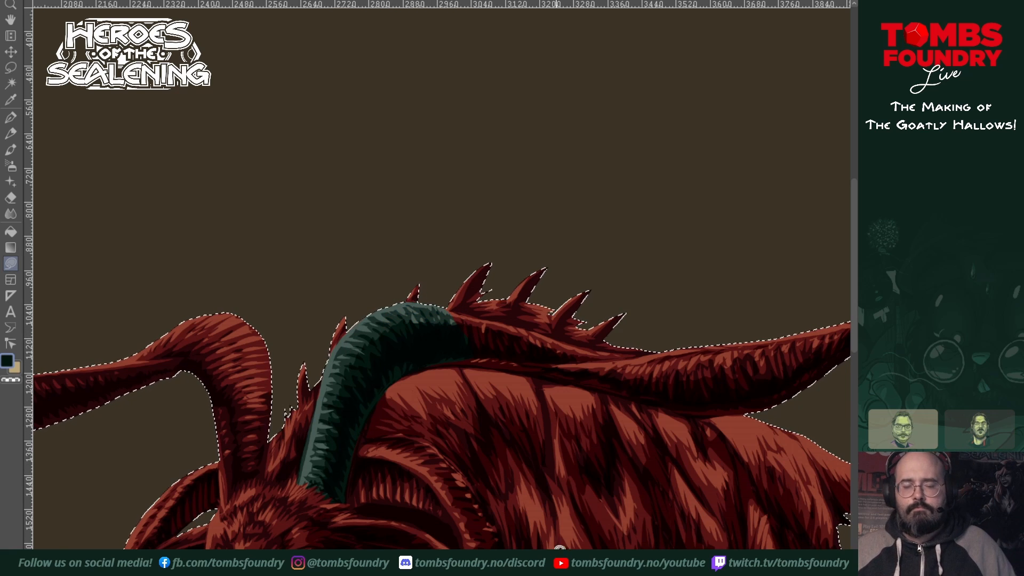
left_click_drag(559, 548, 365, 492)
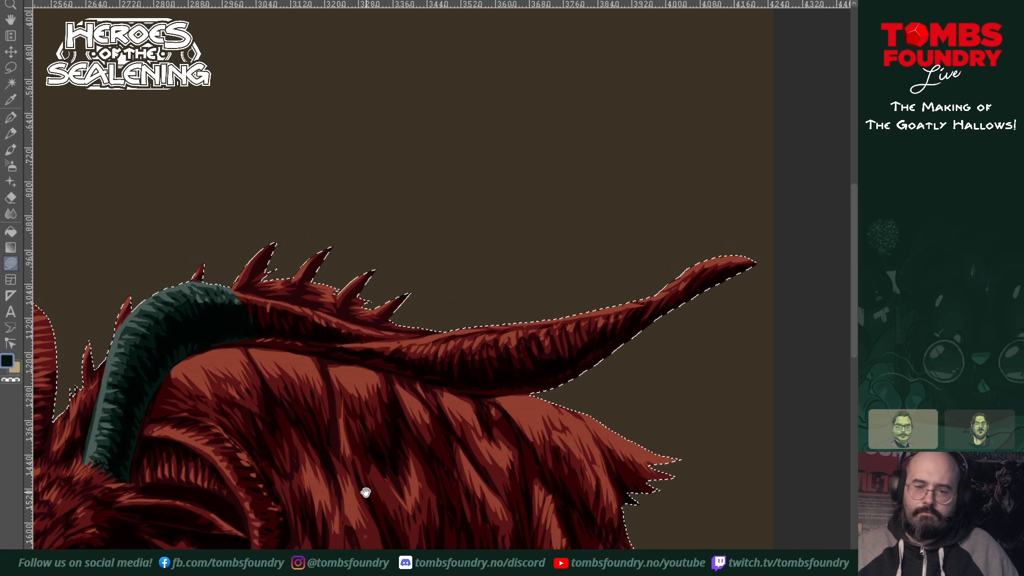
mouse_move(183, 352)
left_mouse_down()
mouse_move(290, 350)
mouse_move(491, 389)
left_mouse_up()
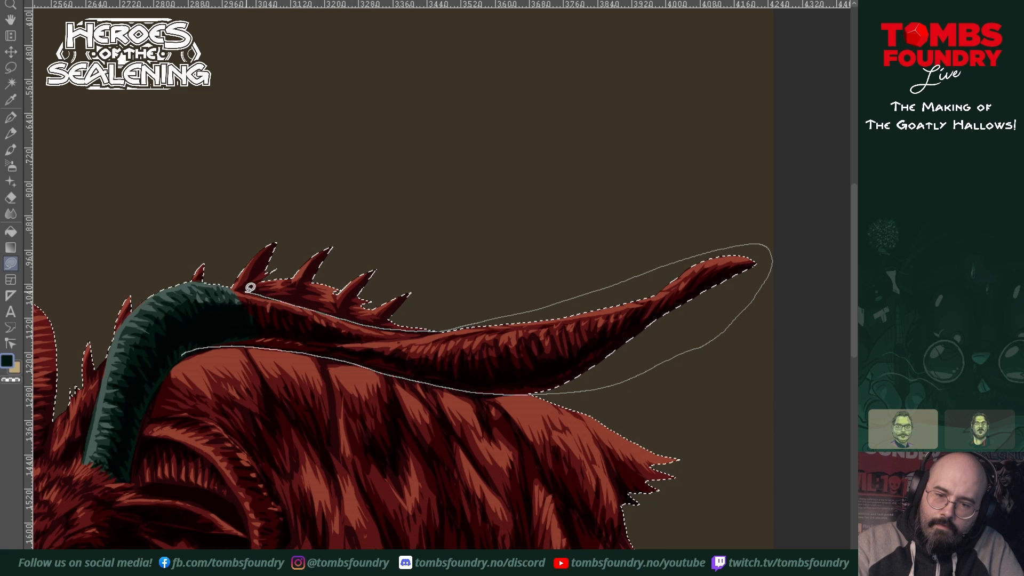
left_click_drag(213, 286, 182, 352)
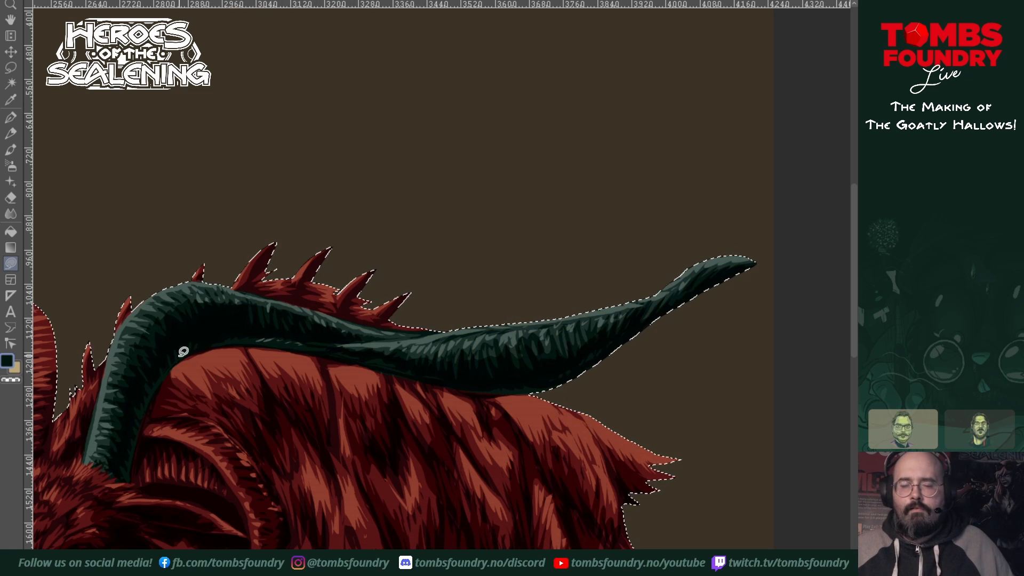
Step: Tint the whole far long horn the same dark teal by enclosing it from its base to the tip and back
left_click_drag(439, 498, 579, 423)
key("z")
left_click(549, 441, "ctrl")
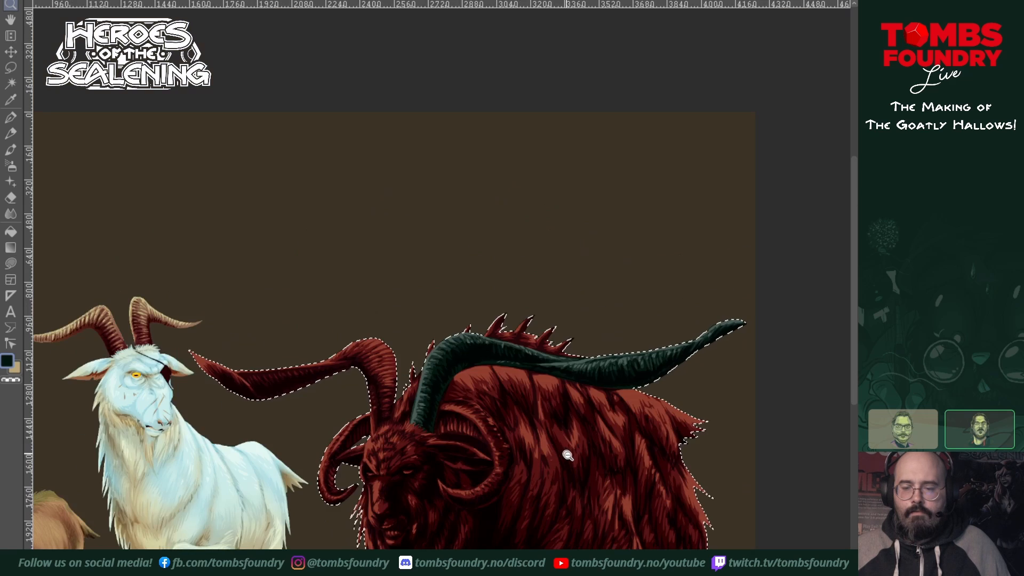
left_click(567, 450, "ctrl")
left_click(583, 440)
left_click(449, 420)
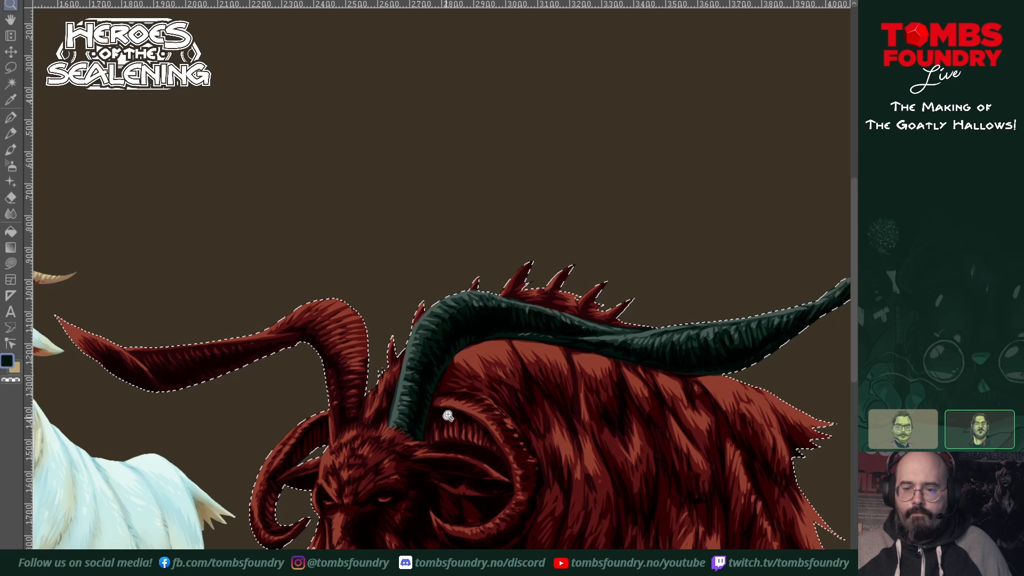
left_click(405, 443)
left_click_drag(405, 443, 421, 455)
left_click_drag(457, 407, 567, 402)
key("u")
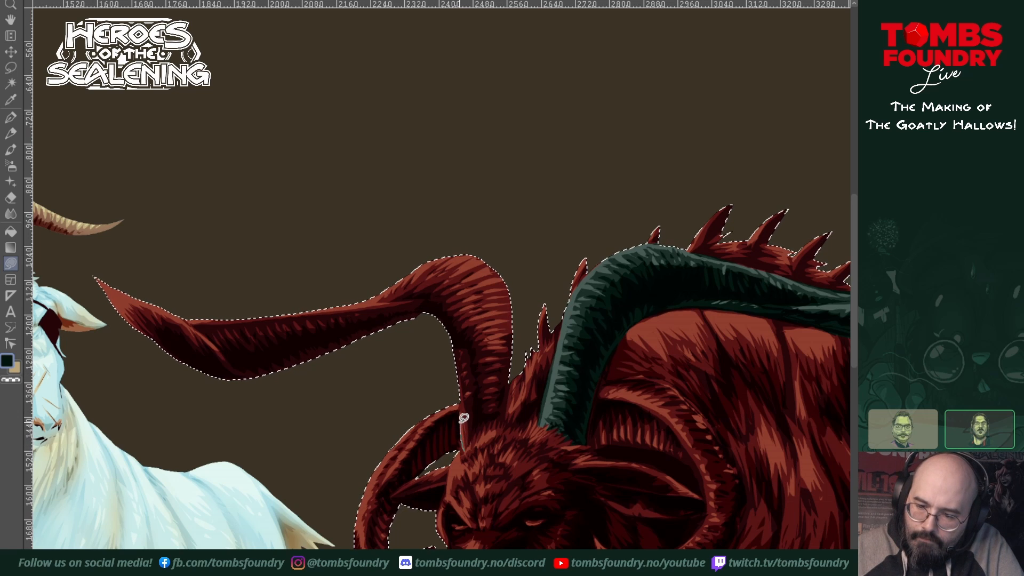
left_click_drag(446, 354, 245, 393)
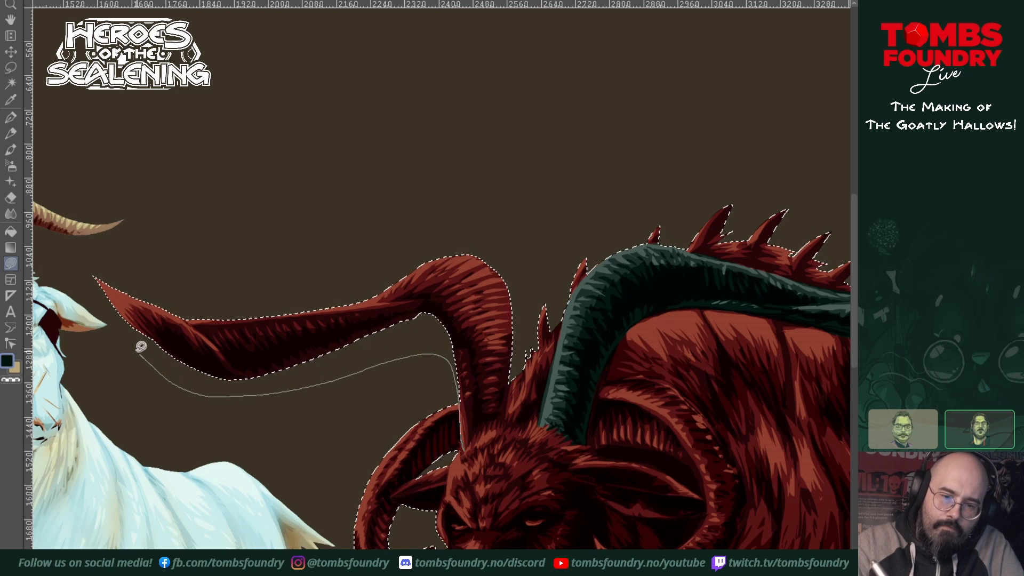
mouse_move(90, 282)
left_mouse_down()
mouse_move(170, 277)
mouse_move(294, 260)
mouse_move(425, 222)
mouse_move(503, 220)
mouse_move(533, 255)
left_mouse_up()
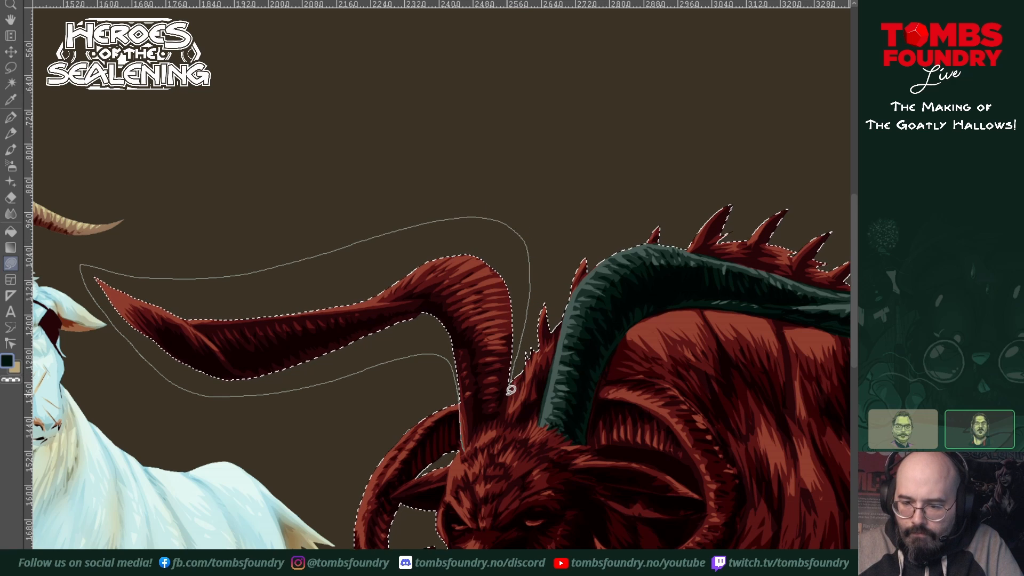
mouse_move(511, 389)
left_mouse_down()
mouse_move(505, 426)
mouse_move(498, 418)
mouse_move(476, 429)
mouse_move(465, 452)
mouse_move(466, 419)
left_mouse_up()
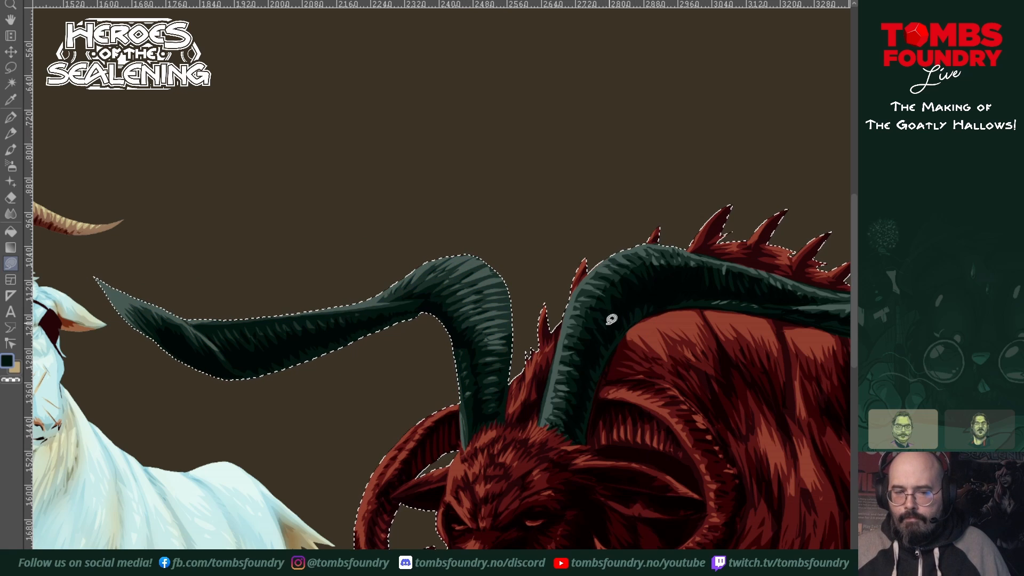
Step: Tint the near curled horn dark teal with freehand lasso fills, from behind the long horn's base around the curl to the tip
left_click_drag(656, 359, 465, 350)
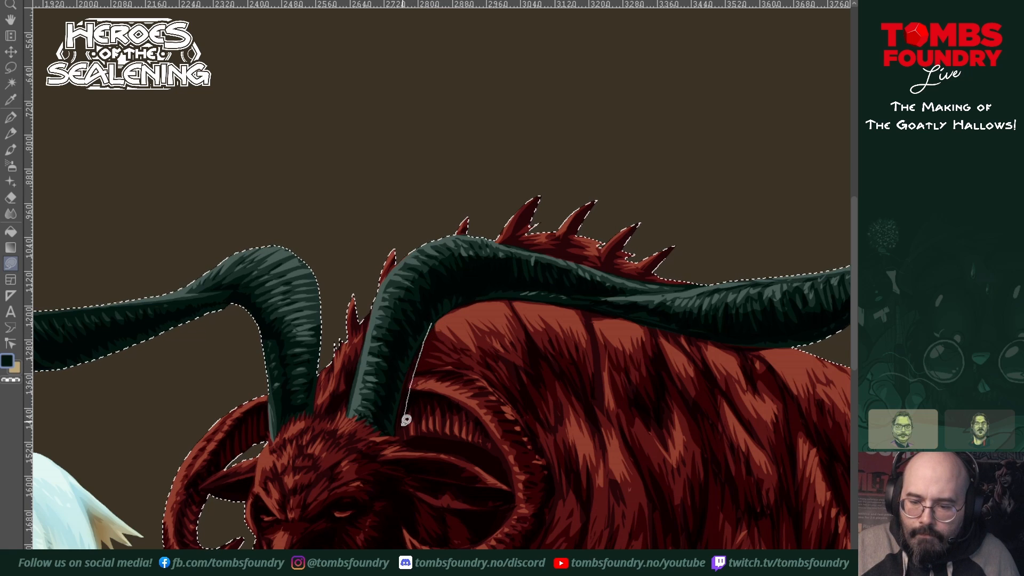
mouse_move(403, 424)
left_mouse_down()
mouse_move(397, 433)
mouse_move(394, 373)
mouse_move(425, 328)
left_mouse_up()
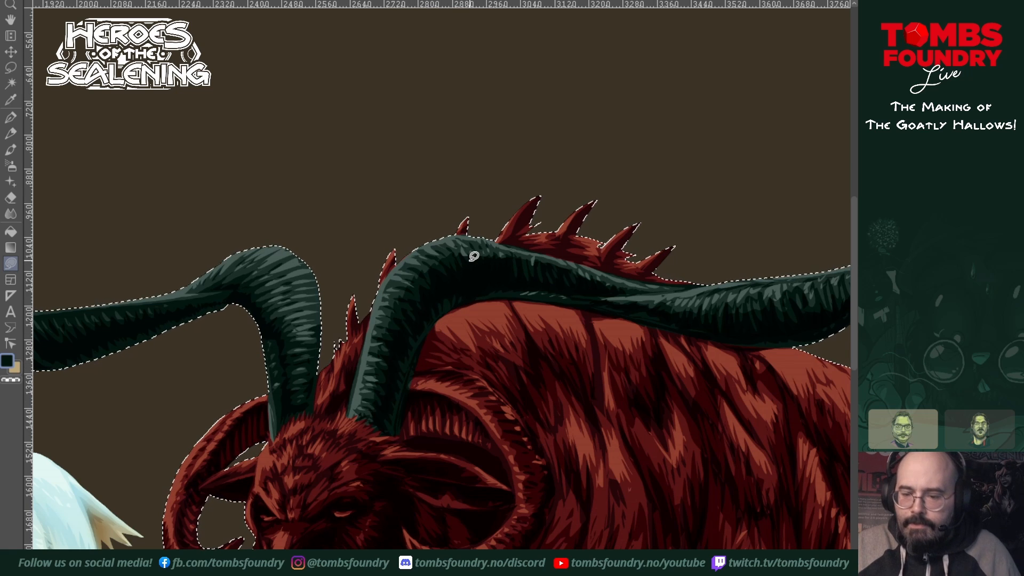
mouse_move(409, 372)
left_mouse_down()
mouse_move(421, 368)
mouse_move(414, 363)
mouse_move(480, 370)
mouse_move(539, 426)
mouse_move(557, 484)
mouse_move(540, 549)
left_mouse_up()
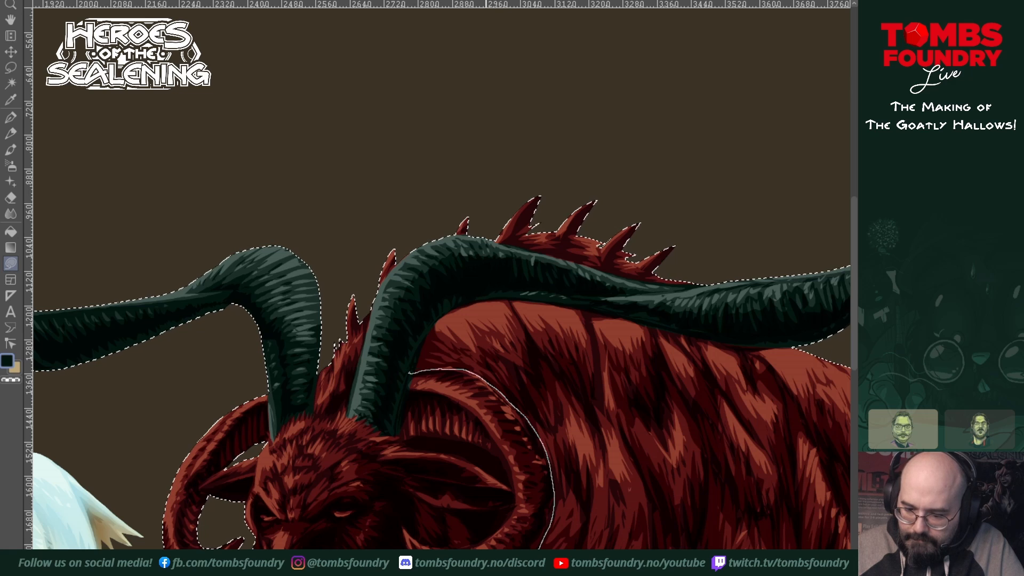
mouse_move(426, 563)
left_mouse_down()
mouse_move(410, 552)
mouse_move(402, 524)
mouse_move(419, 543)
mouse_move(484, 540)
mouse_move(515, 505)
mouse_move(516, 475)
mouse_move(491, 424)
mouse_move(410, 375)
mouse_move(395, 418)
mouse_move(402, 437)
mouse_move(474, 440)
mouse_move(530, 498)
mouse_move(470, 396)
mouse_move(402, 377)
left_mouse_up()
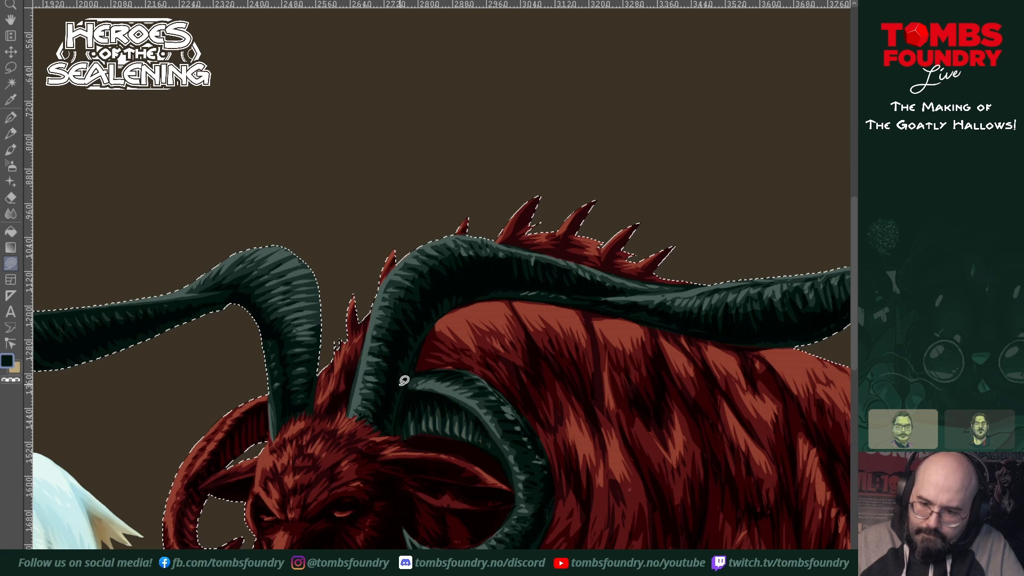
Step: Tint the far curled horn the same dark teal, tracing around the ear where the two overlap
mouse_move(521, 430)
left_mouse_down()
mouse_move(602, 437)
mouse_move(520, 442)
mouse_move(478, 457)
mouse_move(545, 458)
mouse_move(554, 444)
mouse_move(651, 441)
left_mouse_up()
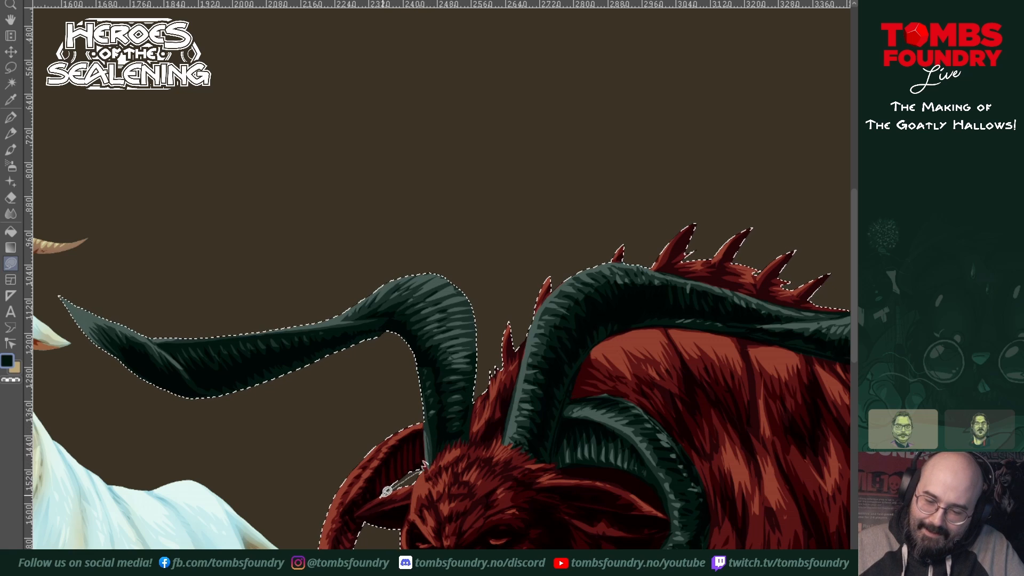
left_click(354, 512)
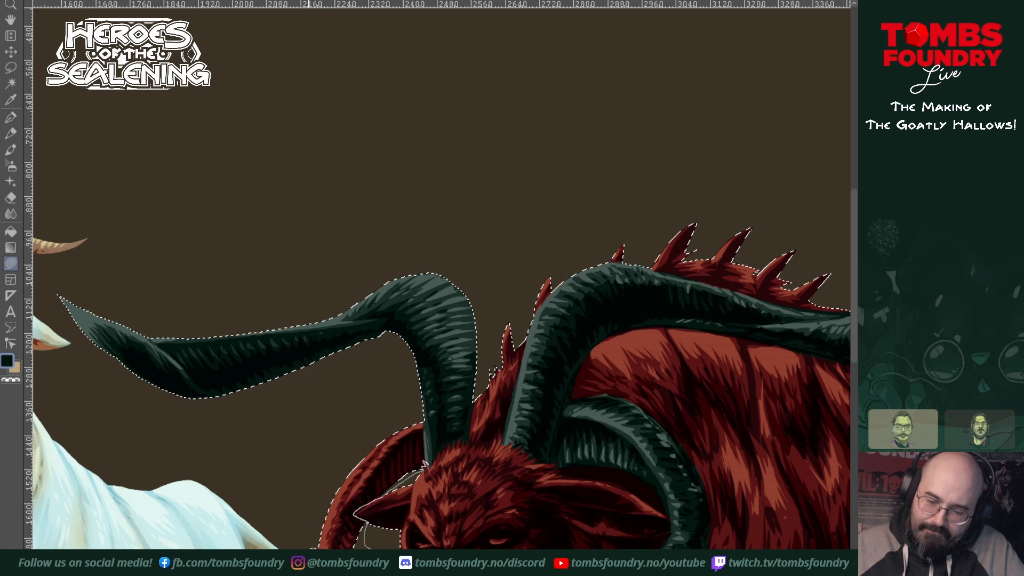
left_click_drag(375, 431, 425, 401)
key("Return")
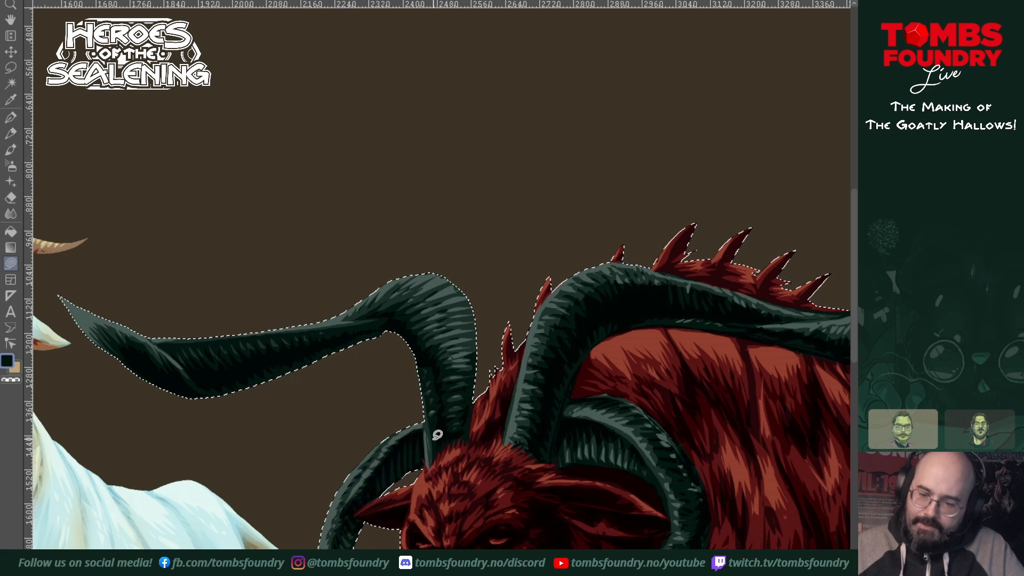
Step: Tint the red goat's hooves dark teal with freehand lasso fills on the front and rear legs
left_click(621, 488, "alt")
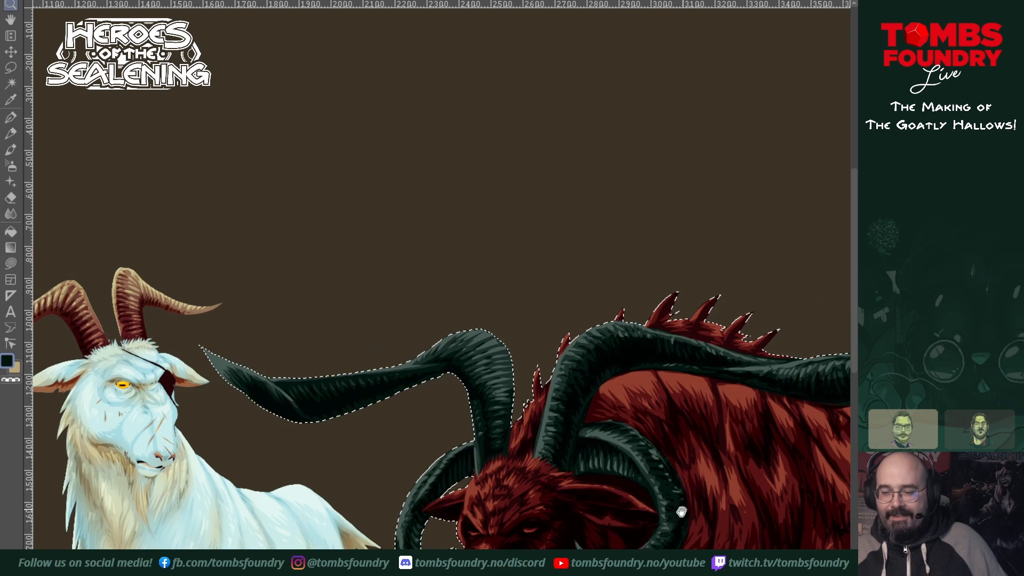
left_click_drag(681, 509, 628, 400)
left_click(630, 411, "alt")
left_click_drag(644, 462, 599, 448)
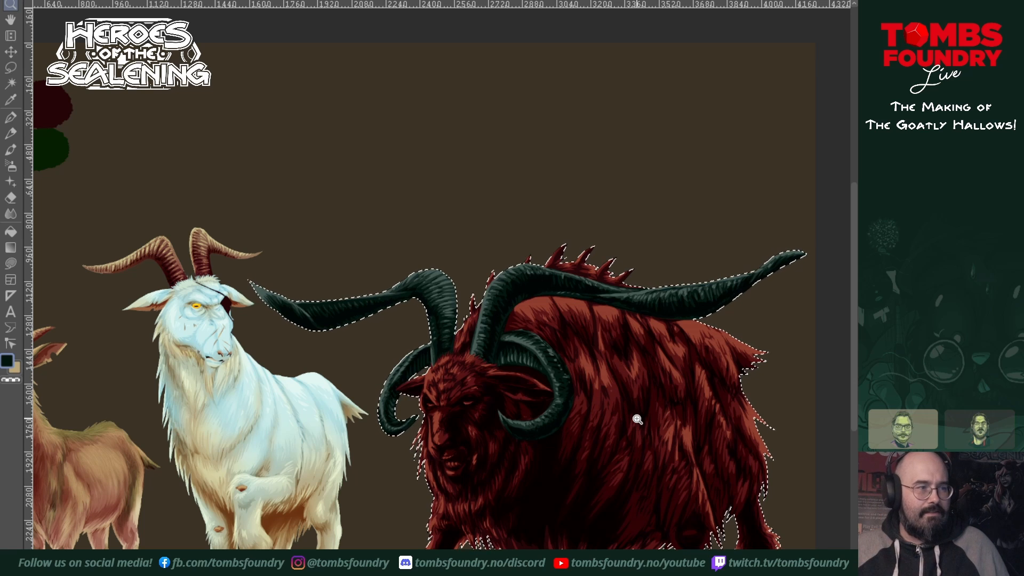
left_click_drag(551, 422, 594, 399)
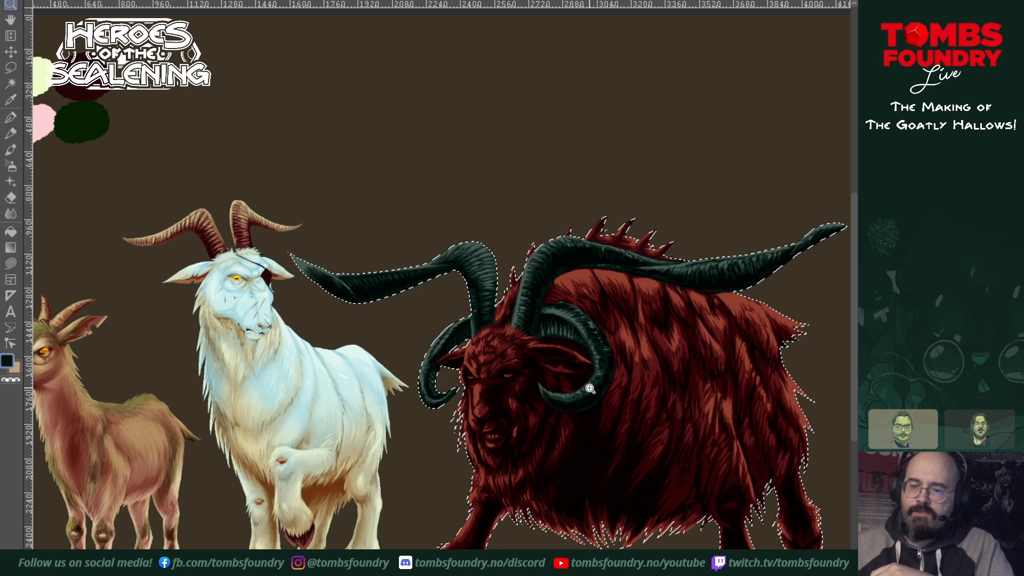
left_click(474, 566)
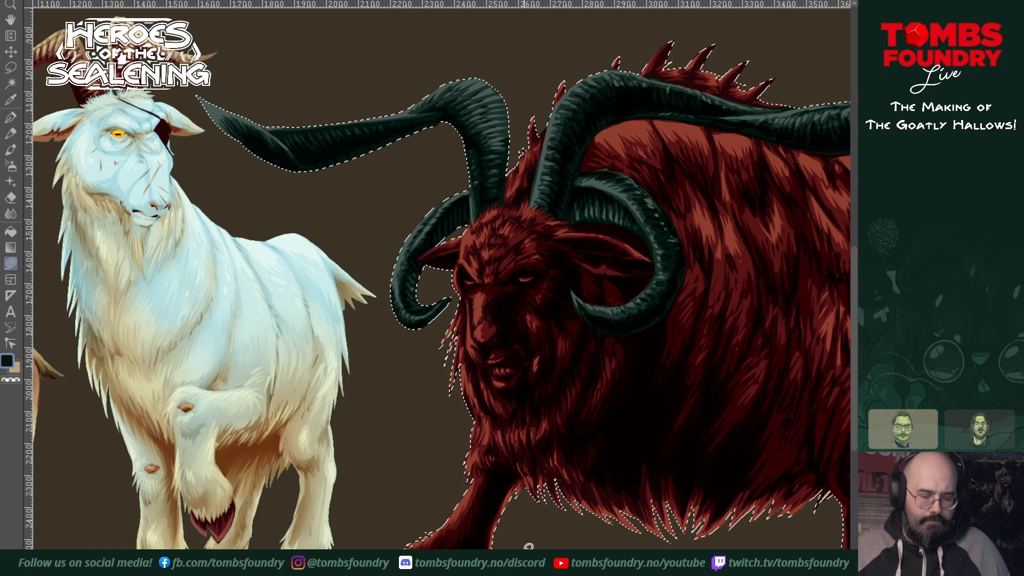
key("shift+e")
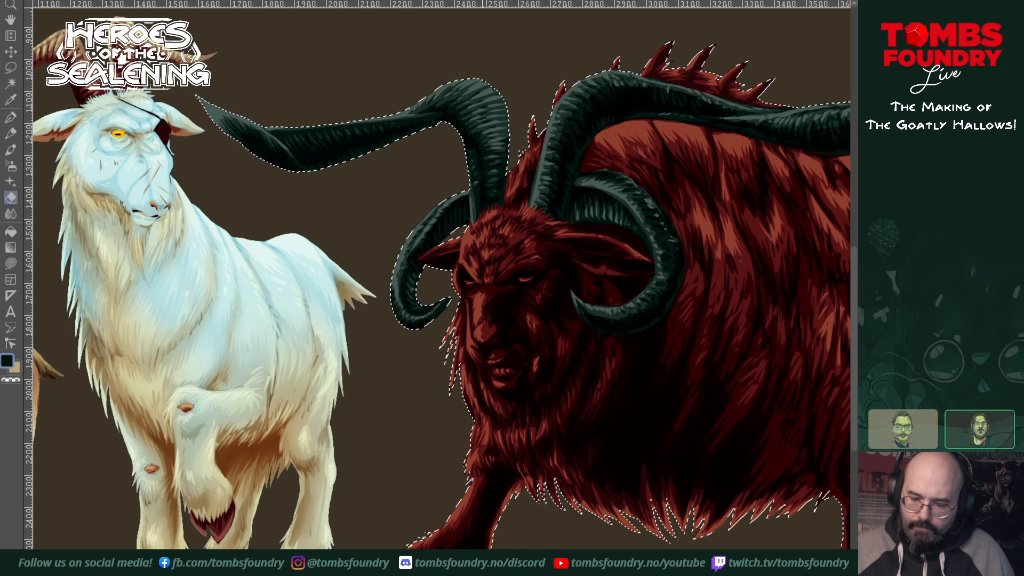
key("s")
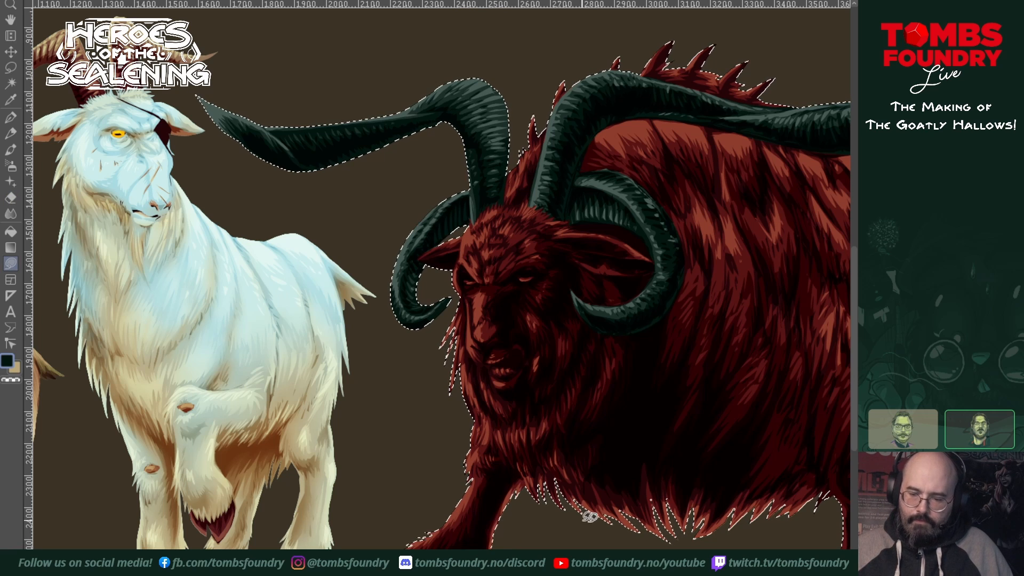
left_click_drag(619, 533, 385, 501)
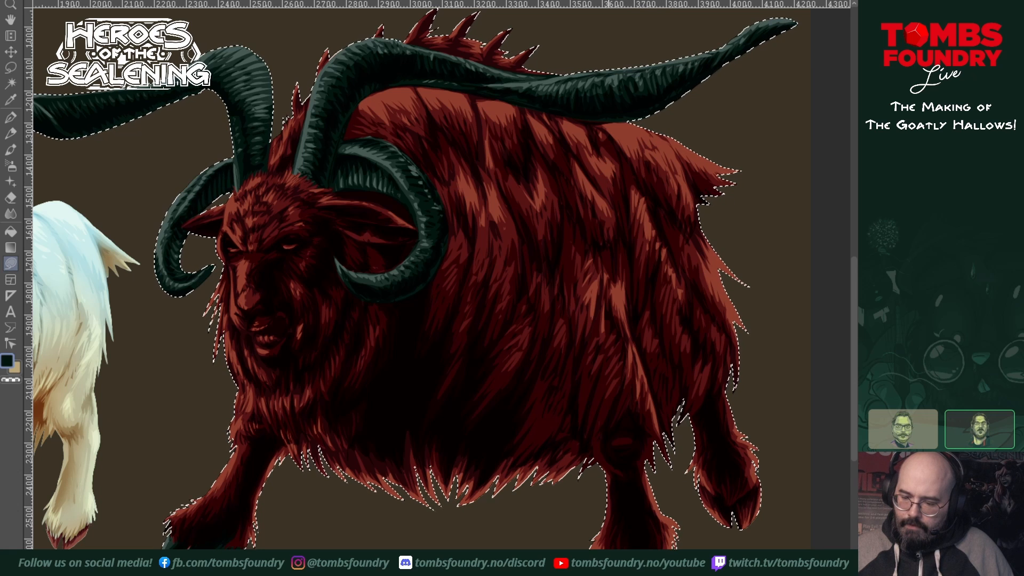
mouse_move(731, 486)
left_mouse_down()
mouse_move(638, 521)
mouse_move(634, 537)
mouse_move(667, 525)
mouse_move(681, 533)
mouse_move(648, 553)
left_mouse_up()
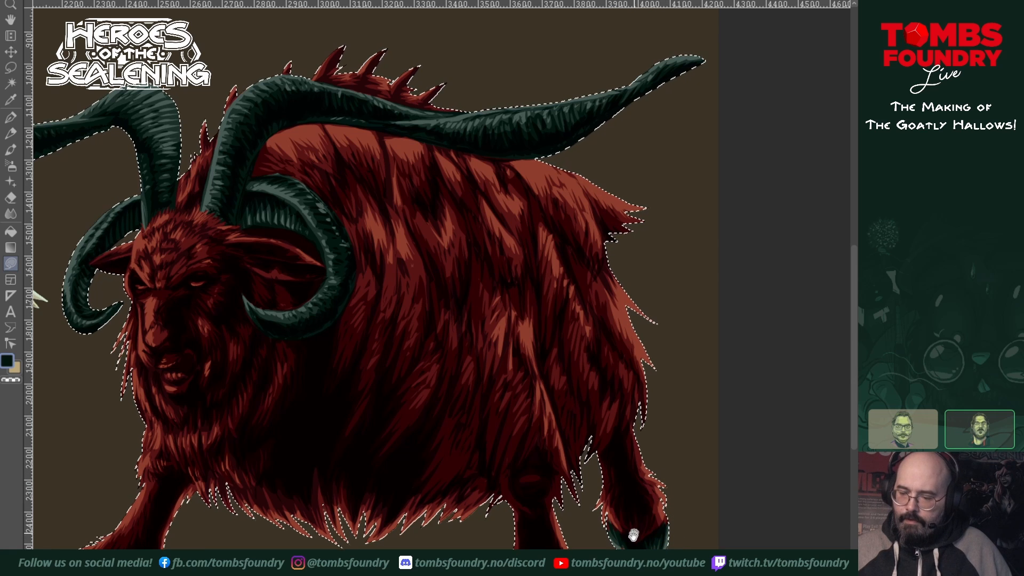
Step: Tint each spike along the goat's neck and back dark teal, leaving the fur between them red
left_click(586, 379, "ctrl+alt")
left_click_drag(589, 391, 635, 446)
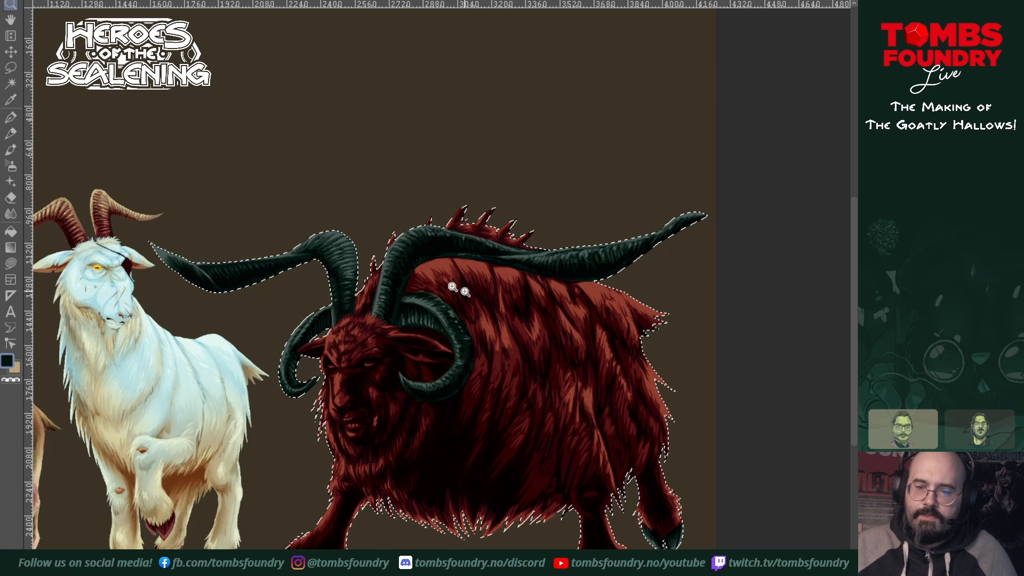
left_click(377, 265)
key("s")
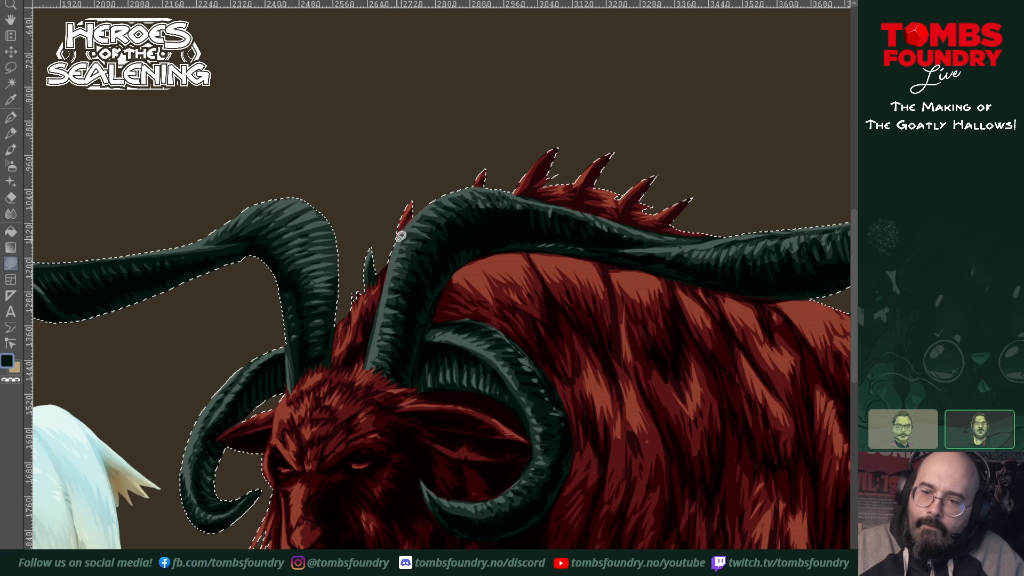
left_click_drag(396, 241, 411, 196)
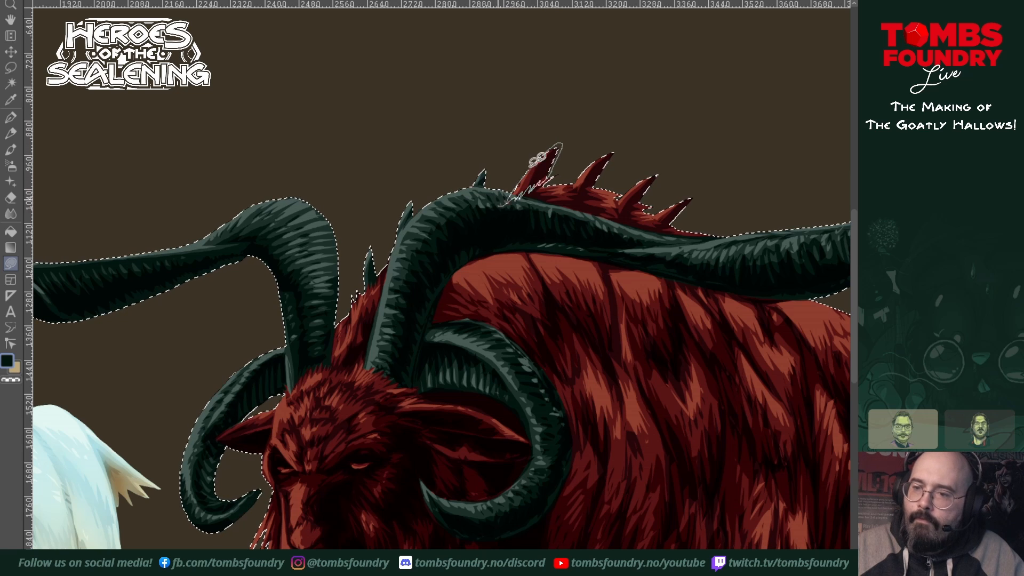
left_click_drag(537, 159, 499, 206)
mouse_move(573, 187)
left_mouse_down()
mouse_move(616, 146)
mouse_move(597, 180)
mouse_move(573, 186)
mouse_move(656, 168)
mouse_move(642, 193)
mouse_move(618, 200)
mouse_move(664, 210)
mouse_move(695, 200)
mouse_move(656, 217)
left_mouse_up()
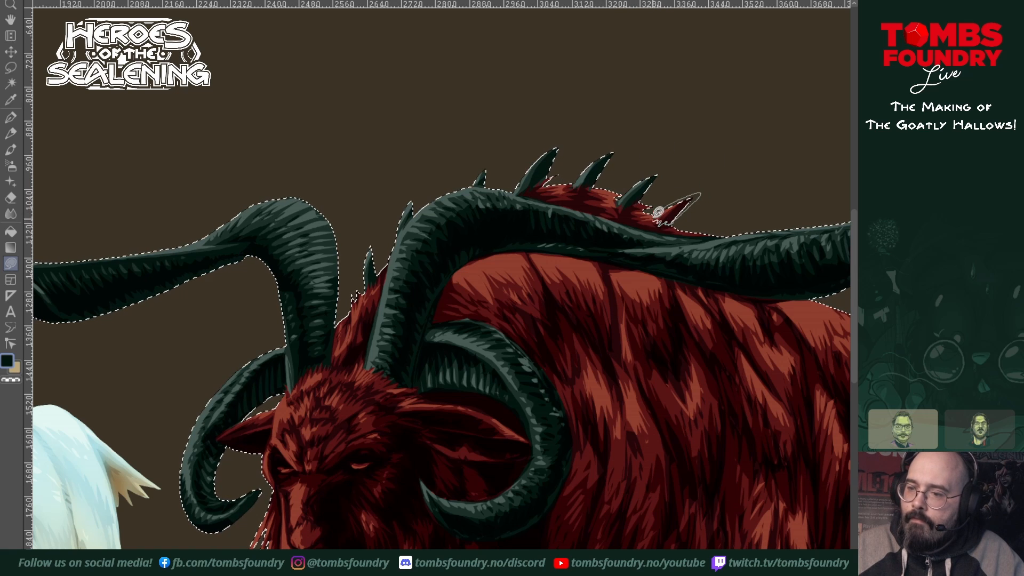
Step: Switch the colour to bright magenta and tint a patch of fur on the hindquarters beside the tail
key("z")
scroll(659, 405, "down", 3)
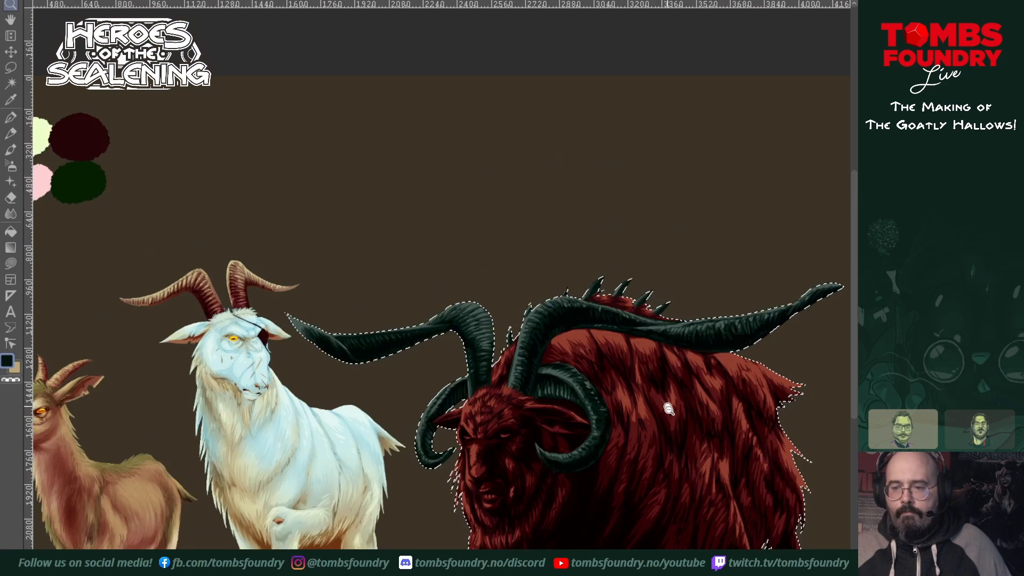
left_click_drag(673, 444, 574, 359)
scroll(567, 411, "up", 1)
scroll(578, 421, "up", 1)
scroll(651, 344, "down", 1)
left_click_drag(671, 384, 651, 434)
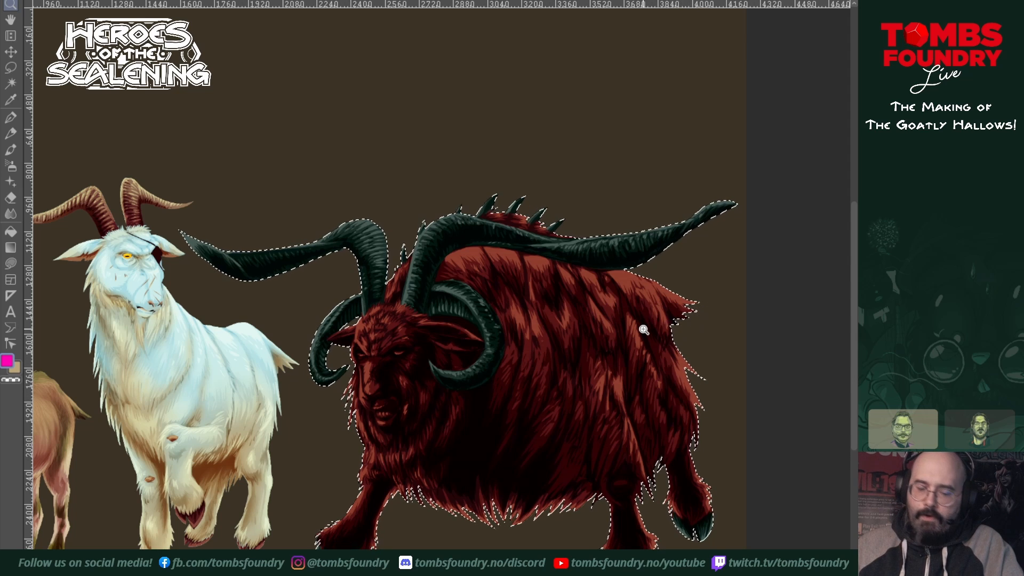
key("u")
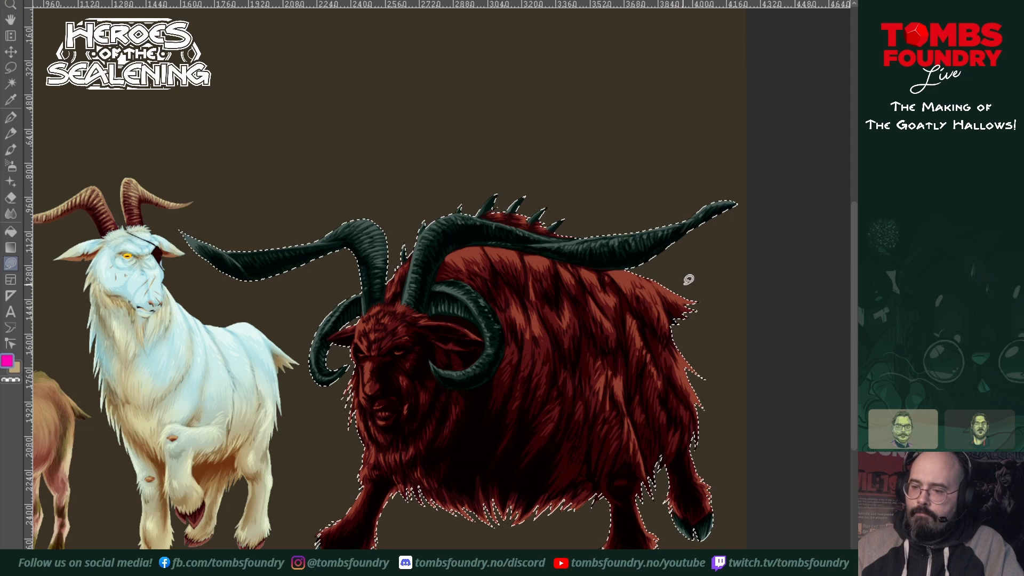
left_click_drag(705, 296, 688, 281)
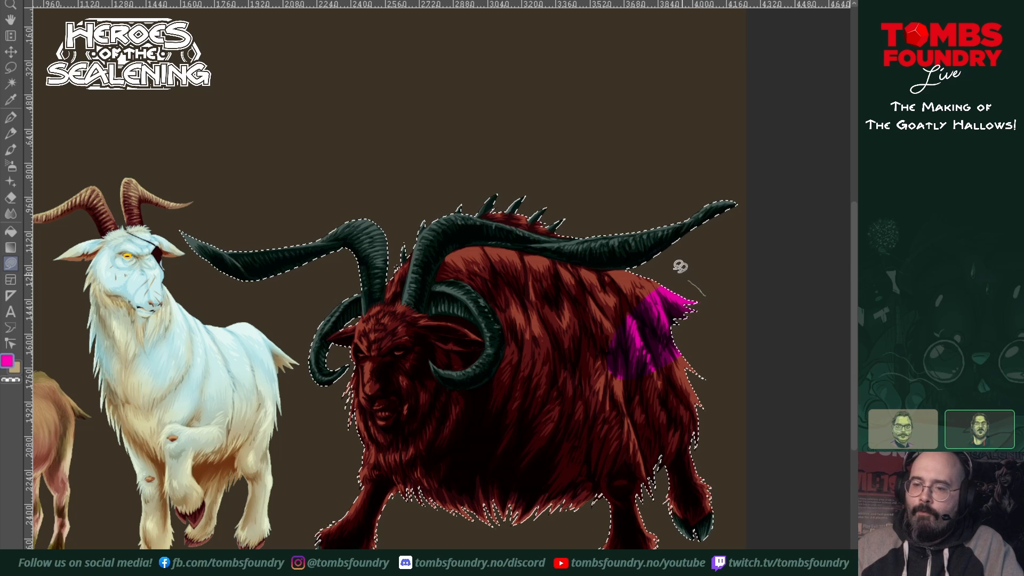
Step: Extend the magenta tint over the goat's remaining fur, face and legs, keeping the horns, spikes and hooves teal
mouse_move(437, 209)
left_mouse_down()
mouse_move(297, 460)
mouse_move(528, 544)
mouse_move(753, 419)
mouse_move(740, 237)
left_mouse_up()
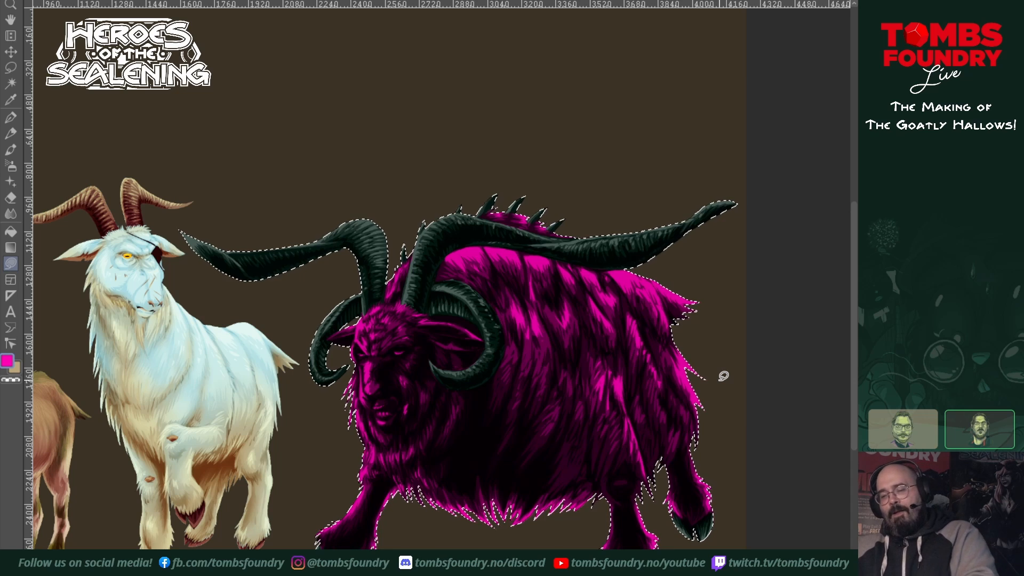
left_click_drag(642, 421, 564, 338)
key("ctrl+space")
left_click(502, 327)
left_click_drag(597, 426, 626, 462)
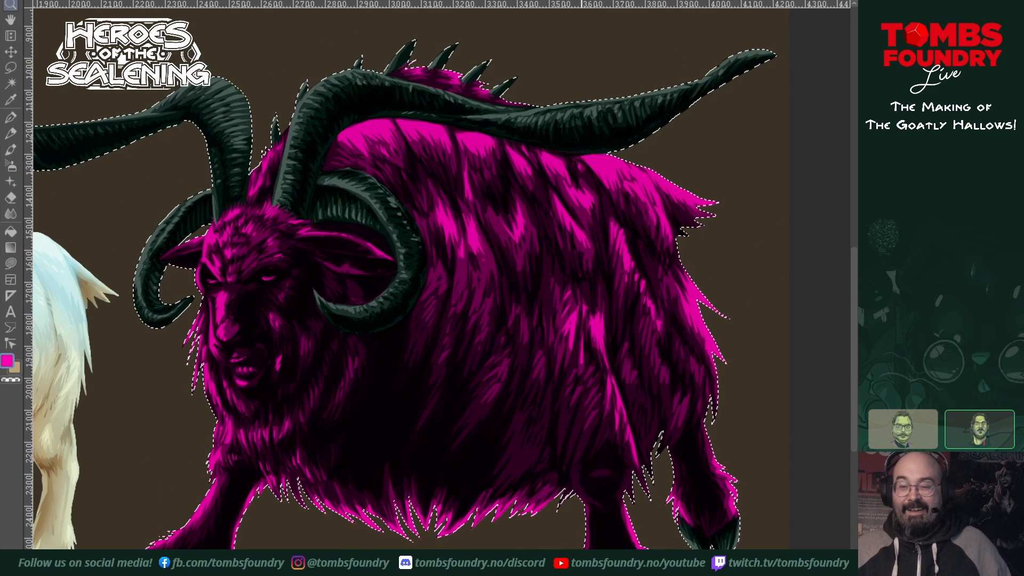
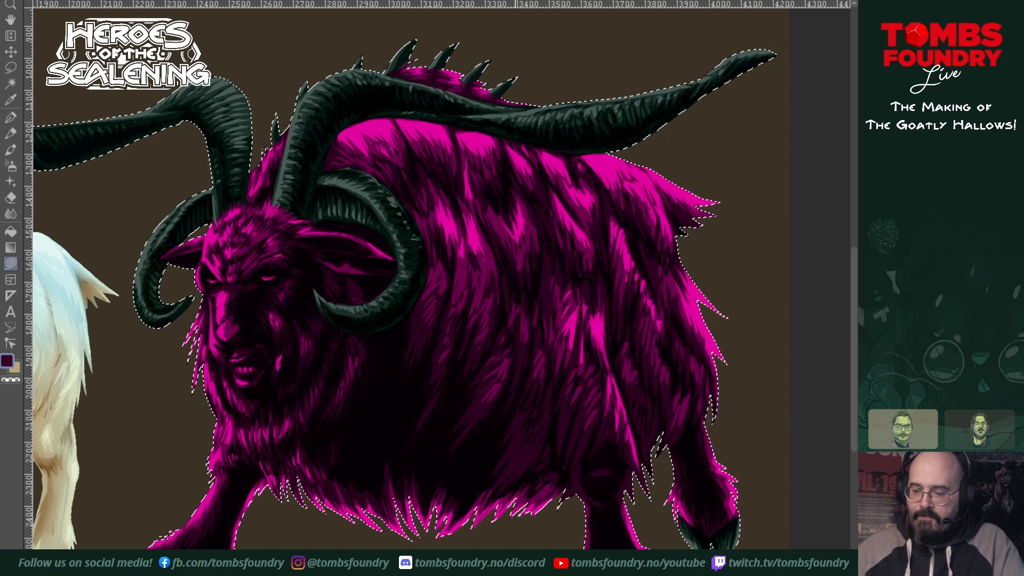
Step: Try plum, violet and blue tints over the large goat's fur with freehand lasso fills around the whole body
mouse_move(767, 547)
left_mouse_down()
mouse_move(761, 254)
mouse_move(721, 149)
mouse_move(608, 61)
mouse_move(466, 14)
mouse_move(332, 37)
mouse_move(229, 70)
mouse_move(152, 149)
mouse_move(107, 250)
mouse_move(85, 396)
mouse_move(85, 548)
left_mouse_up()
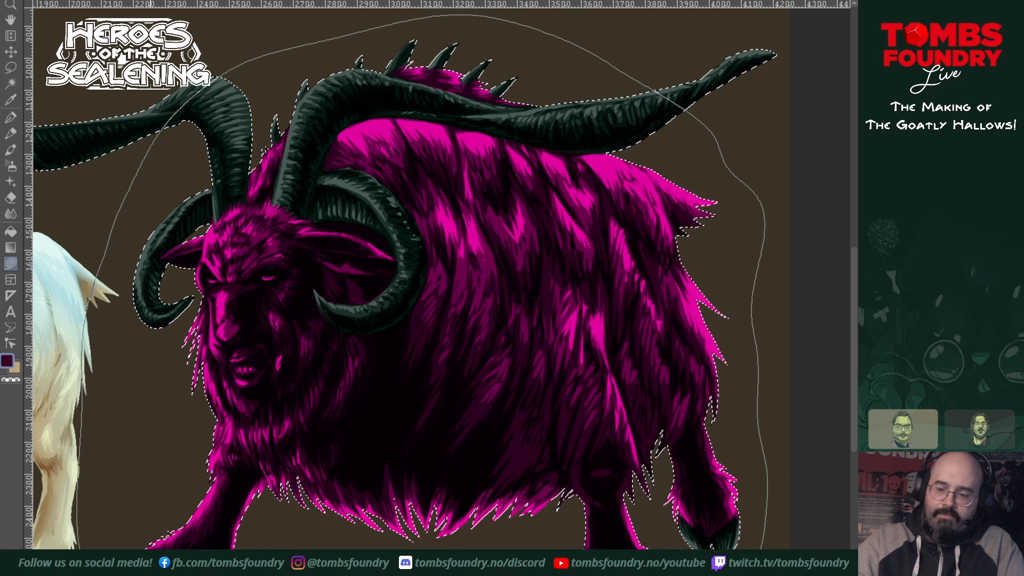
left_click_drag(670, 555, 672, 555)
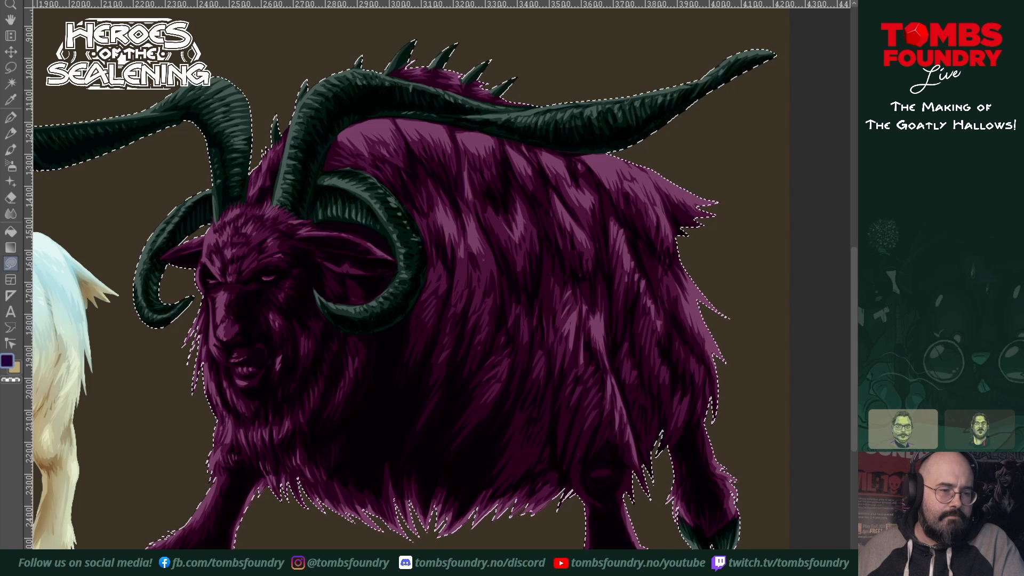
mouse_move(738, 430)
left_mouse_down()
mouse_move(567, 65)
mouse_move(163, 445)
mouse_move(801, 416)
mouse_move(788, 411)
left_mouse_up()
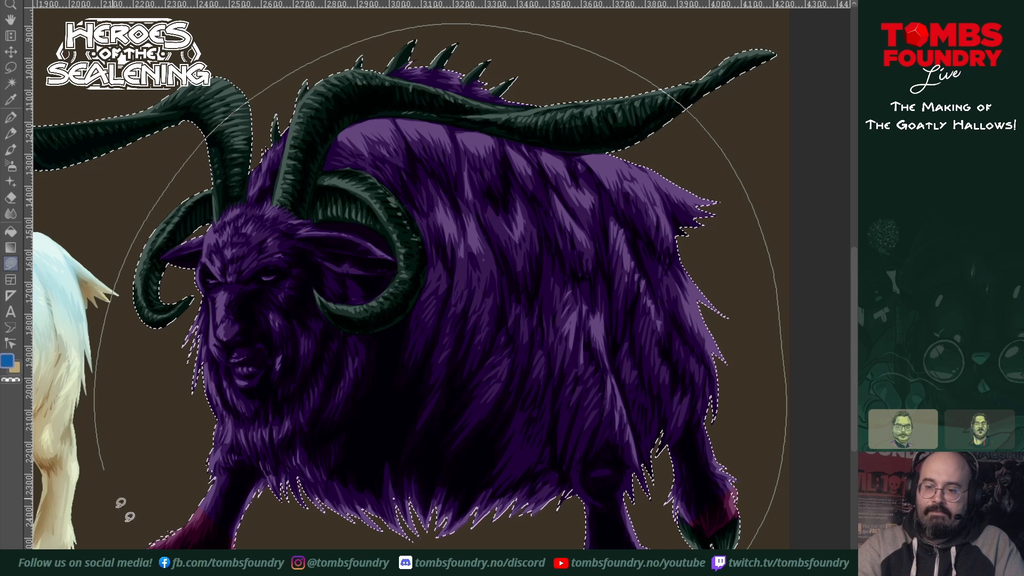
left_click(440, 288)
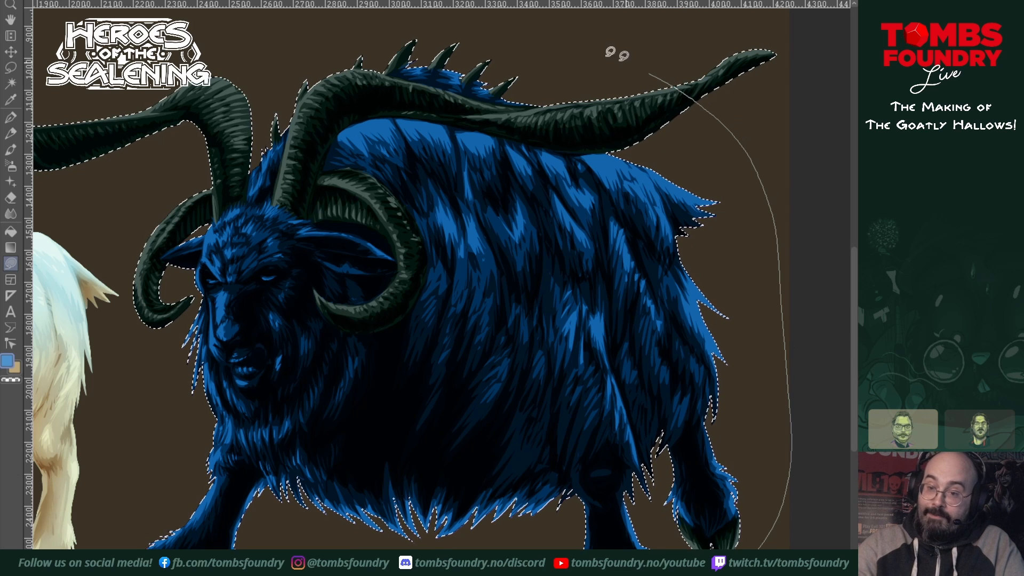
scroll(406, 278, "down", 1)
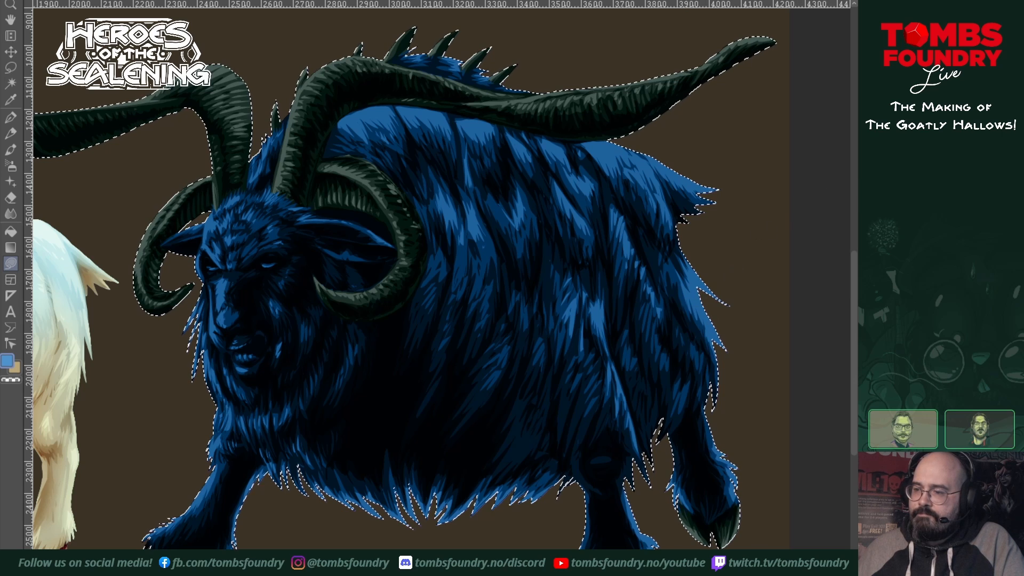
Step: Compare the blue and magenta fur tints by stepping back and forth through the last fills
key("ctrl+z")
key("ctrl+y")
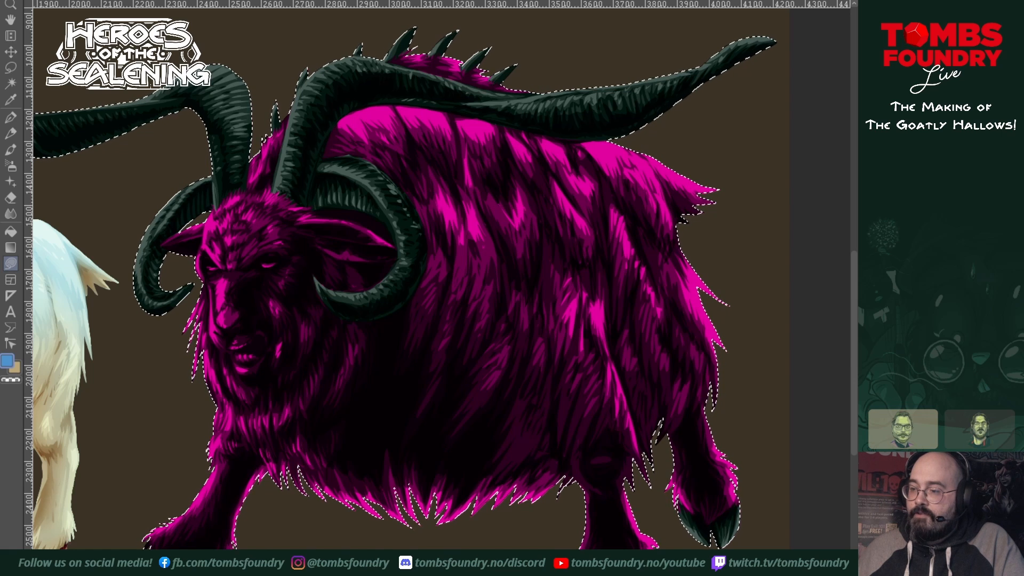
key("ctrl+z")
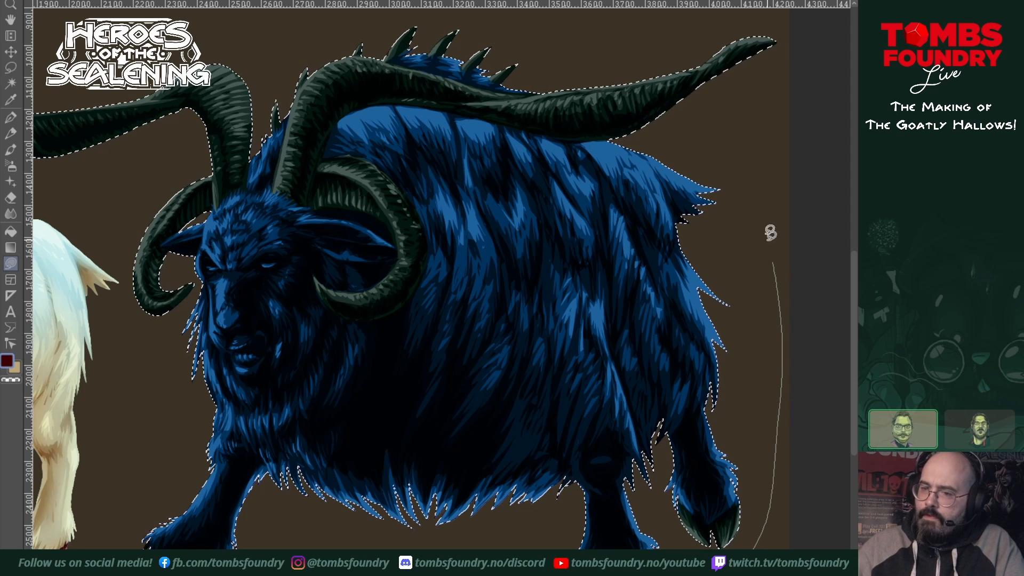
Step: Tint the goat's fur dark red with a freehand lasso fill around its body, keeping the horns, spikes and hooves teal
scroll(189, 120, "up", 1)
mouse_move(190, 120)
left_mouse_down()
mouse_move(57, 414)
mouse_move(160, 548)
mouse_move(694, 548)
left_mouse_up()
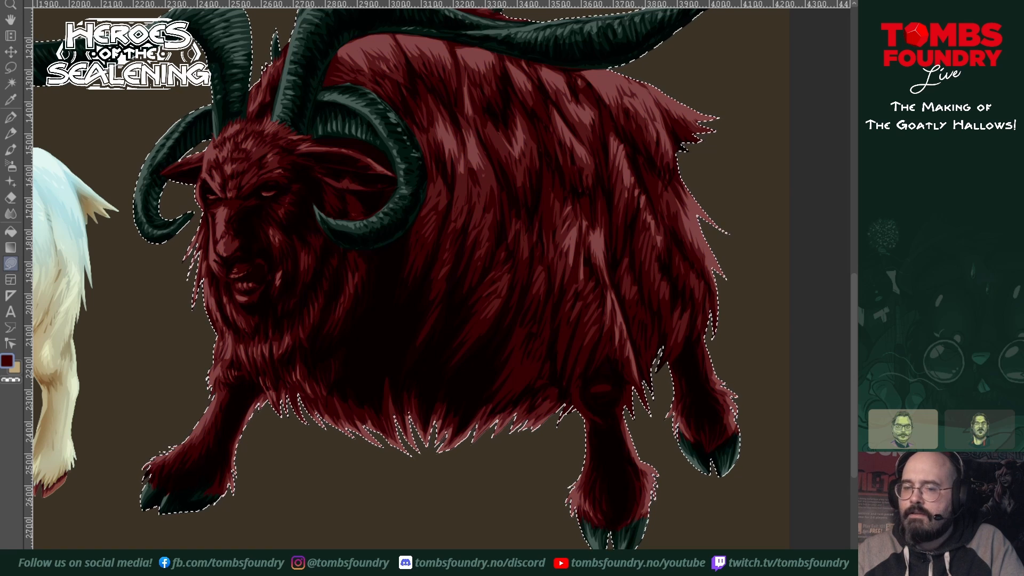
left_click_drag(679, 238, 655, 360)
left_click(655, 356, "alt")
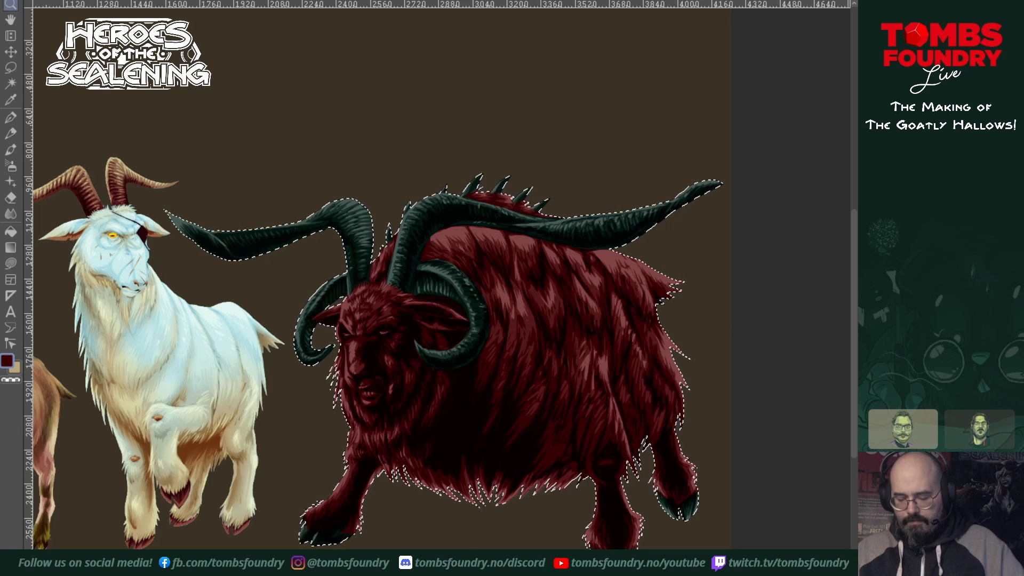
Step: Try raising the tint's saturation to 95 with the Hue/Saturation/Luminosity correction
key("ctrl+u")
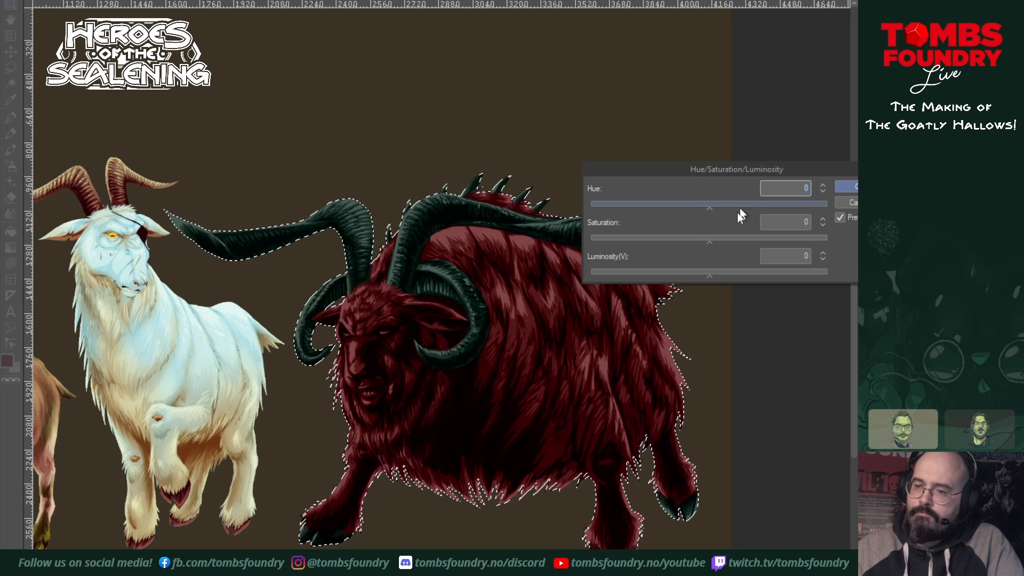
left_click_drag(710, 239, 821, 238)
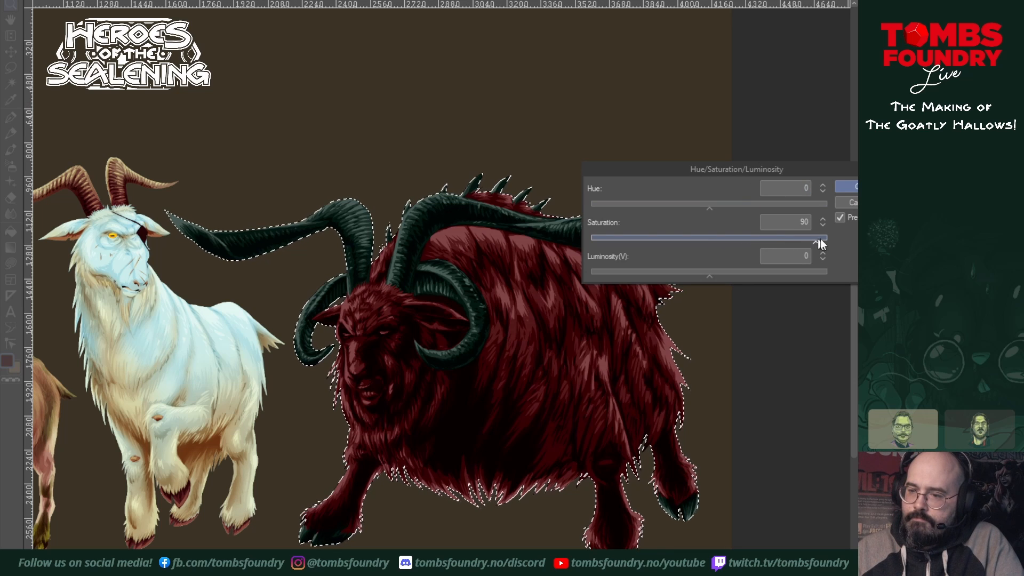
mouse_move(708, 272)
left_mouse_down()
mouse_move(694, 277)
mouse_move(767, 272)
mouse_move(709, 277)
left_mouse_up()
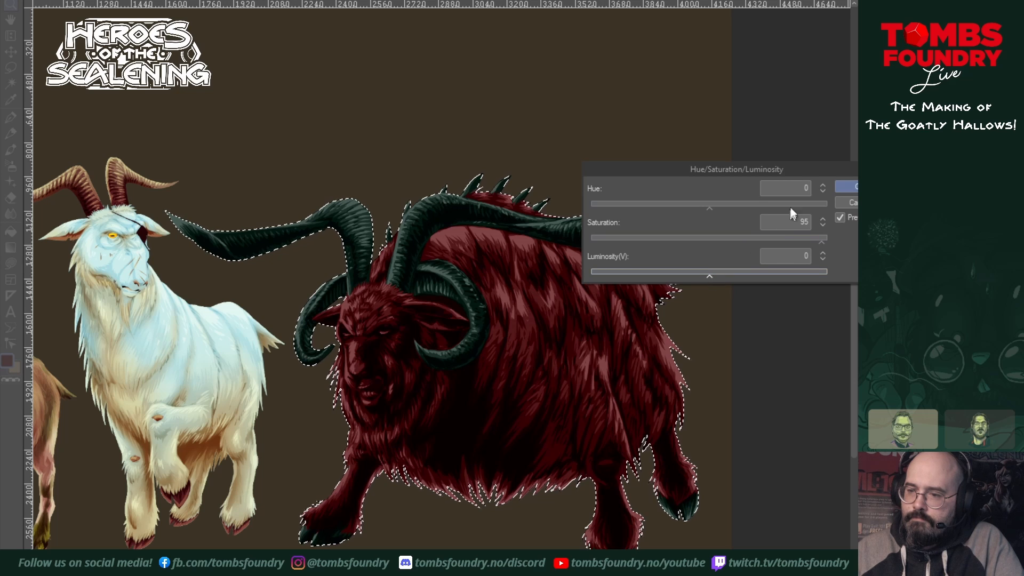
mouse_move(707, 208)
left_mouse_down()
mouse_move(814, 208)
mouse_move(715, 209)
left_mouse_up()
left_click(856, 203)
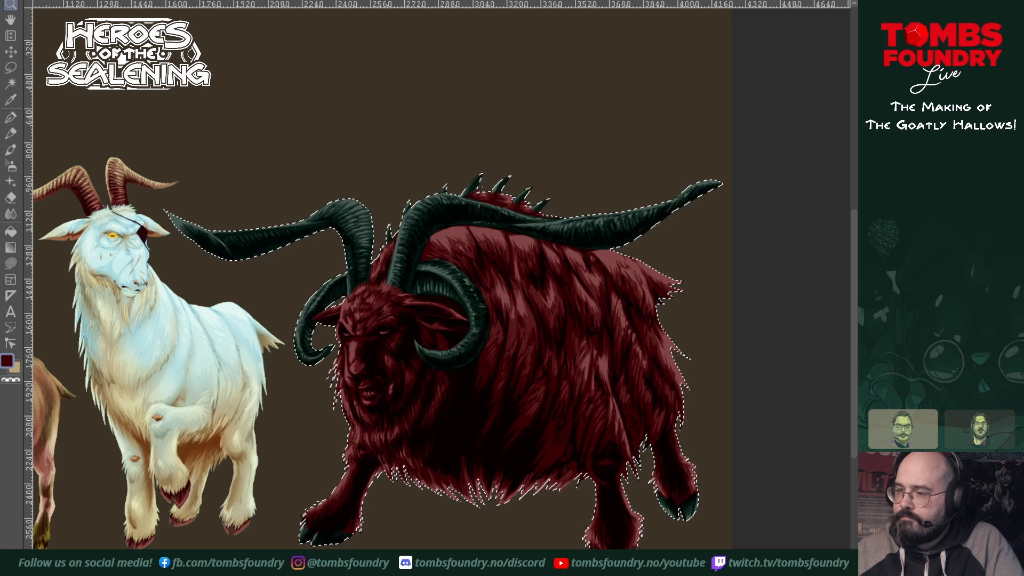
Step: Compare the dark red tint with the magenta version and try a higher saturation on the red
key("ctrl+z")
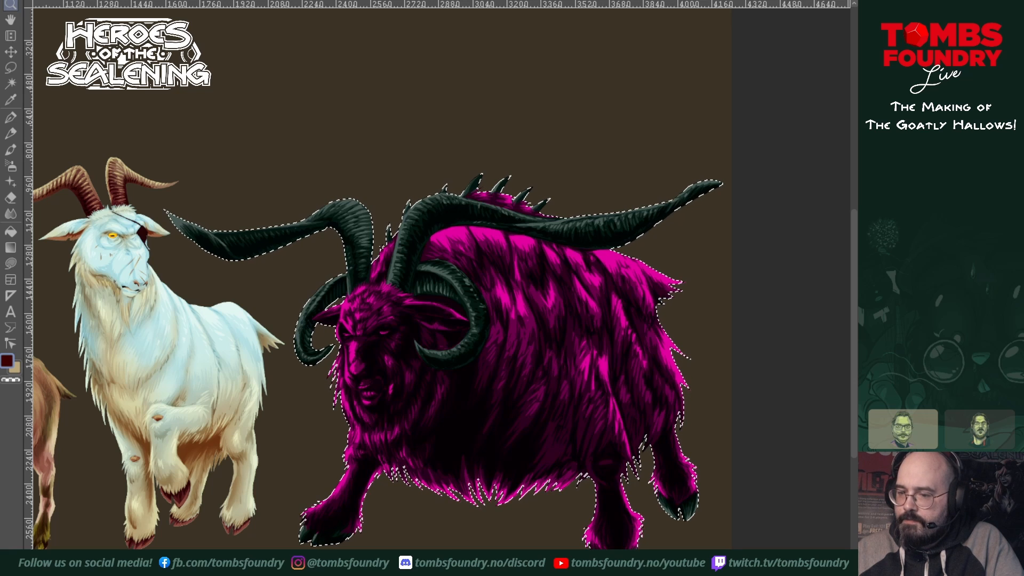
key("ctrl+y")
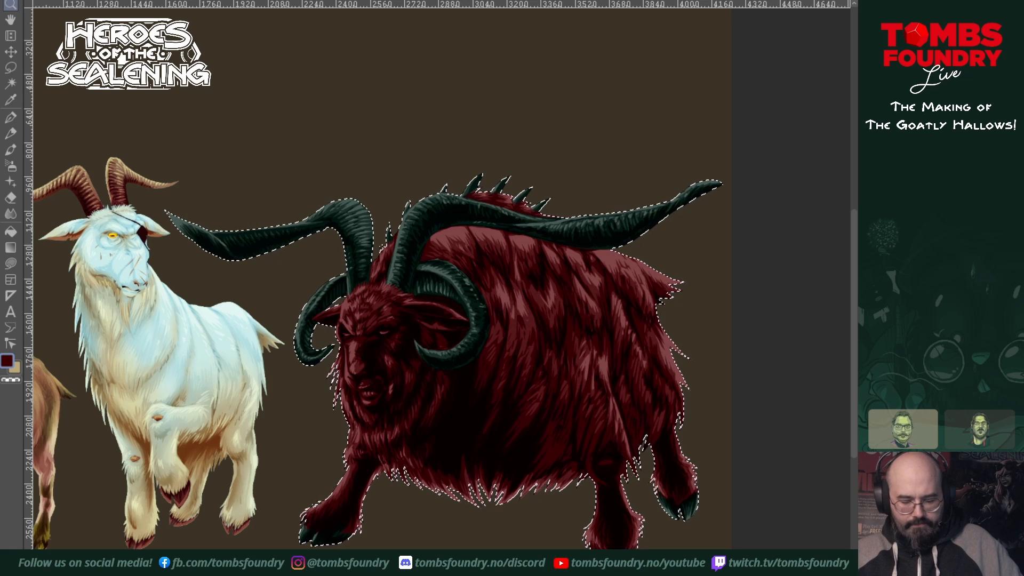
key("ctrl+u")
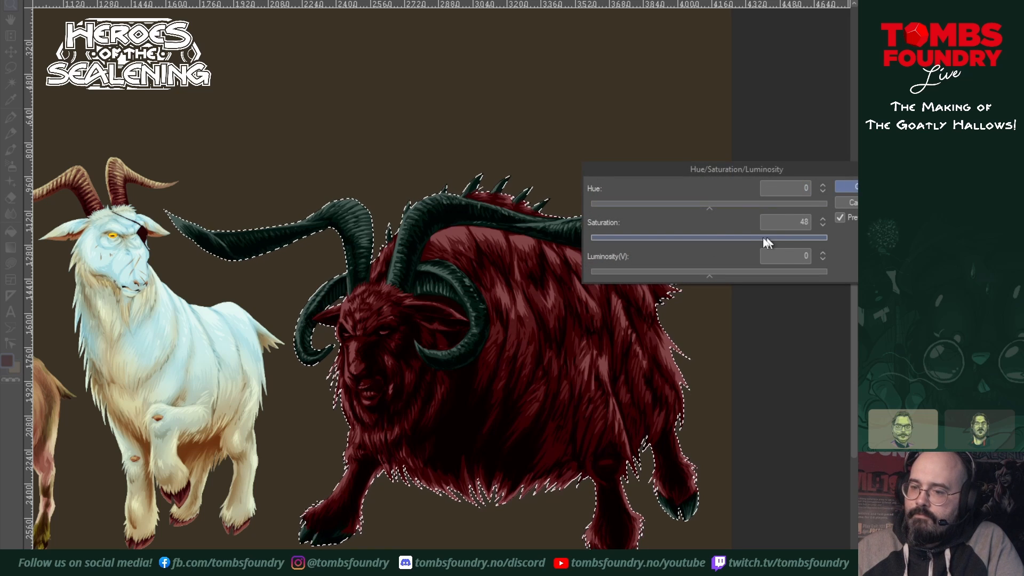
left_click(847, 203)
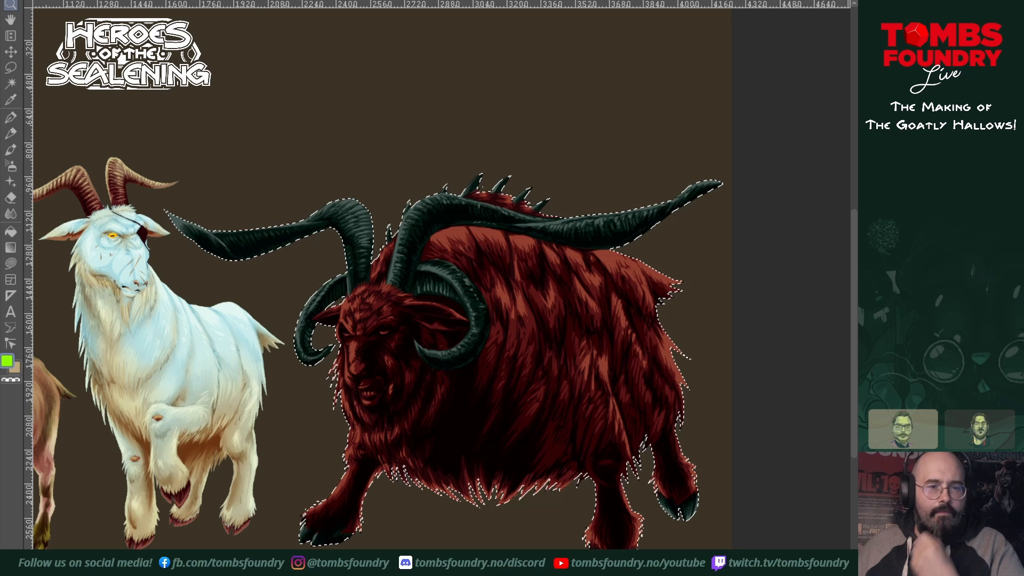
Step: Airbrush a small bright green spot over the goat's eye nearest its body using a reduced brush size
left_click(12, 168)
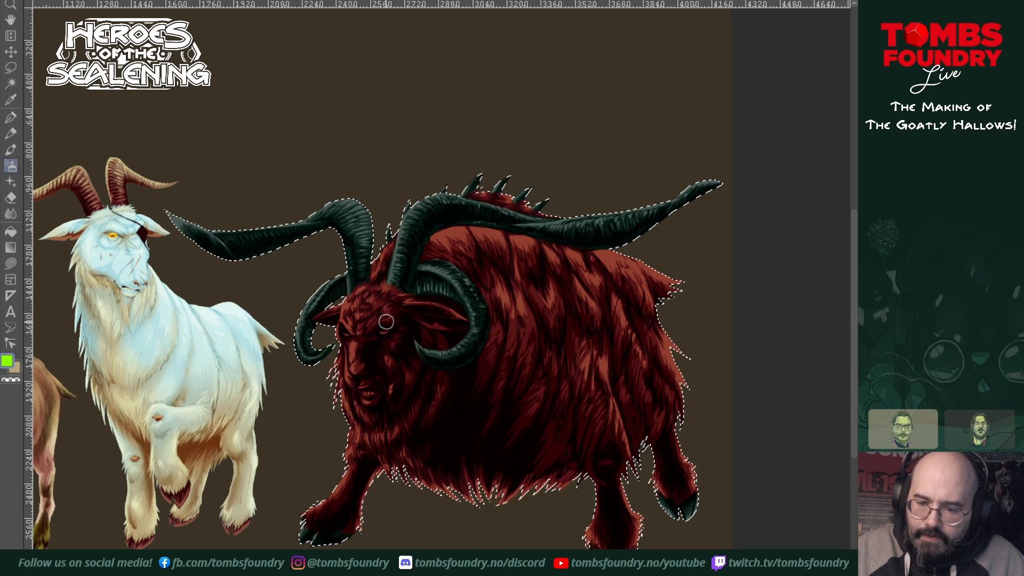
key("bracketleft")
key("bracketleft")
key("bracketleft")
key("bracketleft")
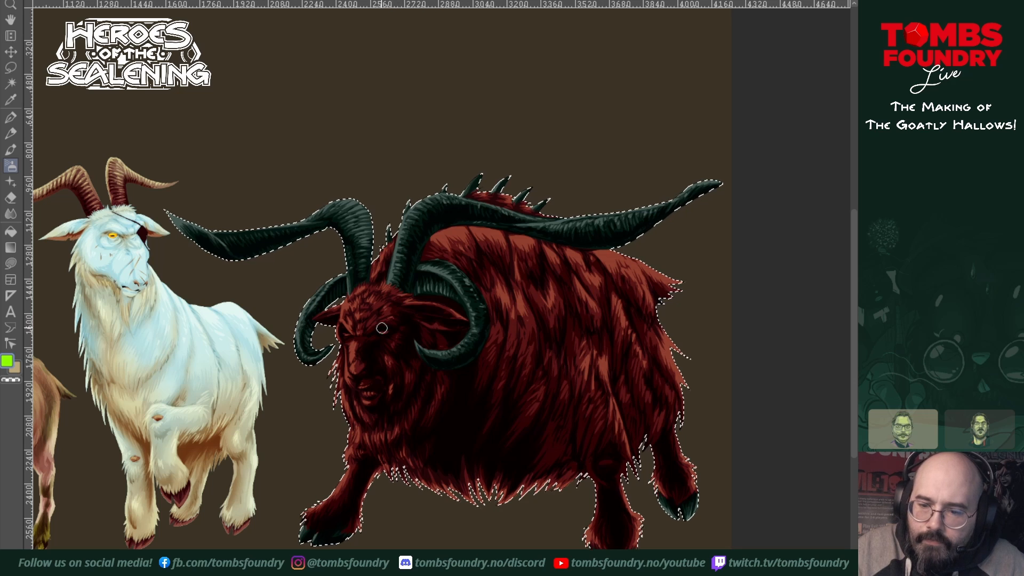
left_click(383, 329)
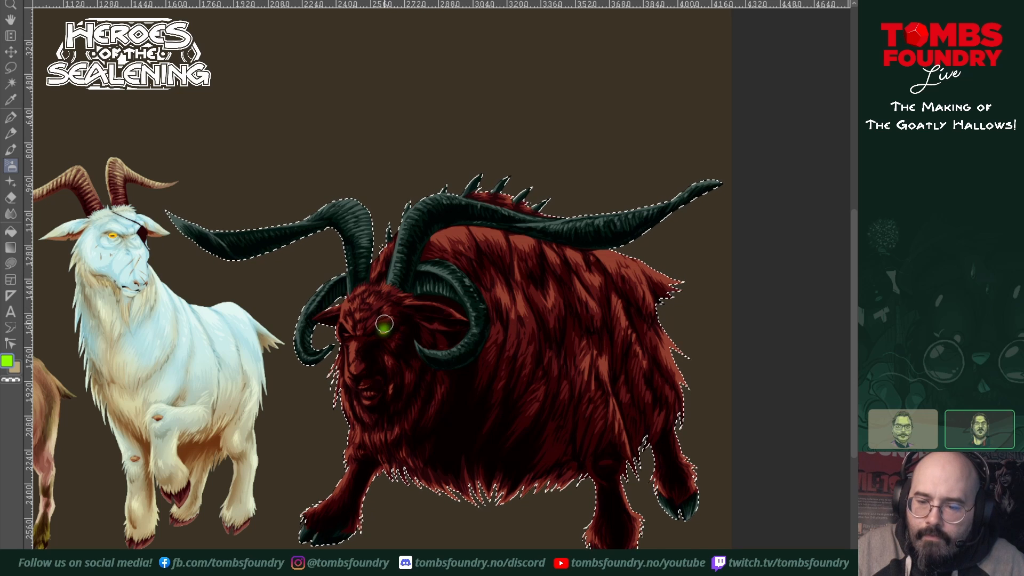
Step: Spread a wider green glow around the same eye with an enlarged airbrush
key("z")
left_click(387, 318)
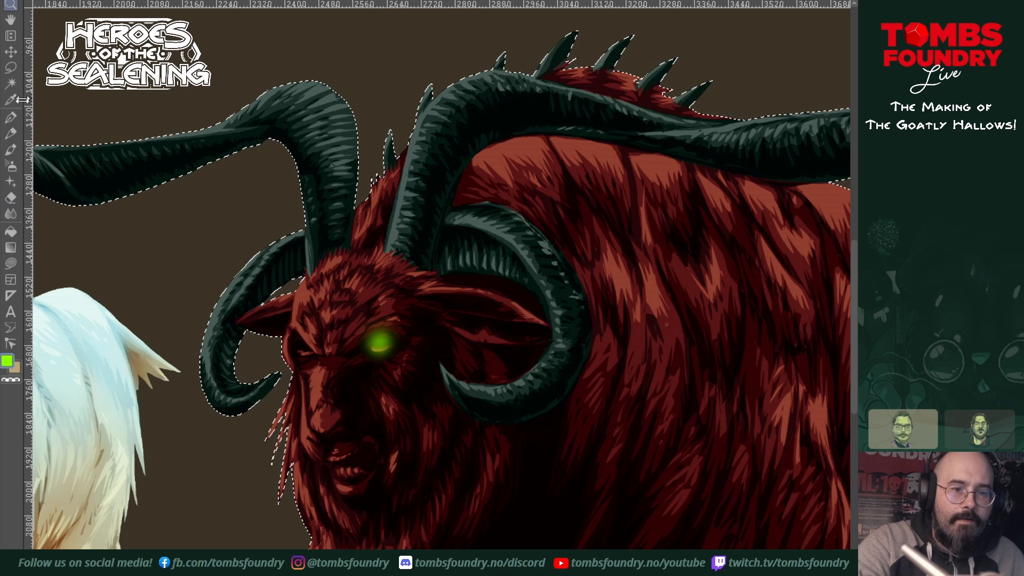
left_click(11, 166)
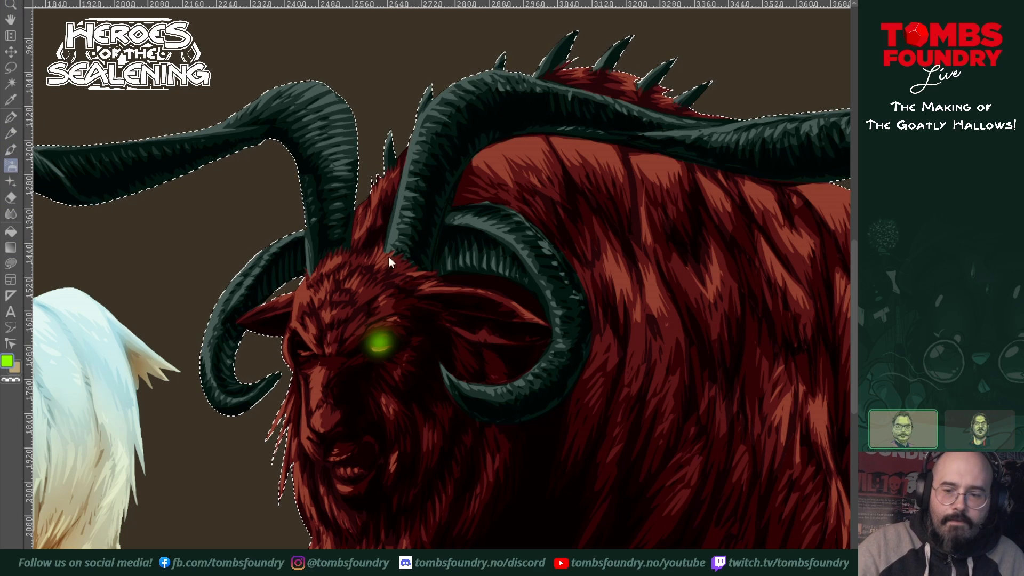
key("]")
key("]")
key("]")
left_click(381, 337)
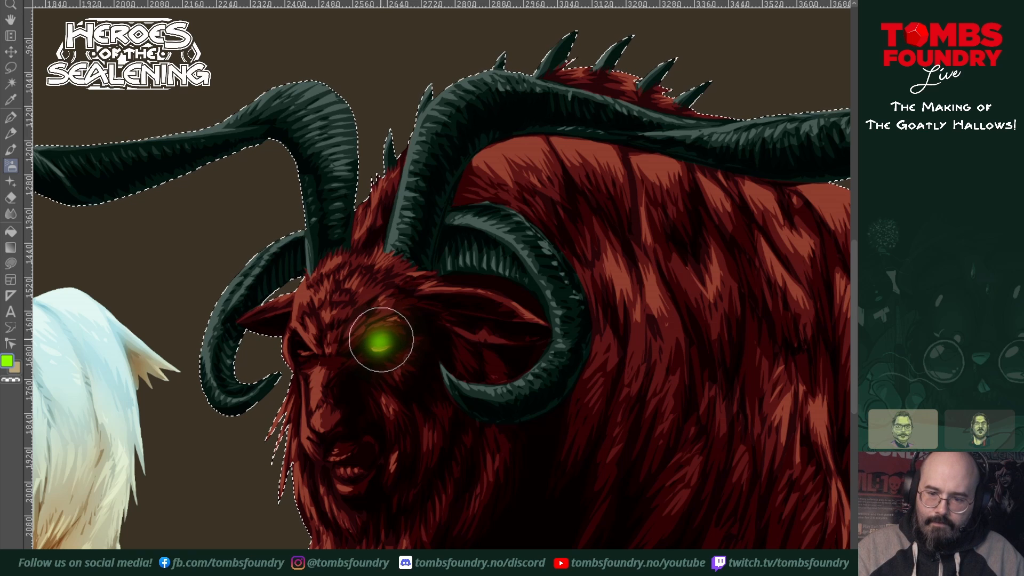
Step: Clear the selection and airbrush a matching soft green glow around the goat's other eye
key("ctrl+shift+a")
left_click(304, 343)
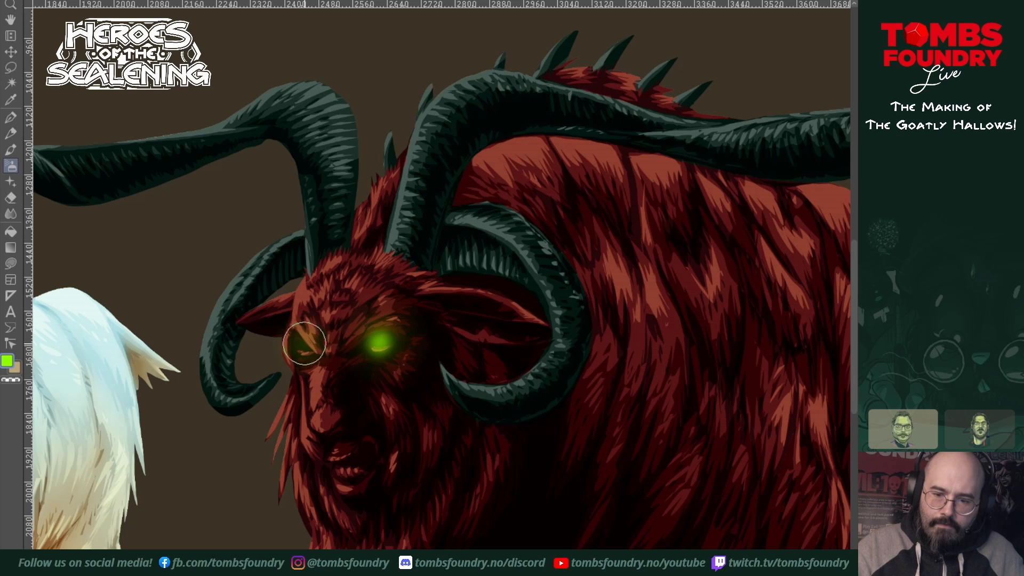
left_click(304, 346)
left_click_drag(304, 346, 304, 335)
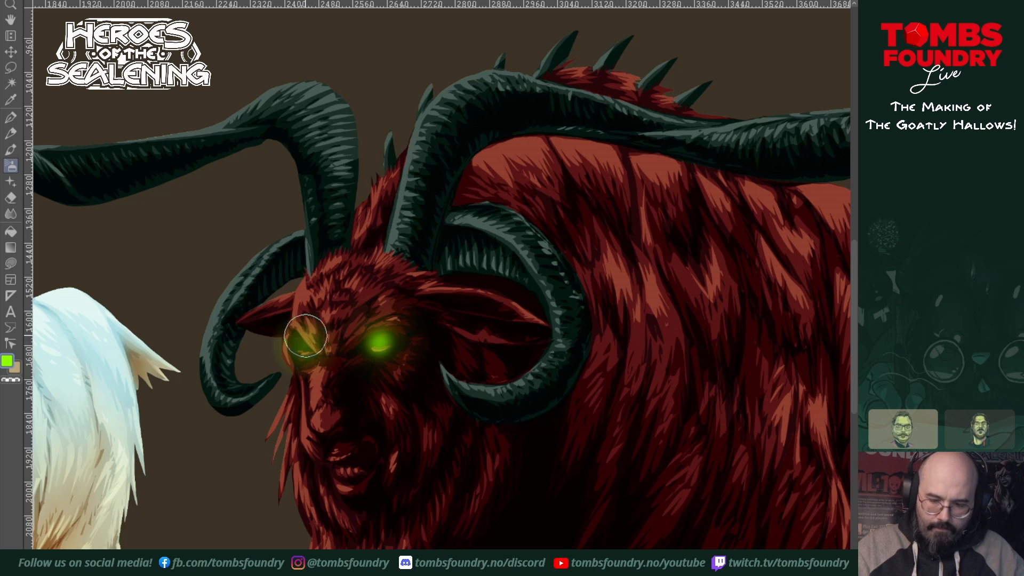
Step: Brighten the green cores of both glowing eyes with a smaller airbrush
key("bracketleft")
key("bracketleft")
key("bracketleft")
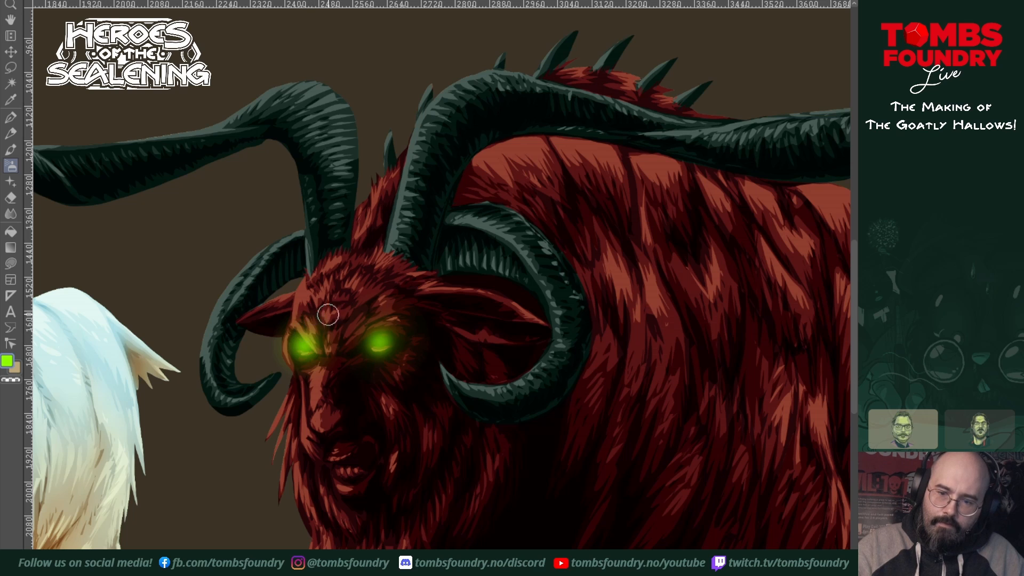
left_click_drag(379, 340, 390, 333)
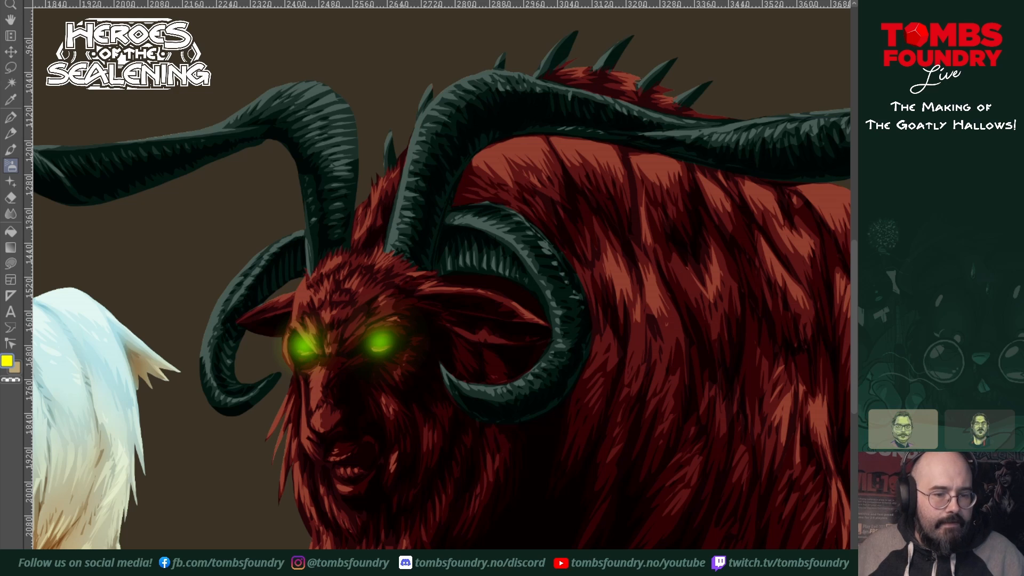
Step: Add small yellow highlights inside both glowing eyes with freehand lasso fills
left_click(11, 263)
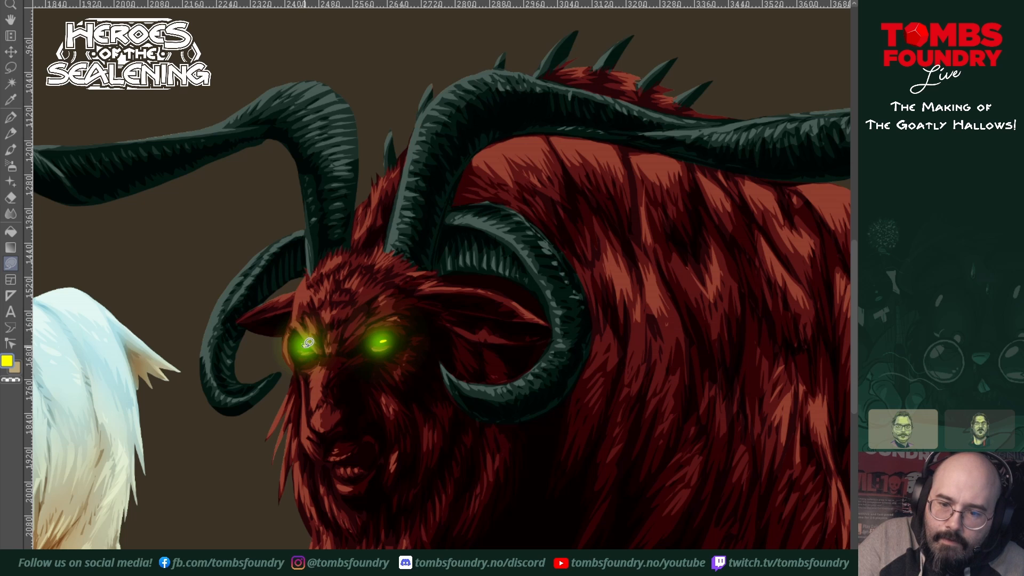
key("alt+space")
left_click(572, 406, "alt")
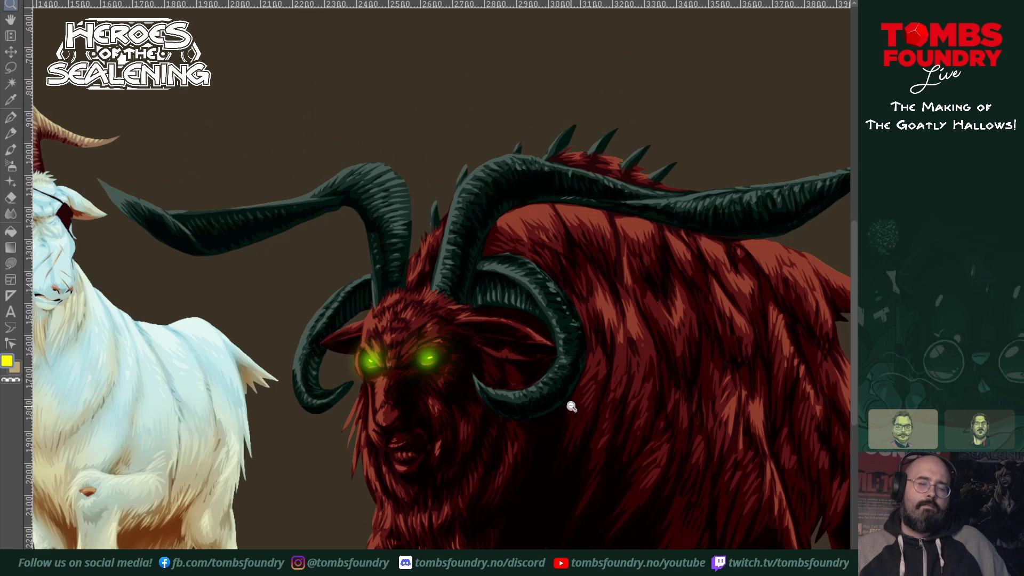
left_click_drag(578, 419, 623, 338)
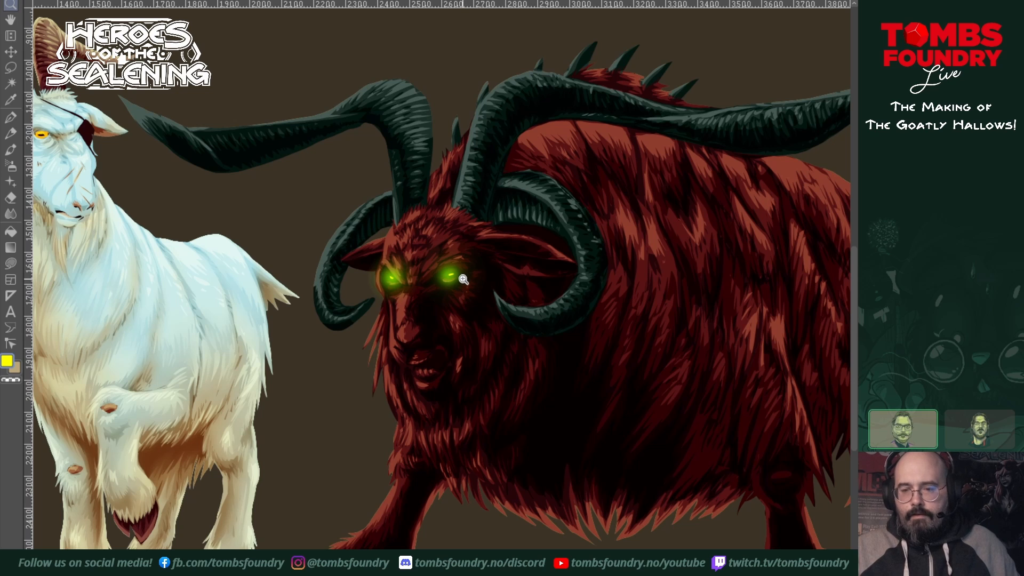
Step: Fill the goat's open mouth above the lower teeth with bright green, tracing the opening as a freehand lasso shape
left_click(479, 291)
left_click(448, 347)
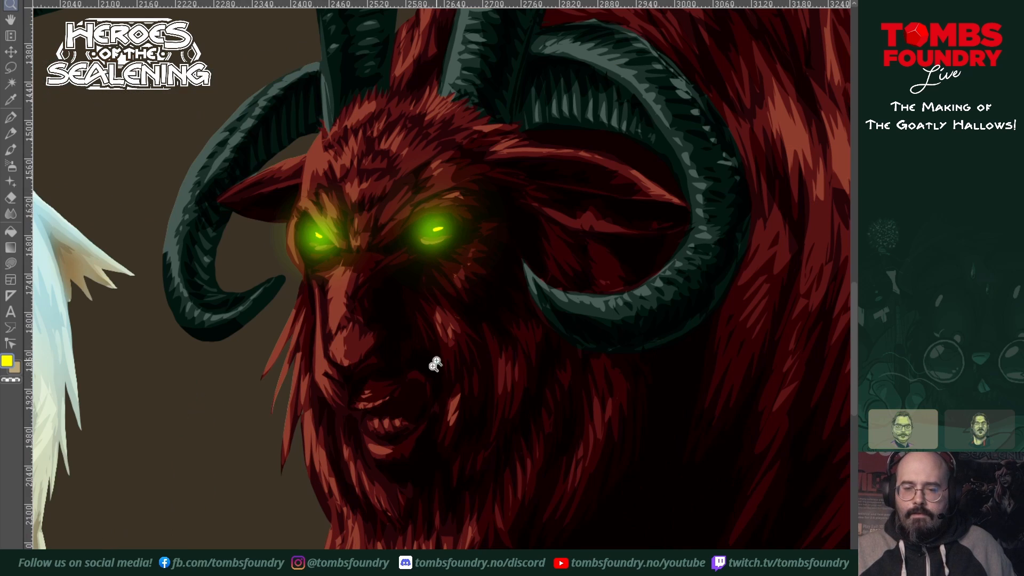
left_click_drag(439, 374, 456, 444)
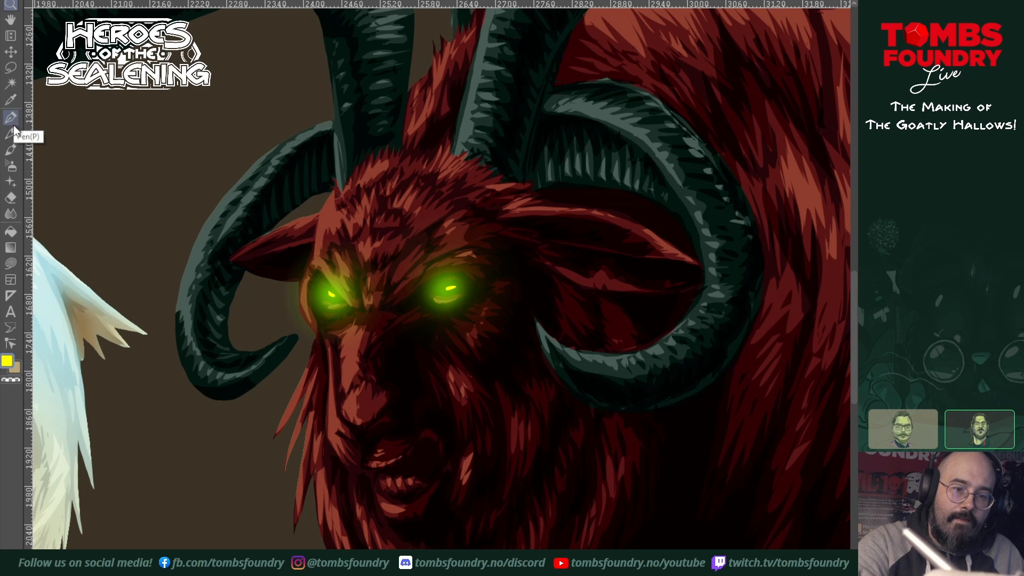
left_click(12, 263)
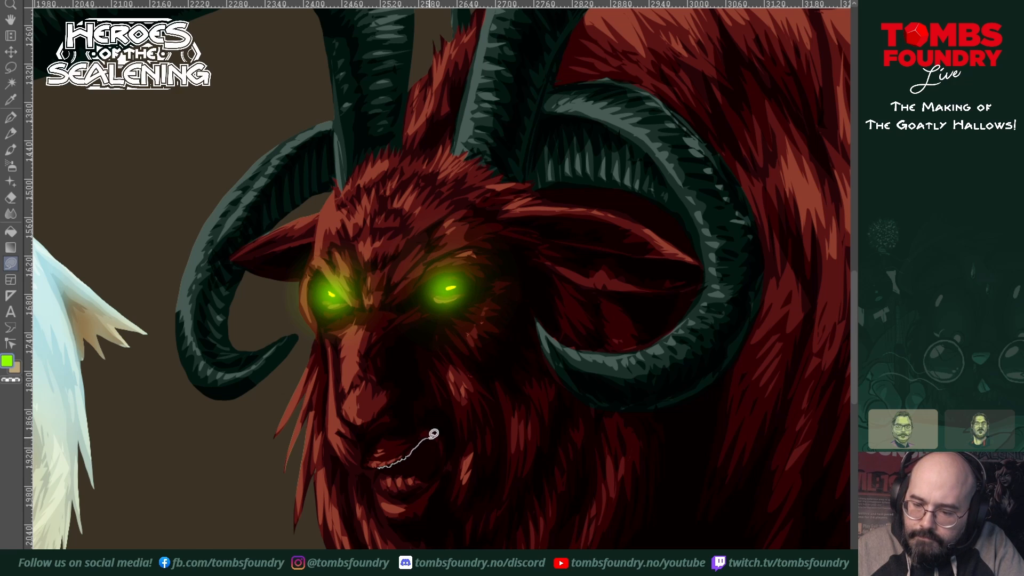
mouse_move(444, 449)
left_mouse_down()
mouse_move(436, 474)
mouse_move(403, 473)
left_mouse_up()
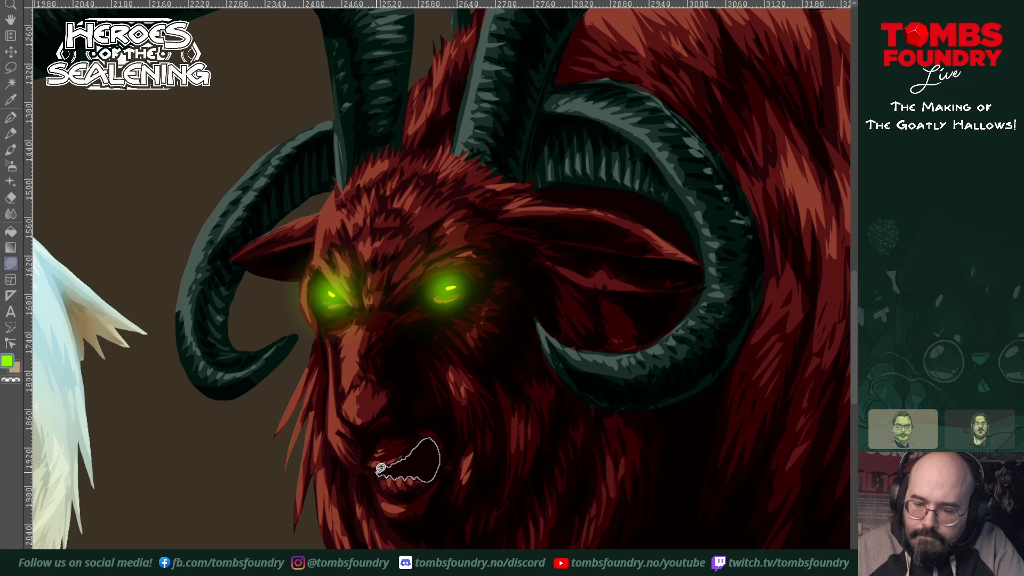
left_click_drag(377, 472, 376, 468)
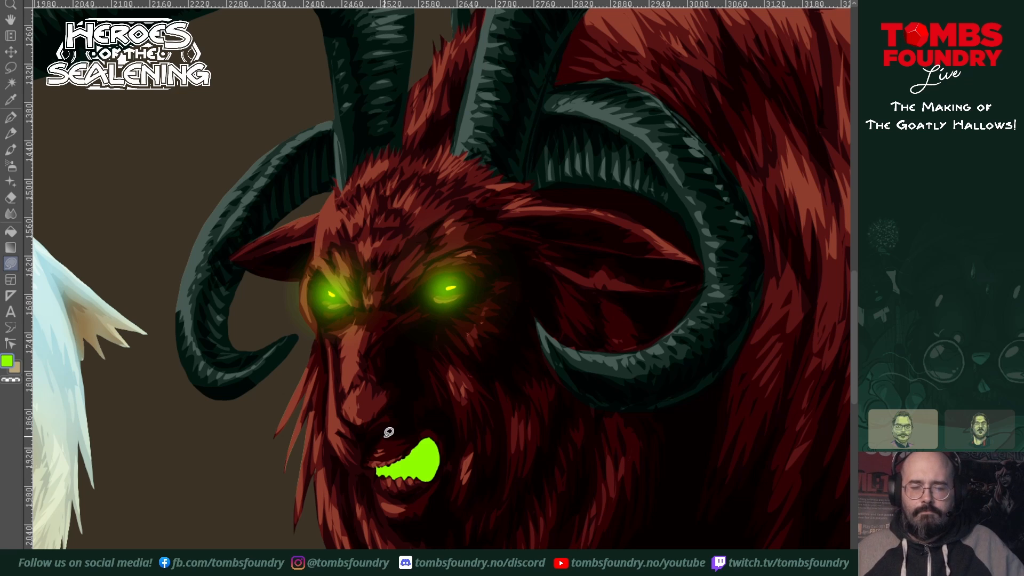
Step: Add yellow highlights inside the goat's mouth with a freehand lasso fill, and airbrush a tight green glow around the mouth
left_click(451, 287, "ctrl")
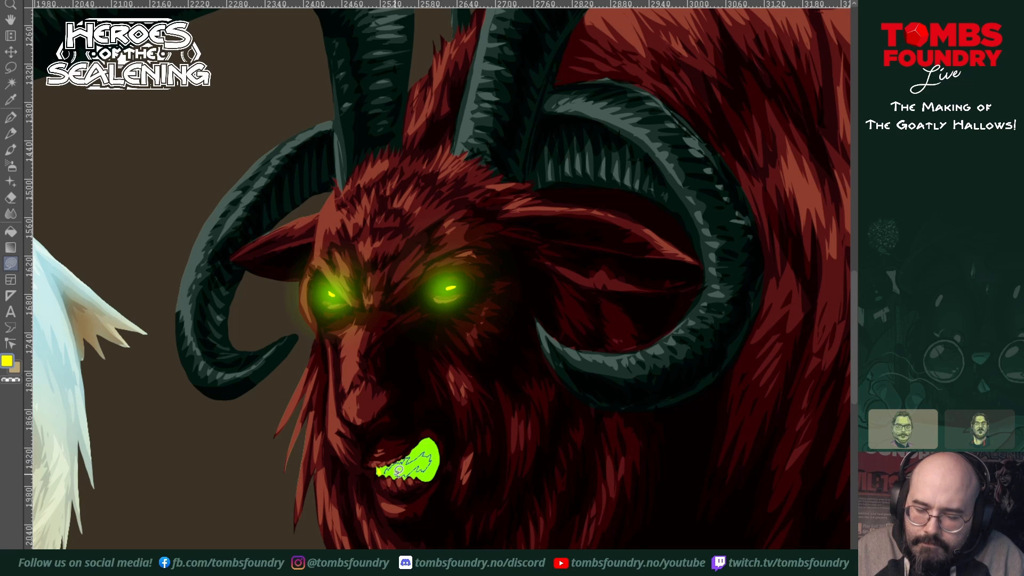
key("shift+BackSpace")
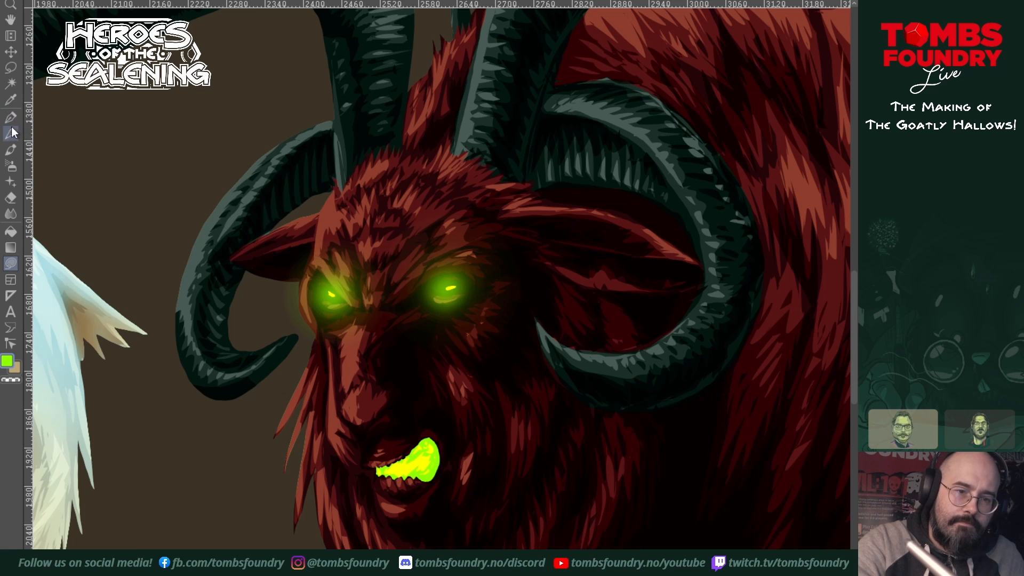
left_click(15, 167)
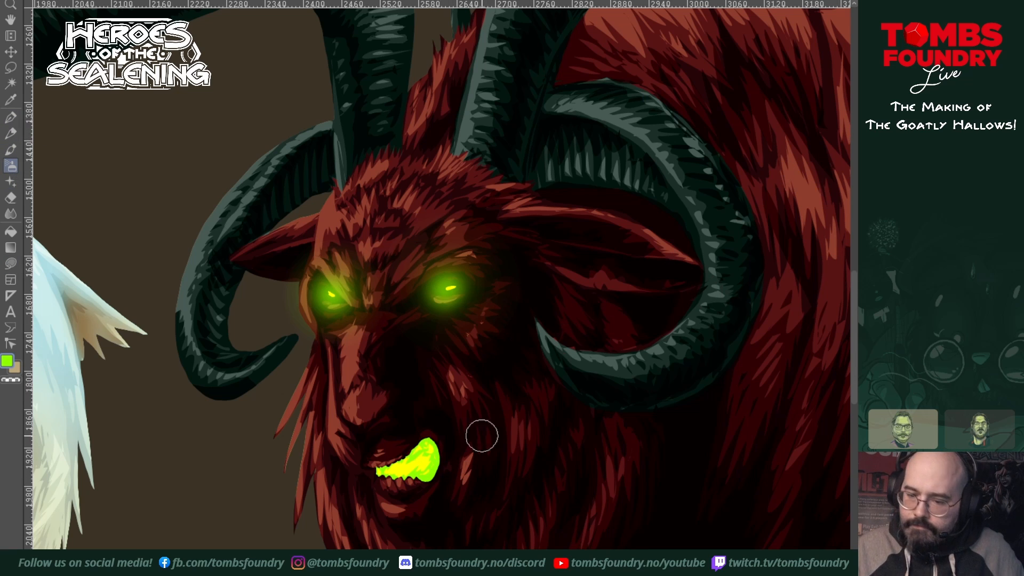
mouse_move(435, 476)
left_mouse_down()
mouse_move(437, 442)
mouse_move(431, 469)
mouse_move(426, 444)
mouse_move(385, 470)
mouse_move(408, 462)
mouse_move(419, 475)
mouse_move(432, 471)
mouse_move(419, 452)
mouse_move(378, 474)
mouse_move(427, 436)
left_mouse_up()
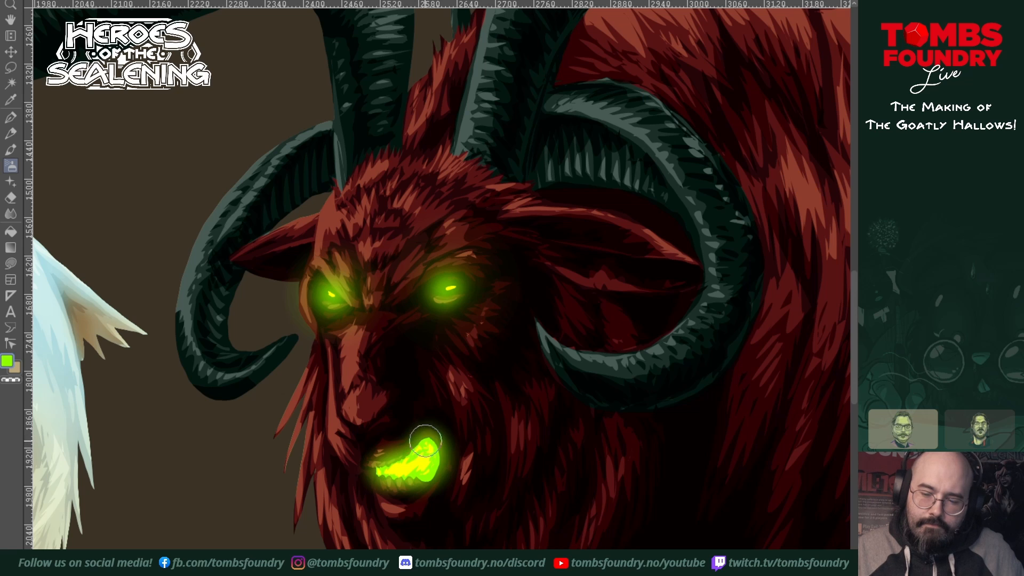
Step: Airbrush a wider, softer green glow over the mouth and both eyes with a larger brush
key("bracketright")
key("bracketright")
key("bracketright")
key("bracketright")
key("bracketright")
key("bracketright")
key("bracketright")
key("bracketright")
key("bracketright")
key("bracketright")
key("bracketright")
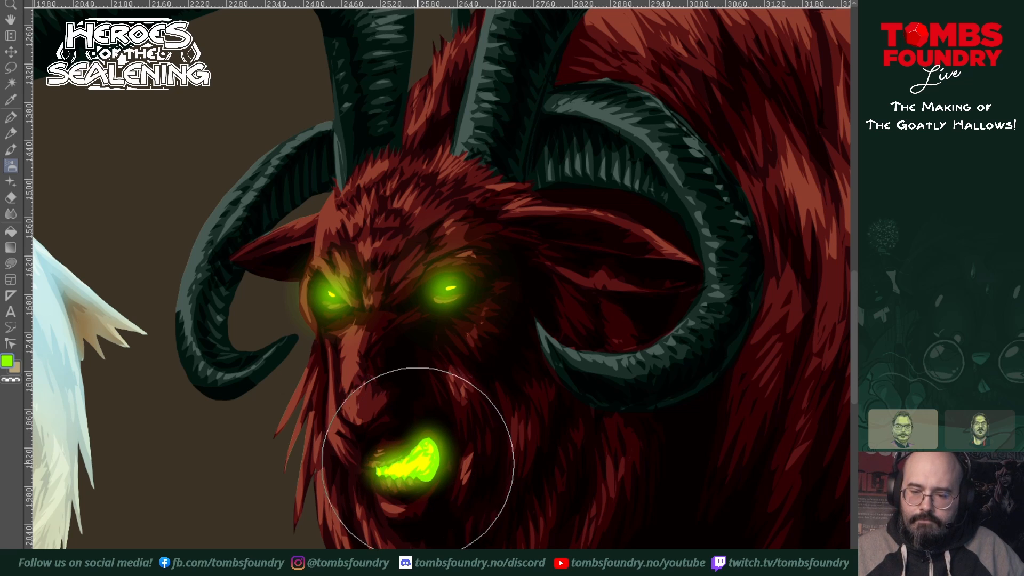
key("bracketleft")
key("bracketleft")
key("bracketleft")
key("bracketleft")
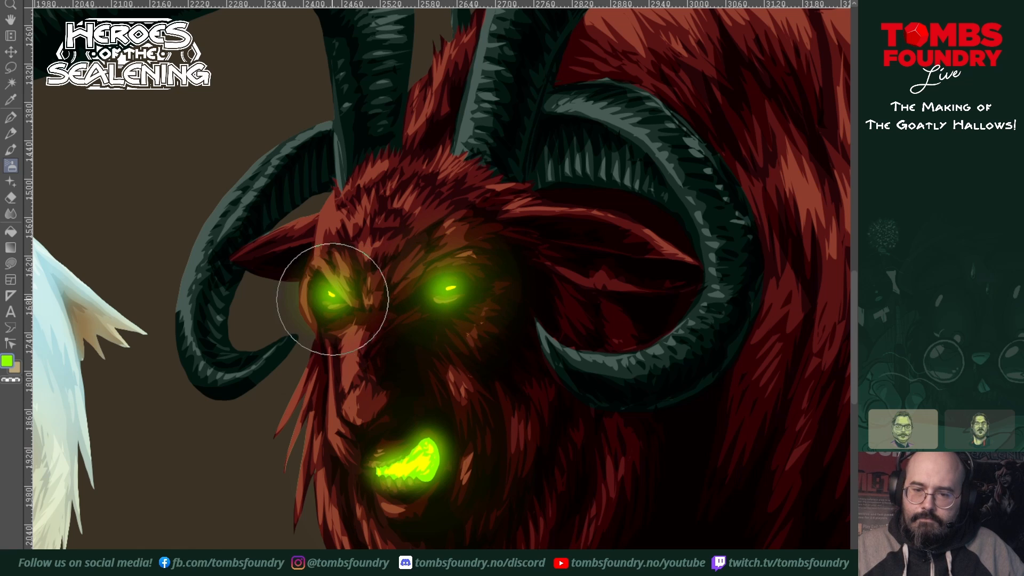
left_click(338, 293)
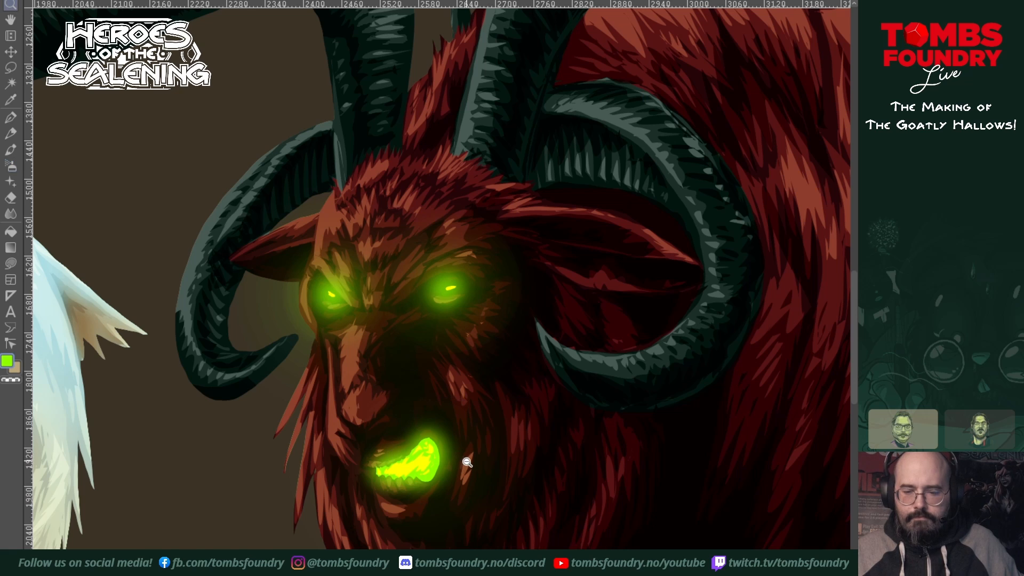
left_click_drag(466, 461, 467, 303)
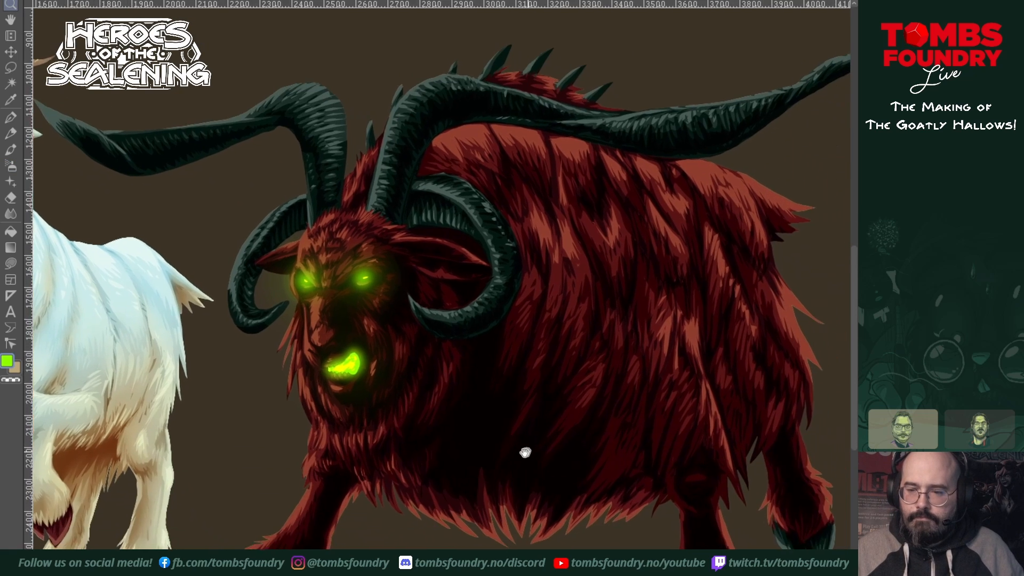
left_click_drag(523, 452, 536, 522)
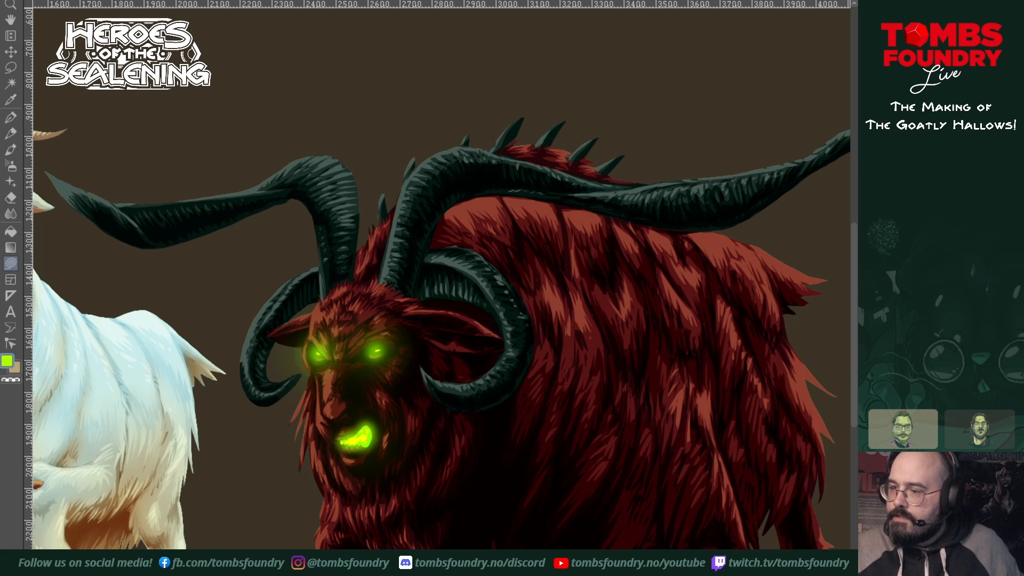
key("ctrl+shift+d")
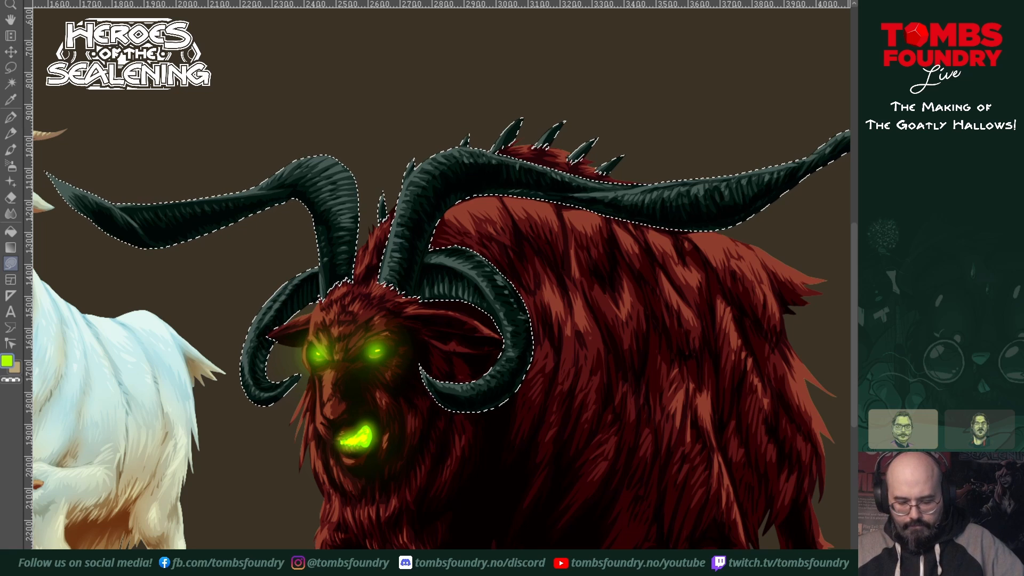
left_click_drag(731, 365, 665, 348)
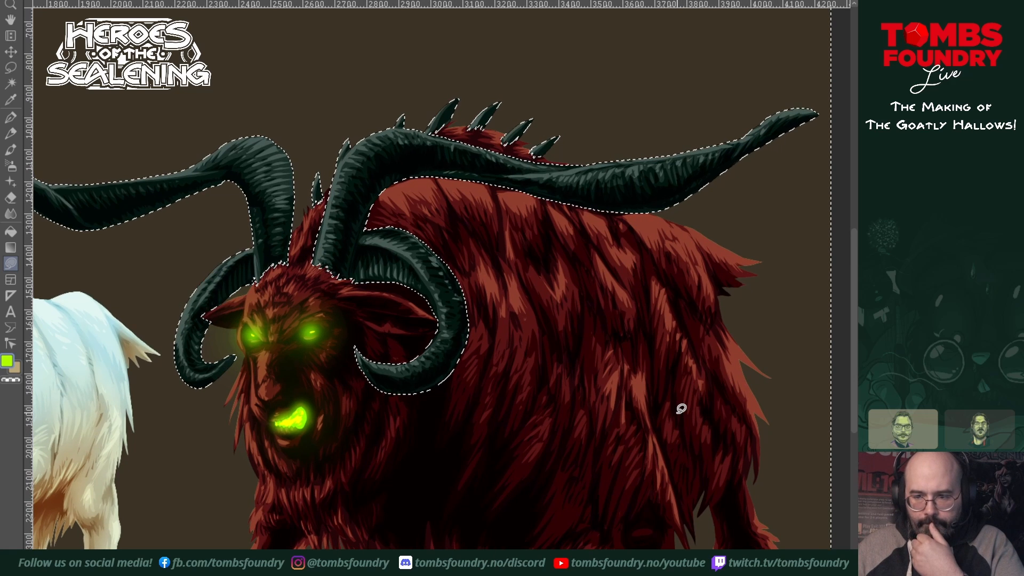
key("ctrl+shift+a")
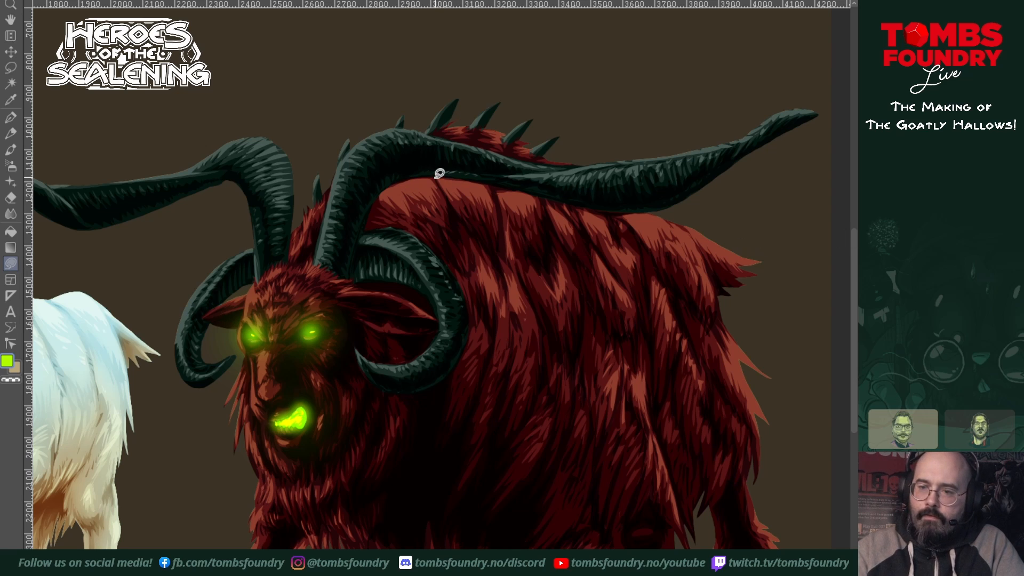
Step: Fill a large ragged lime-green shape over the goat's upper back and long horn, streaming up behind it, as a freehand lasso shape
mouse_move(436, 178)
left_mouse_down()
mouse_move(483, 241)
mouse_move(531, 343)
mouse_move(530, 296)
mouse_move(551, 288)
mouse_move(541, 255)
mouse_move(549, 241)
mouse_move(576, 242)
left_mouse_up()
mouse_move(579, 217)
left_mouse_down()
mouse_move(612, 205)
mouse_move(612, 156)
mouse_move(627, 129)
mouse_move(695, 116)
mouse_move(683, 97)
mouse_move(737, 83)
mouse_move(767, 57)
mouse_move(666, 58)
mouse_move(596, 96)
mouse_move(549, 98)
mouse_move(572, 79)
mouse_move(614, 73)
mouse_move(665, 48)
mouse_move(605, 37)
mouse_move(415, 134)
mouse_move(410, 152)
mouse_move(442, 171)
left_mouse_up()
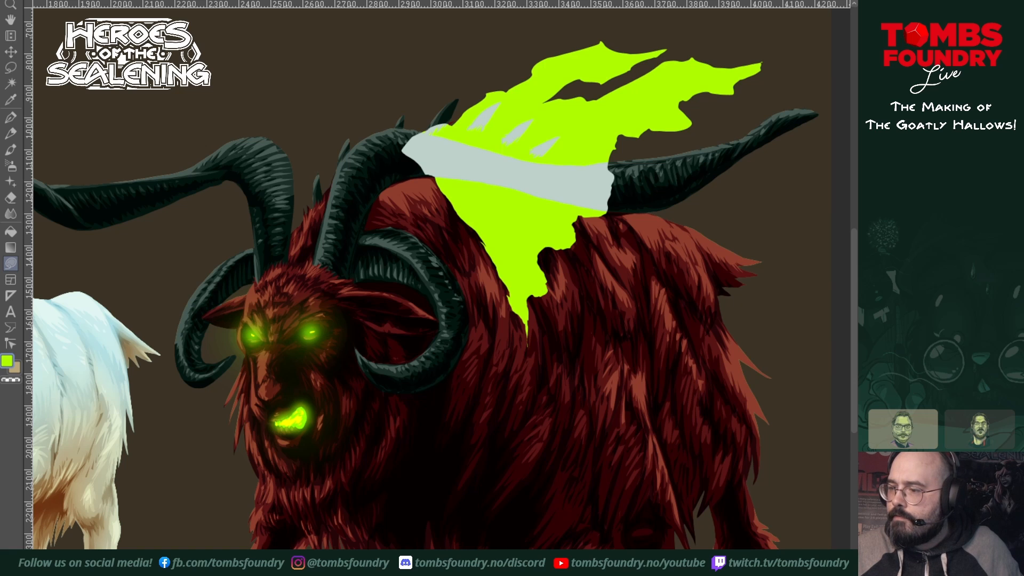
left_click_drag(740, 285, 663, 354)
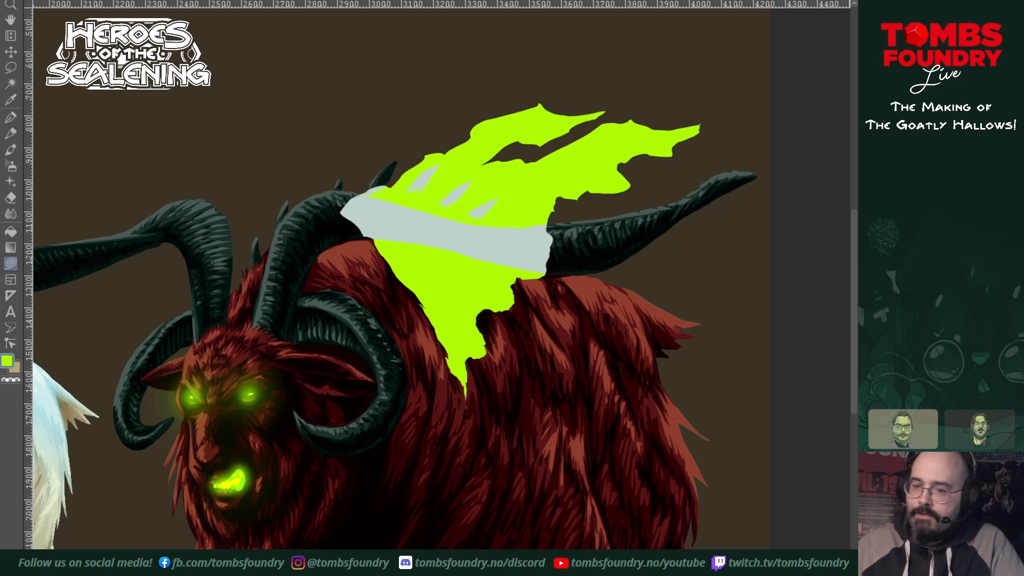
Step: Cut narrow jagged gaps out of the lime-green shape with freehand lasso fills in transparent colour
left_click(17, 379)
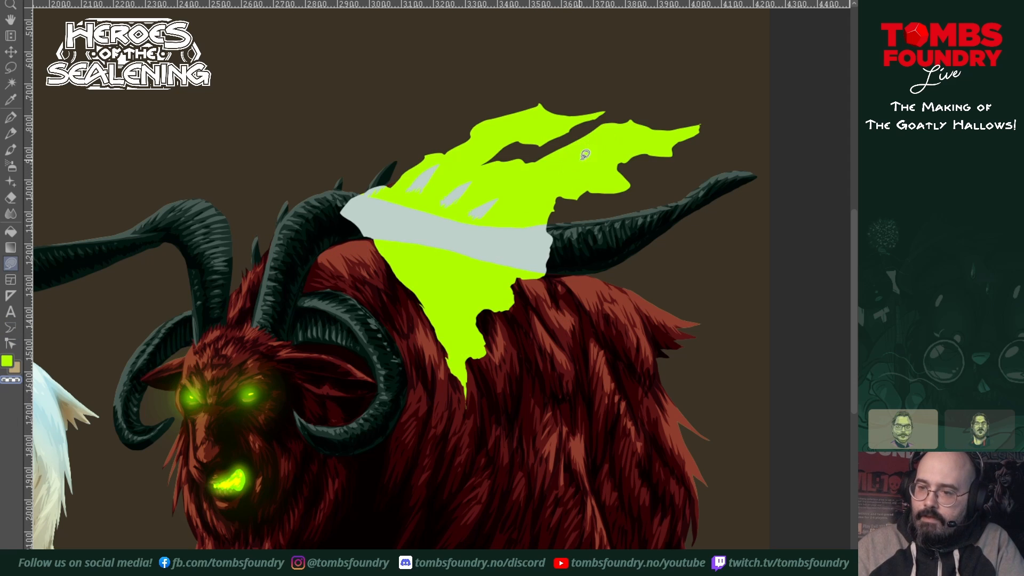
left_click_drag(518, 187, 534, 191)
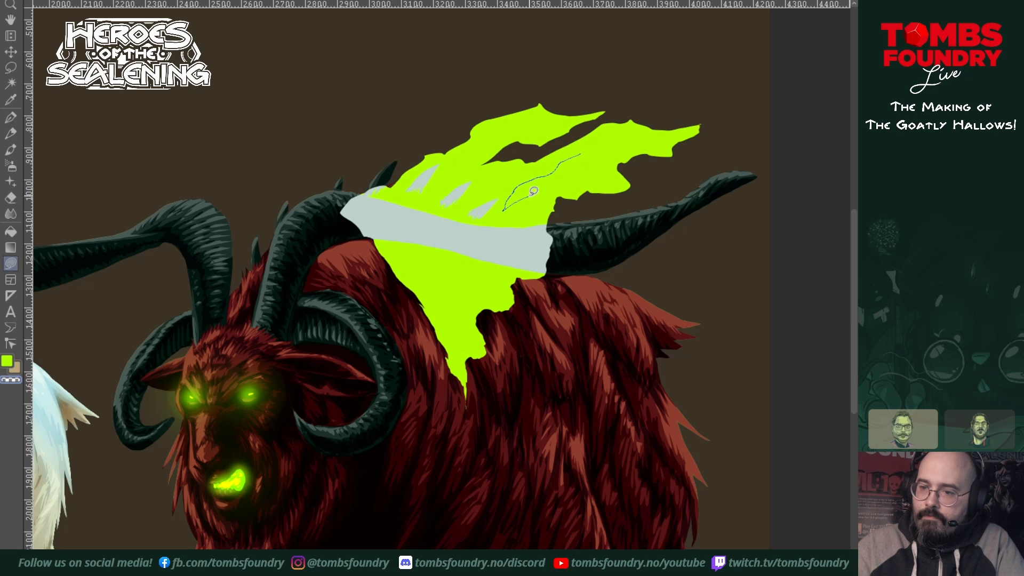
left_click_drag(572, 157, 628, 132)
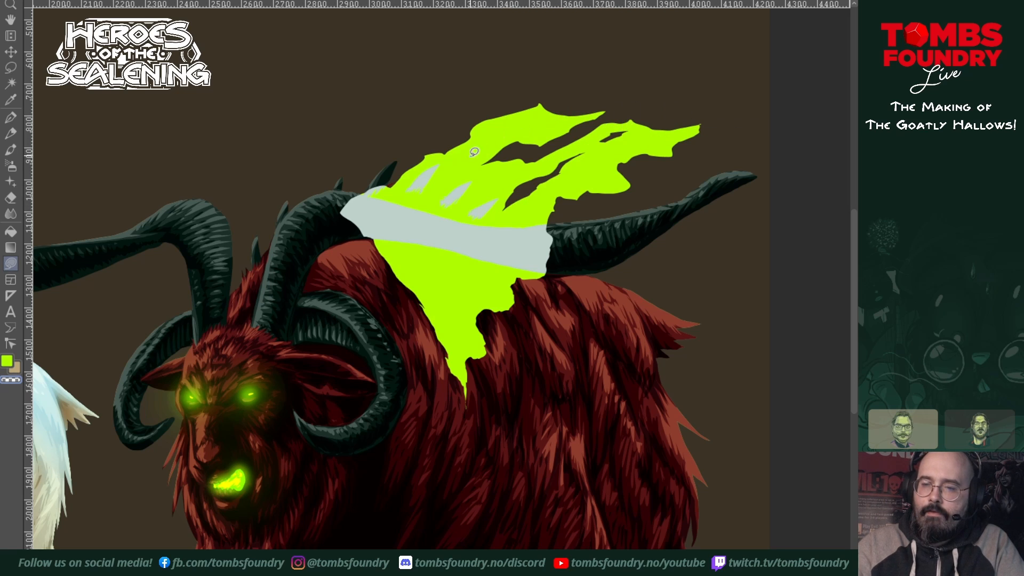
left_click_drag(469, 153, 469, 153)
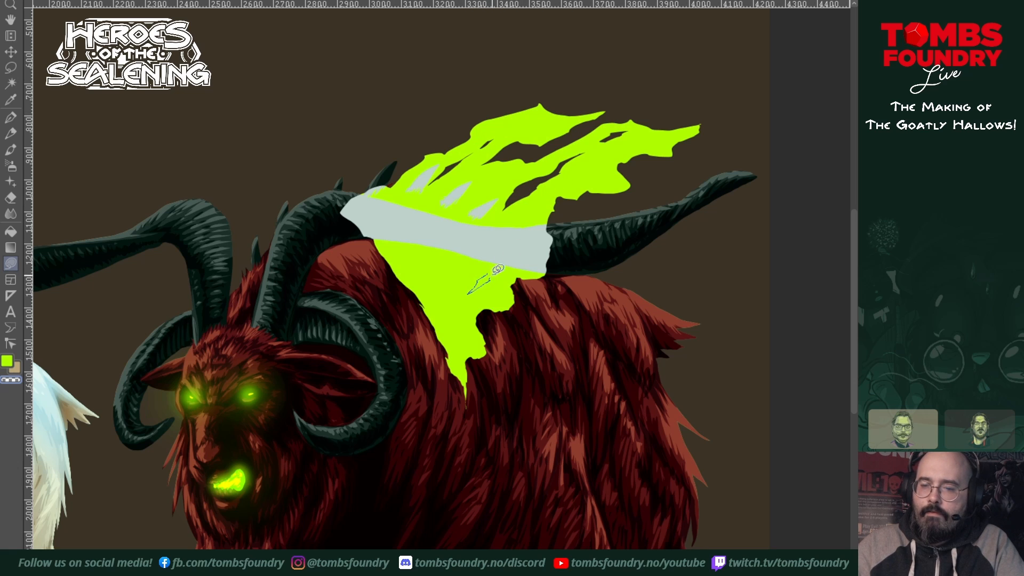
left_click_drag(498, 269, 501, 267)
mouse_move(740, 451)
left_mouse_down()
mouse_move(722, 415)
mouse_move(746, 417)
left_mouse_up()
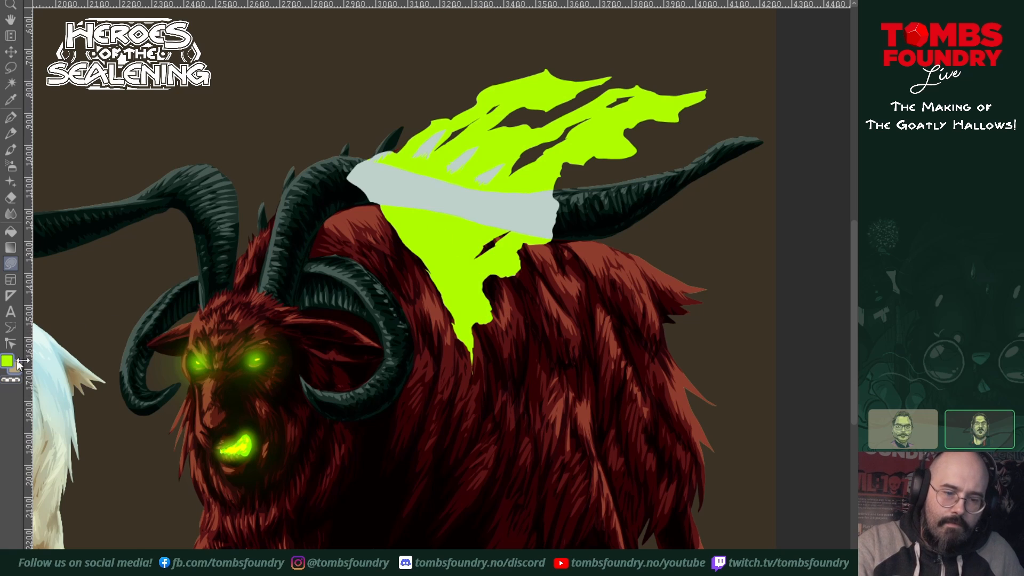
Step: Try a second ragged lime-green lasso shape over the goat's hindquarters, tapering down the flank and streaming up past the long horn
left_click_drag(443, 283, 523, 386)
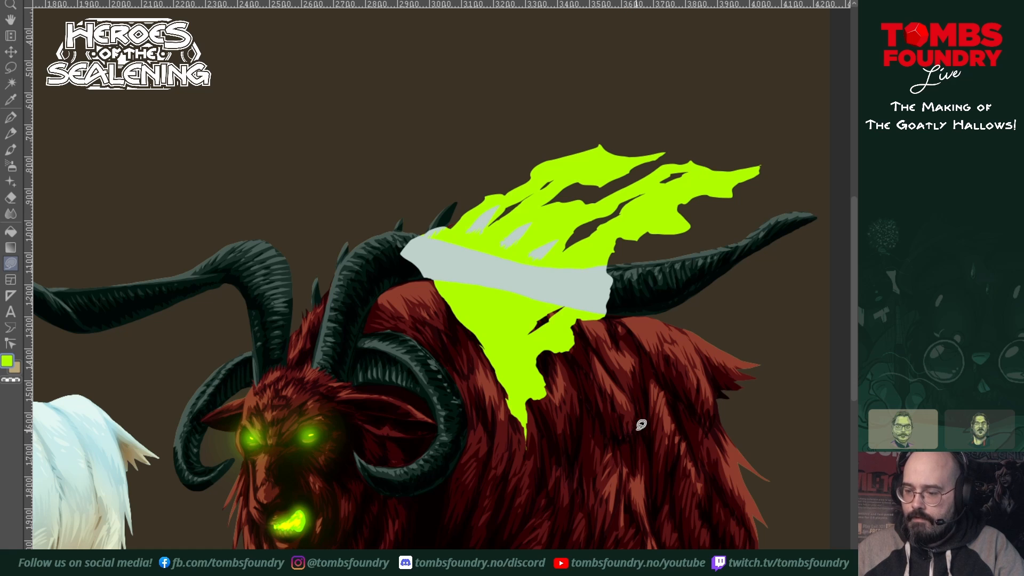
left_click_drag(651, 475, 590, 384)
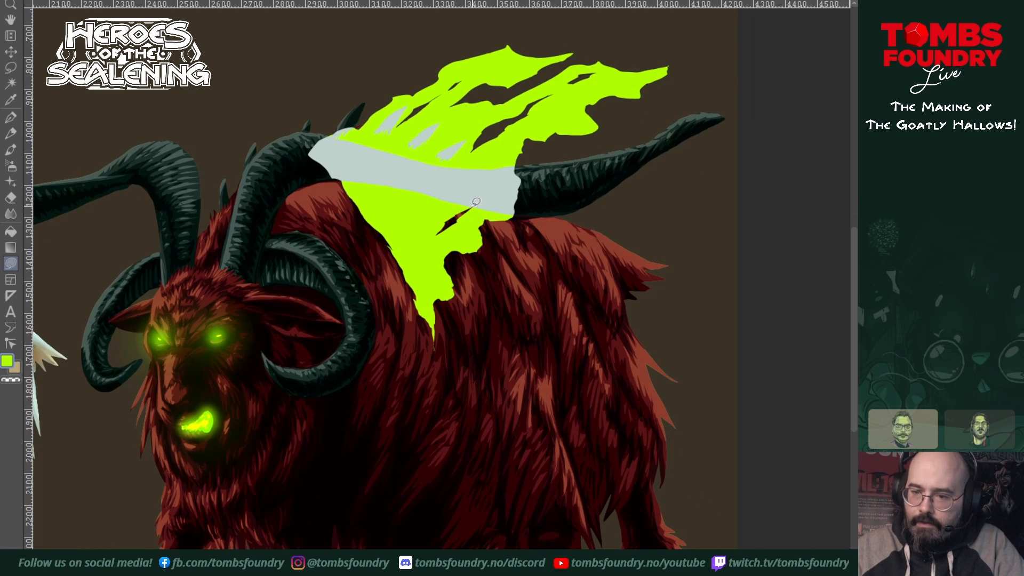
mouse_move(488, 222)
left_mouse_down()
mouse_move(538, 296)
mouse_move(580, 485)
mouse_move(590, 409)
mouse_move(615, 388)
mouse_move(599, 334)
mouse_move(653, 304)
mouse_move(639, 283)
mouse_move(637, 266)
mouse_move(654, 254)
mouse_move(643, 223)
mouse_move(678, 224)
mouse_move(679, 187)
mouse_move(711, 154)
mouse_move(688, 144)
mouse_move(646, 173)
mouse_move(613, 173)
mouse_move(587, 195)
mouse_move(564, 197)
mouse_move(576, 171)
mouse_move(642, 126)
mouse_move(549, 160)
mouse_move(493, 162)
left_mouse_up()
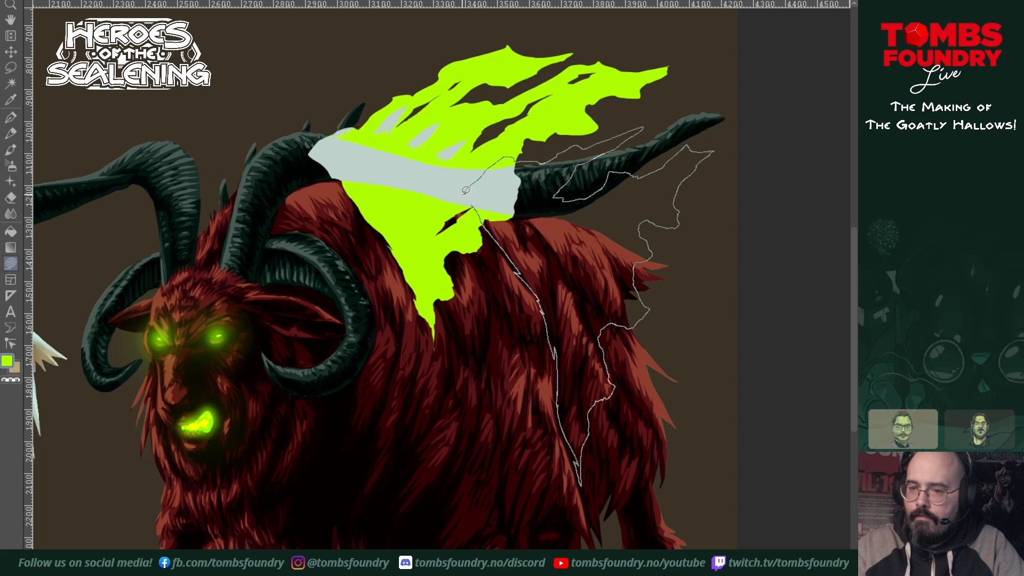
left_click_drag(478, 199, 479, 199)
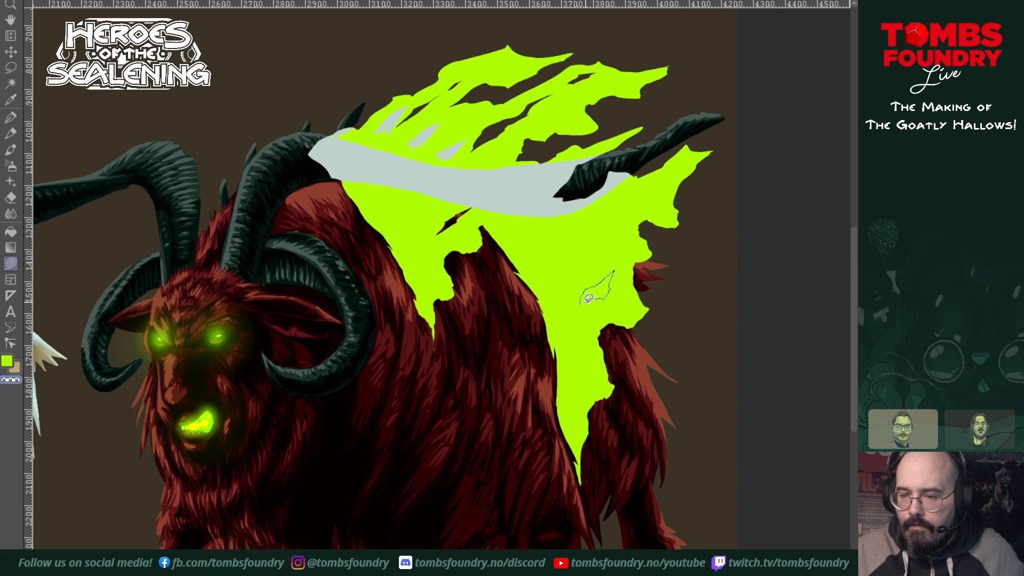
Step: Try cutting small jagged gaps along the rear edge of the second lime-green shape with transparent lasso fills
left_click_drag(583, 304, 582, 306)
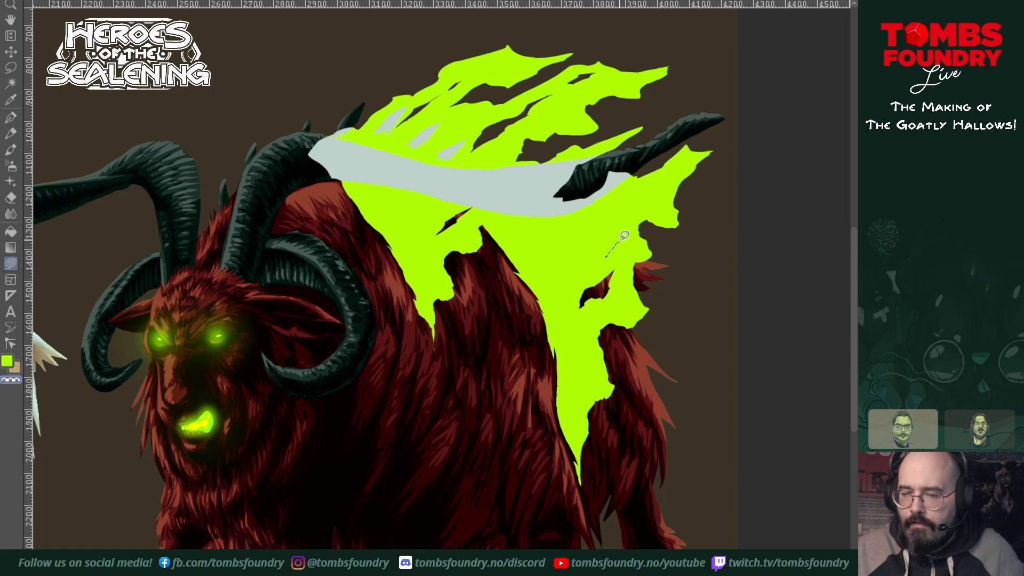
left_click_drag(612, 254, 604, 262)
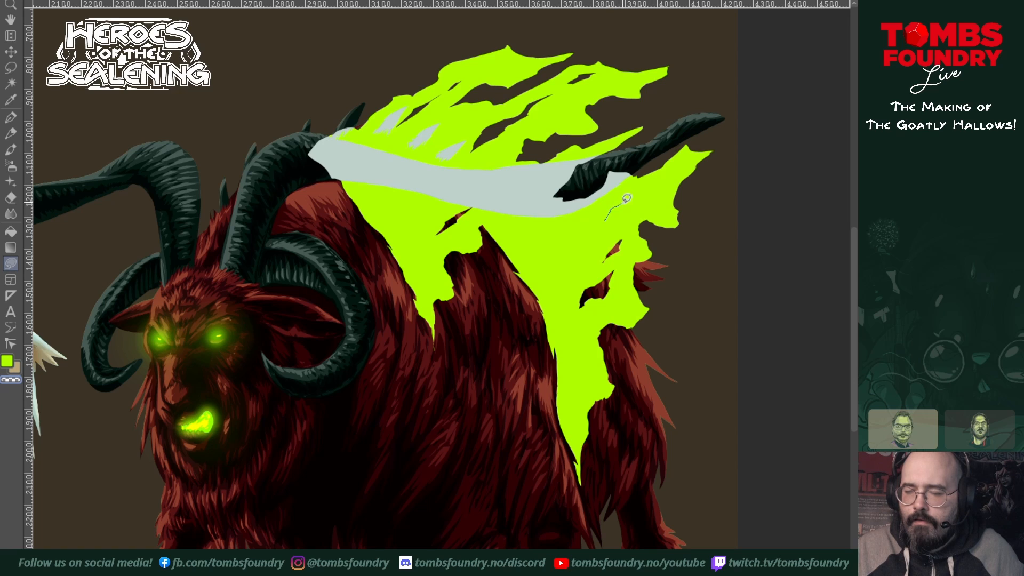
mouse_move(626, 198)
left_mouse_down()
mouse_move(681, 168)
mouse_move(657, 183)
left_mouse_up()
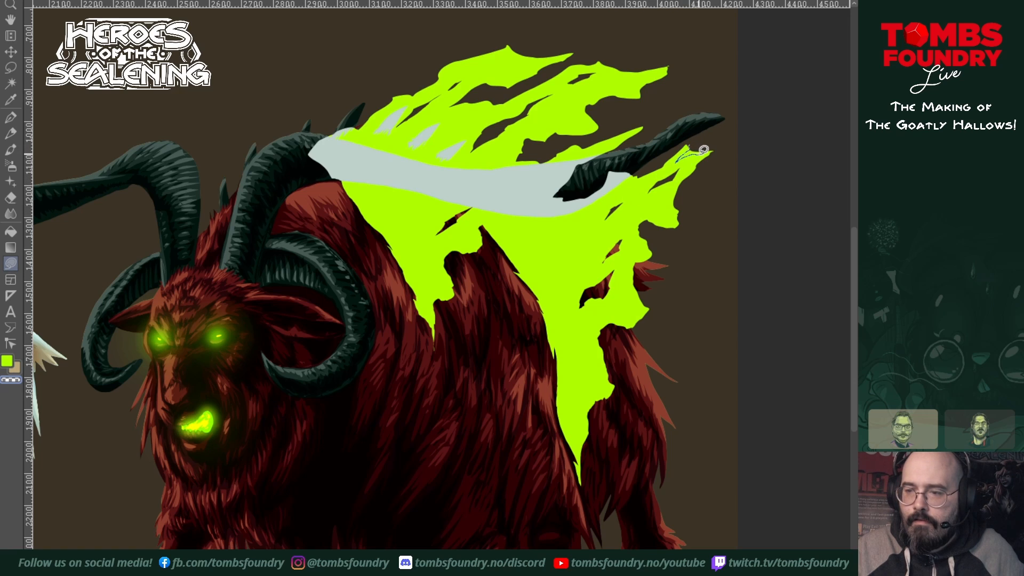
left_click_drag(713, 138, 711, 133)
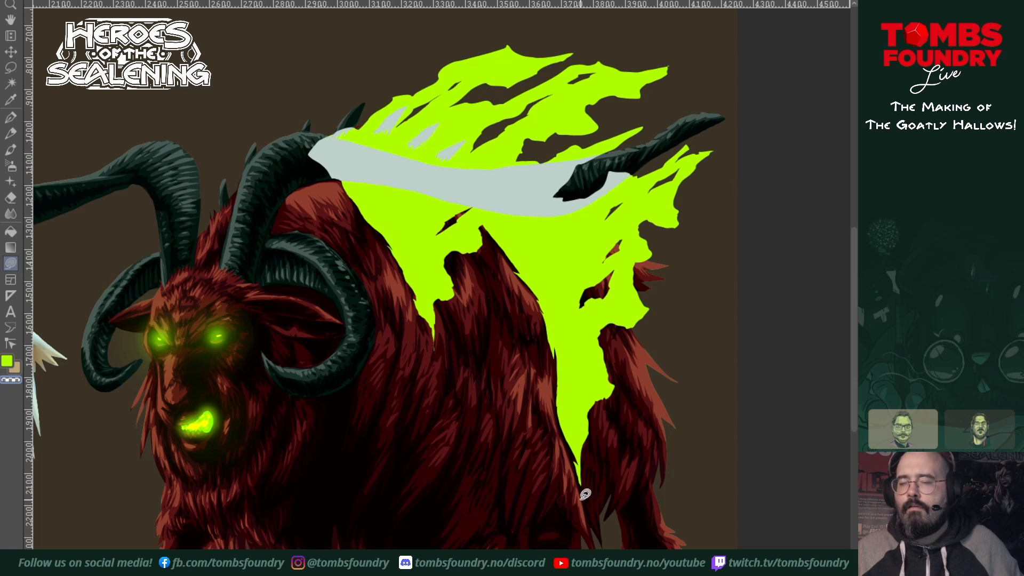
Step: Undo the second lime-green shape and its cut-outs, keeping the first one on the upper back
mouse_move(673, 429)
left_mouse_down()
mouse_move(686, 402)
mouse_move(656, 409)
mouse_move(609, 457)
left_mouse_up()
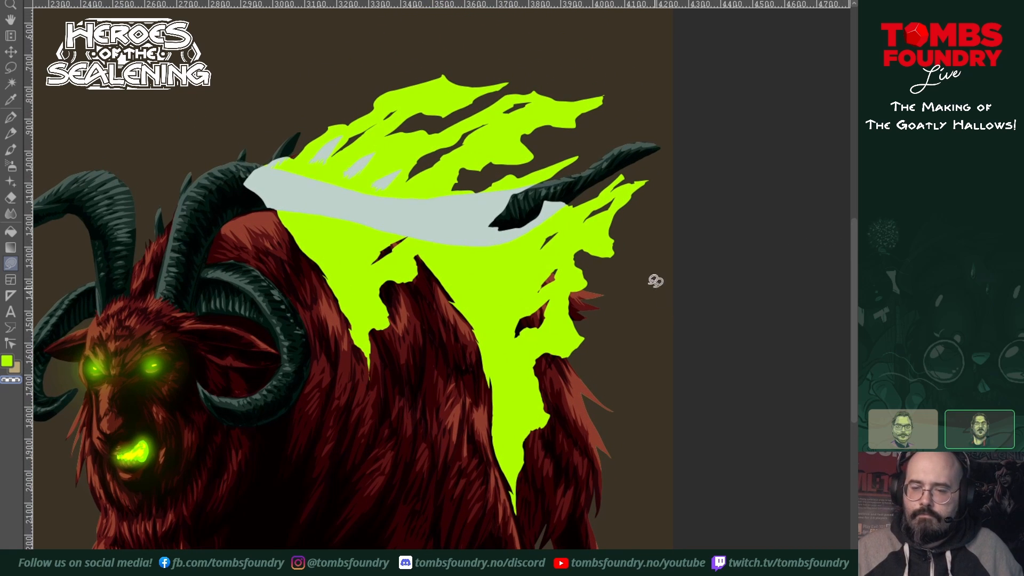
left_click_drag(565, 343, 597, 351)
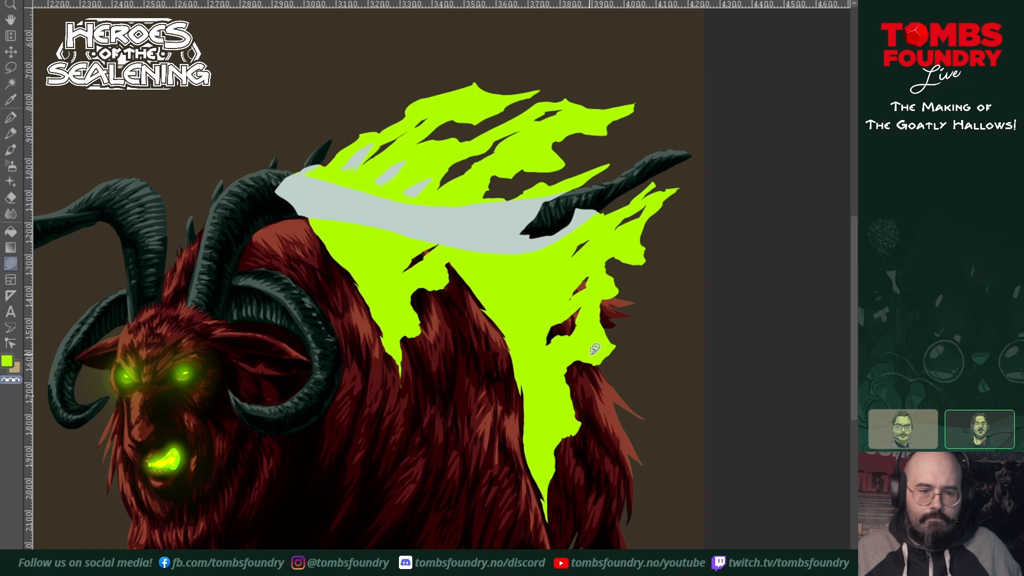
left_click_drag(660, 384, 612, 391)
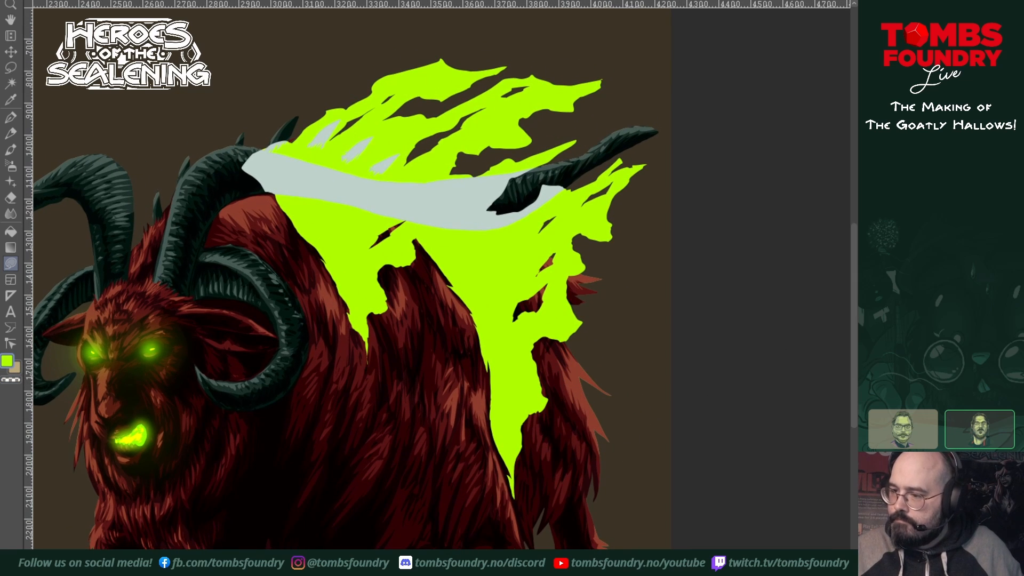
key("ctrl+z")
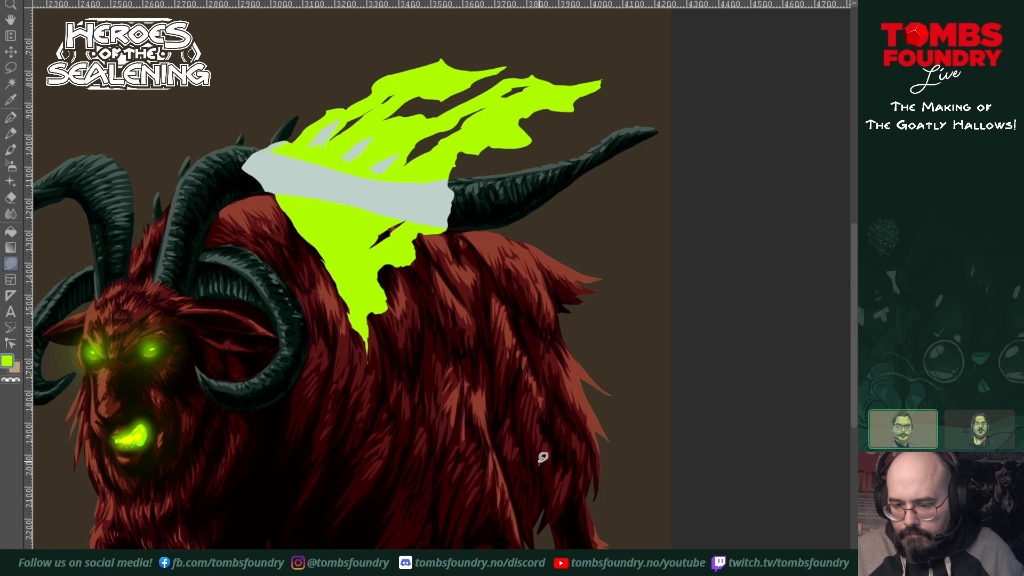
Step: Fill a new lime-green shape with sharp, spiky edges over the hindquarters, running from the lower flank up to the long horn's tip
mouse_move(543, 458)
left_mouse_down()
mouse_move(524, 346)
mouse_move(463, 231)
left_mouse_up()
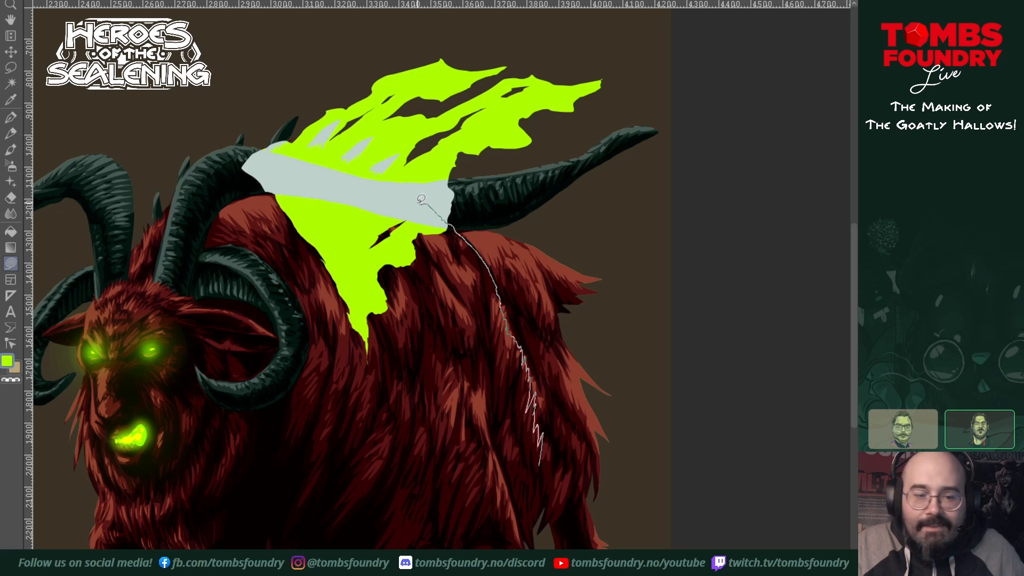
mouse_move(434, 184)
left_mouse_down()
mouse_move(589, 136)
mouse_move(618, 141)
mouse_move(675, 113)
mouse_move(596, 192)
mouse_move(618, 192)
mouse_move(574, 273)
mouse_move(628, 219)
mouse_move(606, 288)
mouse_move(583, 314)
mouse_move(570, 356)
mouse_move(589, 332)
mouse_move(543, 459)
left_mouse_up()
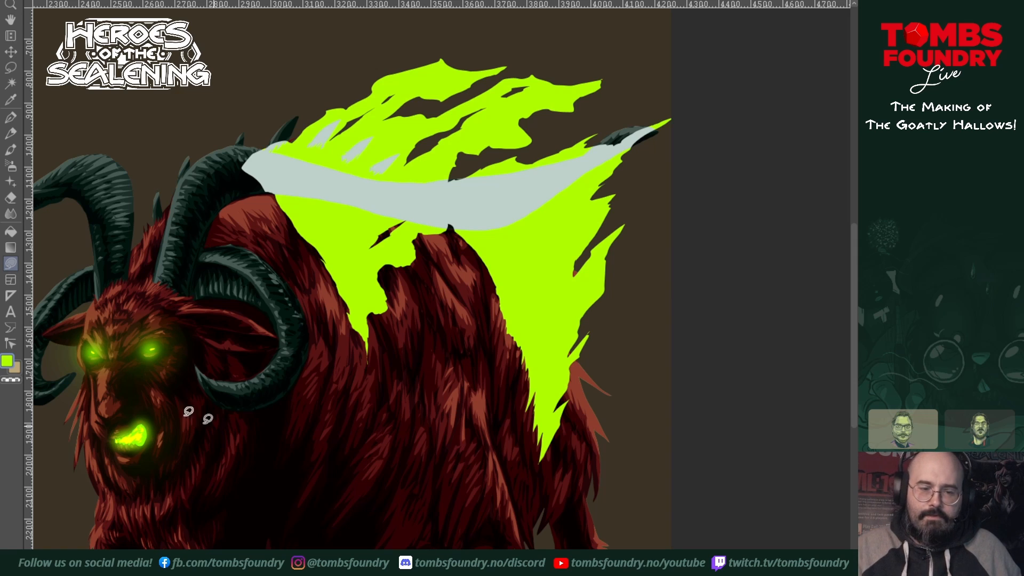
mouse_move(676, 107)
left_mouse_down()
mouse_move(654, 144)
mouse_move(673, 110)
left_mouse_up()
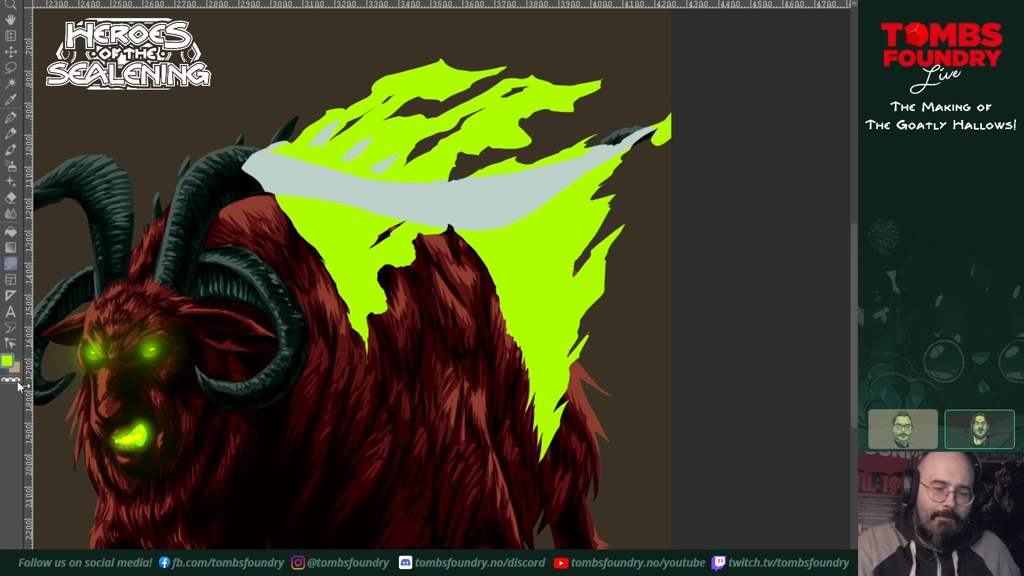
key("ctrl+z")
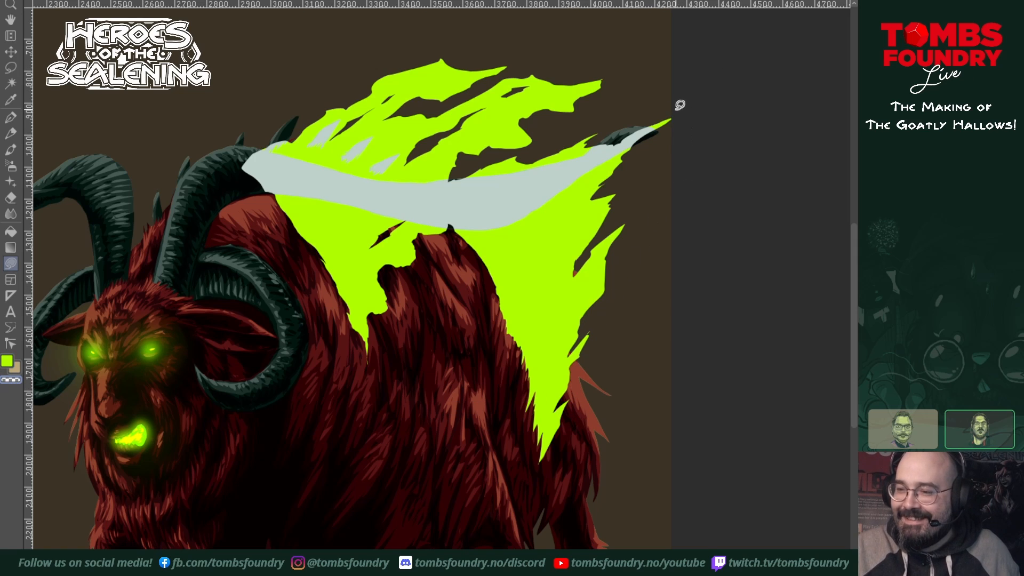
Step: Trim the tip of the spiky lime-green shape and cut jagged slits through its rear part with transparent lasso fills
mouse_move(676, 107)
left_mouse_down()
mouse_move(656, 141)
mouse_move(674, 113)
left_mouse_up()
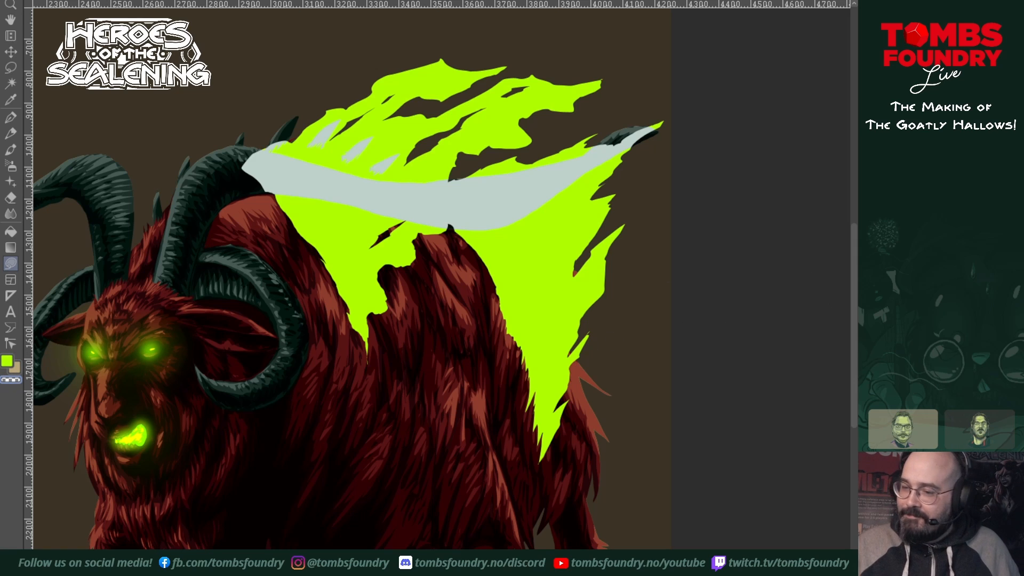
mouse_move(564, 282)
left_mouse_down()
mouse_move(550, 329)
mouse_move(566, 277)
left_mouse_up()
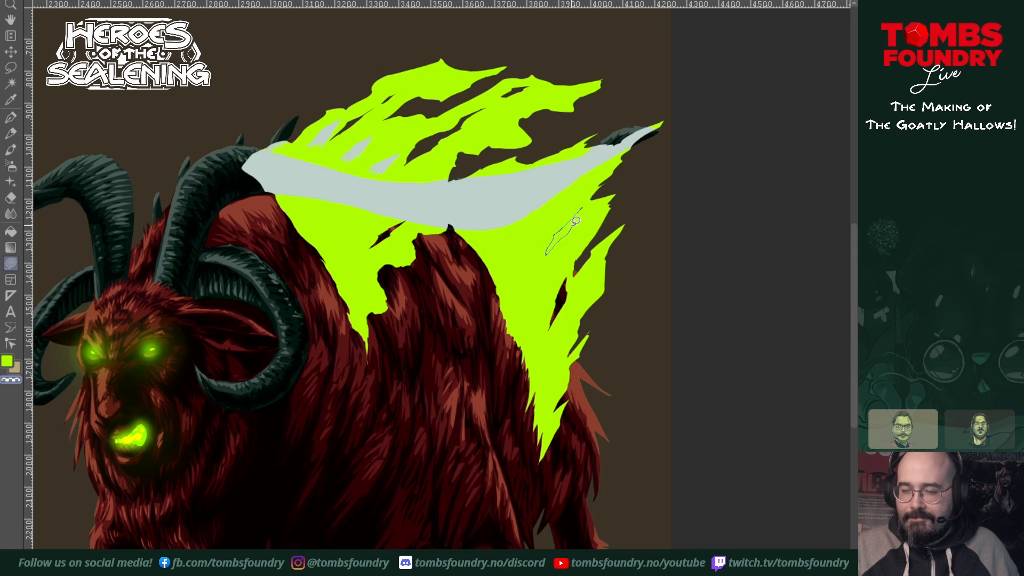
mouse_move(576, 220)
left_mouse_down()
mouse_move(590, 198)
mouse_move(571, 192)
mouse_move(568, 202)
mouse_move(594, 182)
left_mouse_up()
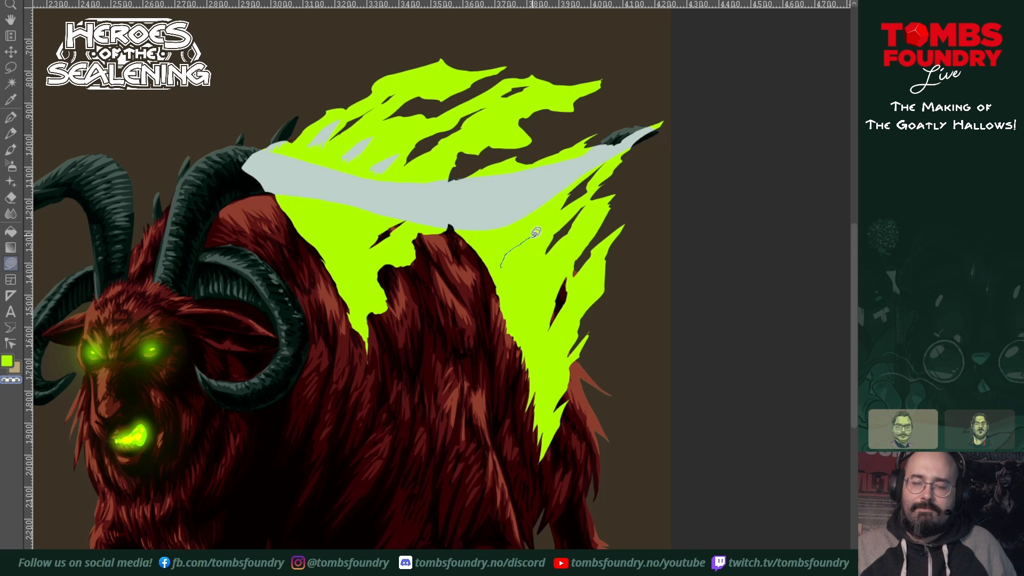
left_click_drag(536, 234, 537, 231)
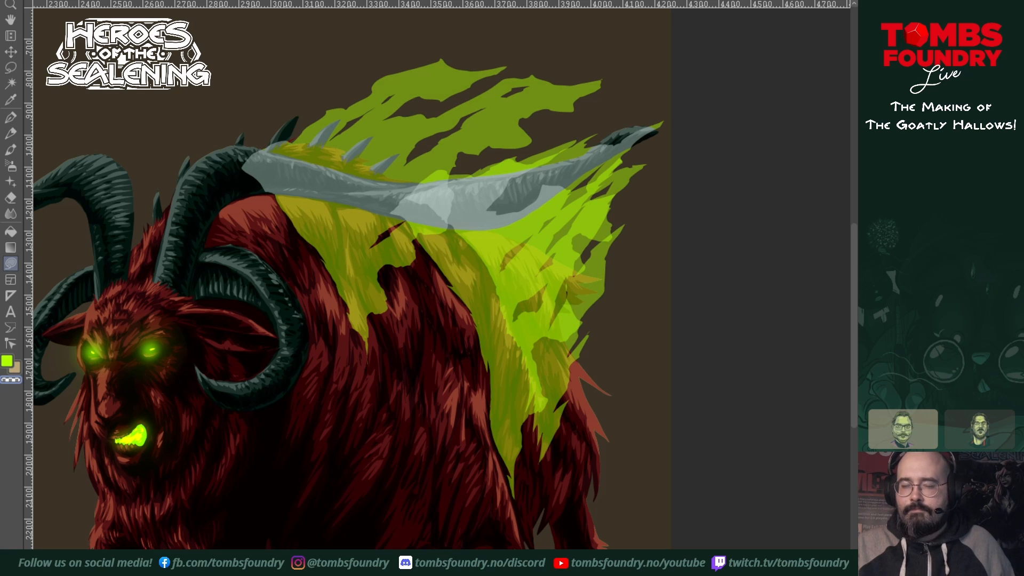
Step: Fade the upper tips and lower edges of the translucent lime-green shape on the upper back with a large, soft transparent airbrush
left_click_drag(624, 309, 665, 382)
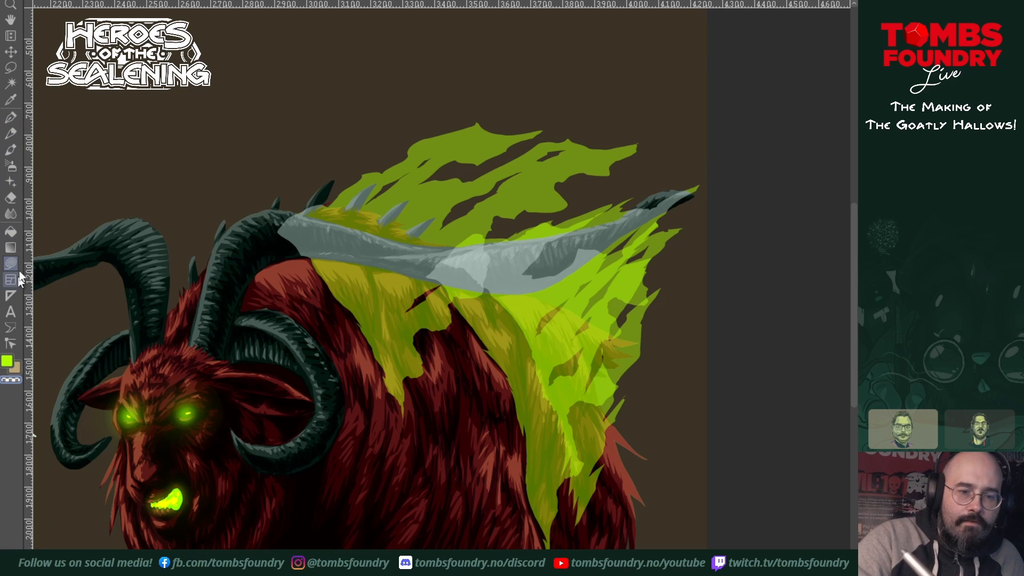
left_click(12, 166)
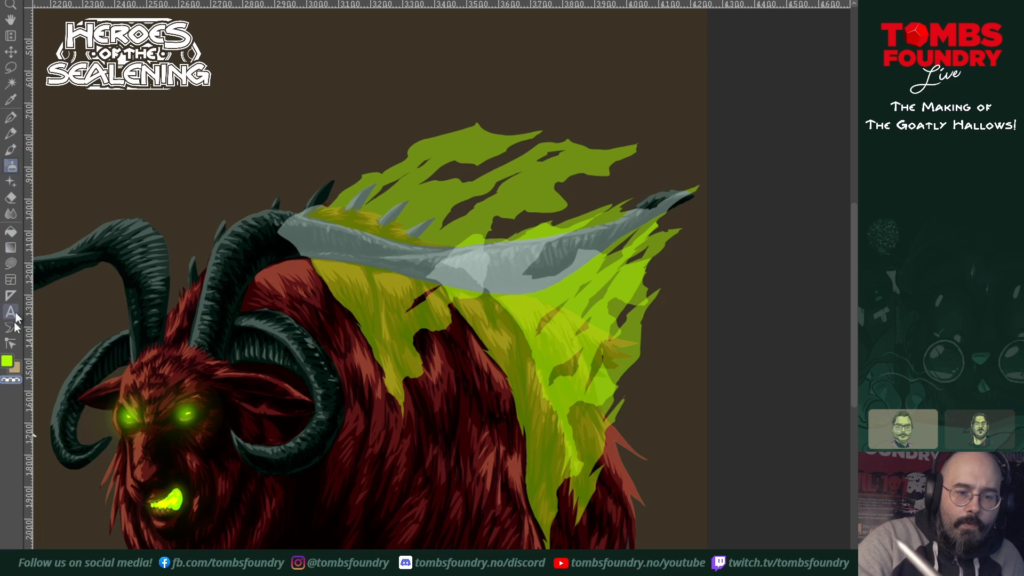
key("bracketright")
key("bracketright")
key("bracketright")
key("bracketright")
key("bracketright")
key("bracketright")
key("bracketright")
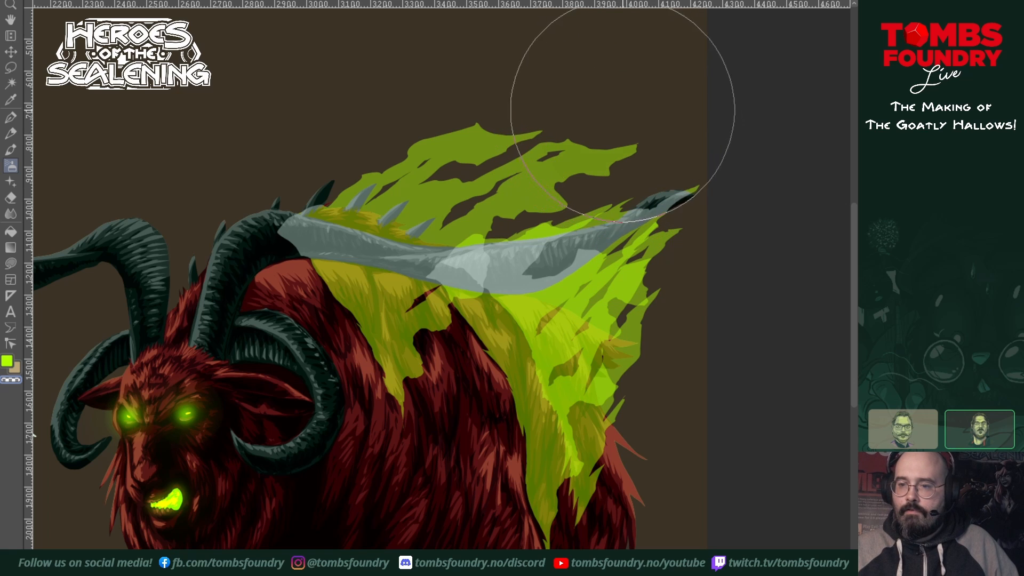
mouse_move(620, 123)
left_mouse_down()
mouse_move(584, 99)
mouse_move(603, 88)
left_mouse_up()
mouse_move(481, 68)
left_mouse_down()
mouse_move(470, 86)
mouse_move(523, 93)
mouse_move(493, 69)
mouse_move(510, 53)
left_mouse_up()
key("bracketleft")
key("bracketleft")
key("bracketleft")
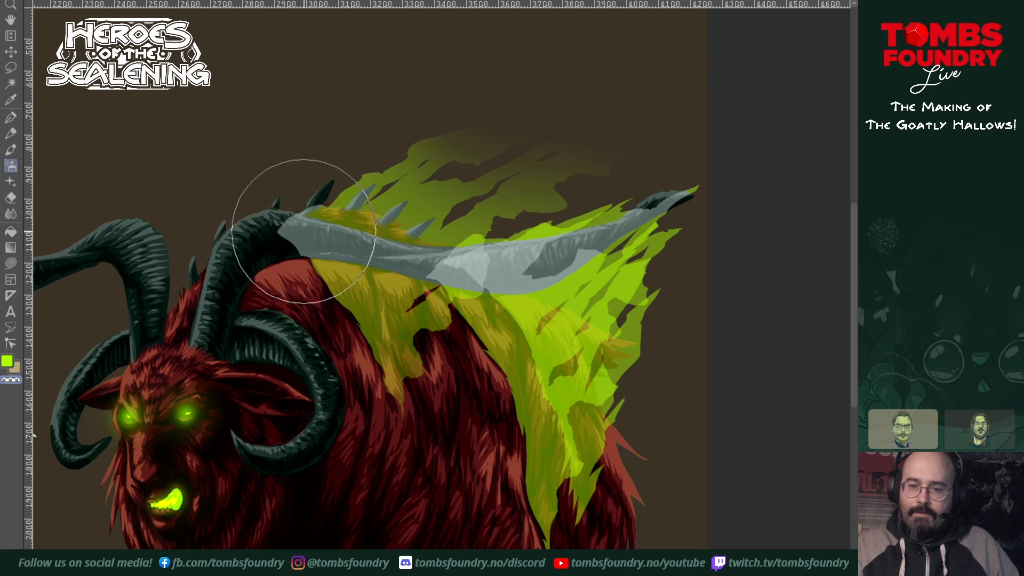
mouse_move(315, 220)
left_mouse_down()
mouse_move(337, 199)
mouse_move(332, 211)
mouse_move(439, 195)
mouse_move(420, 299)
left_mouse_up()
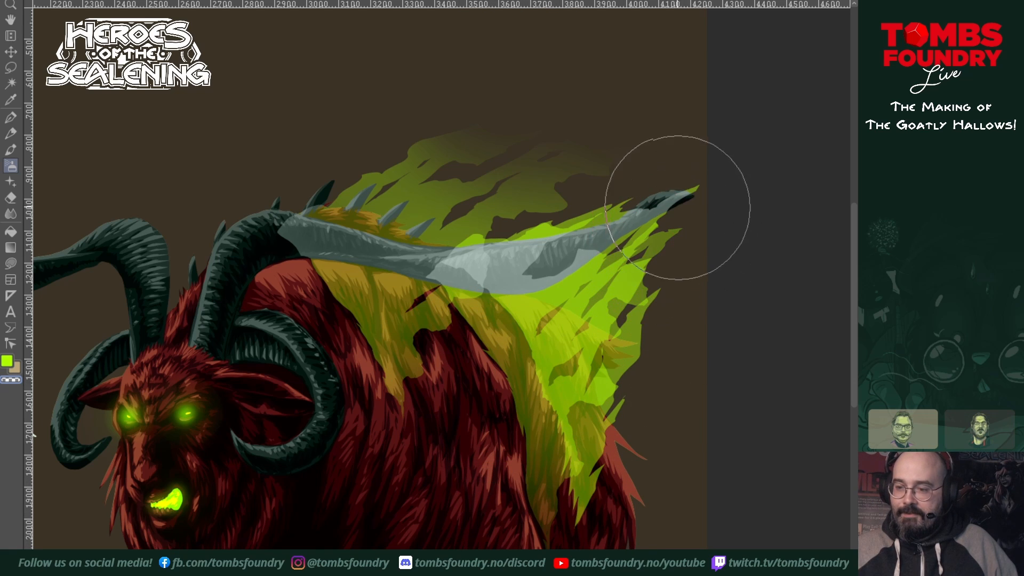
Step: Undo the last airbrush stroke and softly fade the outer rear edges of the lime-green shapes around the long horn's tip
key("ctrl+z")
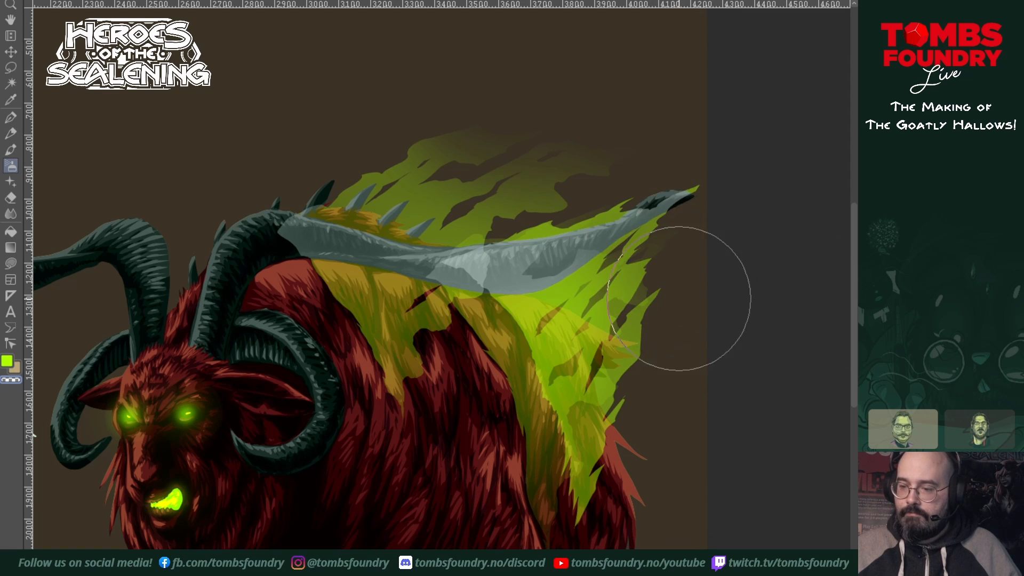
mouse_move(697, 250)
left_mouse_down()
mouse_move(724, 185)
mouse_move(702, 182)
mouse_move(733, 157)
mouse_move(643, 153)
mouse_move(474, 205)
mouse_move(598, 155)
mouse_move(650, 159)
mouse_move(596, 233)
mouse_move(515, 305)
mouse_move(521, 341)
mouse_move(548, 331)
mouse_move(548, 372)
mouse_move(581, 469)
mouse_move(577, 528)
mouse_move(634, 515)
mouse_move(691, 390)
mouse_move(677, 413)
mouse_move(708, 308)
left_mouse_up()
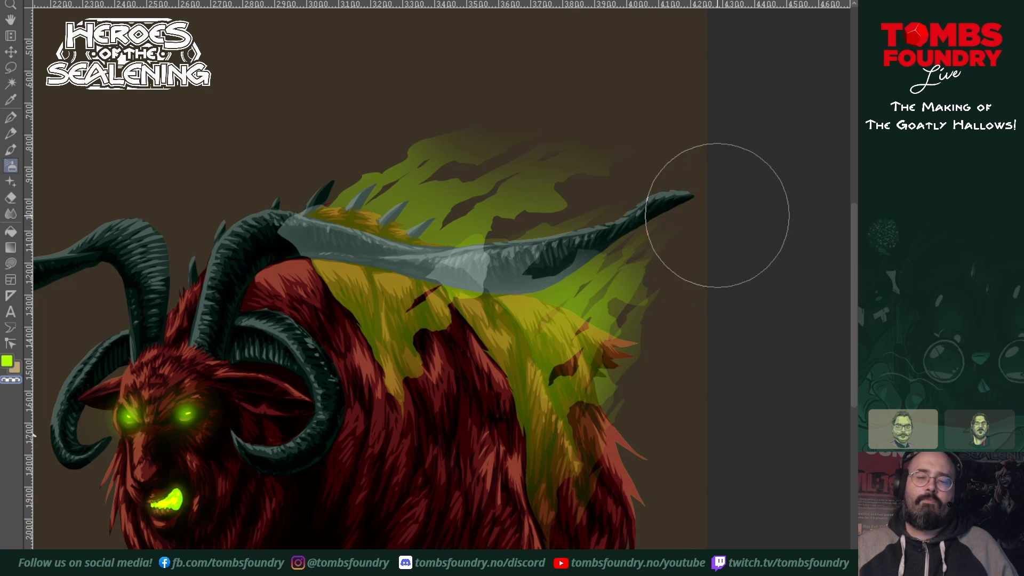
left_click_drag(628, 419, 667, 395)
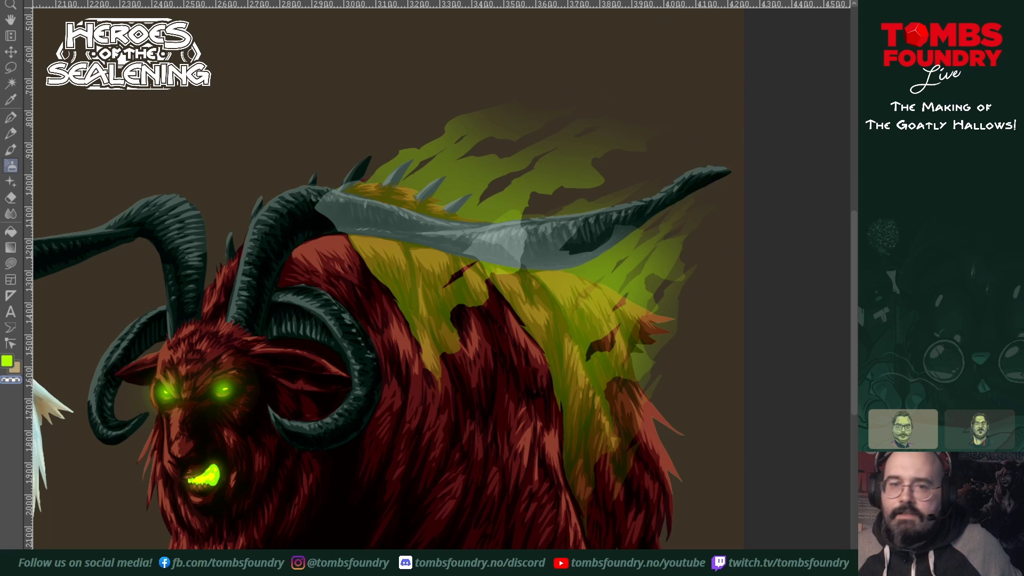
Step: Apply a Gaussian blur with a strength of about 28 to the rearmost spiky lime-green shape
left_click(207, 0)
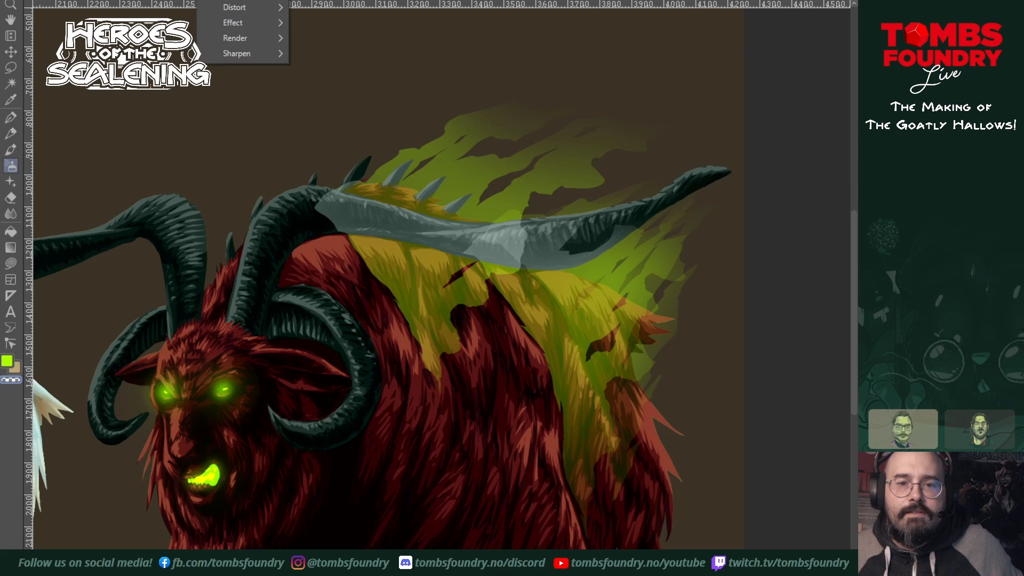
mouse_move(235, 0)
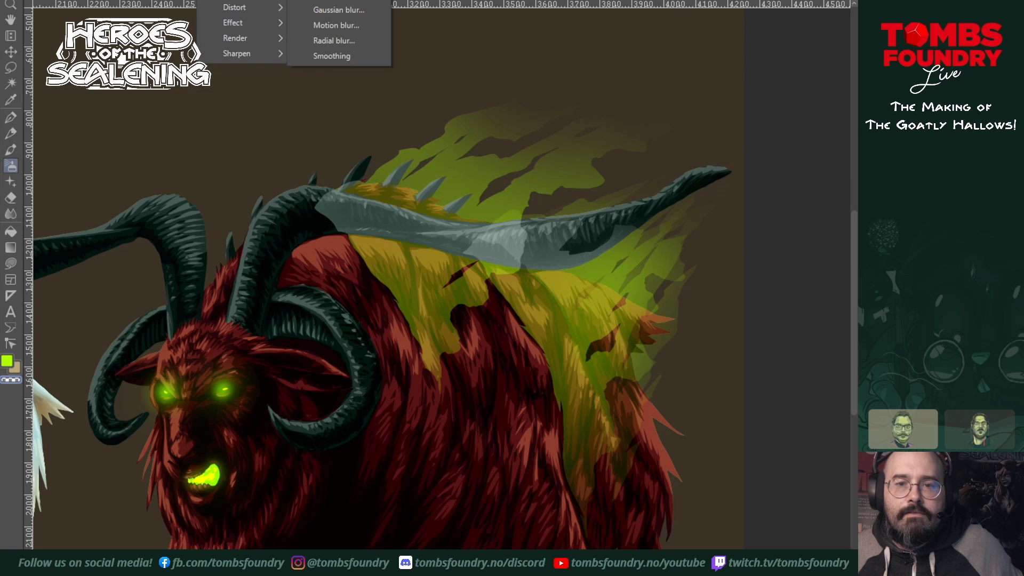
left_click(339, 9)
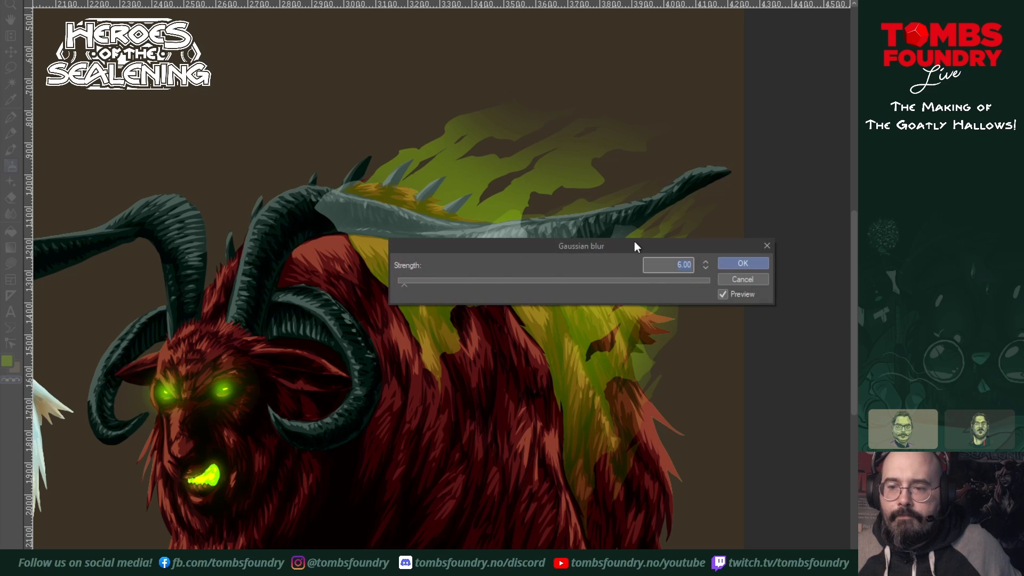
left_click_drag(533, 254, 304, 375)
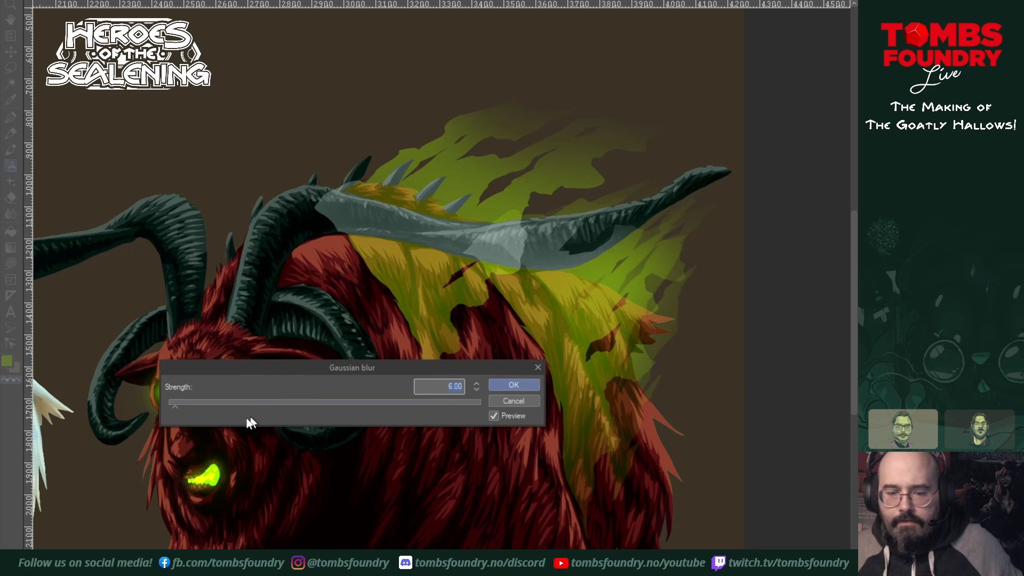
left_click_drag(175, 405, 191, 406)
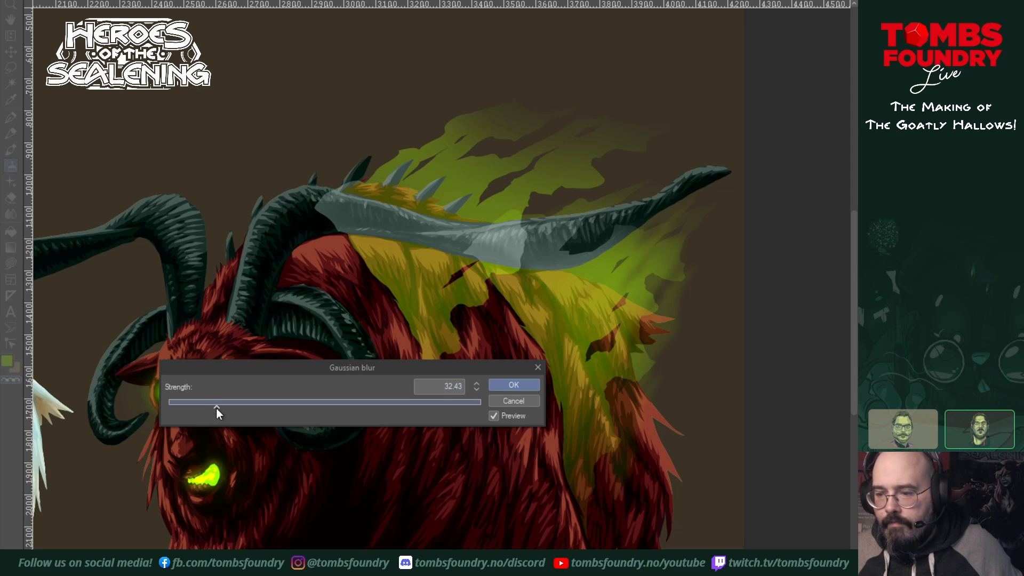
left_click_drag(216, 408, 212, 408)
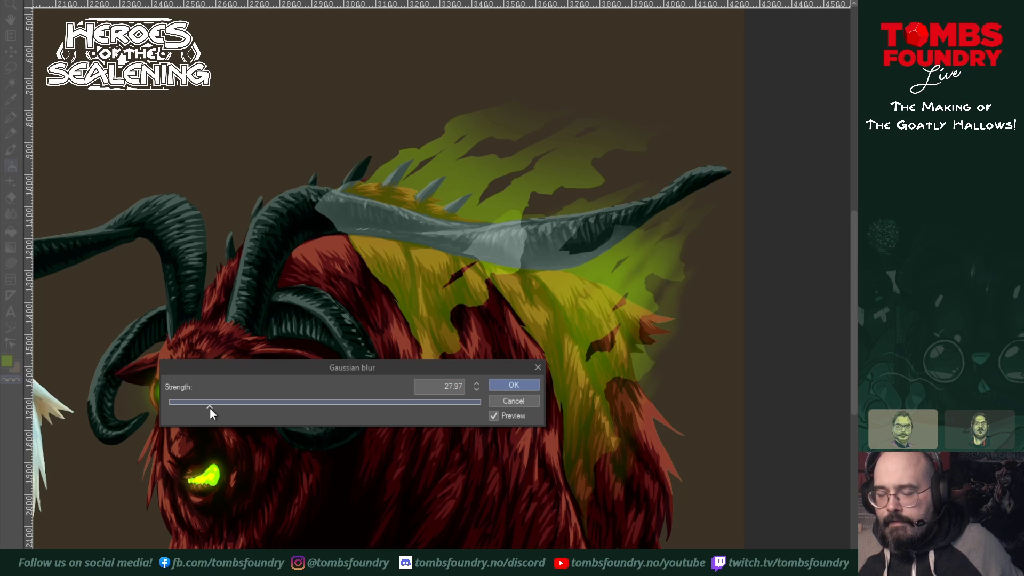
left_click(516, 390)
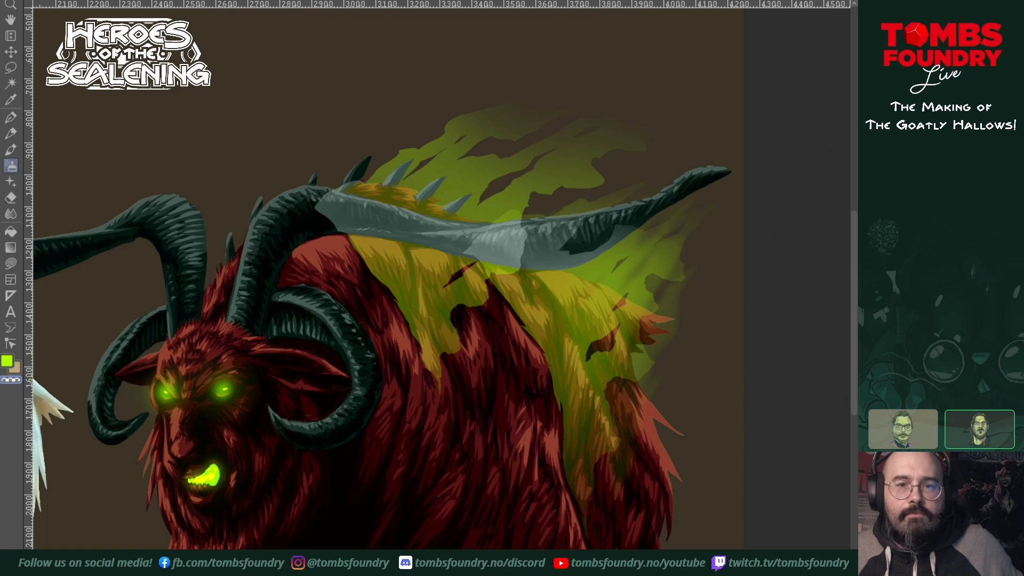
Step: Apply a Gaussian blur with a strength of about 30 to the lime-green shape over the hindquarters
left_click(208, 0)
mouse_move(240, 0)
left_click(341, 7)
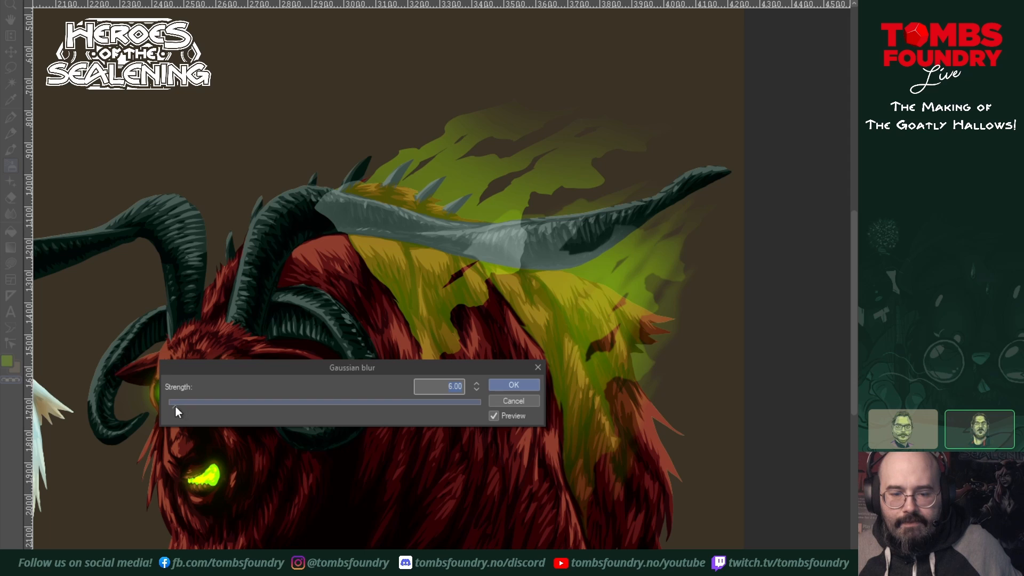
left_click(175, 406)
left_click_drag(190, 407, 206, 405)
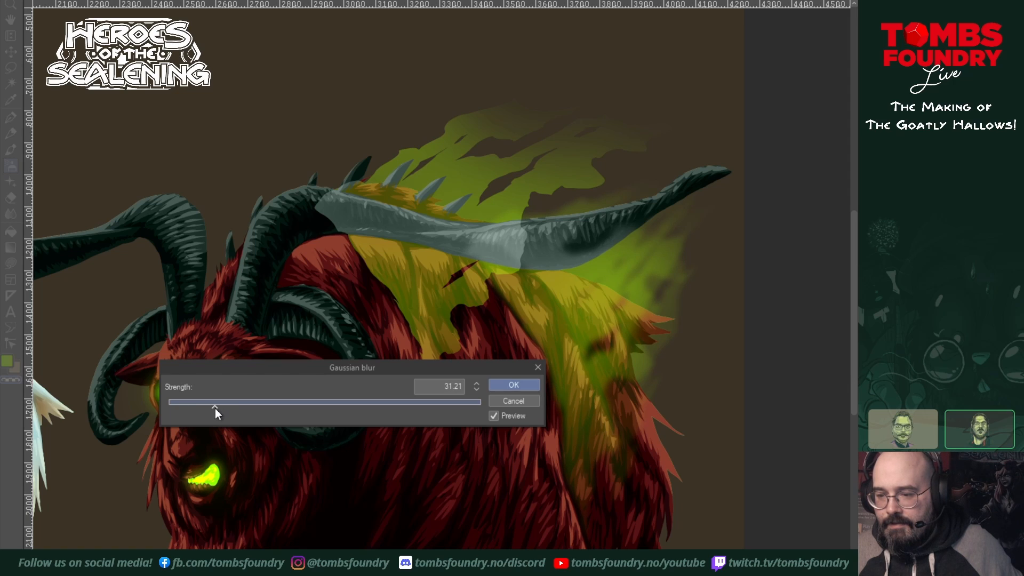
left_click_drag(215, 411, 213, 411)
left_click(525, 385)
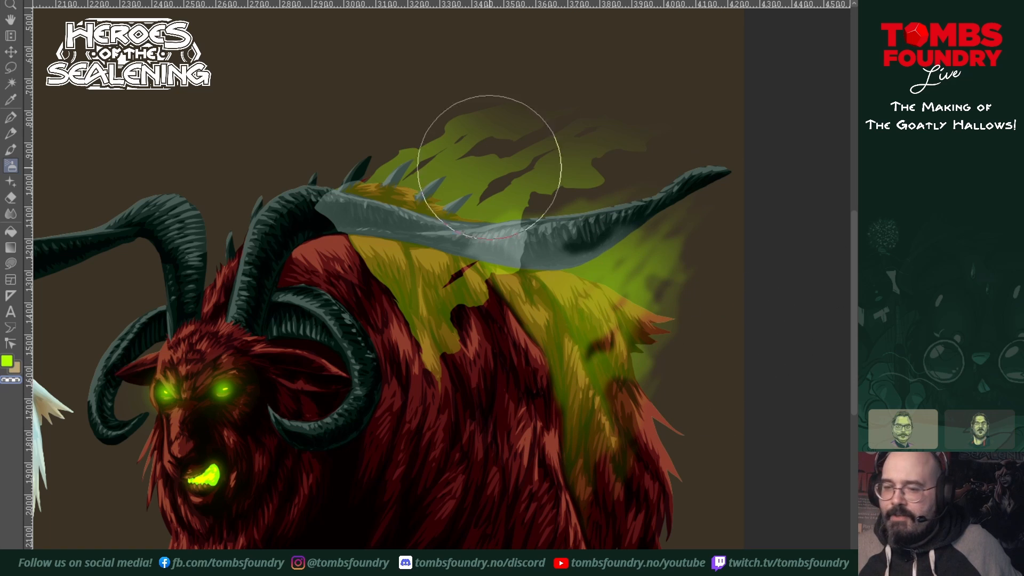
Step: Apply a Gaussian blur with a strength of 35.68 to the lime-green shape over the upper back
left_click(207, 0)
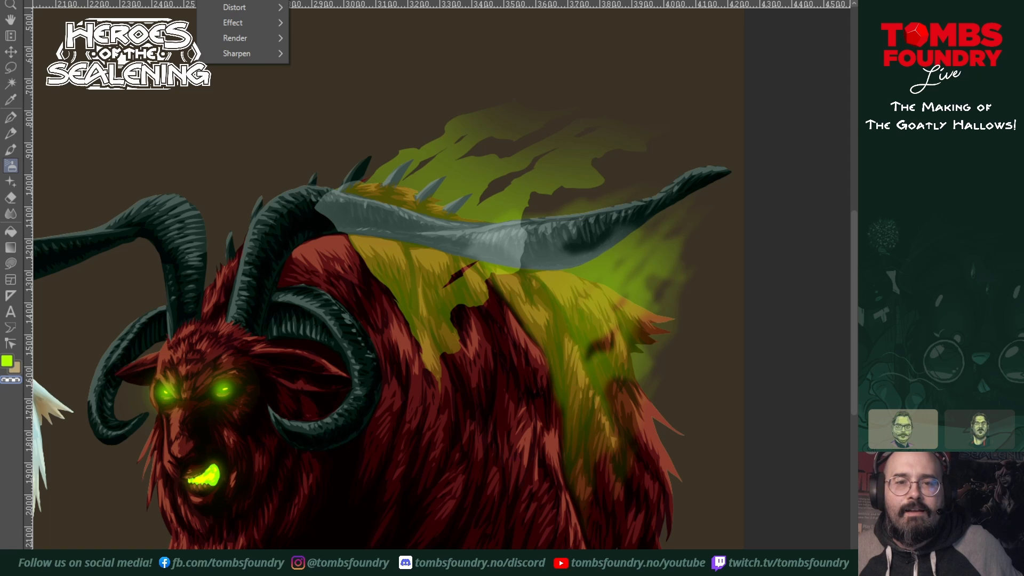
mouse_move(232, 0)
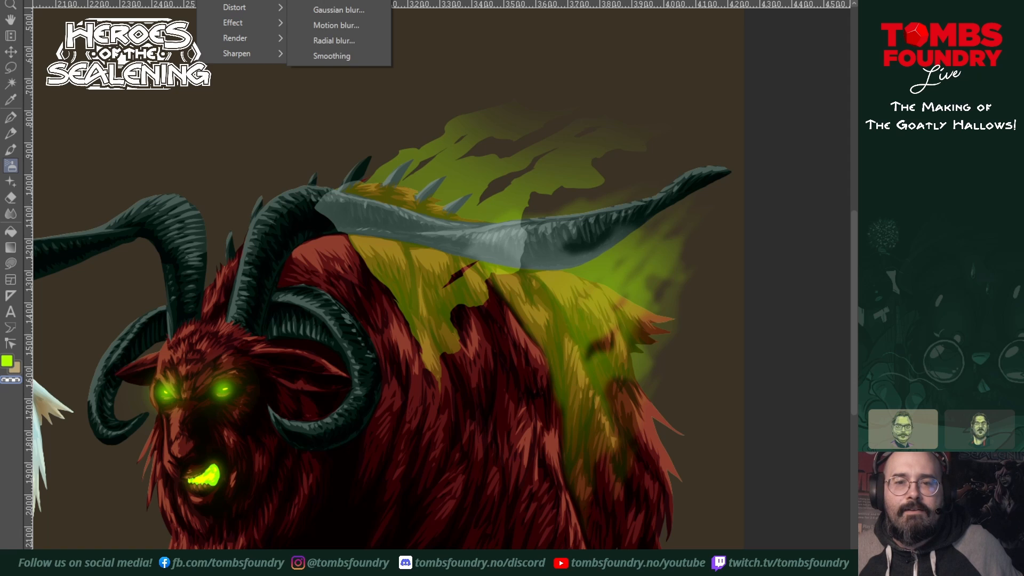
left_click(322, 7)
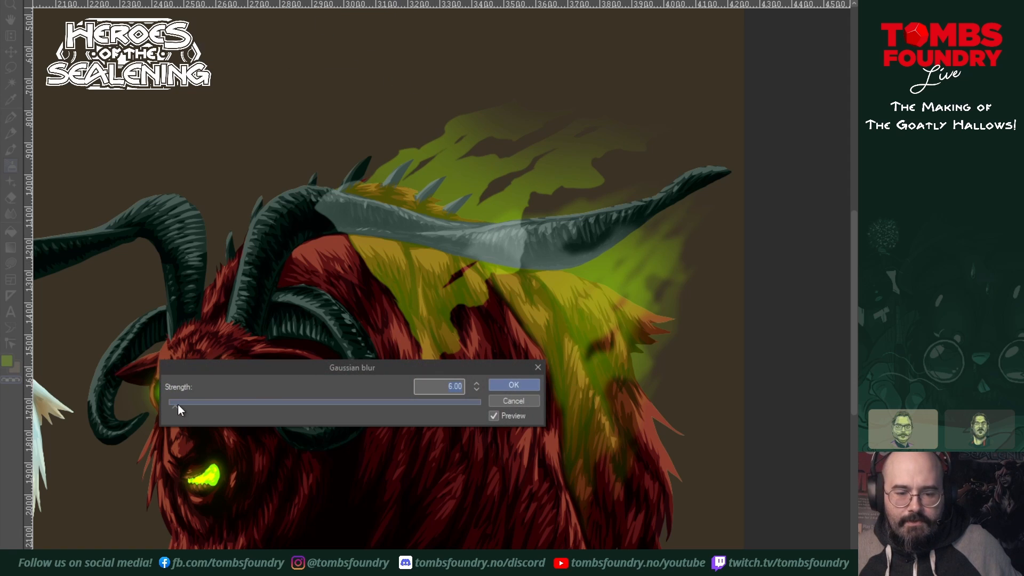
left_click_drag(177, 405, 193, 408)
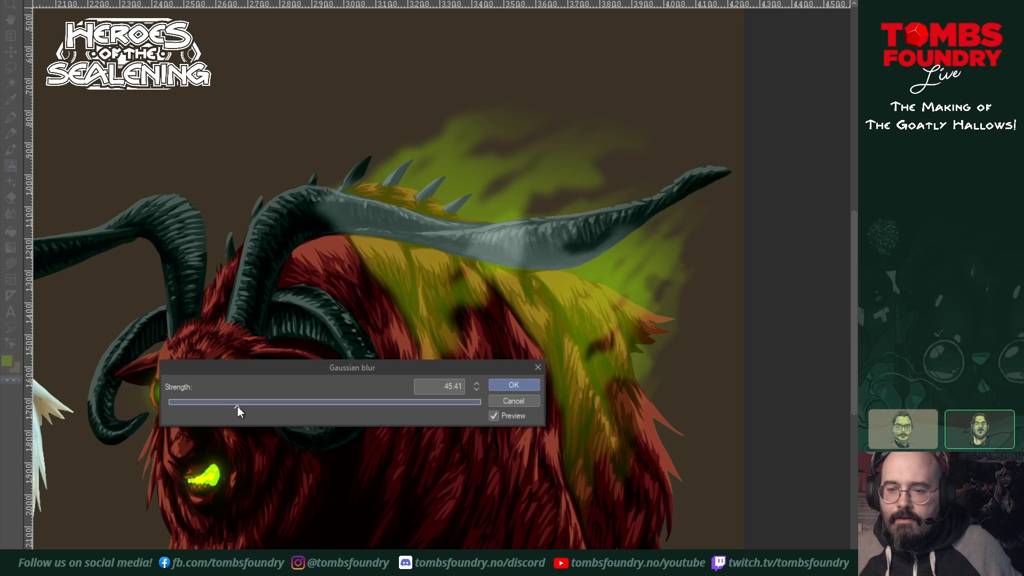
left_click_drag(238, 406, 222, 405)
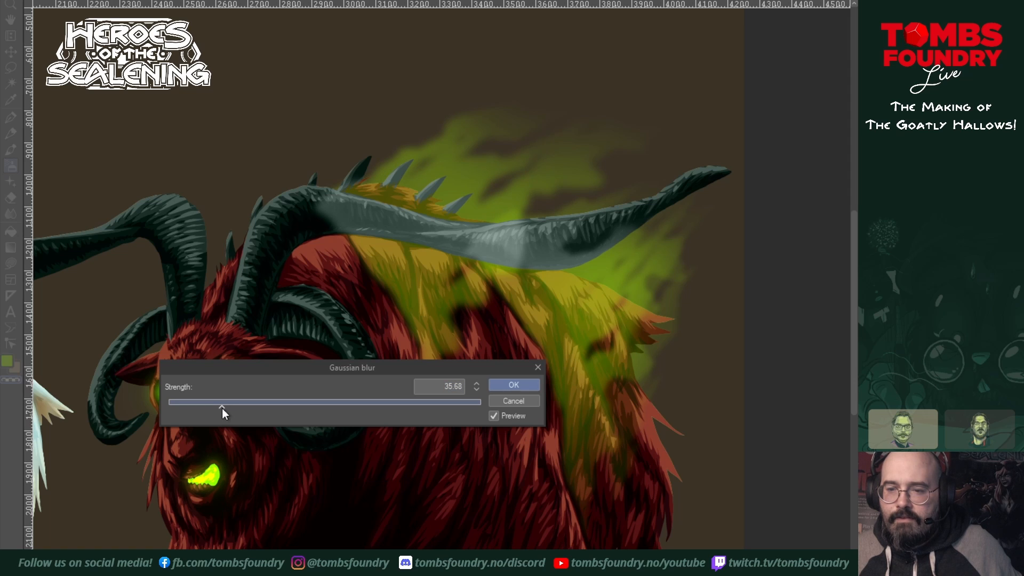
left_click(514, 385)
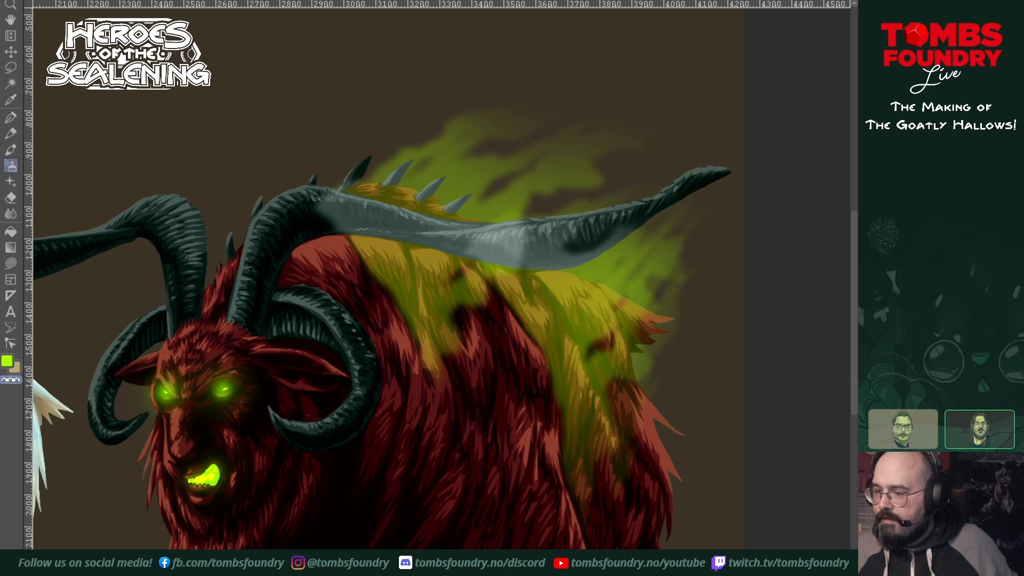
Step: Select the horns' outline and clear the green haze from the long horn with a transparent lasso fill around it
mouse_move(907, 391)
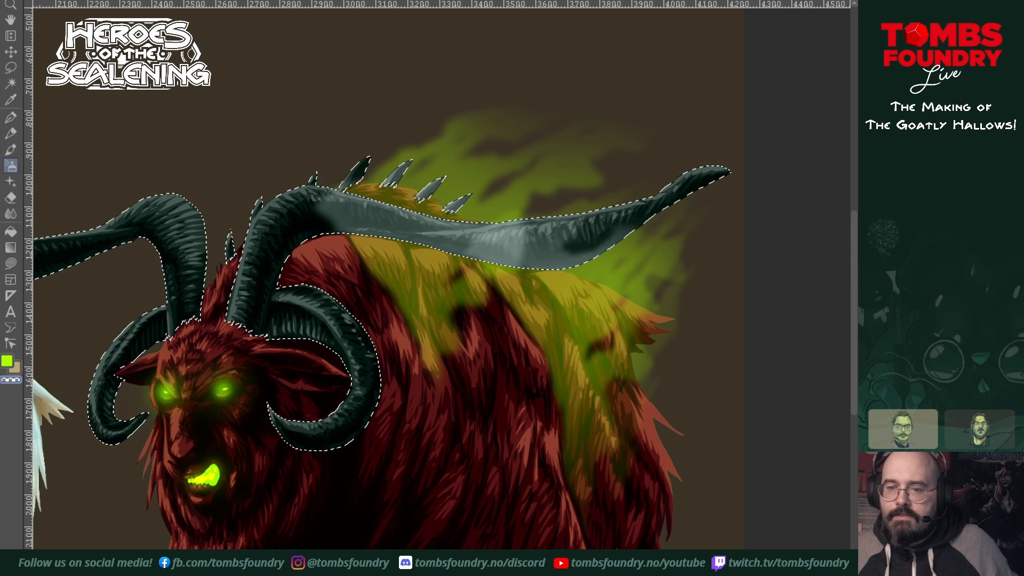
left_click(12, 263)
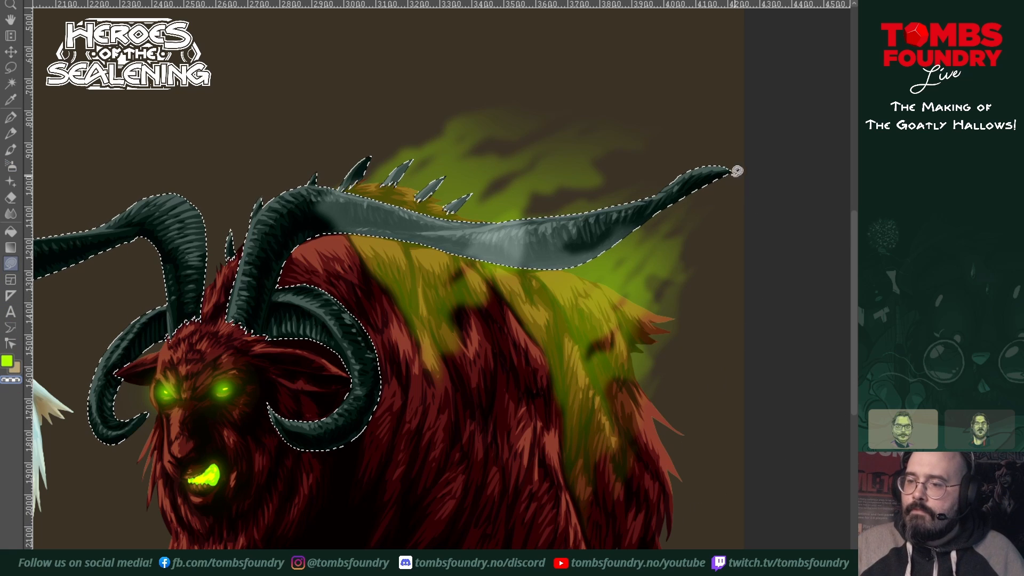
mouse_move(737, 171)
left_mouse_down()
mouse_move(734, 144)
mouse_move(705, 148)
mouse_move(536, 206)
left_mouse_up()
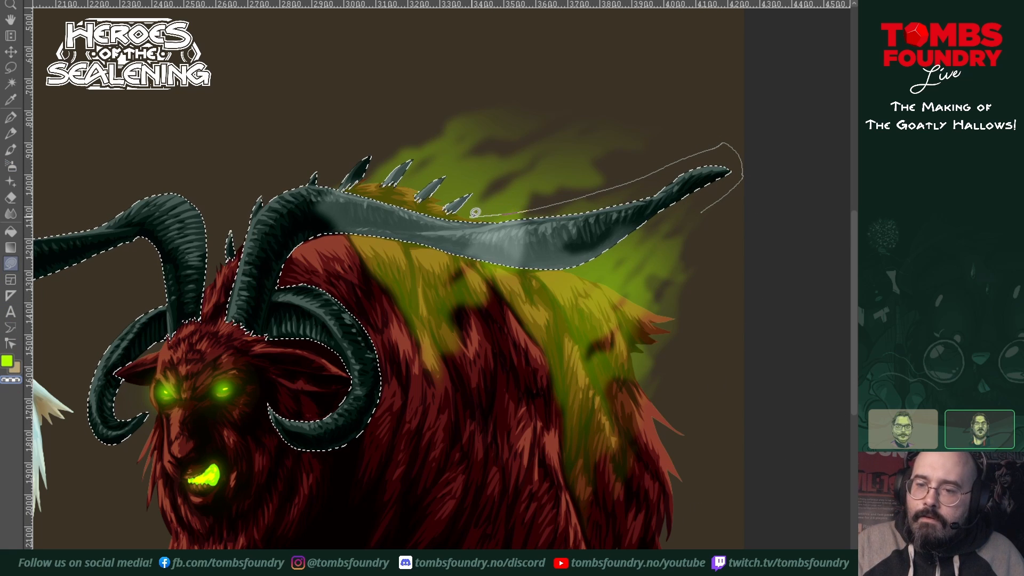
left_click_drag(454, 212, 434, 207)
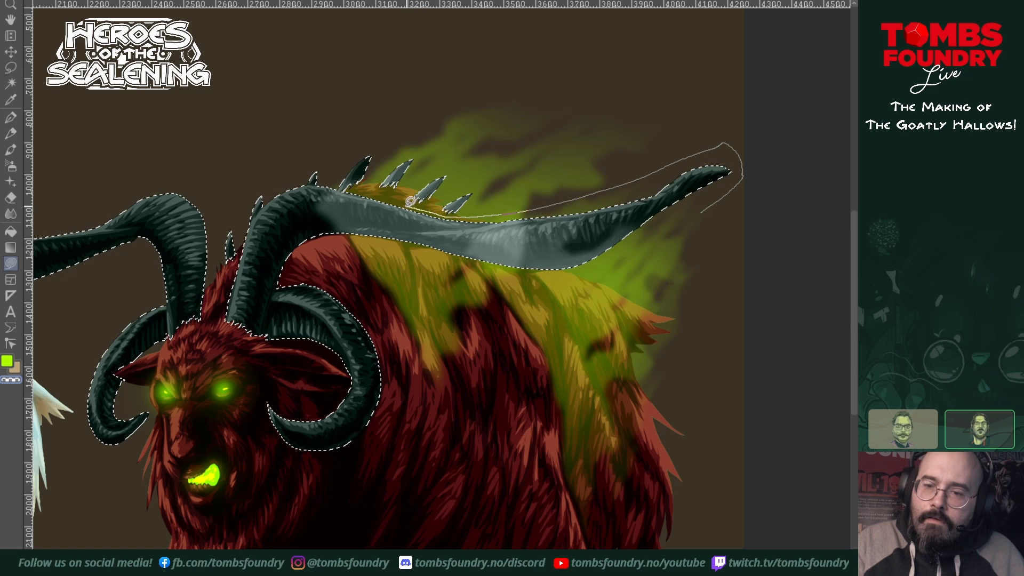
mouse_move(360, 187)
left_mouse_down()
mouse_move(311, 181)
mouse_move(283, 213)
mouse_move(279, 286)
left_mouse_up()
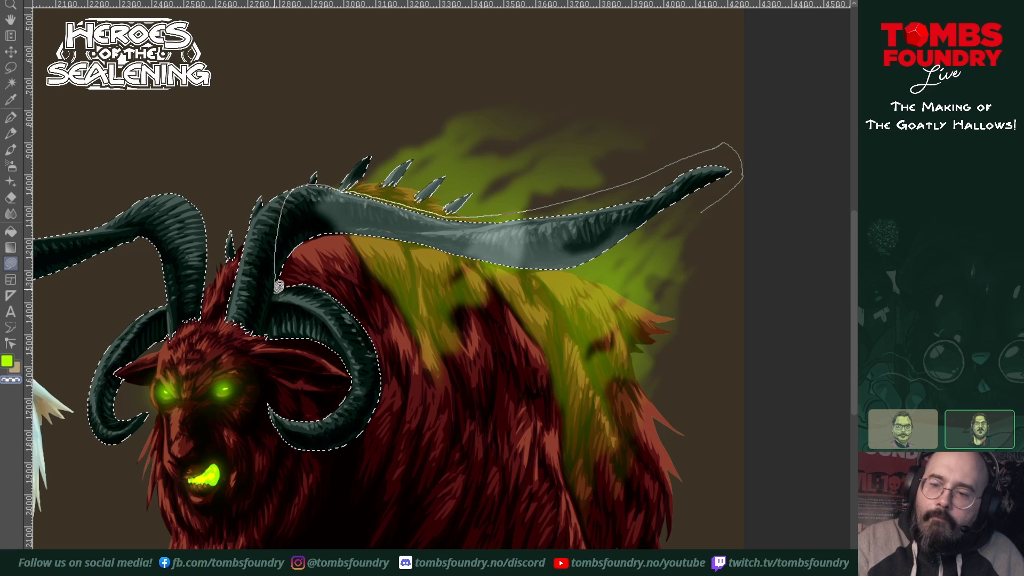
mouse_move(324, 422)
left_mouse_down()
mouse_move(610, 484)
mouse_move(720, 256)
mouse_move(739, 166)
left_mouse_up()
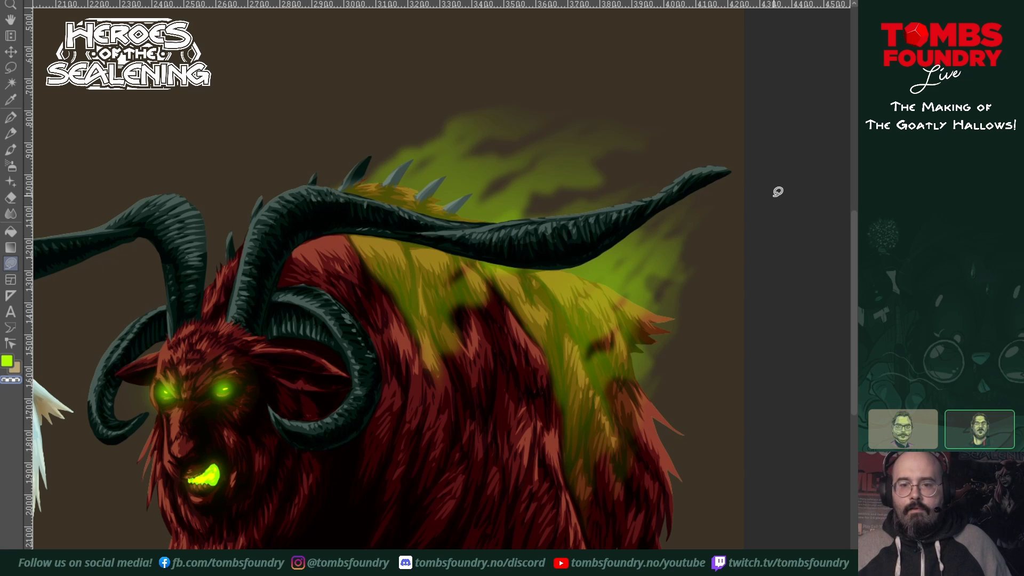
key("z")
left_click(660, 346, "ctrl")
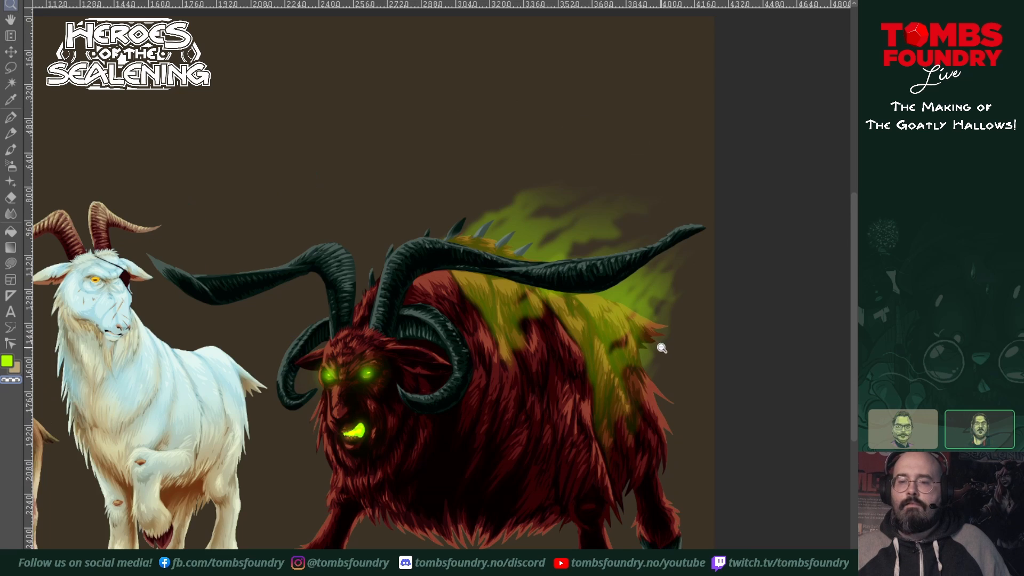
Step: Lasso-fill a jagged lime-green flame shape rising behind the neck and shoulder spikes, and fade its upper tips with a transparent airbrush
left_click(662, 348, "ctrl")
left_click(605, 355)
left_click(608, 357)
left_click(589, 398)
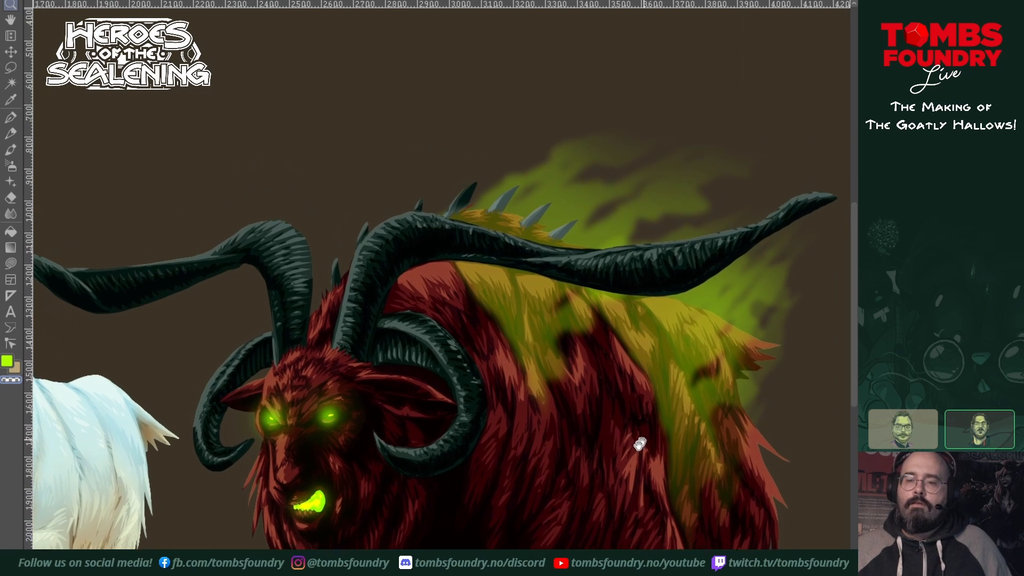
left_click_drag(639, 444, 634, 453)
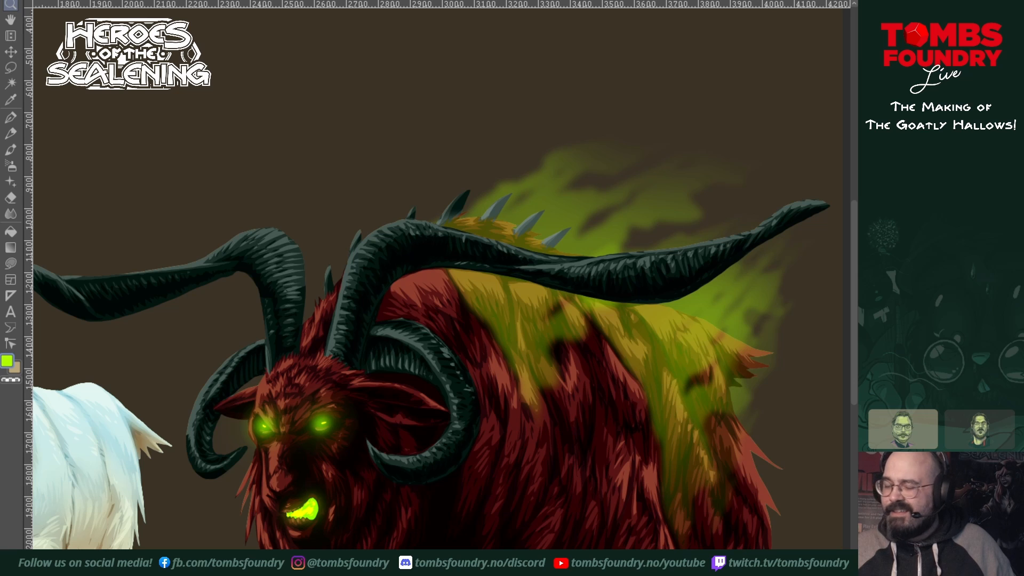
left_click_drag(707, 417, 678, 428)
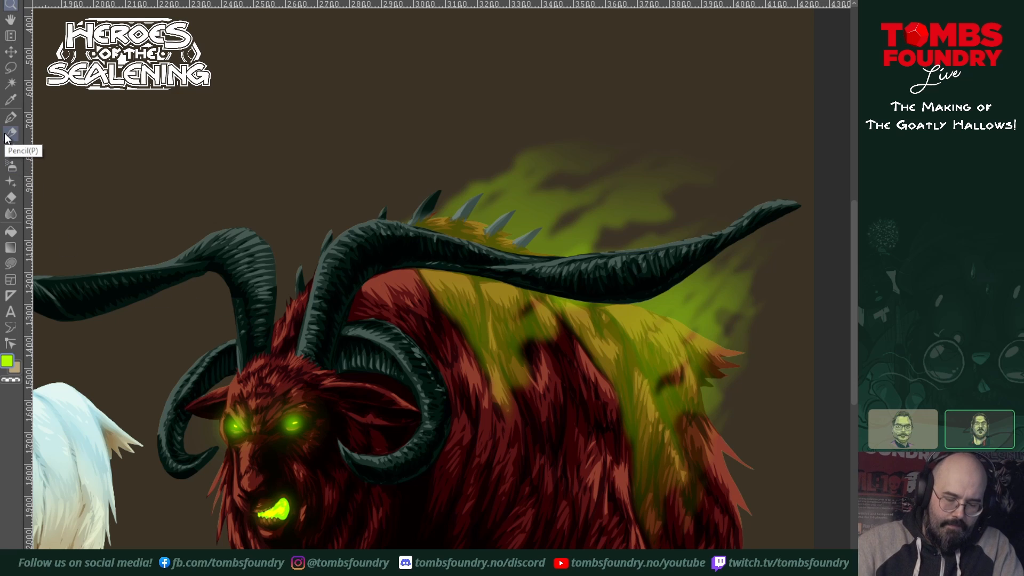
key("u")
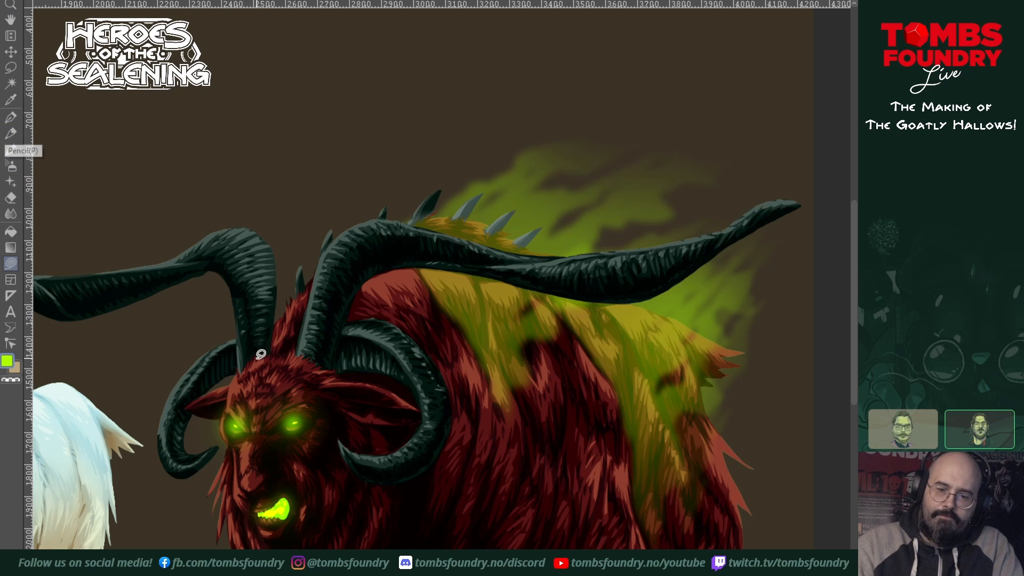
mouse_move(277, 332)
left_mouse_down()
mouse_move(288, 260)
mouse_move(367, 187)
mouse_move(394, 178)
mouse_move(418, 146)
mouse_move(547, 77)
mouse_move(419, 180)
mouse_move(438, 177)
mouse_move(485, 133)
mouse_move(588, 100)
mouse_move(494, 177)
mouse_move(529, 169)
mouse_move(466, 244)
mouse_move(402, 293)
mouse_move(318, 314)
mouse_move(267, 347)
left_mouse_up()
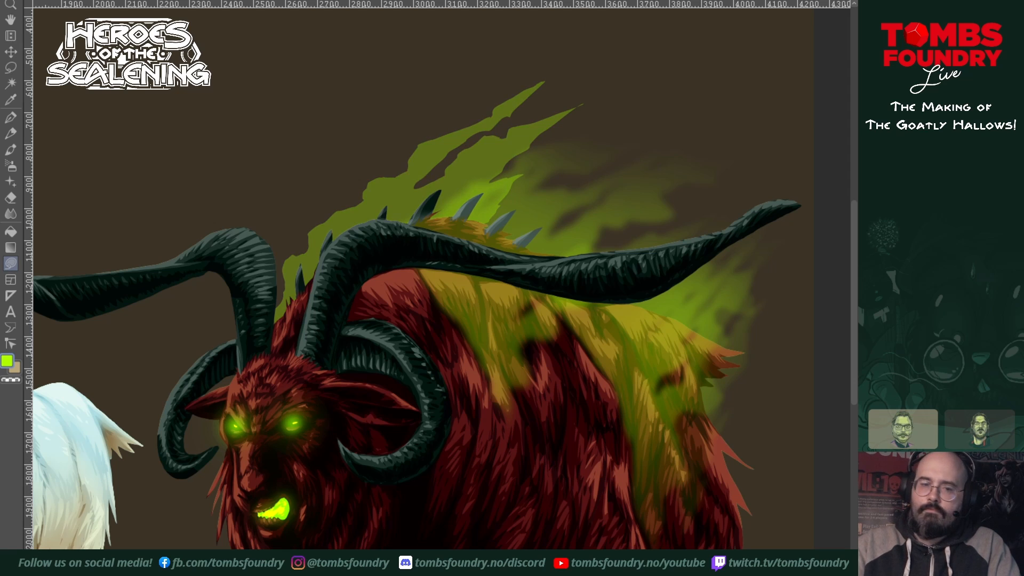
left_click(10, 168)
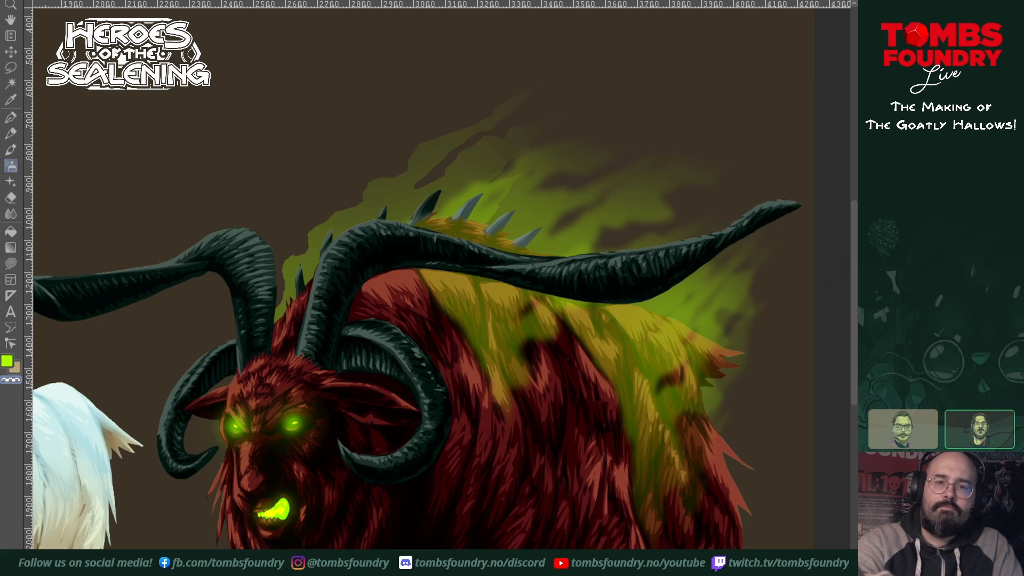
Step: Apply a Gaussian blur with a strength of 40.55 to the flame shape behind the neck and shoulders
left_click(207, 0)
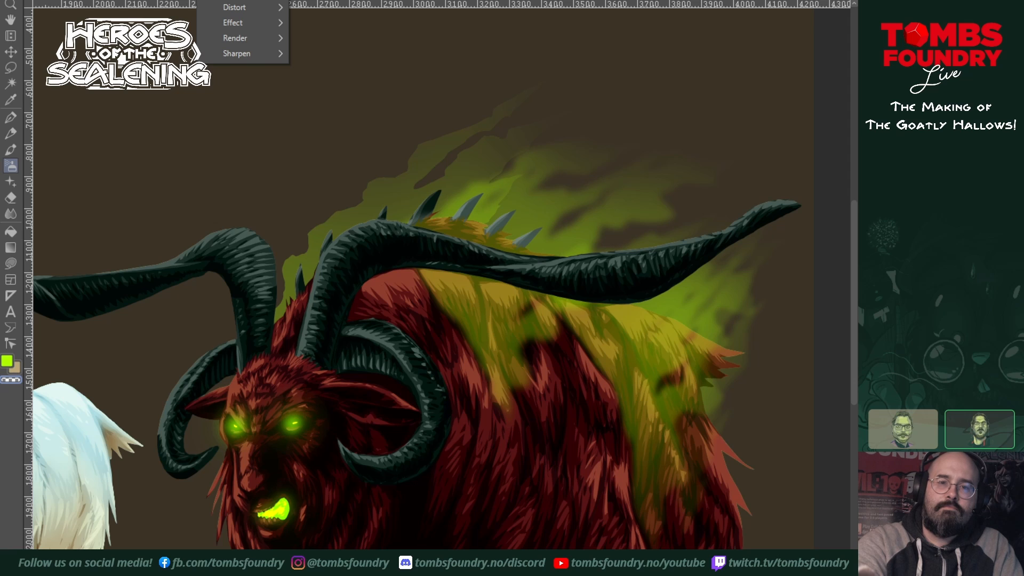
mouse_move(230, 0)
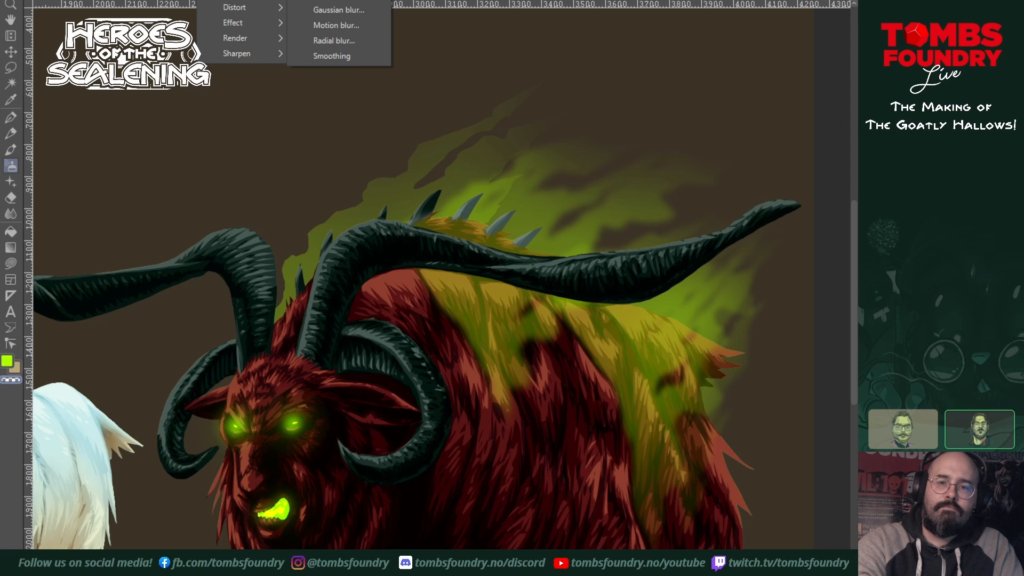
left_click(350, 10)
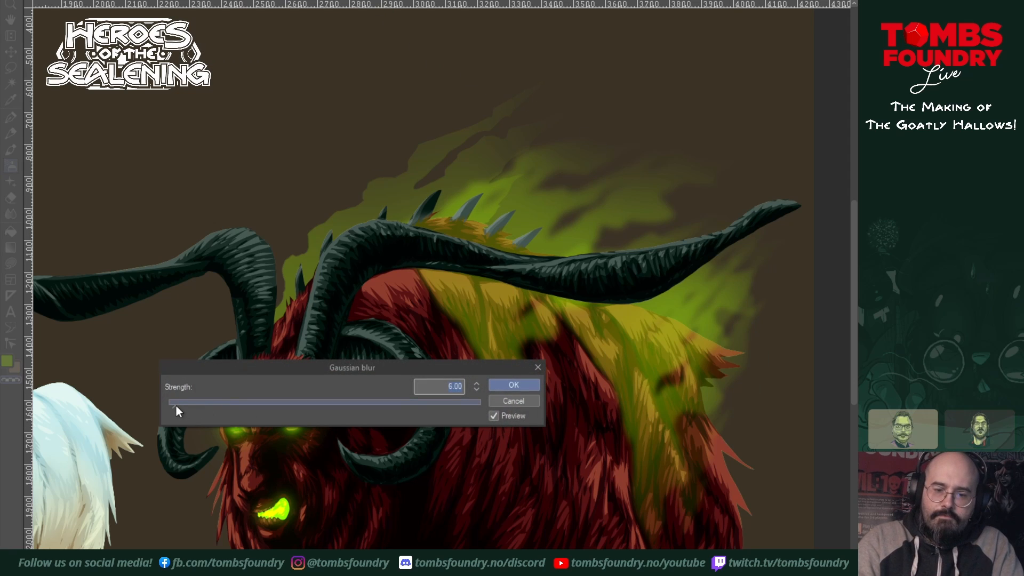
left_click_drag(176, 405, 181, 406)
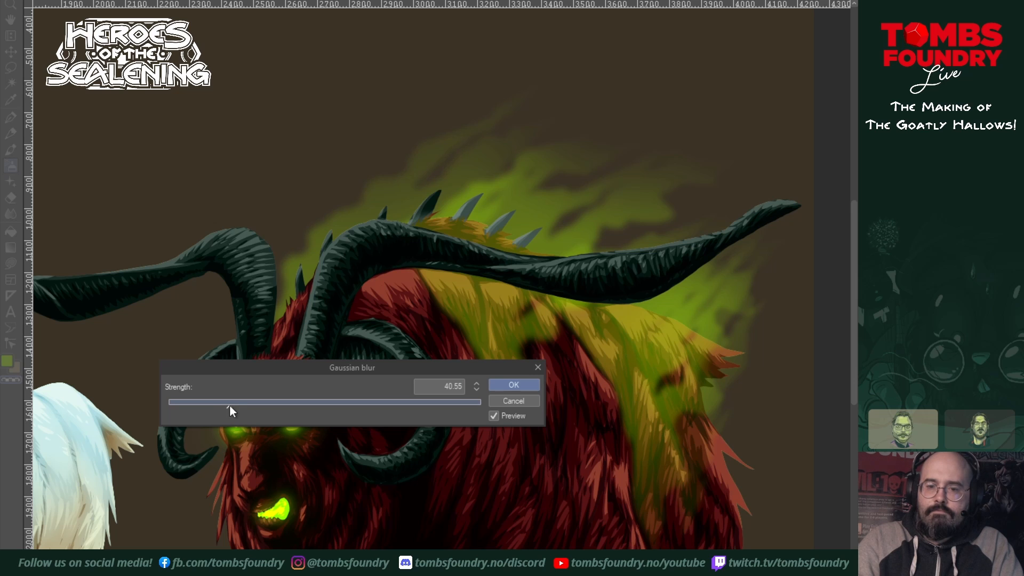
left_click(513, 386)
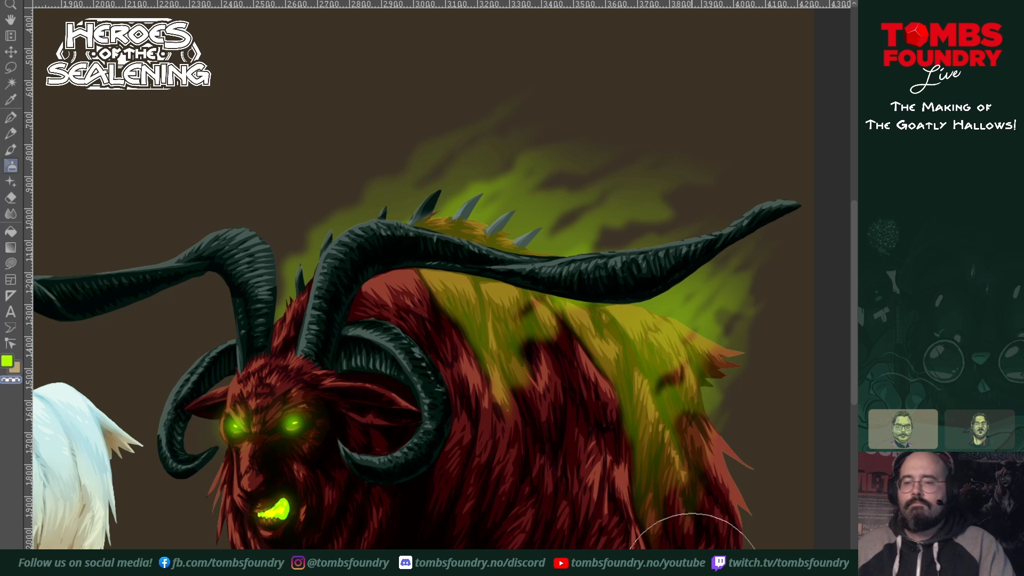
Step: Lasso-fill jagged lime-green smoke trails curling up both sides of the face from the mouth corners
mouse_move(647, 517)
left_mouse_down()
mouse_move(656, 405)
mouse_move(624, 441)
mouse_move(697, 423)
mouse_move(678, 478)
left_mouse_up()
left_click(641, 412, "alt")
left_click(650, 414, "alt")
left_click(647, 419, "ctrl")
left_click(646, 428, "ctrl")
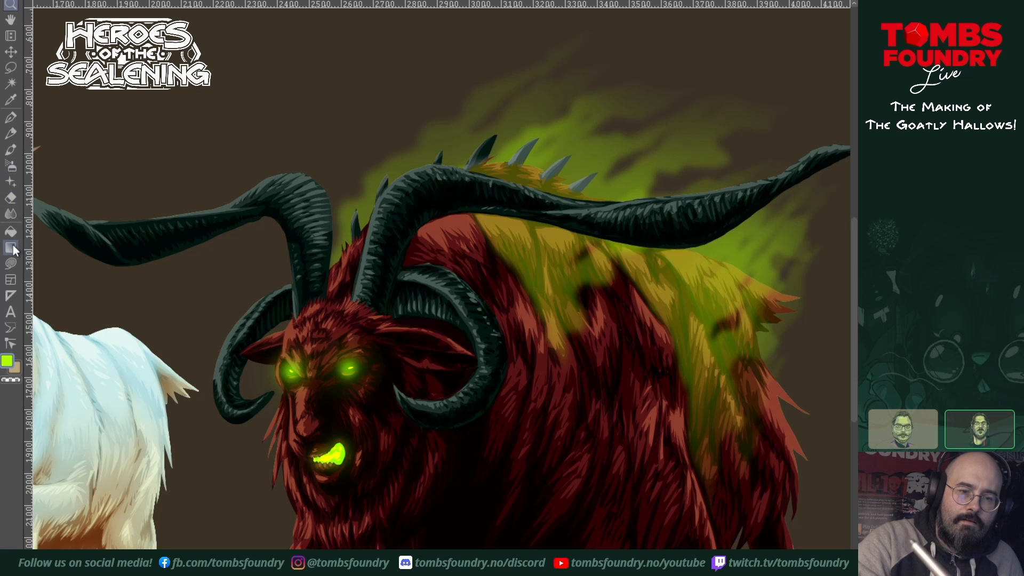
left_click(11, 263)
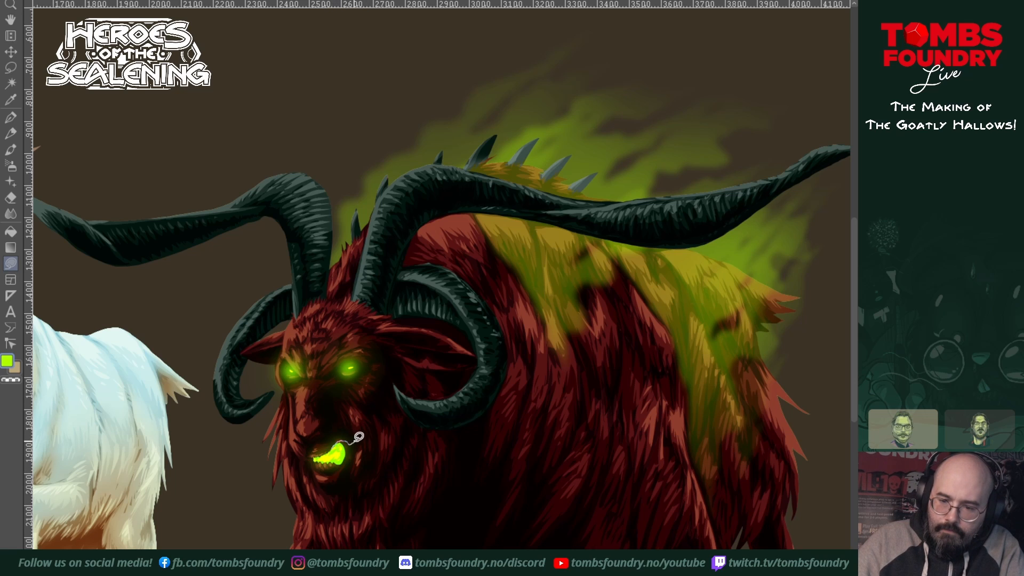
mouse_move(360, 428)
left_mouse_down()
mouse_move(385, 418)
mouse_move(391, 394)
mouse_move(407, 391)
mouse_move(404, 364)
mouse_move(428, 343)
mouse_move(394, 438)
mouse_move(358, 460)
mouse_move(339, 437)
left_mouse_up()
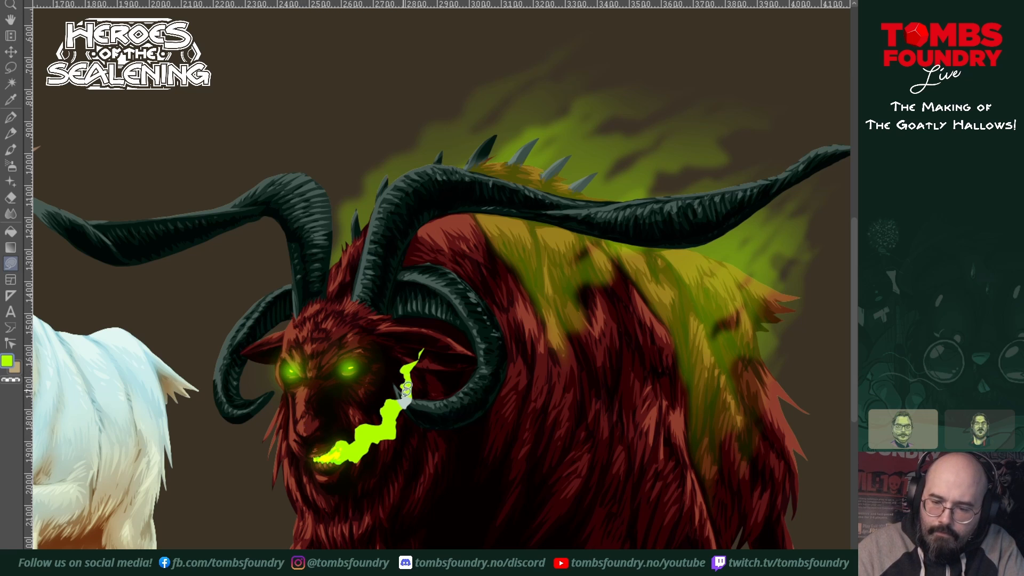
mouse_move(317, 456)
left_mouse_down()
mouse_move(269, 419)
mouse_move(273, 384)
mouse_move(257, 365)
mouse_move(250, 381)
mouse_move(276, 454)
mouse_move(300, 469)
mouse_move(323, 450)
left_mouse_up()
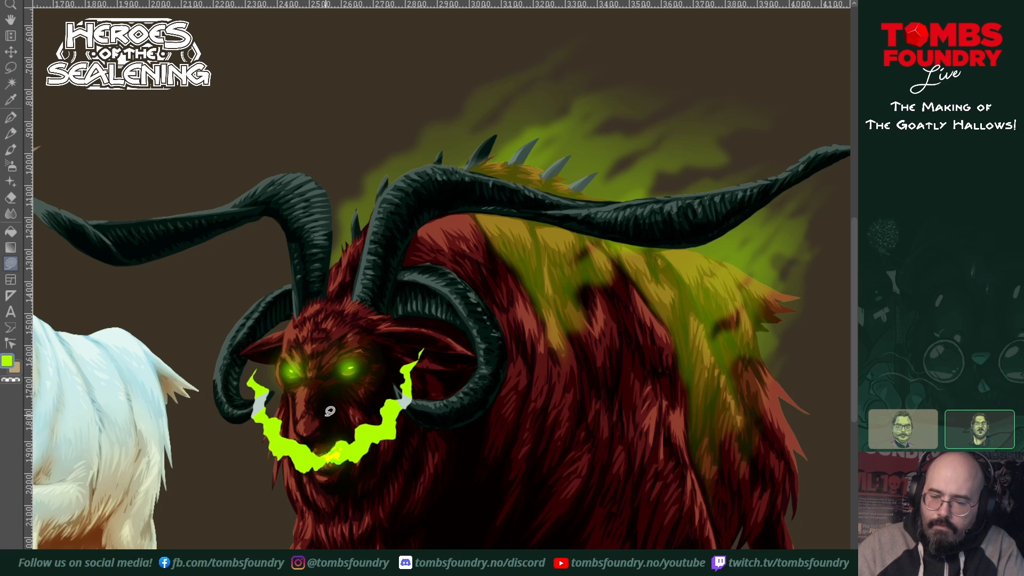
Step: Add small jagged wisps along the outer edges of both mouth smoke trails and extend their upper tips towards the ears
mouse_move(406, 421)
left_mouse_down()
mouse_move(415, 403)
mouse_move(389, 434)
left_mouse_up()
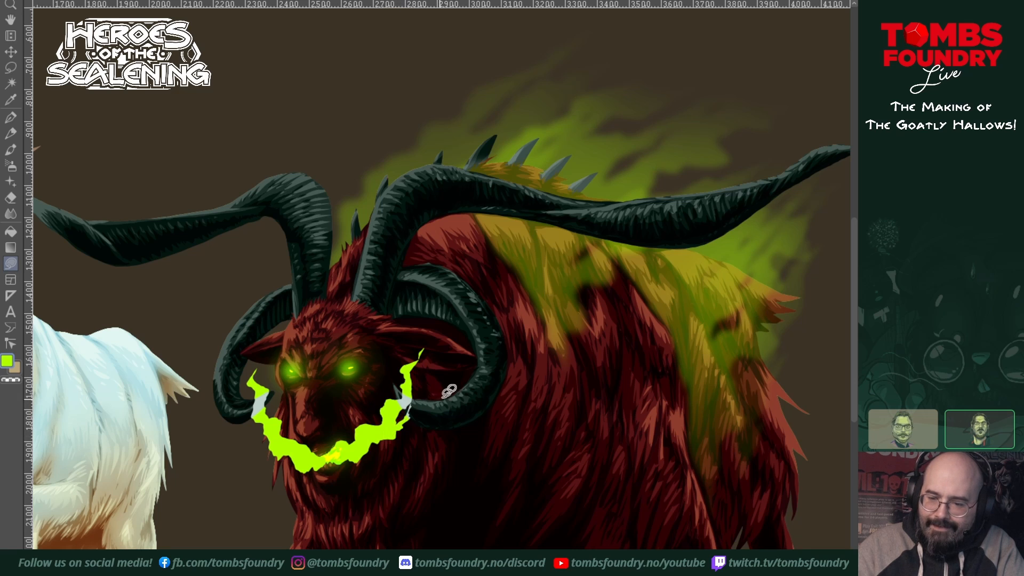
mouse_move(273, 444)
left_mouse_down()
mouse_move(256, 428)
mouse_move(258, 446)
mouse_move(275, 454)
left_mouse_up()
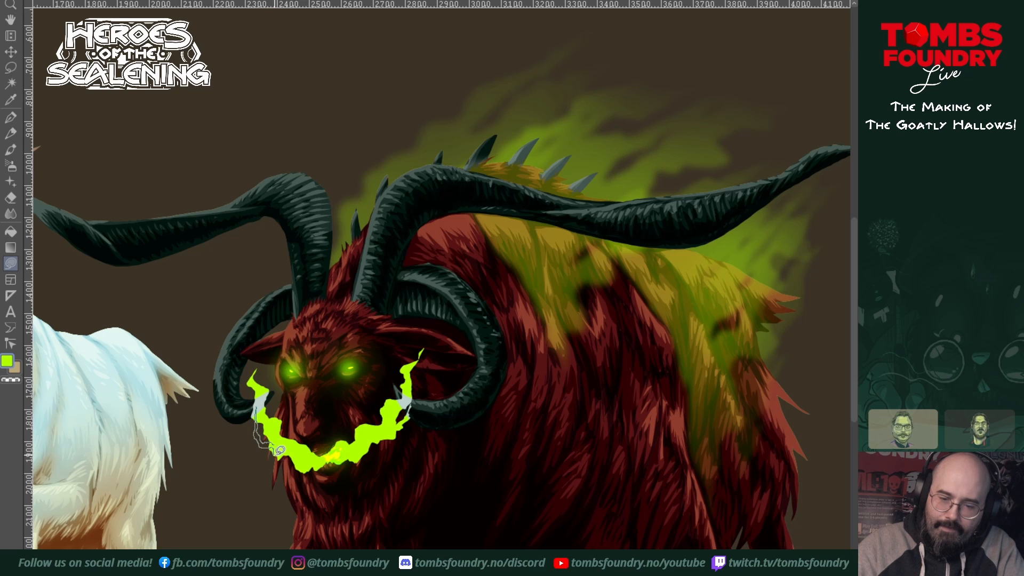
mouse_move(417, 394)
left_mouse_down()
mouse_move(427, 329)
mouse_move(412, 389)
left_mouse_up()
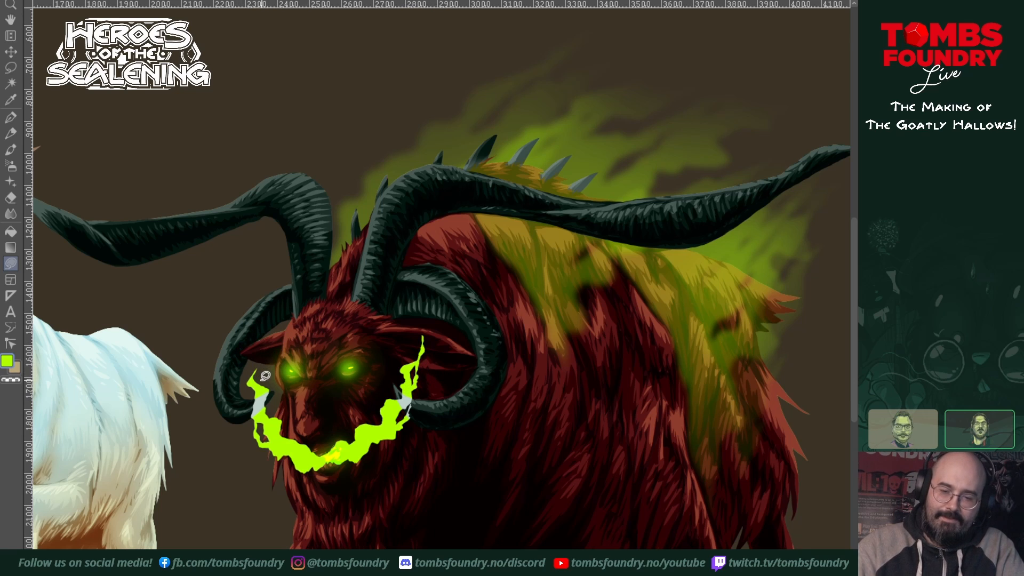
mouse_move(260, 380)
left_mouse_down()
mouse_move(273, 346)
mouse_move(260, 380)
left_mouse_up()
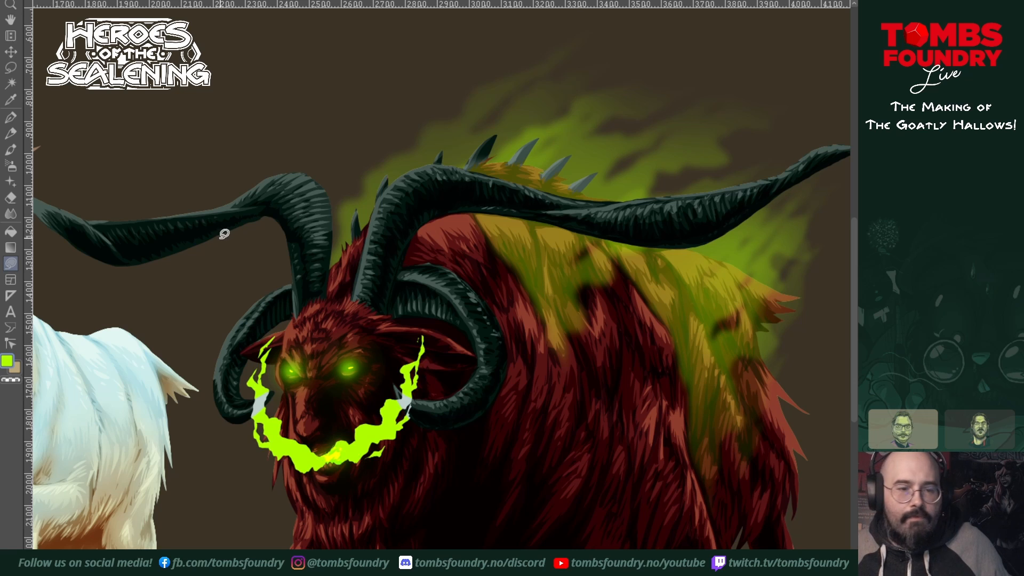
Step: Fade the mouth's smoke trails towards their tips with a transparent airbrush and compare the face with and without the smoke
left_click(11, 166)
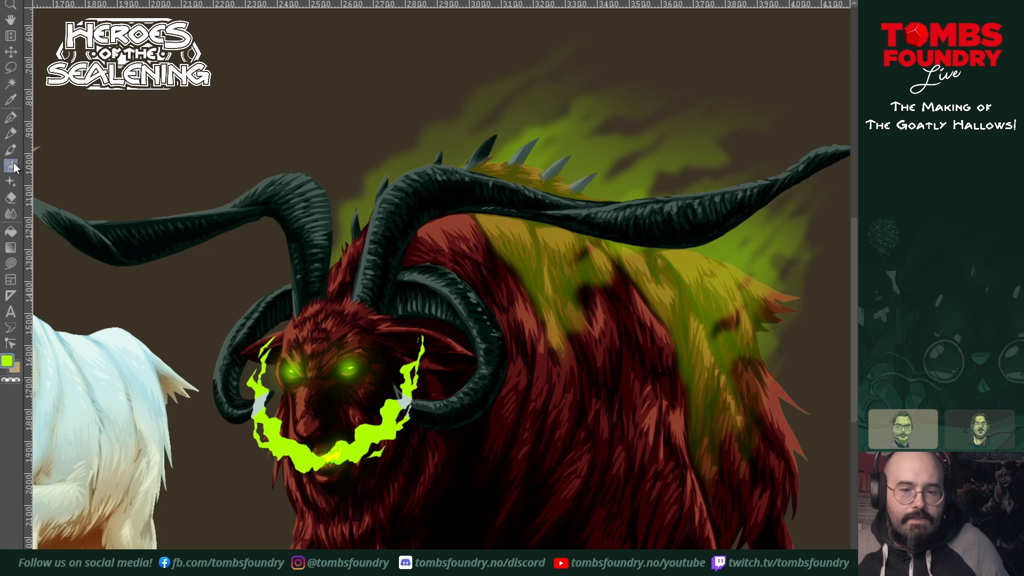
mouse_move(434, 366)
left_mouse_down()
mouse_move(425, 381)
mouse_move(416, 370)
left_mouse_up()
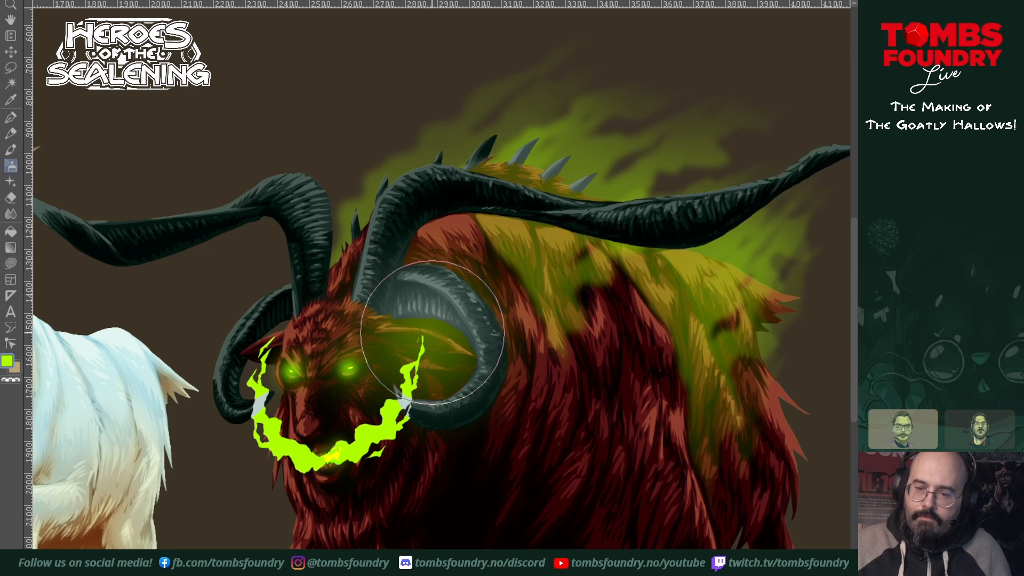
key("ctrl+z")
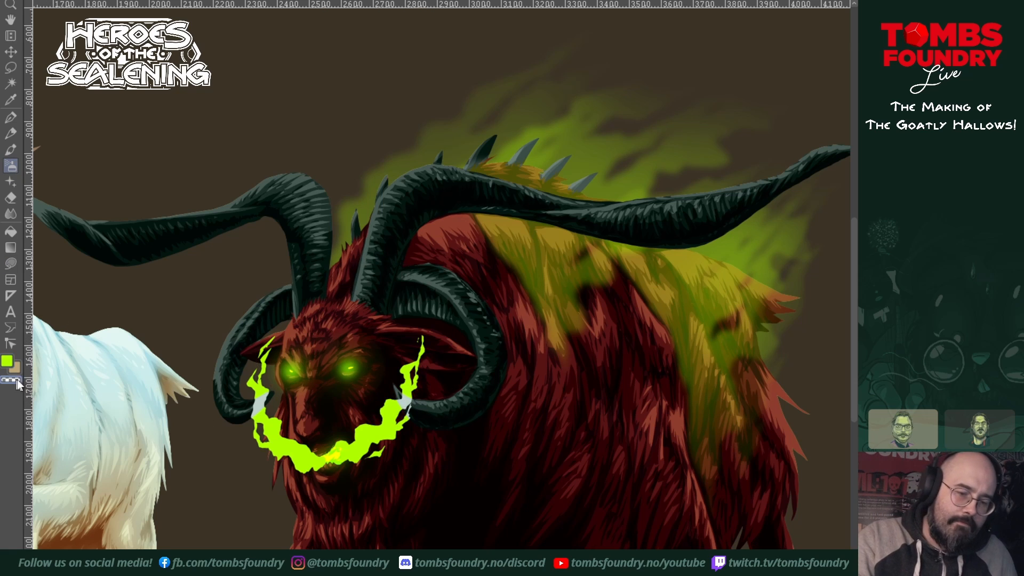
mouse_move(428, 341)
left_mouse_down()
mouse_move(430, 308)
mouse_move(405, 341)
mouse_move(431, 302)
mouse_move(395, 358)
left_mouse_up()
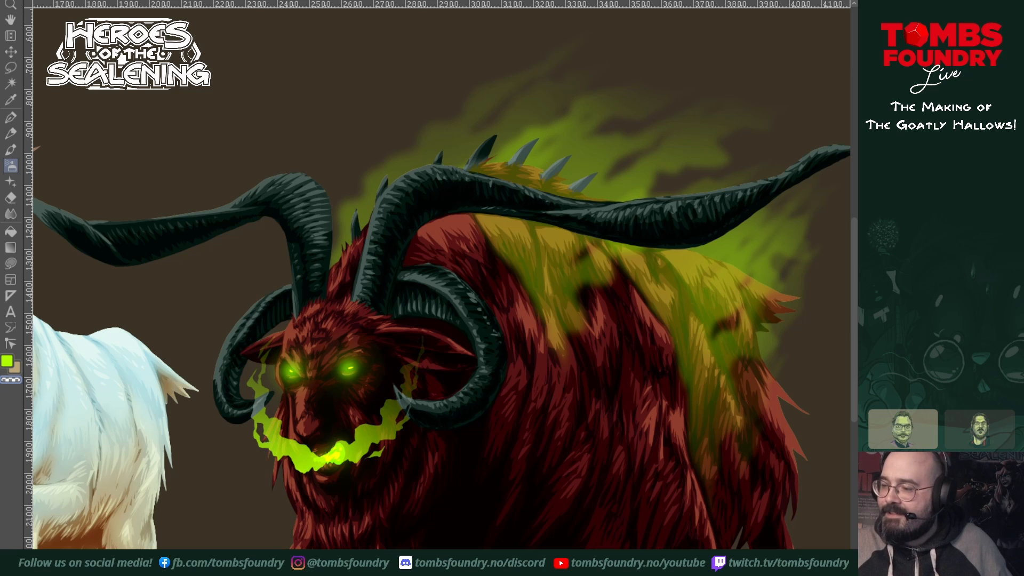
key("ctrl+z")
key("ctrl+y")
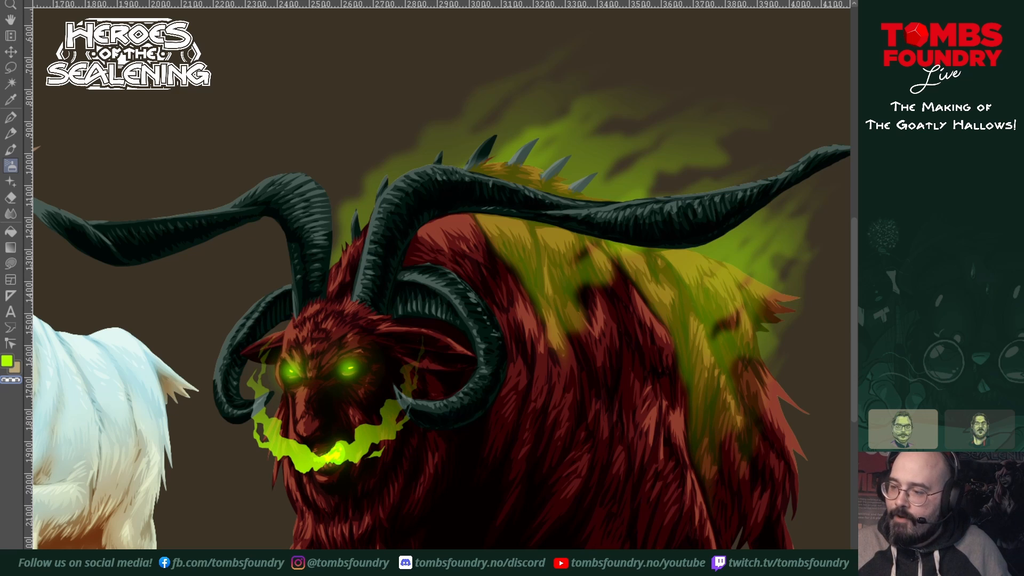
key("ctrl+z")
key("ctrl+y")
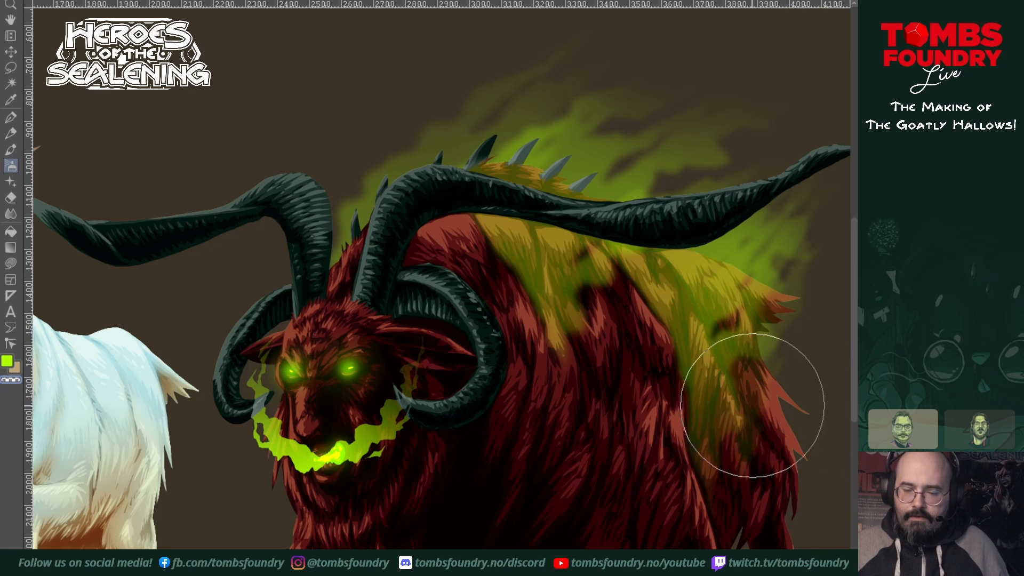
key("ctrl+z")
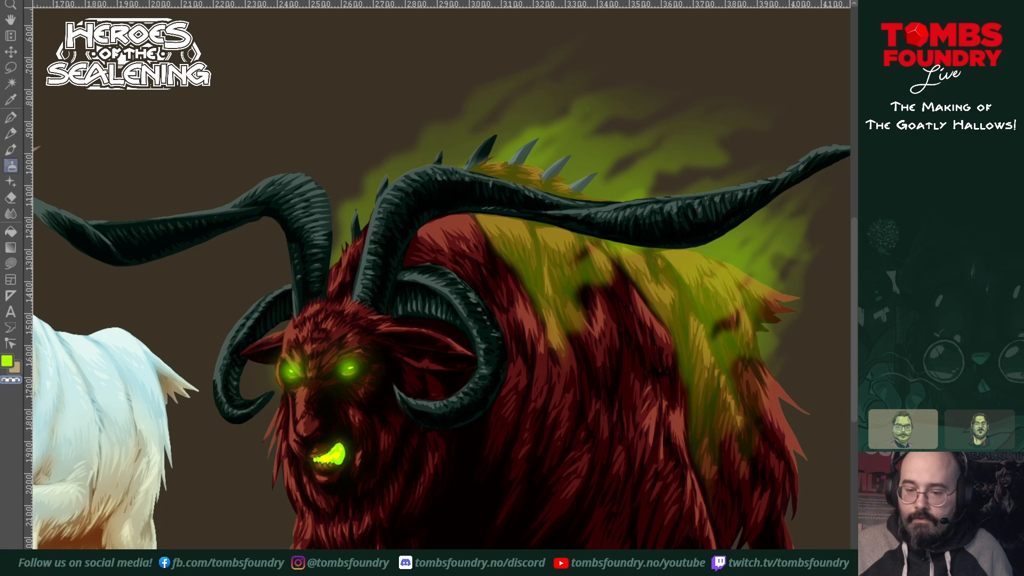
key("ctrl+y")
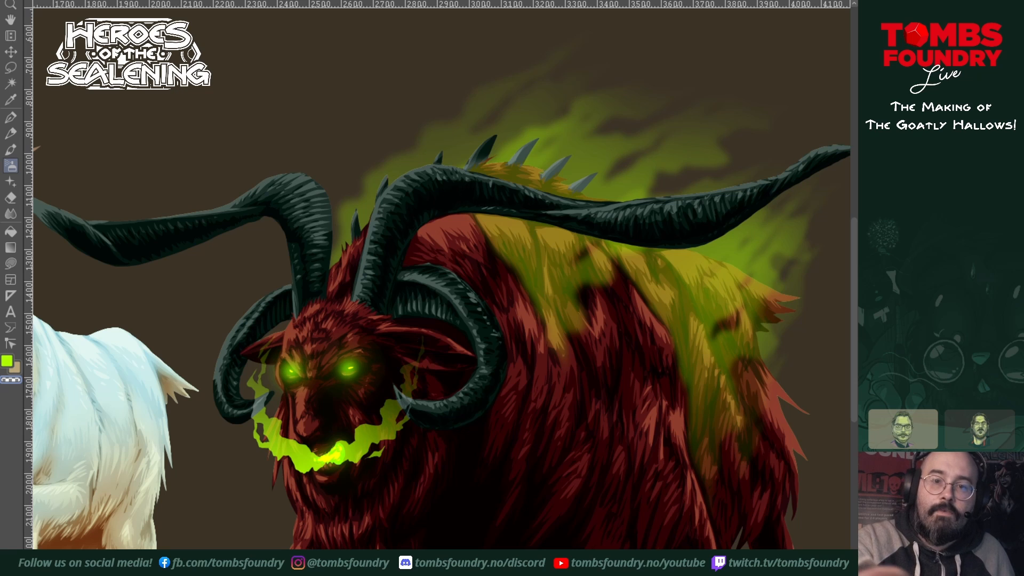
Step: Apply a Gaussian blur with a strength of 21.07 to the mouth's smoke trails
left_click(209, 0)
mouse_move(255, 0)
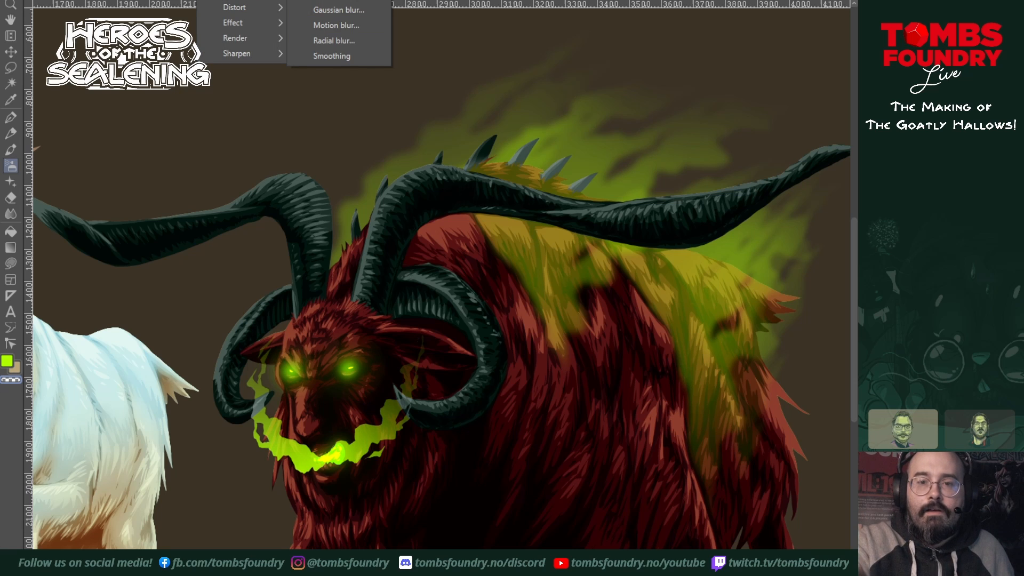
left_click(323, 9)
left_click_drag(257, 403, 209, 395)
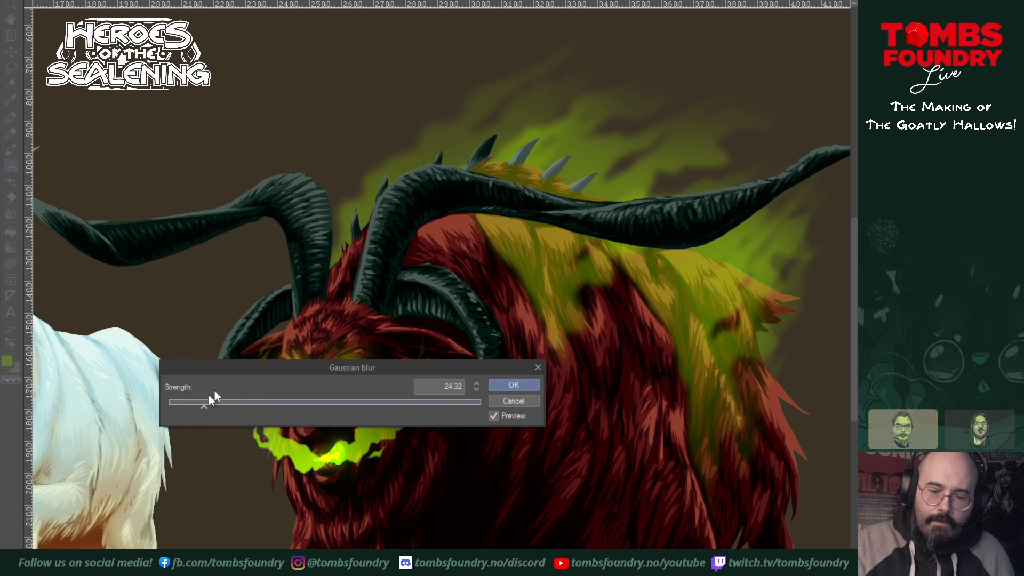
left_click_drag(366, 367, 508, 226)
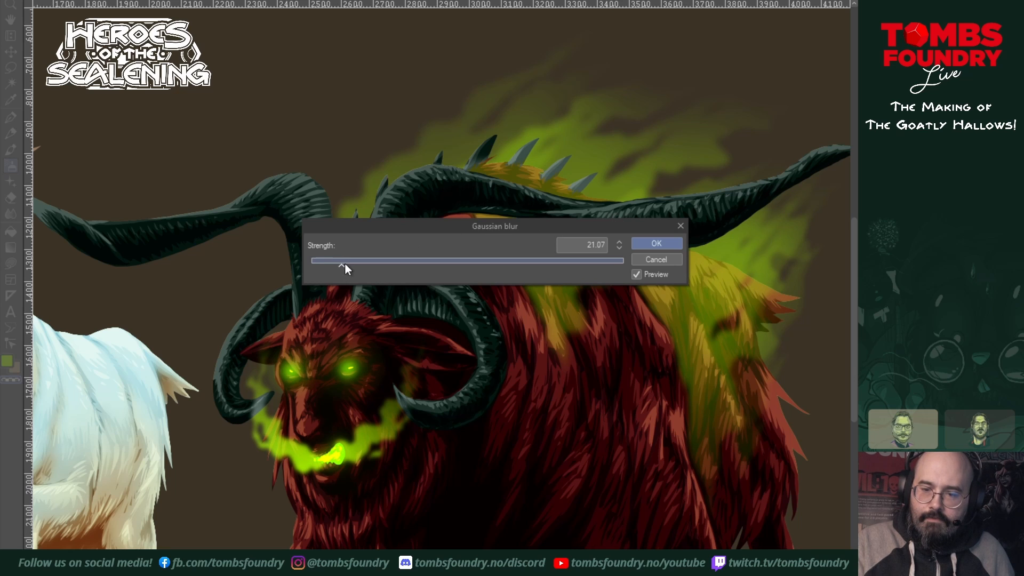
left_click(648, 243)
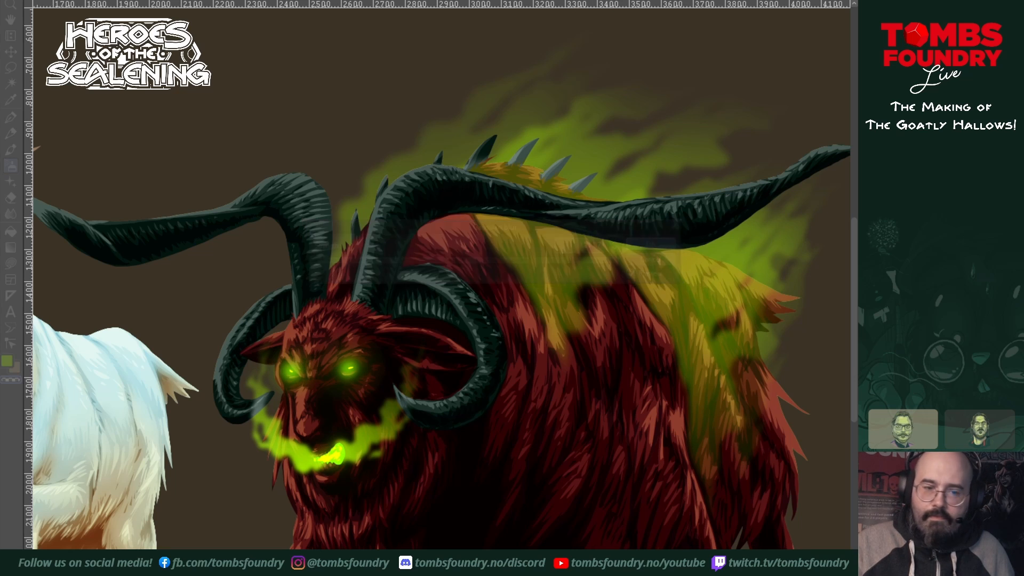
Step: Soften the tip of the left smoke trail with the blend tool and cut away the green smoke overlapping the goat's snout
left_click(11, 214)
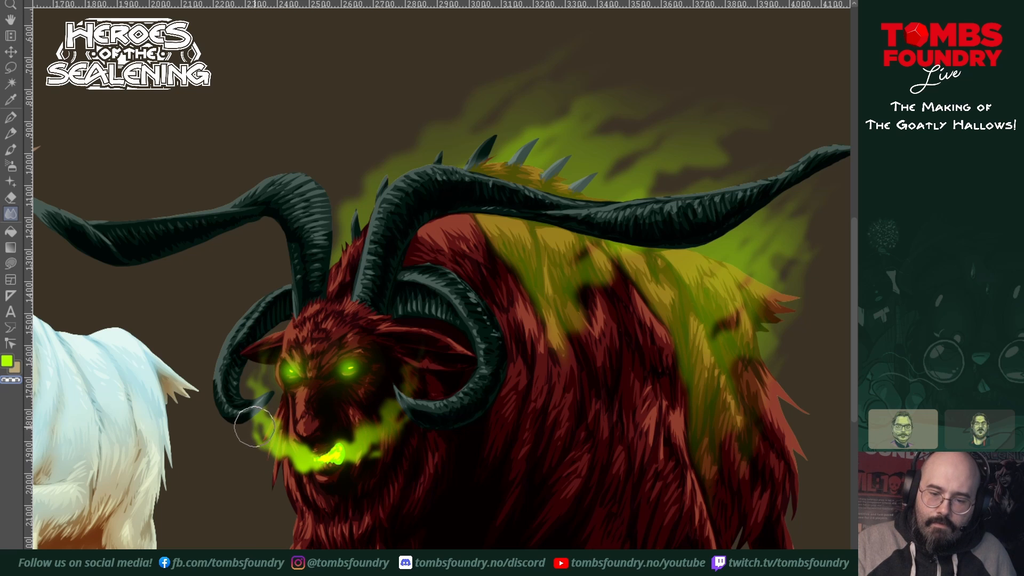
left_click_drag(262, 406, 267, 414)
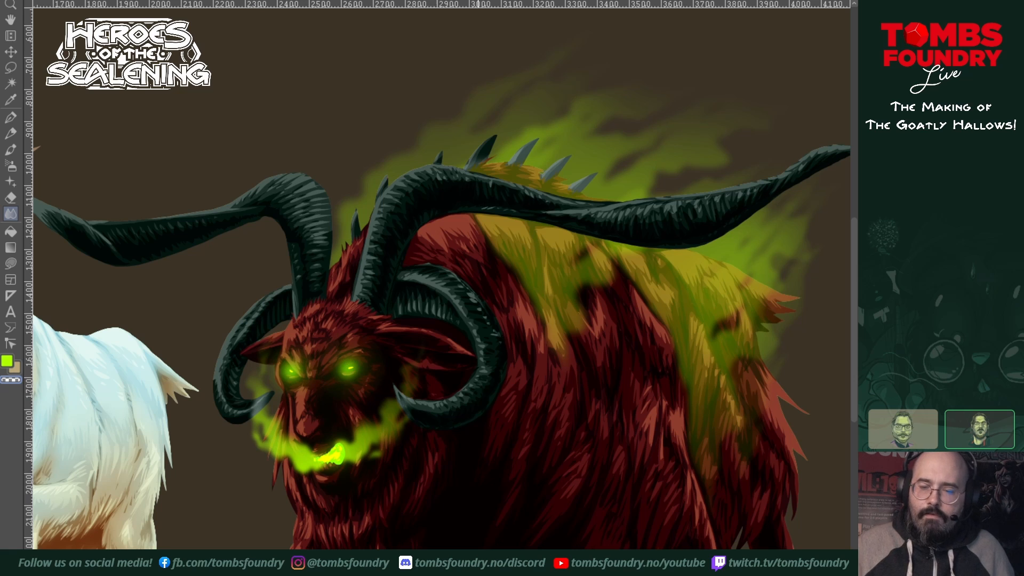
key("ctrl+space")
left_click(350, 433, "ctrl")
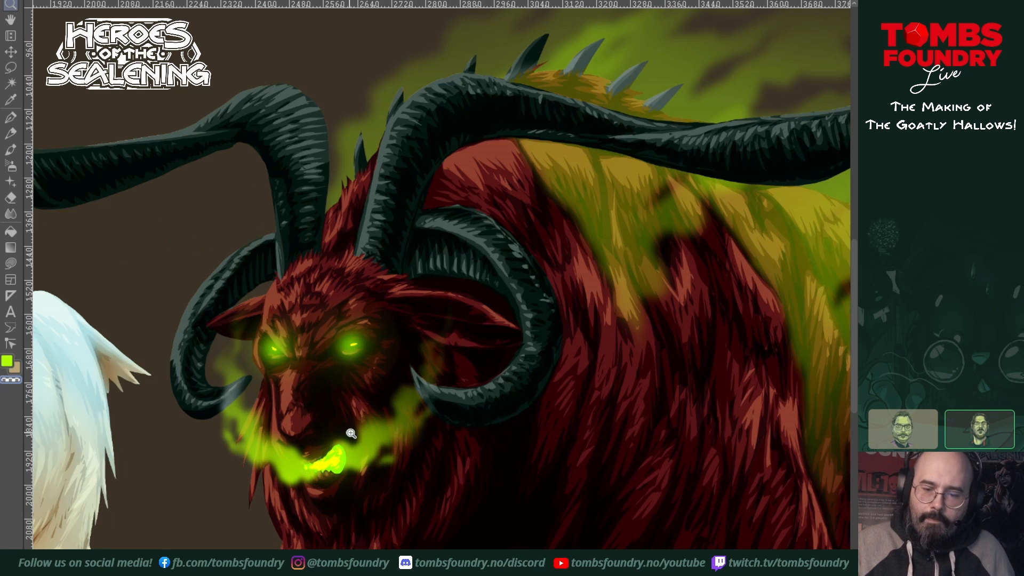
left_click_drag(368, 461, 455, 494)
left_click(416, 487, "ctrl")
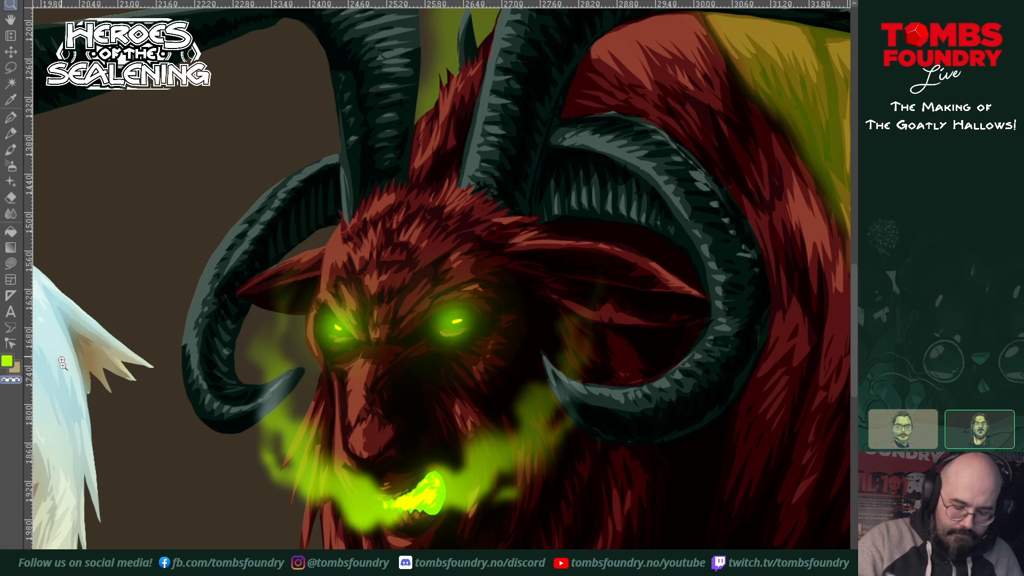
key("u")
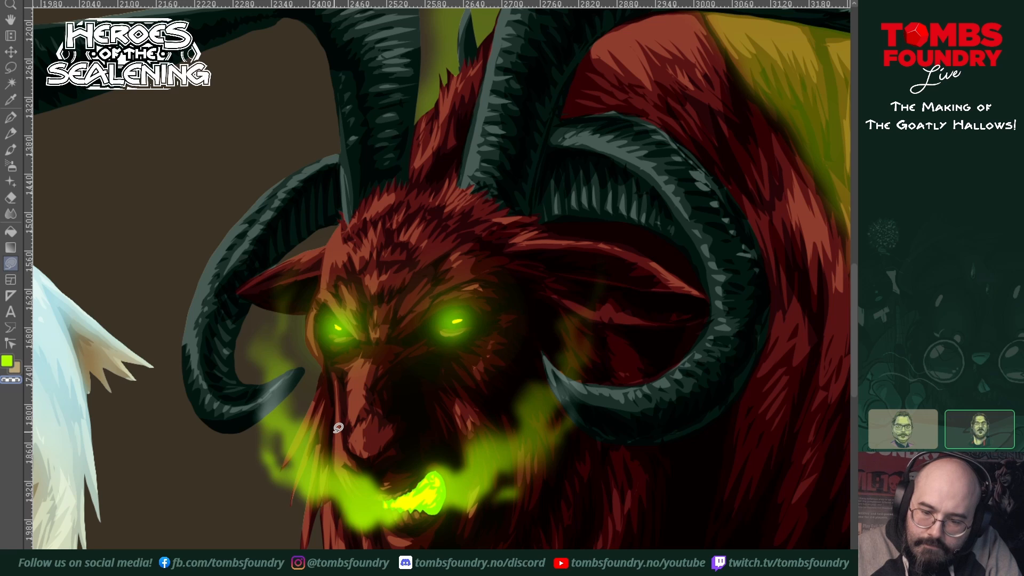
mouse_move(338, 427)
left_mouse_down()
mouse_move(349, 488)
mouse_move(361, 501)
mouse_move(396, 494)
mouse_move(367, 455)
mouse_move(343, 452)
mouse_move(340, 435)
left_mouse_up()
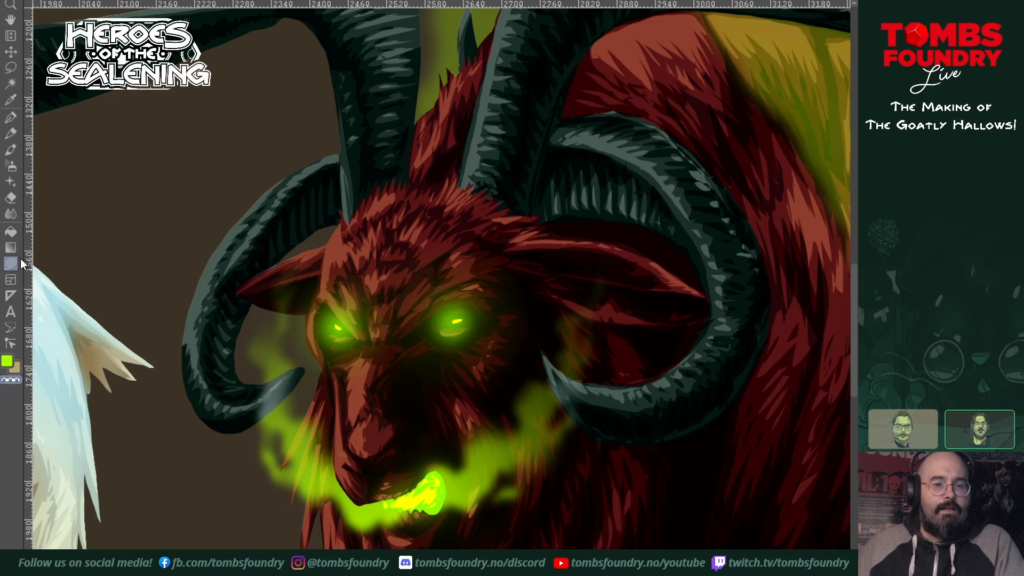
Step: Select the large goat's silhouette and airbrush violet over the lower half of its body fur and its chest
left_click(10, 213)
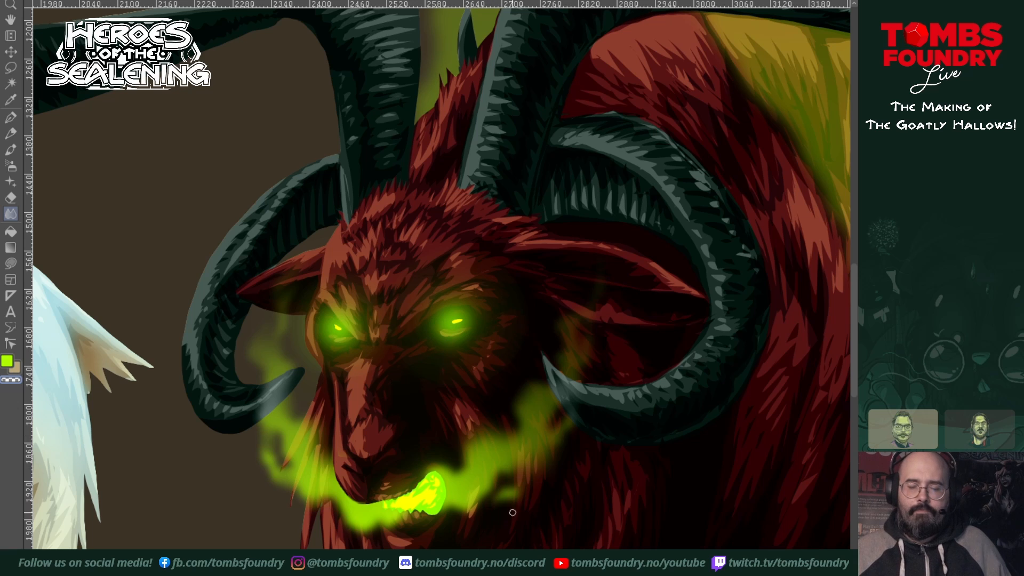
scroll(599, 483, "down", 4)
scroll(634, 473, "up", 1)
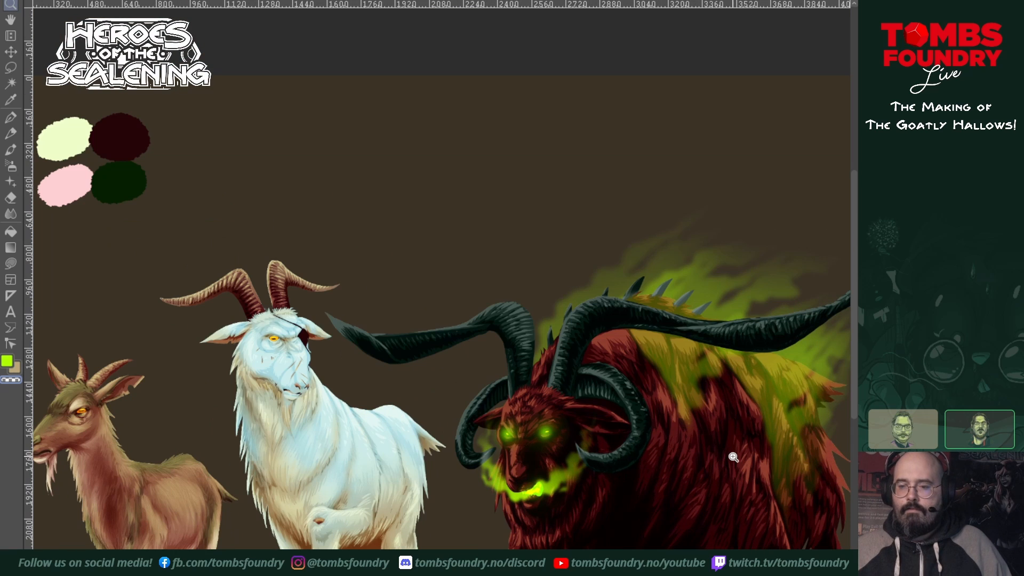
left_click_drag(704, 481, 581, 416)
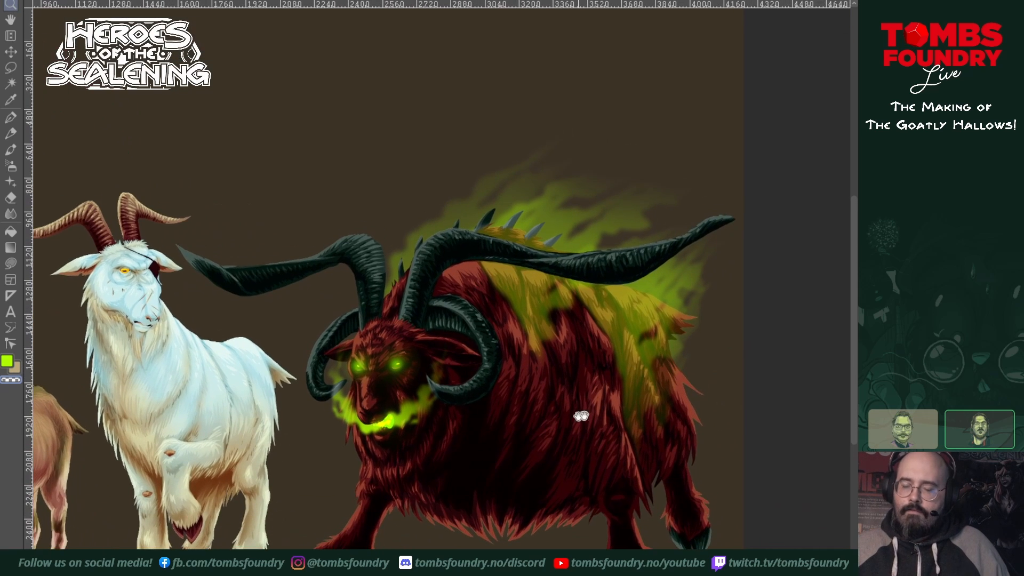
left_click(582, 429)
left_click_drag(579, 463, 565, 424)
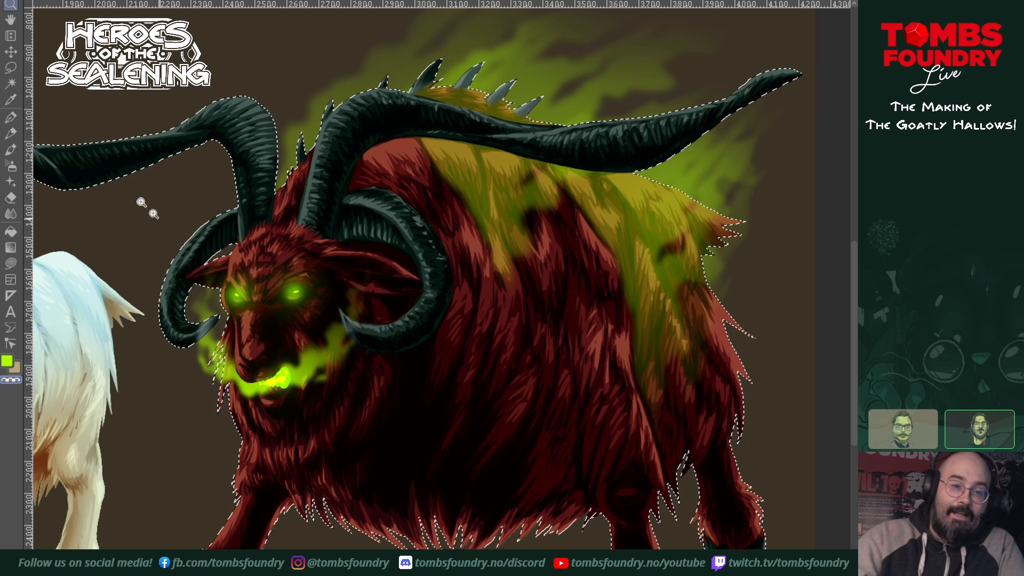
left_click(11, 166)
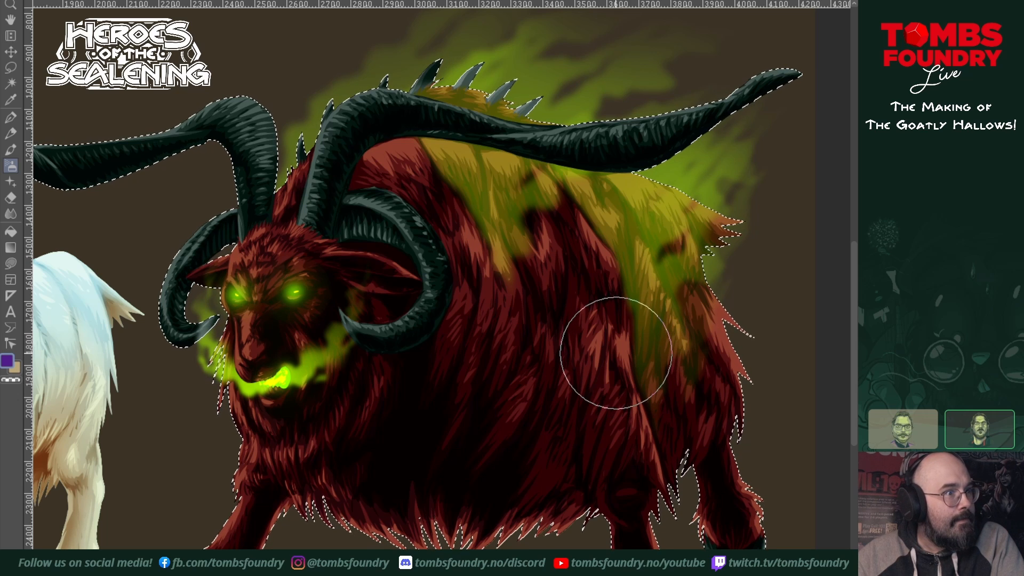
mouse_move(606, 365)
left_mouse_down()
mouse_move(614, 395)
mouse_move(592, 411)
mouse_move(560, 403)
mouse_move(550, 426)
mouse_move(538, 425)
mouse_move(552, 375)
mouse_move(508, 416)
mouse_move(487, 412)
mouse_move(470, 376)
mouse_move(407, 420)
mouse_move(343, 395)
mouse_move(328, 397)
mouse_move(315, 431)
mouse_move(318, 420)
mouse_move(276, 410)
mouse_move(335, 473)
mouse_move(343, 437)
mouse_move(365, 491)
mouse_move(334, 472)
mouse_move(405, 487)
mouse_move(426, 470)
mouse_move(371, 433)
mouse_move(462, 431)
mouse_move(465, 499)
mouse_move(490, 504)
mouse_move(521, 468)
mouse_move(528, 509)
mouse_move(572, 436)
mouse_move(551, 499)
mouse_move(561, 506)
mouse_move(641, 380)
mouse_move(608, 459)
mouse_move(666, 390)
mouse_move(675, 411)
mouse_move(683, 394)
mouse_move(696, 420)
left_mouse_up()
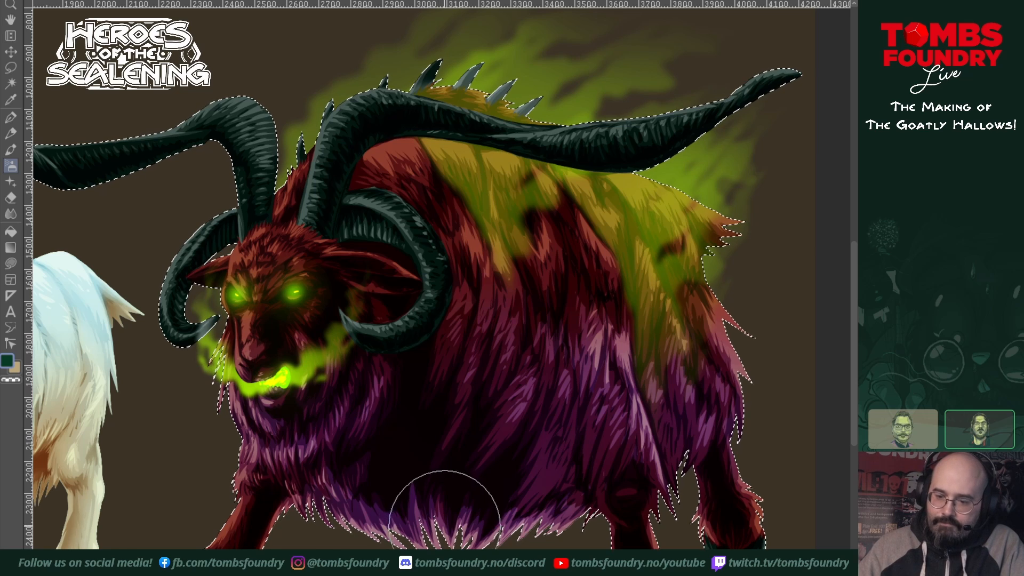
Step: Airbrush dark teal over the fur tips along the belly fringe, chest and hind flank
mouse_move(424, 528)
left_mouse_down()
mouse_move(418, 492)
mouse_move(429, 527)
mouse_move(364, 525)
mouse_move(327, 508)
mouse_move(319, 486)
mouse_move(433, 514)
left_mouse_up()
mouse_move(506, 533)
left_mouse_down()
mouse_move(556, 508)
mouse_move(569, 525)
mouse_move(627, 463)
mouse_move(652, 477)
mouse_move(678, 452)
mouse_move(675, 466)
mouse_move(680, 447)
mouse_move(580, 494)
mouse_move(448, 528)
mouse_move(312, 479)
mouse_move(295, 458)
mouse_move(305, 448)
mouse_move(383, 493)
mouse_move(361, 466)
left_mouse_up()
key("bracketleft")
key("bracketleft")
key("bracketleft")
key("bracketleft")
mouse_move(286, 427)
left_mouse_down()
mouse_move(294, 456)
mouse_move(336, 376)
mouse_move(342, 407)
mouse_move(320, 440)
mouse_move(346, 404)
mouse_move(323, 465)
mouse_move(299, 466)
mouse_move(313, 481)
mouse_move(343, 423)
mouse_move(296, 458)
mouse_move(264, 430)
mouse_move(453, 414)
mouse_move(543, 518)
mouse_move(565, 522)
mouse_move(589, 483)
mouse_move(705, 449)
mouse_move(681, 468)
mouse_move(717, 399)
mouse_move(681, 495)
mouse_move(704, 444)
left_mouse_up()
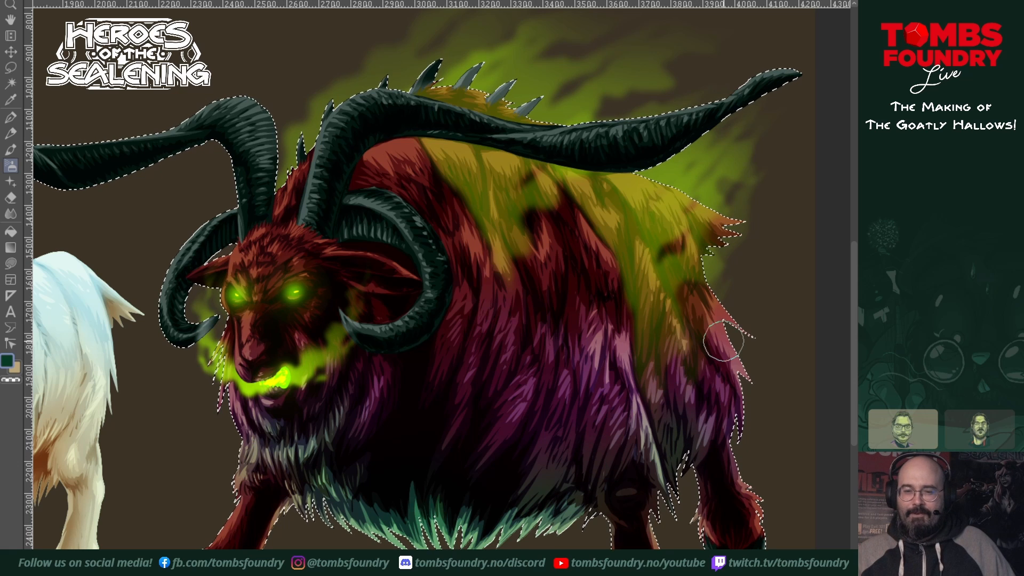
Step: Airbrush bright magenta onto the tuft of fur on the goat's forehead, using a progressively smaller brush
left_click_drag(683, 442, 655, 482)
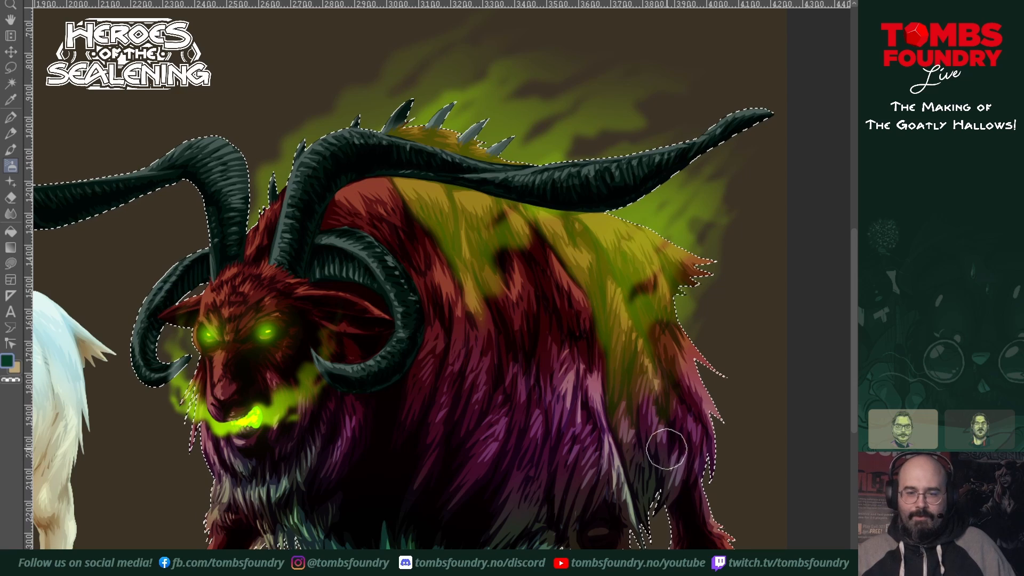
left_click_drag(683, 482, 696, 351)
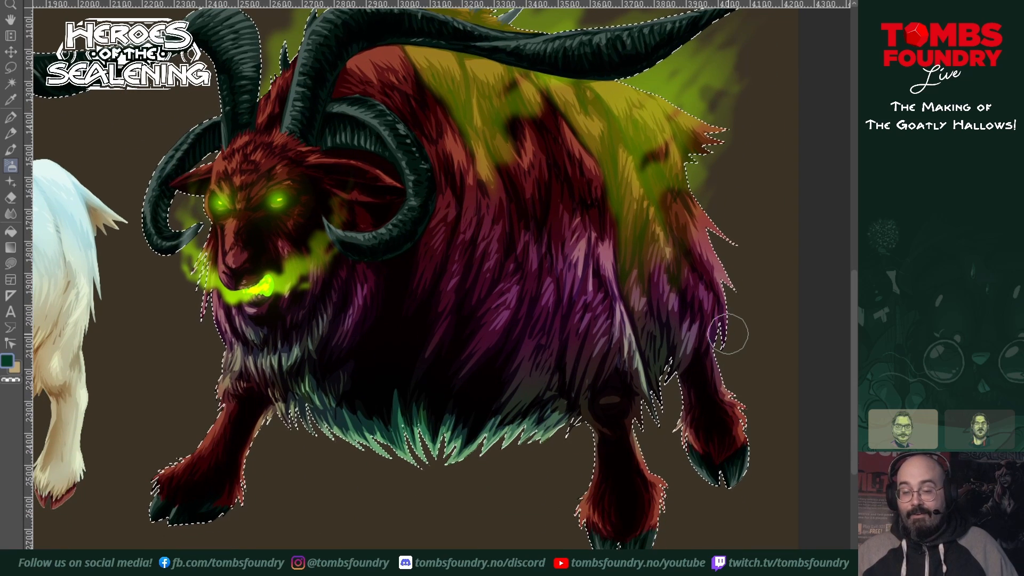
mouse_move(656, 427)
left_mouse_down()
mouse_move(665, 464)
mouse_move(691, 474)
left_mouse_up()
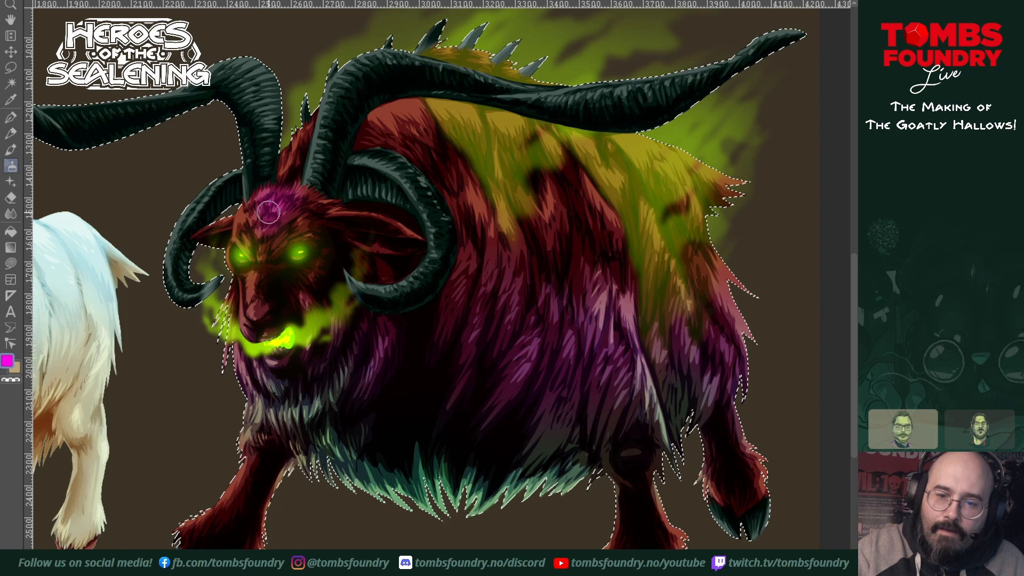
key("bracketleft")
key("bracketleft")
key("bracketleft")
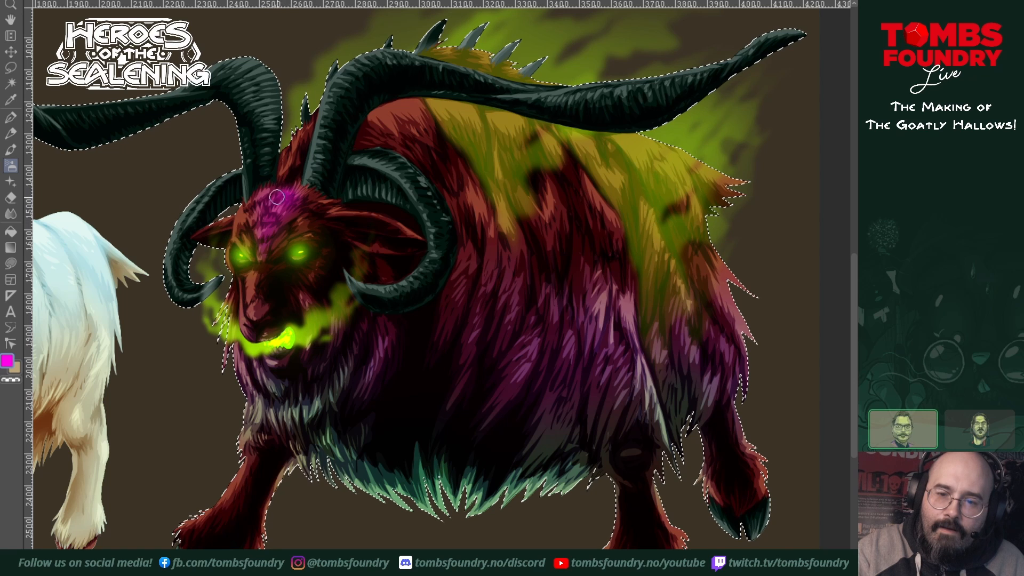
key("bracketleft")
key("bracketleft")
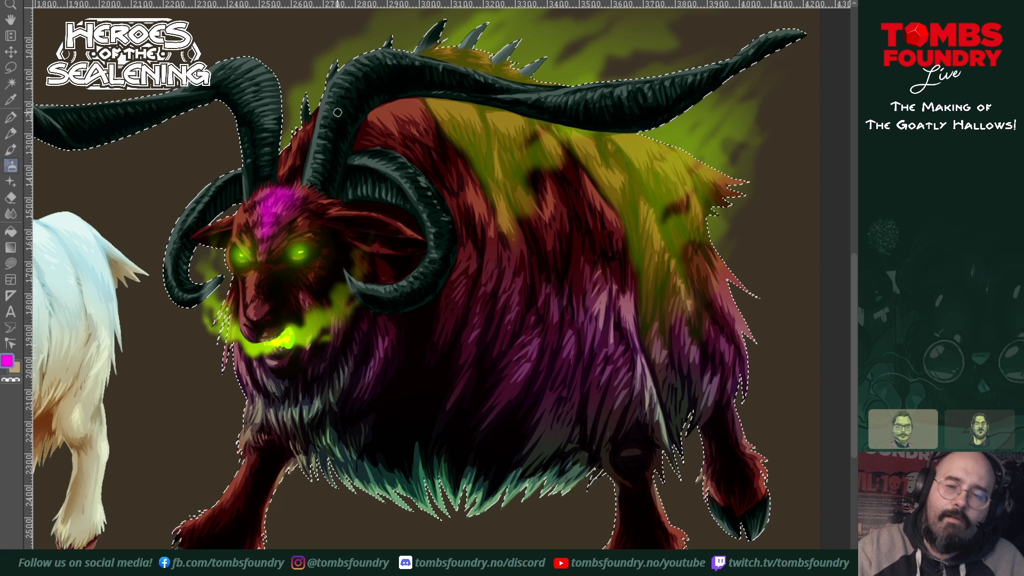
Step: Airbrush magenta onto the fur of the neck, shoulder hump, spiked back ridge and tail tuft
left_click_drag(427, 250, 492, 344)
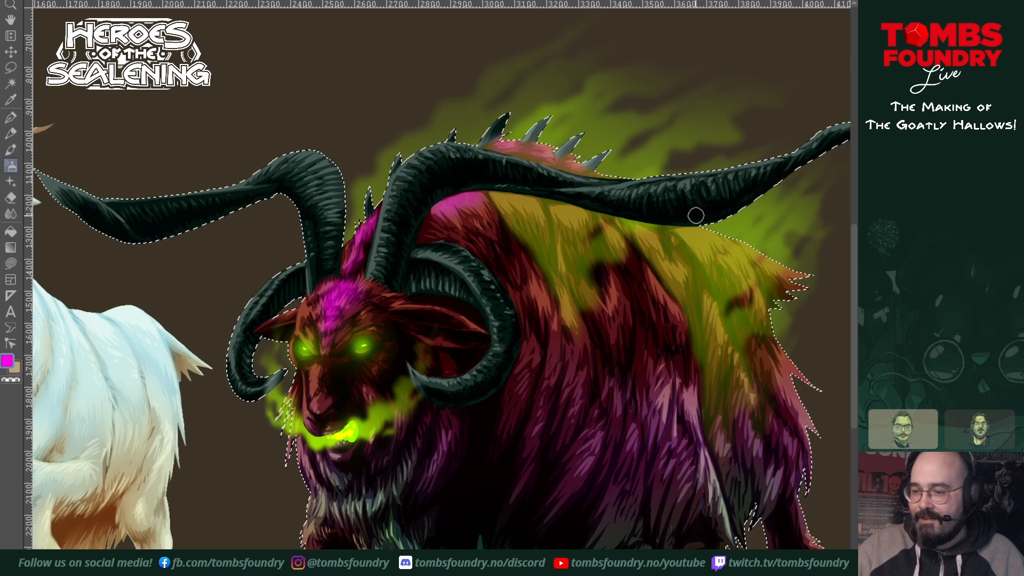
left_click_drag(696, 215, 506, 280)
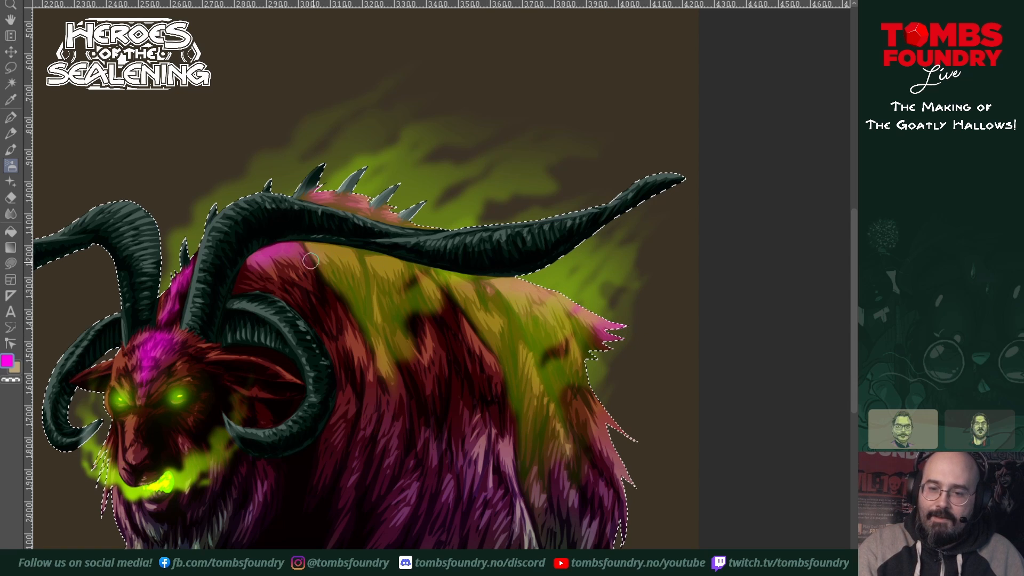
key("bracketright")
key("bracketright")
key("bracketright")
key("bracketright")
key("bracketright")
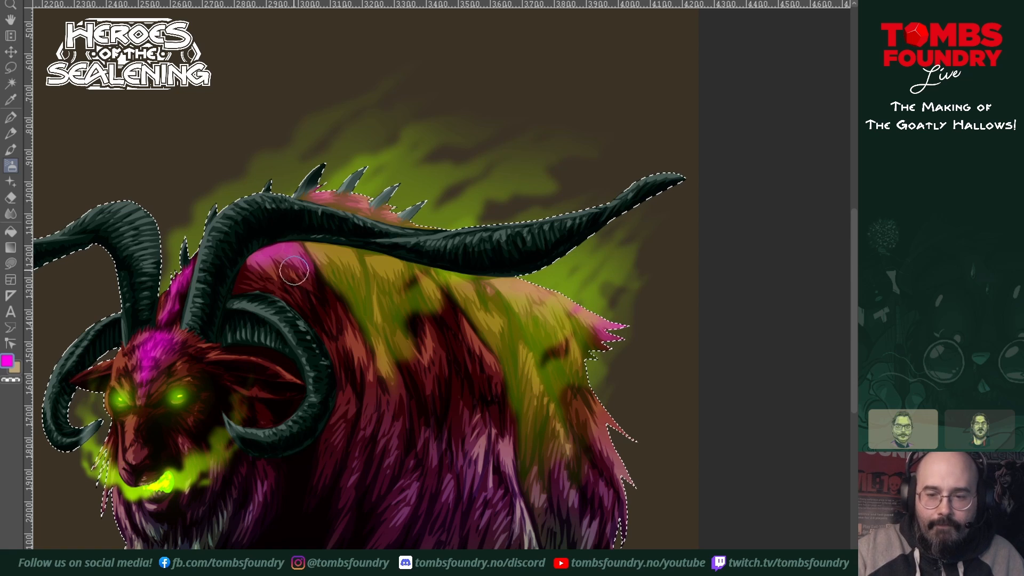
key("bracketright")
key("bracketright")
mouse_move(281, 262)
left_mouse_down()
mouse_move(333, 299)
mouse_move(295, 262)
left_mouse_up()
key("bracketleft")
key("bracketleft")
key("bracketleft")
key("bracketleft")
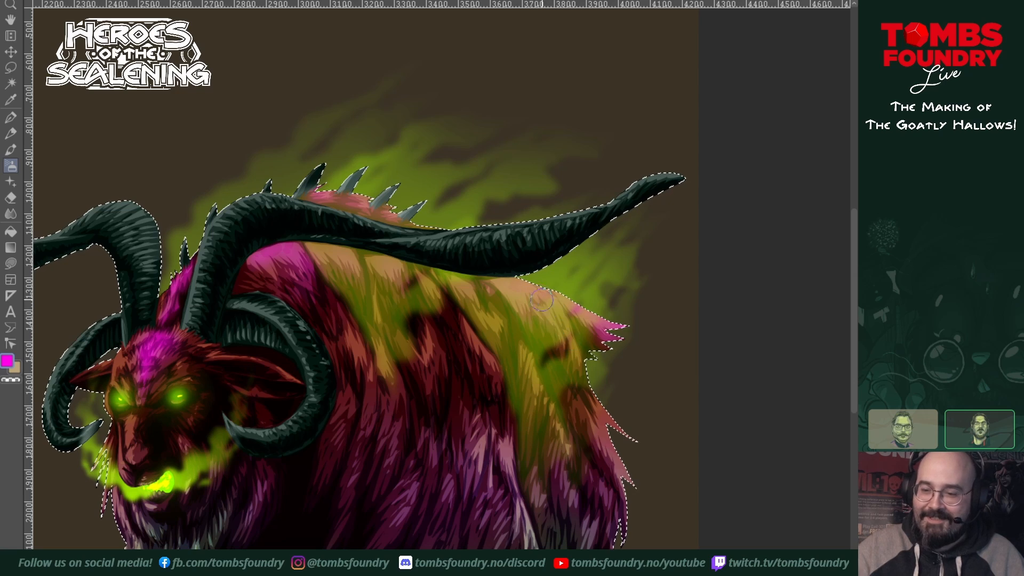
Step: Sample the lime green of the goat's glowing mouth as the airbrush colour
left_click_drag(620, 403, 645, 357)
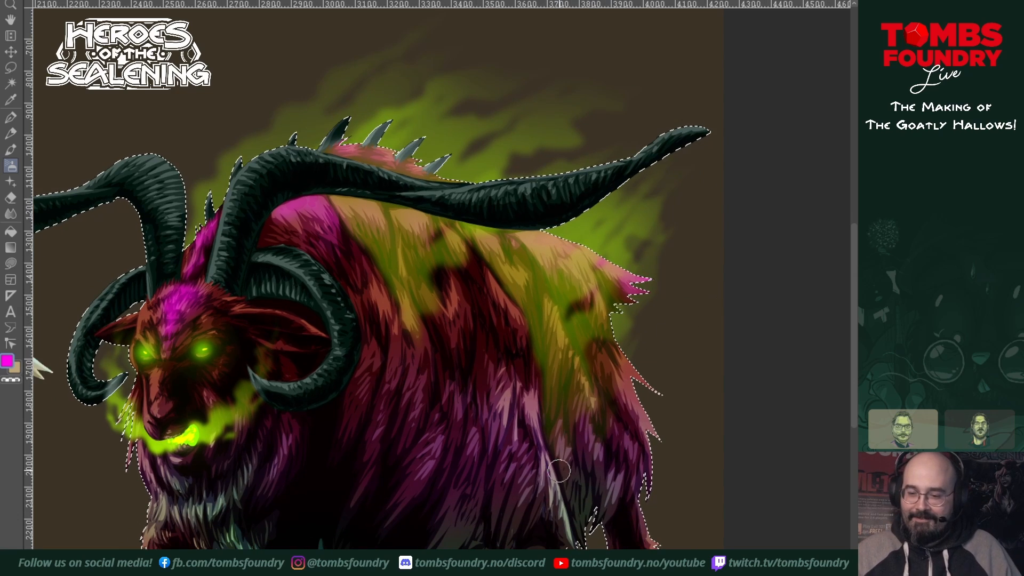
left_click_drag(589, 484, 658, 379)
left_click_drag(621, 442, 692, 481)
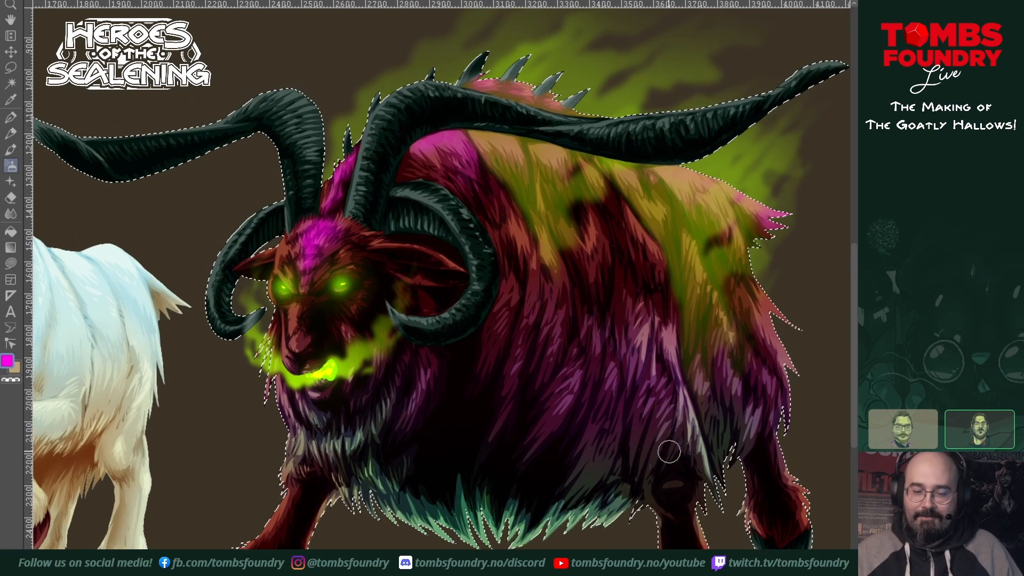
left_click_drag(723, 554, 619, 538)
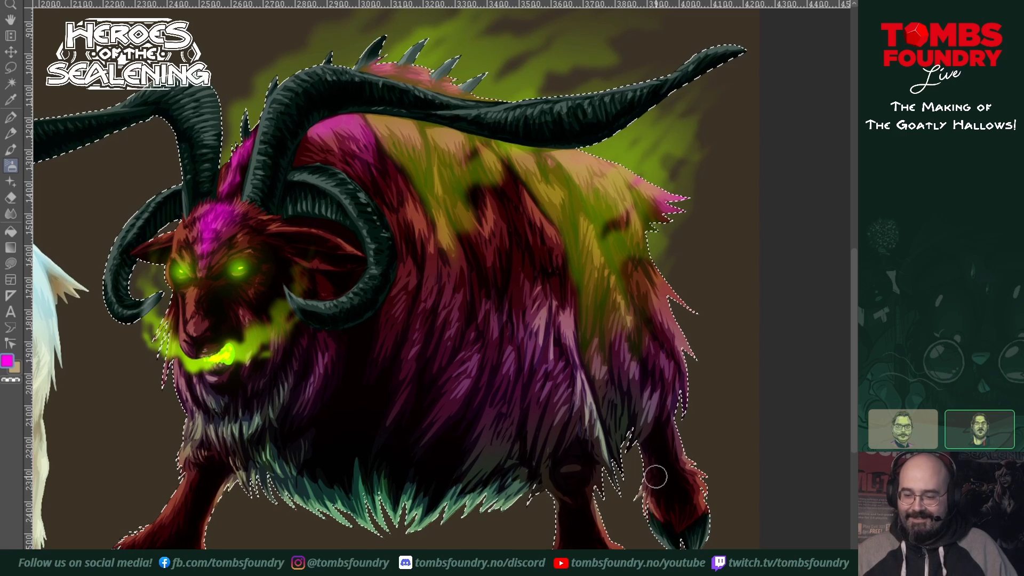
left_click_drag(724, 432, 740, 415)
left_click_drag(686, 475, 735, 473)
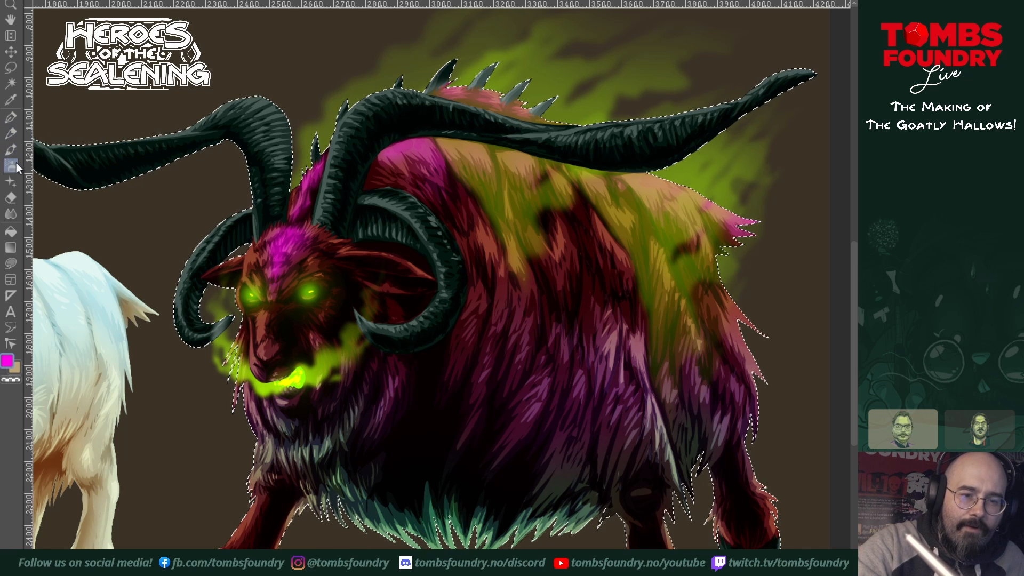
left_click(308, 376, "ctrl")
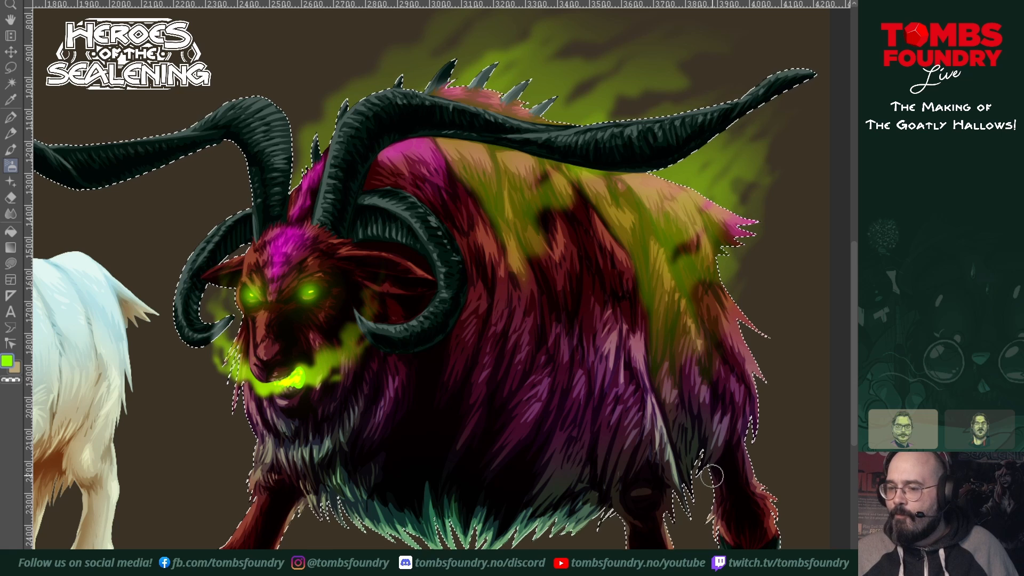
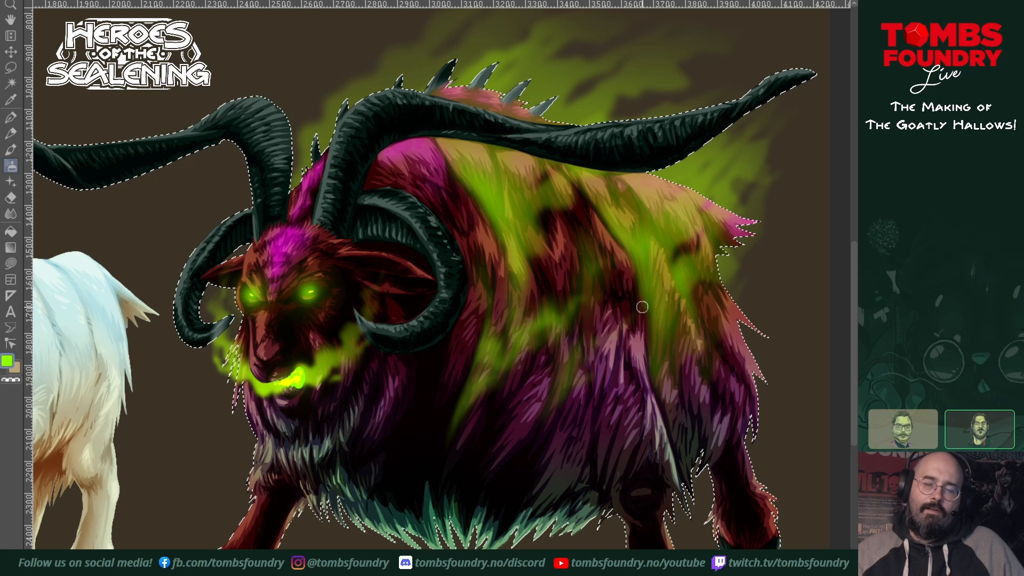
Step: Select only the large goat's horns and airbrush olive brown over the outer ends of both long horns
mouse_move(679, 471)
left_mouse_down()
mouse_move(734, 446)
mouse_move(748, 458)
left_mouse_up()
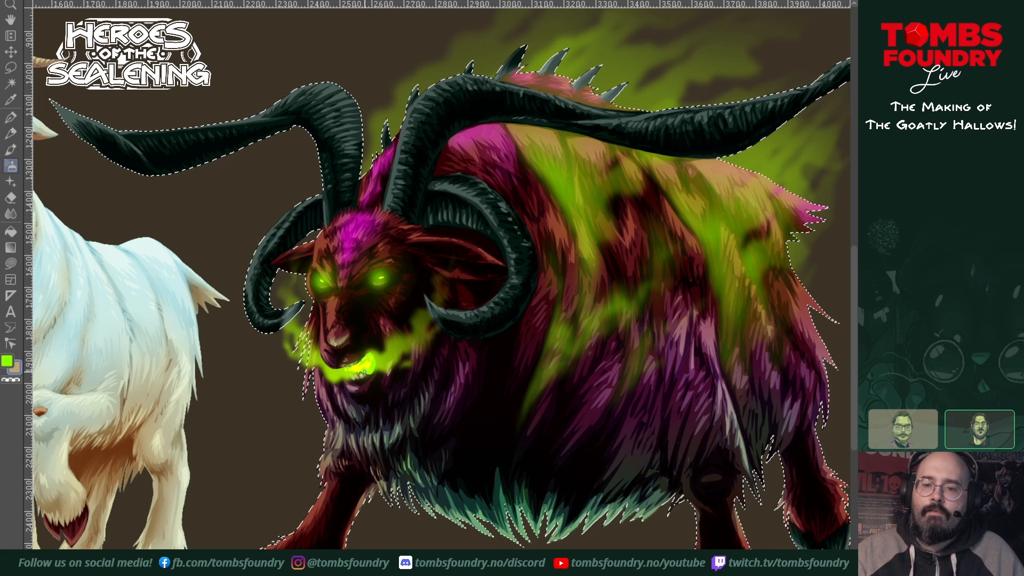
left_click_drag(548, 427, 498, 457)
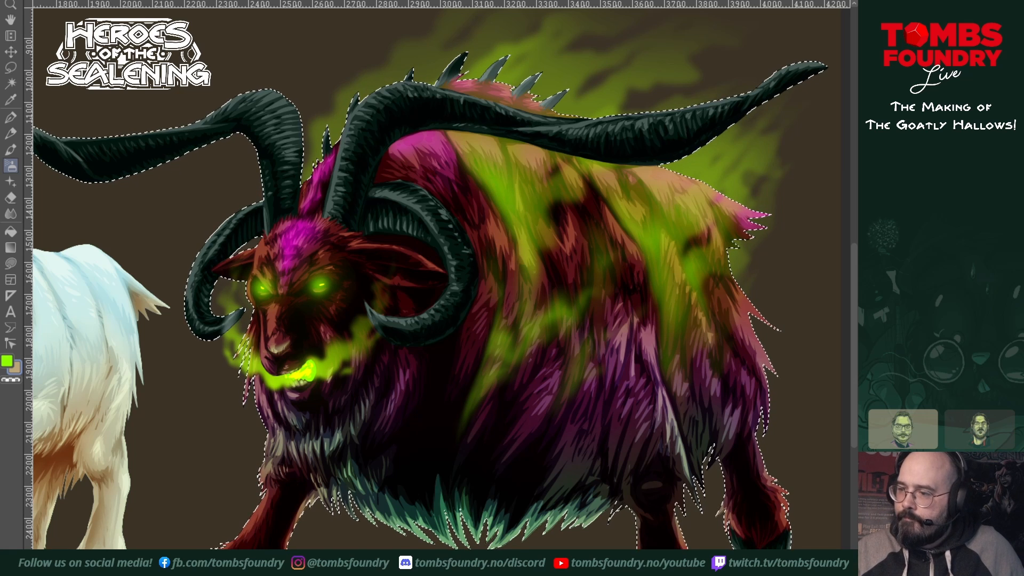
left_click(933, 373, "ctrl")
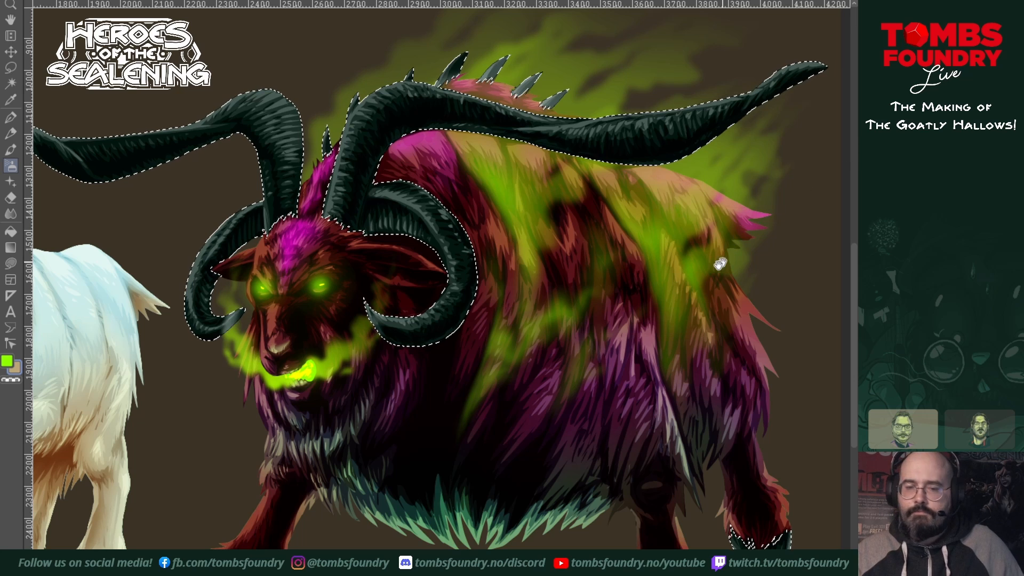
left_click_drag(721, 262, 623, 383)
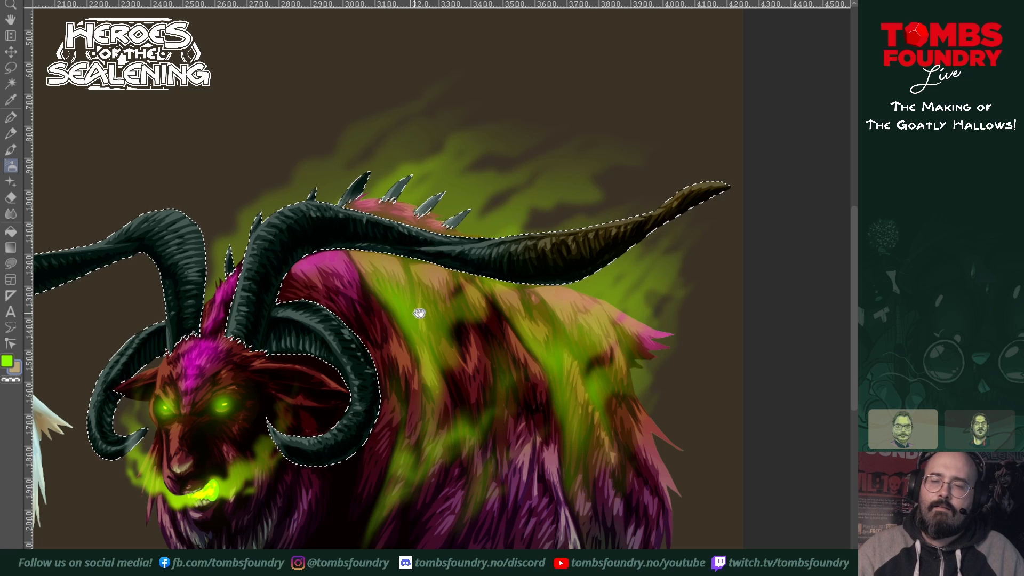
scroll(419, 308, "left", 5)
mouse_move(139, 233)
left_mouse_down()
mouse_move(155, 253)
mouse_move(104, 217)
mouse_move(222, 268)
mouse_move(193, 247)
mouse_move(269, 256)
mouse_move(183, 261)
mouse_move(254, 285)
mouse_move(218, 289)
mouse_move(234, 260)
mouse_move(292, 249)
mouse_move(259, 260)
mouse_move(240, 285)
mouse_move(330, 239)
left_mouse_up()
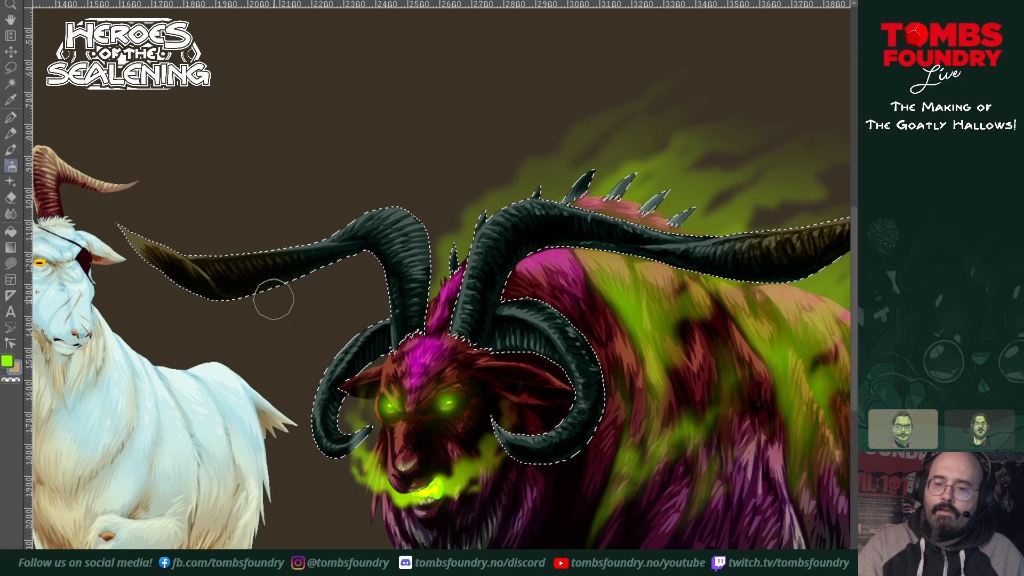
Step: Airbrush olive brown onto both curled lower horns with a smaller brush, and clear the selection
key("[")
key("[")
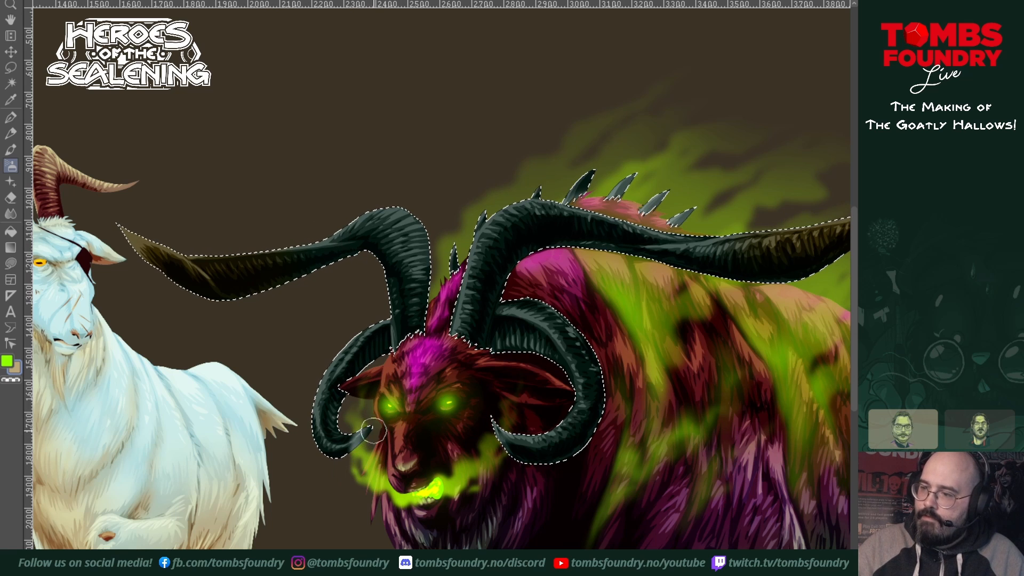
mouse_move(373, 431)
left_mouse_down()
mouse_move(393, 409)
mouse_move(351, 436)
mouse_move(367, 426)
mouse_move(345, 427)
mouse_move(358, 430)
mouse_move(329, 410)
mouse_move(331, 430)
mouse_move(340, 438)
mouse_move(325, 374)
mouse_move(339, 407)
mouse_move(332, 392)
mouse_move(316, 422)
mouse_move(329, 421)
mouse_move(331, 454)
mouse_move(327, 385)
mouse_move(345, 365)
left_mouse_up()
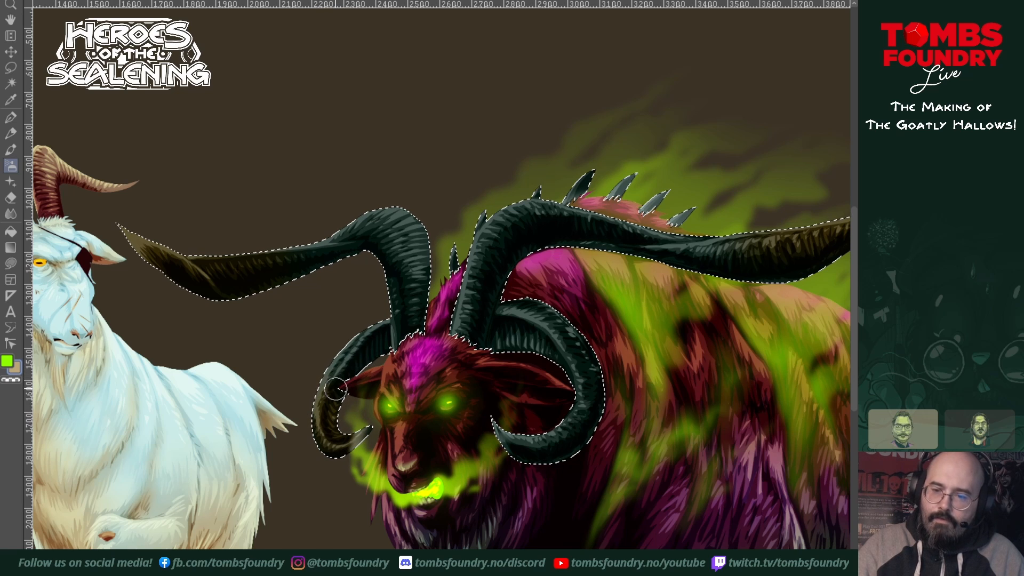
mouse_move(533, 443)
left_mouse_down()
mouse_move(500, 418)
mouse_move(545, 450)
mouse_move(512, 453)
mouse_move(519, 429)
mouse_move(566, 434)
mouse_move(586, 422)
mouse_move(562, 426)
mouse_move(581, 429)
mouse_move(577, 447)
mouse_move(591, 370)
mouse_move(600, 388)
mouse_move(577, 358)
mouse_move(595, 392)
left_mouse_up()
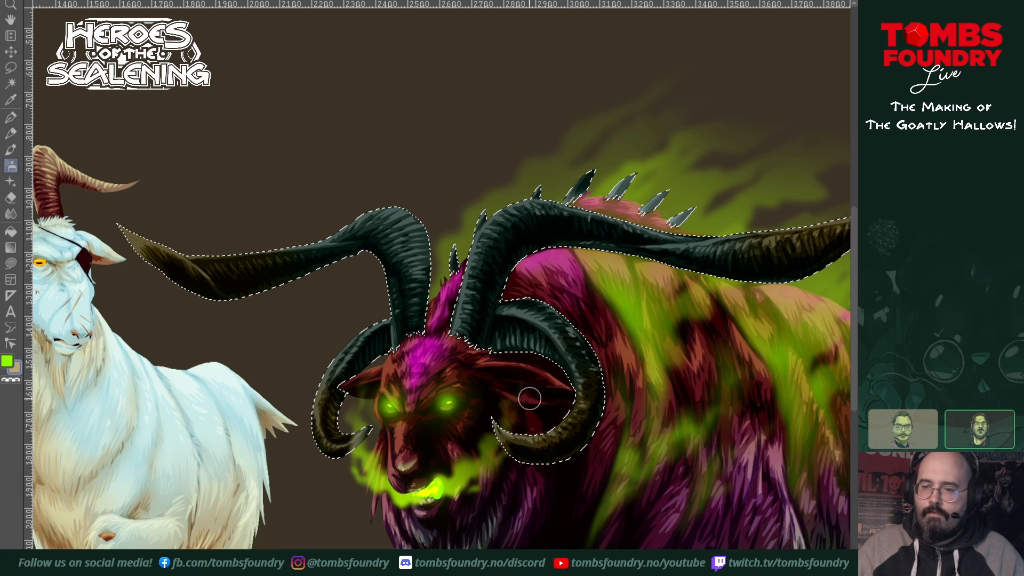
mouse_move(665, 436)
left_mouse_down()
mouse_move(571, 416)
mouse_move(612, 329)
left_mouse_up()
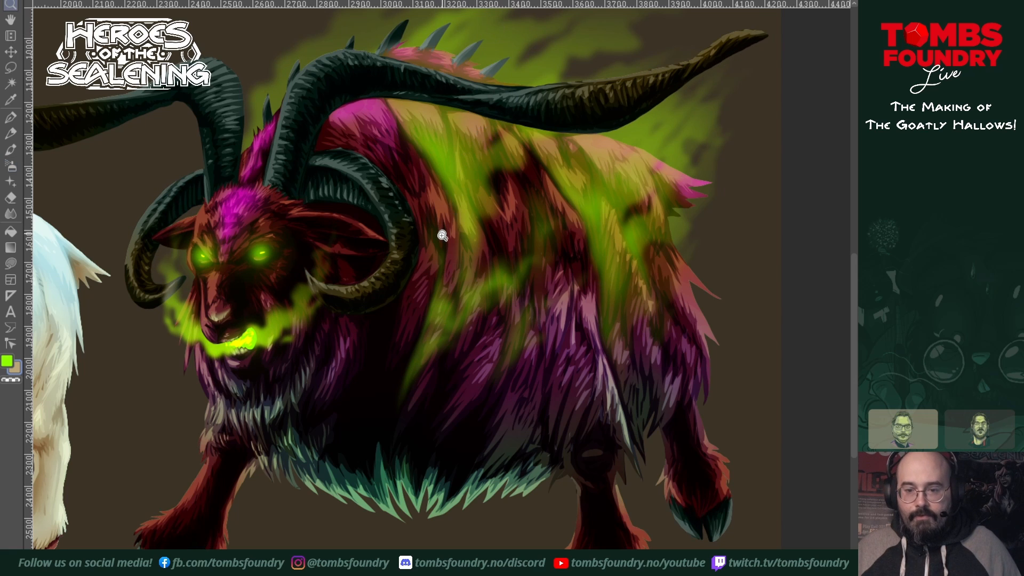
Step: Review the three goats side by side to compare their overall colouring
scroll(445, 258, "down", 4)
left_click_drag(408, 282, 479, 378)
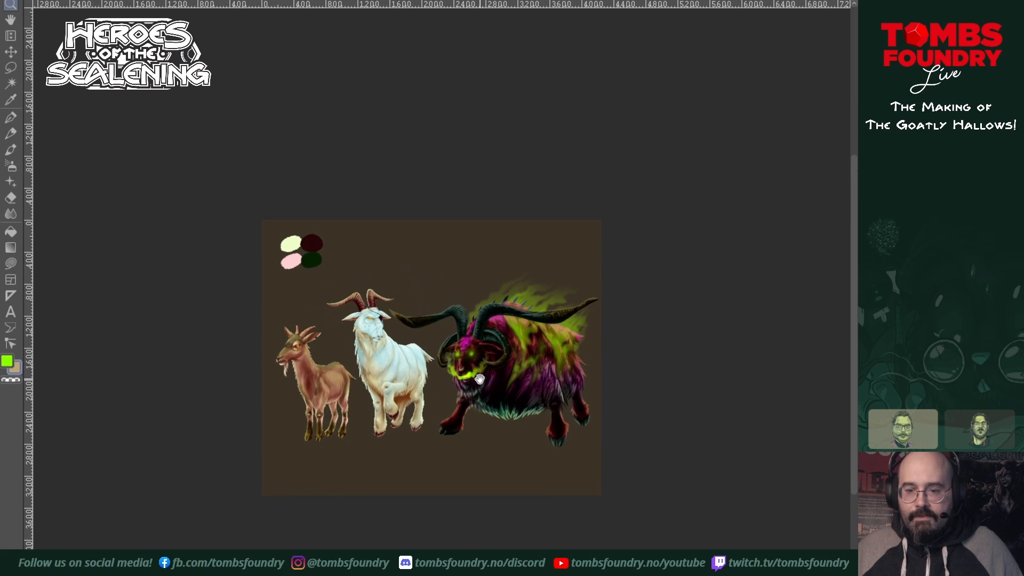
scroll(479, 379, "up", 3)
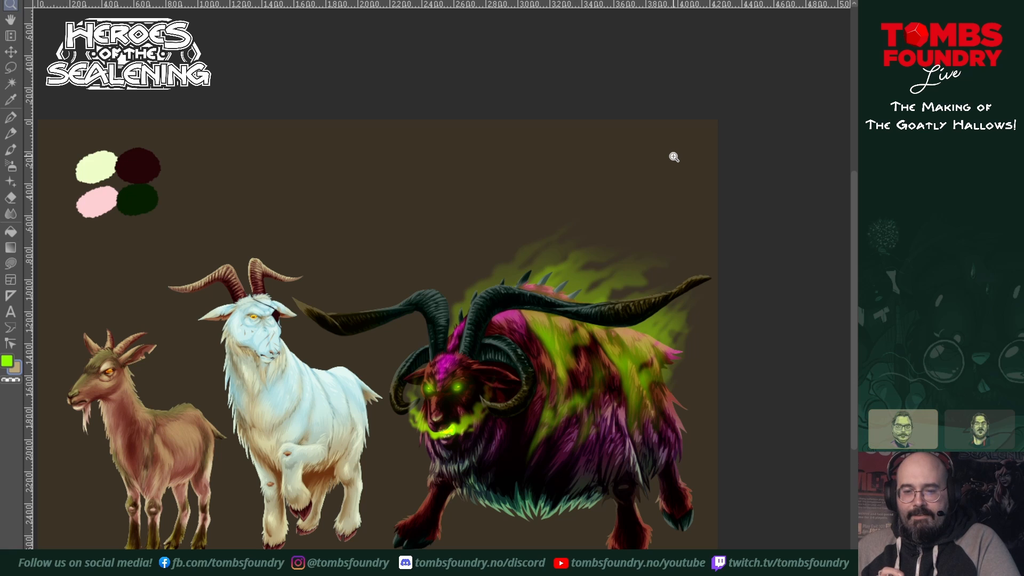
left_click_drag(508, 429, 596, 322)
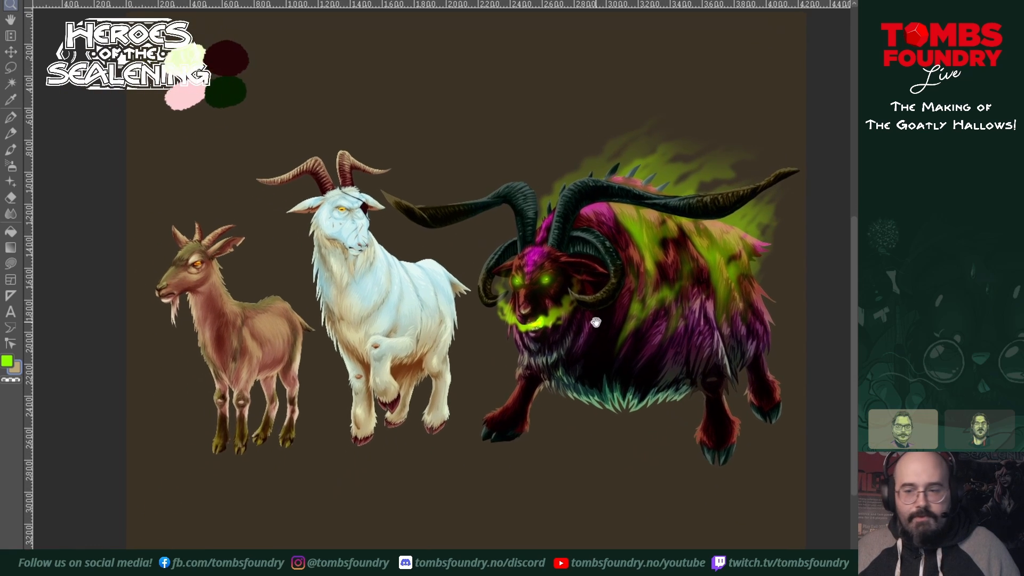
scroll(596, 322, "up", 3)
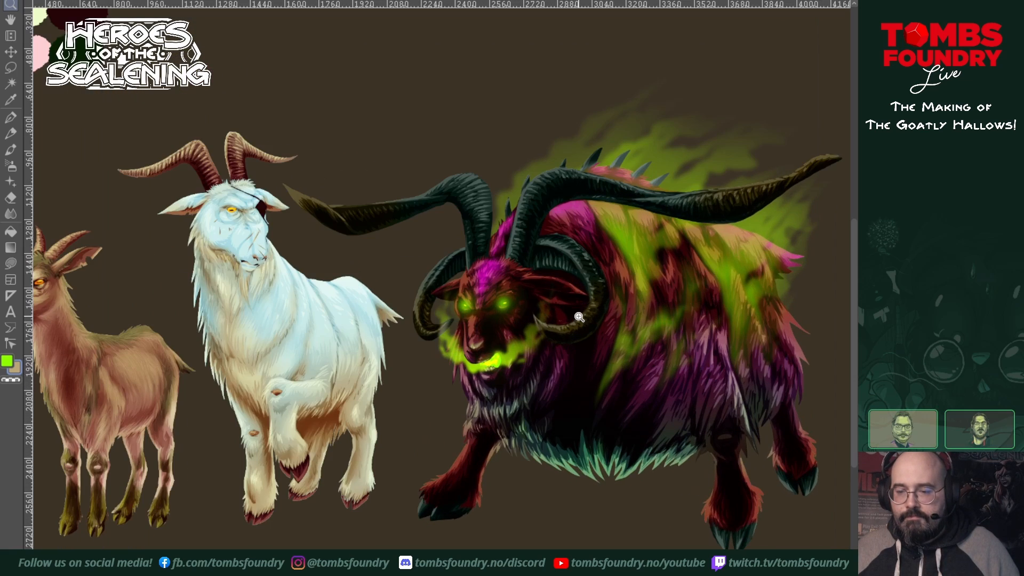
left_click_drag(579, 317, 612, 314)
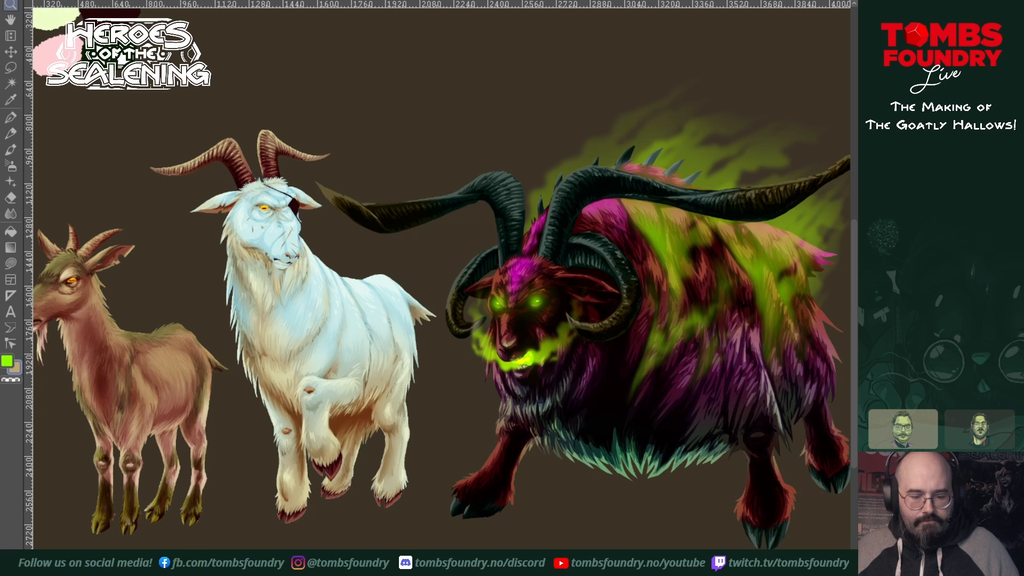
left_click_drag(474, 342, 440, 348)
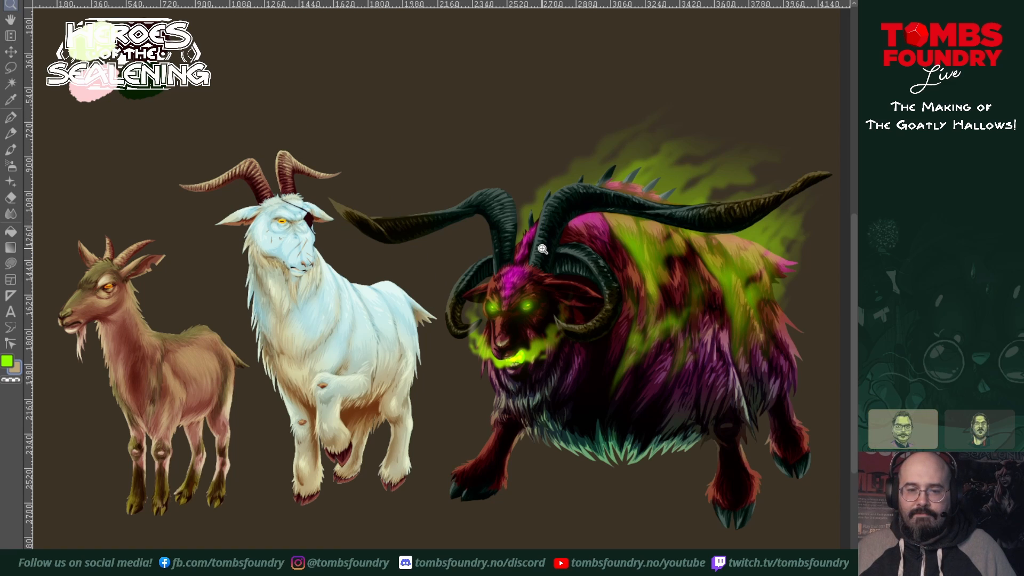
Step: Examine the white goat's yellow eye and pupil in close-up
left_click(290, 218)
left_click(289, 218)
left_click(289, 217)
left_click(289, 218)
left_click(288, 217)
left_click(288, 217)
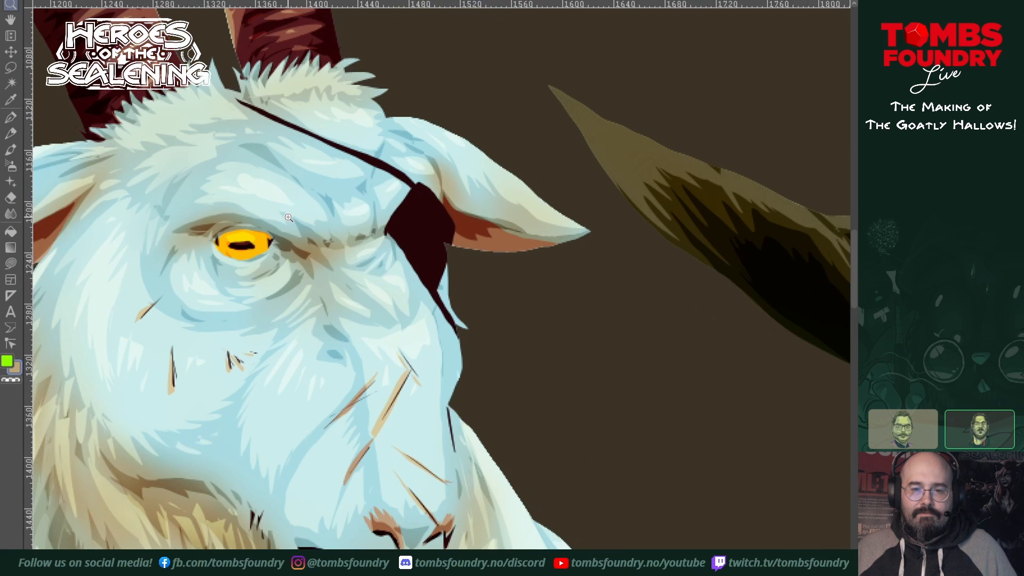
left_click(285, 220)
left_click(283, 222)
left_click(148, 322)
left_click_drag(175, 323, 452, 340)
left_click(452, 340)
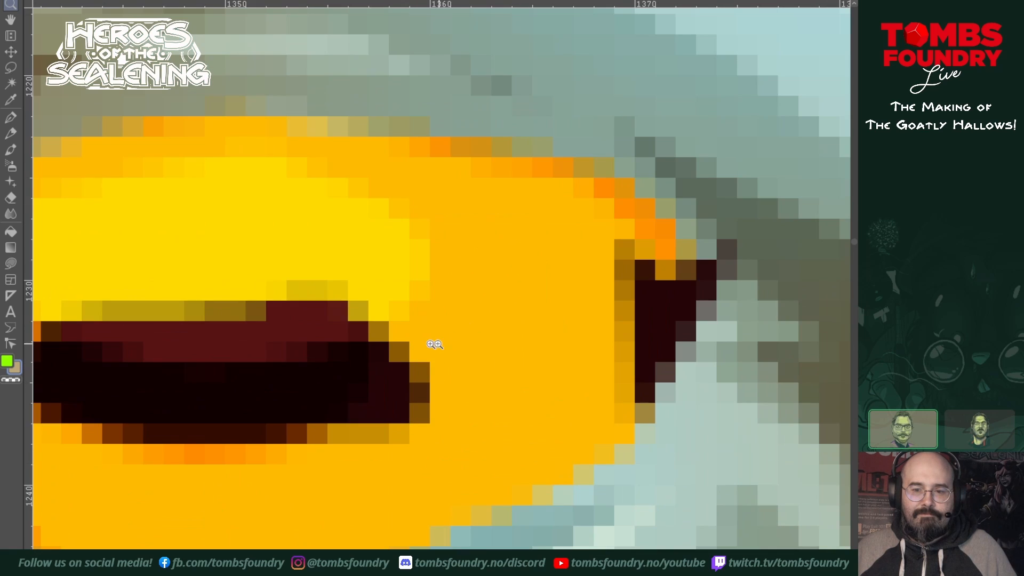
left_click_drag(316, 346, 579, 291)
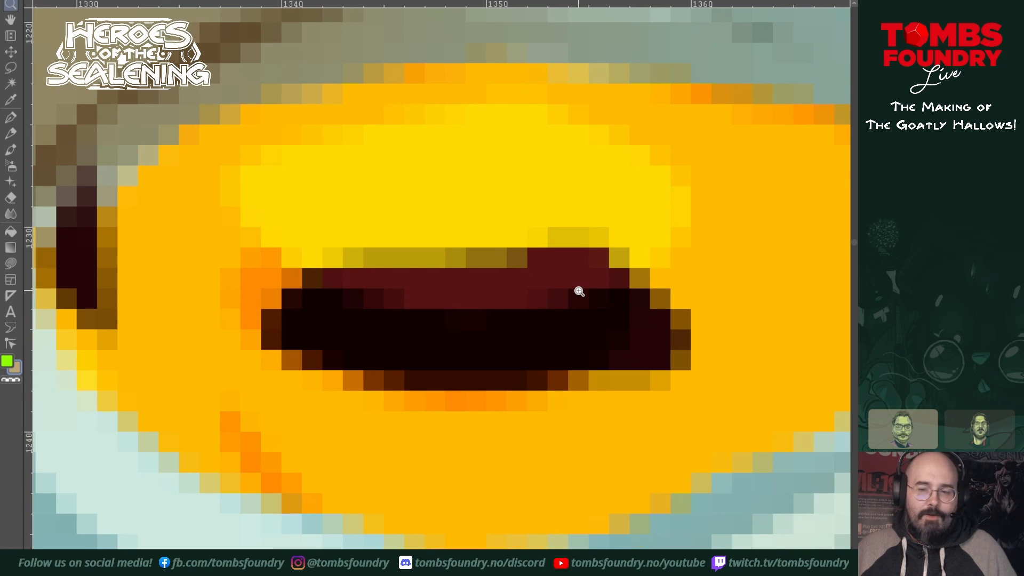
scroll(563, 305, "down", 12)
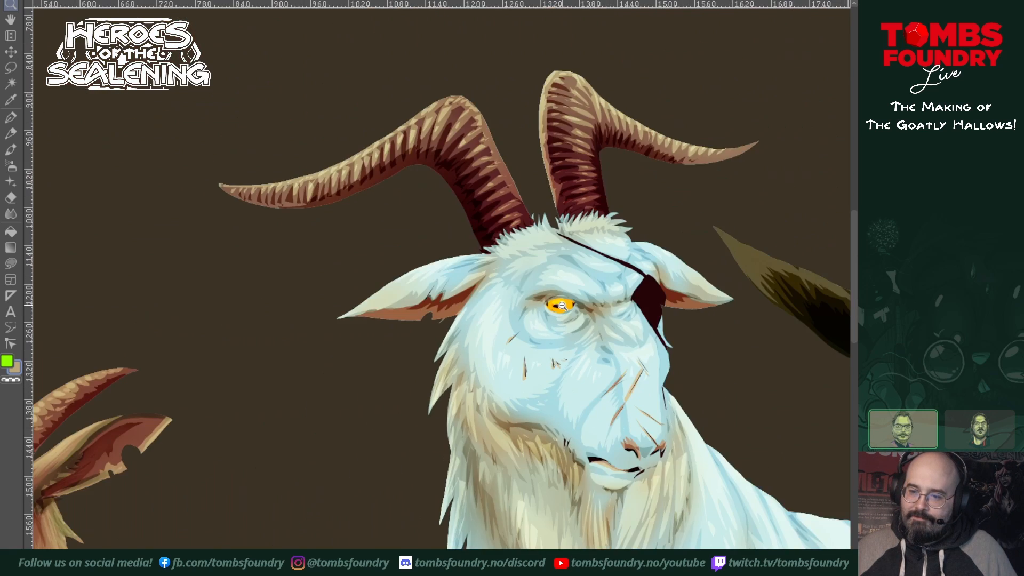
scroll(563, 305, "down", 3)
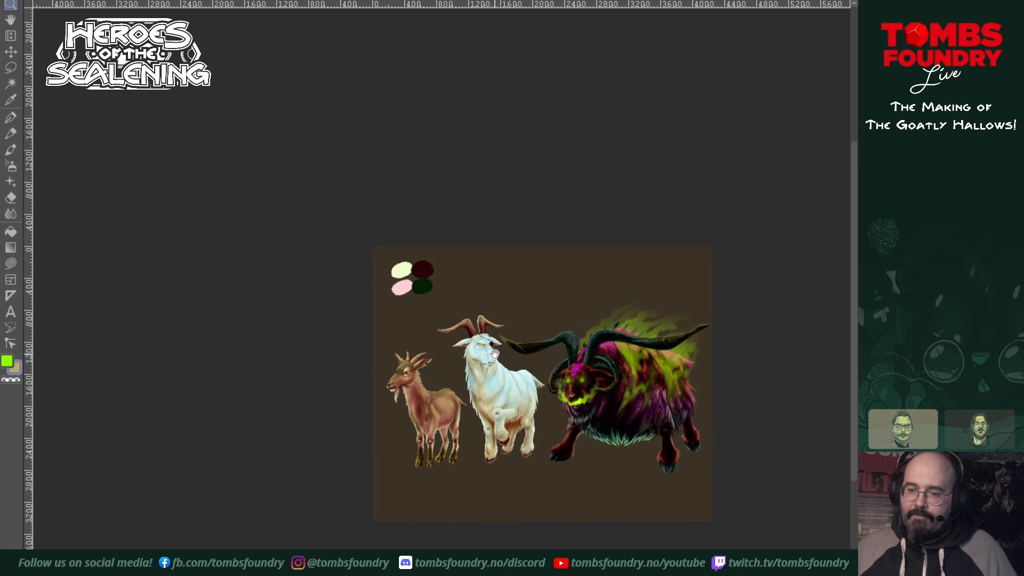
Step: Inspect the large goat's face, horns and smoke against the white goat's colouring
scroll(491, 359, "up", 5)
scroll(459, 349, "up", 1)
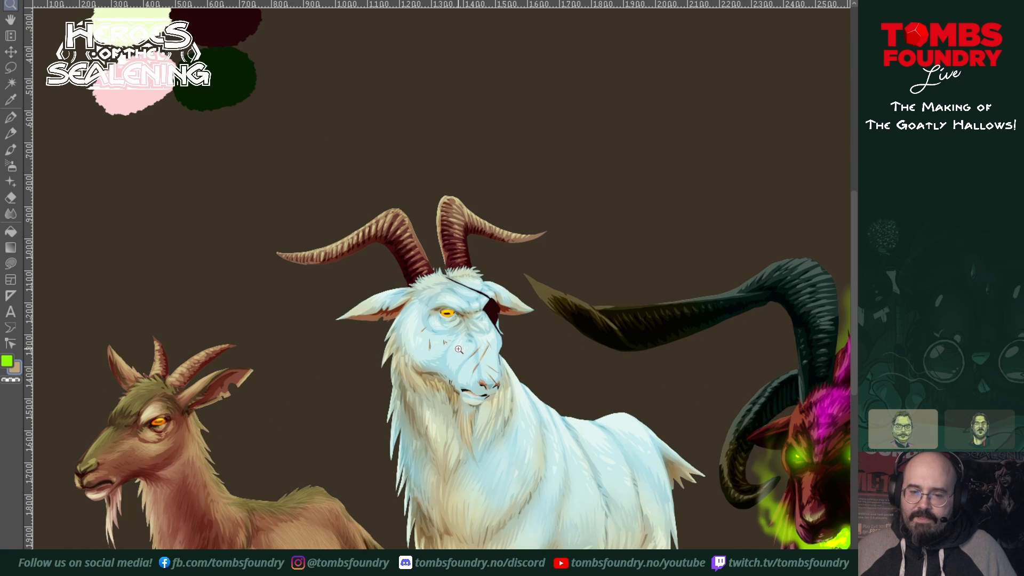
left_click_drag(522, 388, 434, 352)
left_click_drag(536, 359, 361, 363)
left_click_drag(498, 411, 434, 406)
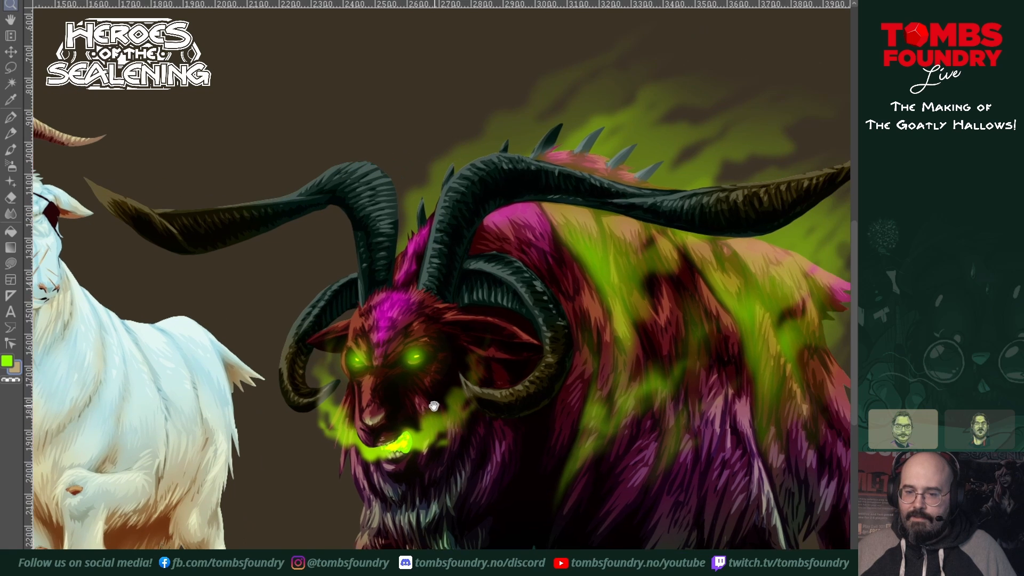
scroll(519, 400, "down", 1)
scroll(511, 401, "down", 1)
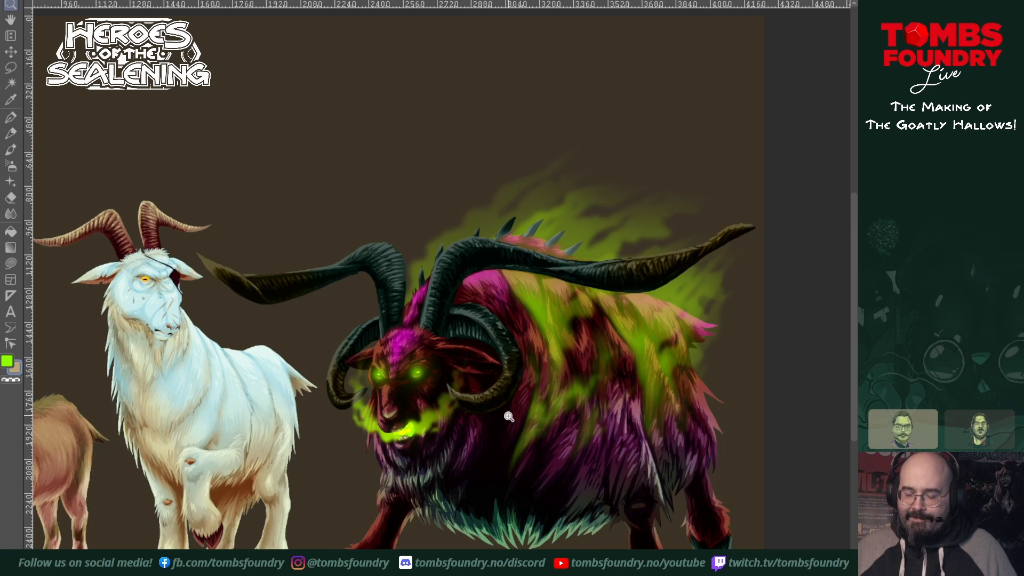
left_click_drag(545, 420, 515, 437)
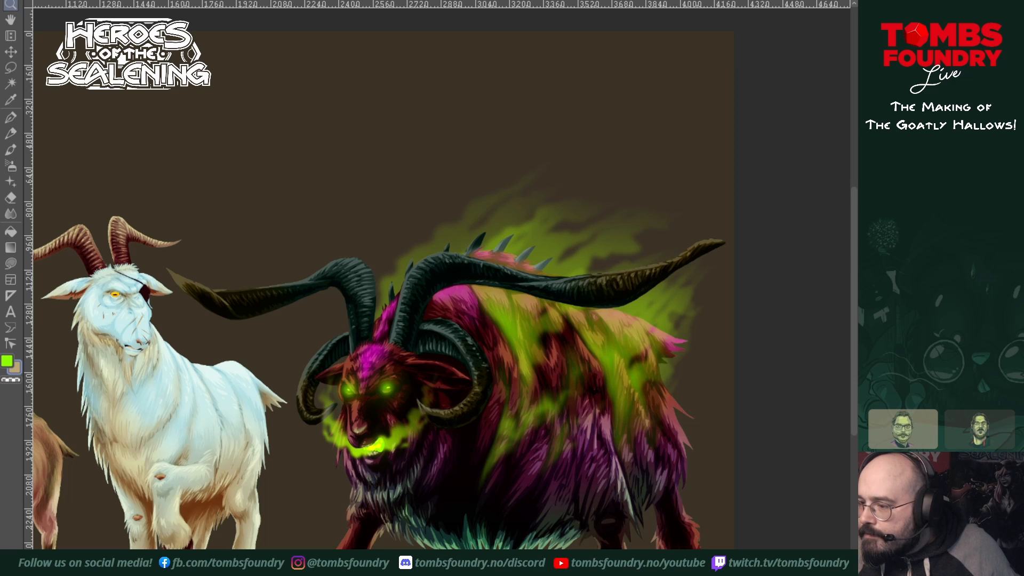
scroll(592, 459, "up", 1, "ctrl")
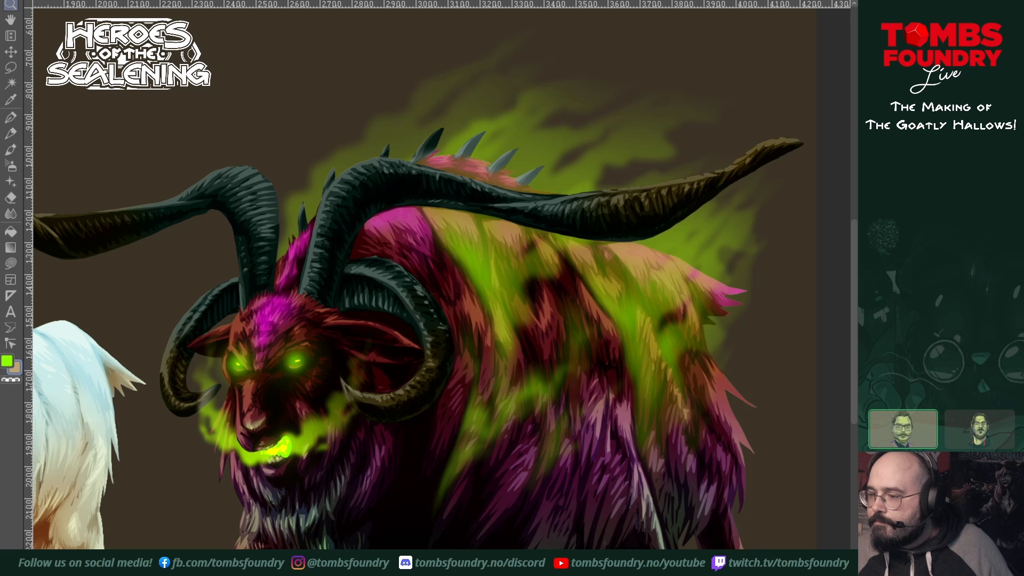
Step: Restore the selection around the large goat's silhouette and switch to the Blend tool, undoing the last change
key("ctrl+shift+d")
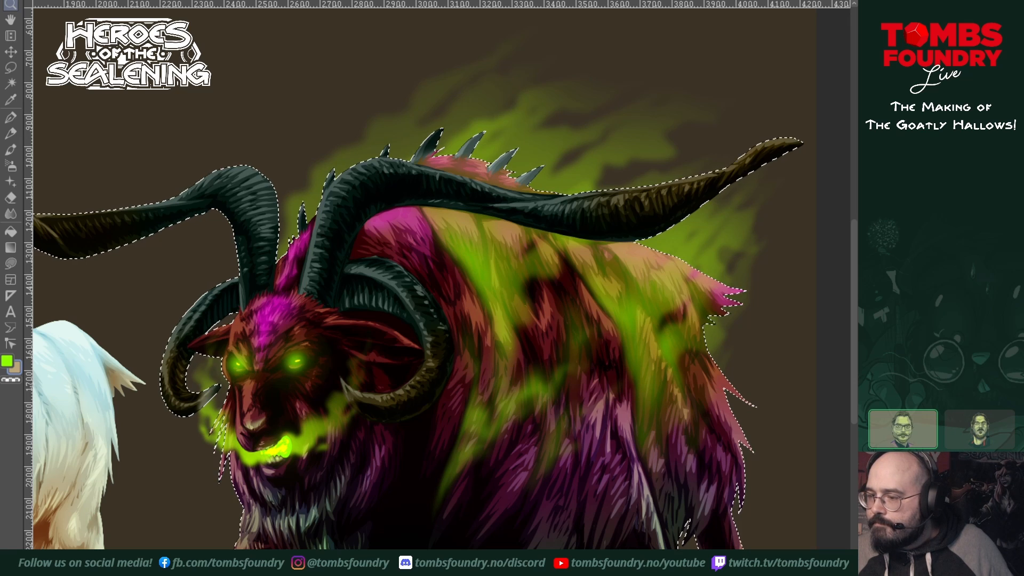
left_click_drag(553, 284, 568, 243)
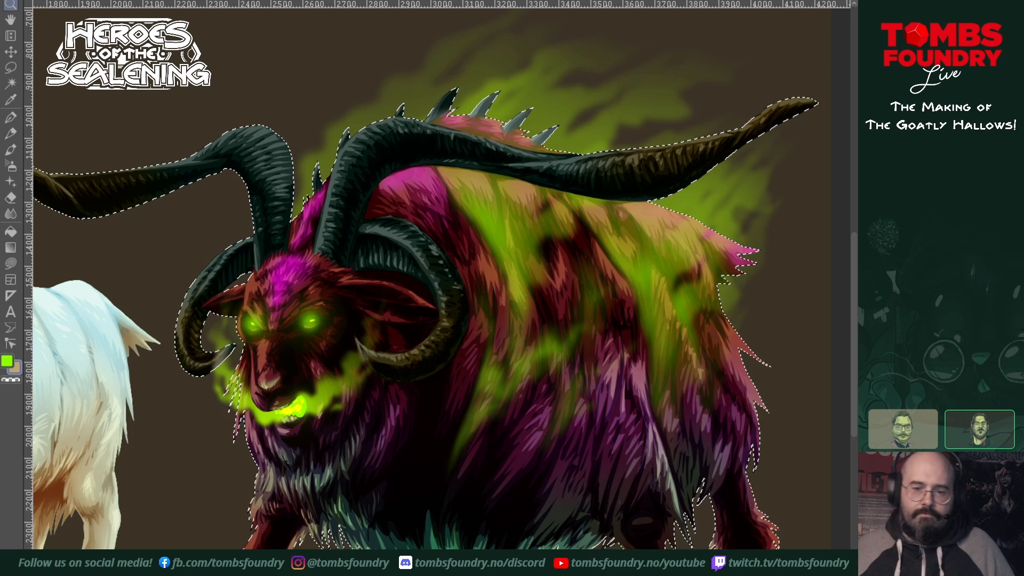
left_click(10, 215)
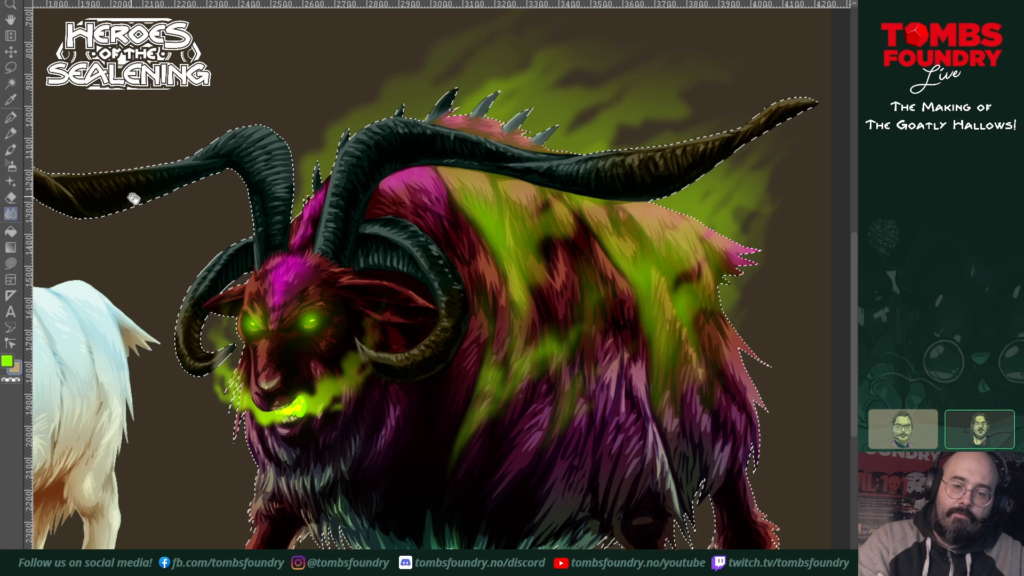
left_click_drag(135, 200, 345, 286)
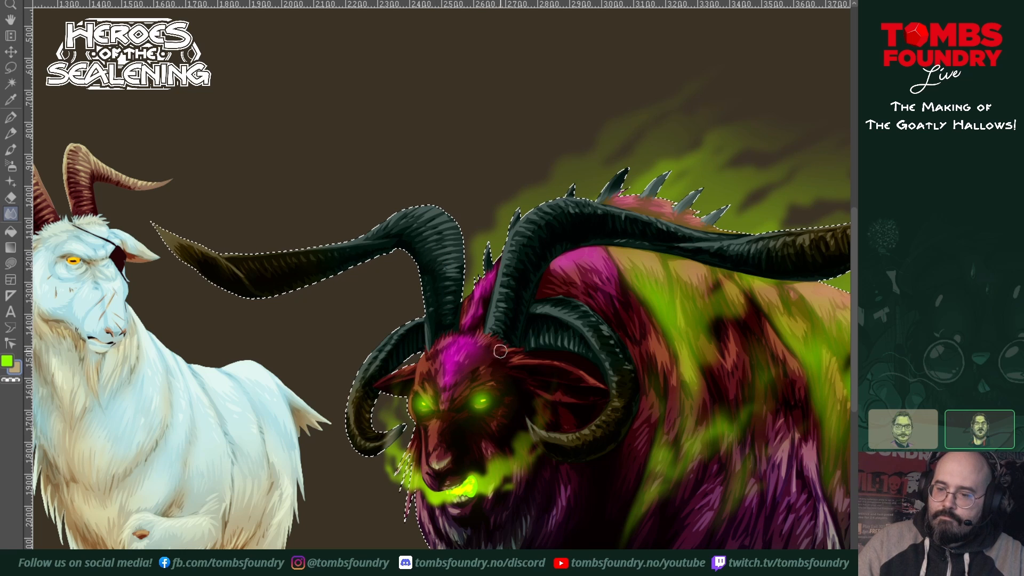
left_click_drag(539, 395, 438, 400)
left_click_drag(525, 436, 489, 443)
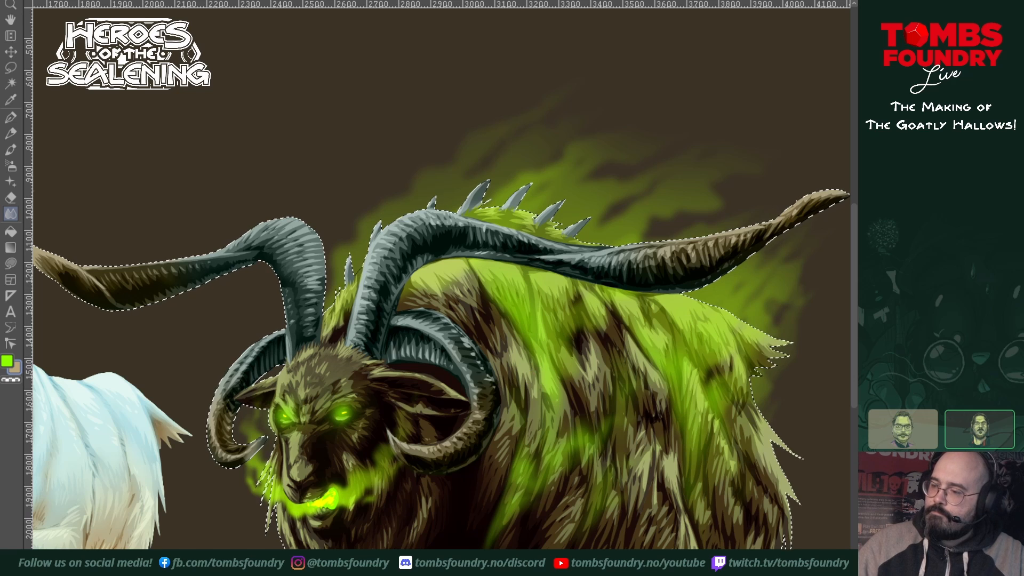
key("ctrl+z")
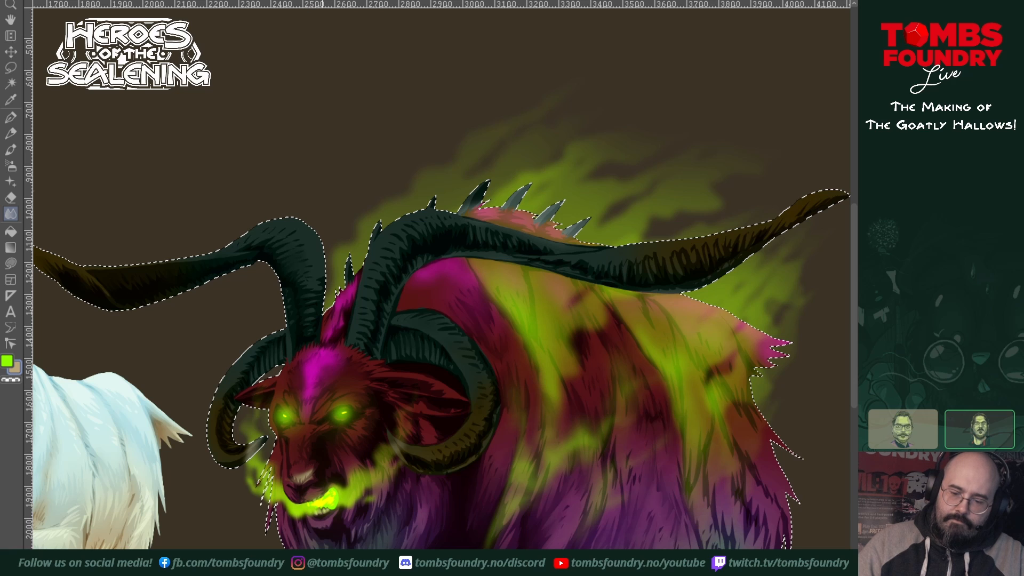
Step: Blend the dark hatching on the large goat's horns and brown horn tips, and soften the tints across its flank fur
left_click_drag(401, 575, 348, 501)
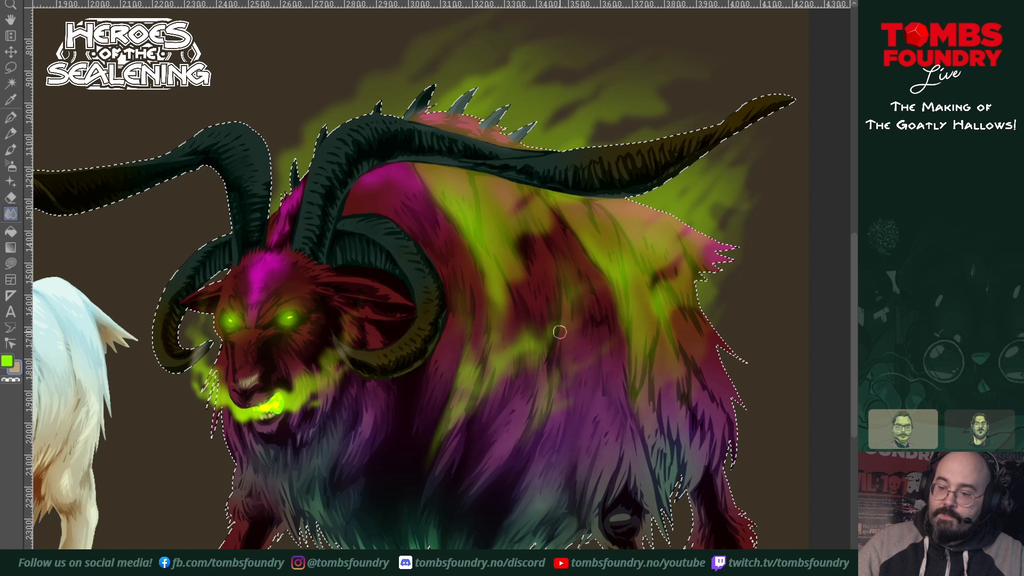
left_click_drag(597, 421, 502, 453)
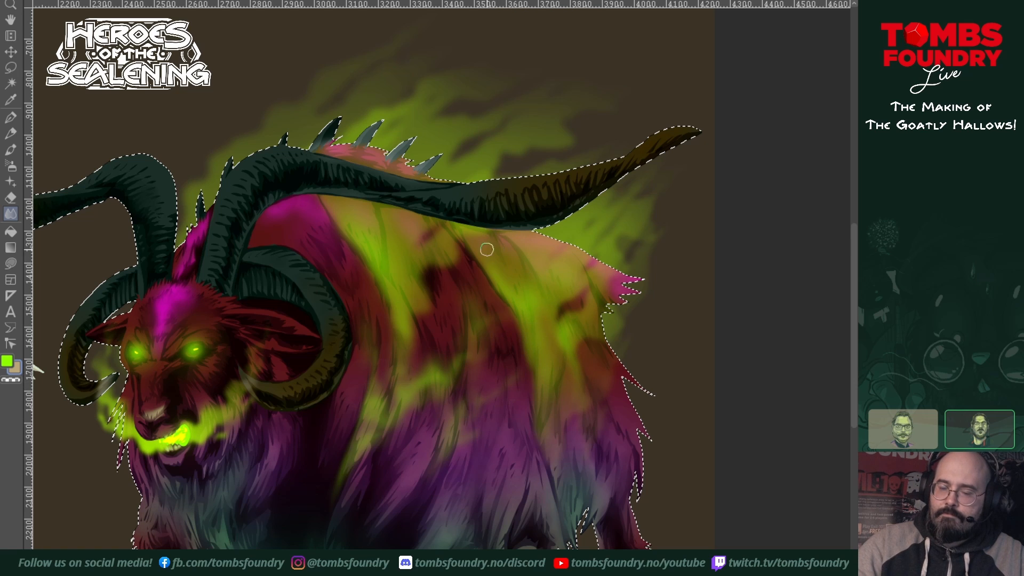
left_click_drag(489, 283, 454, 355)
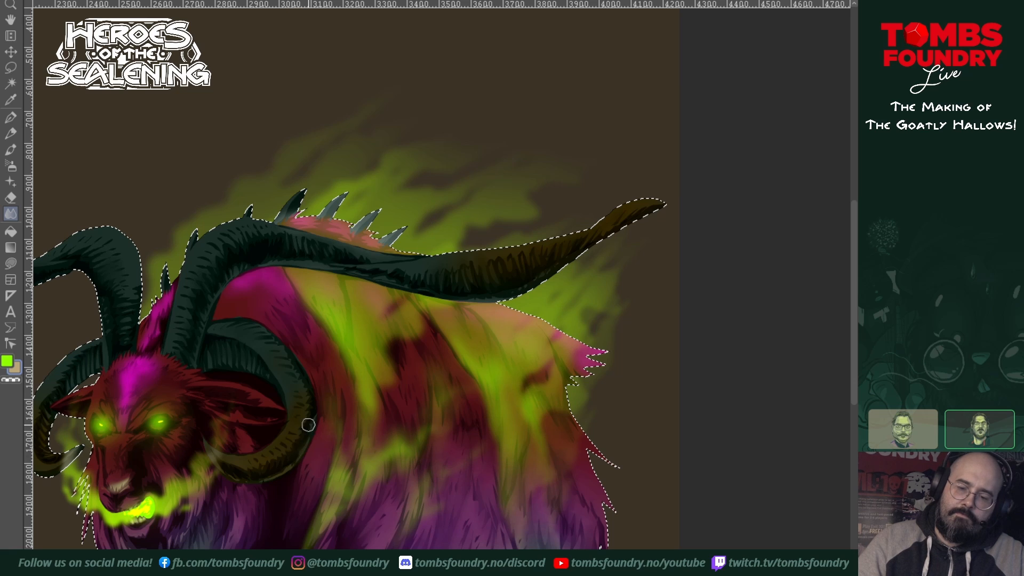
left_click_drag(322, 459, 434, 403)
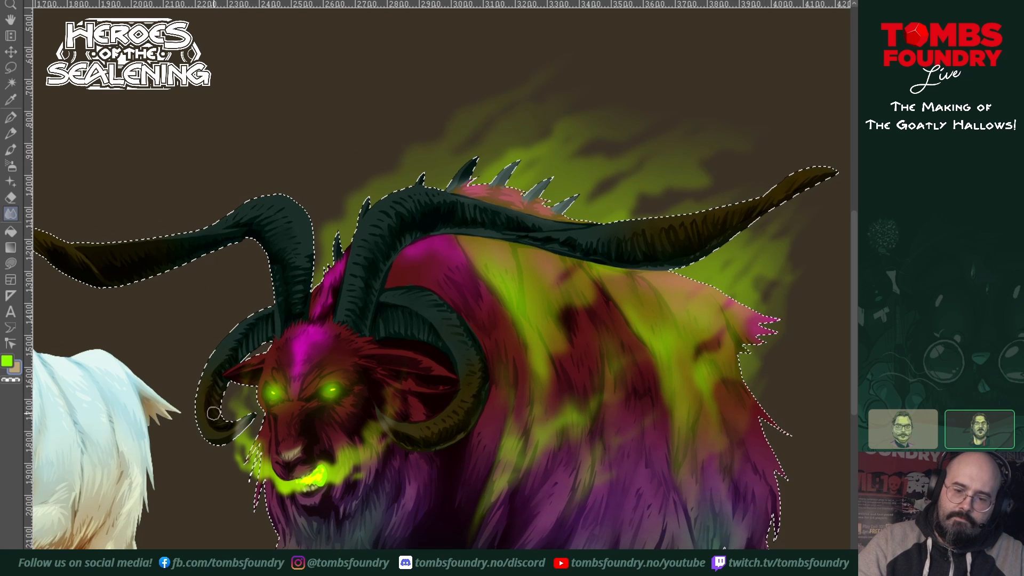
left_click_drag(375, 241, 400, 322)
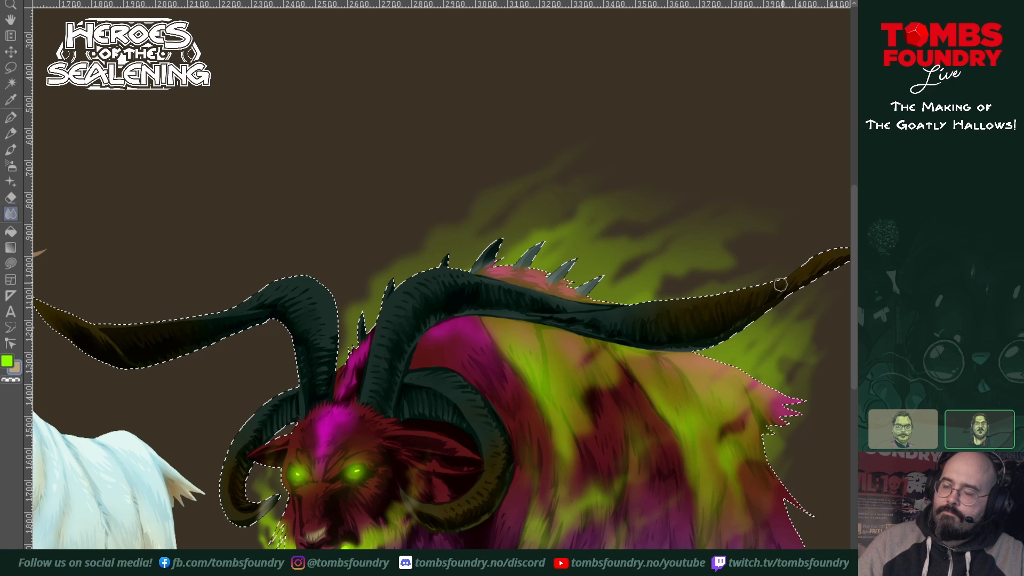
left_click_drag(805, 276, 675, 344)
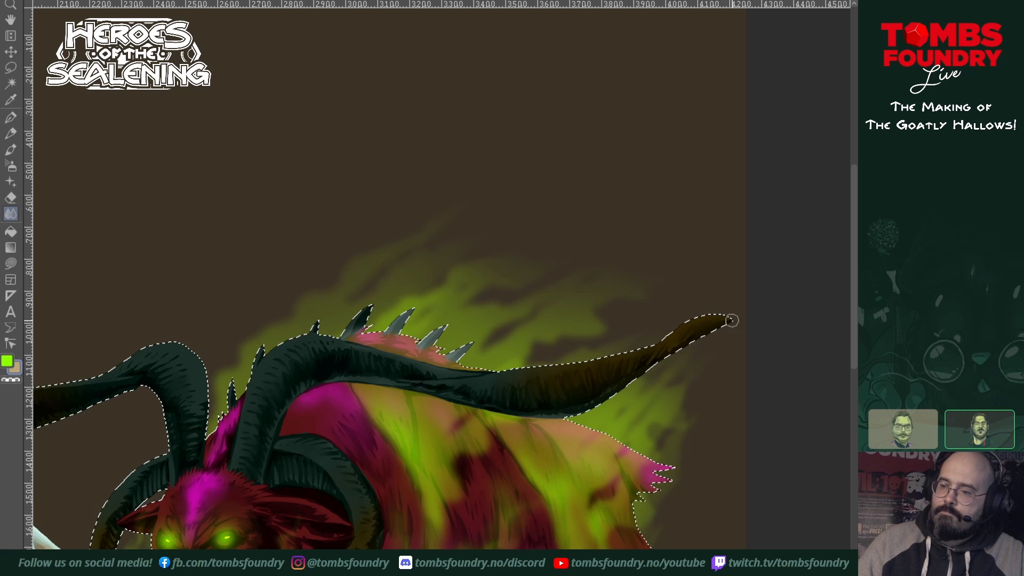
left_click_drag(567, 461, 648, 355)
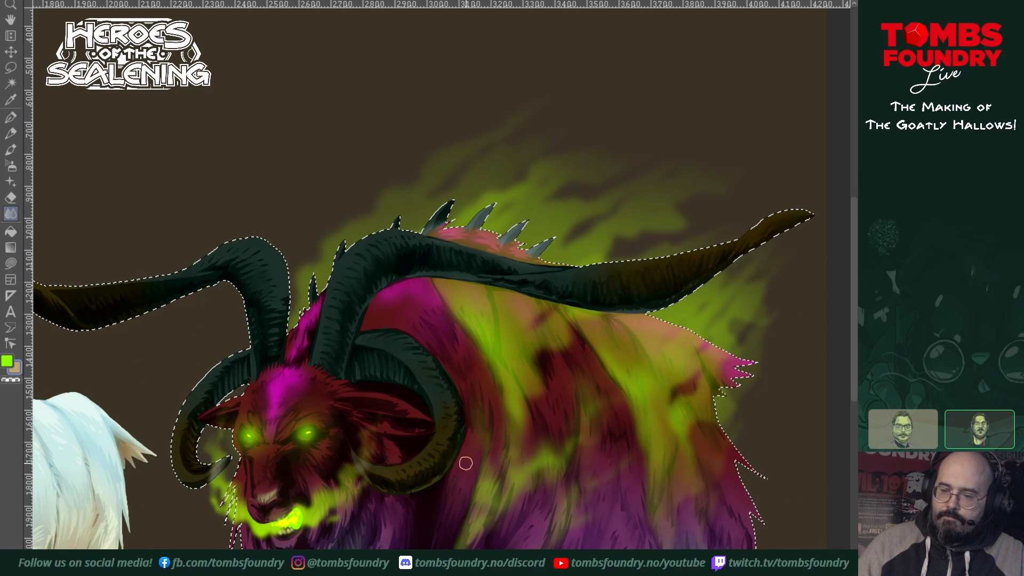
Step: Blend the highlights and shading on the large goat's horns and coat, and check the result beside the white goat
left_click_drag(458, 536, 480, 448)
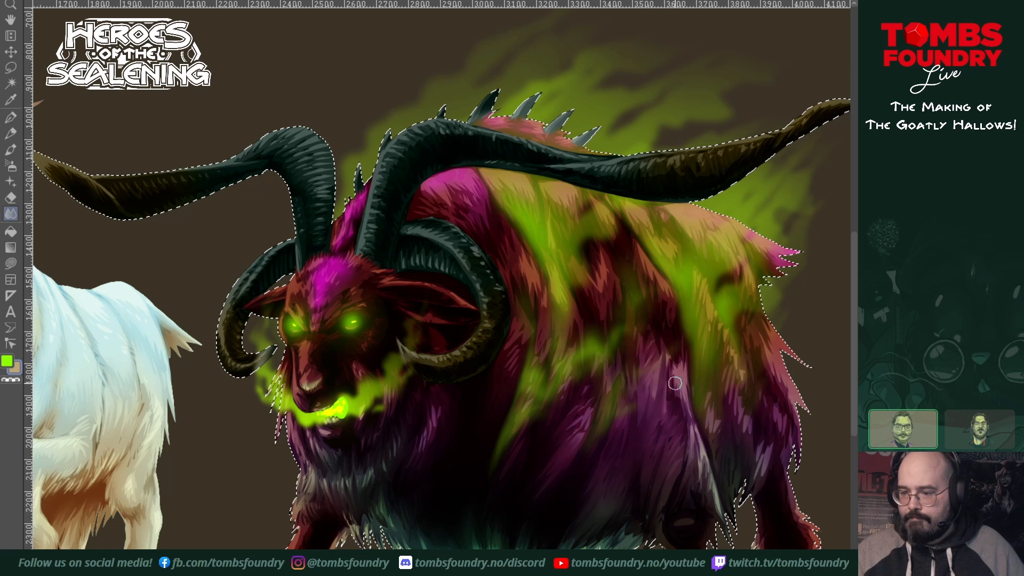
scroll(678, 416, "up", 3)
scroll(563, 412, "right", 3)
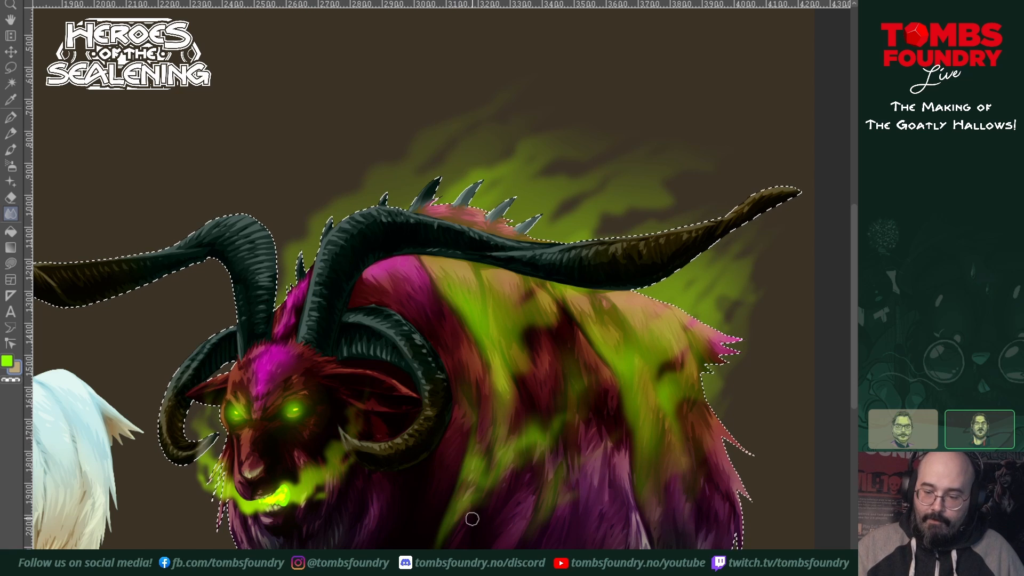
mouse_move(482, 514)
left_mouse_down()
mouse_move(492, 480)
mouse_move(533, 512)
left_mouse_up()
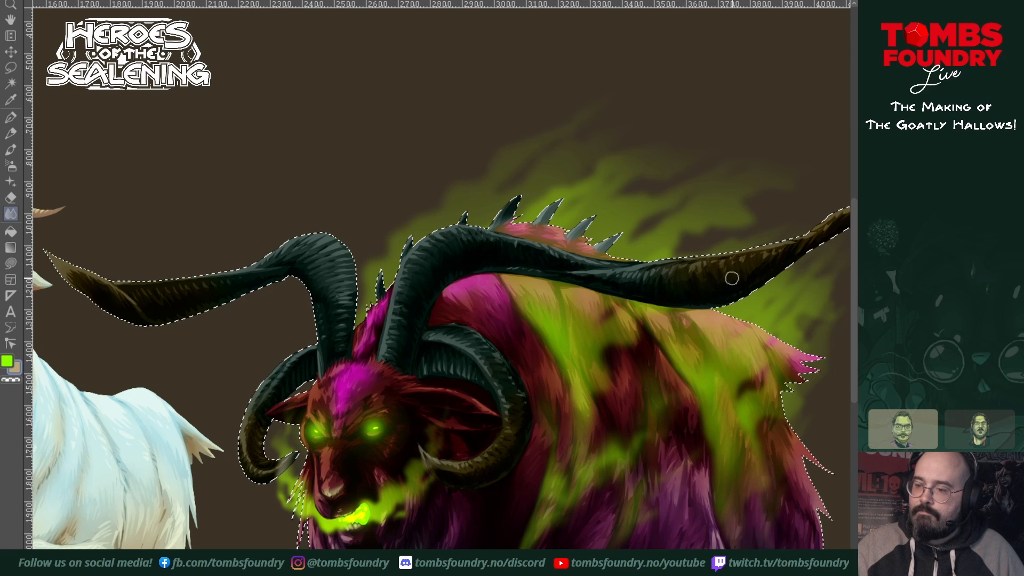
left_click_drag(763, 266, 589, 378)
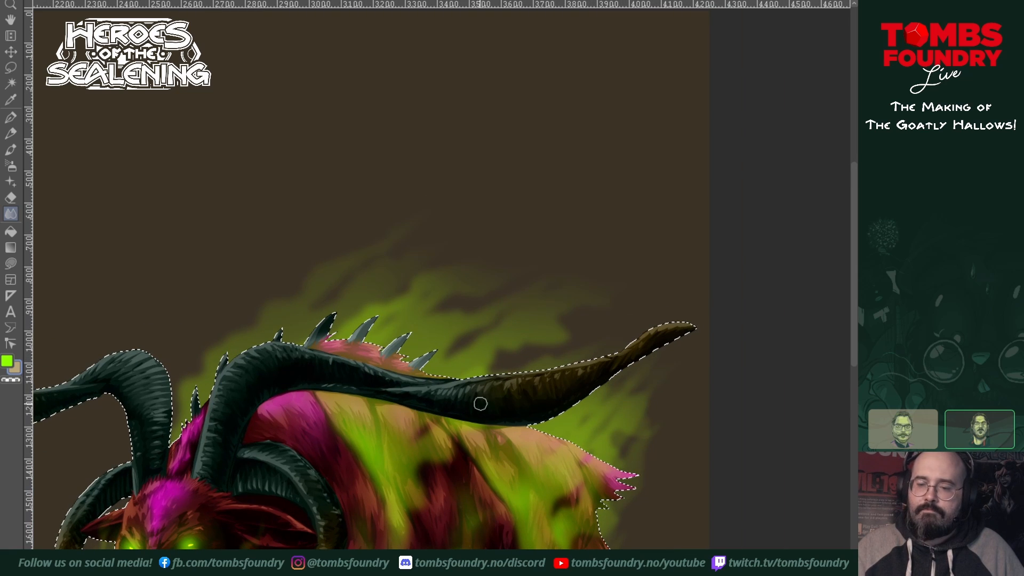
mouse_move(513, 552)
left_mouse_down()
mouse_move(630, 460)
mouse_move(612, 344)
mouse_move(587, 321)
left_mouse_up()
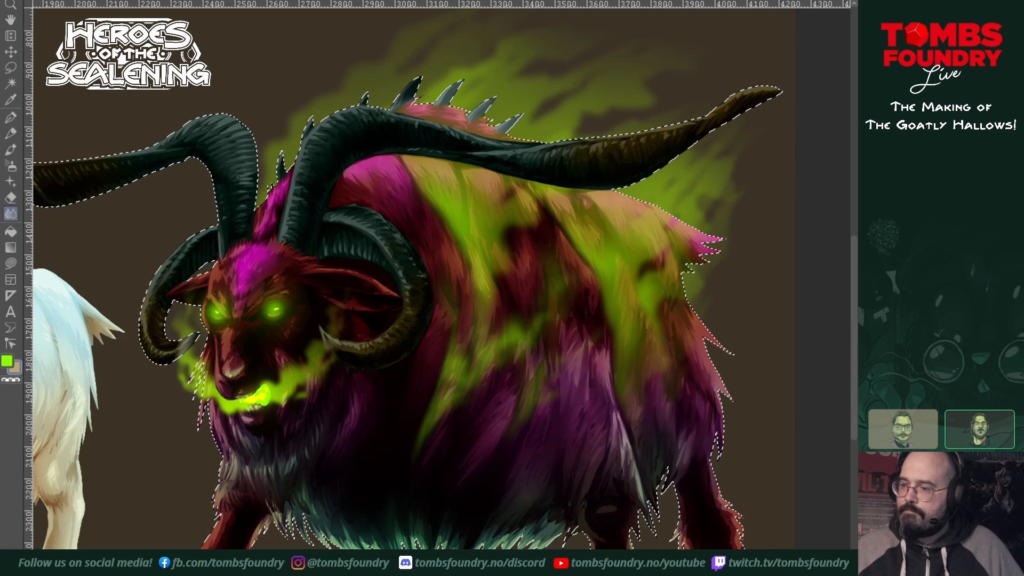
left_click_drag(656, 359, 624, 371)
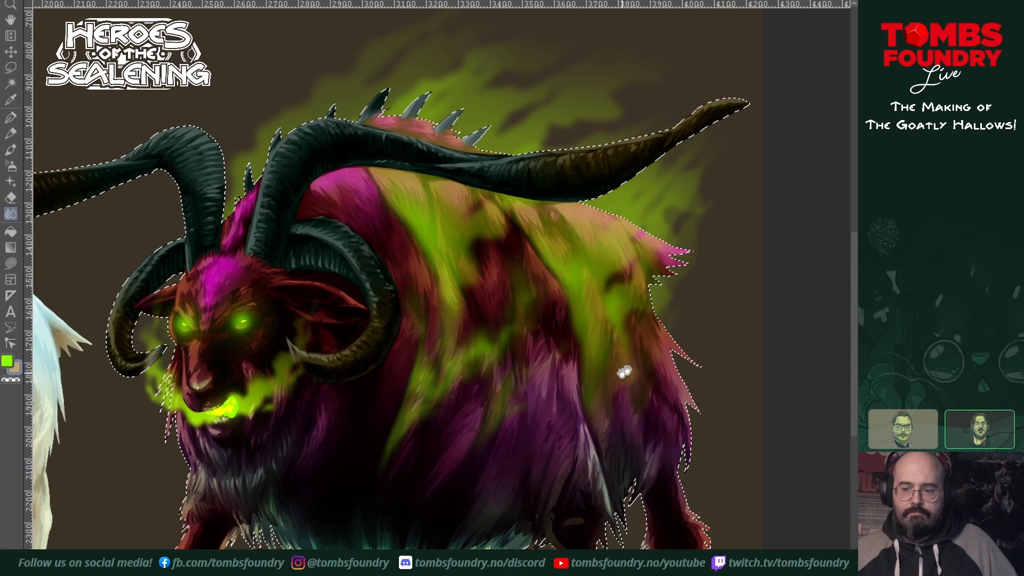
left_click(557, 419, "alt")
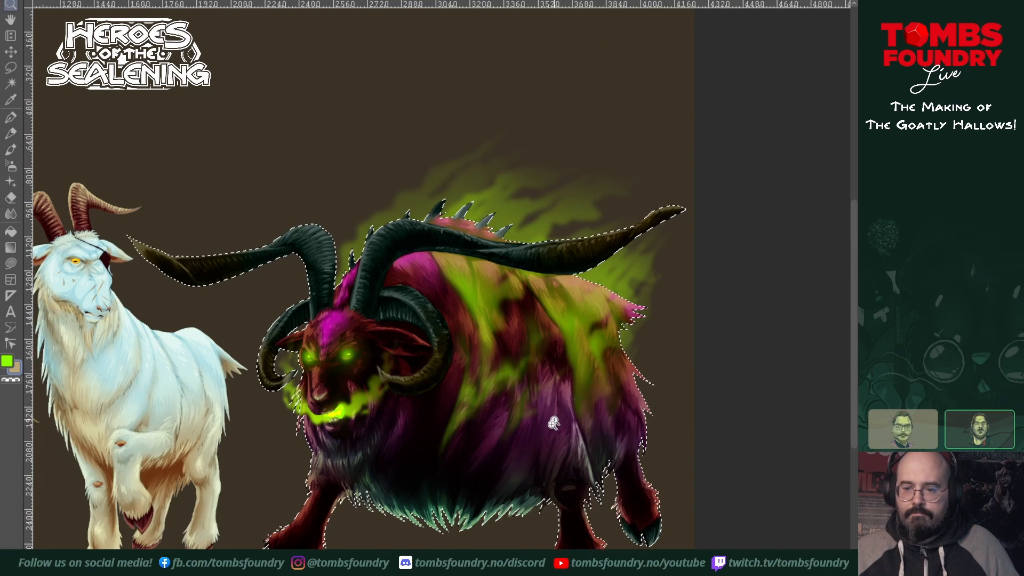
left_click(554, 423)
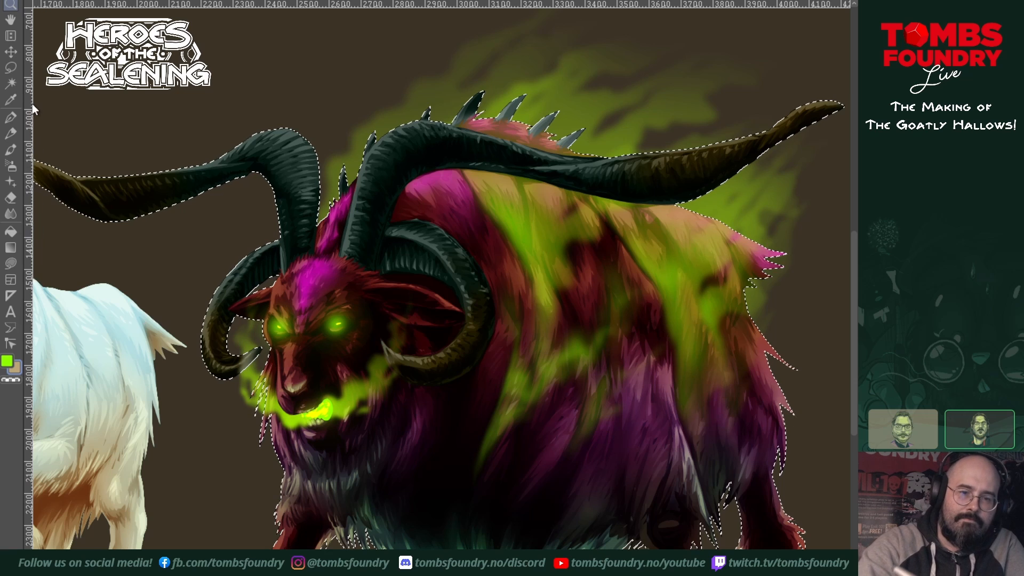
Step: Clear the selection and lasso-fill a tan chain collar with spiked links across the goat's chest, from below the curled horn to the beard
left_click(11, 263)
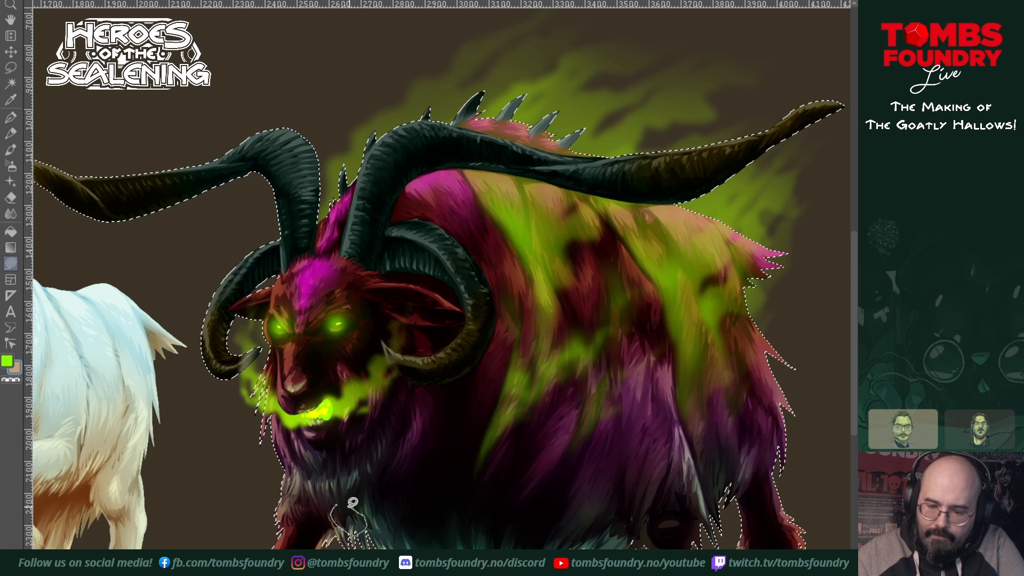
left_click_drag(348, 506, 340, 502)
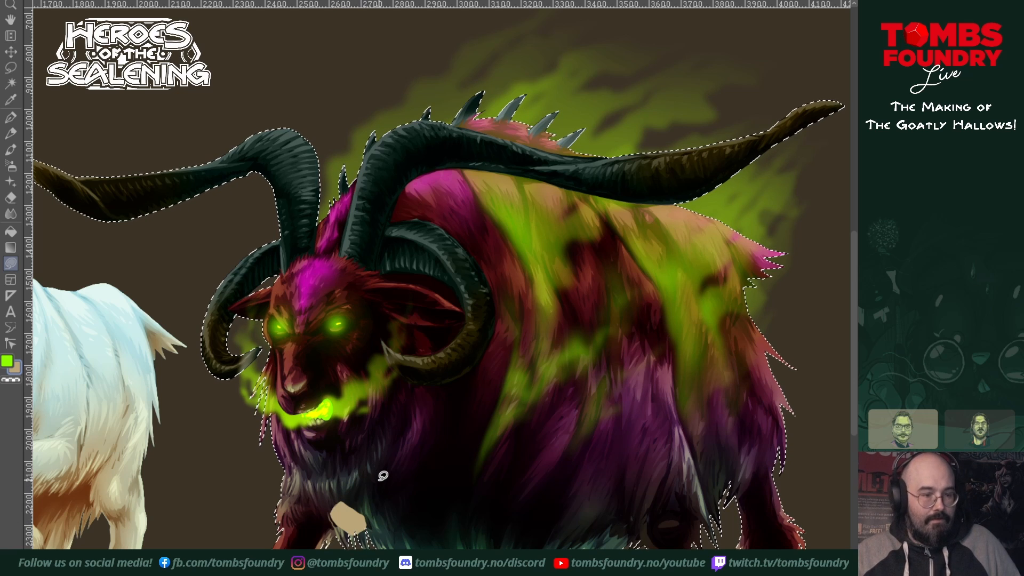
key("ctrl+shift+a")
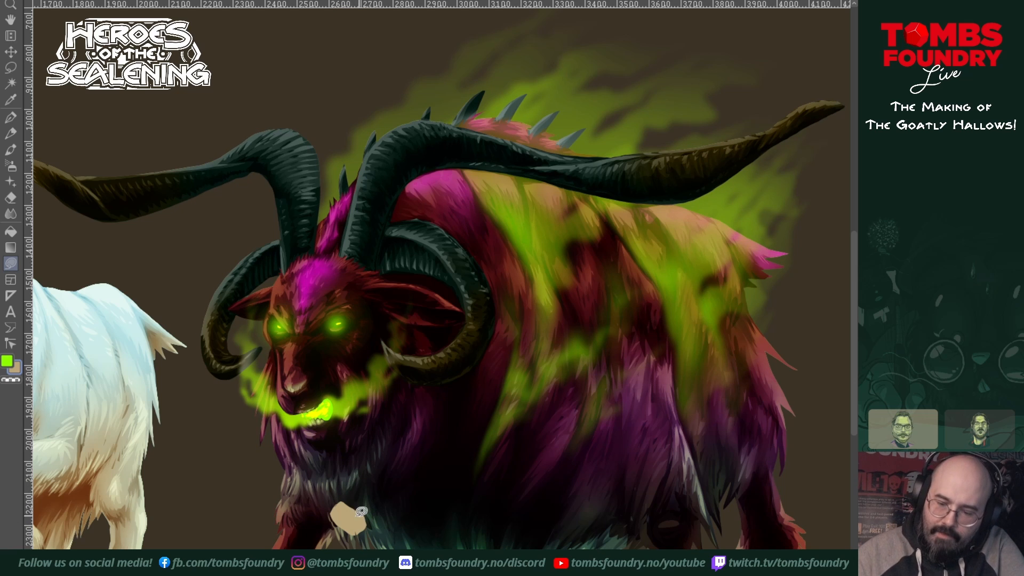
mouse_move(362, 509)
left_mouse_down()
mouse_move(330, 516)
mouse_move(345, 531)
mouse_move(368, 519)
mouse_move(343, 498)
mouse_move(368, 513)
mouse_move(371, 530)
mouse_move(382, 527)
mouse_move(399, 508)
mouse_move(385, 495)
mouse_move(387, 507)
mouse_move(409, 478)
mouse_move(404, 495)
mouse_move(389, 508)
mouse_move(416, 456)
mouse_move(425, 467)
mouse_move(412, 491)
mouse_move(409, 470)
mouse_move(431, 441)
mouse_move(427, 456)
mouse_move(418, 452)
mouse_move(429, 427)
mouse_move(438, 447)
mouse_move(432, 458)
mouse_move(437, 407)
mouse_move(443, 414)
mouse_move(430, 416)
mouse_move(434, 393)
mouse_move(454, 399)
mouse_move(446, 421)
mouse_move(444, 381)
mouse_move(440, 402)
left_mouse_up()
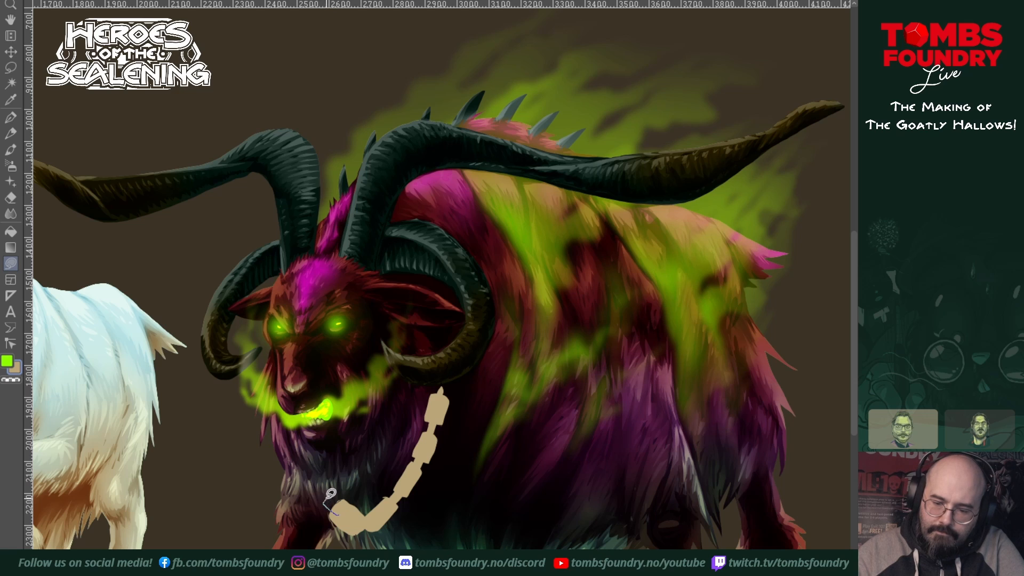
mouse_move(330, 493)
left_mouse_down()
mouse_move(310, 488)
mouse_move(339, 501)
left_mouse_up()
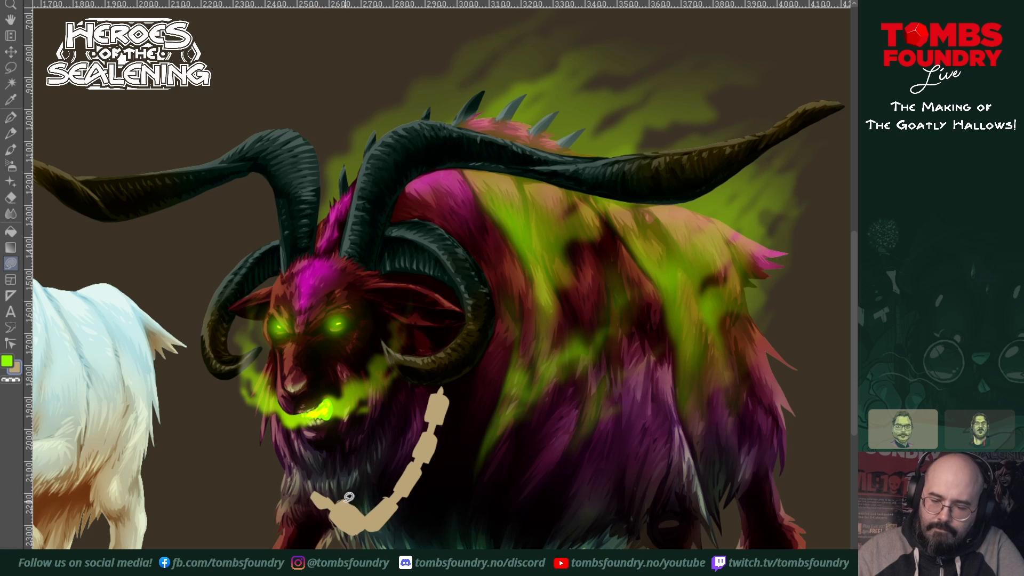
mouse_move(346, 503)
left_mouse_down()
mouse_move(360, 525)
mouse_move(332, 517)
mouse_move(353, 532)
mouse_move(395, 511)
mouse_move(384, 523)
mouse_move(423, 481)
mouse_move(412, 489)
mouse_move(439, 452)
mouse_move(465, 378)
left_mouse_up()
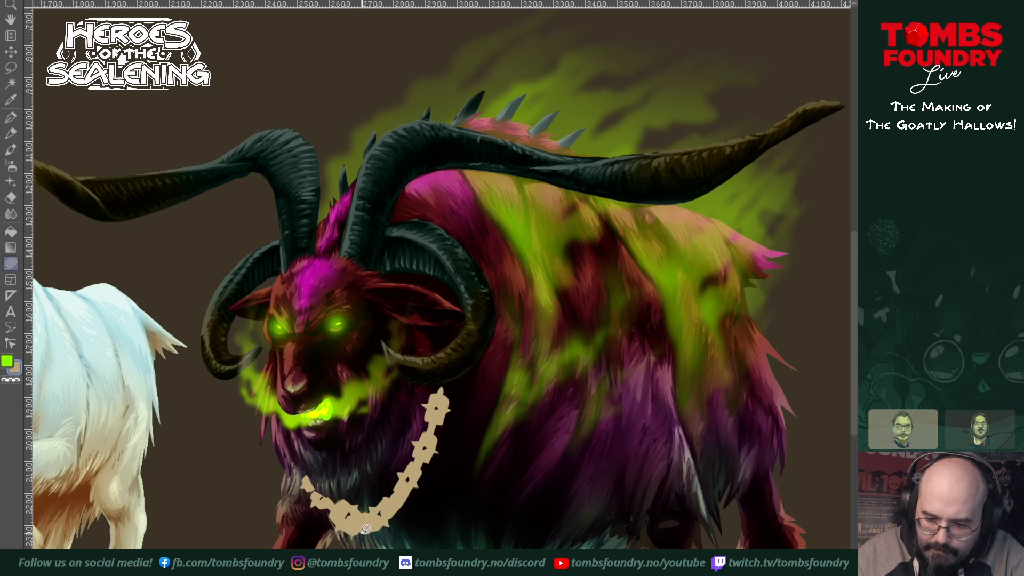
Step: Fill a tan bell silhouette with a flared rim hanging from the lowest link of the collar
mouse_move(362, 532)
left_mouse_down()
mouse_move(355, 540)
mouse_move(375, 543)
mouse_move(368, 525)
mouse_move(343, 553)
left_mouse_up()
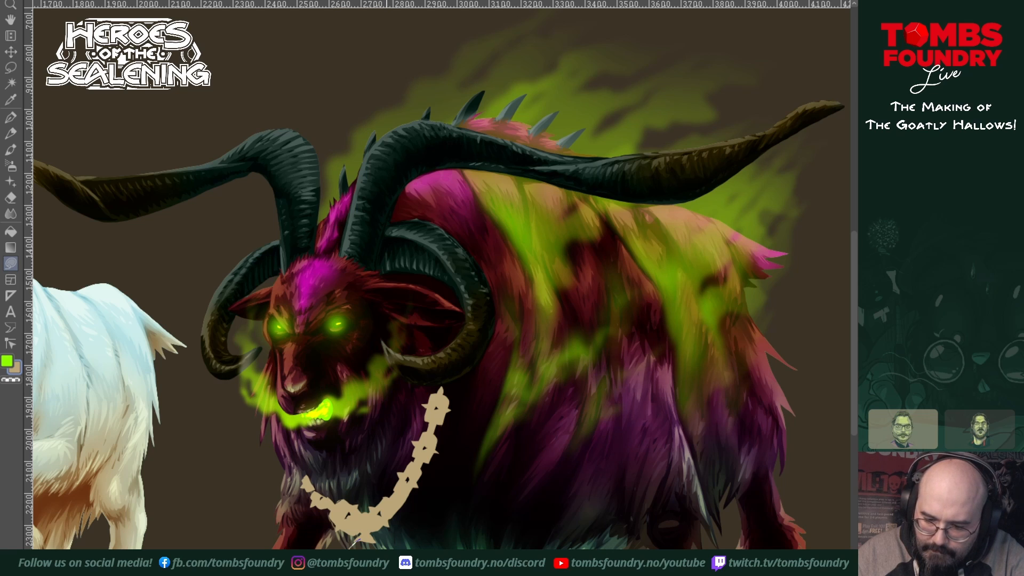
left_click_drag(382, 558, 369, 533)
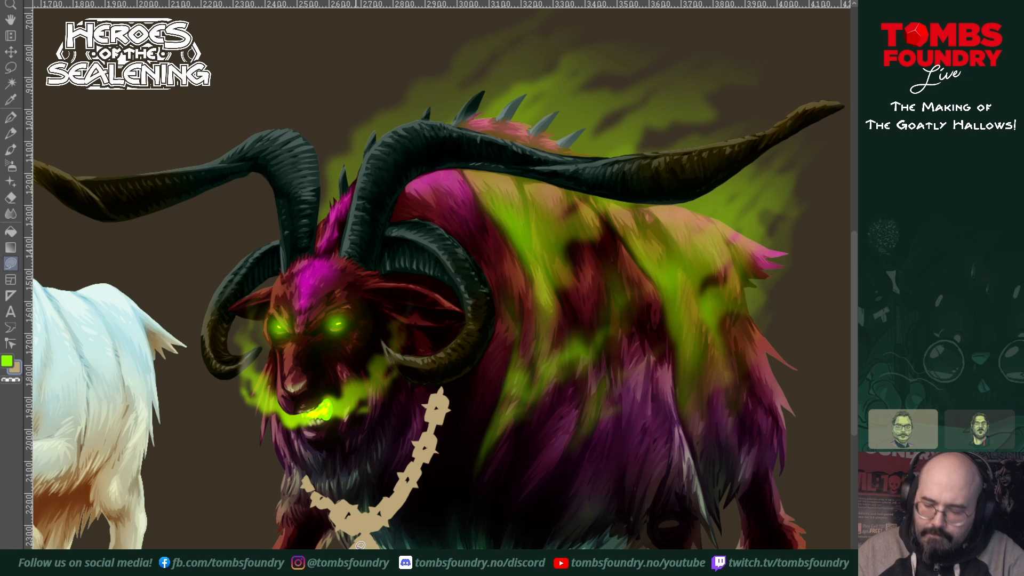
key("ctrl+space")
left_click(400, 566)
left_click_drag(399, 570, 458, 449)
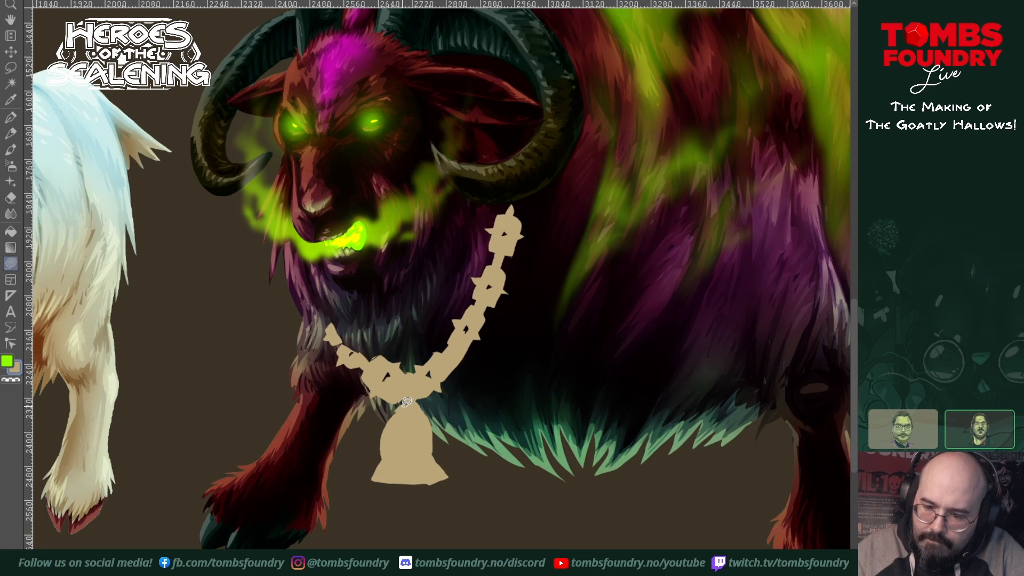
mouse_move(403, 408)
left_mouse_down()
mouse_move(384, 440)
mouse_move(401, 469)
mouse_move(429, 466)
mouse_move(437, 422)
mouse_move(408, 403)
left_mouse_up()
mouse_move(443, 461)
left_mouse_down()
mouse_move(451, 472)
mouse_move(379, 480)
mouse_move(369, 473)
mouse_move(390, 442)
left_mouse_up()
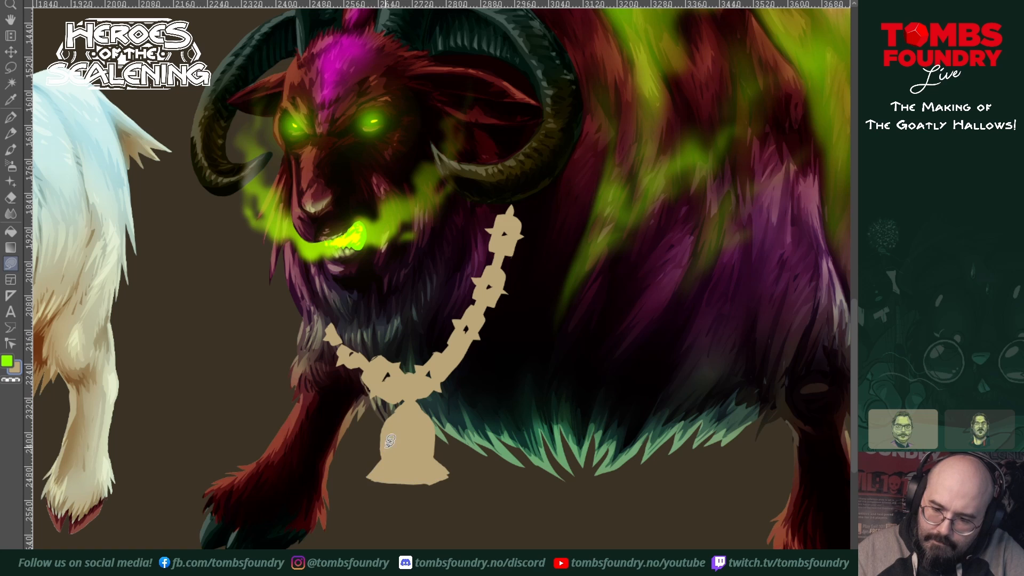
Step: Switch to the transparent colour and trim the flared rim of the bell to clean corners
left_click(13, 382)
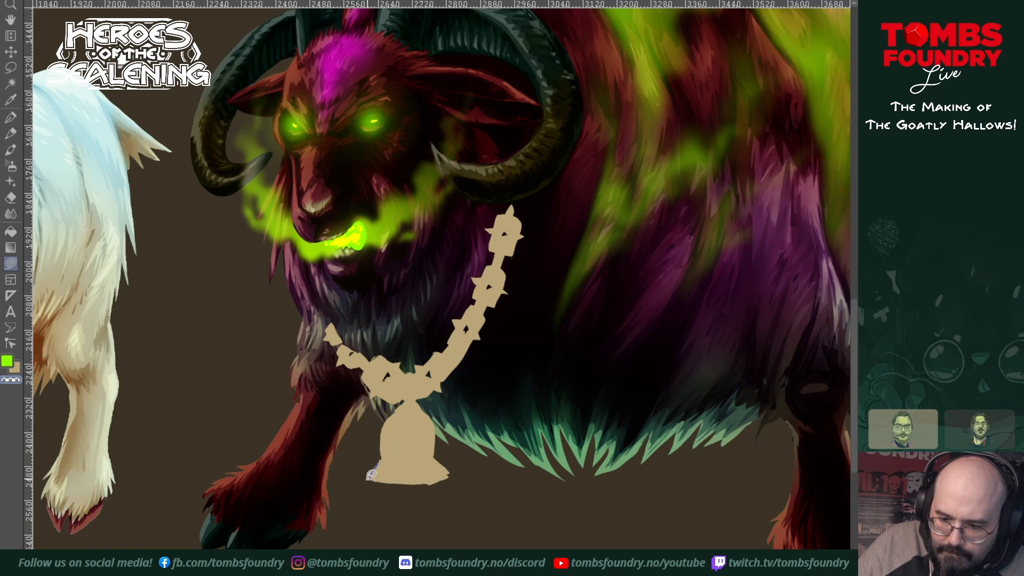
mouse_move(376, 474)
left_mouse_down()
mouse_move(451, 473)
mouse_move(443, 484)
mouse_move(366, 478)
left_mouse_up()
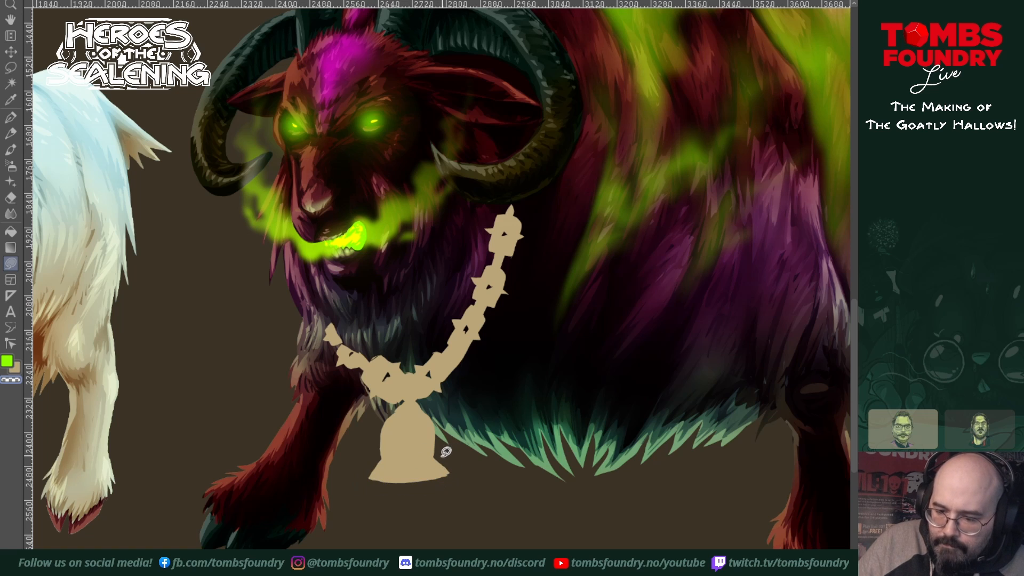
mouse_move(433, 458)
left_mouse_down()
mouse_move(453, 481)
mouse_move(447, 435)
left_mouse_up()
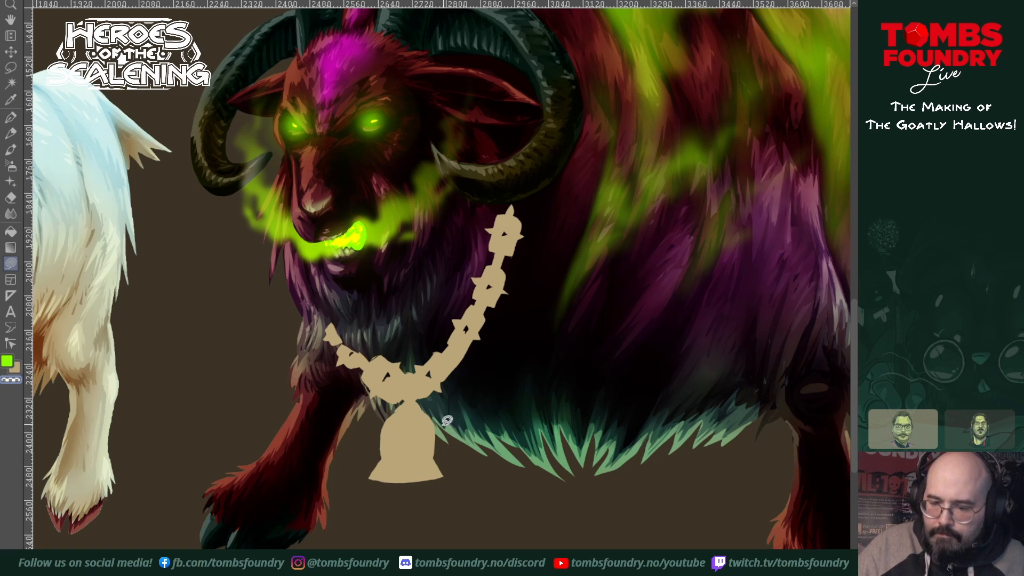
Step: Cut jagged fur-like edges into the inner side and upper ends of the collar with transparent lasso fills
left_click_drag(562, 347, 512, 475)
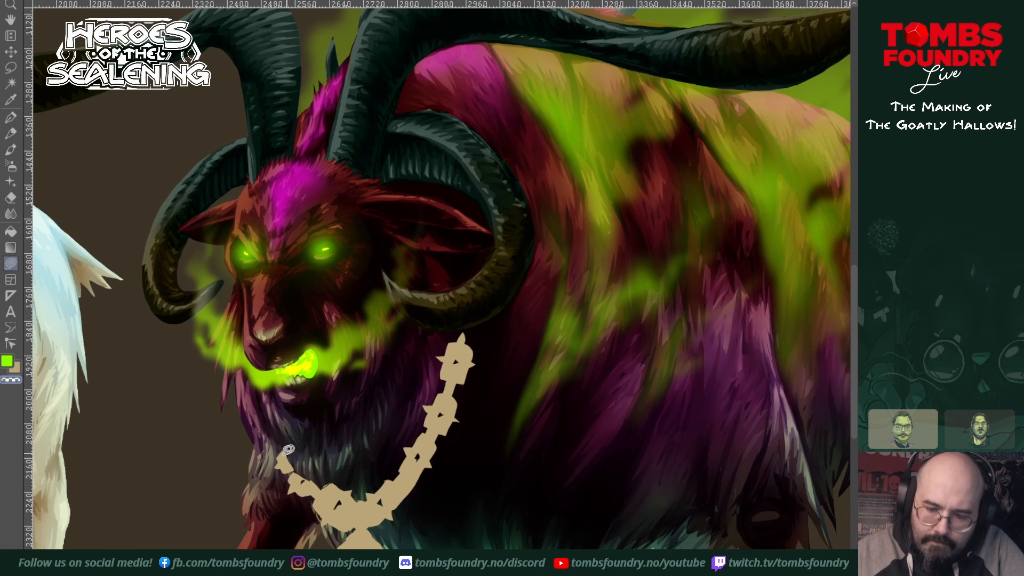
mouse_move(279, 449)
left_mouse_down()
mouse_move(322, 488)
mouse_move(284, 417)
left_mouse_up()
mouse_move(311, 480)
left_mouse_down()
mouse_move(332, 503)
mouse_move(338, 496)
mouse_move(356, 516)
mouse_move(367, 509)
mouse_move(358, 481)
mouse_move(314, 460)
left_mouse_up()
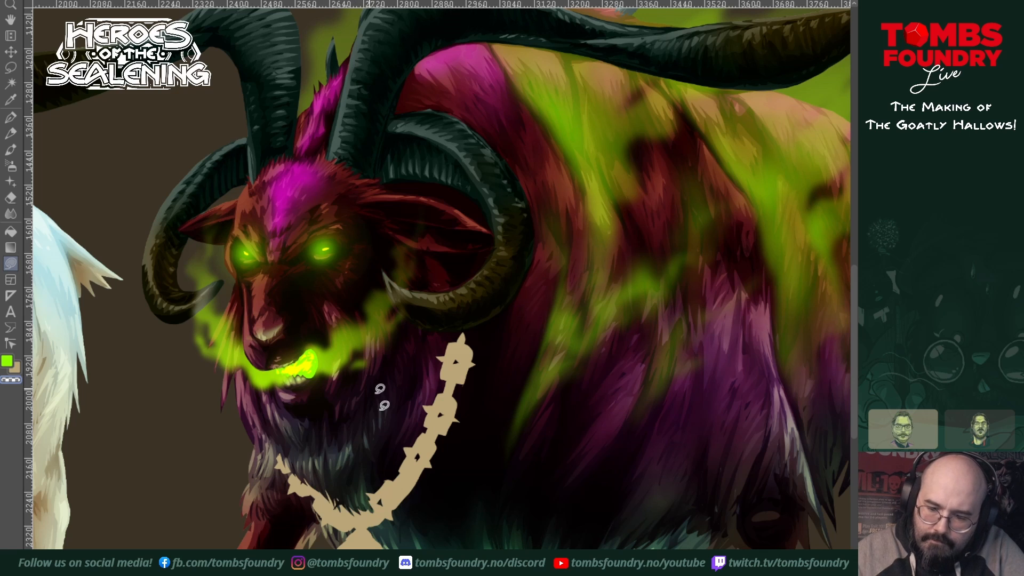
mouse_move(378, 500)
left_mouse_down()
mouse_move(419, 455)
mouse_move(426, 428)
mouse_move(414, 414)
mouse_move(358, 492)
left_mouse_up()
mouse_move(417, 424)
left_mouse_down()
mouse_move(420, 453)
mouse_move(453, 357)
mouse_move(460, 372)
mouse_move(453, 332)
mouse_move(396, 447)
left_mouse_up()
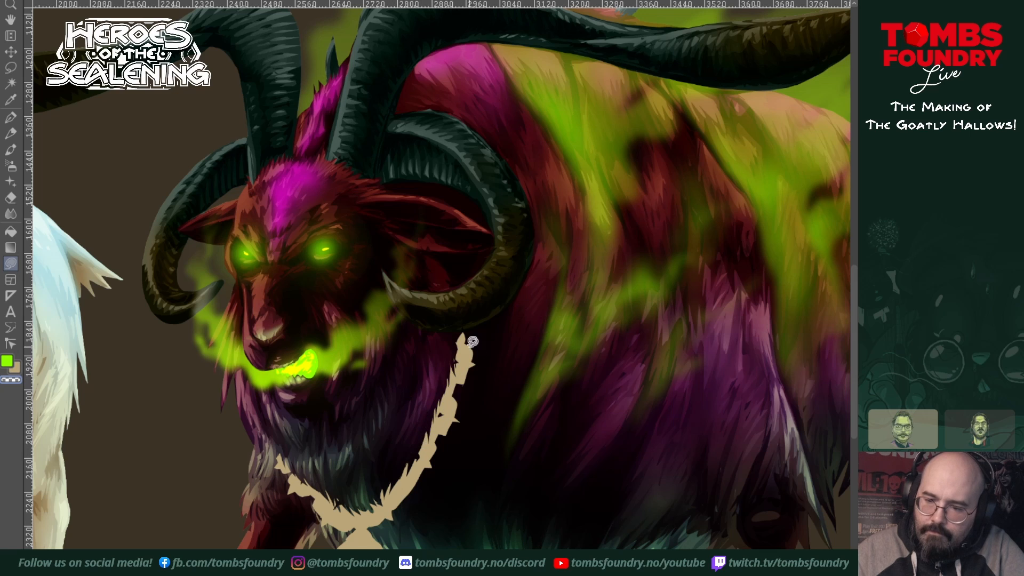
mouse_move(462, 342)
left_mouse_down()
mouse_move(477, 354)
mouse_move(483, 331)
mouse_move(464, 323)
mouse_move(443, 349)
left_mouse_up()
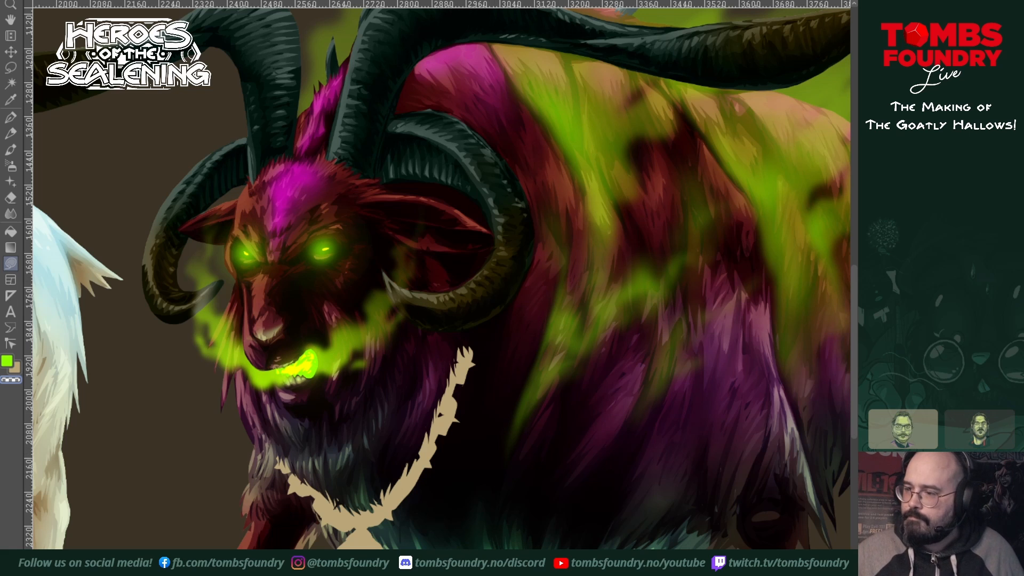
Step: Select the collar and bell silhouette and recolour it dark green with hue 91, saturation 19 and luminosity -62
left_click(896, 173, "ctrl")
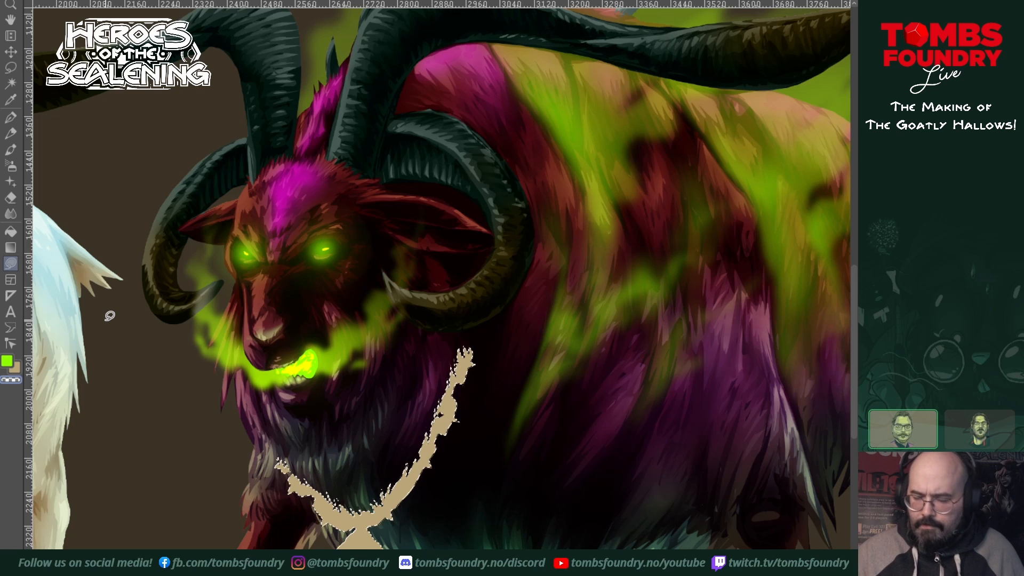
key("ctrl+u")
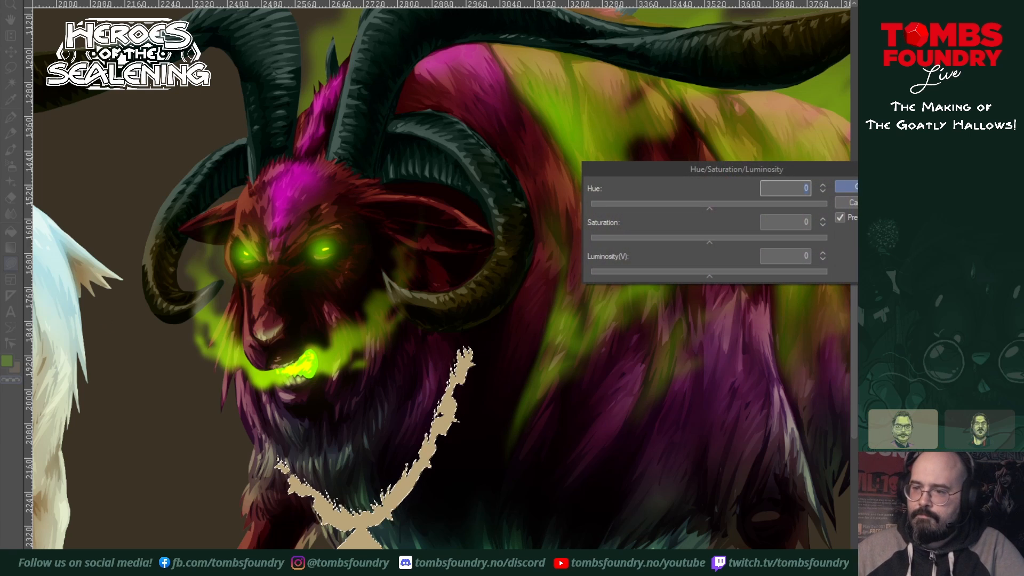
left_click_drag(707, 210, 625, 208)
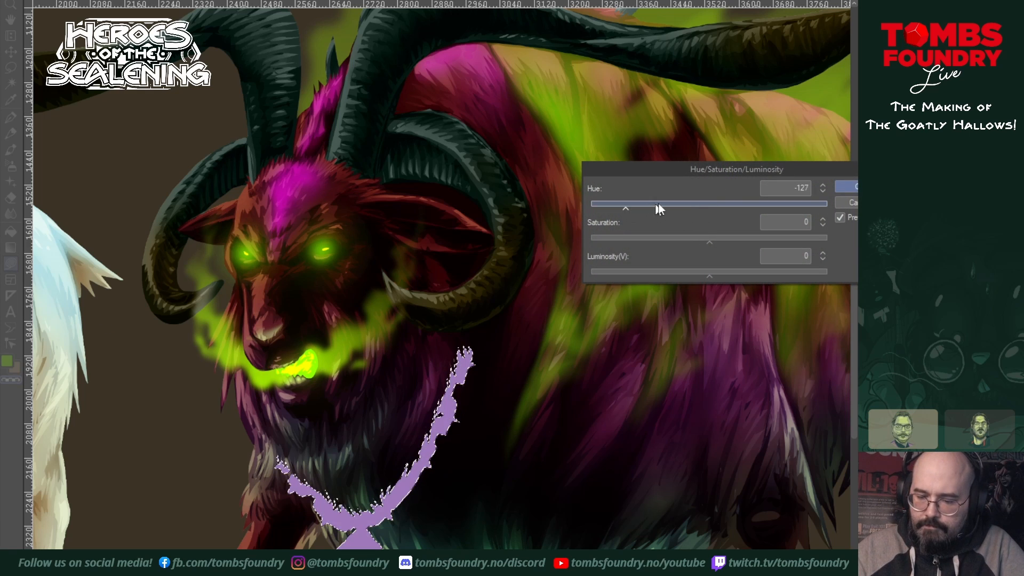
left_click_drag(707, 244, 731, 242)
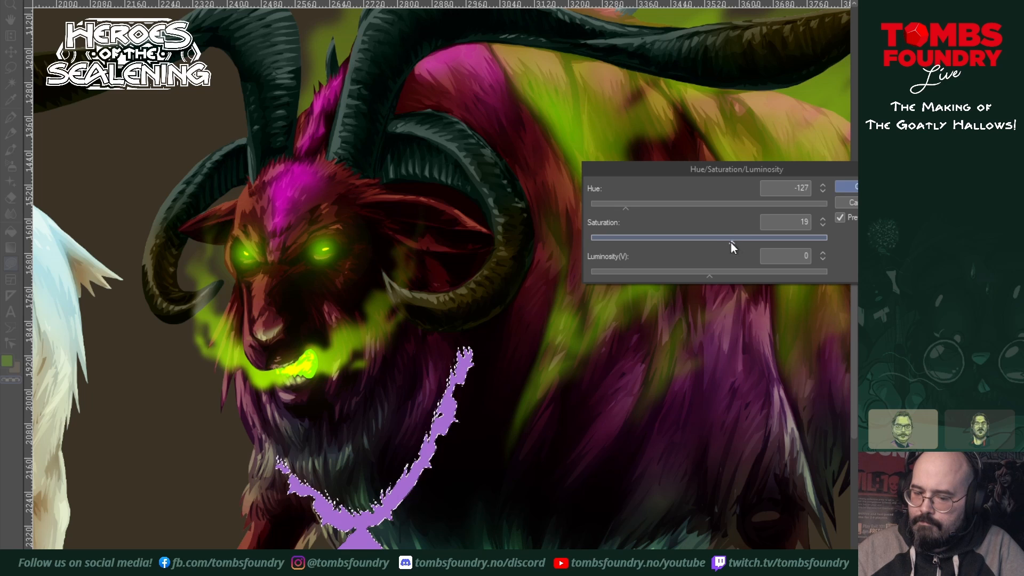
left_click_drag(707, 276, 677, 277)
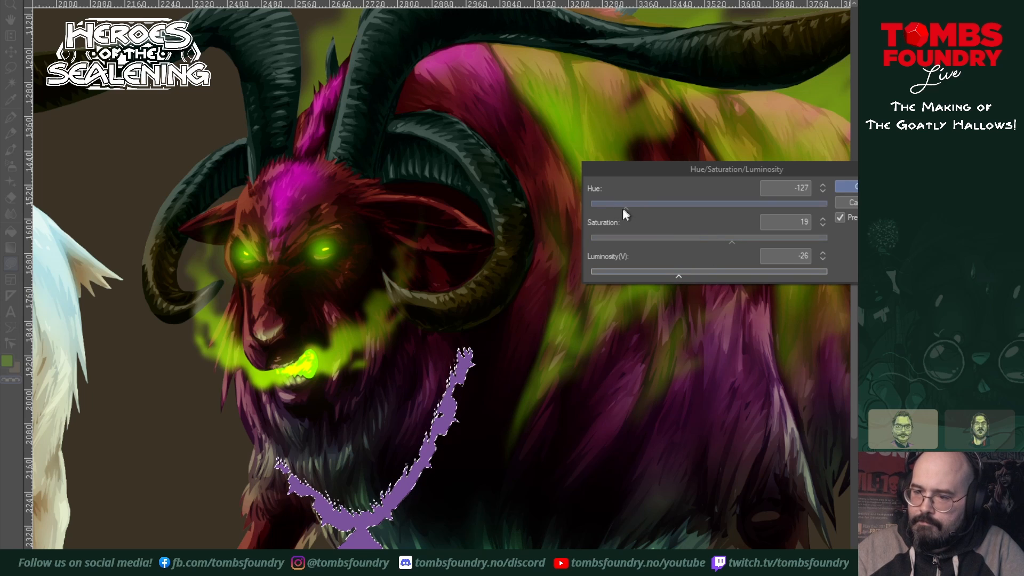
left_click_drag(623, 208, 811, 211)
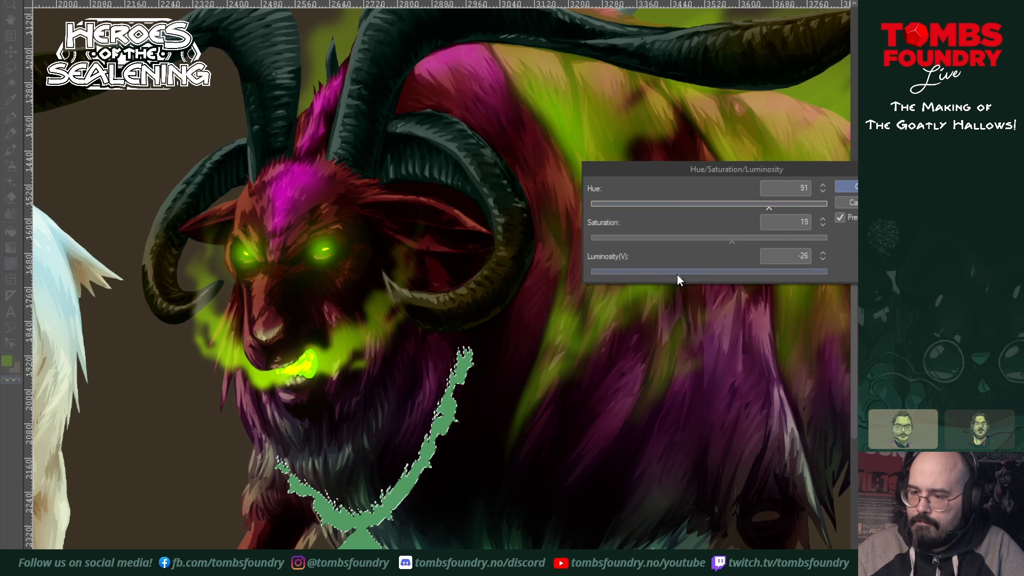
left_click_drag(678, 275, 646, 276)
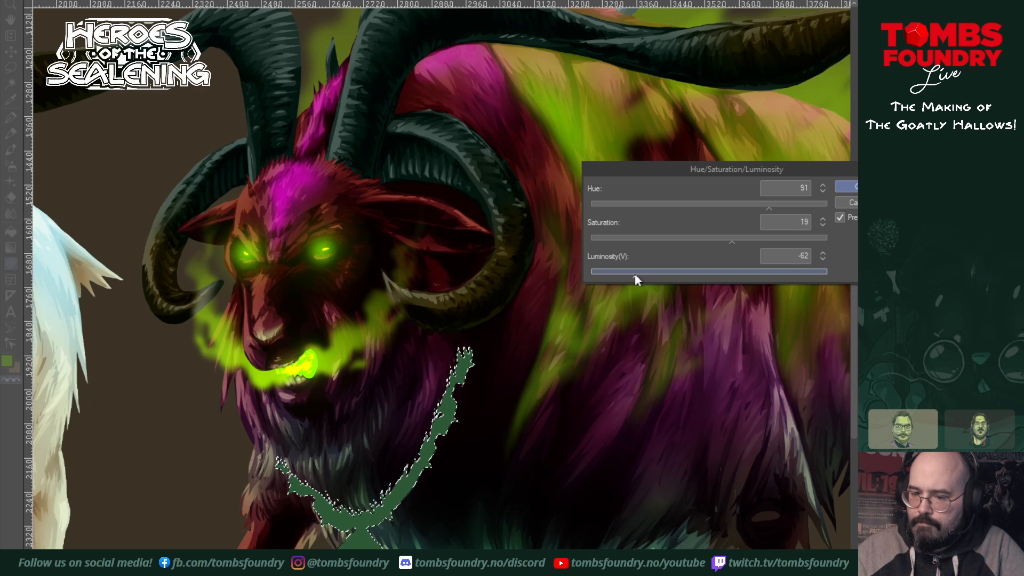
left_click(853, 189)
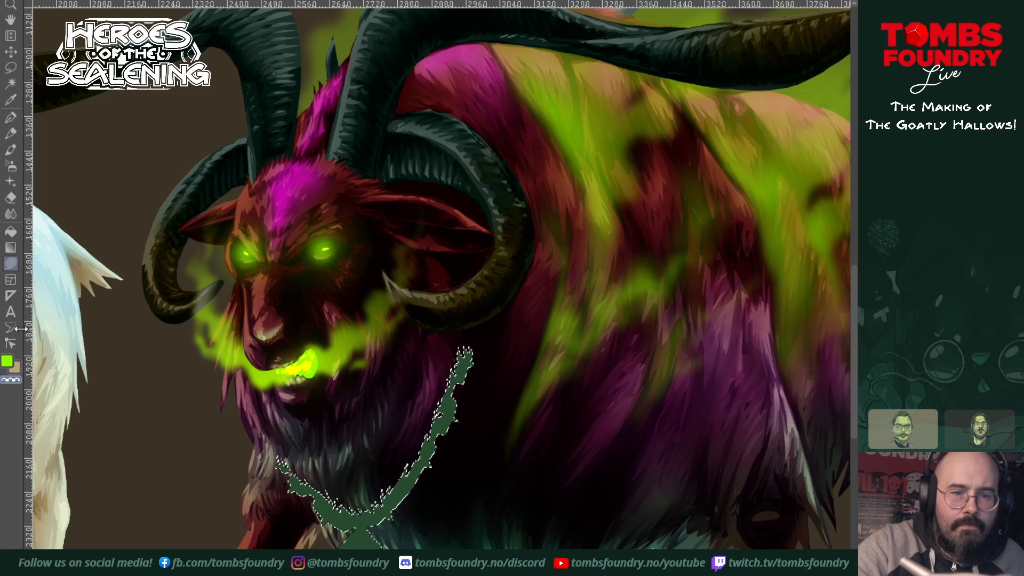
Step: Sample the dark maroon palette swatch and lasso-fill shadows on the bell and between the chain links of the collar
left_click_drag(283, 36, 427, 469)
left_click_drag(388, 416, 773, 528)
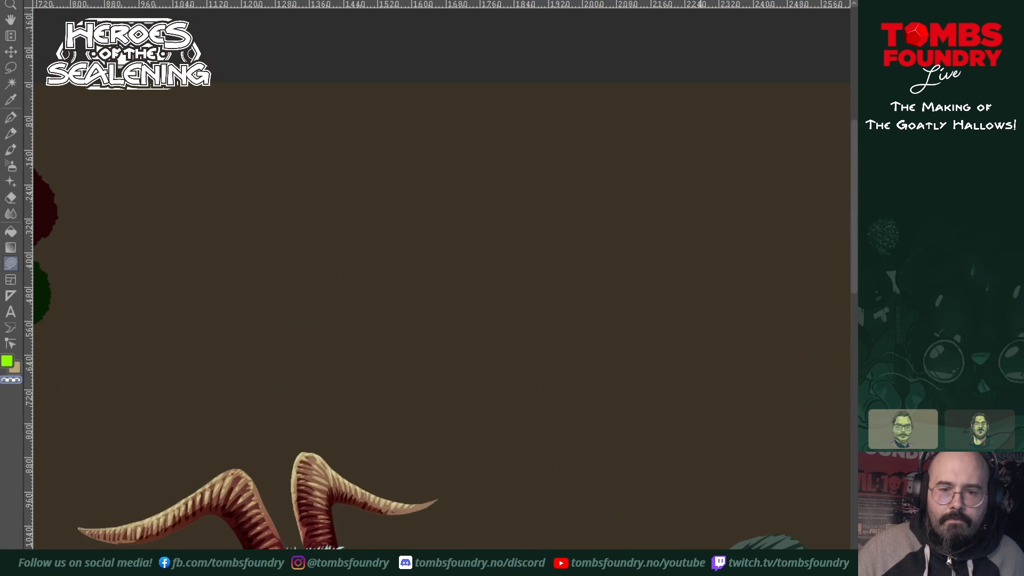
left_click_drag(509, 454, 867, 443)
key("u")
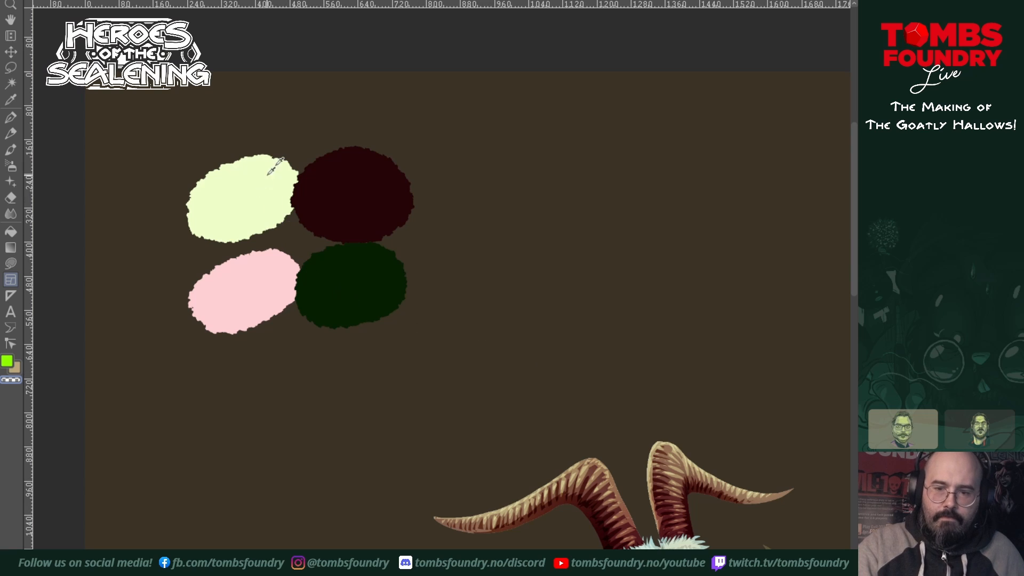
left_click(341, 183, "alt")
left_click_drag(766, 503, 159, 163)
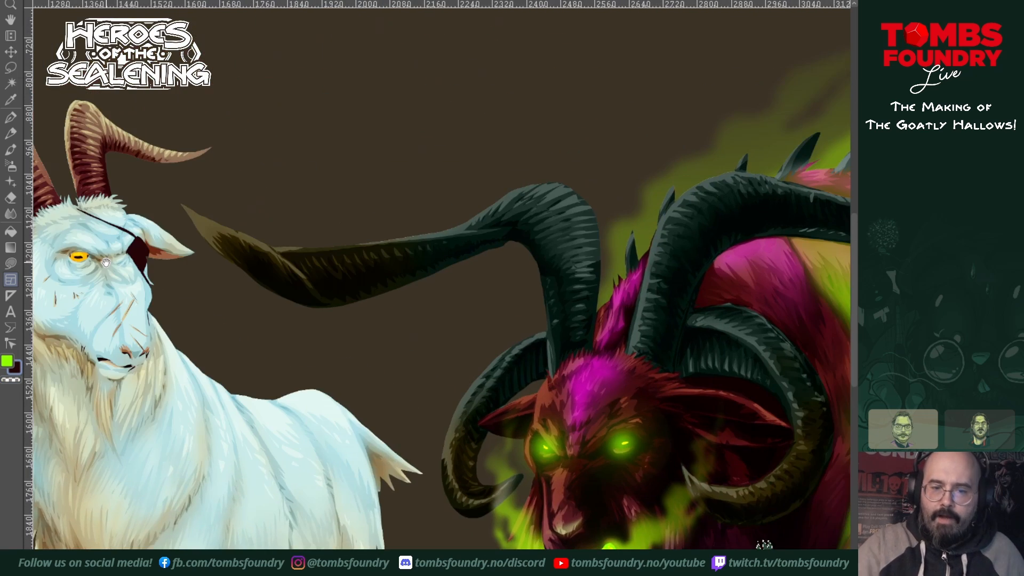
left_click_drag(658, 537, 101, 120)
left_click_drag(519, 372, 679, 475)
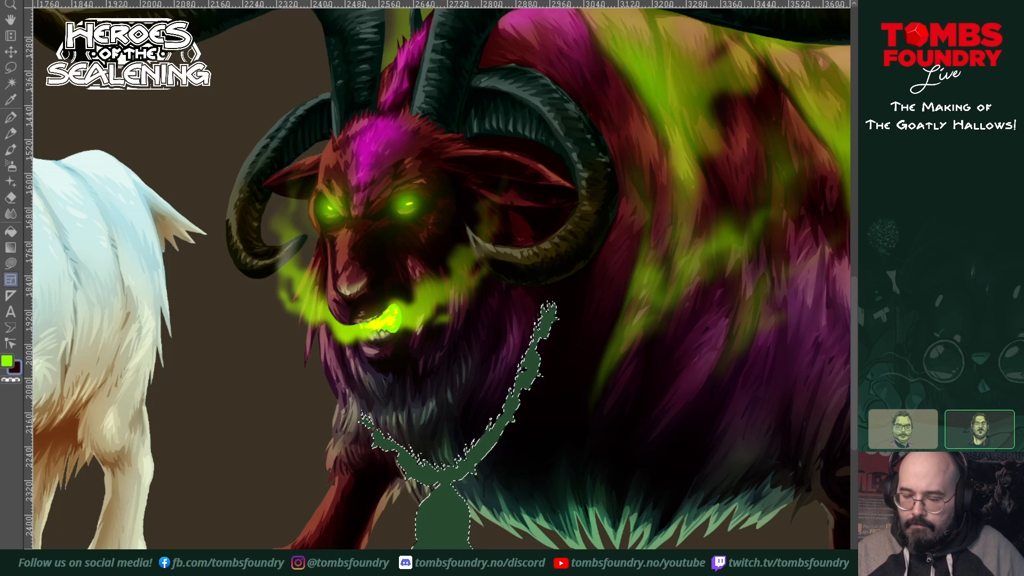
key("u")
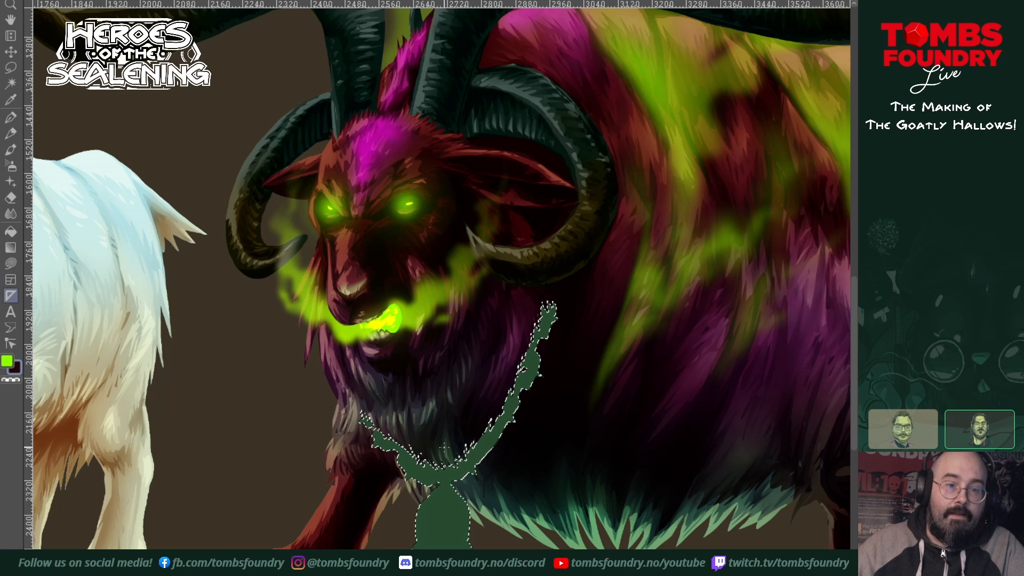
key("w")
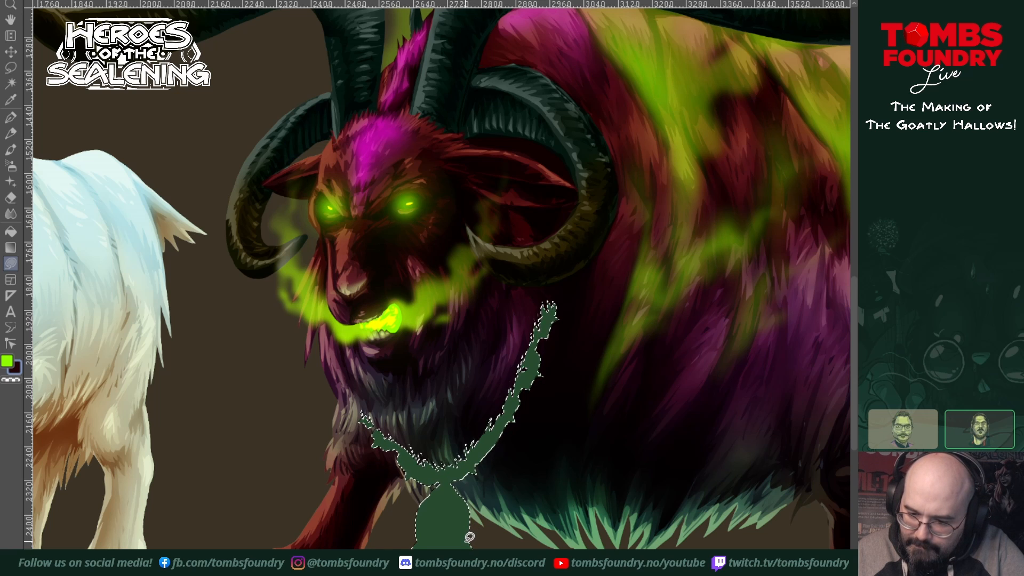
left_click_drag(456, 541, 463, 535)
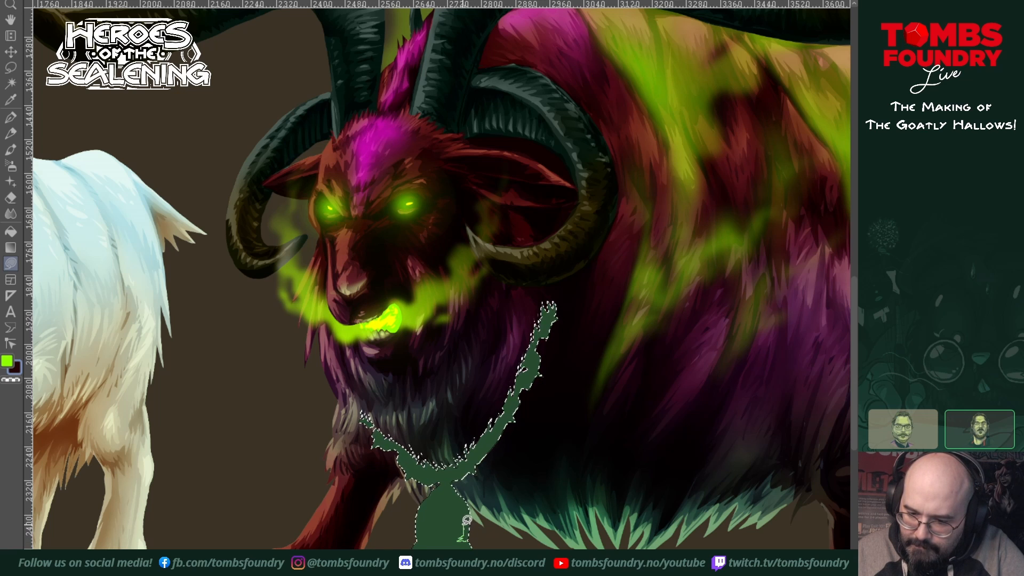
mouse_move(457, 500)
left_mouse_down()
mouse_move(432, 510)
mouse_move(439, 540)
left_mouse_up()
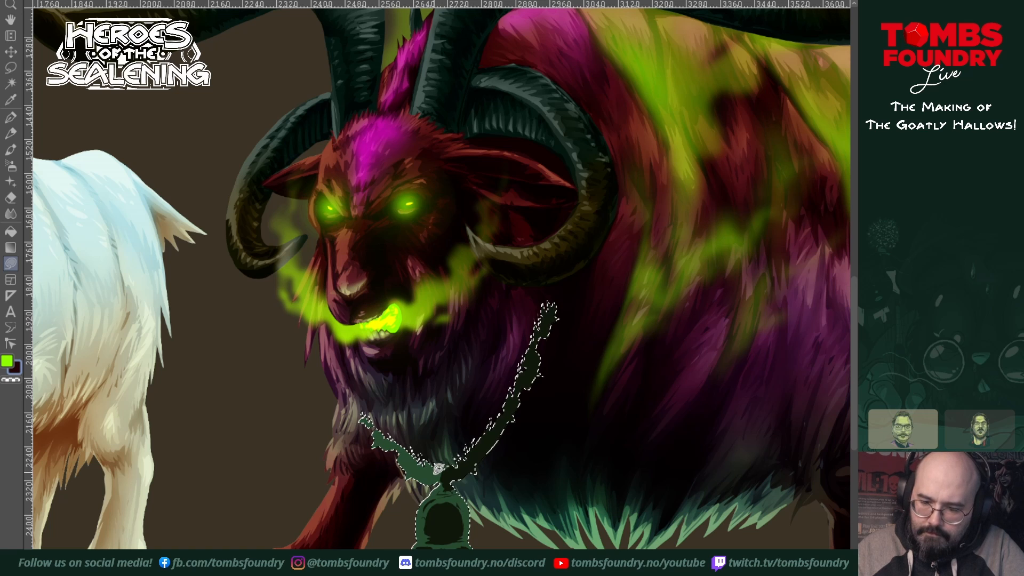
left_click_drag(434, 472, 408, 466)
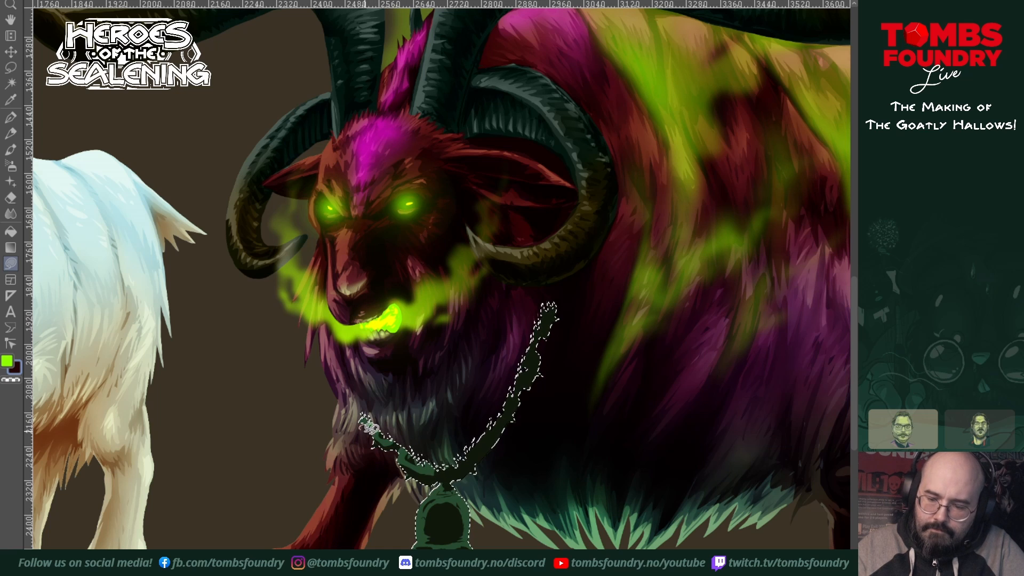
left_click_drag(426, 470, 408, 457)
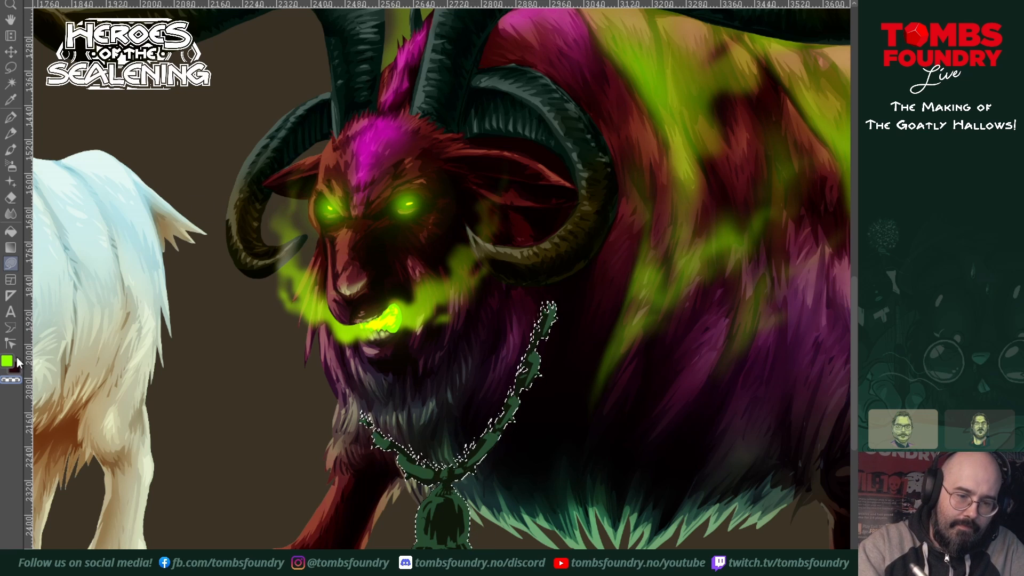
Step: Sample the pale yellow-green palette swatch and lasso-fill highlights along the folds and edges of the bell
key("z")
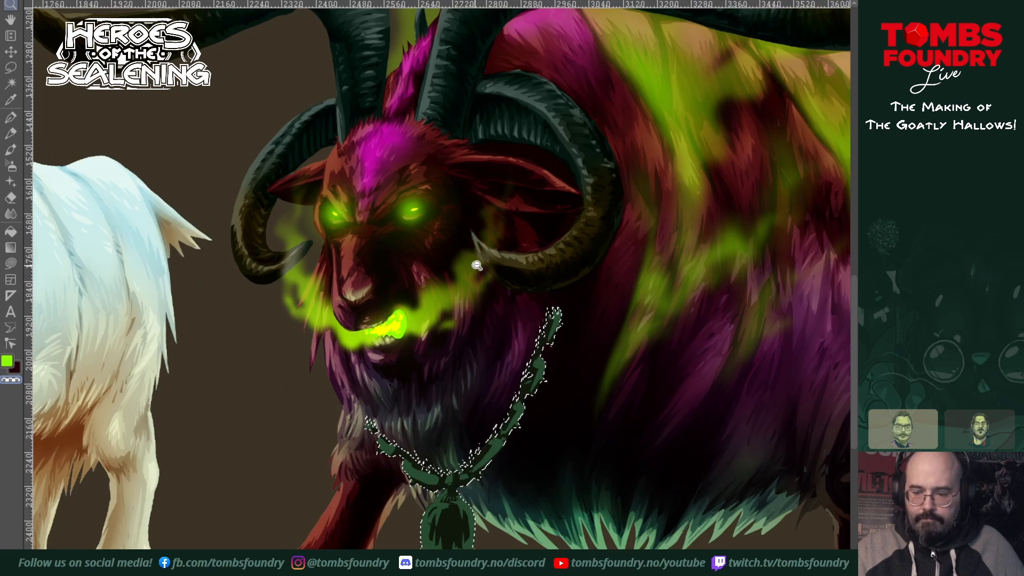
left_click(477, 267, "alt")
left_click(482, 262, "alt")
left_click_drag(356, 140, 558, 399)
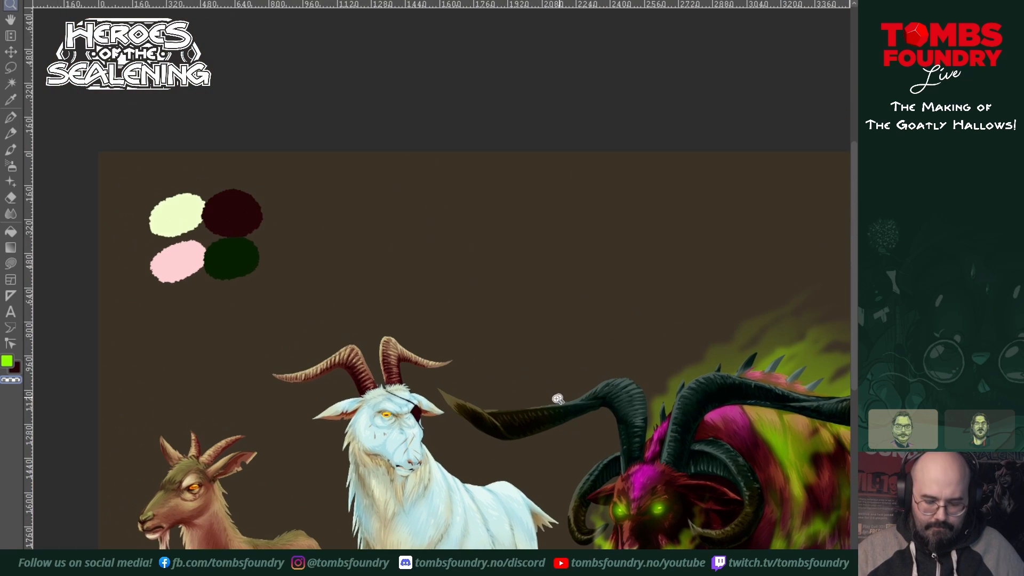
key("u")
left_click(177, 216, "alt")
left_click_drag(673, 573, 447, 331)
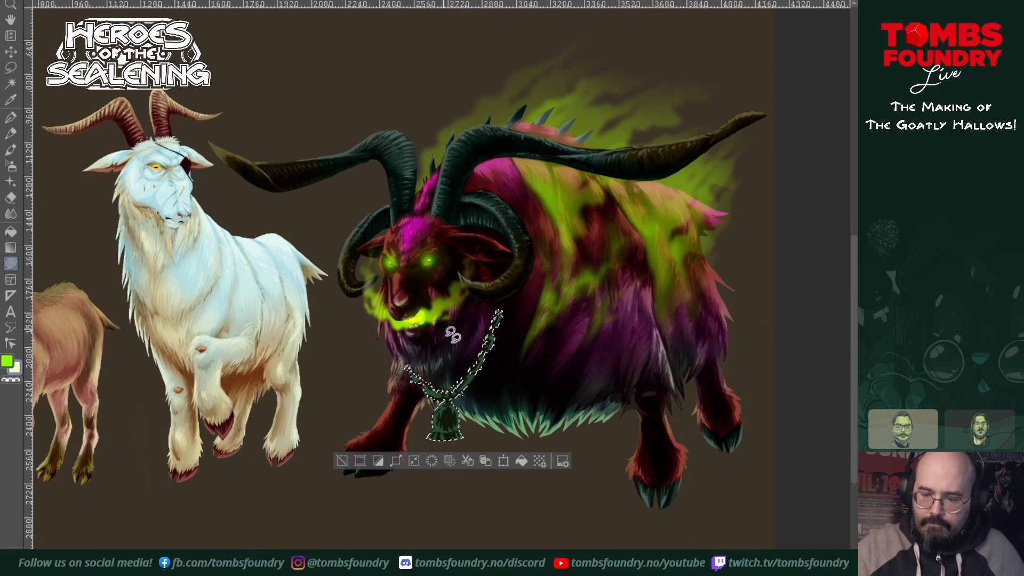
key("z")
left_click(457, 408)
left_click(457, 408)
left_click_drag(457, 409, 507, 469)
key("u")
left_click_drag(505, 414, 518, 436)
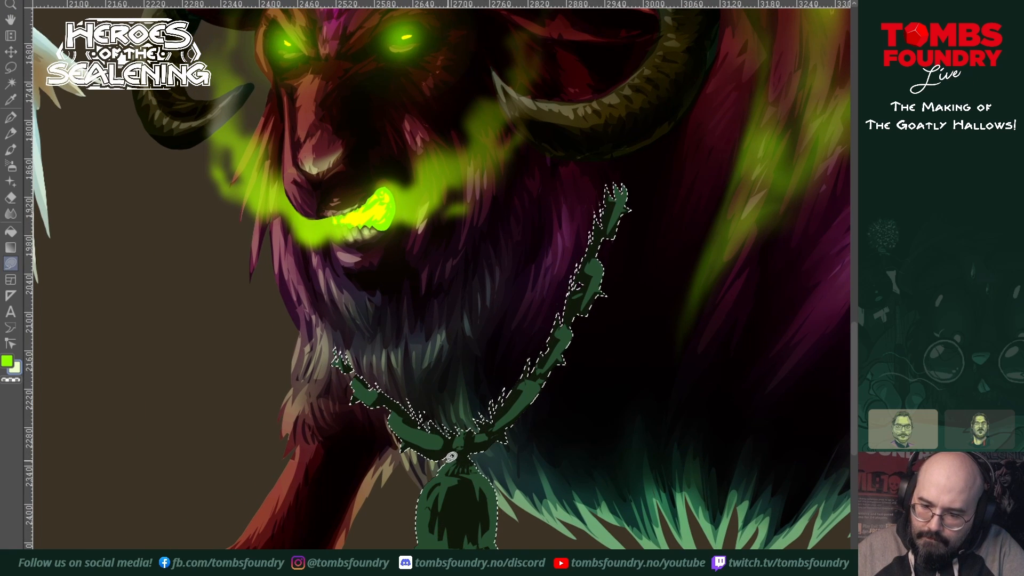
left_click_drag(451, 472, 457, 457)
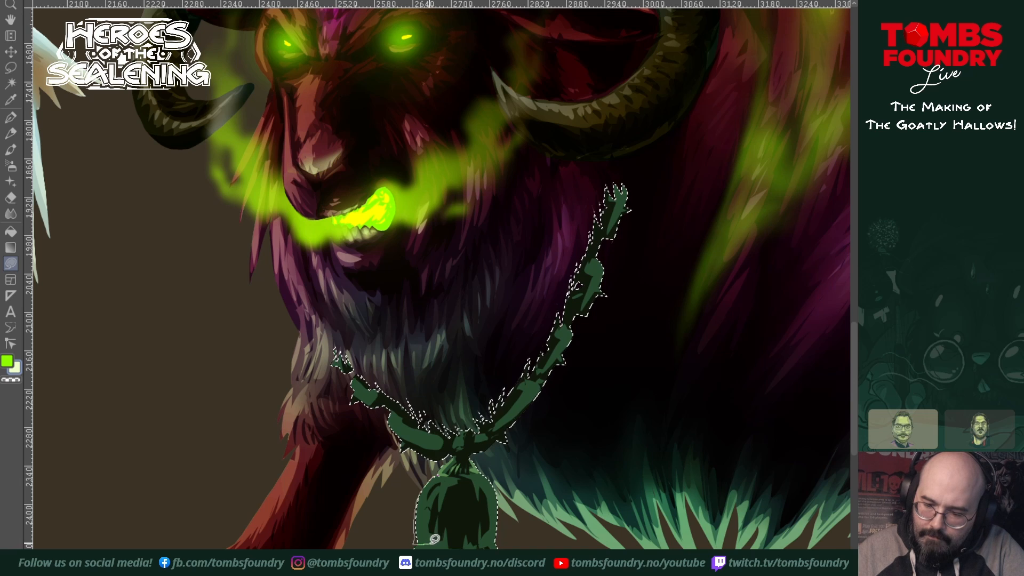
left_click_drag(443, 471, 448, 481)
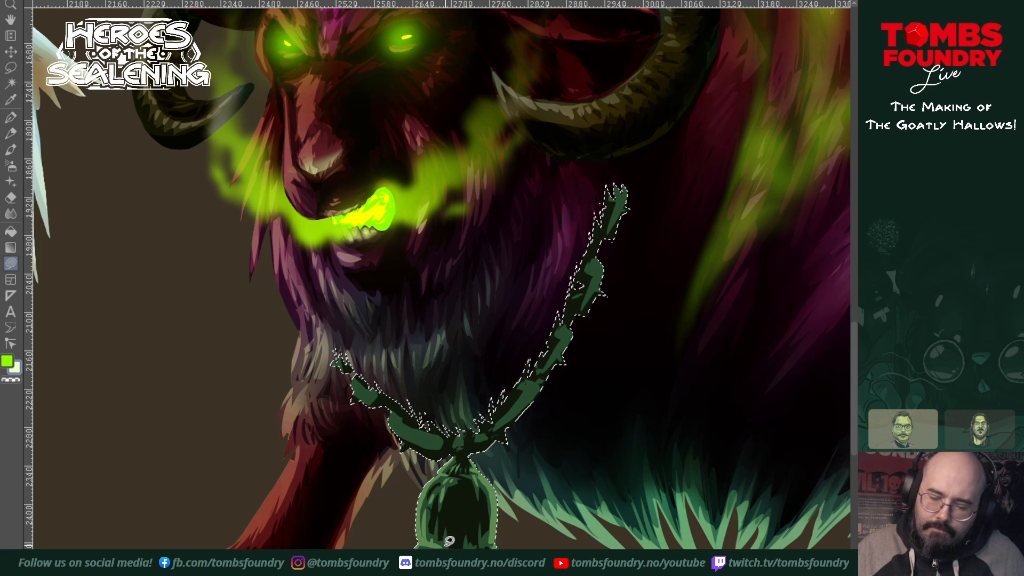
Step: Lasso-fill light highlights on the chain links and spikes on both sides of the collar
scroll(551, 346, "up", 2)
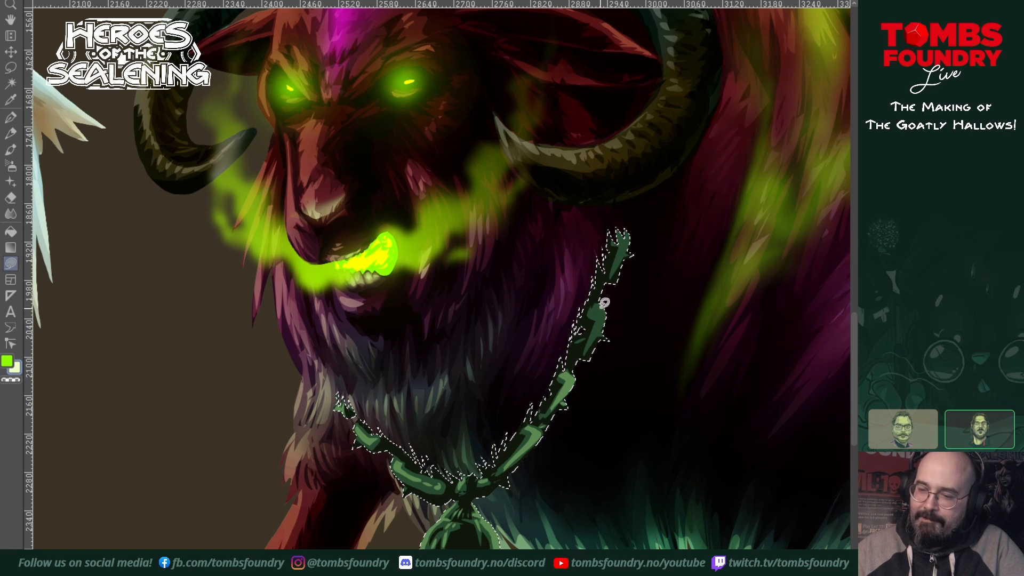
left_click_drag(589, 312, 589, 342)
left_click_drag(616, 287, 608, 331)
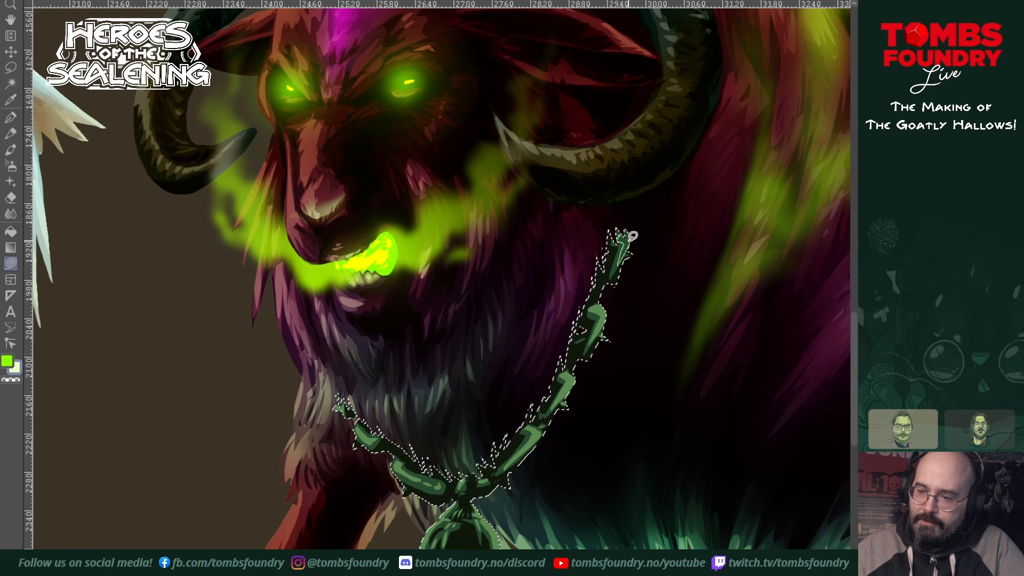
left_click_drag(629, 473, 608, 448)
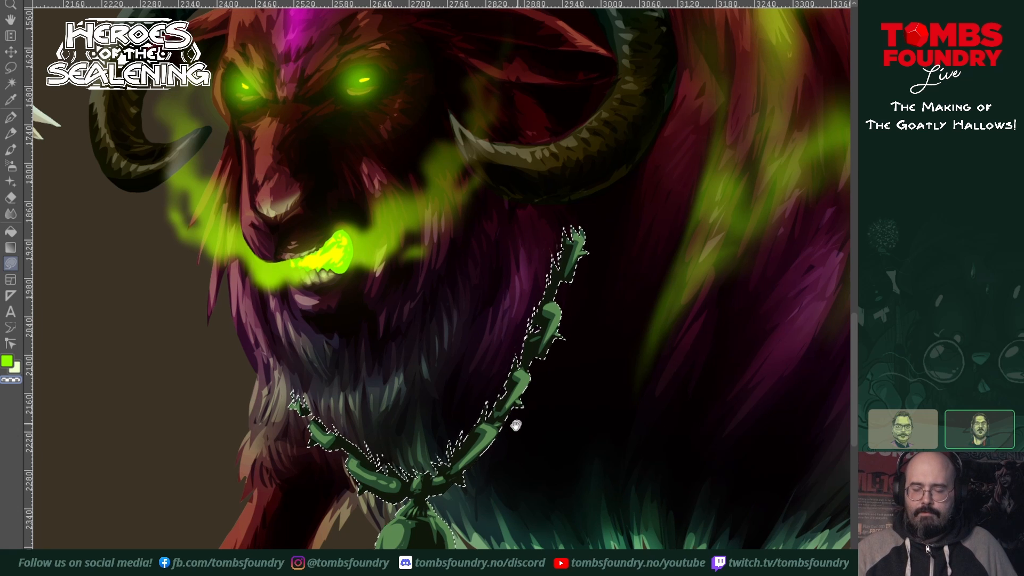
left_click_drag(517, 423, 518, 451)
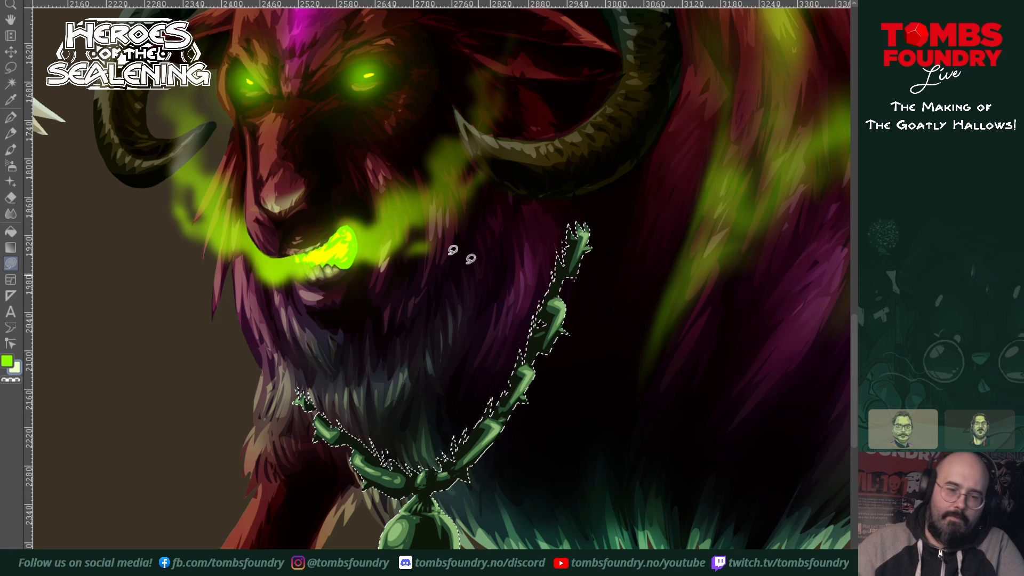
Step: Resample the dark maroon palette swatch and deepen the shadows on the bell and the inner edge of the collar
scroll(512, 297, "down", 2)
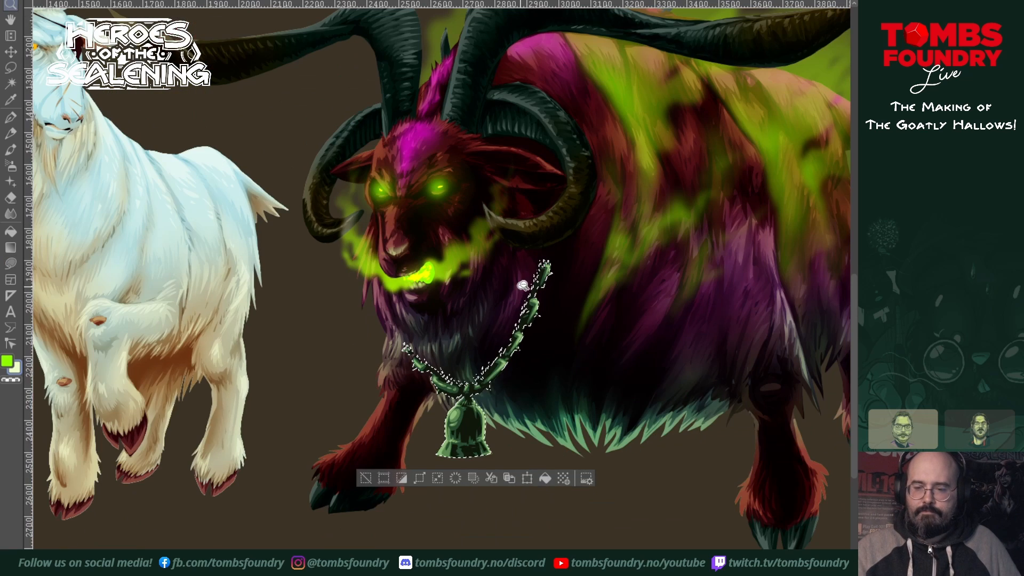
left_click_drag(523, 283, 521, 573)
left_click_drag(483, 410, 702, 386)
mouse_move(533, 392)
left_mouse_down()
mouse_move(617, 377)
mouse_move(677, 416)
left_mouse_up()
left_click(192, 140, "alt")
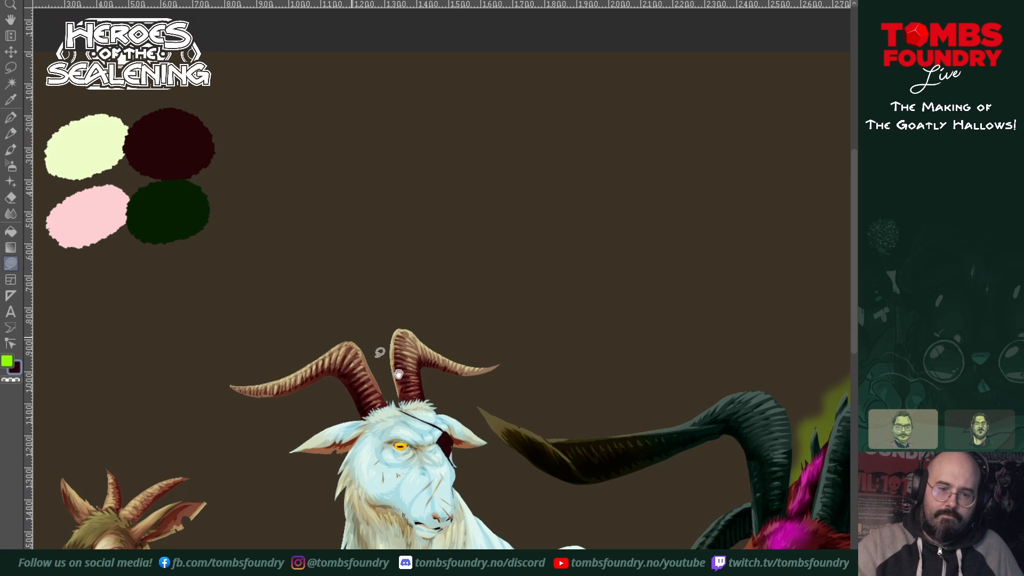
left_click_drag(627, 533, 437, 268)
left_click_drag(672, 532, 504, 466)
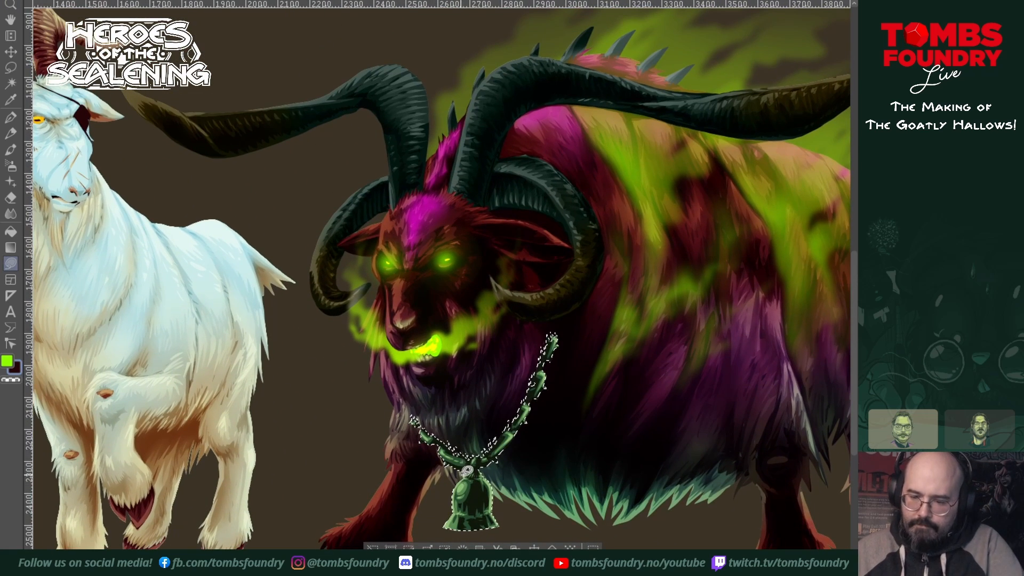
left_click_drag(475, 510, 486, 489)
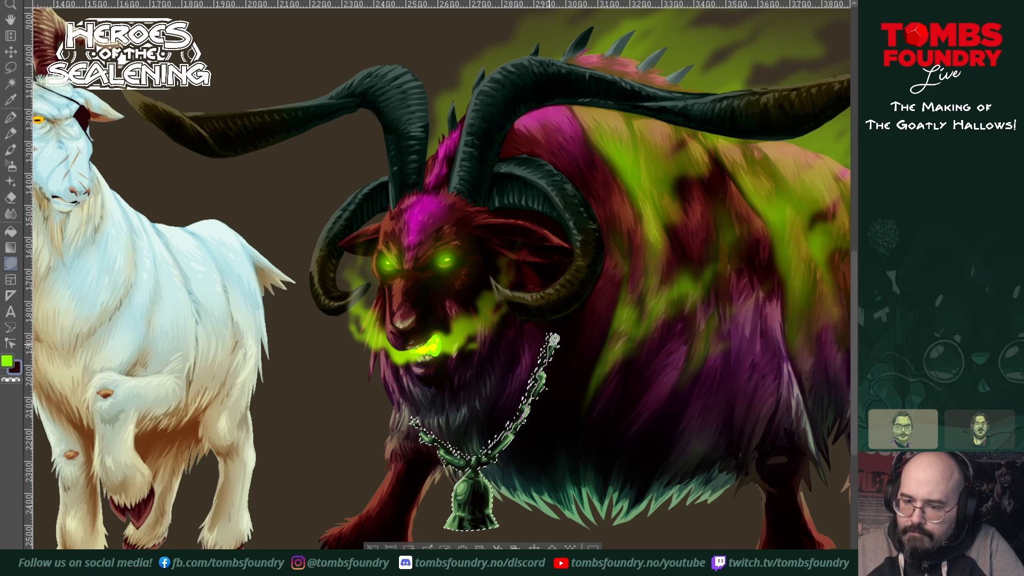
left_click_drag(540, 337, 483, 432)
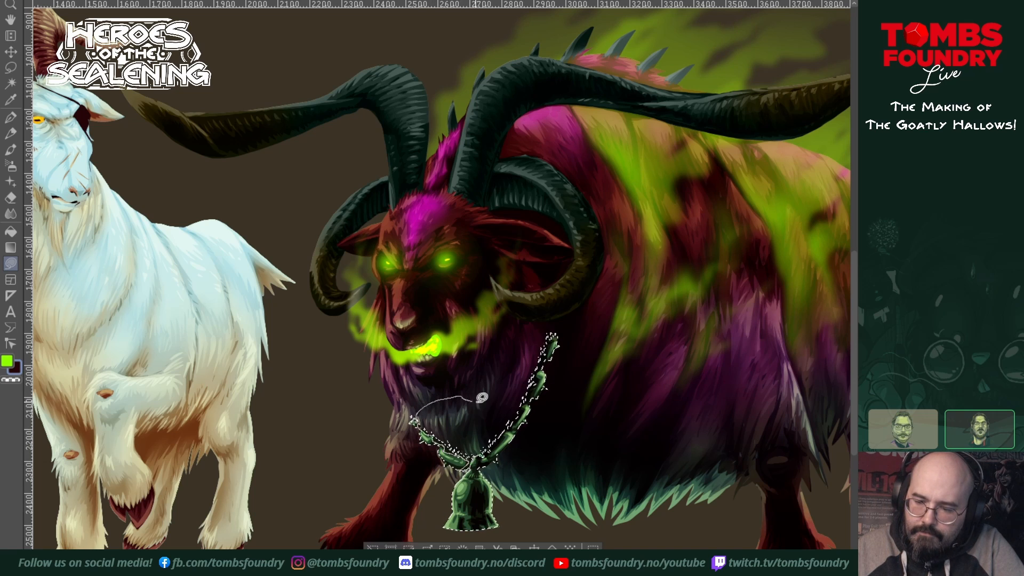
left_click_drag(507, 404, 485, 453)
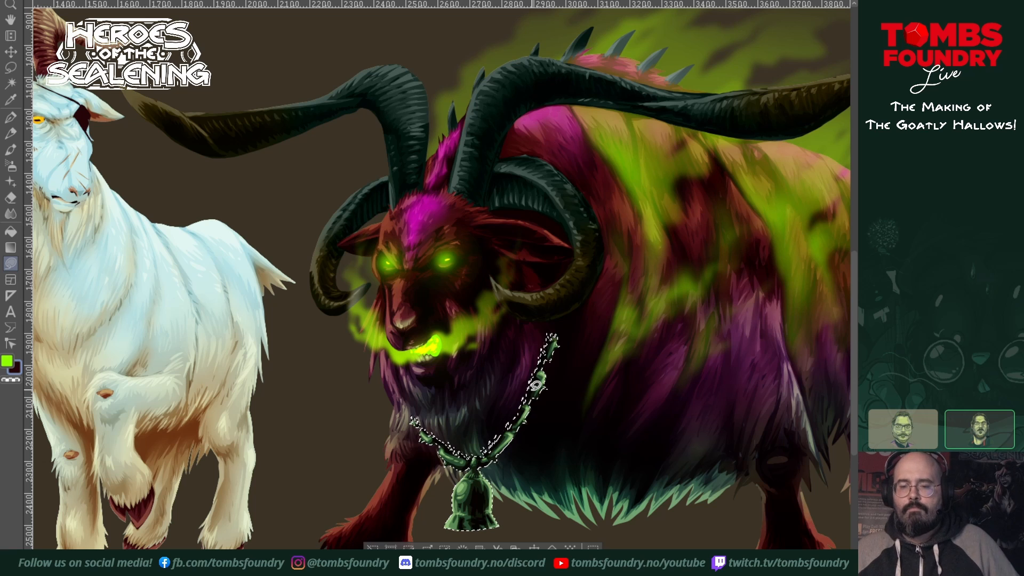
scroll(502, 454, "up", 2)
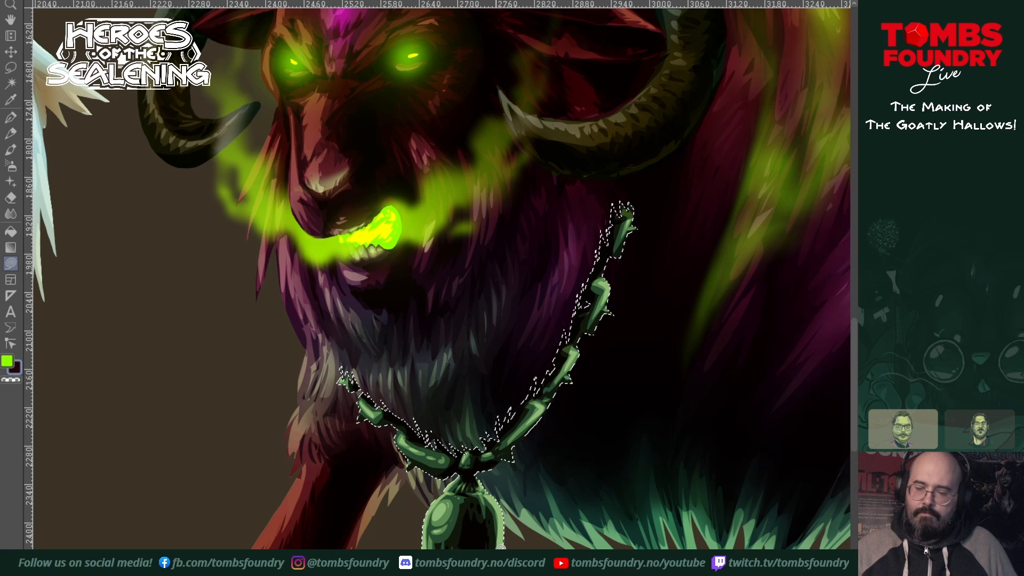
Step: Airbrush dark shading over the selected chain collar and bell with an enlarged brush, and clear the selection
left_click_drag(530, 473, 570, 421)
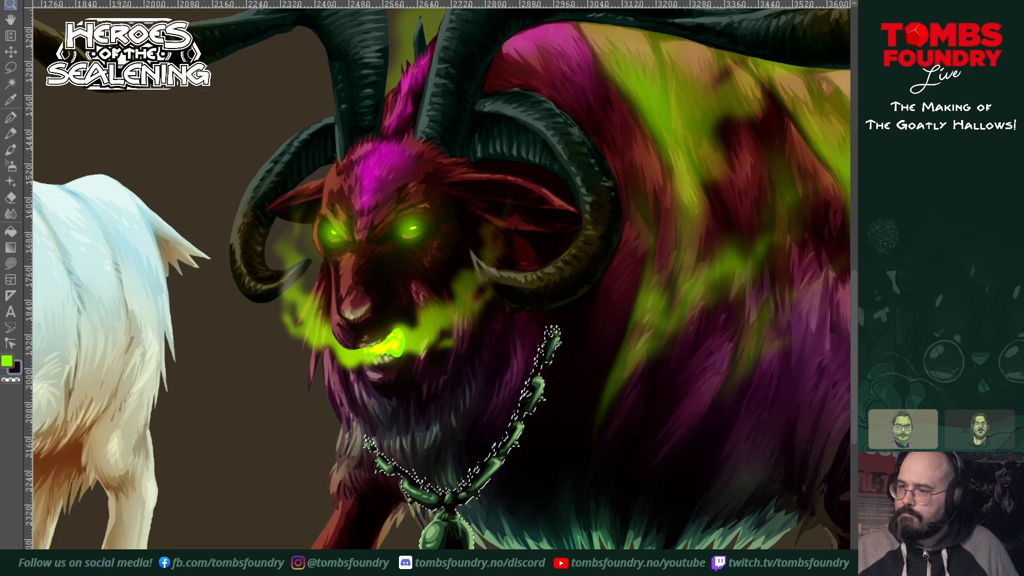
left_click(11, 166)
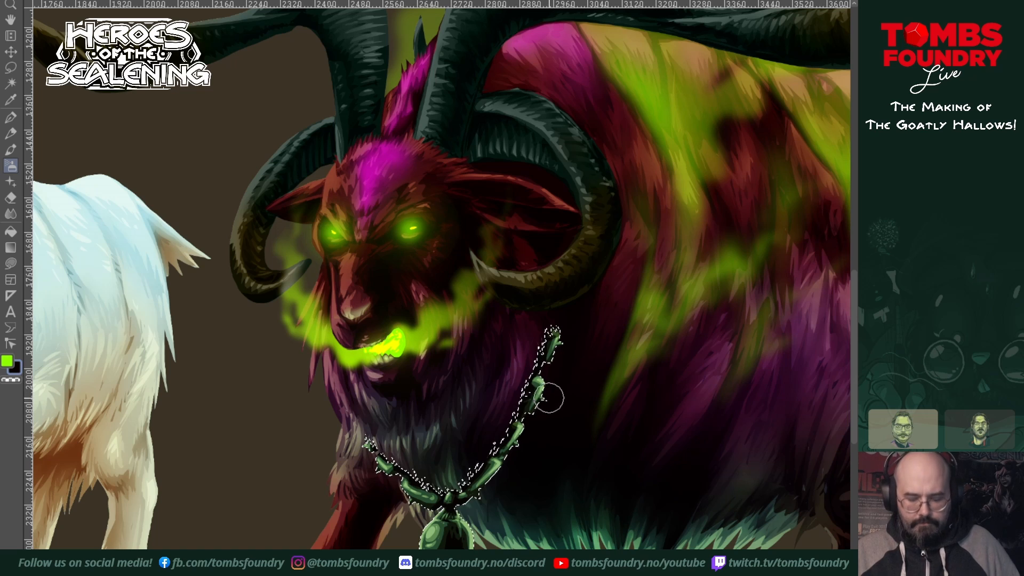
key("bracketright")
key("bracketright")
key("bracketright")
key("bracketright")
key("bracketright")
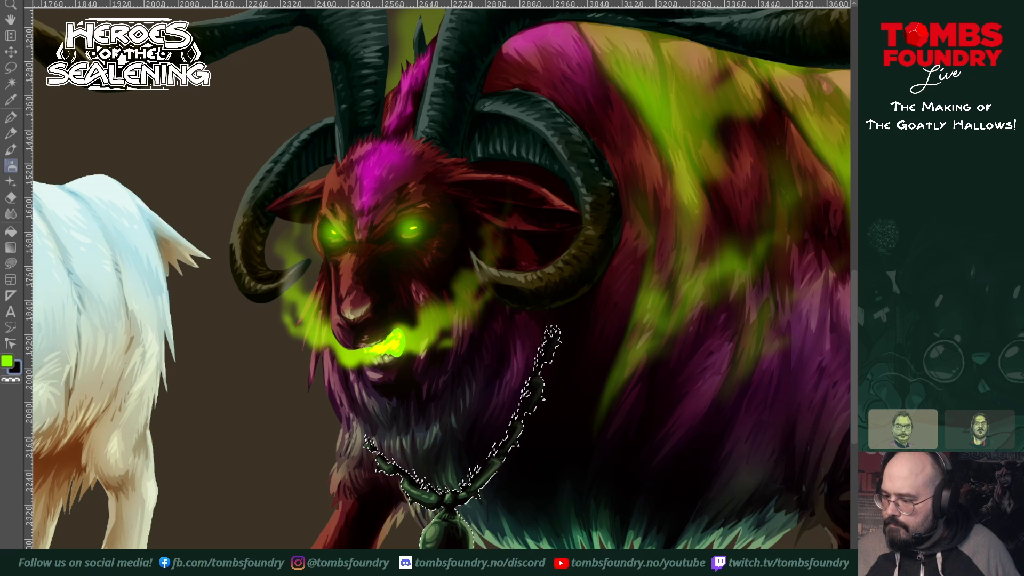
key("z")
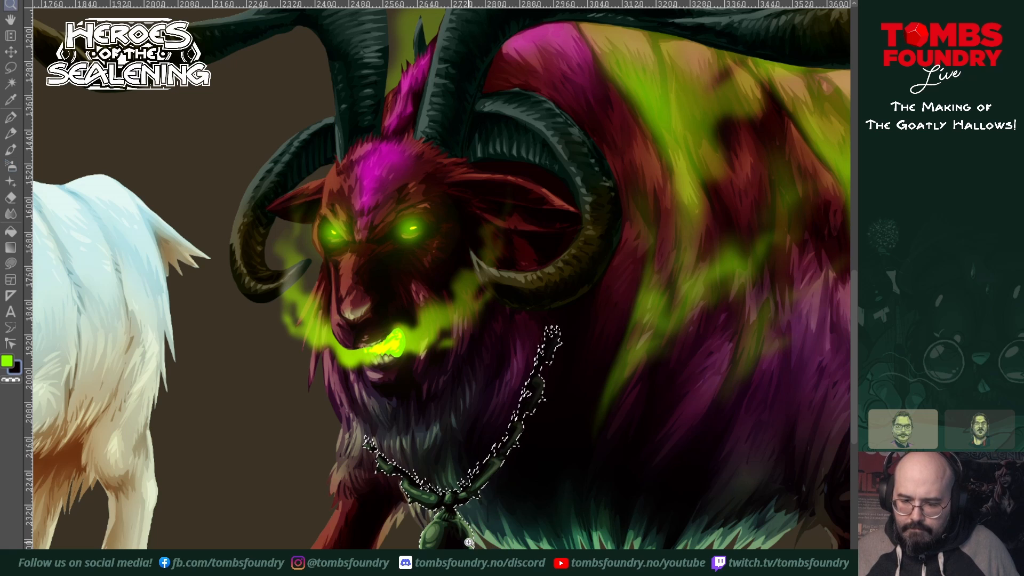
left_click(468, 543)
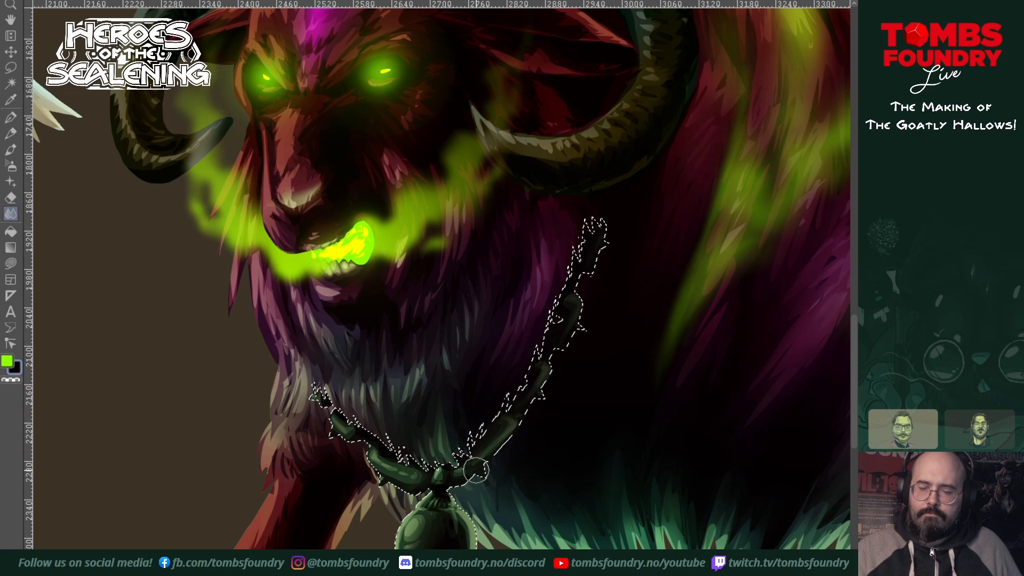
key("ctrl+shift+a")
Step: Examine the large goat's horns, fur, smoke and darkened collar close up and beside the other two goats
key("z")
left_click(538, 427, "alt")
left_click(555, 427, "alt")
left_click(592, 405, "alt")
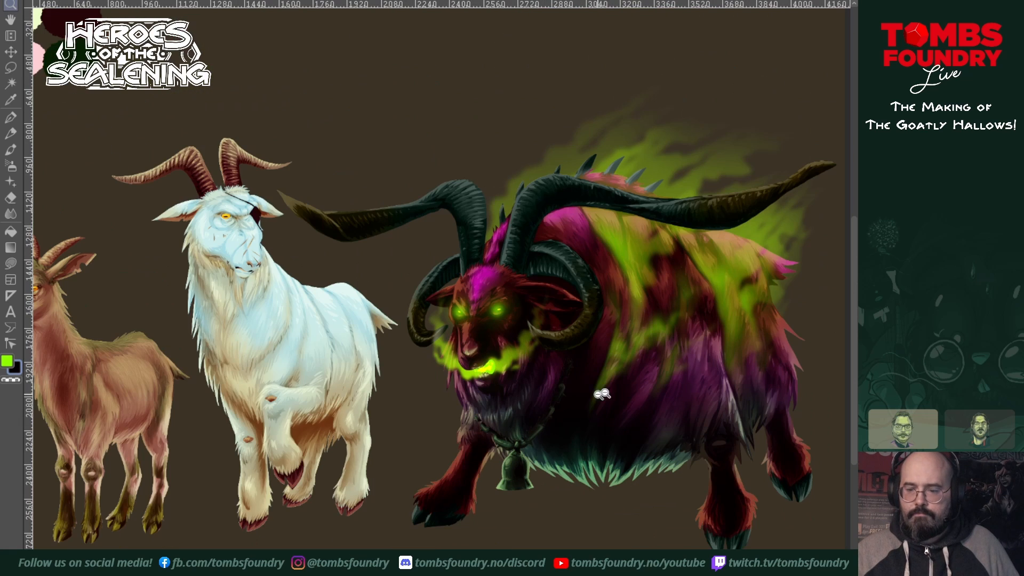
left_click(599, 398, "alt")
left_click_drag(592, 406, 562, 431)
left_click_drag(638, 468, 566, 513)
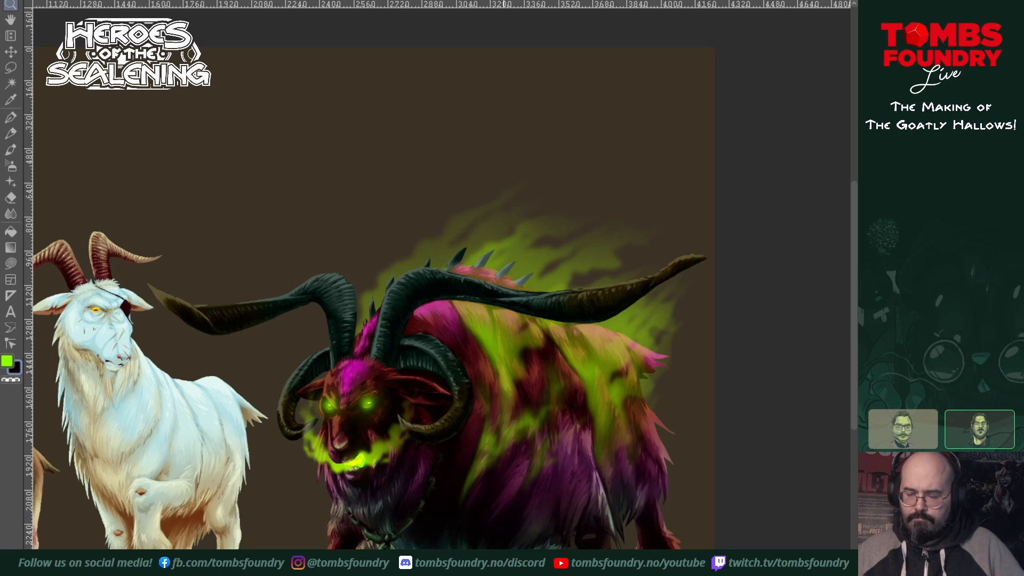
scroll(510, 571, "up", 1)
key("s")
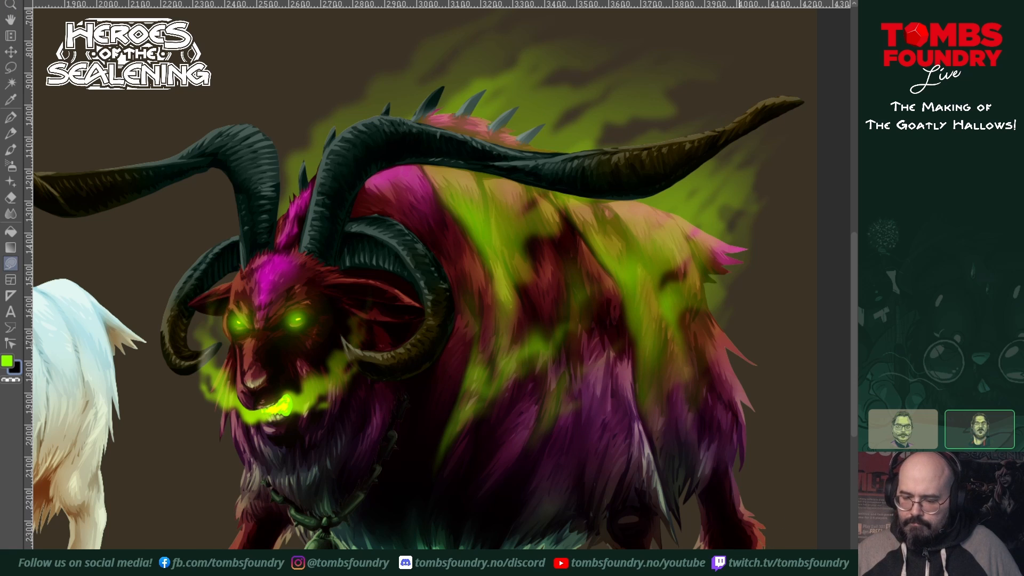
mouse_move(688, 536)
left_mouse_down()
mouse_move(667, 527)
mouse_move(676, 501)
mouse_move(666, 493)
left_mouse_up()
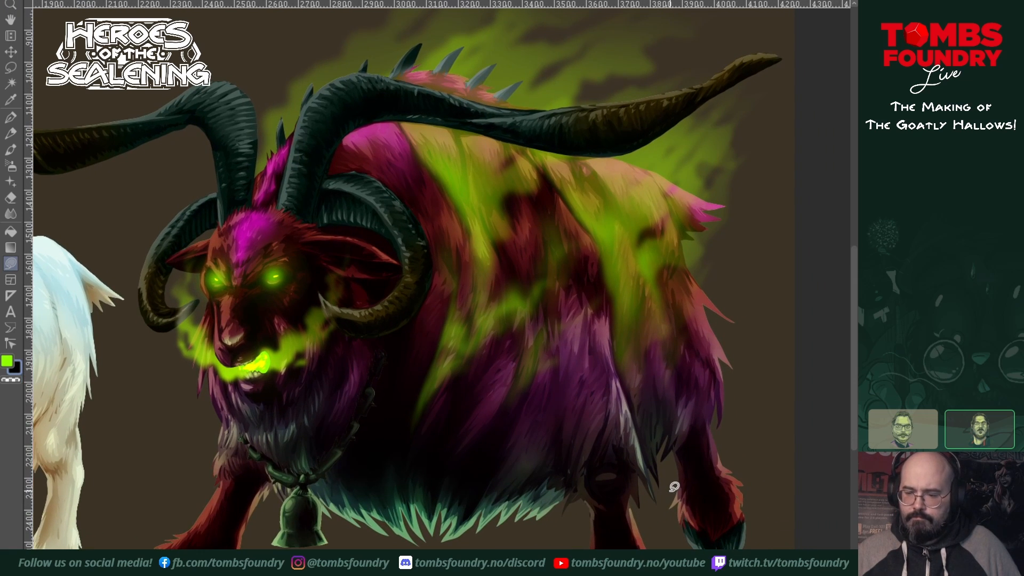
mouse_move(610, 471)
left_mouse_down()
mouse_move(793, 446)
mouse_move(697, 452)
mouse_move(684, 475)
mouse_move(657, 485)
mouse_move(746, 519)
mouse_move(751, 548)
left_mouse_up()
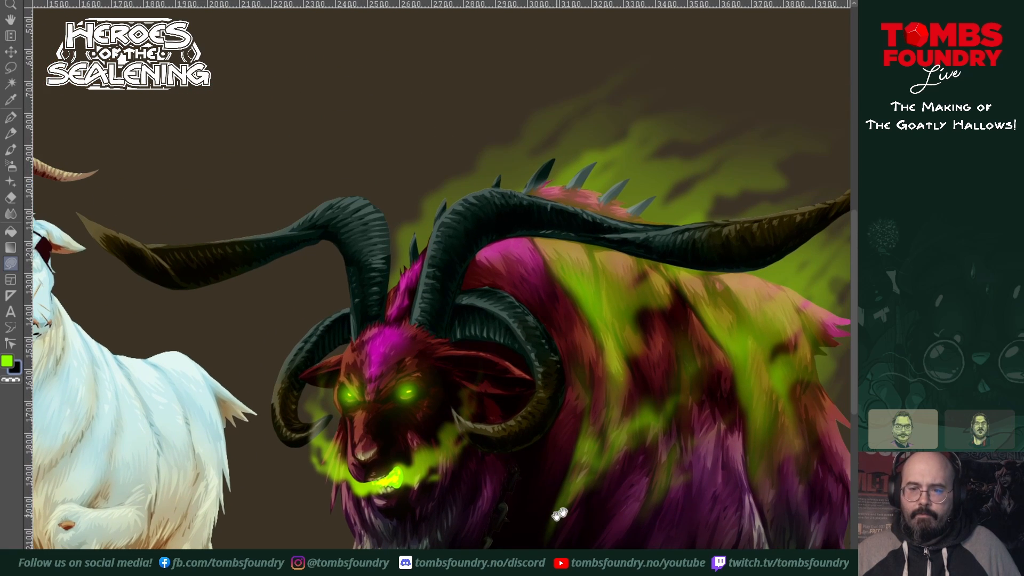
left_click_drag(555, 514, 497, 502)
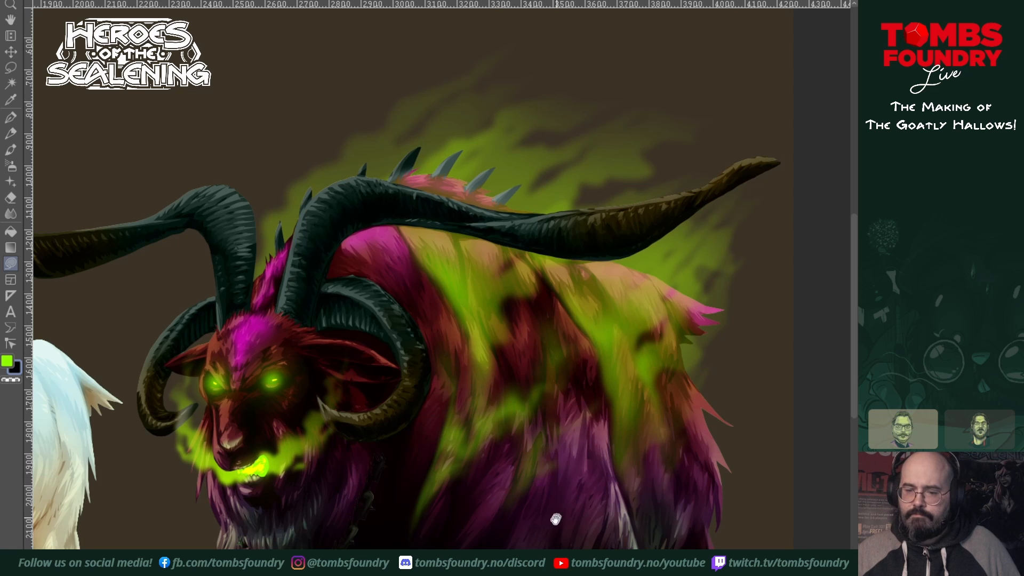
left_click_drag(555, 524, 483, 523)
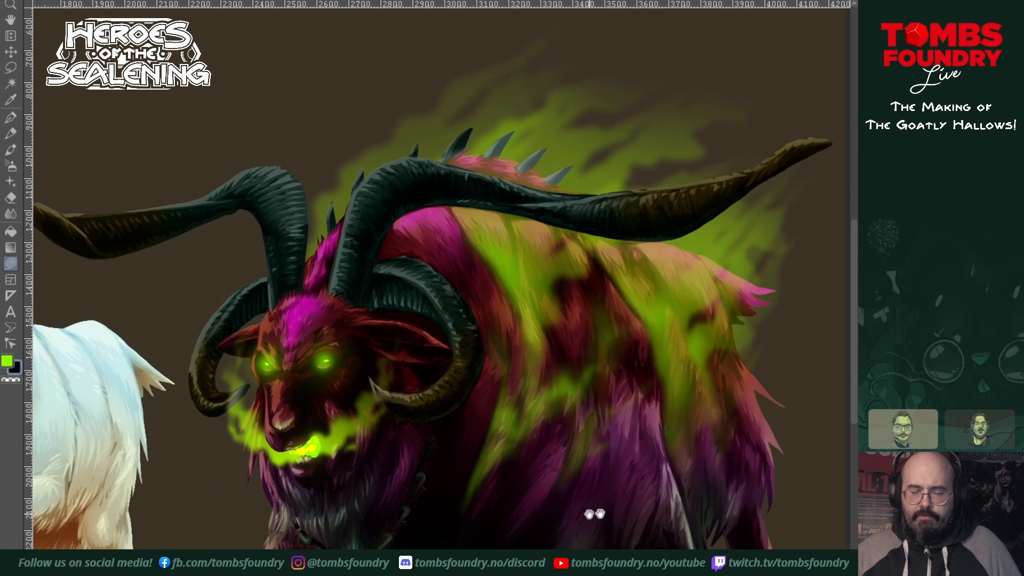
mouse_move(678, 520)
left_mouse_down()
mouse_move(675, 464)
mouse_move(659, 500)
left_mouse_up()
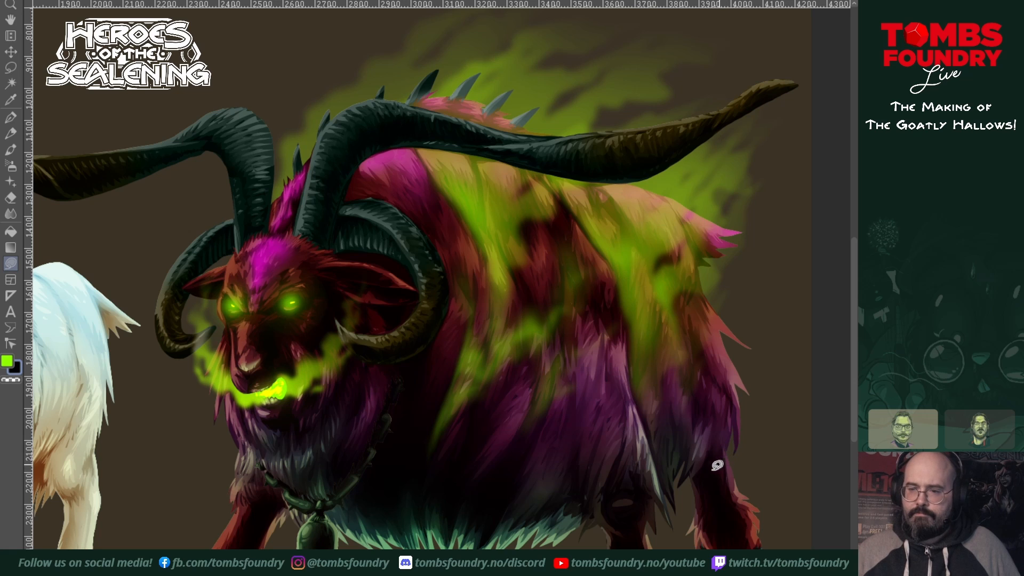
left_click(647, 500, "alt")
left_click(668, 488, "alt")
left_click(671, 480, "ctrl")
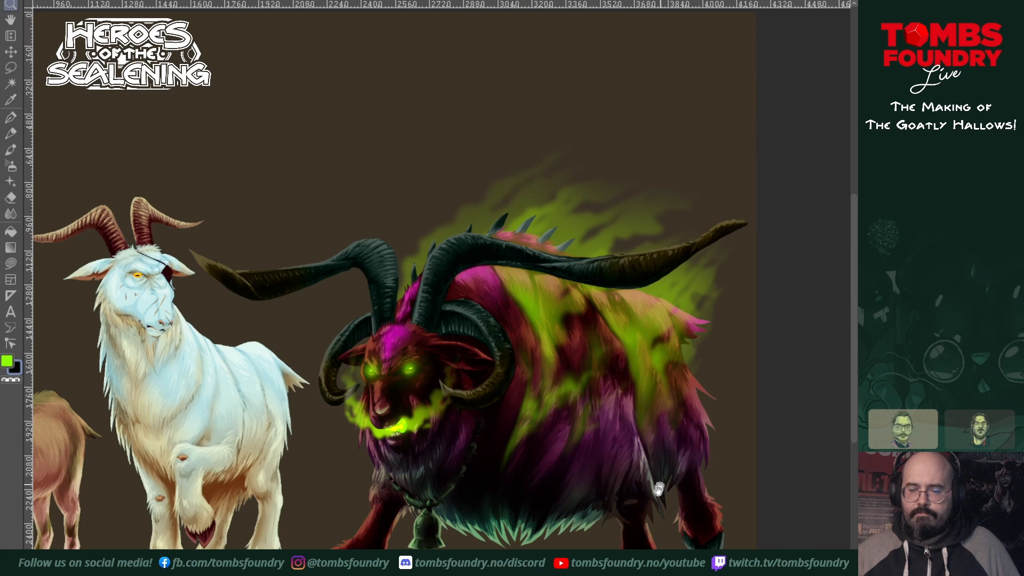
left_click_drag(641, 501, 710, 515)
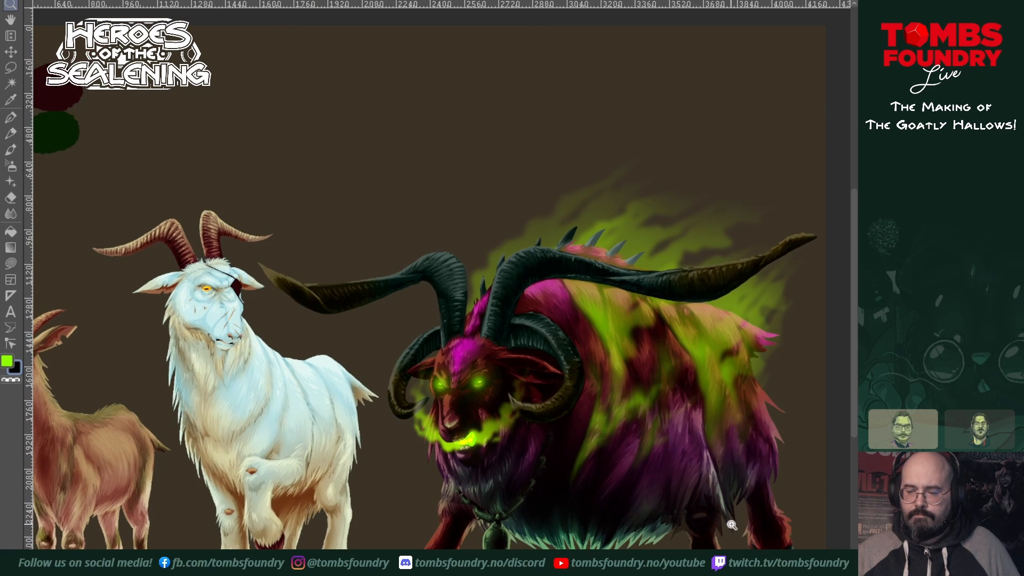
left_click(738, 518)
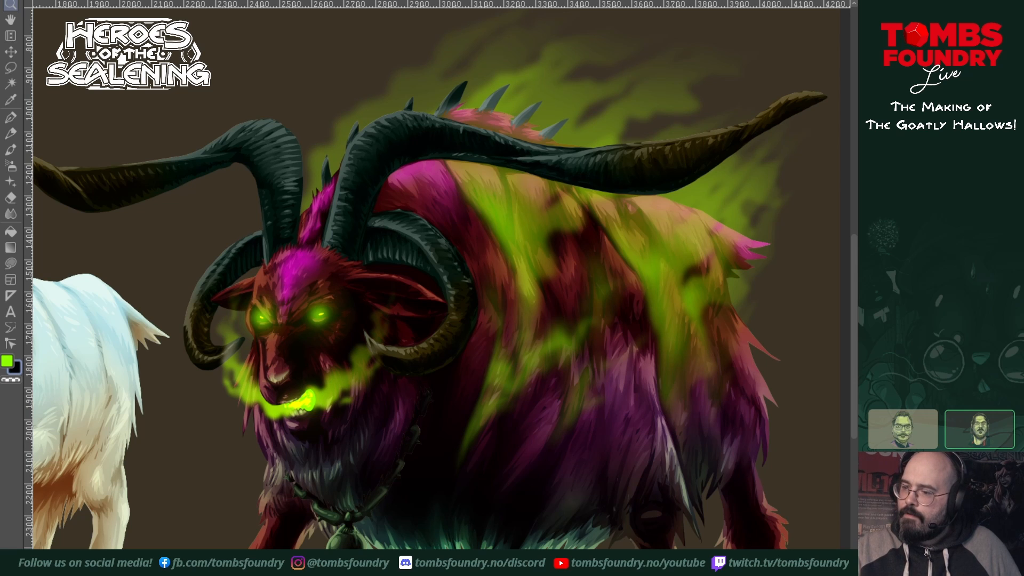
key("w")
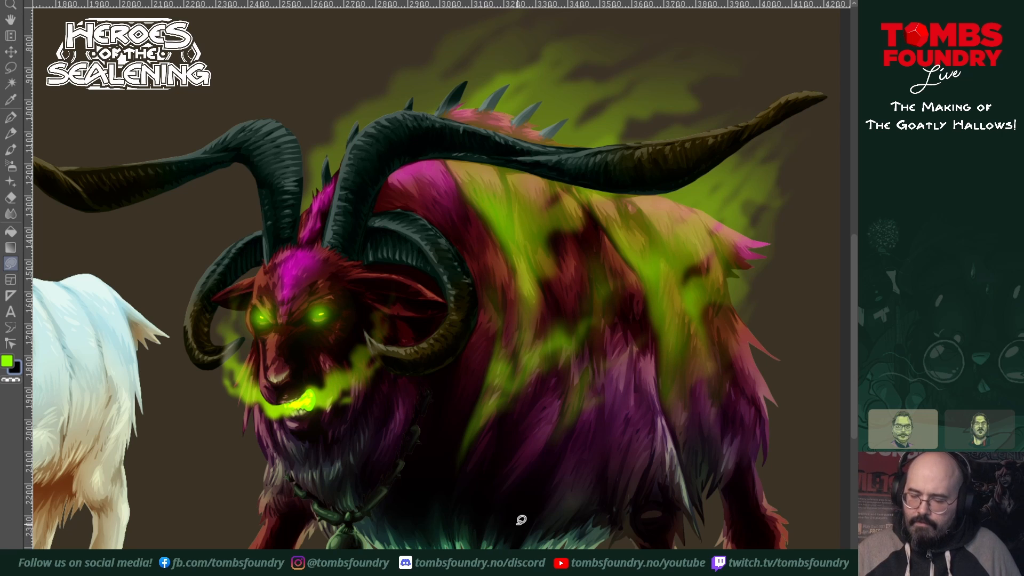
key("z")
left_click(680, 492, "alt")
left_click(679, 492, "alt")
left_click_drag(715, 493, 662, 415)
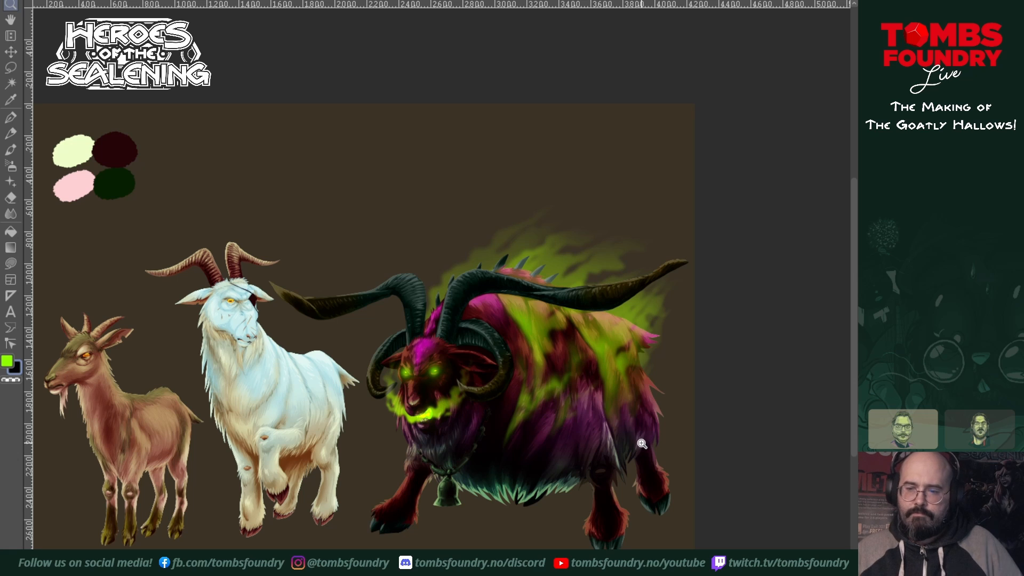
left_click_drag(567, 481, 619, 460)
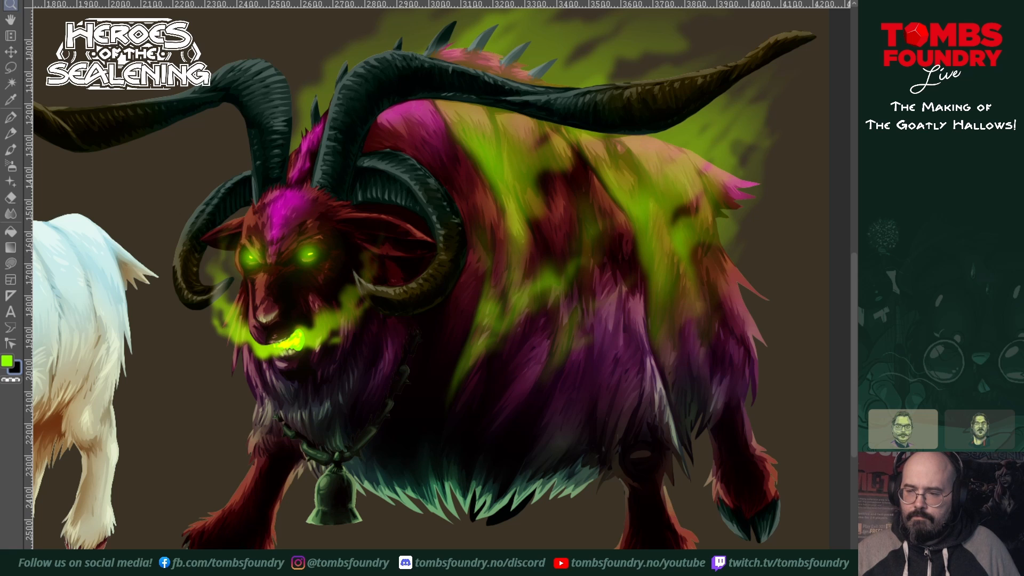
scroll(574, 445, "down", 2)
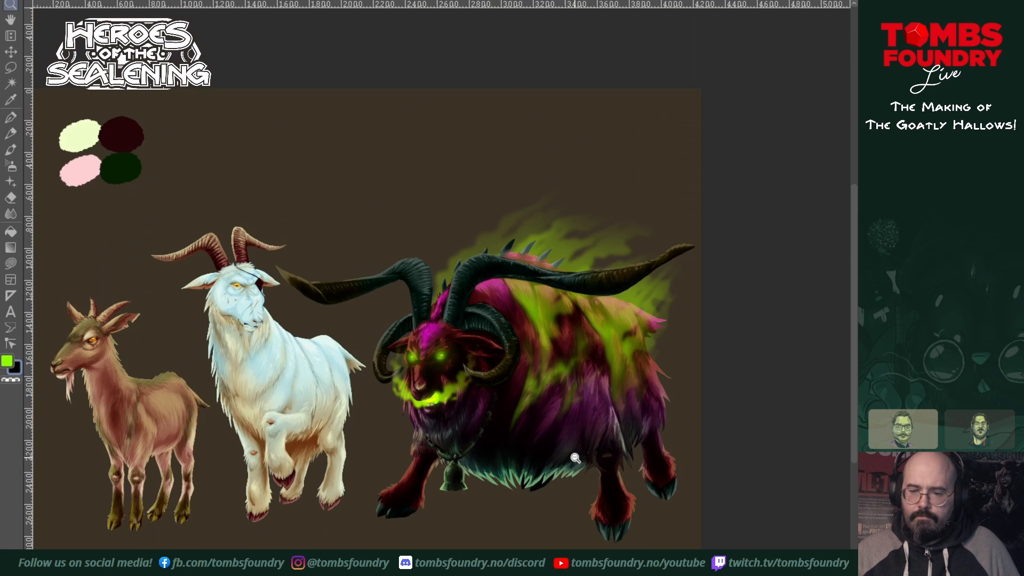
scroll(579, 454, "up", 1)
left_click_drag(582, 447, 587, 507)
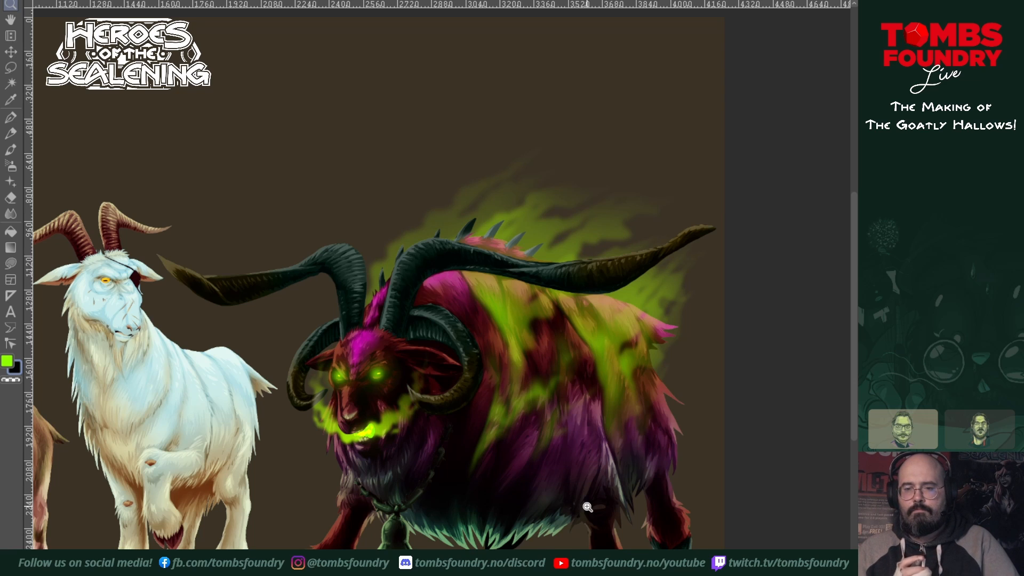
scroll(587, 507, "up", 2)
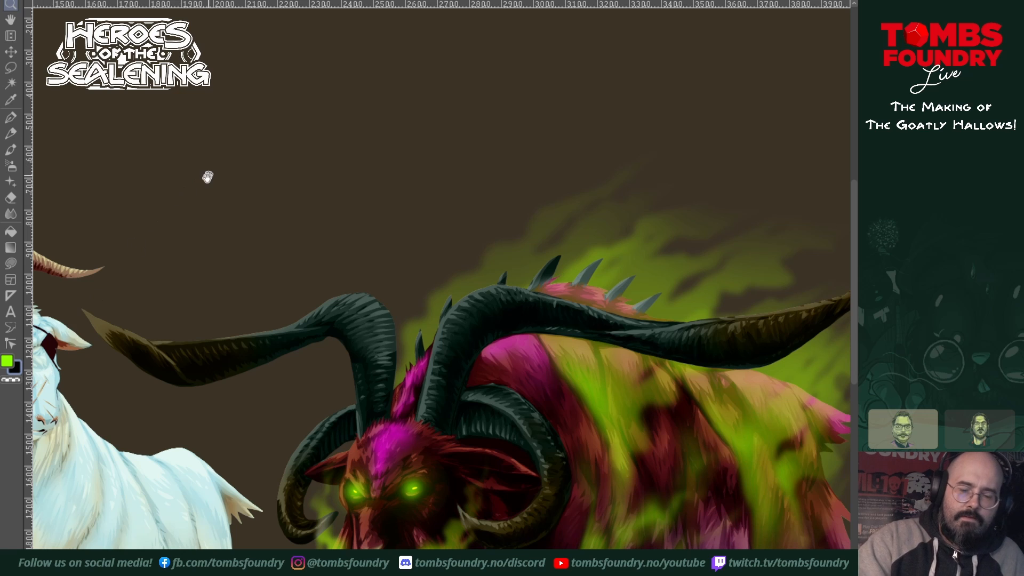
Step: Sample the pale yellow-green palette swatch and draw fine pen highlights along the large goat's long right horn to its tip
left_click_drag(208, 176, 709, 367)
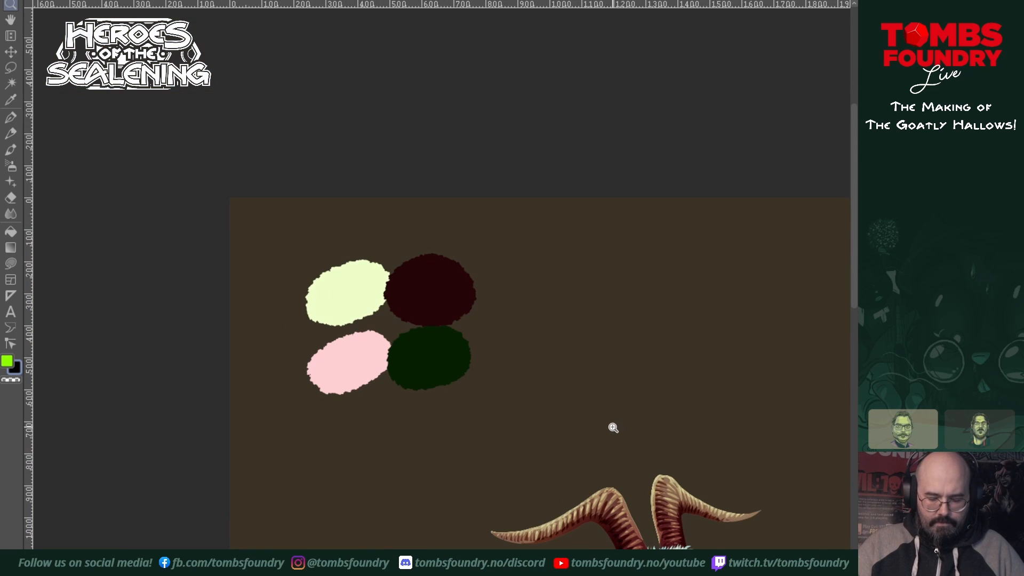
key("p")
left_click(345, 291, "alt")
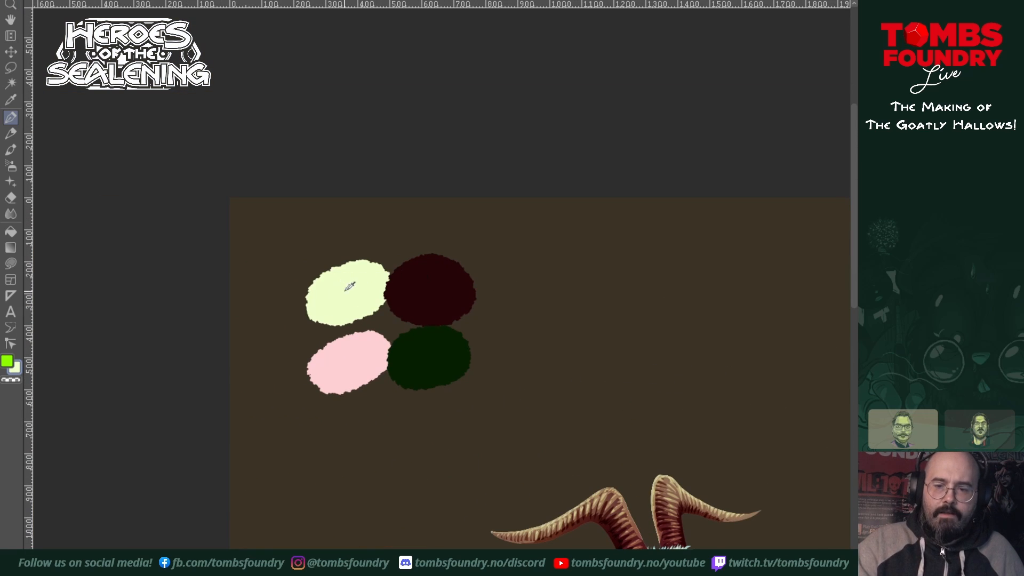
left_click_drag(594, 573, 214, 366)
left_click_drag(664, 477, 470, 497)
left_click_drag(550, 483, 448, 519)
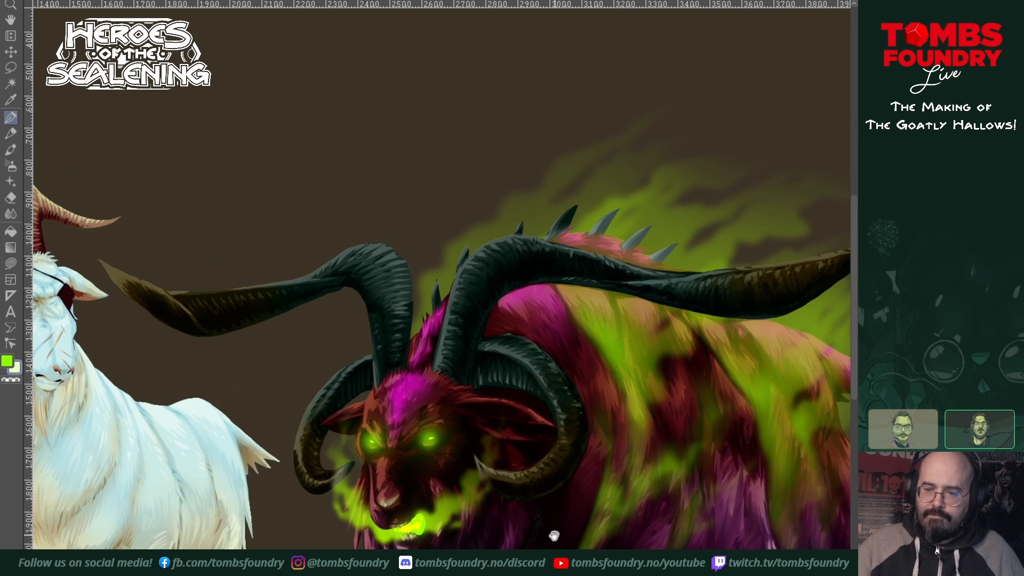
left_click_drag(604, 541, 594, 519)
left_click_drag(724, 453, 702, 449)
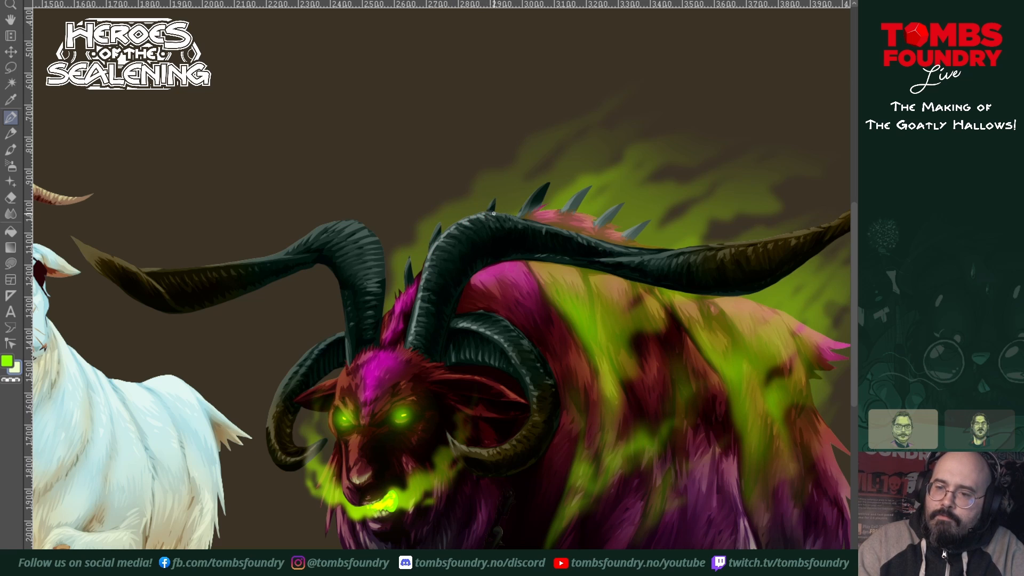
left_click_drag(610, 297, 406, 331)
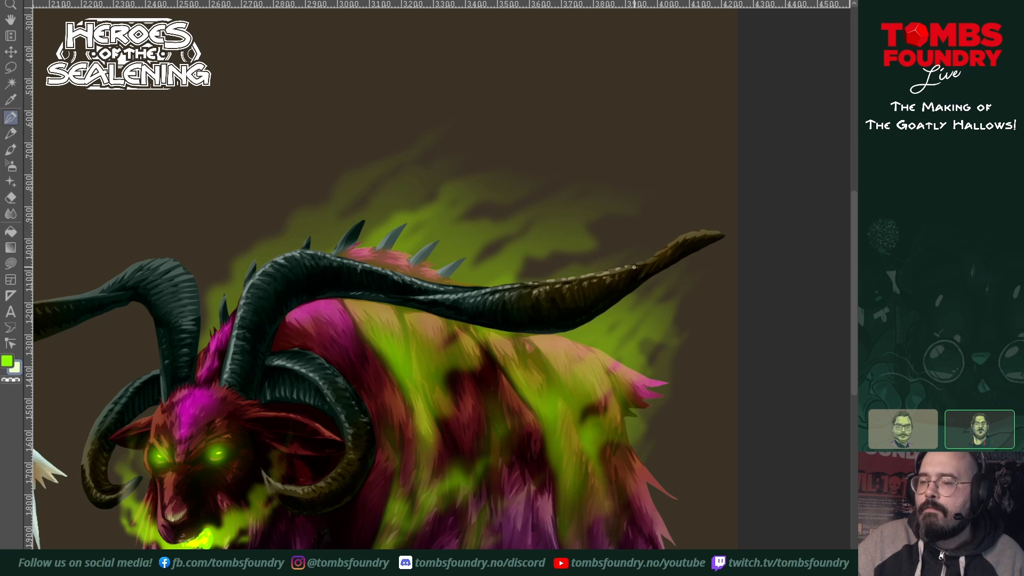
left_click_drag(689, 235, 695, 234)
left_click_drag(697, 234, 712, 232)
left_click_drag(714, 232, 720, 233)
Step: Draw fine pale highlights on the curled horn beside the ear and along the ridges of the upper horns
mouse_move(518, 385)
left_mouse_down()
mouse_move(635, 392)
mouse_move(643, 382)
left_mouse_up()
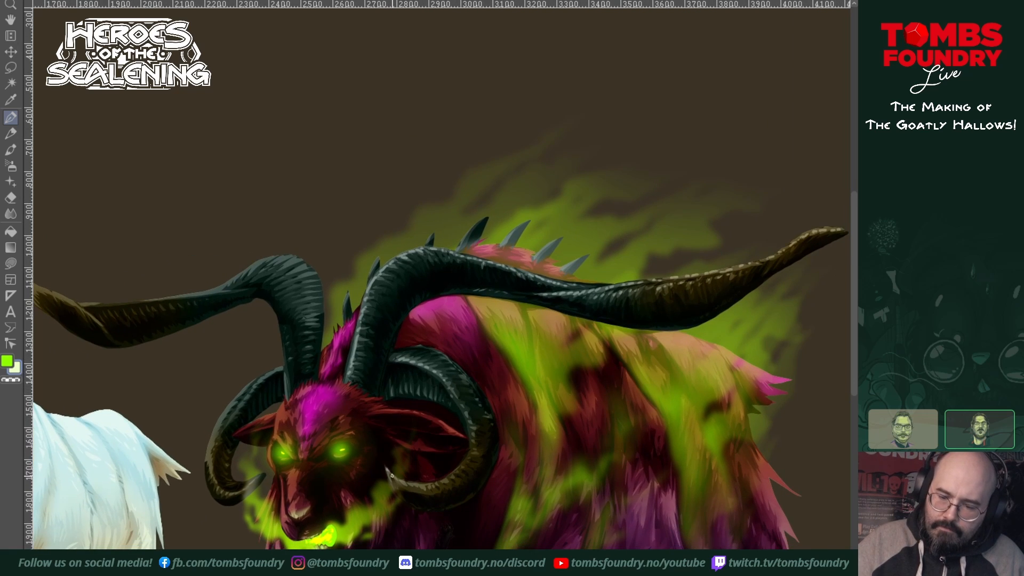
left_click_drag(388, 470, 443, 480)
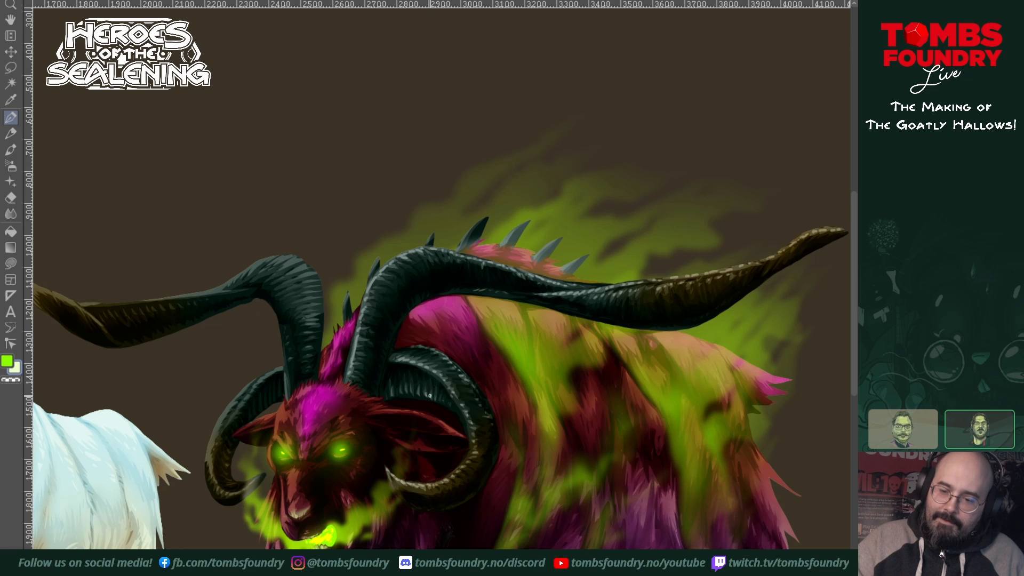
left_click_drag(551, 470, 615, 501)
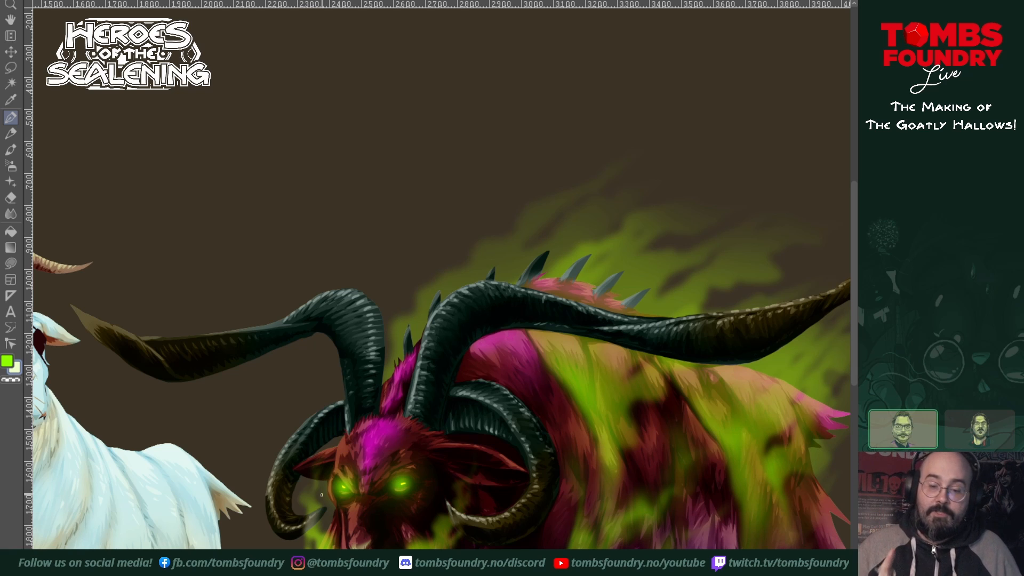
left_click_drag(389, 483, 495, 453)
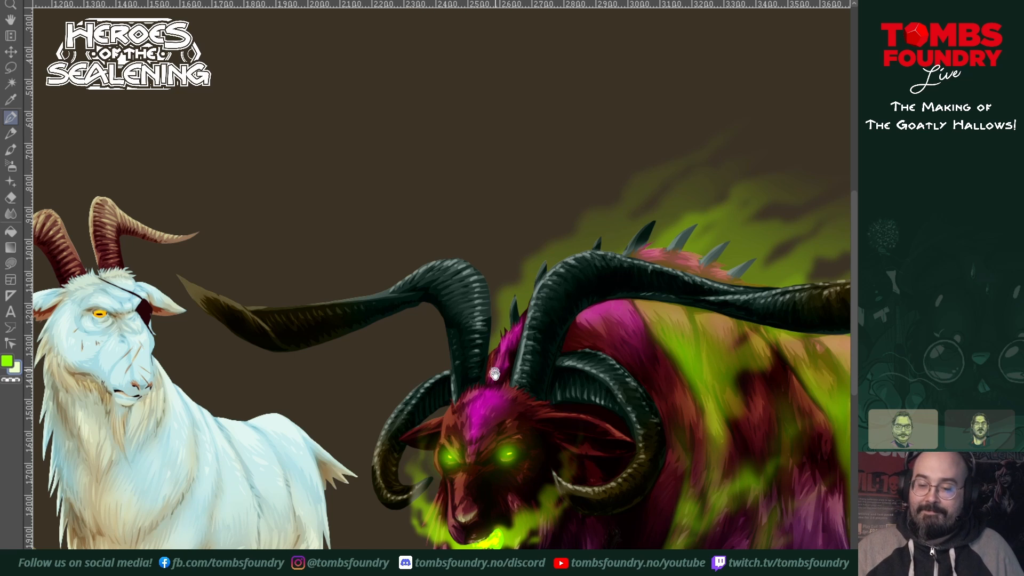
Step: Add pale highlight strokes along the long left horn and over the ridges at the bend of the right horn
left_click_drag(512, 388, 608, 465)
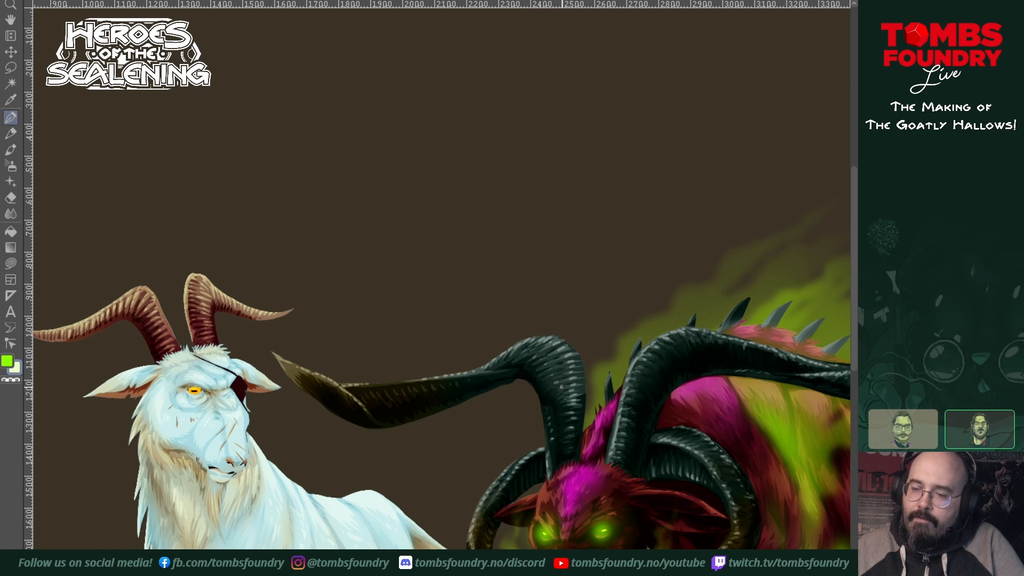
left_click_drag(664, 452, 502, 481)
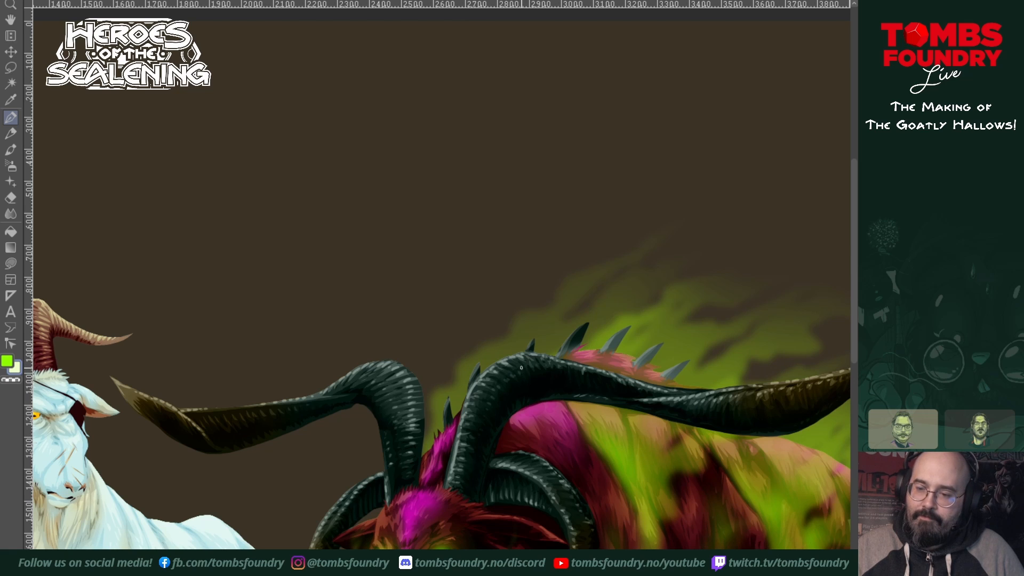
left_click_drag(598, 463, 576, 425)
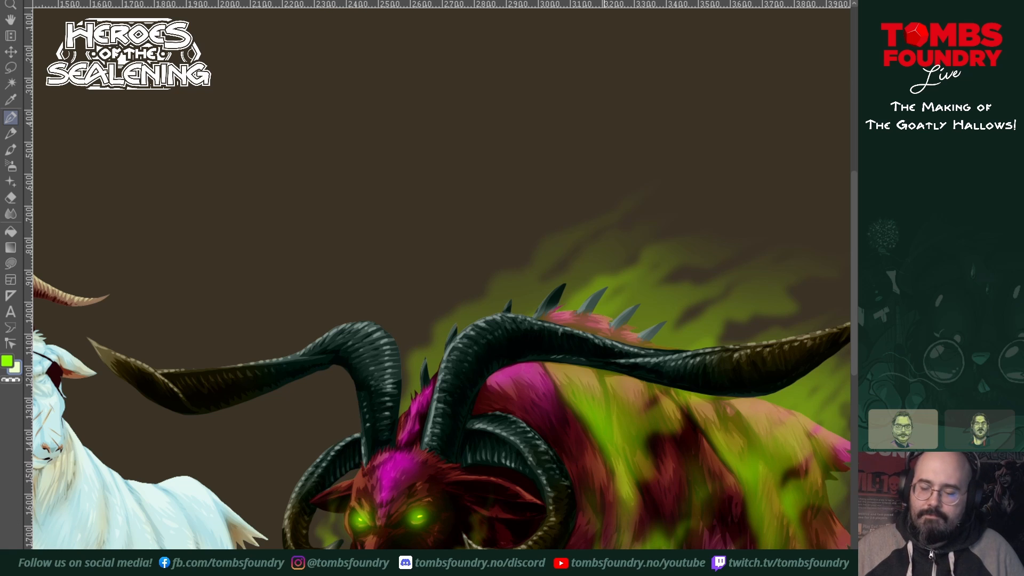
Step: Draw fine pale highlights on the large goat's brow, muzzle, ears, curled horns and beard fur
scroll(356, 407, "down", 4)
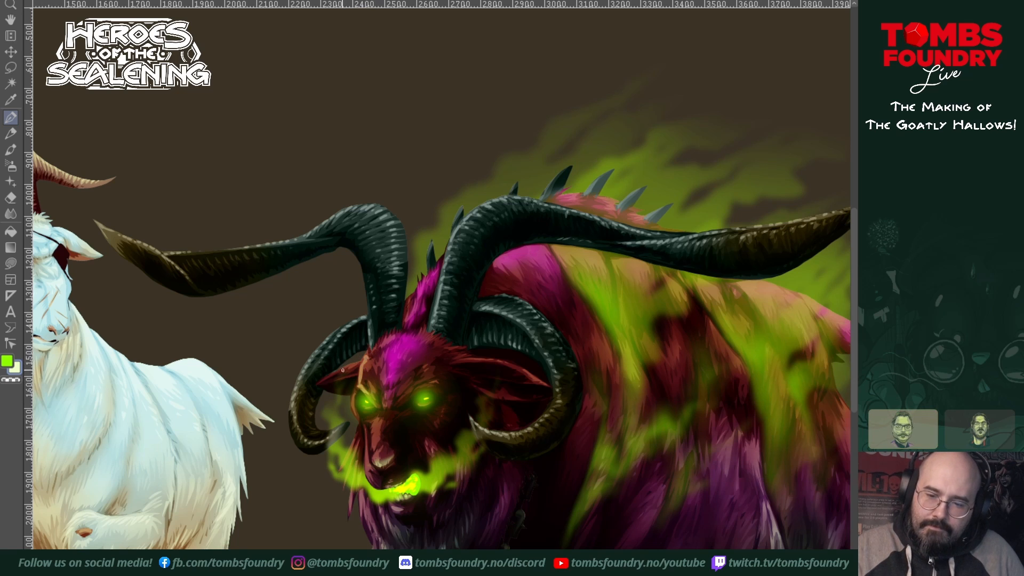
left_click_drag(477, 325, 462, 330)
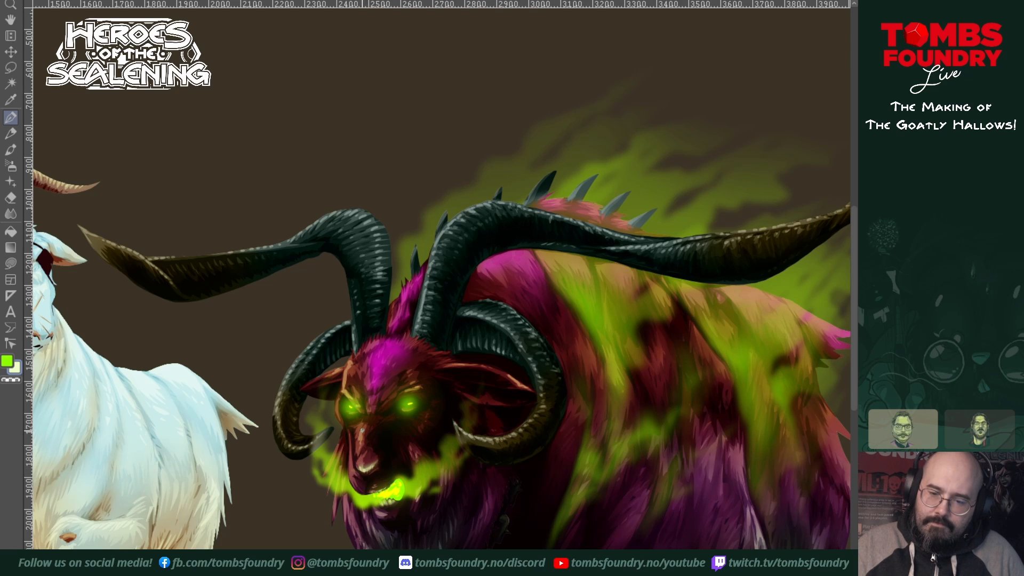
left_click_drag(487, 433, 473, 439)
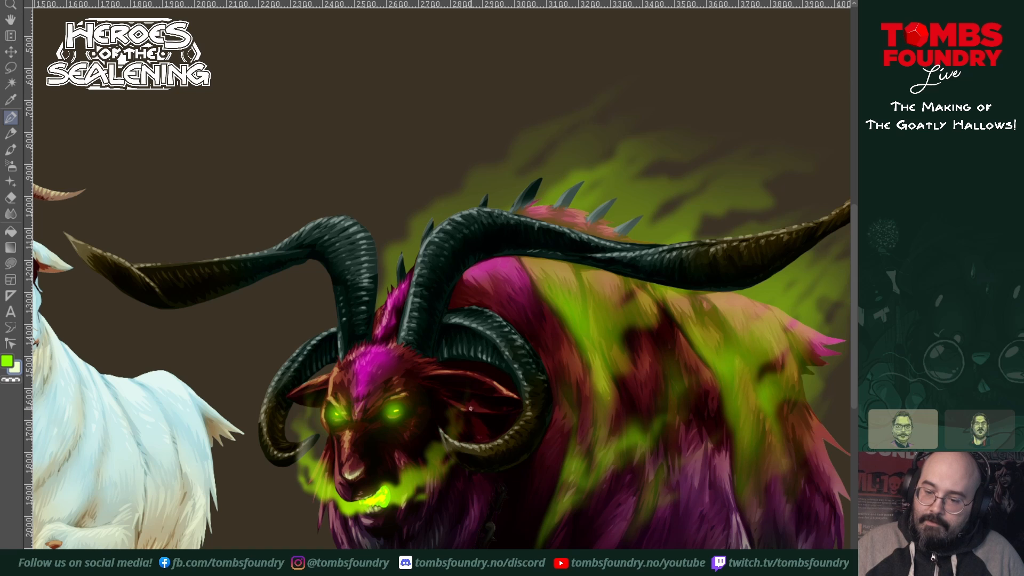
left_click_drag(636, 395, 650, 374)
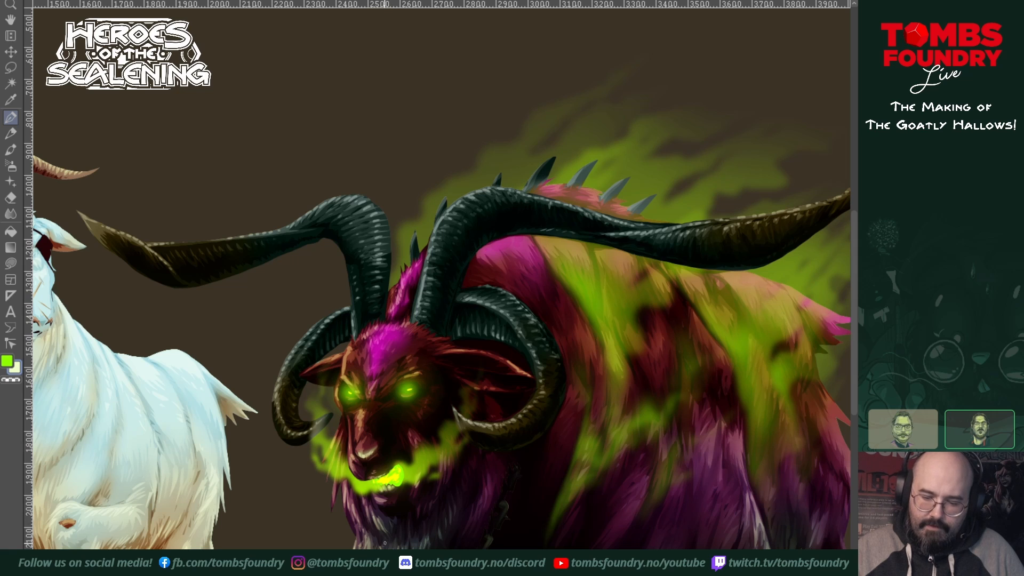
left_click_drag(449, 533, 474, 495)
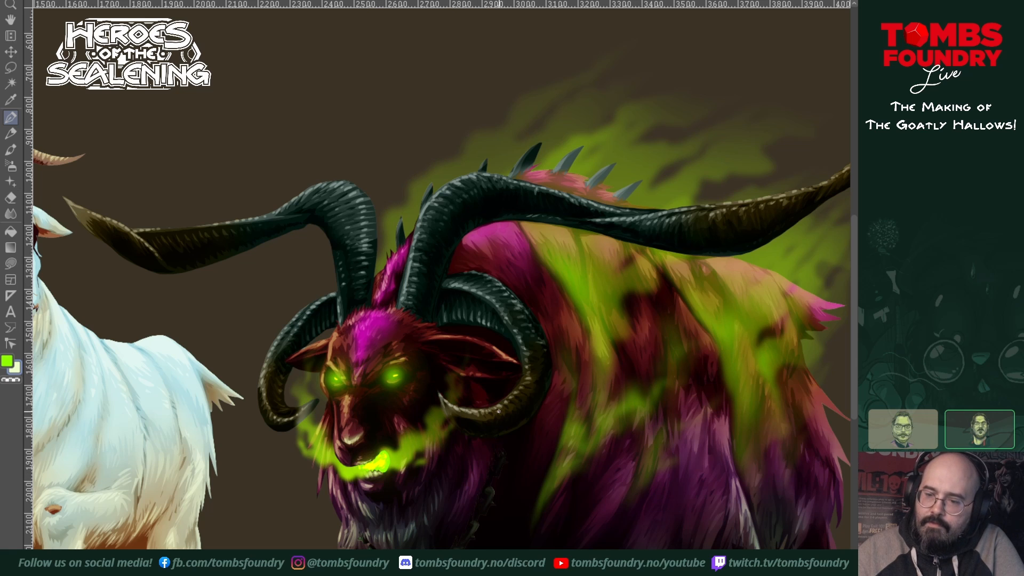
scroll(639, 311, "down", 3)
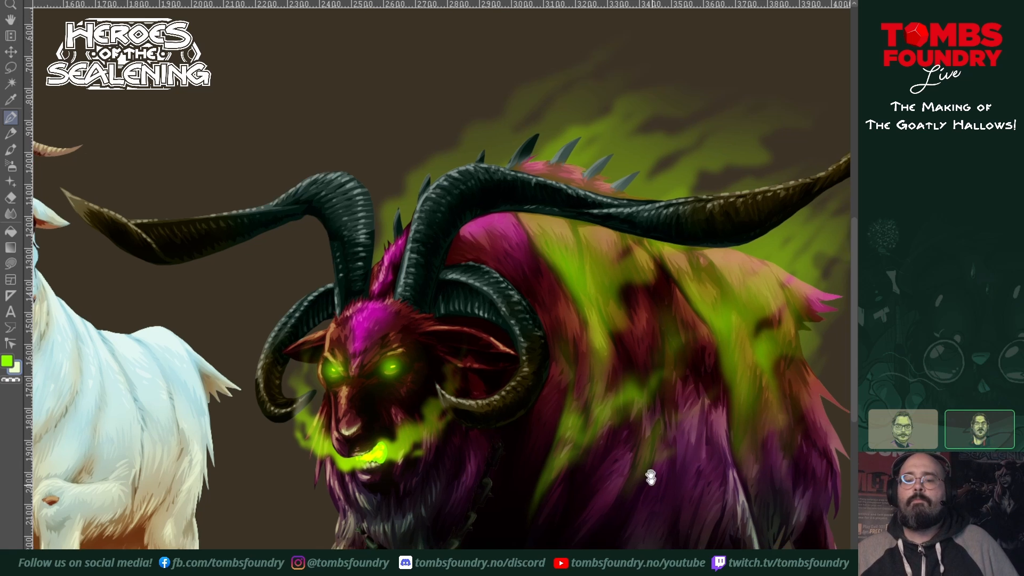
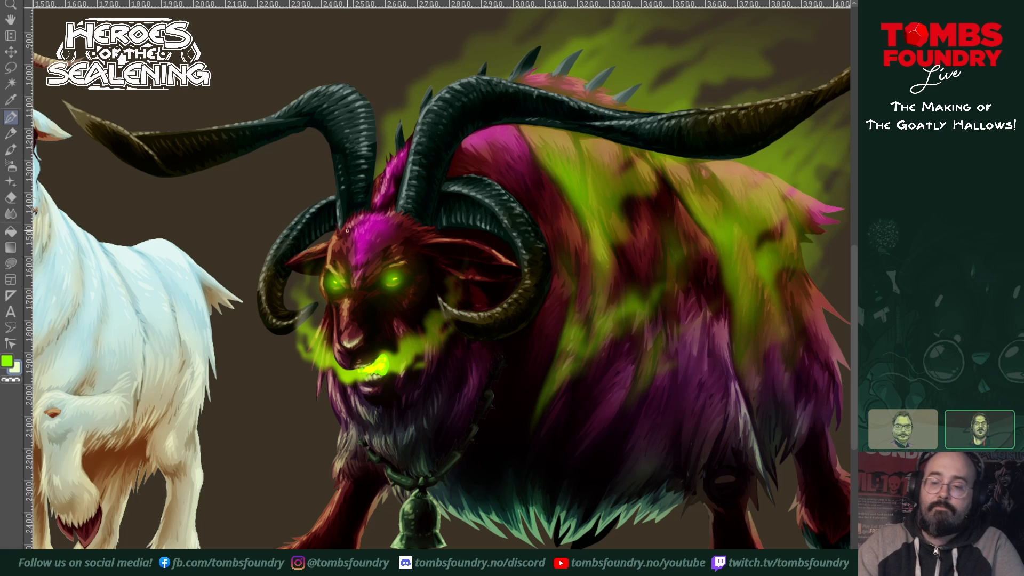
Step: Paint thin light fur strands on the demon goat's purple flank and along the upper edge of its rump
mouse_move(584, 533)
left_mouse_down()
mouse_move(531, 424)
mouse_move(478, 436)
left_mouse_up()
left_click_drag(529, 457, 509, 545)
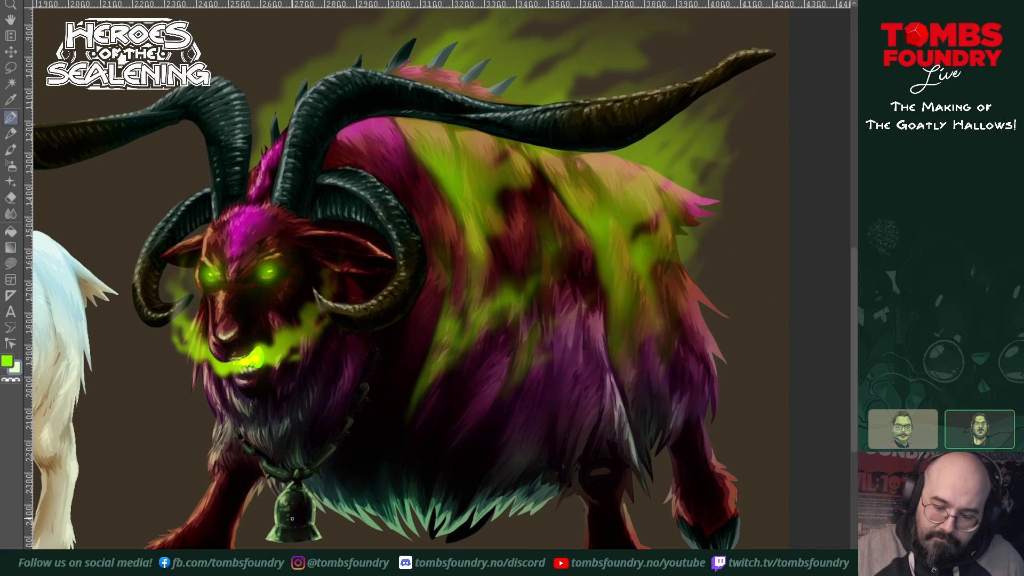
scroll(402, 470, "up", 1)
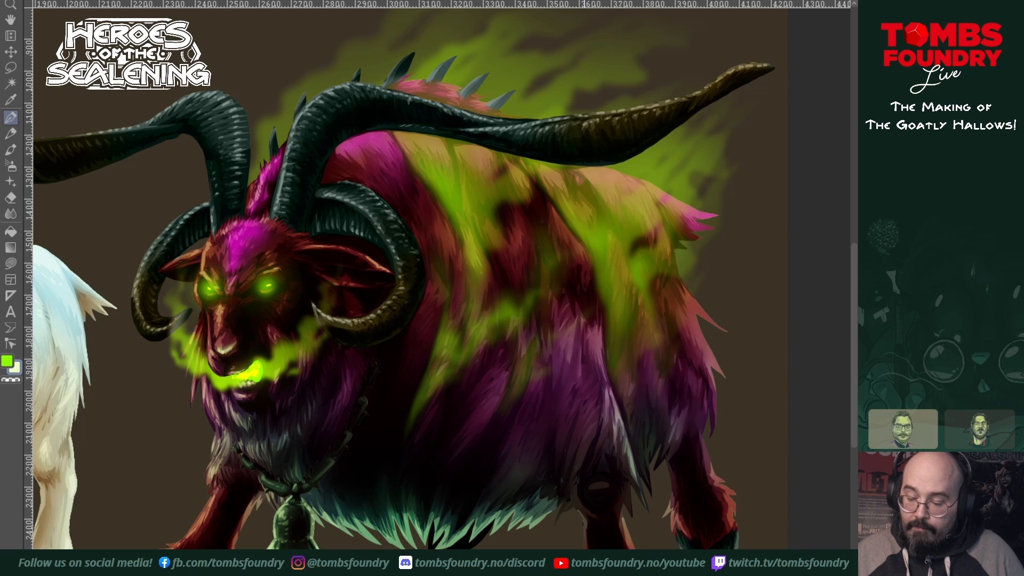
left_click_drag(619, 570, 605, 536)
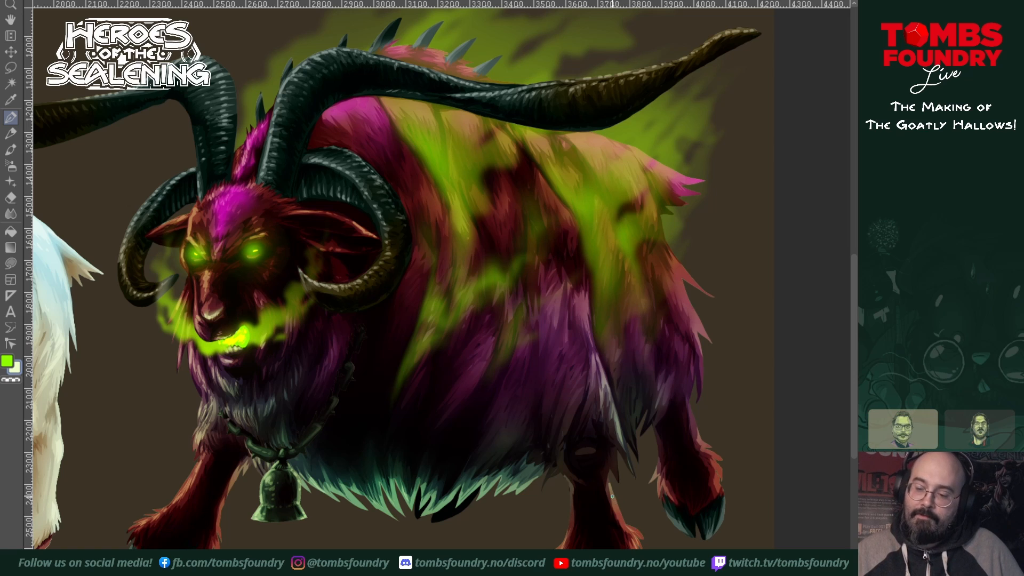
left_click_drag(655, 522, 598, 517)
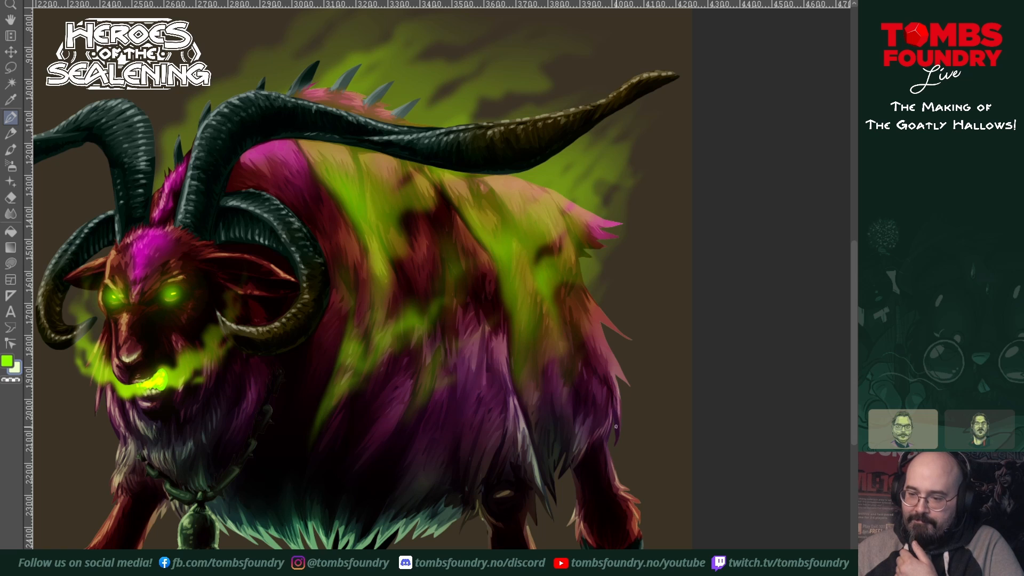
left_click_drag(621, 385, 576, 456)
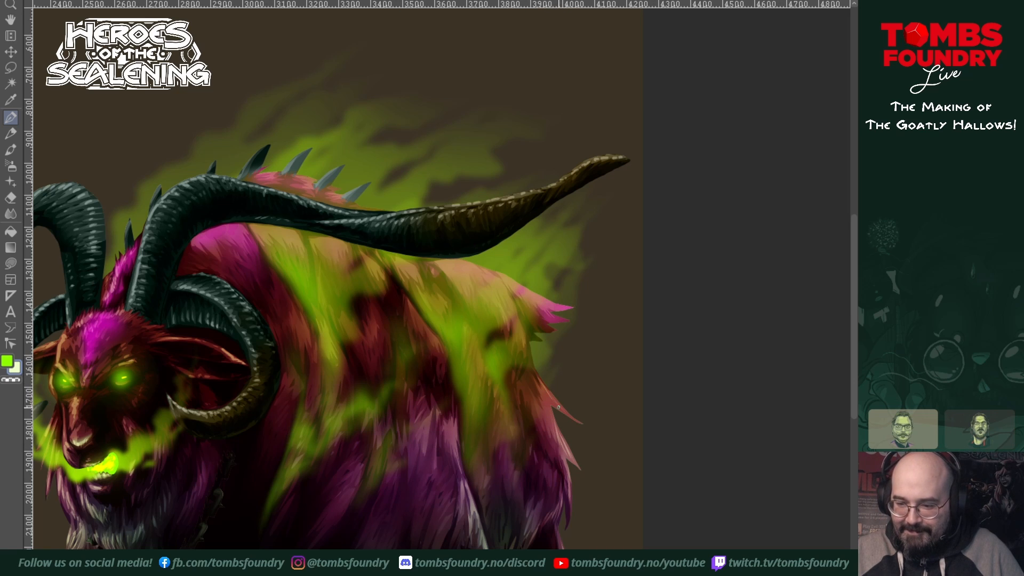
left_click_drag(542, 370, 559, 421)
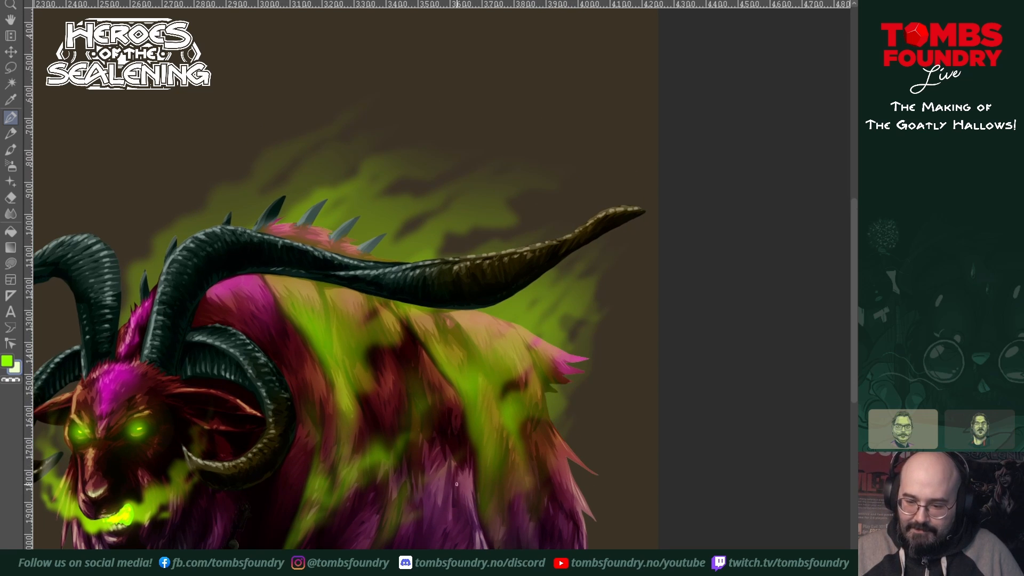
mouse_move(463, 491)
left_mouse_down()
mouse_move(464, 468)
mouse_move(468, 476)
left_mouse_up()
left_click_drag(470, 504, 470, 487)
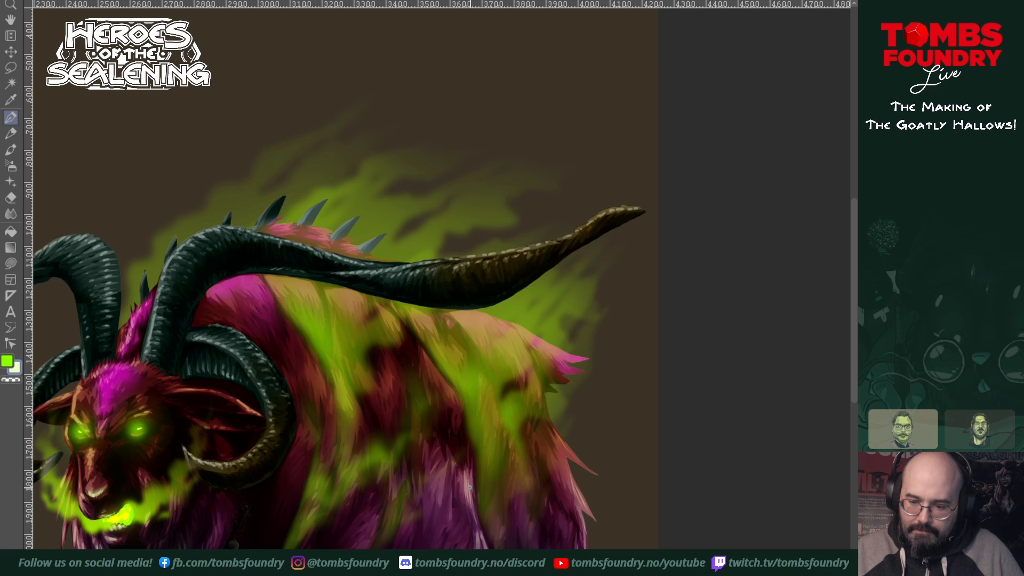
left_click_drag(461, 315, 468, 320)
left_click_drag(465, 315, 480, 325)
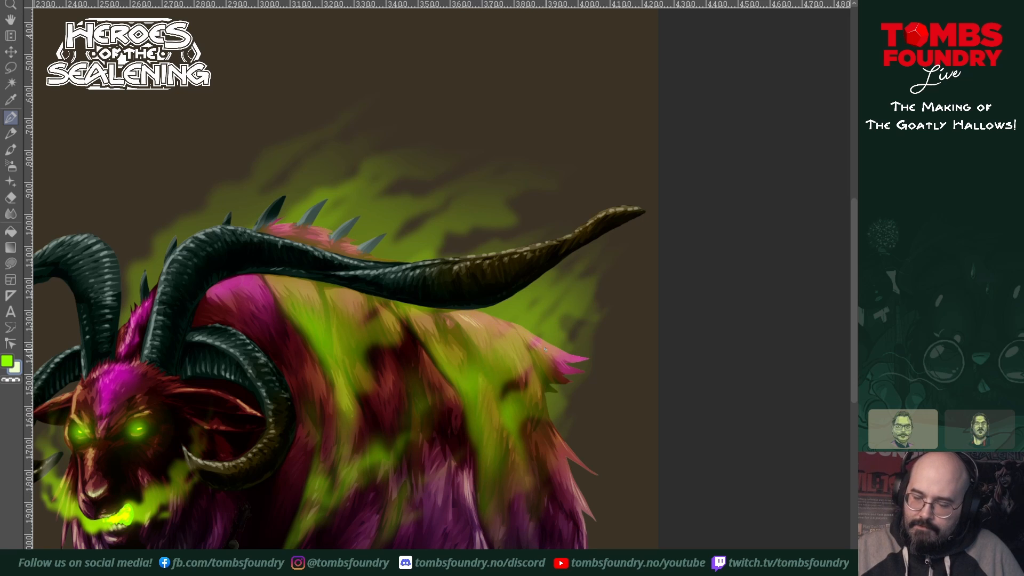
Step: Airbrush small bright green glow accents into the smoke over the demon goat's body, using a reduced brush size
mouse_move(548, 344)
left_mouse_down()
mouse_move(579, 359)
mouse_move(660, 353)
left_mouse_up()
left_click_drag(613, 408, 660, 360)
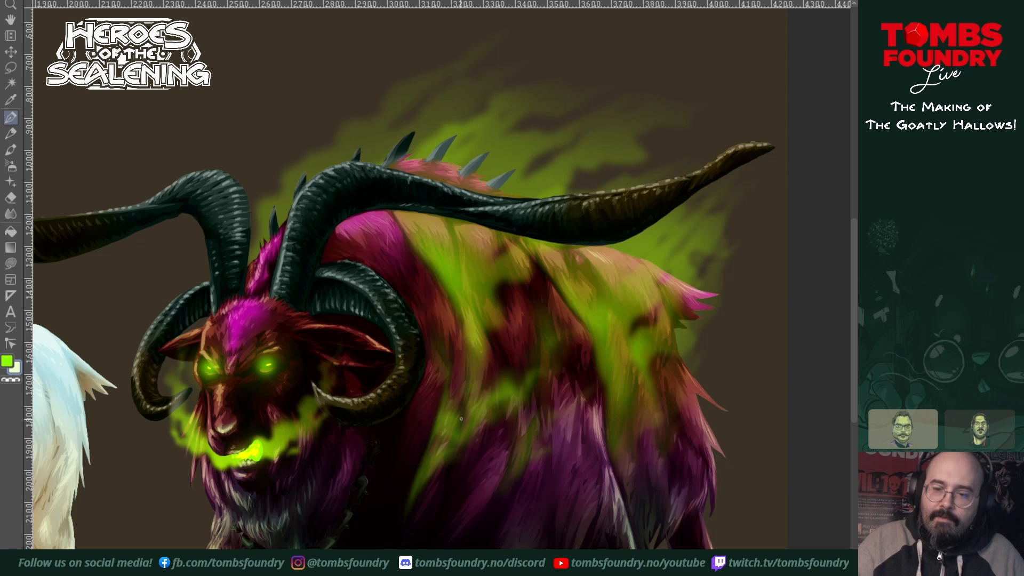
left_click_drag(579, 473, 598, 436)
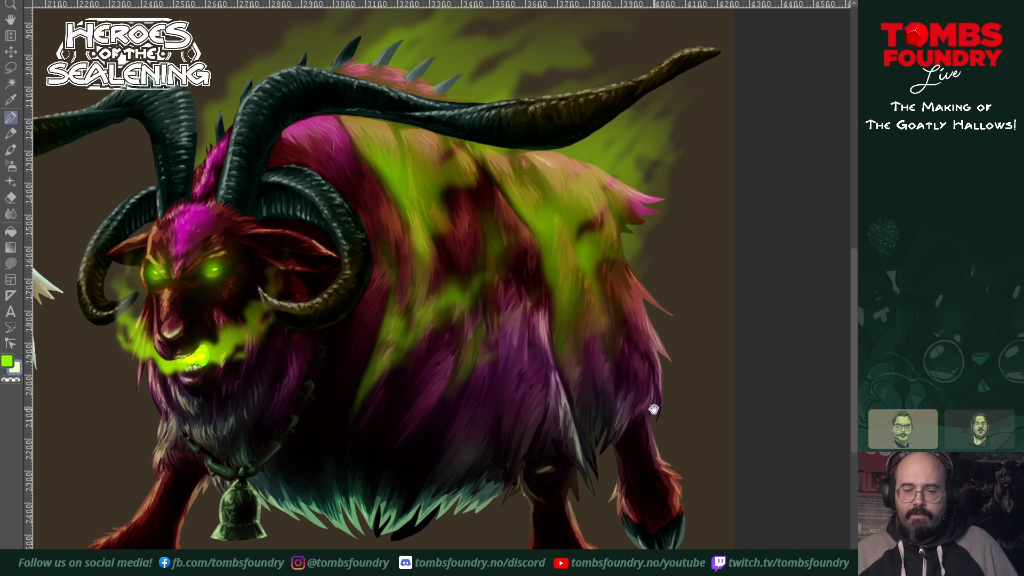
left_click_drag(654, 409, 637, 424)
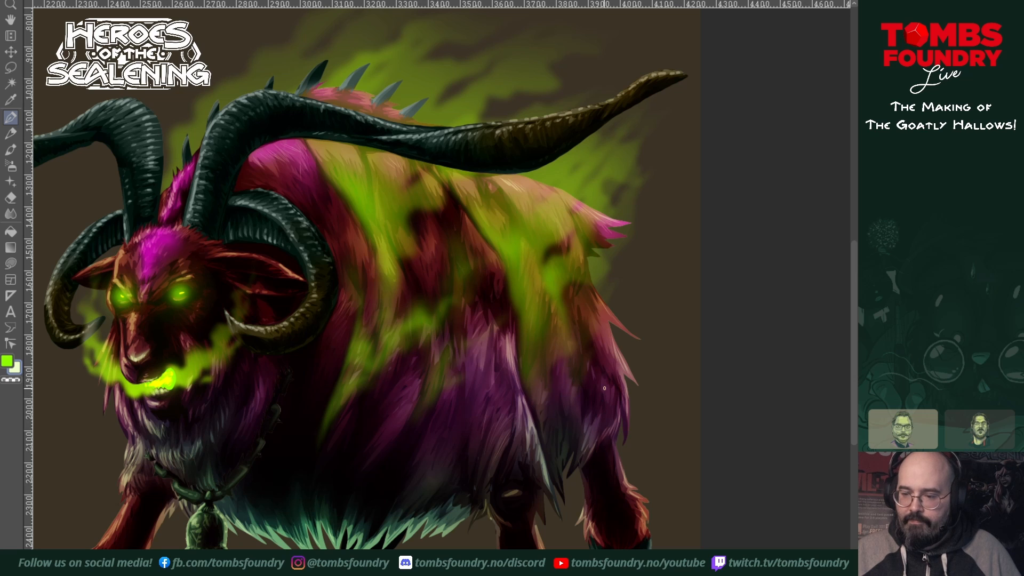
left_click_drag(495, 422, 580, 443)
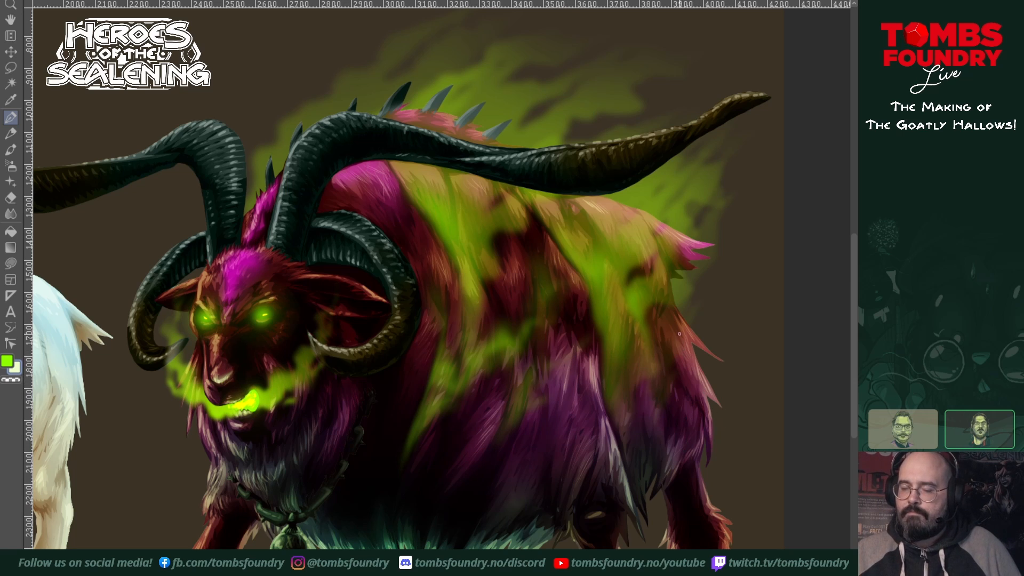
left_click_drag(680, 388, 664, 444)
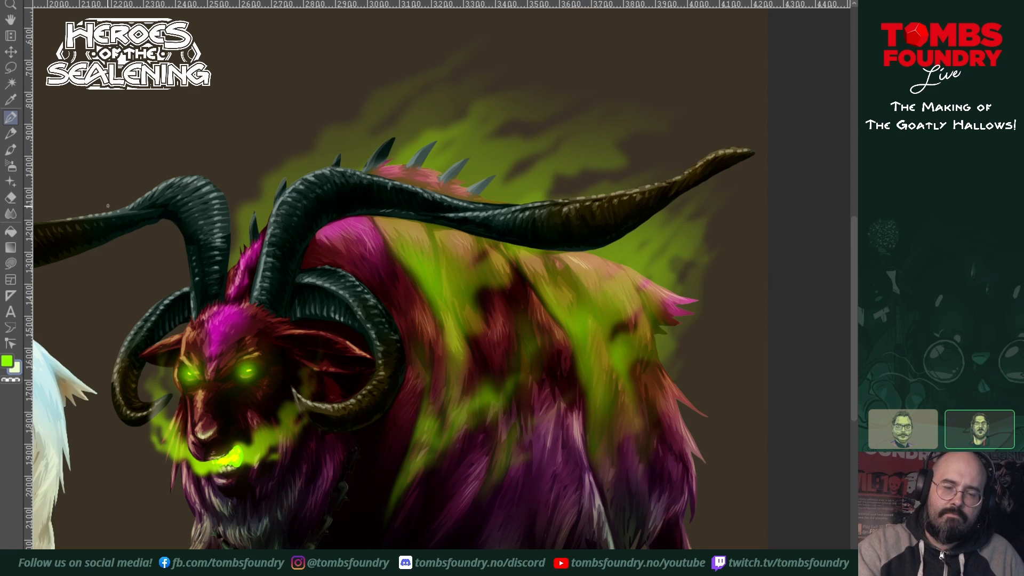
left_click(11, 213)
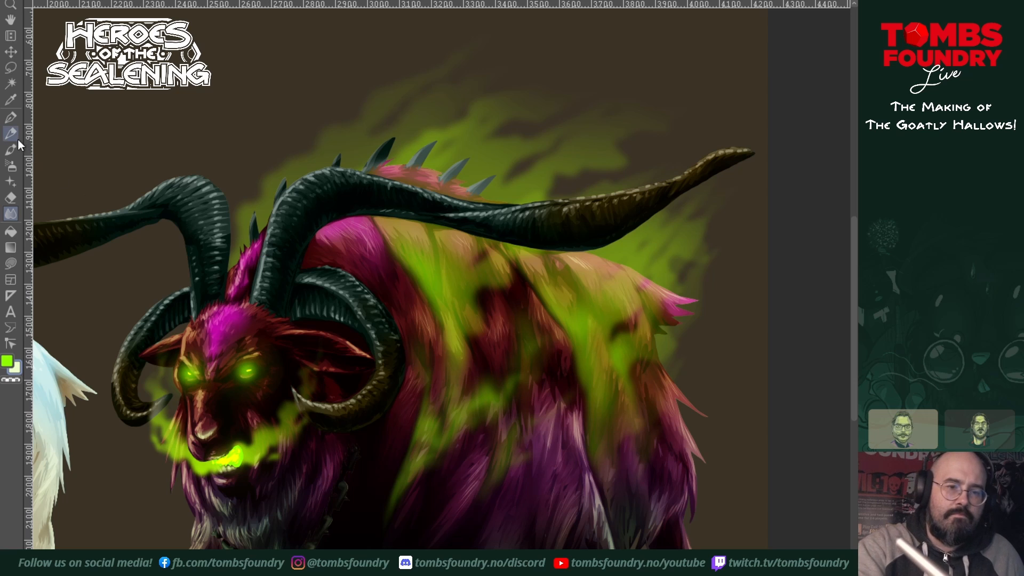
left_click(11, 165)
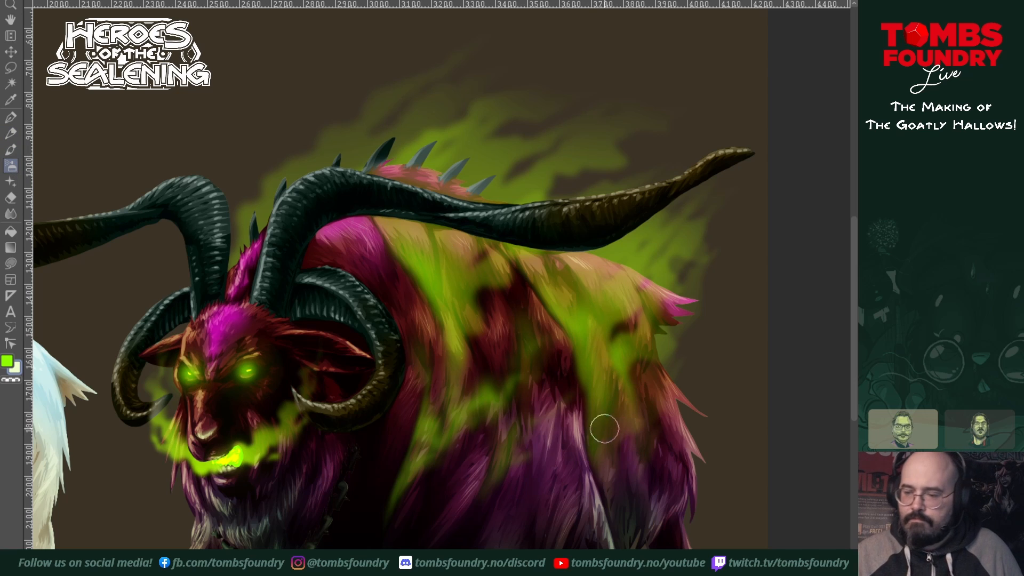
key("bracketleft")
key("bracketleft")
key("bracketleft")
key("bracketleft")
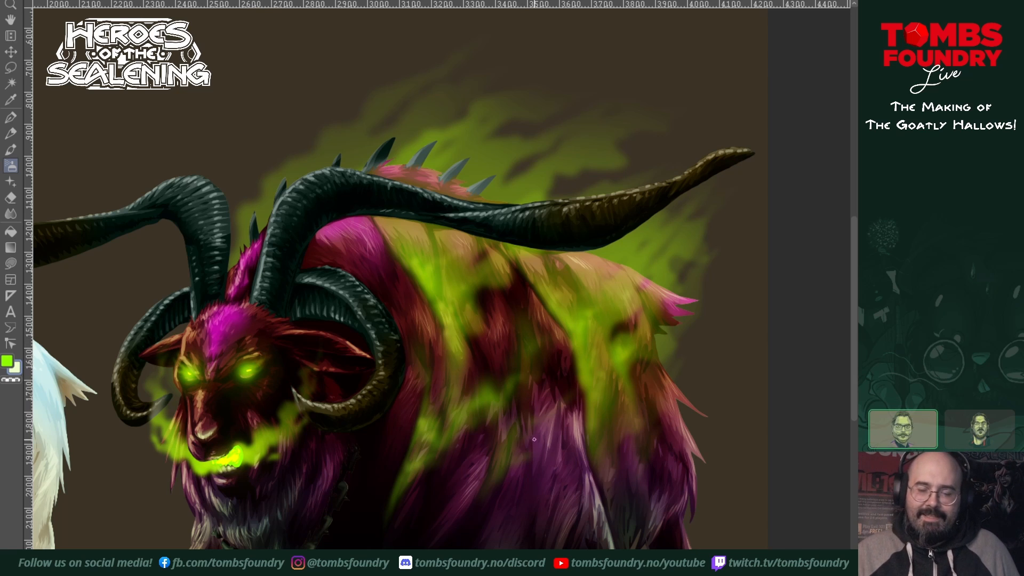
Step: Sample the dark maroon swatch from the painted colour palette as the airbrush's secondary colour
key("z")
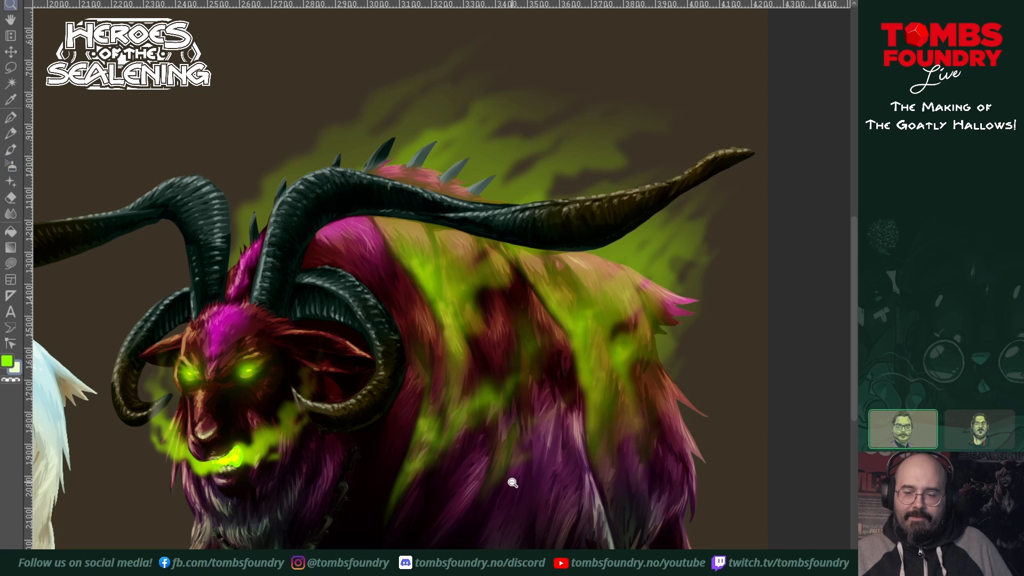
left_click(511, 480, "ctrl")
left_click(510, 480, "ctrl")
left_click(538, 462)
left_click(507, 471)
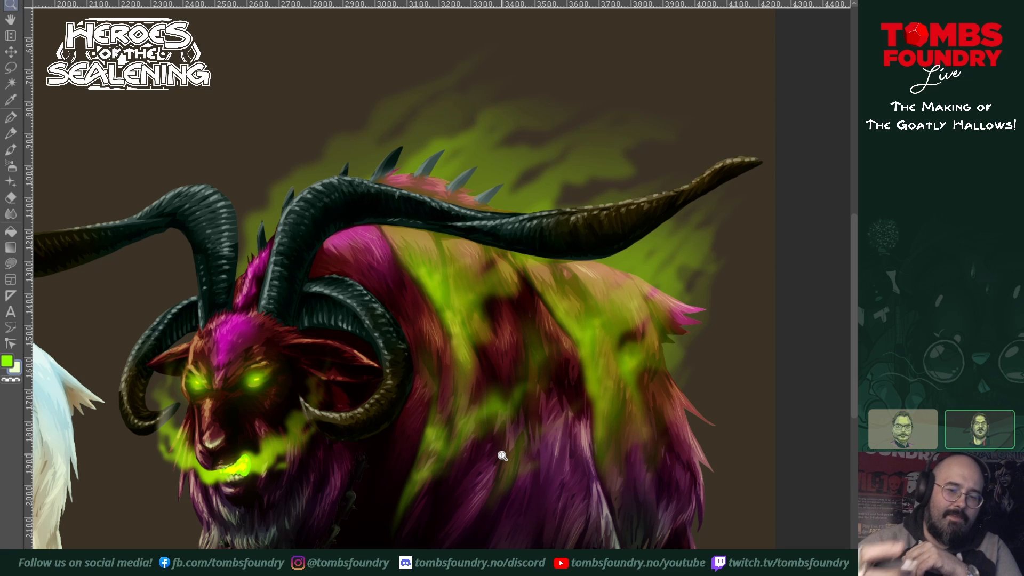
left_click(378, 246, "alt")
left_click_drag(291, 238, 512, 398)
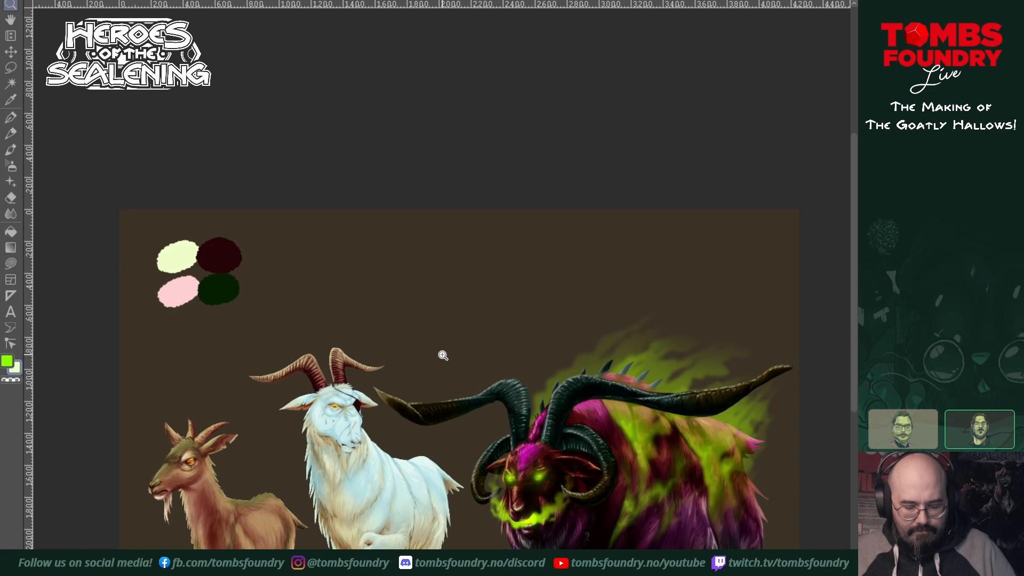
left_click(12, 167)
left_click(217, 254, "alt")
left_click_drag(504, 408, 412, 350)
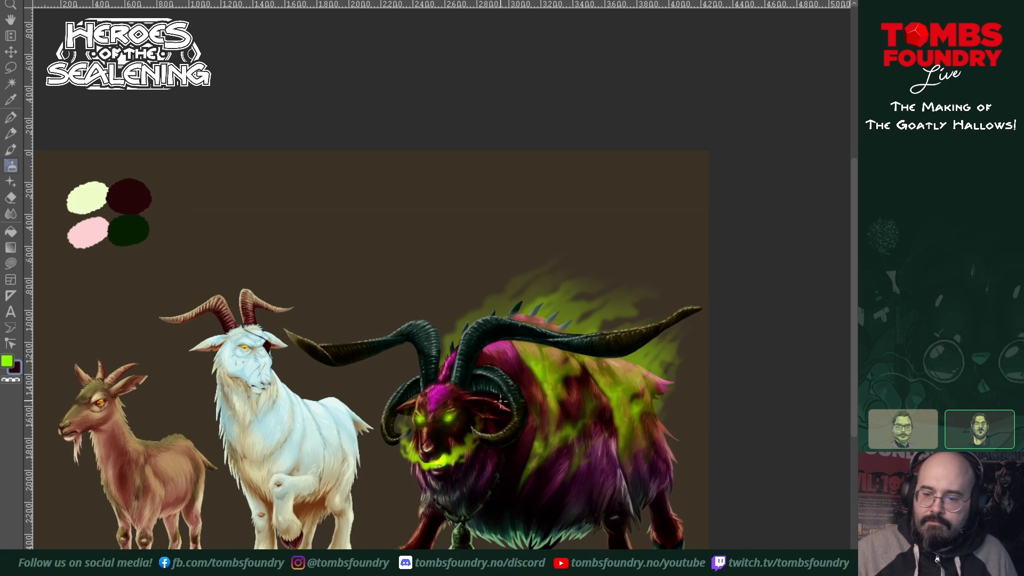
Step: Examine the demon goat up close and in an overview together with the brown and white goats
left_click(482, 404, "ctrl")
left_click_drag(489, 394, 485, 387)
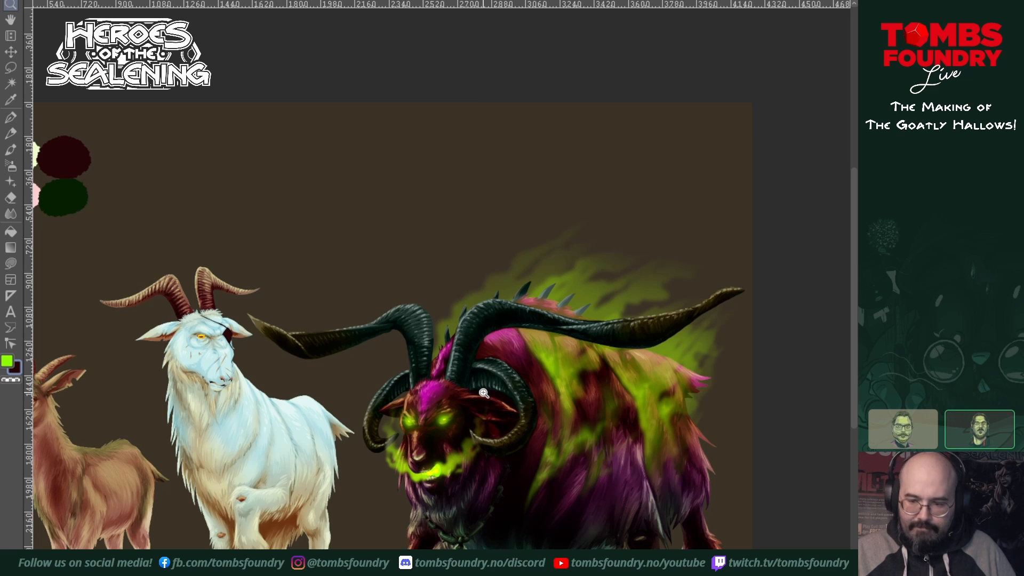
key("b")
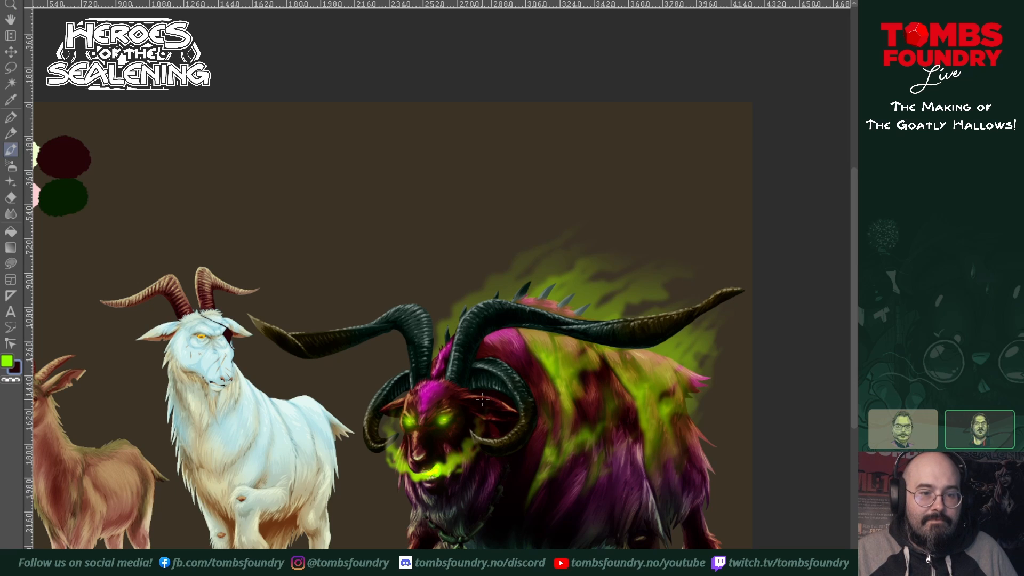
key("a")
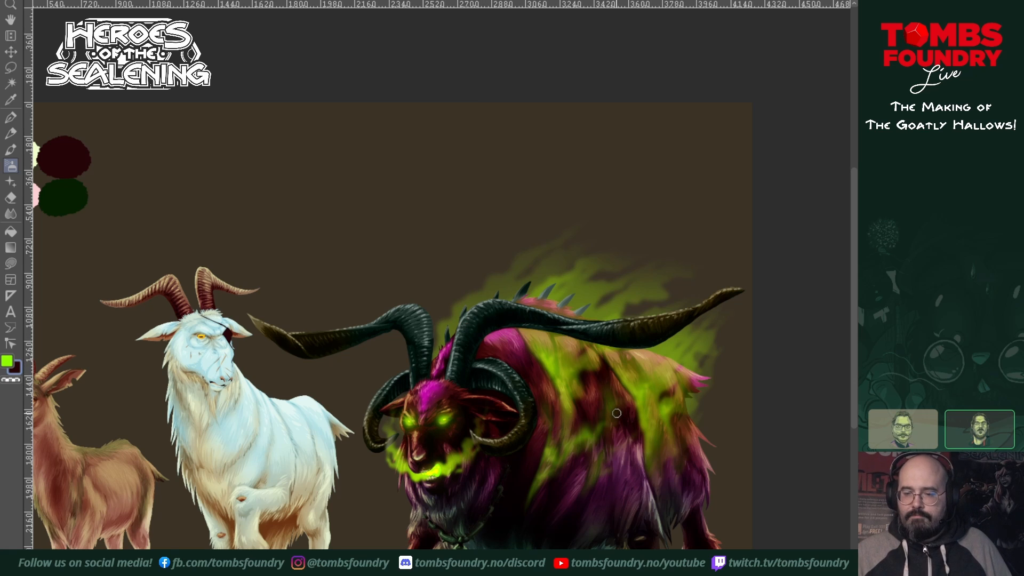
scroll(615, 420, "down", 1)
left_click_drag(615, 428, 659, 337)
scroll(602, 431, "up", 1)
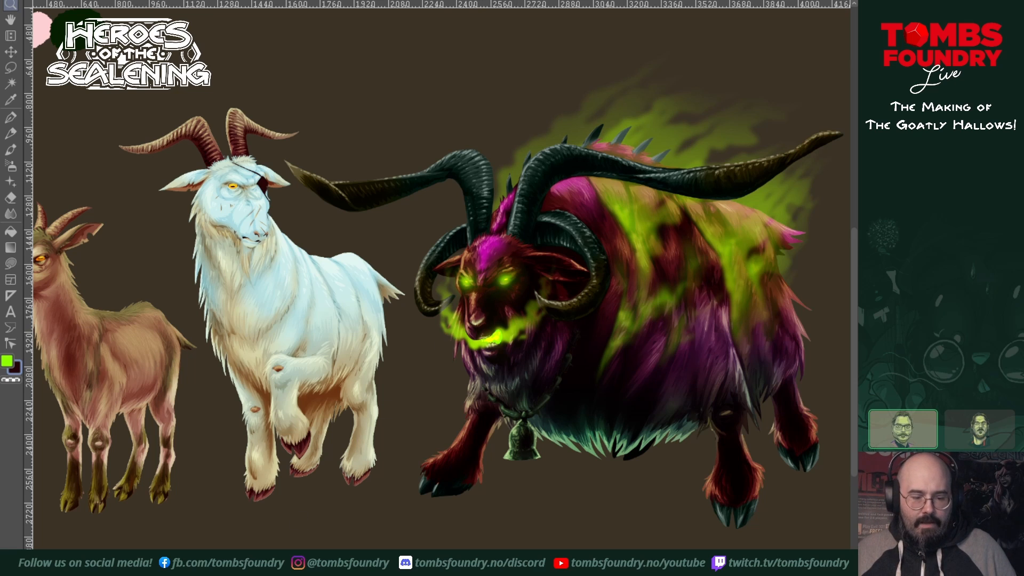
key("ctrl+minus")
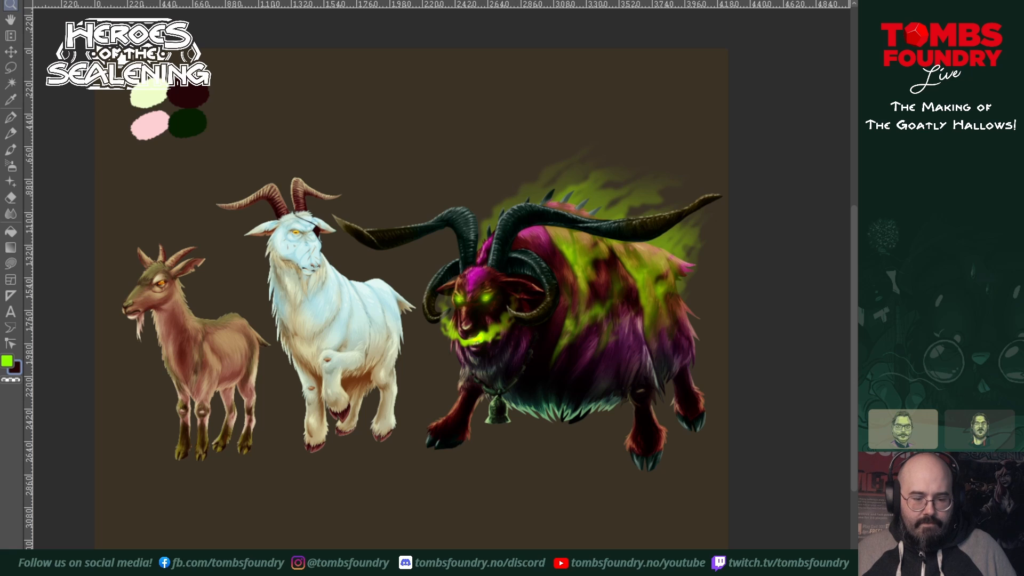
left_click_drag(380, 292, 442, 324)
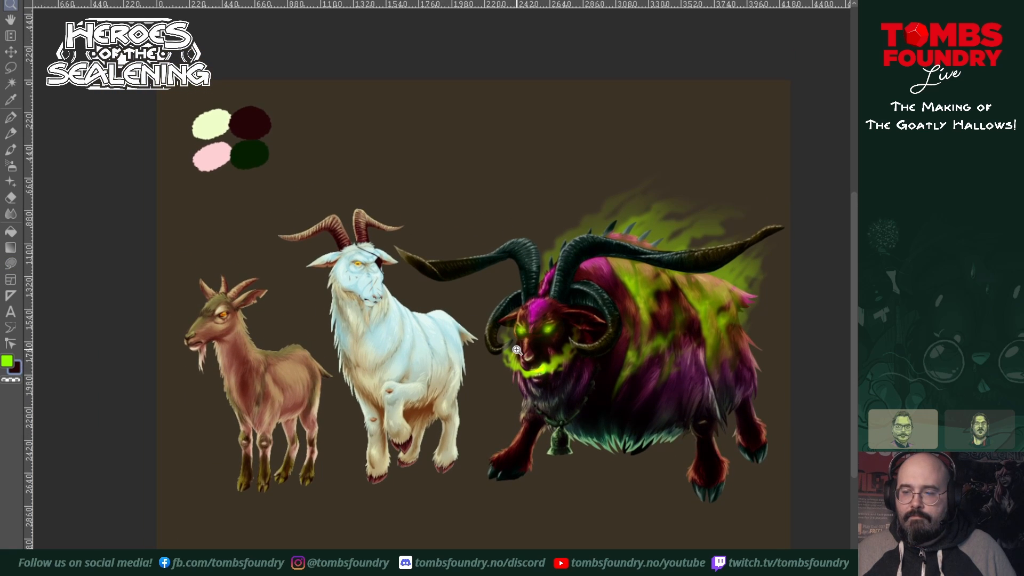
left_click_drag(498, 351, 467, 363)
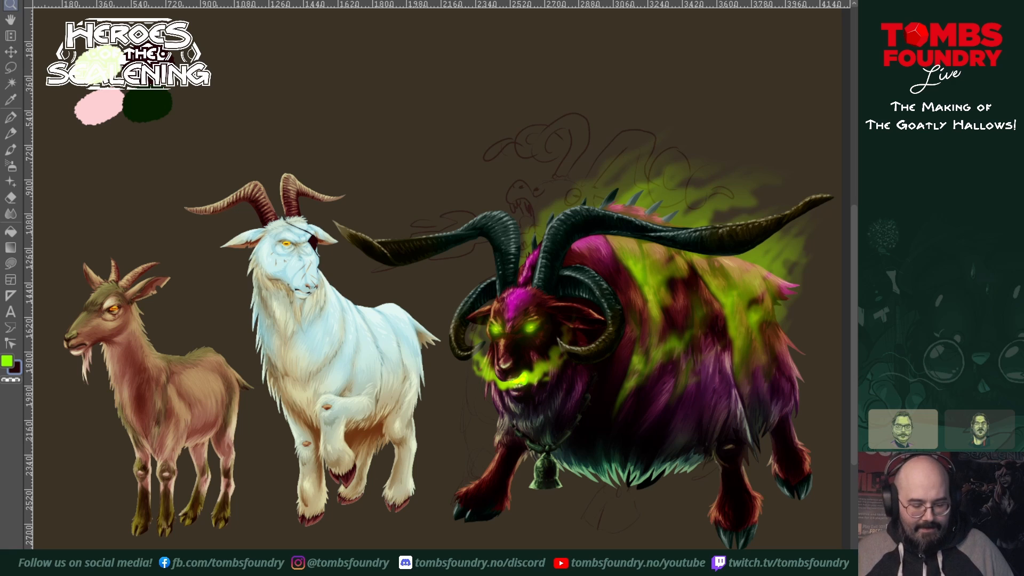
Step: Move the rough goat sketch to the empty side of the painted demon goat and hide the brown and white goats
key("m")
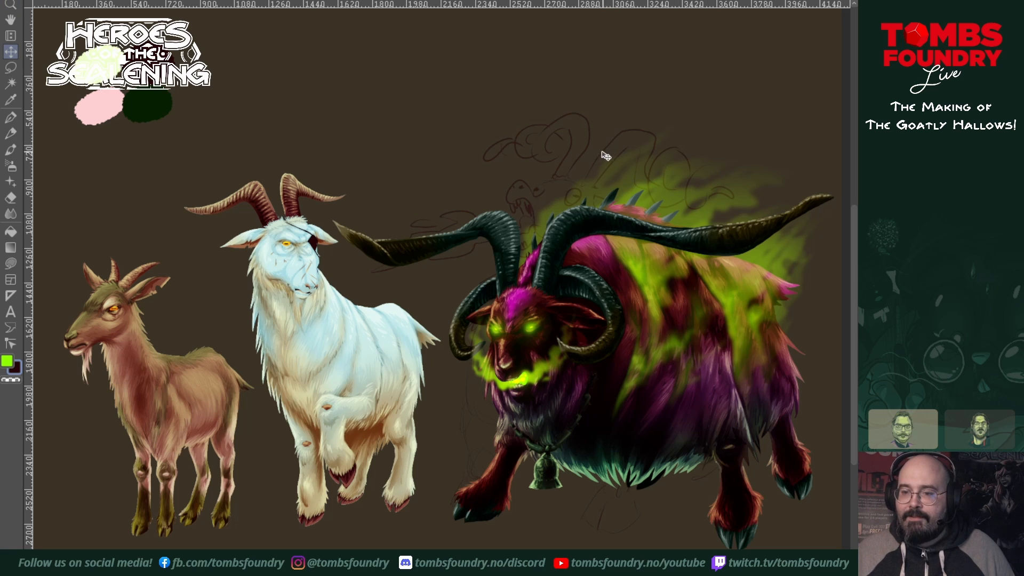
left_click_drag(590, 149, 267, 165)
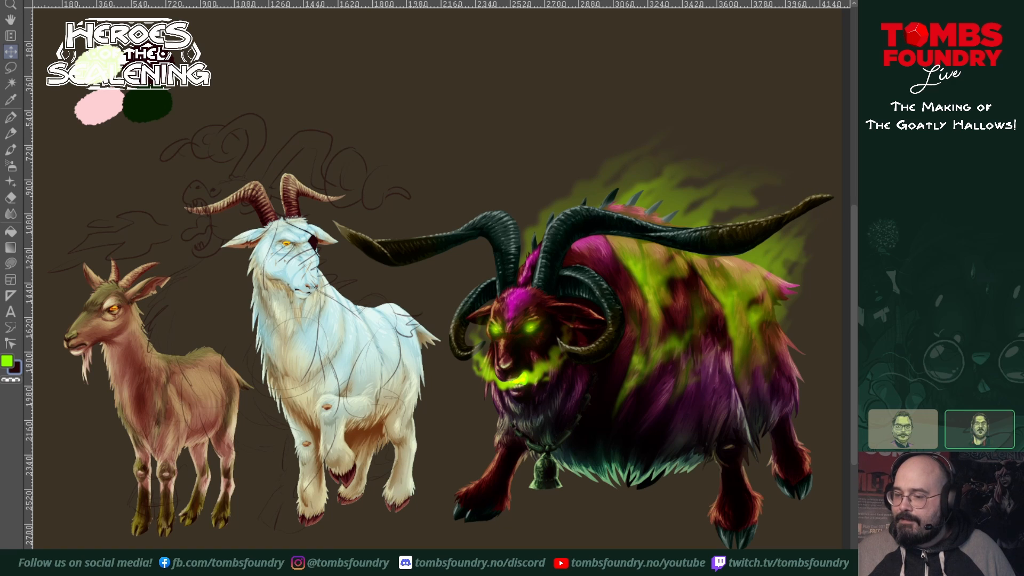
left_click(869, 373)
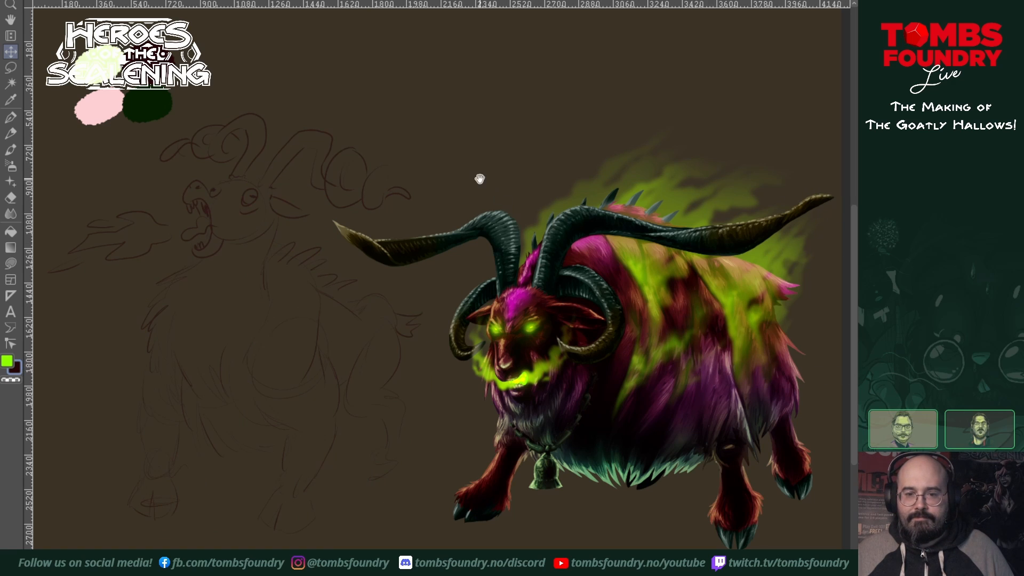
mouse_move(480, 178)
left_mouse_down()
mouse_move(496, 183)
mouse_move(484, 190)
left_mouse_up()
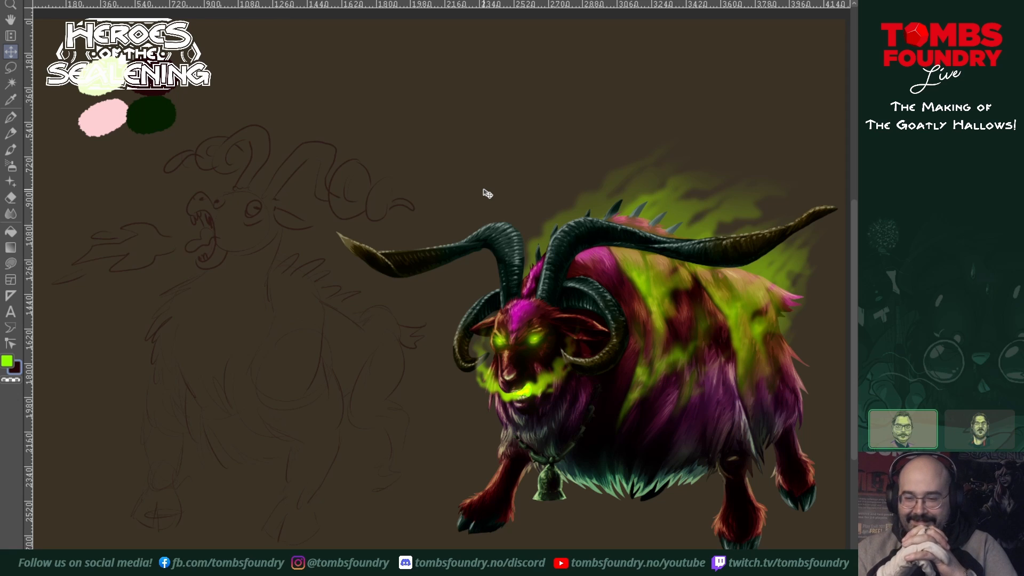
mouse_move(272, 366)
left_mouse_down()
mouse_move(281, 368)
mouse_move(278, 356)
left_mouse_up()
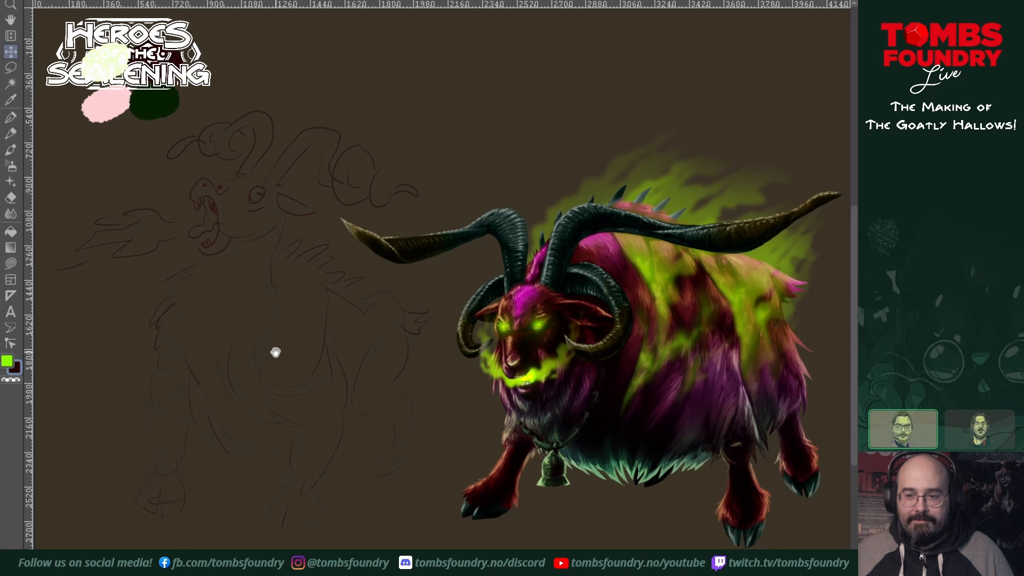